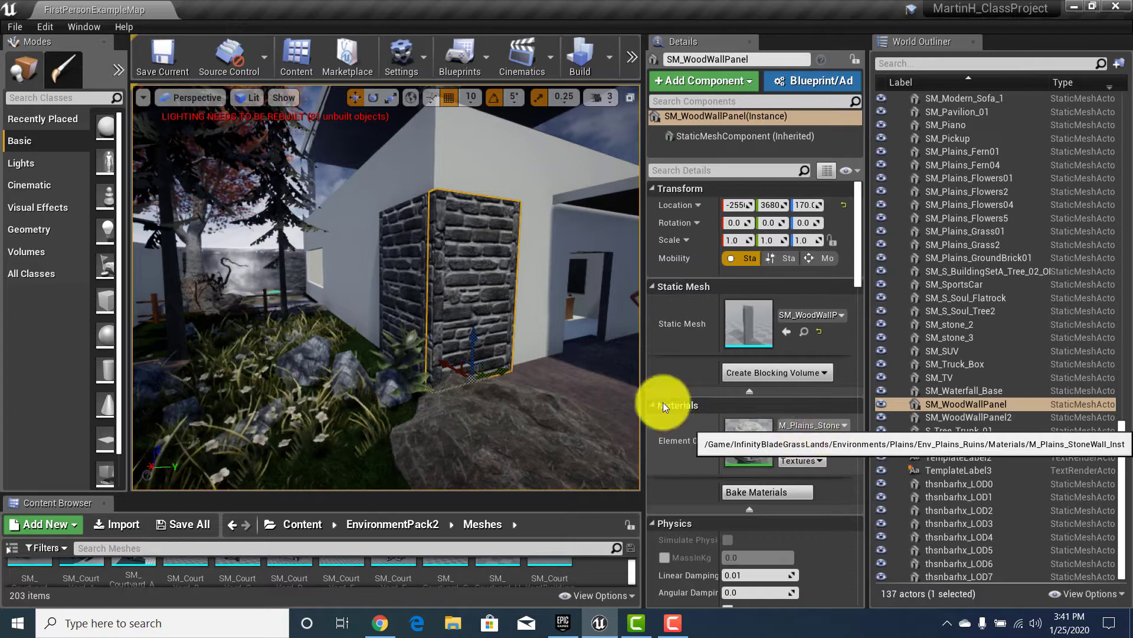
Step: Enlarge the Content Browser and copy the material name M_Plains_StoneWall_Inst from the selected wall panel's material list
right_drag(455, 336, 421, 293)
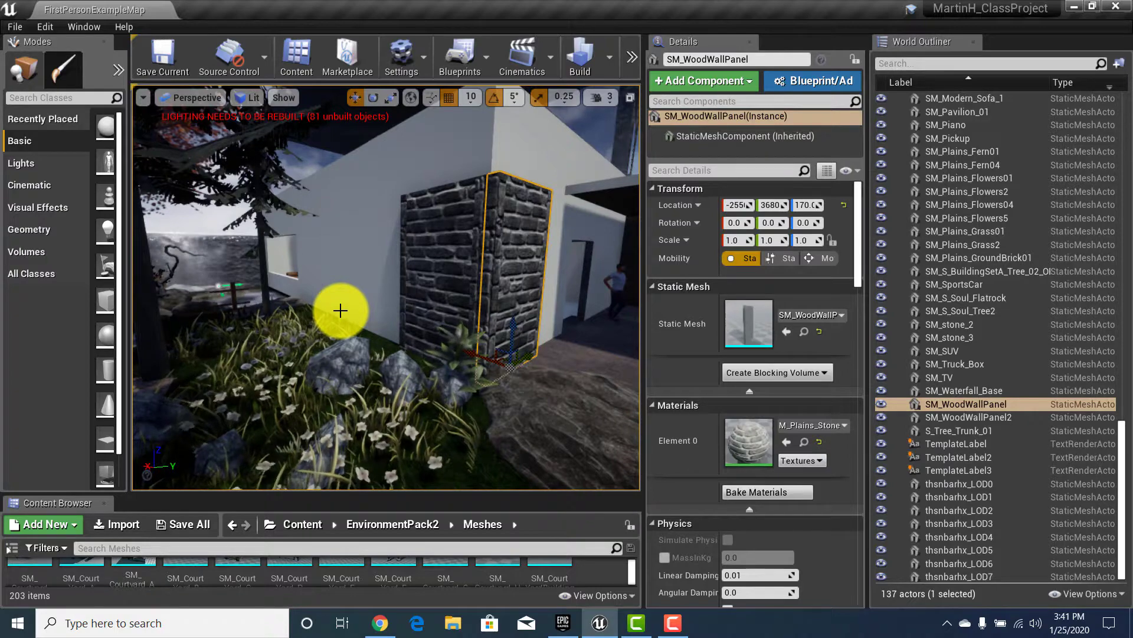
right_drag(331, 233, 414, 260)
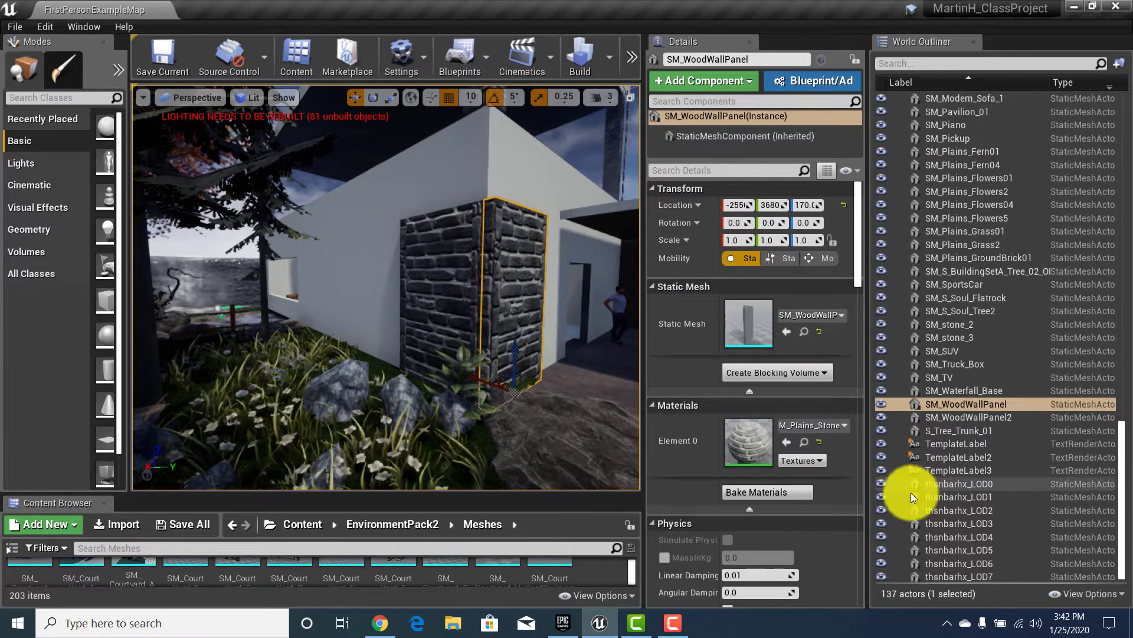
click(735, 437)
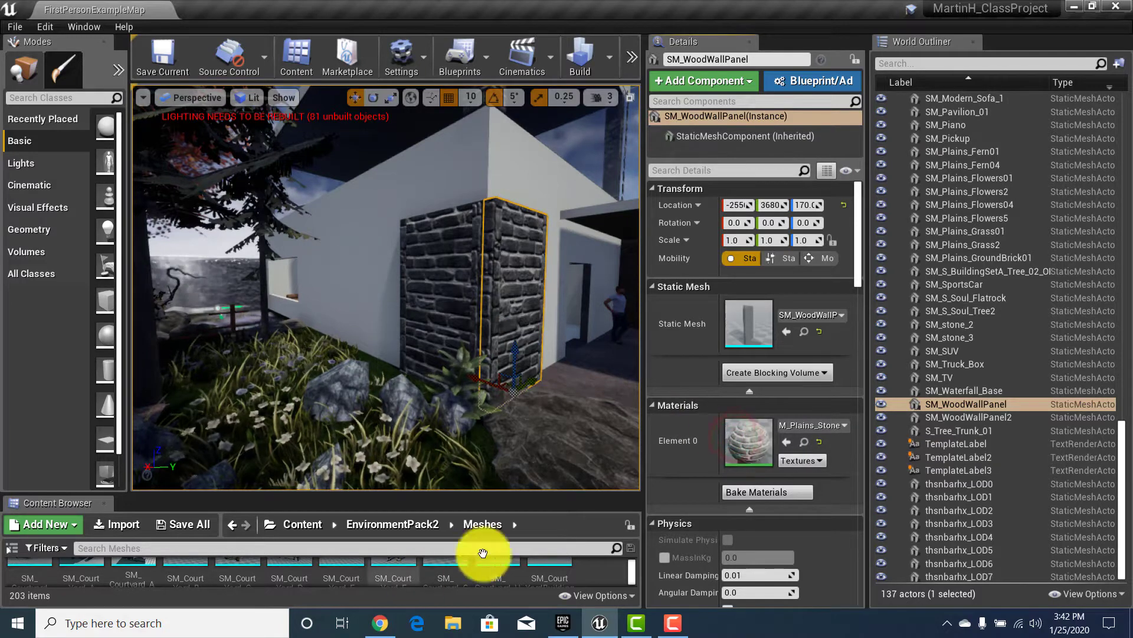
drag(495, 492, 494, 392)
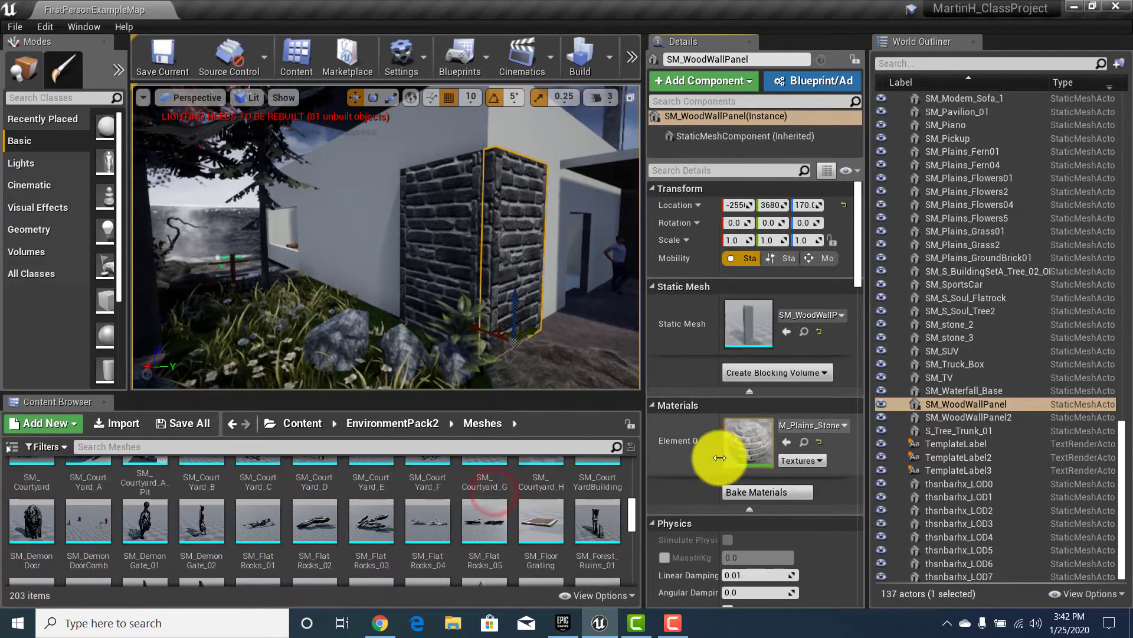
click(810, 425)
click(848, 303)
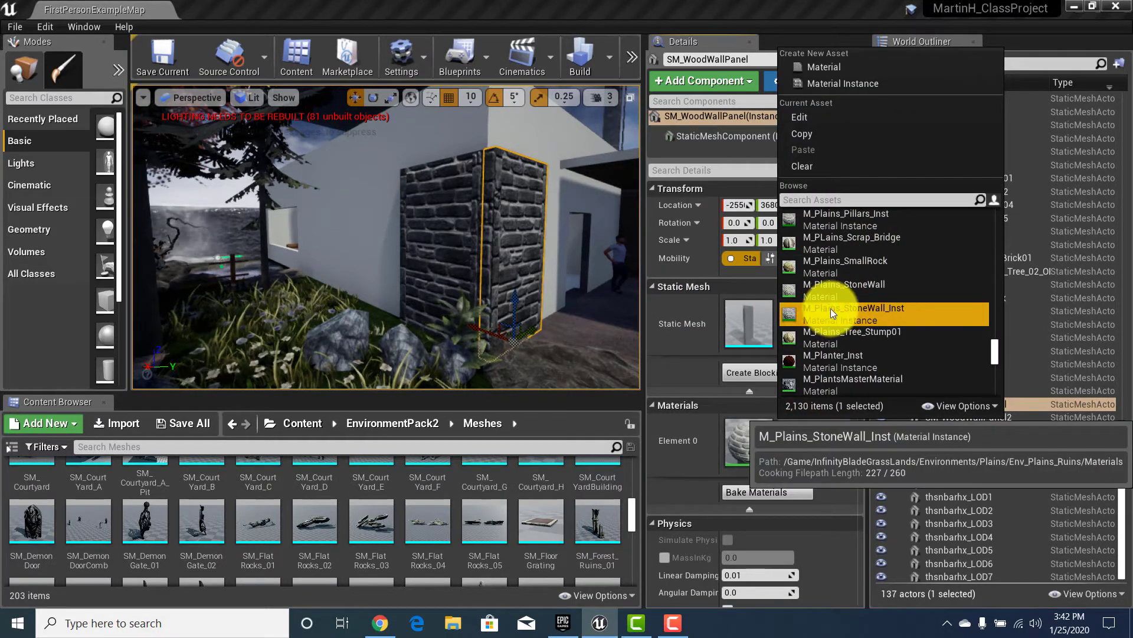
click(831, 308)
key(ctrl+c)
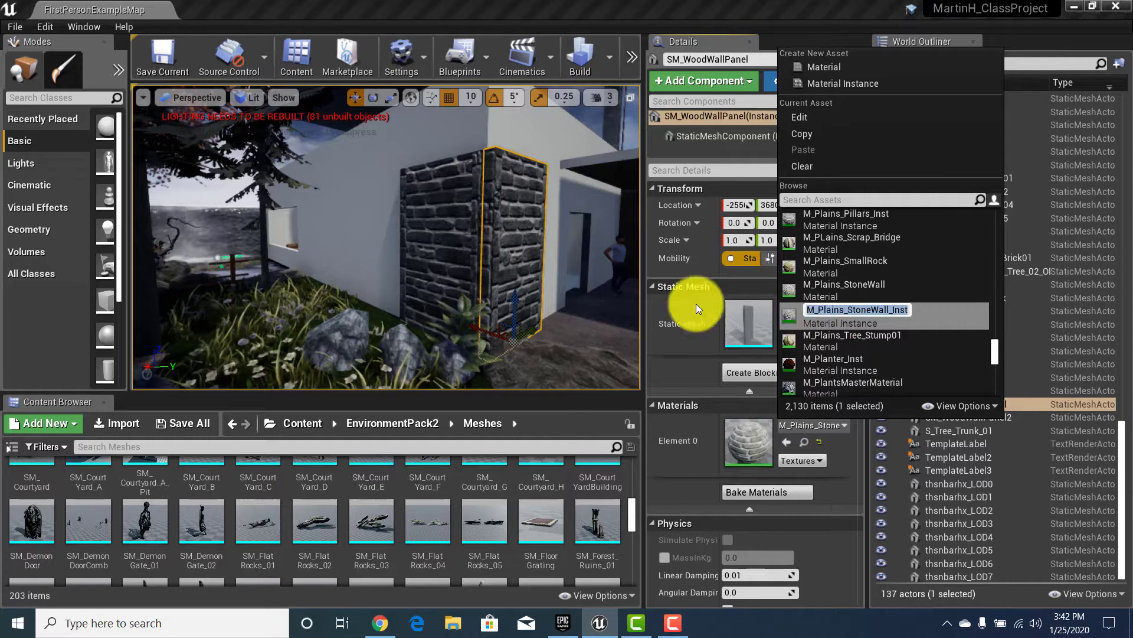
Step: Apply the M_Plains_StoneWall_Inst material to the white house wall behind the stone panels, using the copied name to find it
click(337, 213)
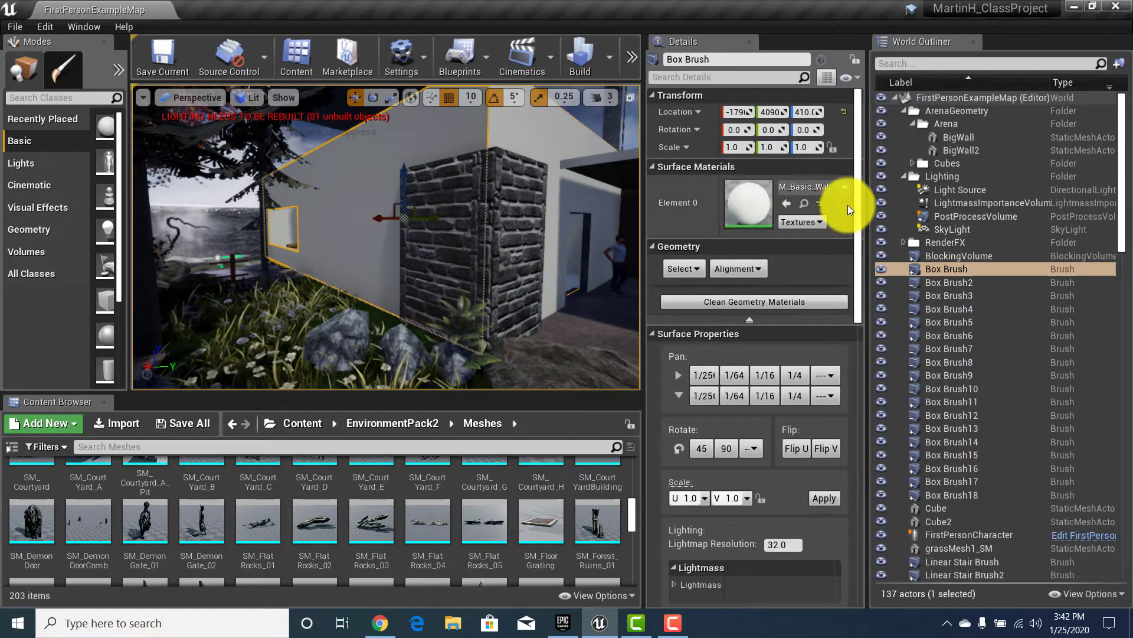
click(832, 186)
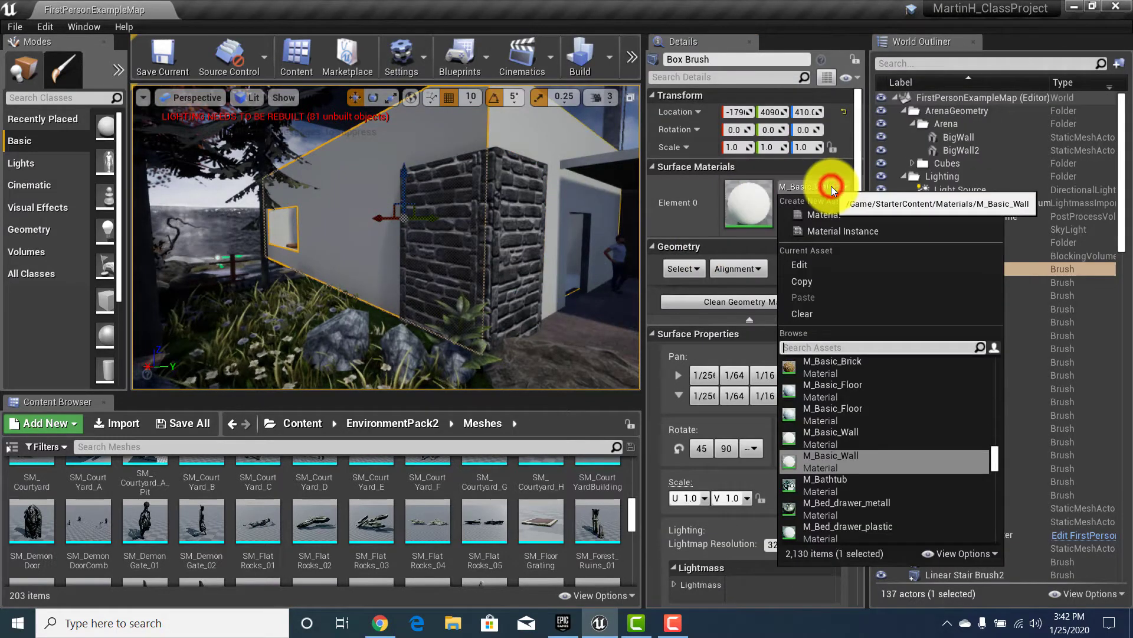
click(826, 347)
key(ctrl+v)
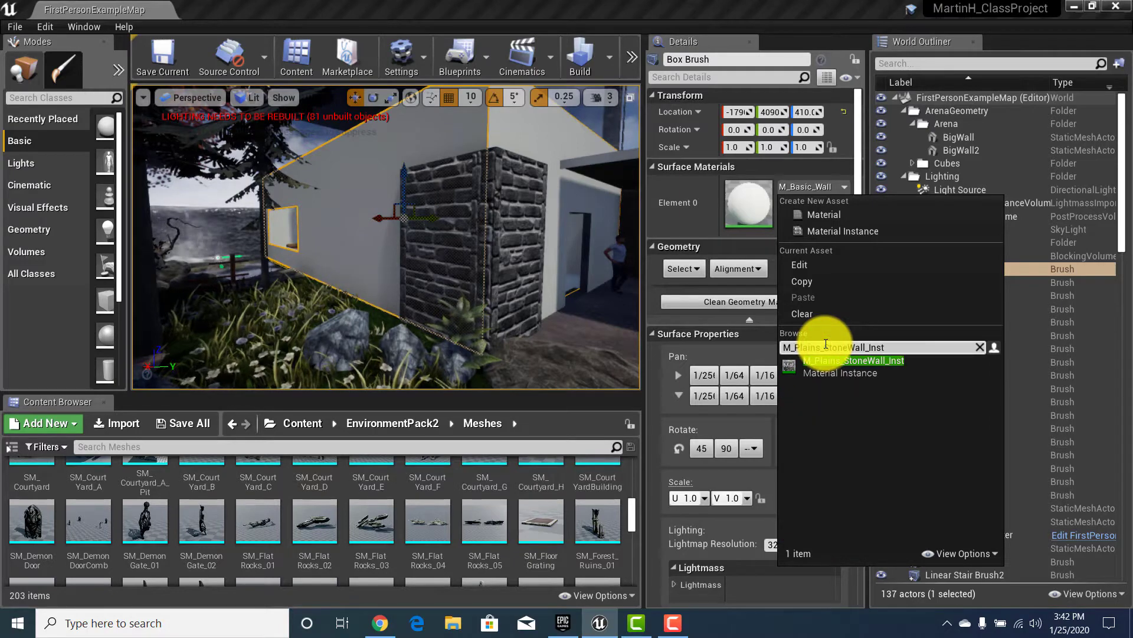
key(Return)
key(w)
mouse_move(345, 227)
right_down()
mouse_move(331, 224)
mouse_move(361, 208)
mouse_move(346, 336)
mouse_move(352, 301)
mouse_move(377, 301)
mouse_move(317, 299)
mouse_move(299, 316)
mouse_move(329, 331)
mouse_move(309, 325)
mouse_move(301, 311)
mouse_move(524, 324)
mouse_move(499, 329)
mouse_move(354, 269)
right_up()
click(301, 370)
click(173, 204)
right_drag(394, 210, 471, 138)
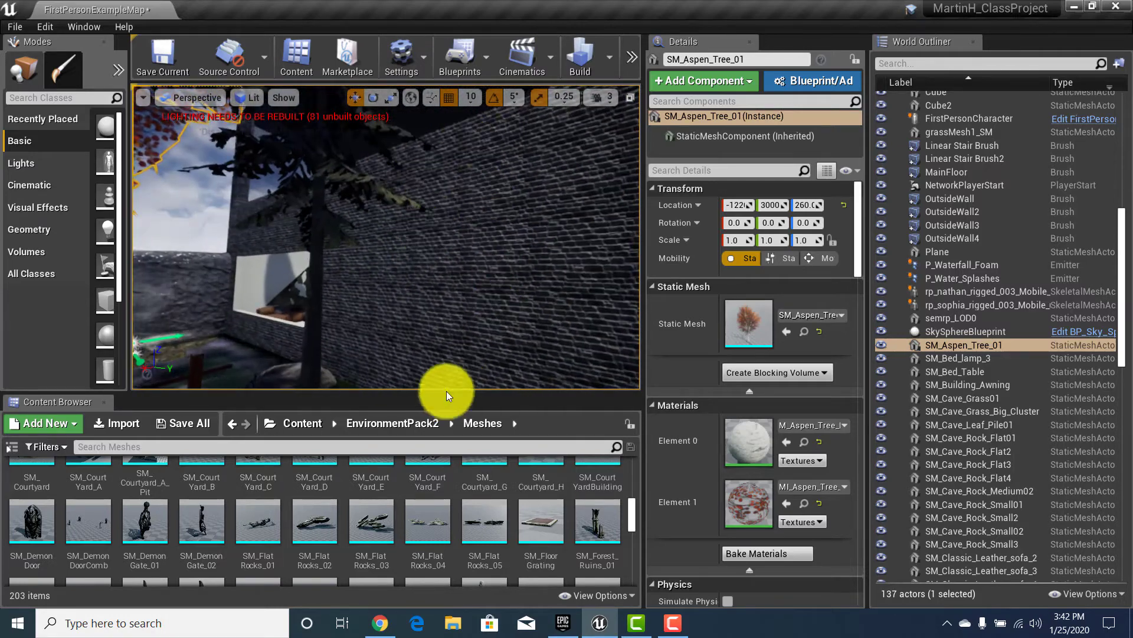
right_drag(447, 395, 454, 204)
right_drag(372, 308, 350, 367)
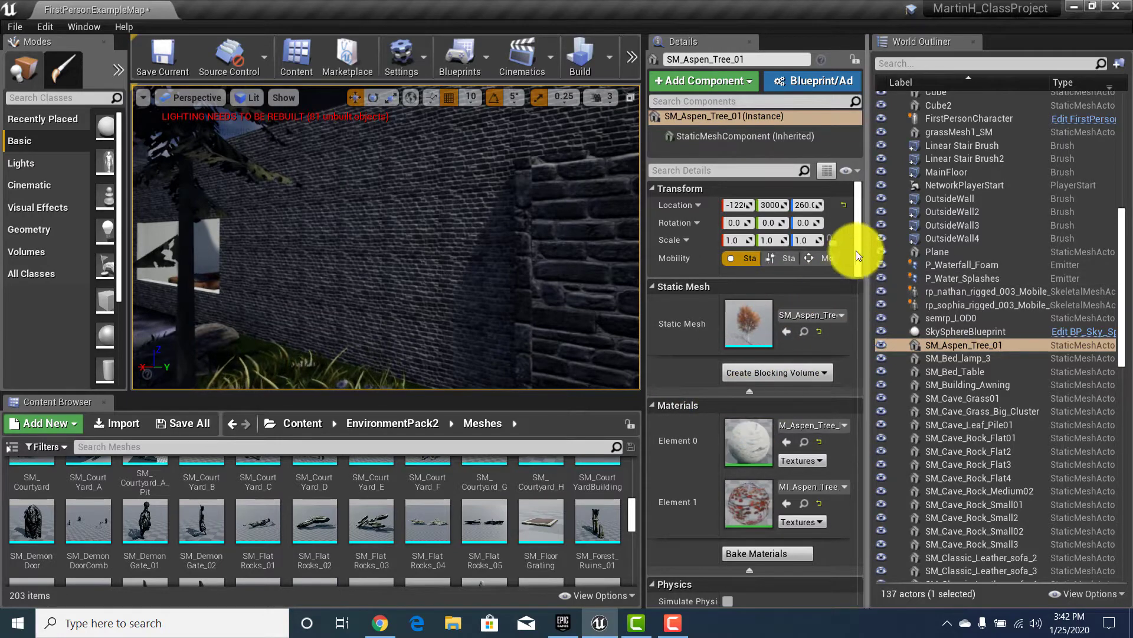
Step: Widen the Details panel and scale the stone texture on the house wall to U 2.0 and V 2.0
drag(869, 261, 1030, 254)
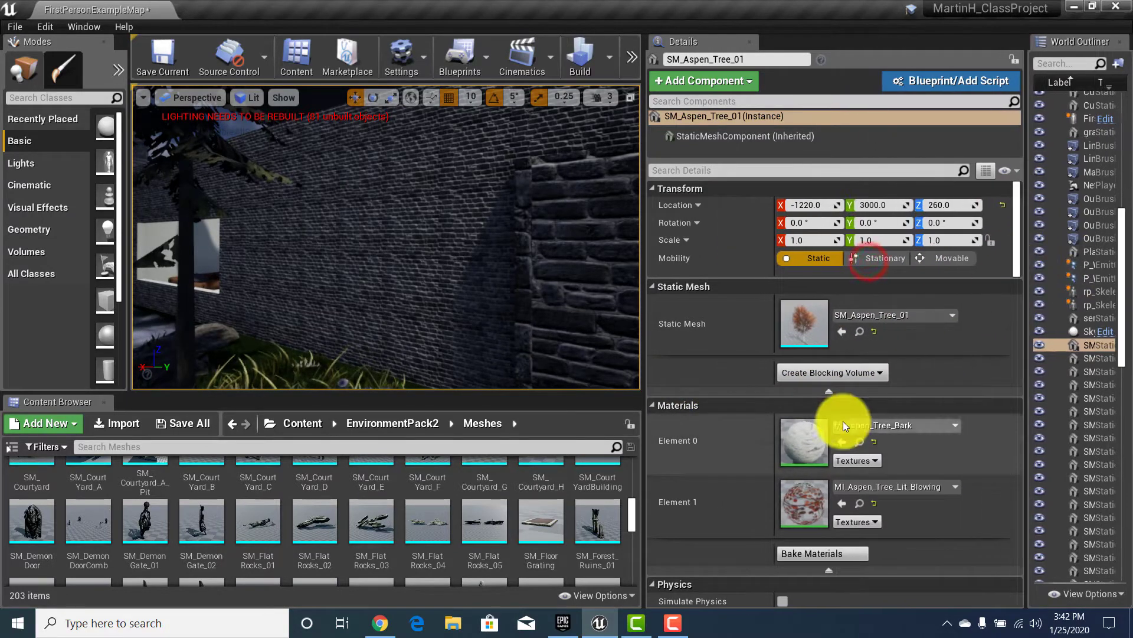
click(373, 251)
right_drag(374, 251, 343, 243)
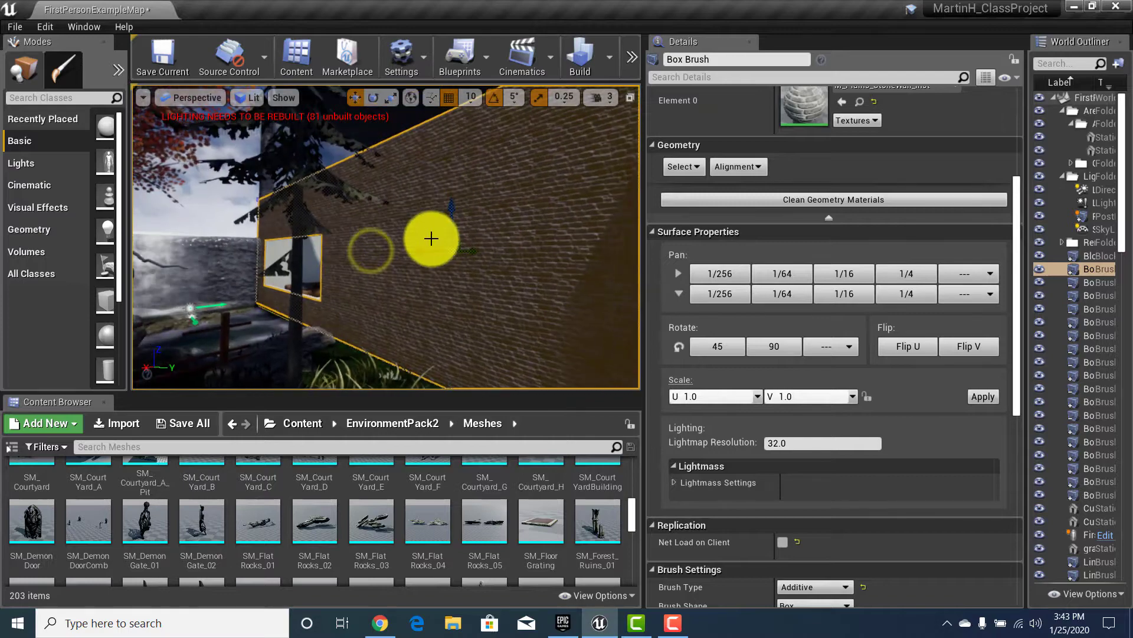
right_drag(468, 250, 501, 250)
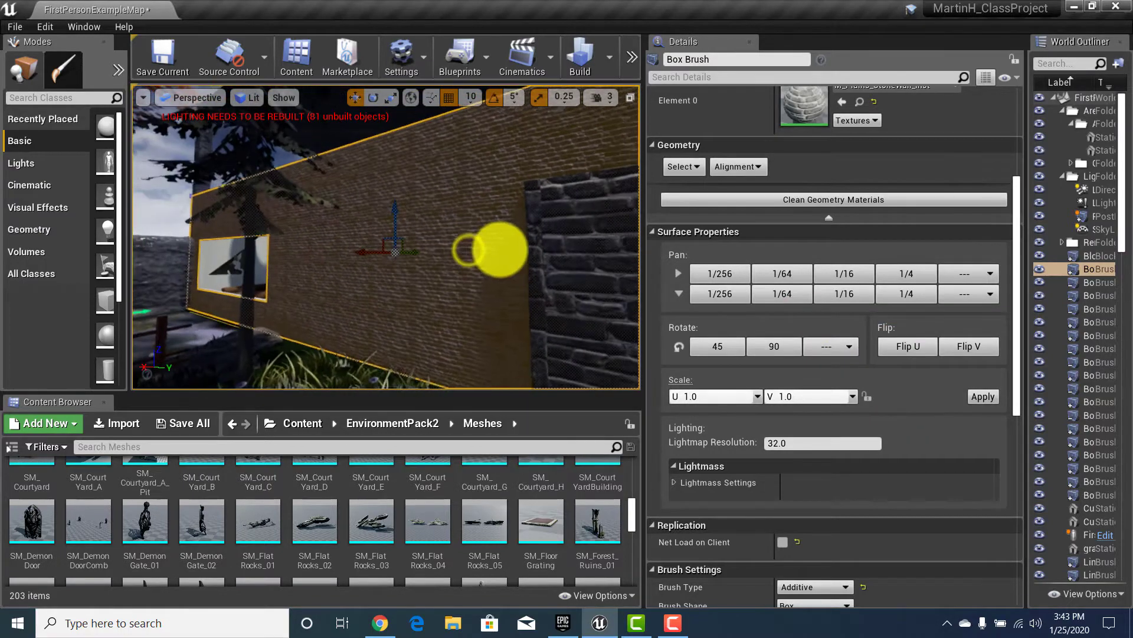
click(470, 250)
click(440, 255)
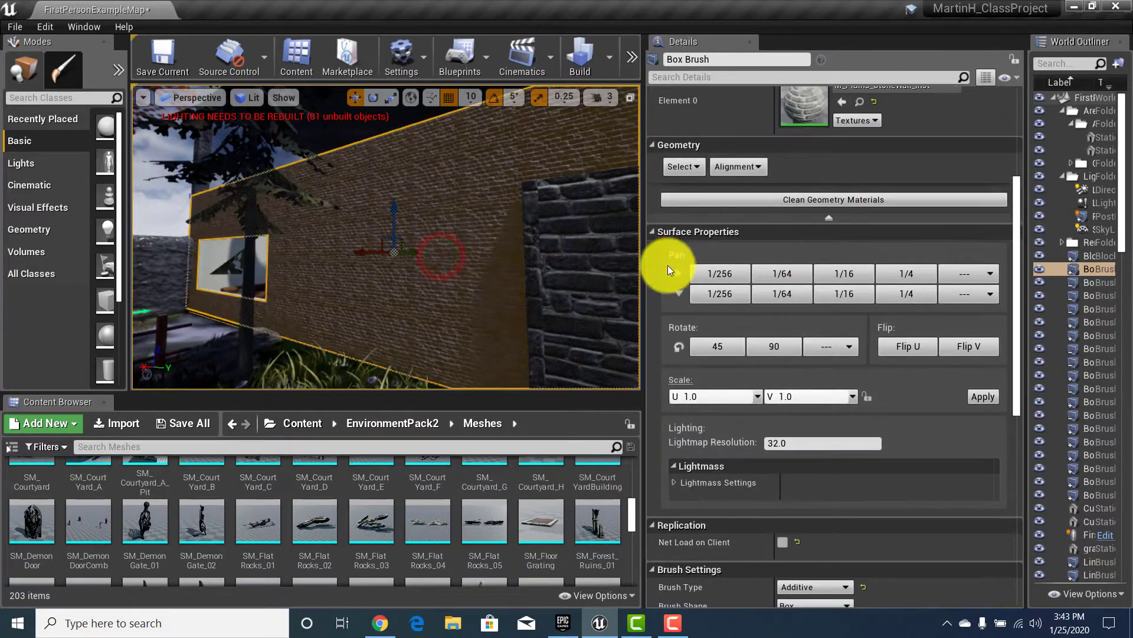
click(758, 396)
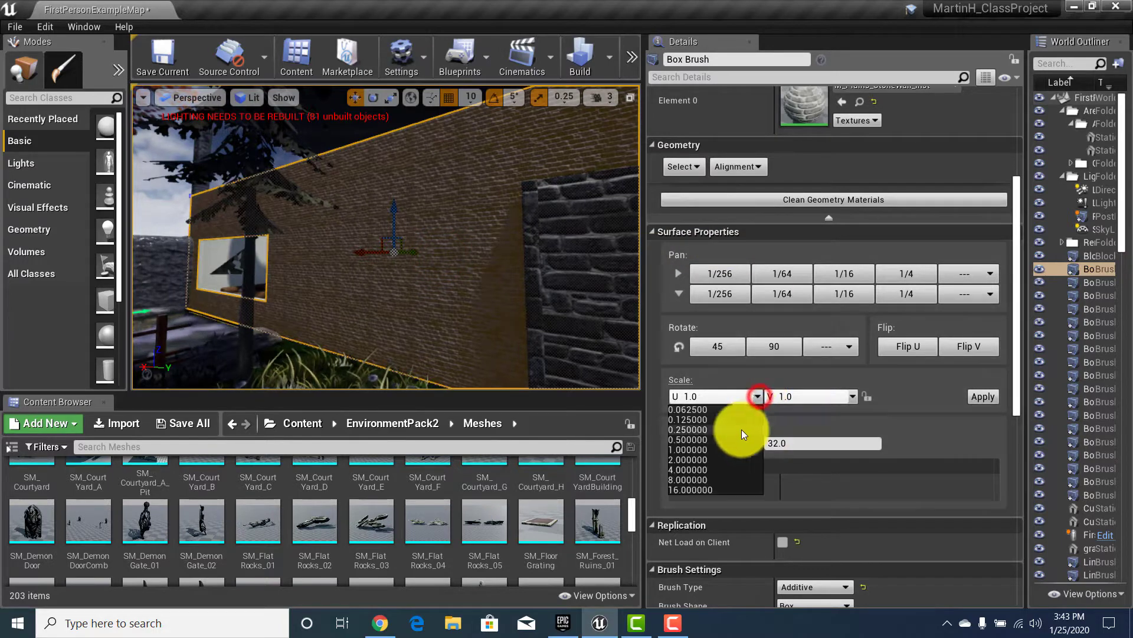
click(707, 459)
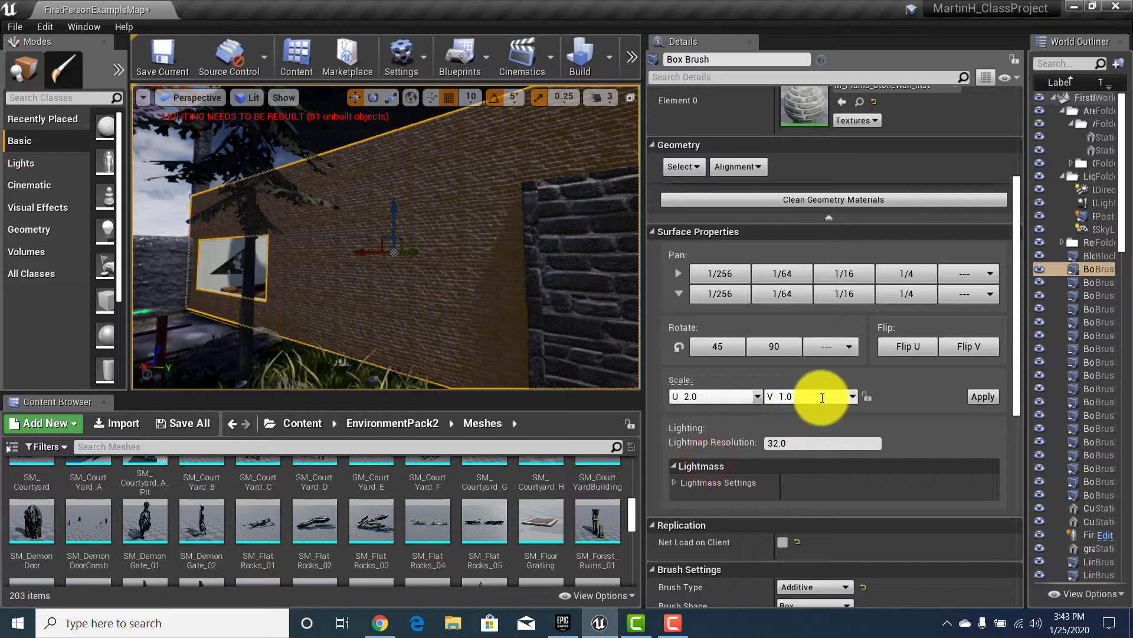
click(854, 395)
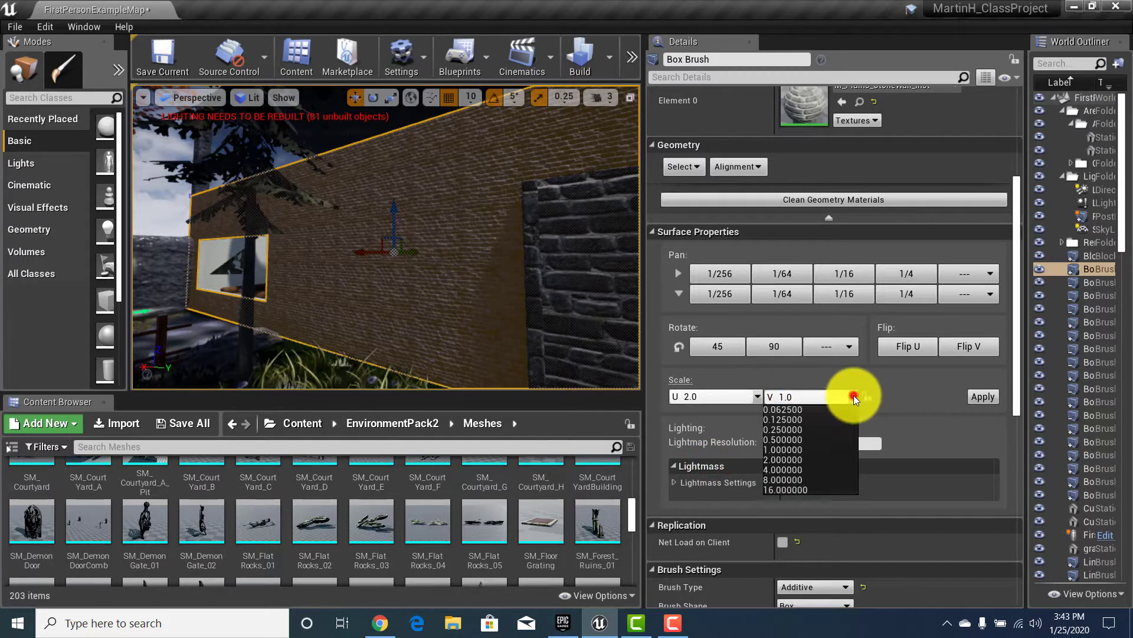
click(796, 459)
click(976, 394)
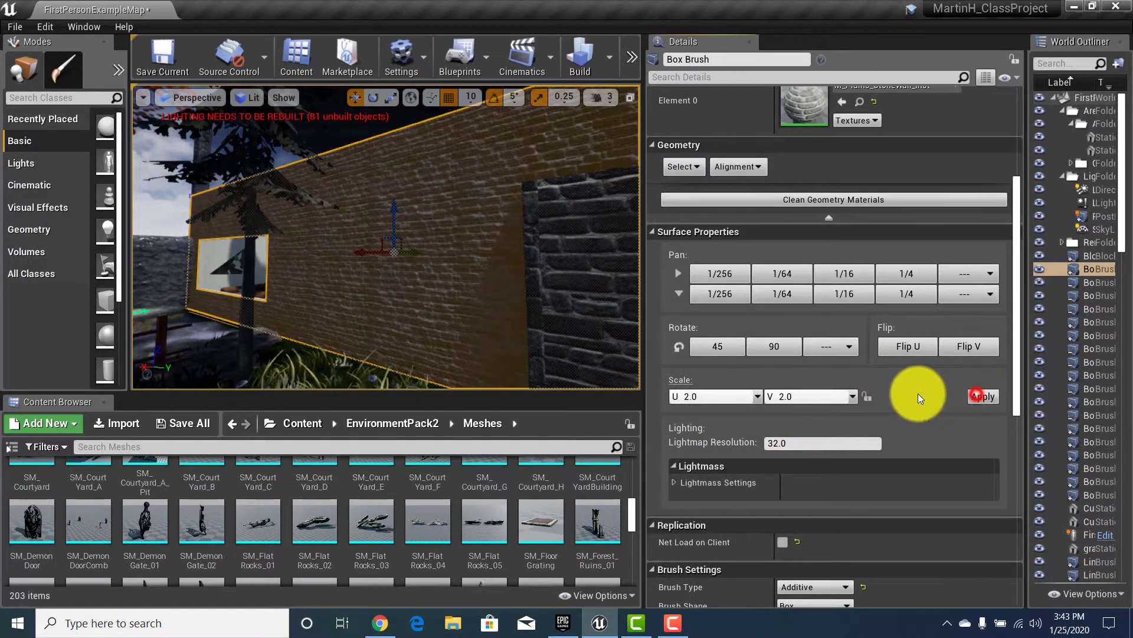
right_drag(455, 266, 456, 270)
Step: Rotate the house wall's stone texture by 45 degrees twice and by 90 degrees once
click(350, 365)
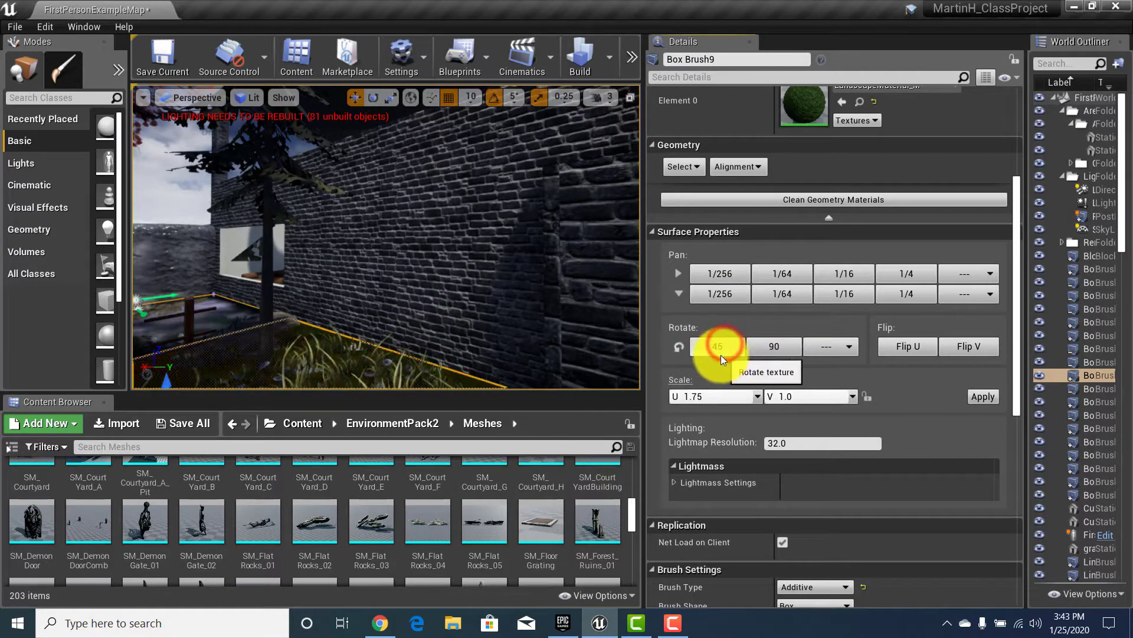
click(505, 289)
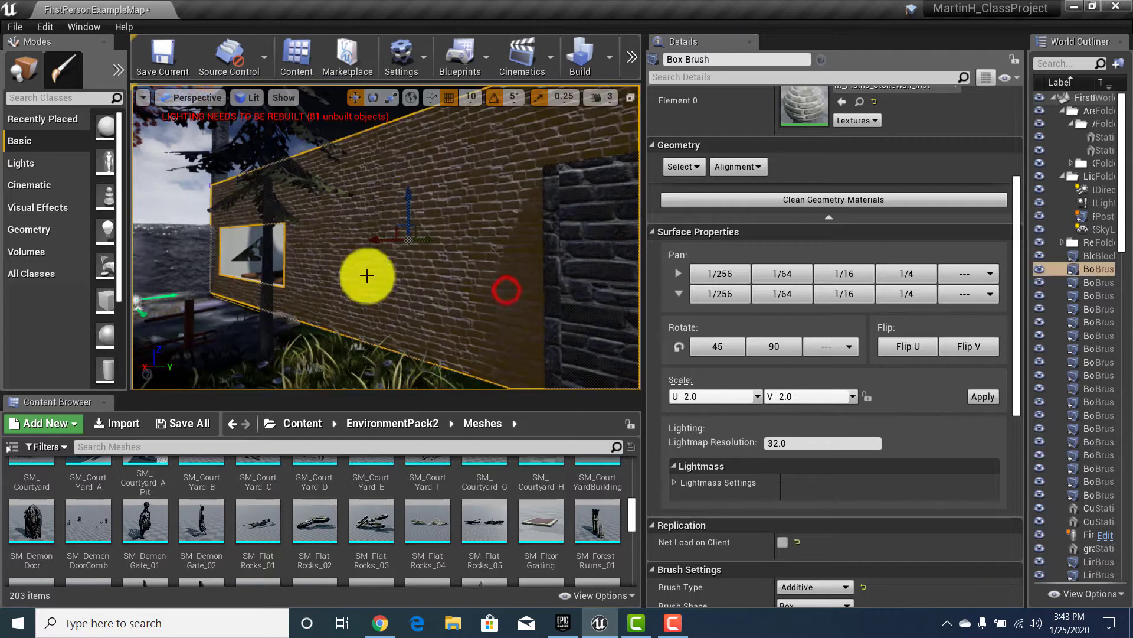
click(706, 347)
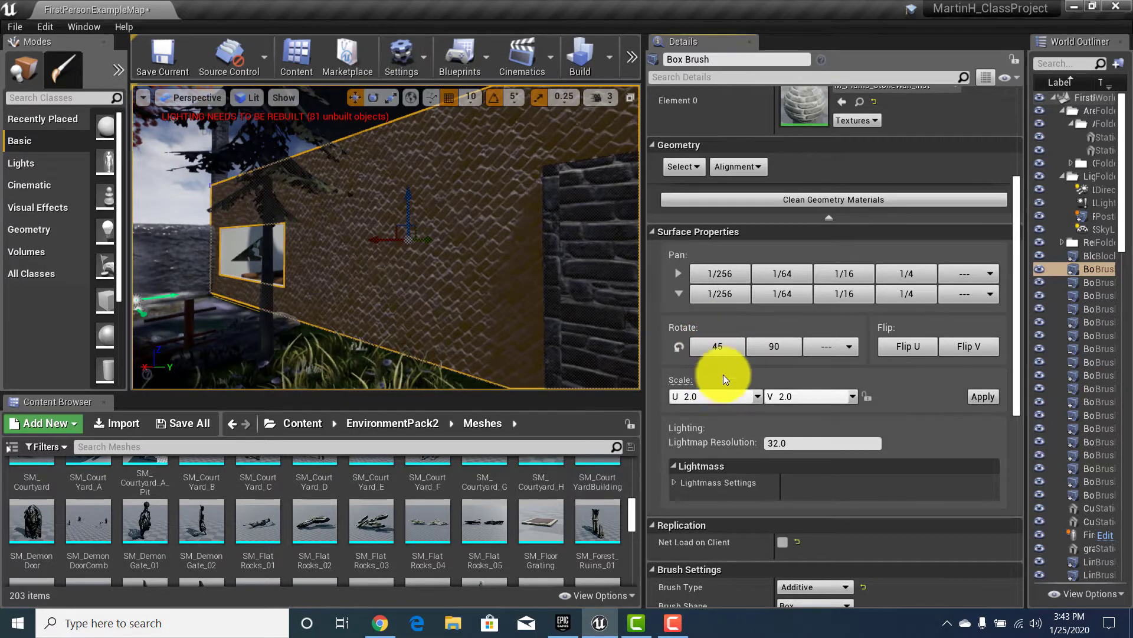
click(714, 349)
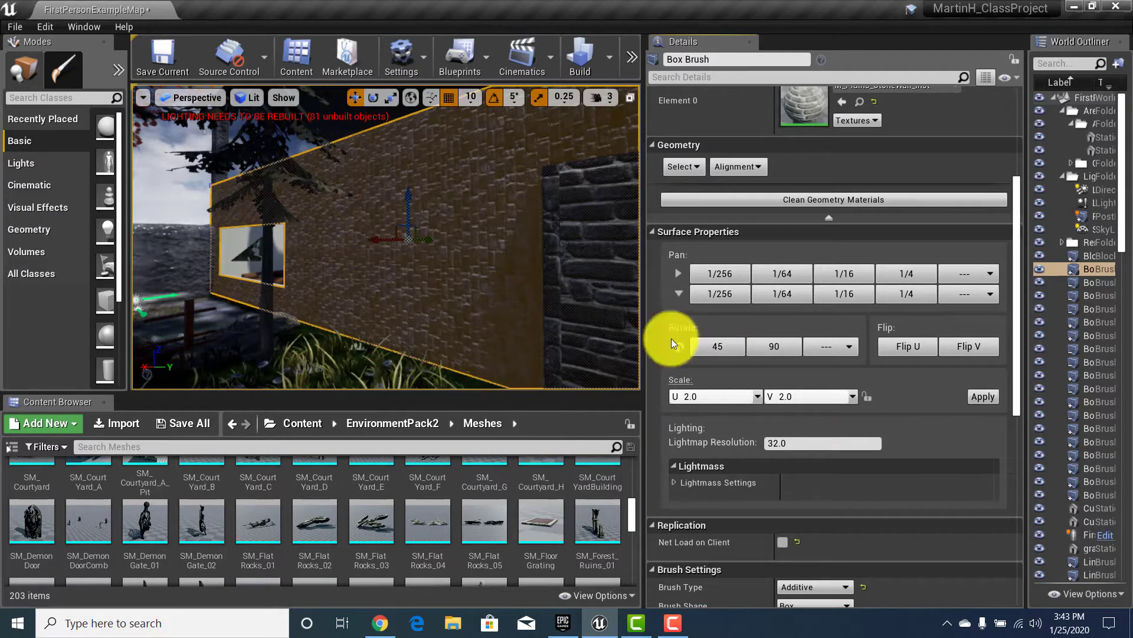
click(767, 346)
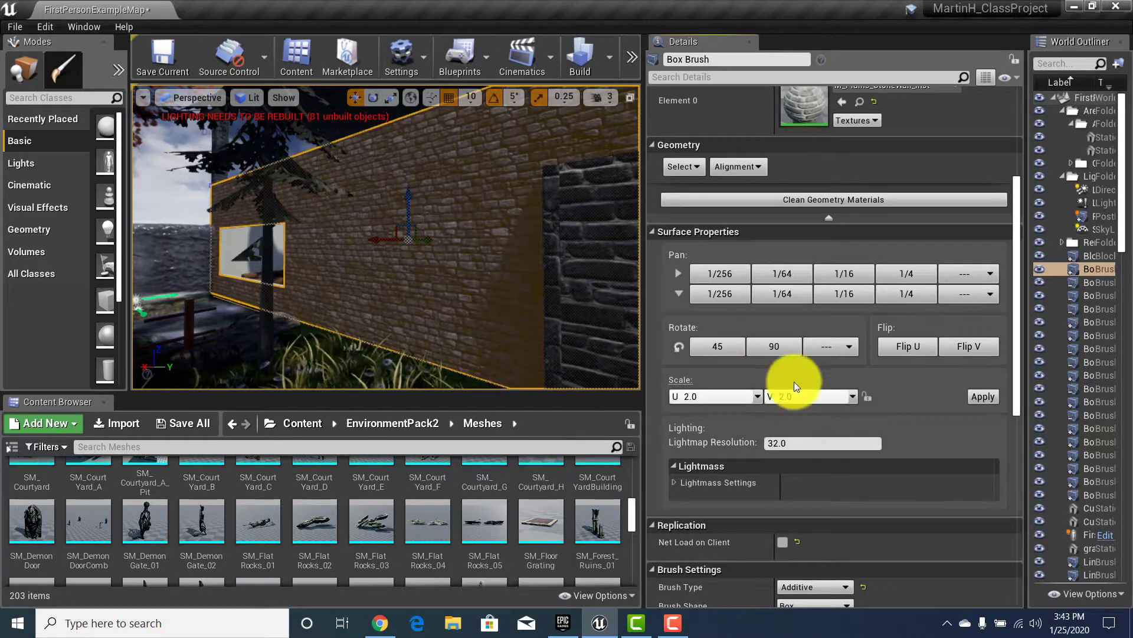
click(846, 346)
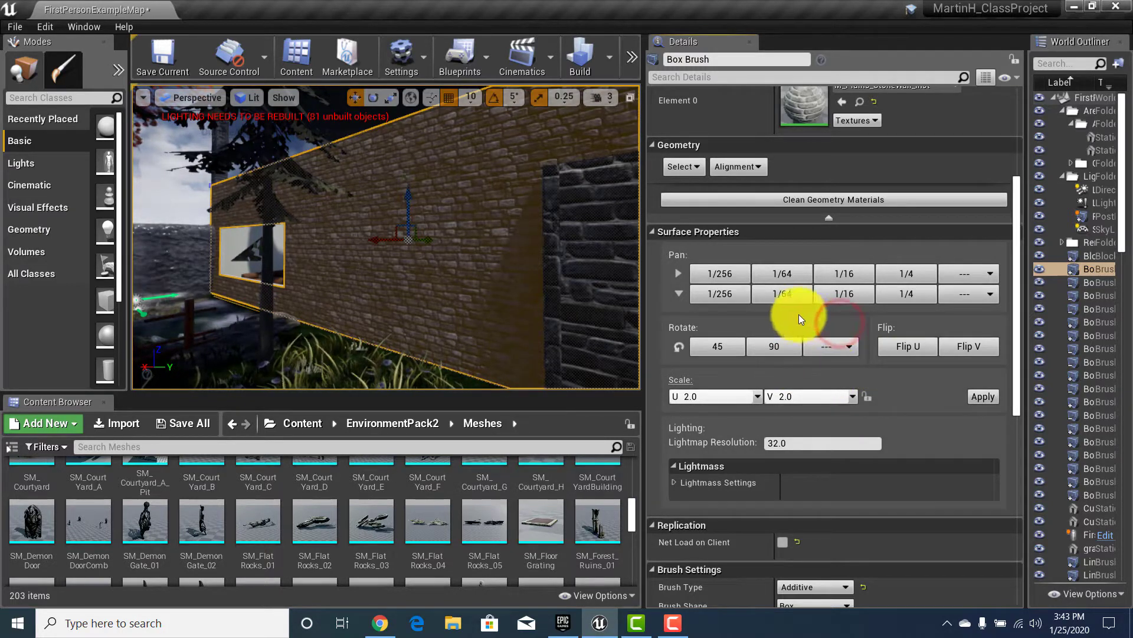
Step: Pan the wall's stone texture horizontally by 1/64, 1/16 and 1/4, and vertically by 1/4
click(780, 272)
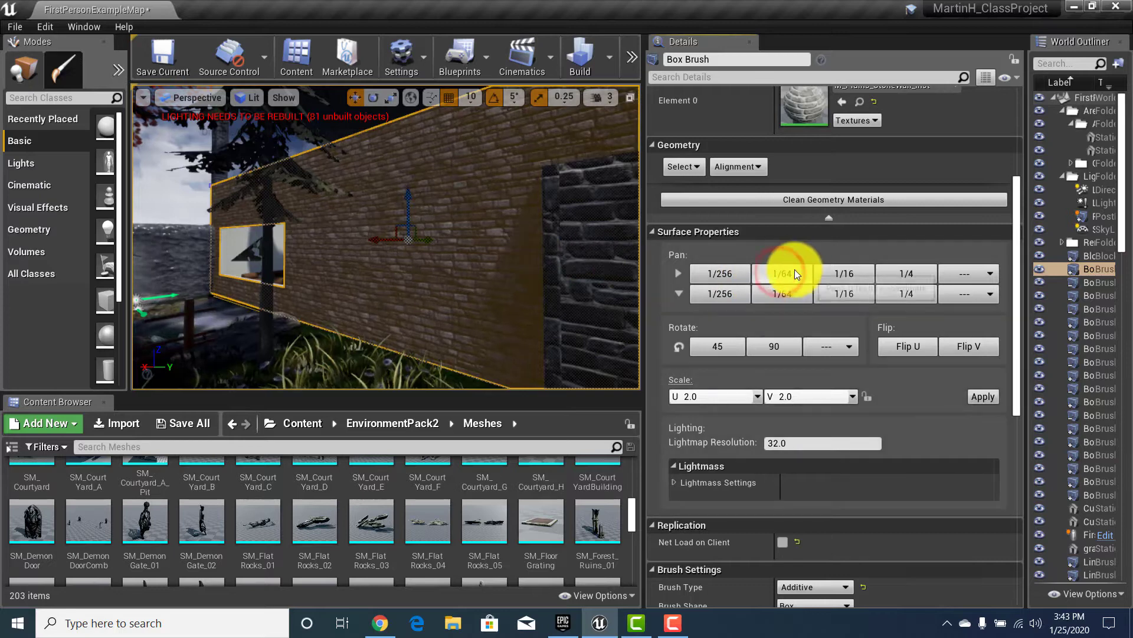
click(845, 273)
click(907, 274)
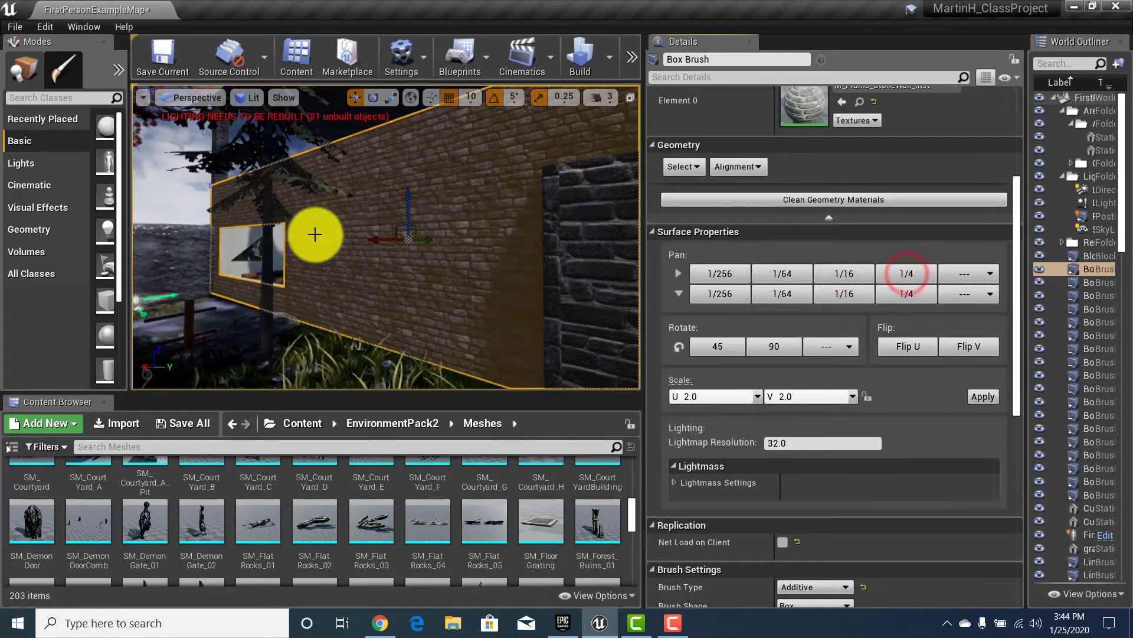
right_drag(302, 272, 319, 278)
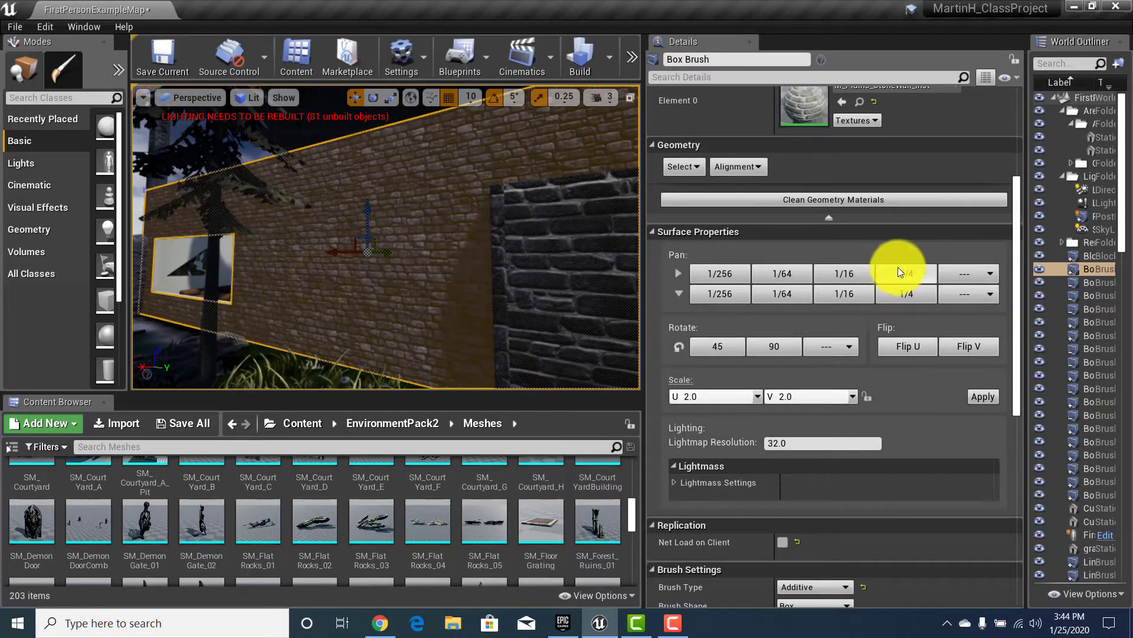
click(917, 294)
right_drag(400, 288, 349, 278)
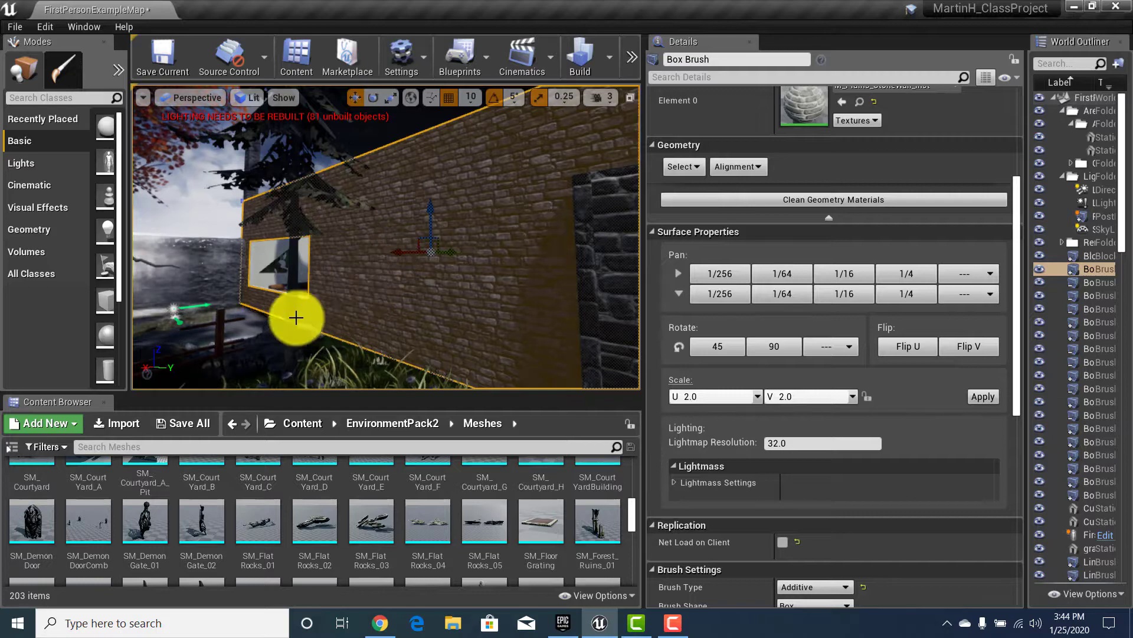
click(178, 195)
right_drag(244, 290, 291, 289)
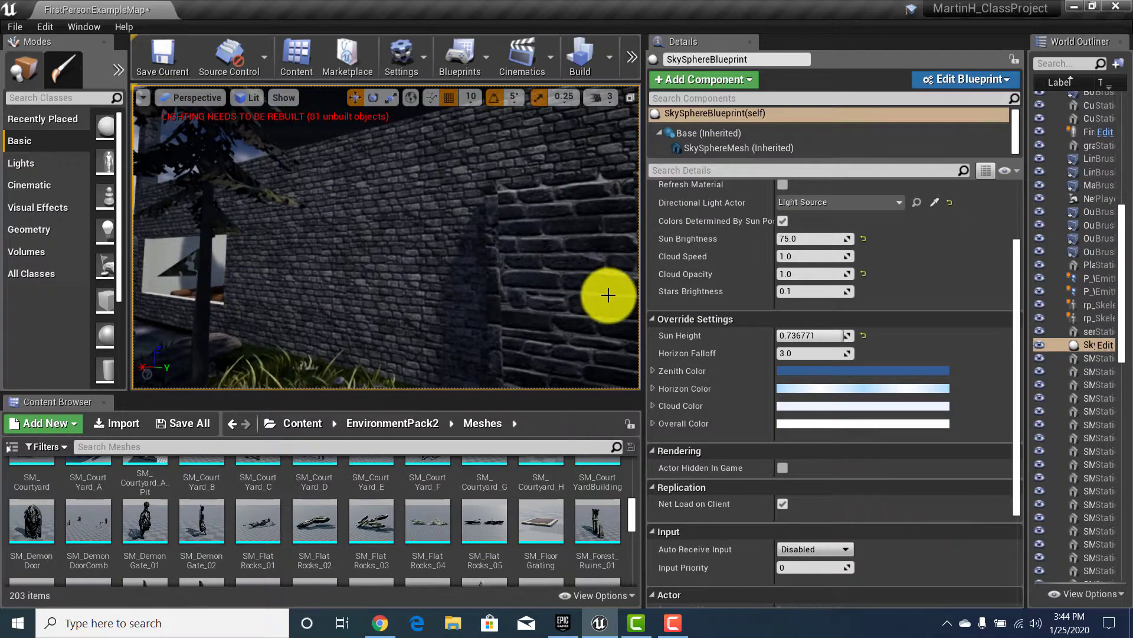
Step: Pan the wall's stone texture vertically by 1/256, and shift it by a further 1/4 both horizontally and vertically
click(364, 236)
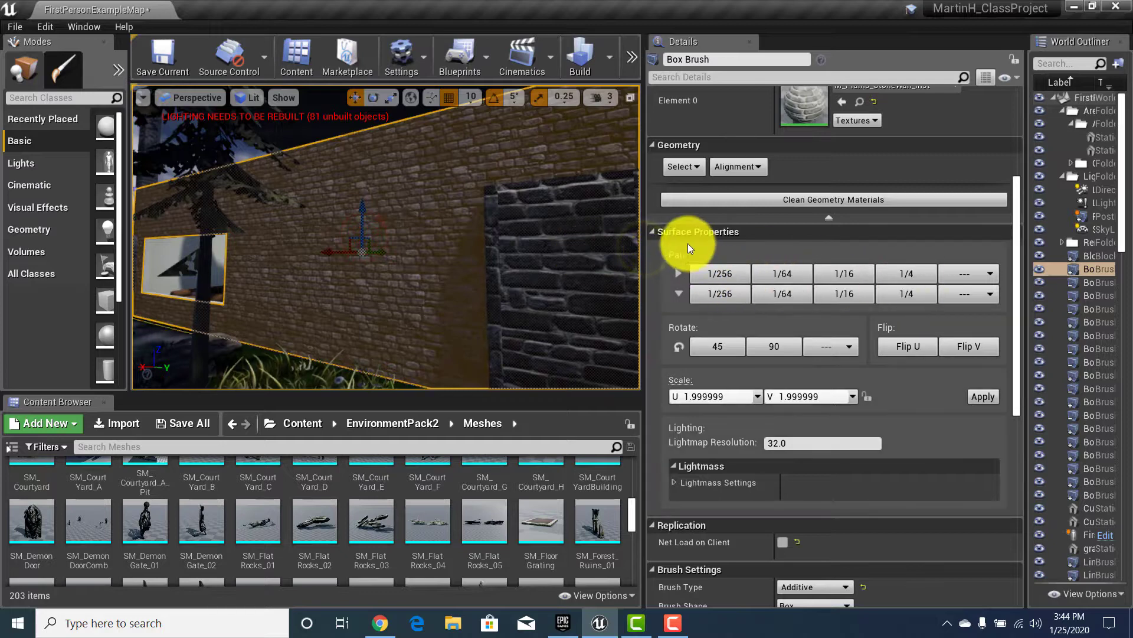
click(720, 293)
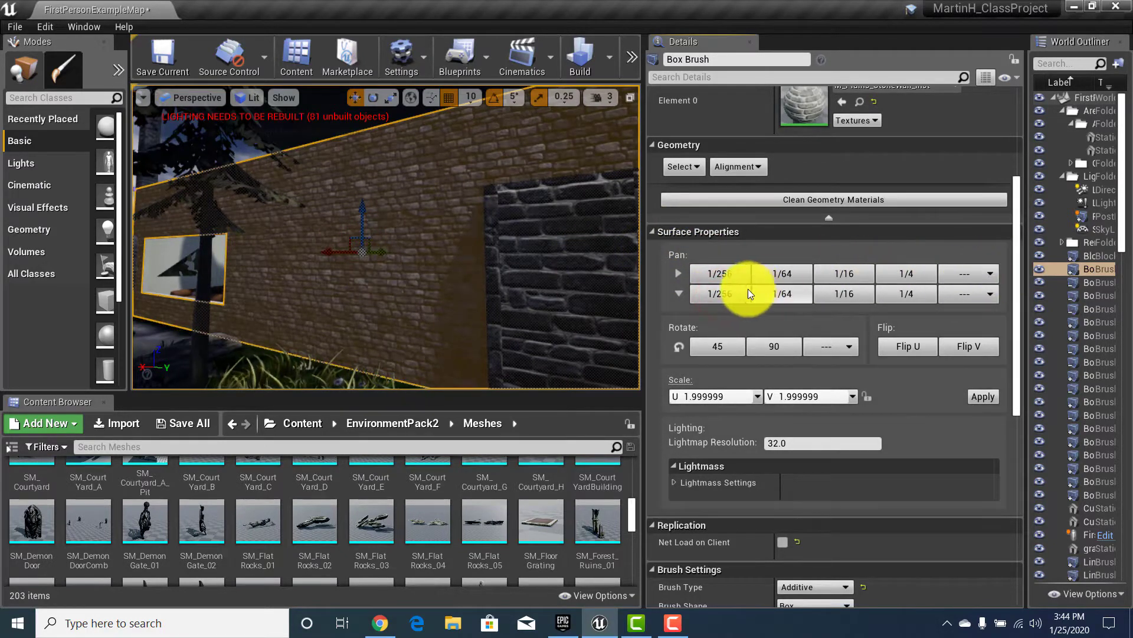
drag(360, 274, 341, 260)
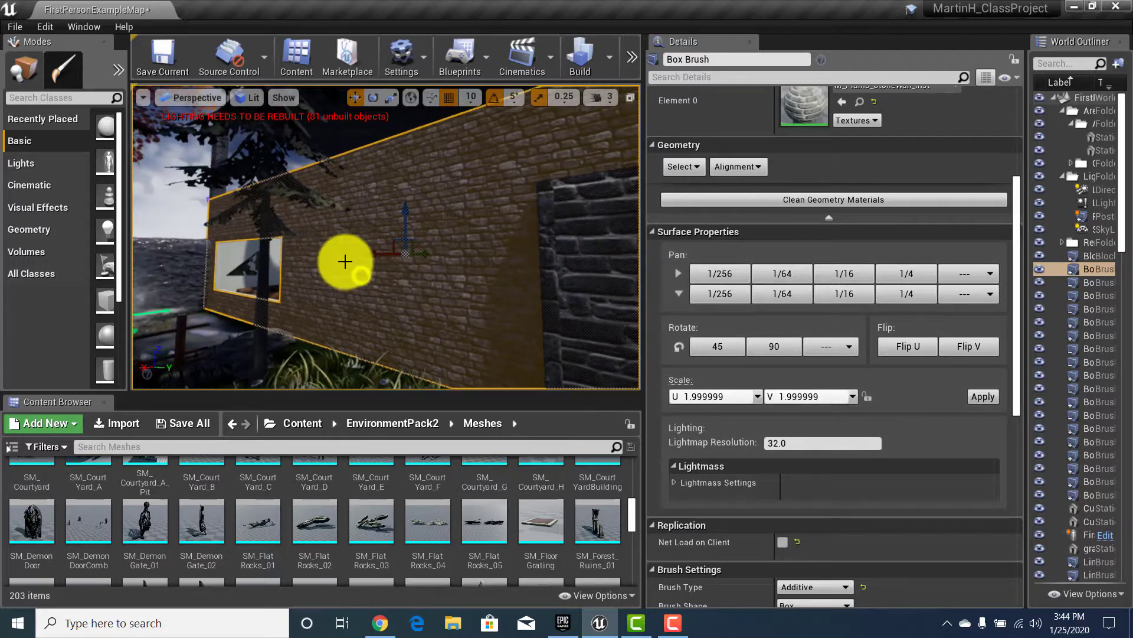
click(184, 206)
click(407, 237)
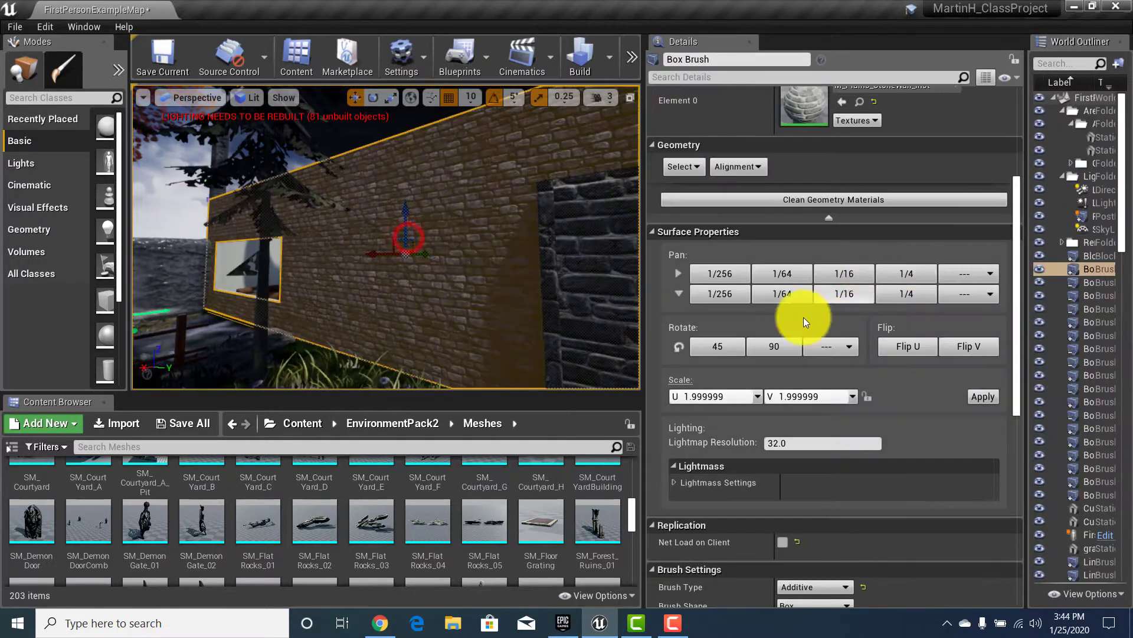
click(918, 272)
click(911, 292)
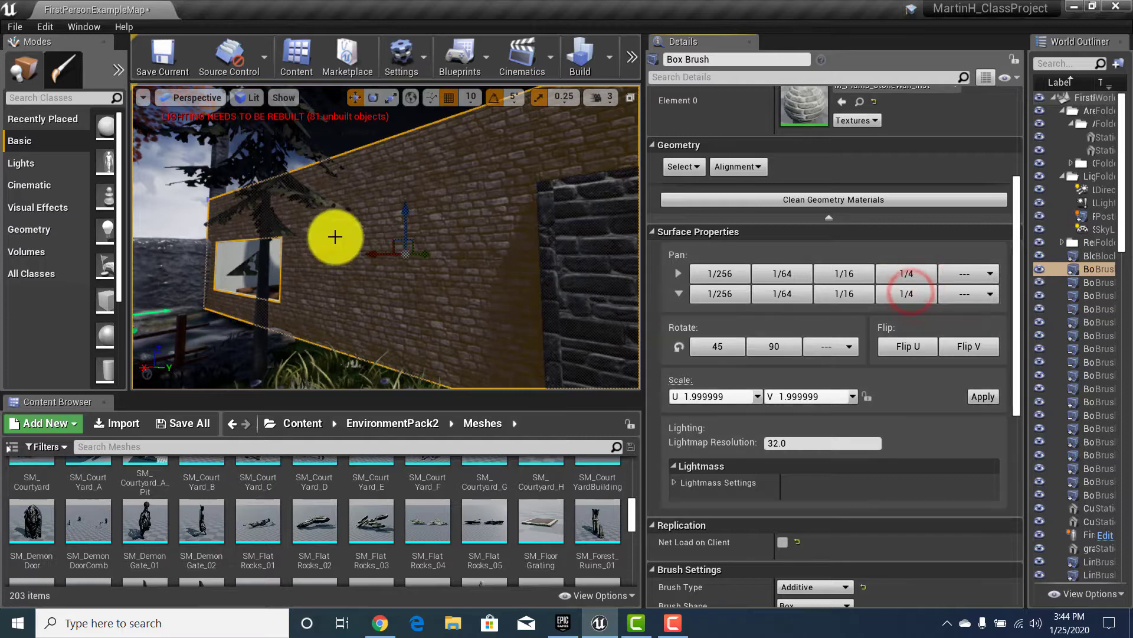
Step: Flip the wall's stone texture several times along V and along U in the surface properties
right_drag(484, 217, 434, 227)
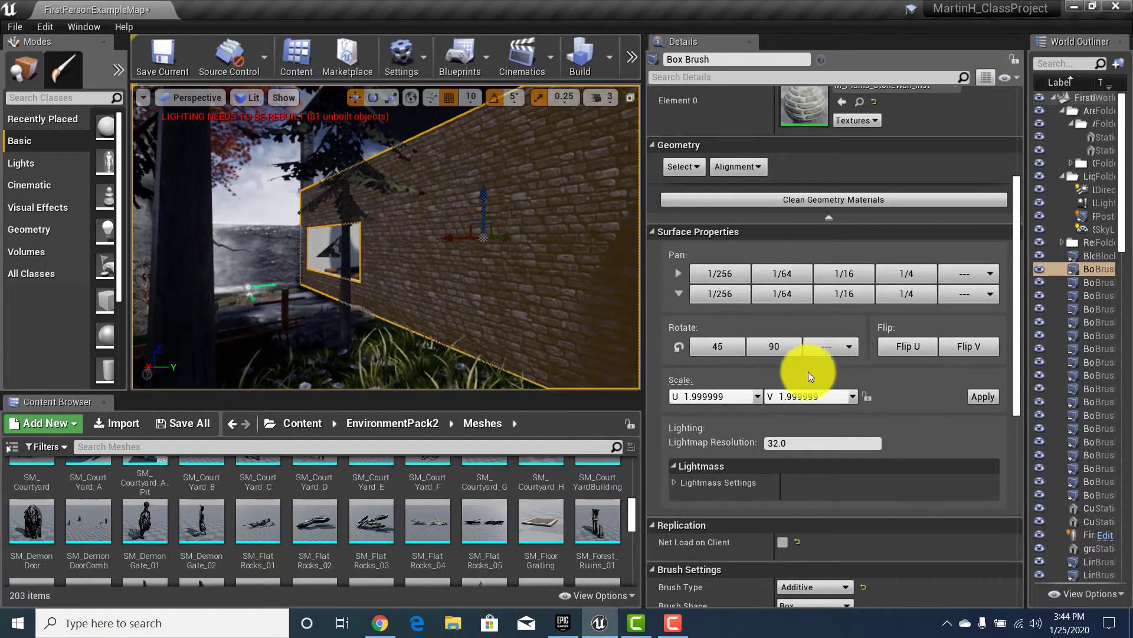
click(952, 347)
click(902, 346)
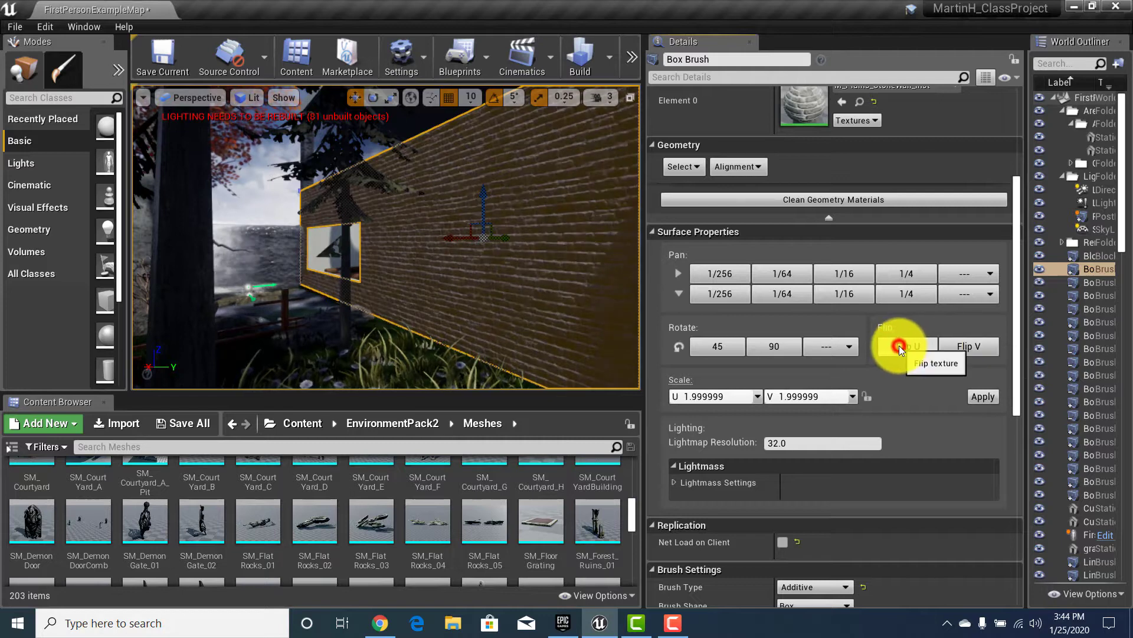
click(975, 349)
click(965, 349)
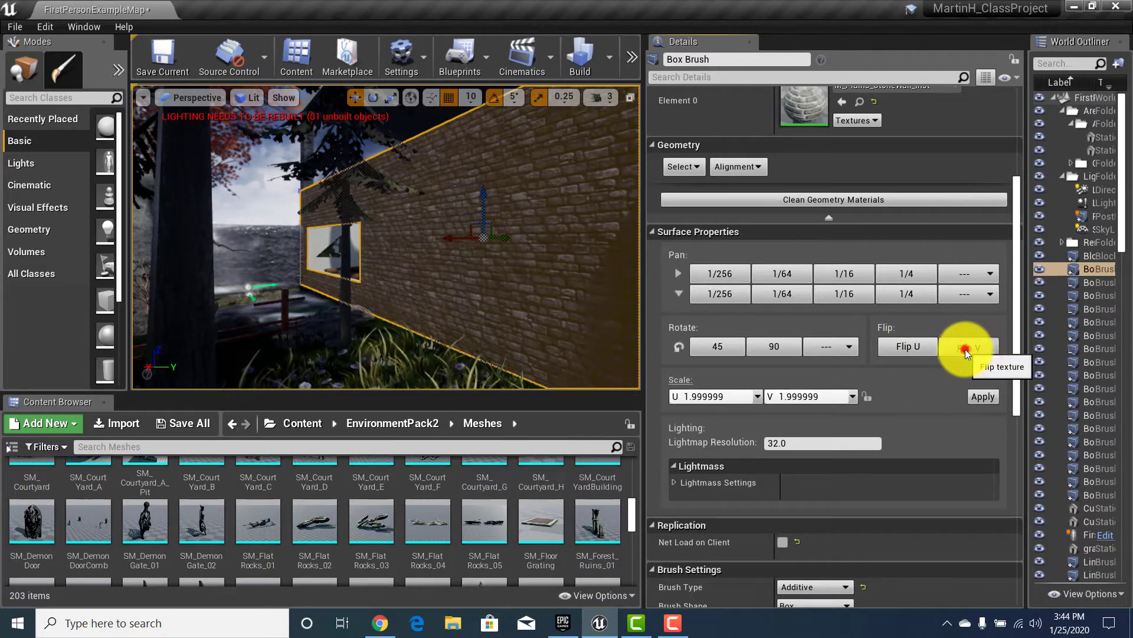
click(966, 349)
click(965, 349)
click(916, 348)
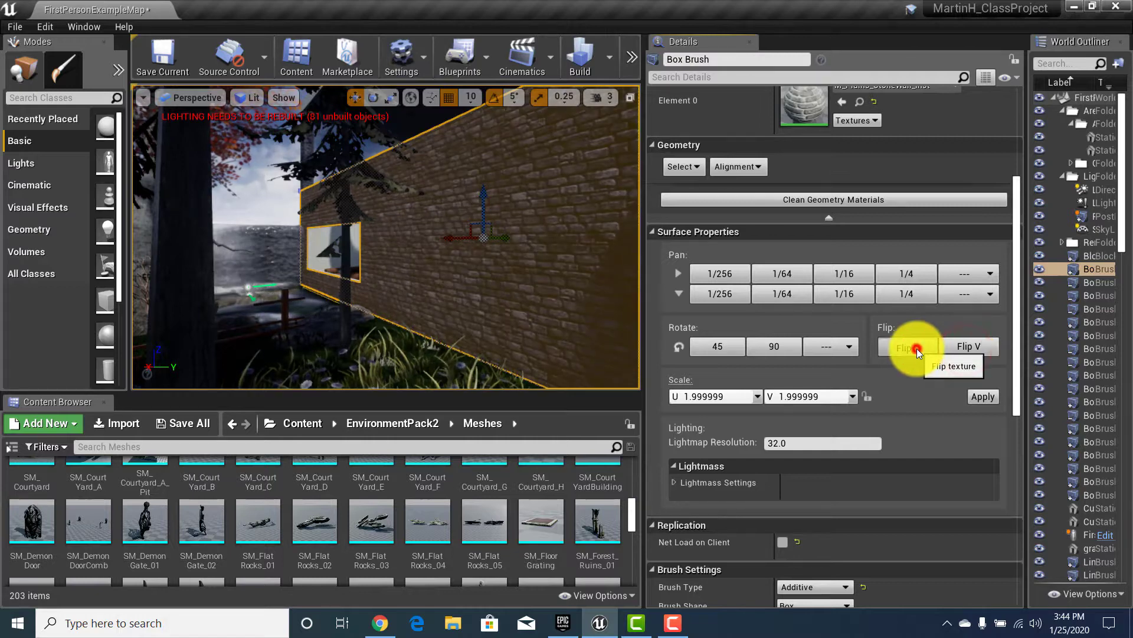
click(916, 348)
Step: Look over the wall's brush settings and select the sky sphere to view the textured wall without its selection highlight
right_drag(514, 314, 543, 314)
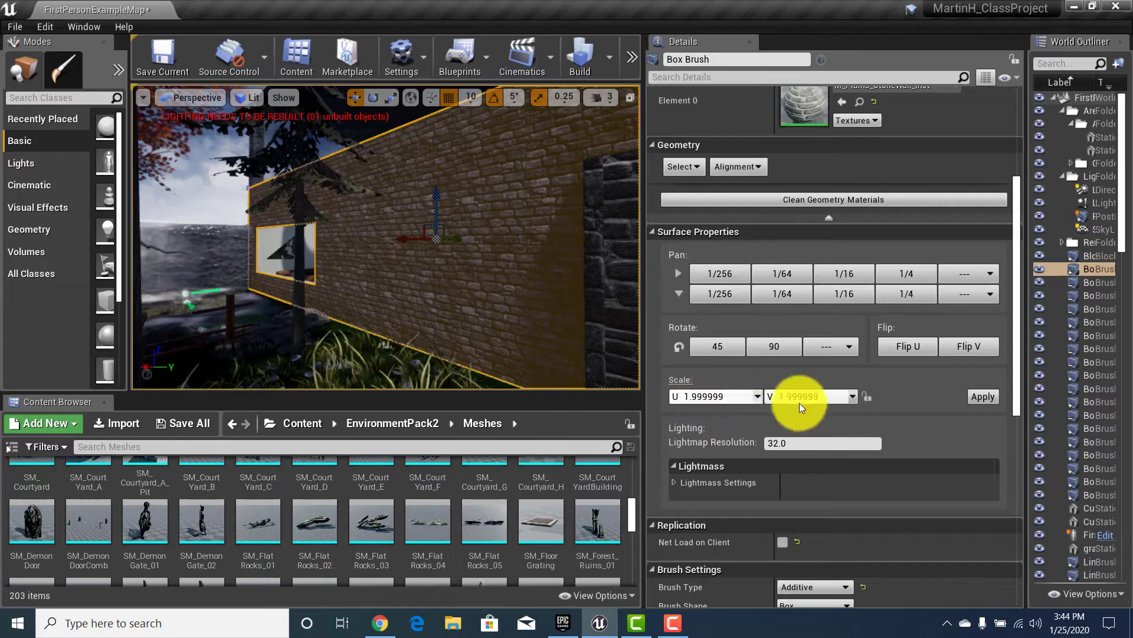
scroll(953, 414, down, 4)
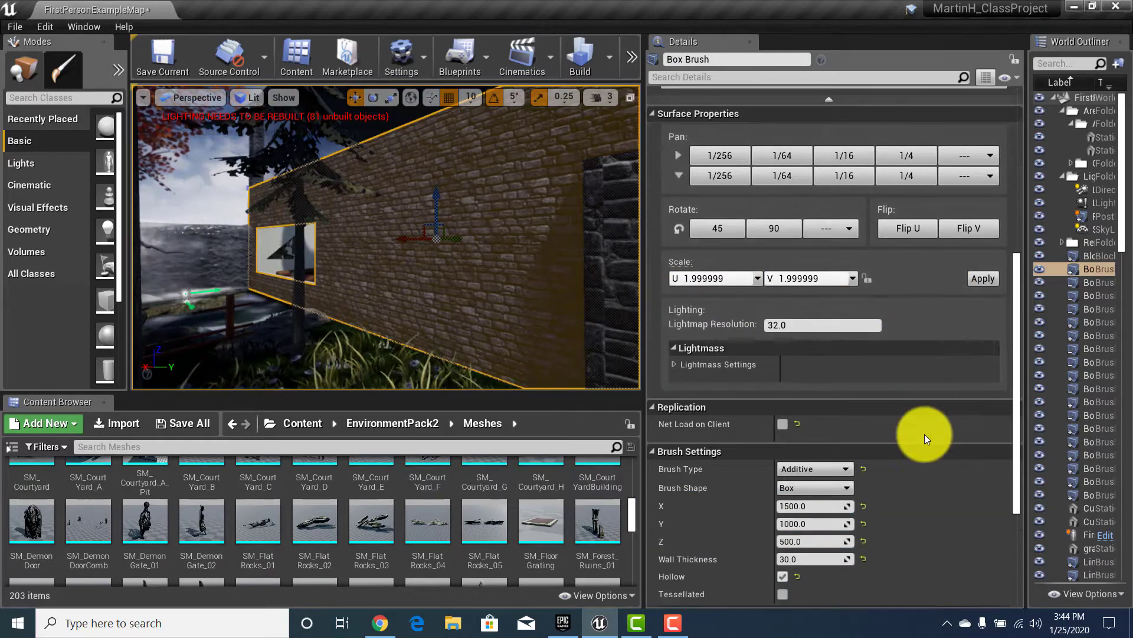
scroll(925, 434, up, 3)
click(222, 176)
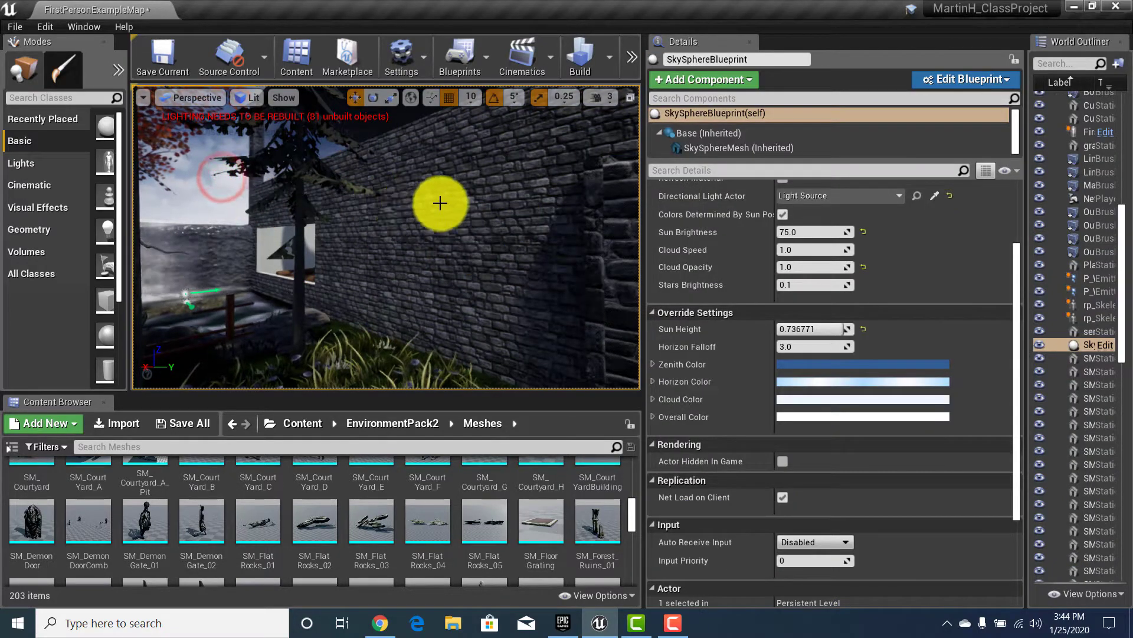
right_drag(430, 206, 378, 212)
Step: Select the flat awning over the patio beside the parked red car and examine it up close
drag(409, 228, 385, 246)
key(s)
right_drag(385, 246, 477, 240)
key(w)
click(527, 183)
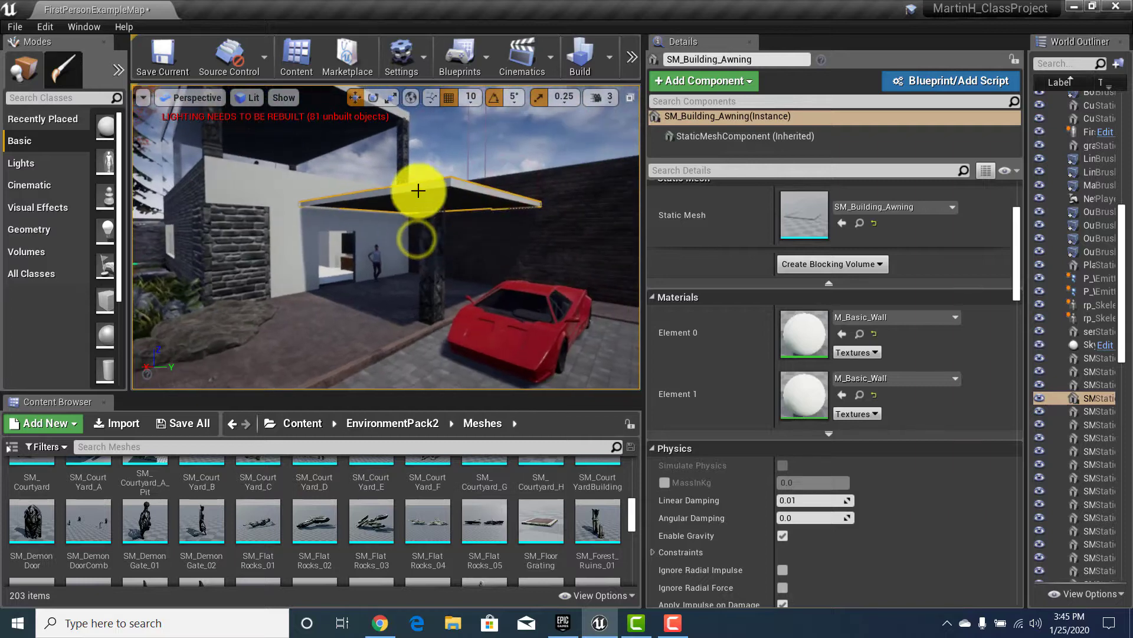
key(w)
right_drag(420, 220, 391, 228)
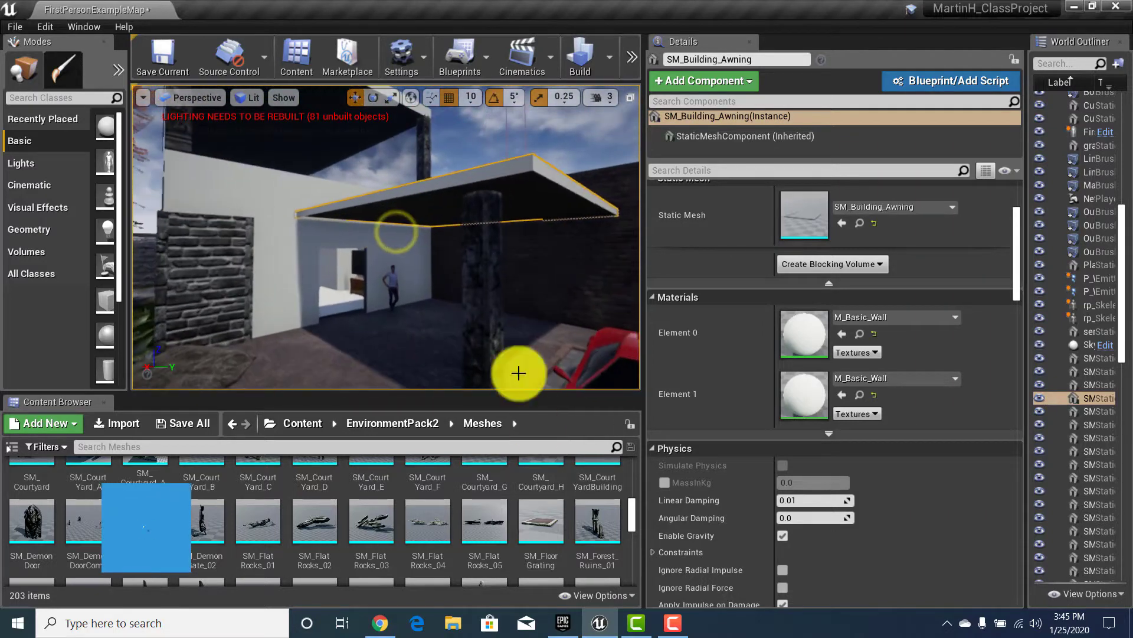
Step: Browse to the ZenGarden/Assets/Meshes folder, locate the SM_Building_Awning mesh and compare it with the awning placed in the level
click(307, 427)
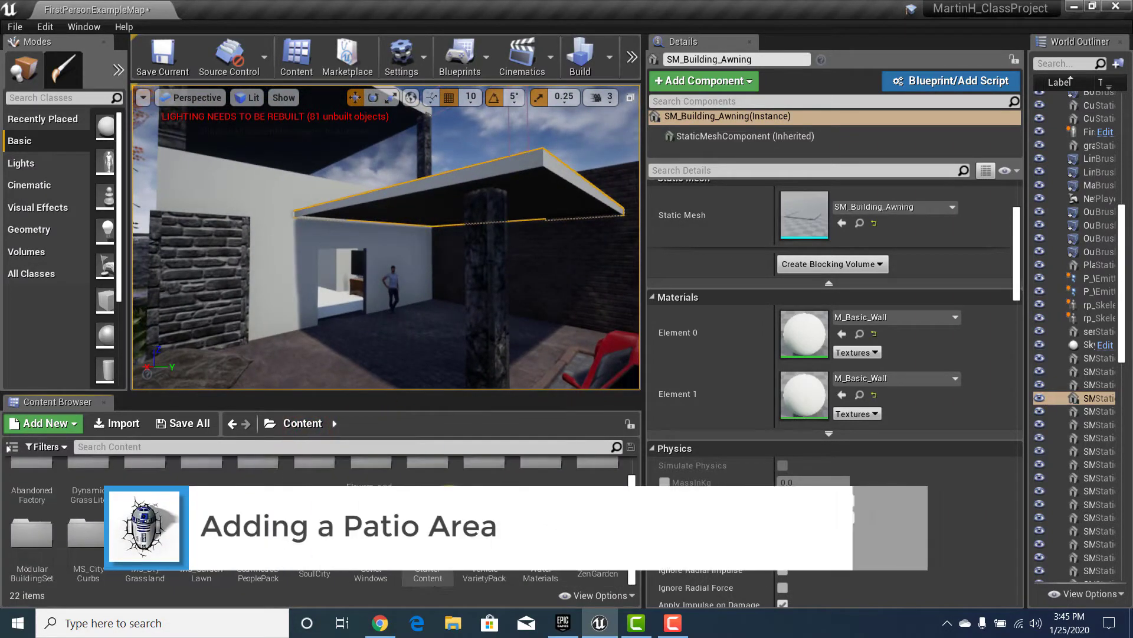
double_click(598, 573)
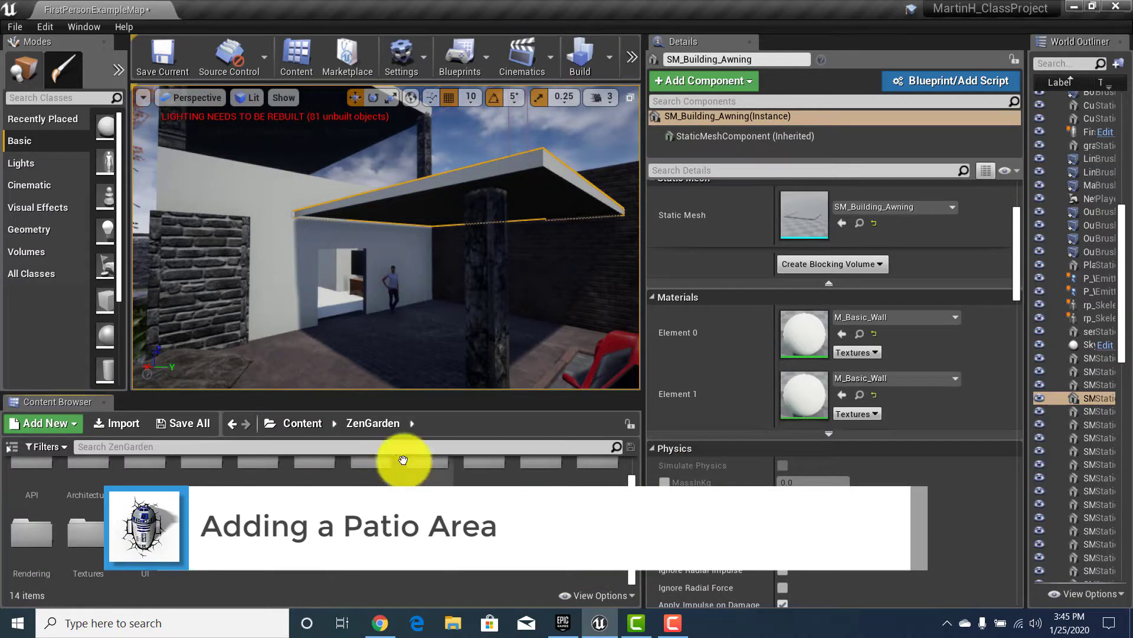
double_click(85, 524)
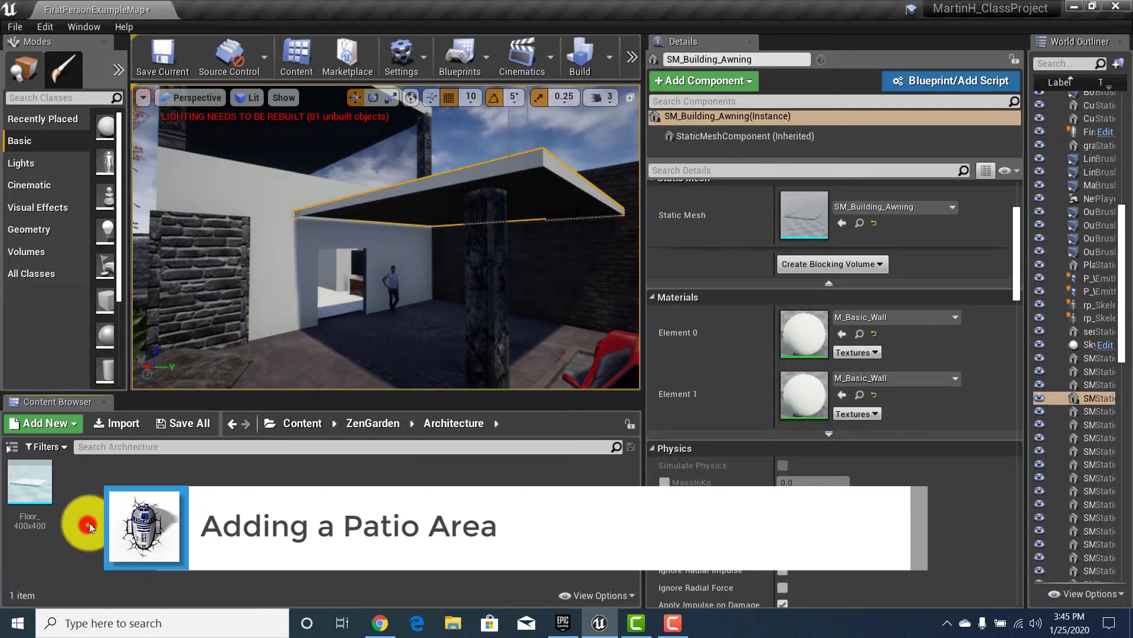
click(373, 423)
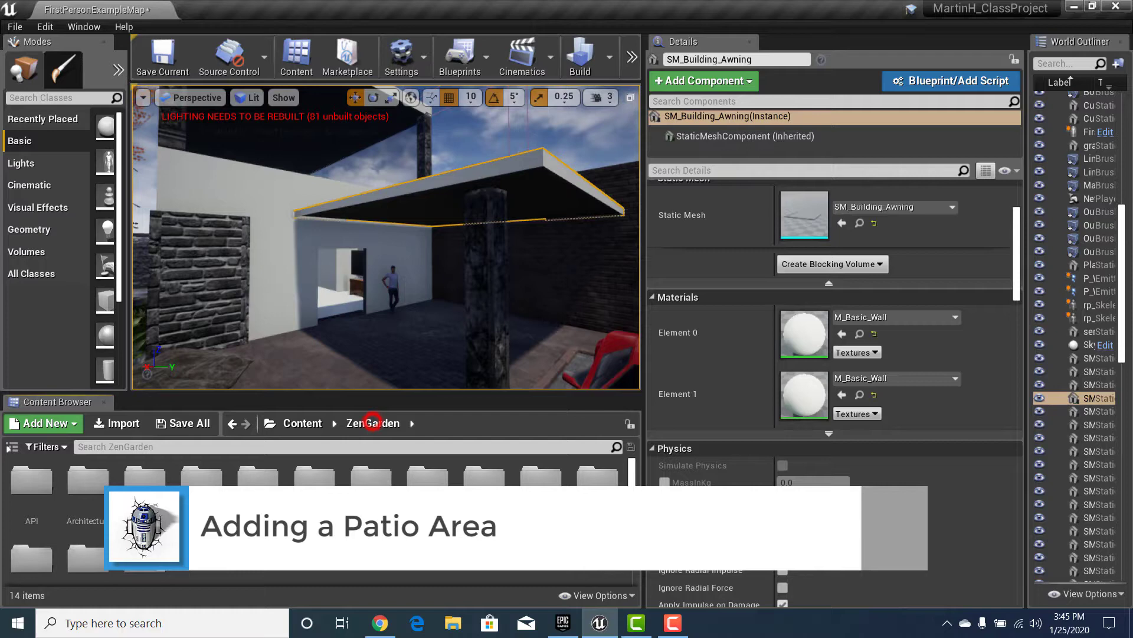
double_click(187, 472)
double_click(134, 479)
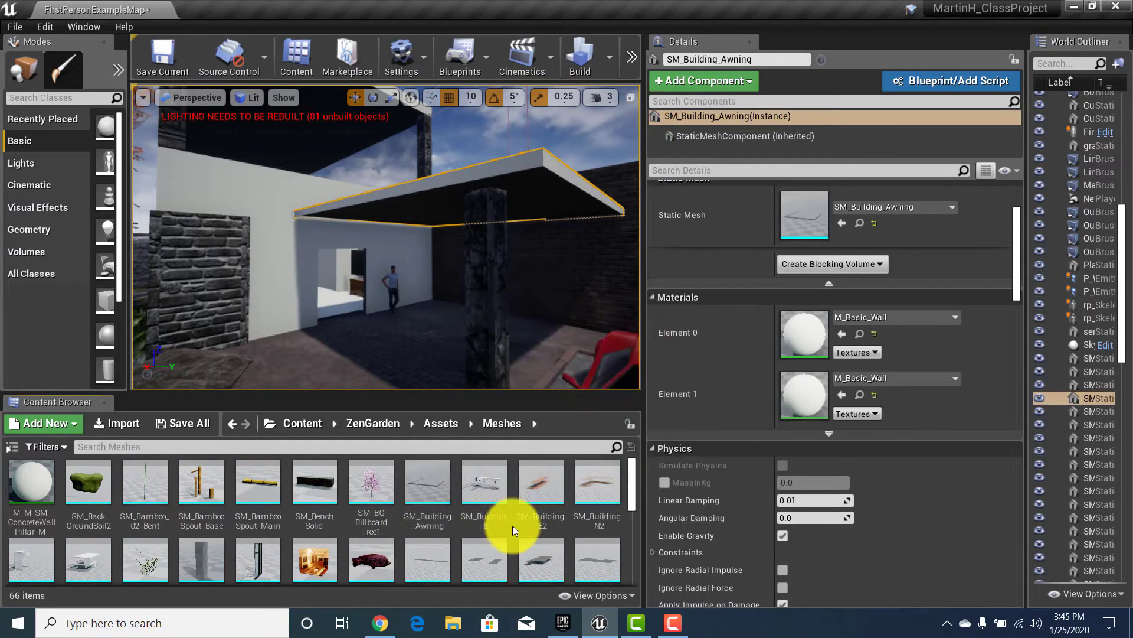
scroll(460, 506, down, 1)
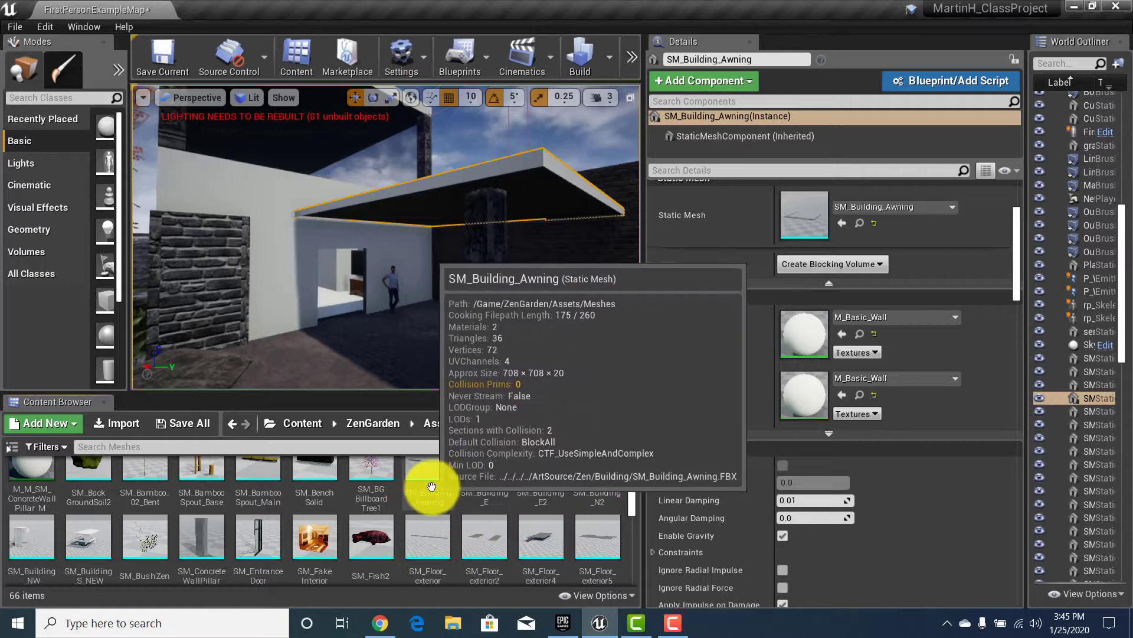
right_drag(391, 325, 417, 249)
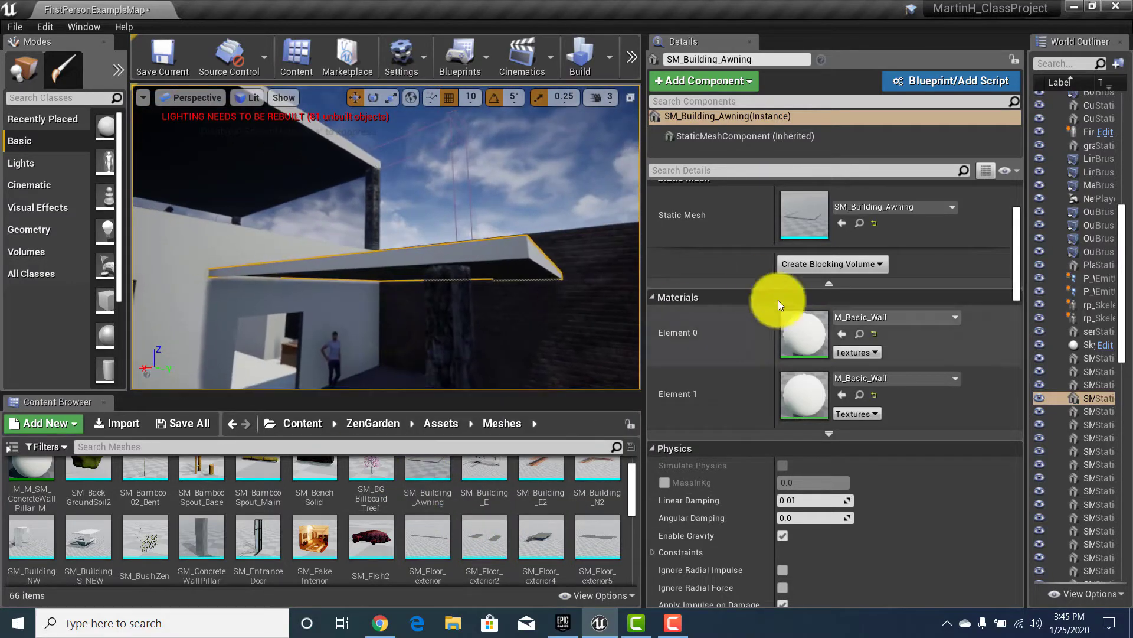
right_drag(278, 362, 305, 395)
Step: Locate the VehicleVarietyPack folder in the project's root content and select the box truck in the parking area
click(309, 424)
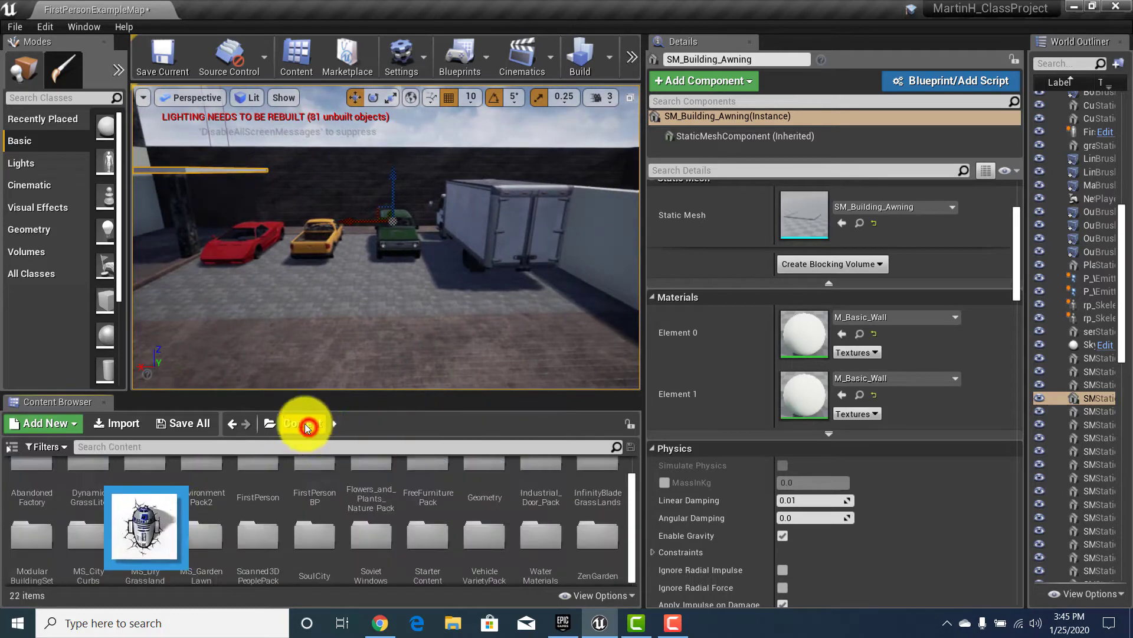
click(480, 567)
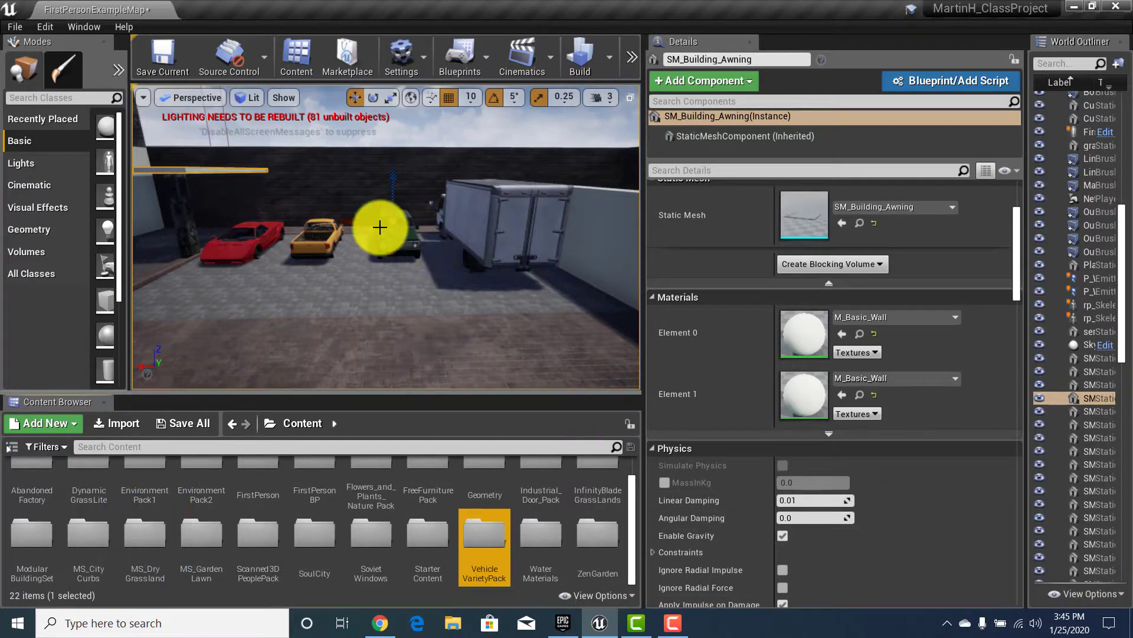
right_drag(395, 276, 430, 297)
key(w)
click(524, 220)
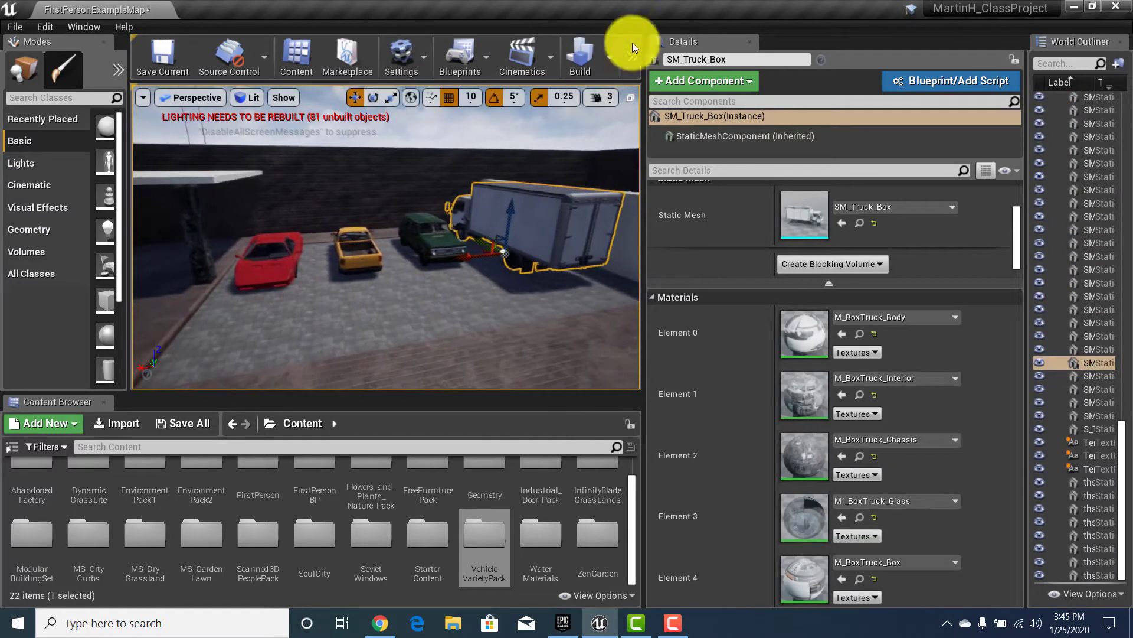
Step: Play the level and walk to the green SUV and box truck, jumping to test climbing onto the vehicles
click(634, 58)
click(664, 84)
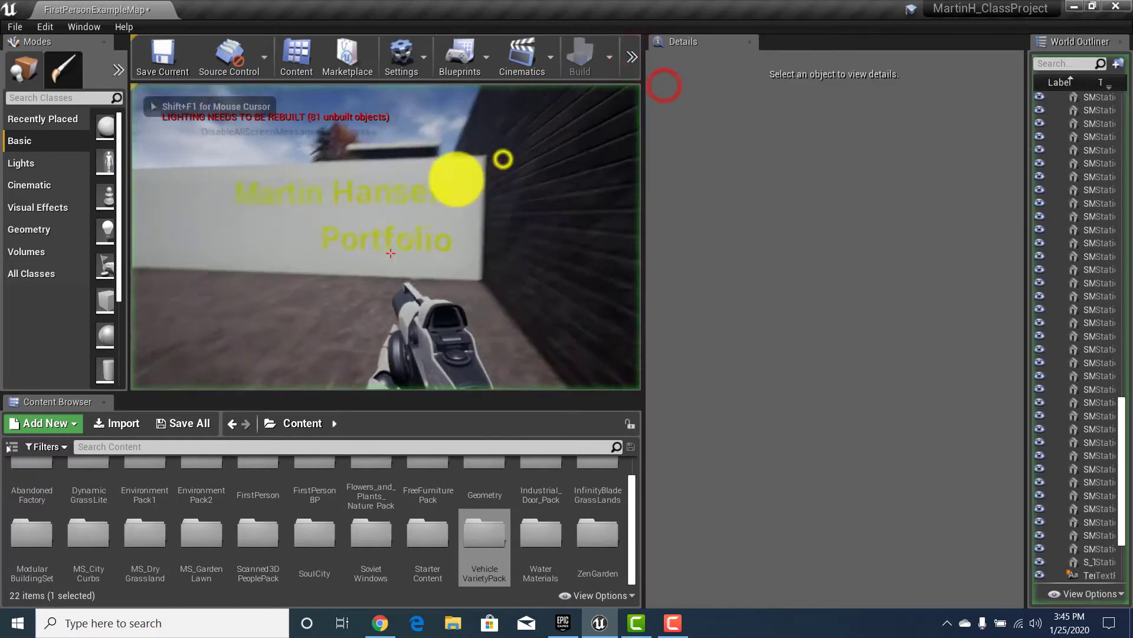
key(w)
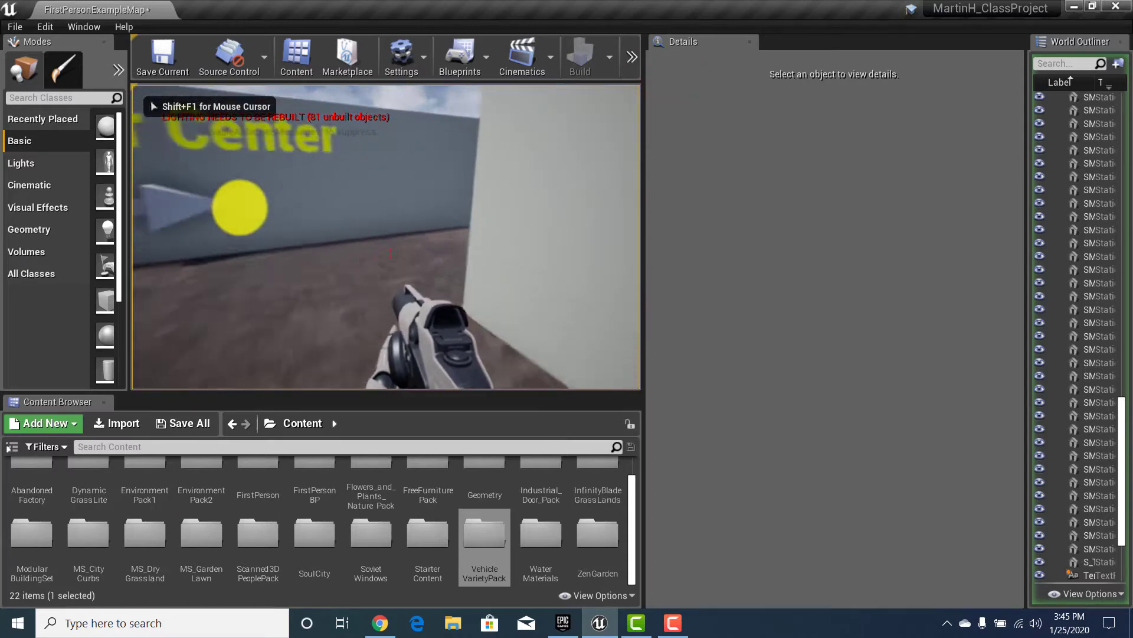
key(w)
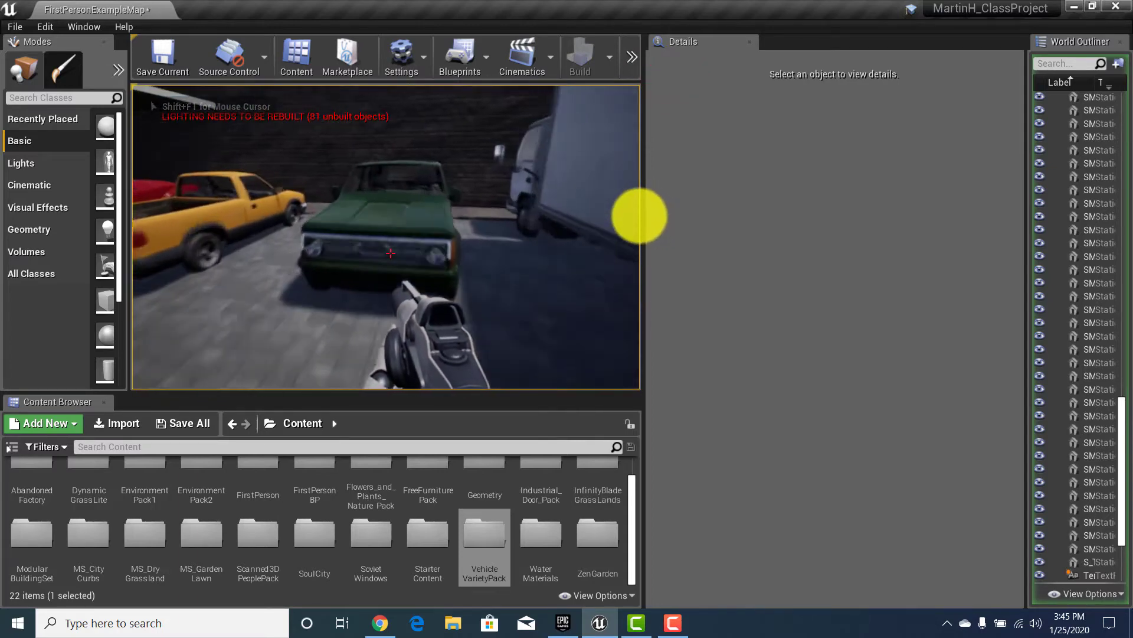
key(space)
key(w)
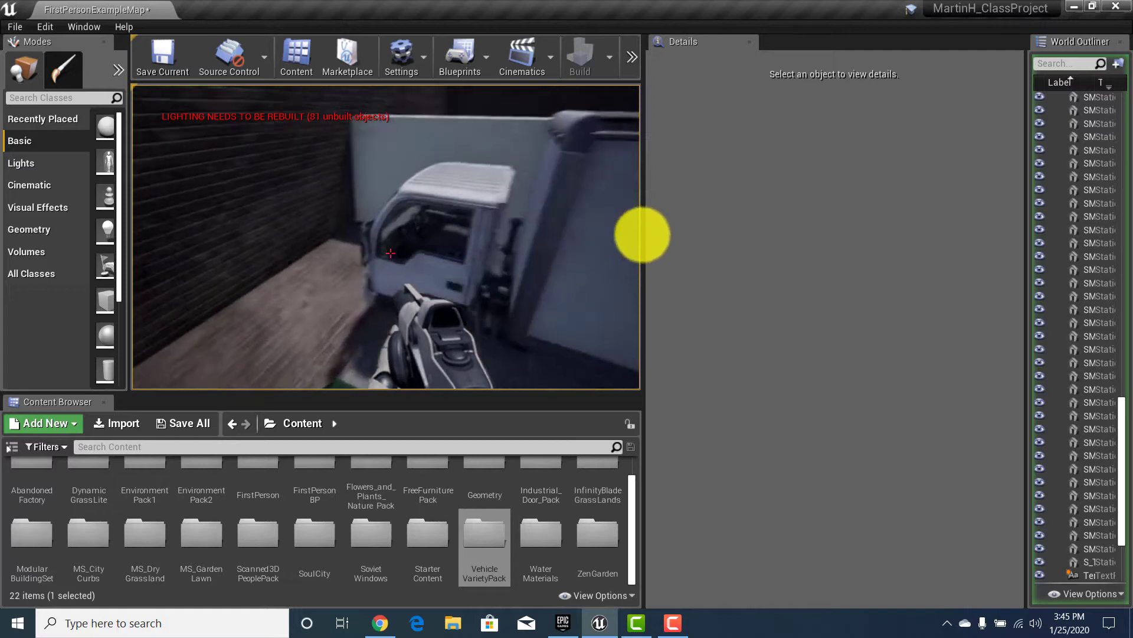
key(space)
key(w)
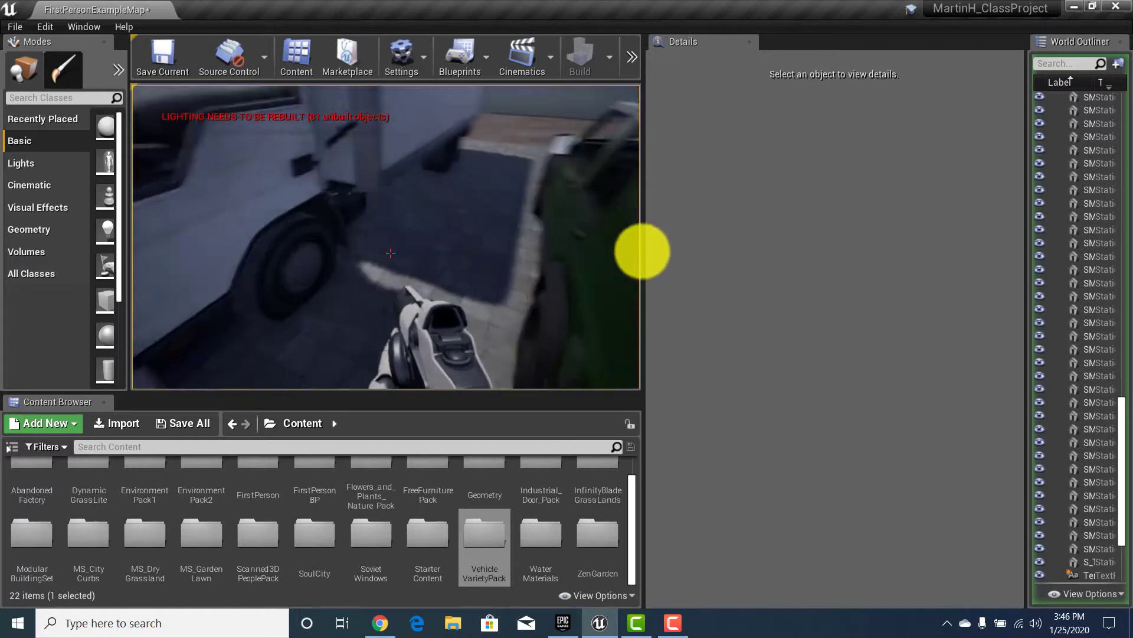
Step: Walk and jump around the yellow pickup, red sports car, green SUV and box truck to inspect them, and end the play session
key(w)
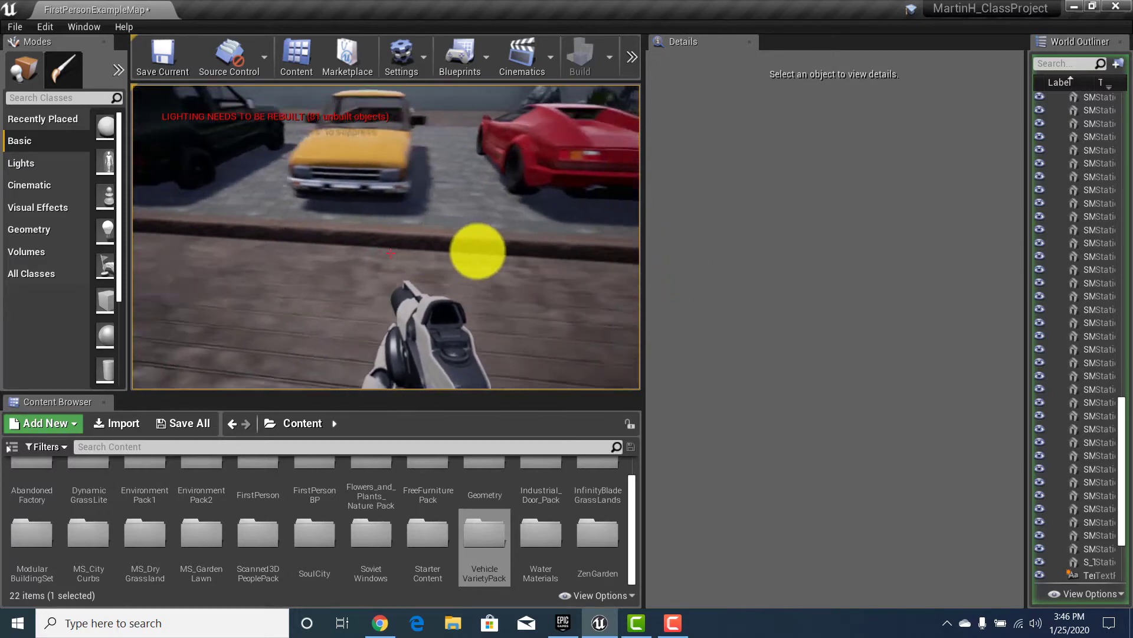
key(w)
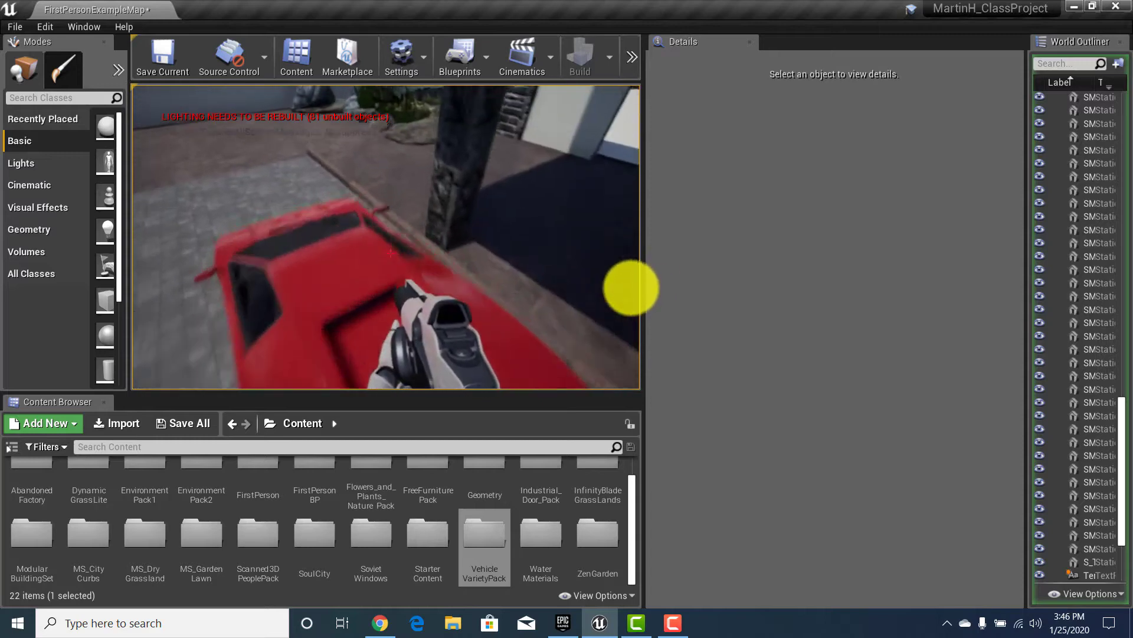
key(space)
key(w)
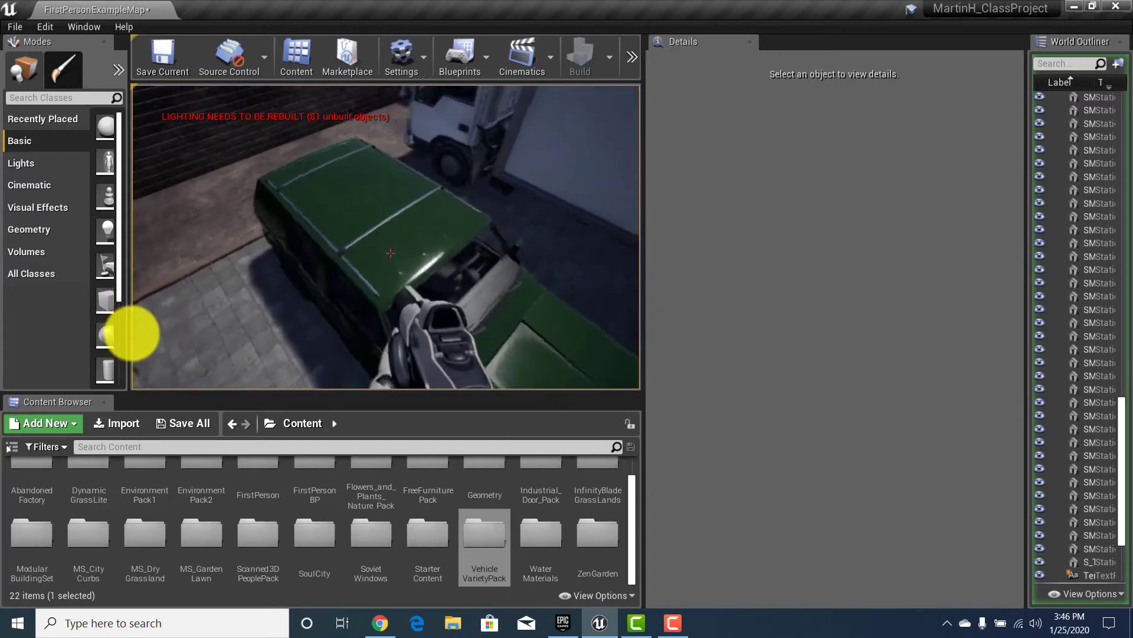
key(w)
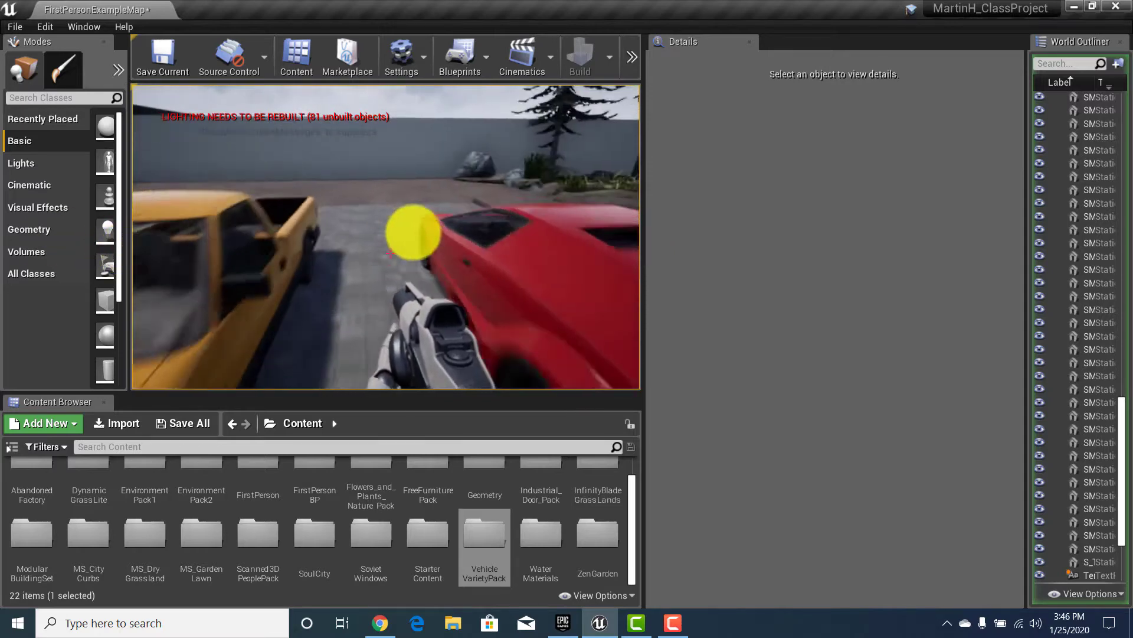
key(w)
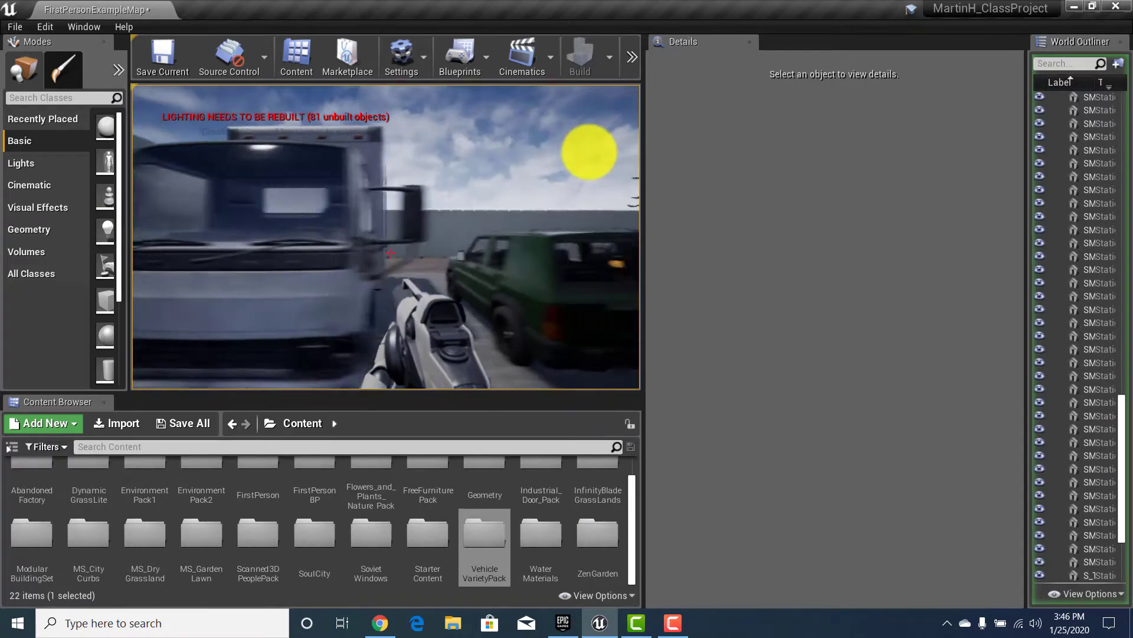
key(w)
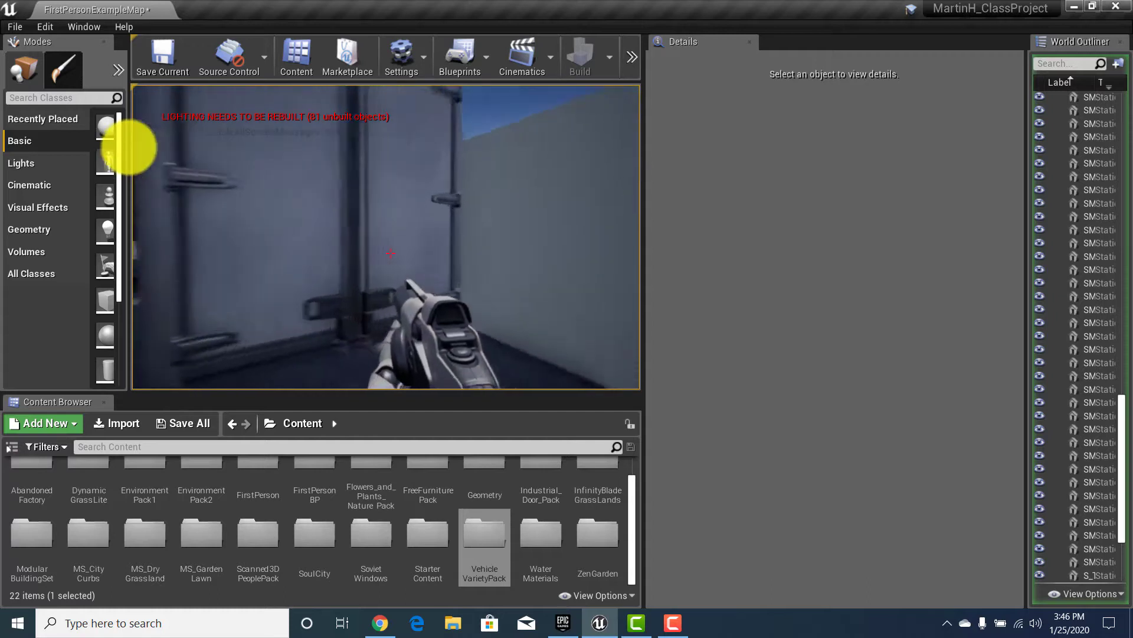
key(w)
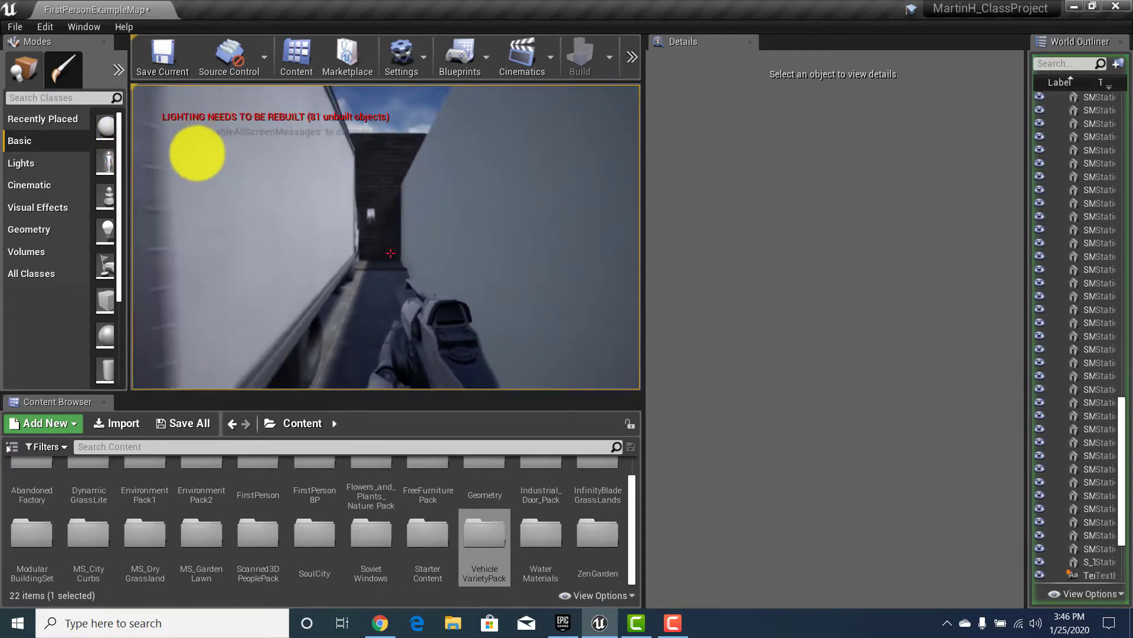
key(s)
key(a)
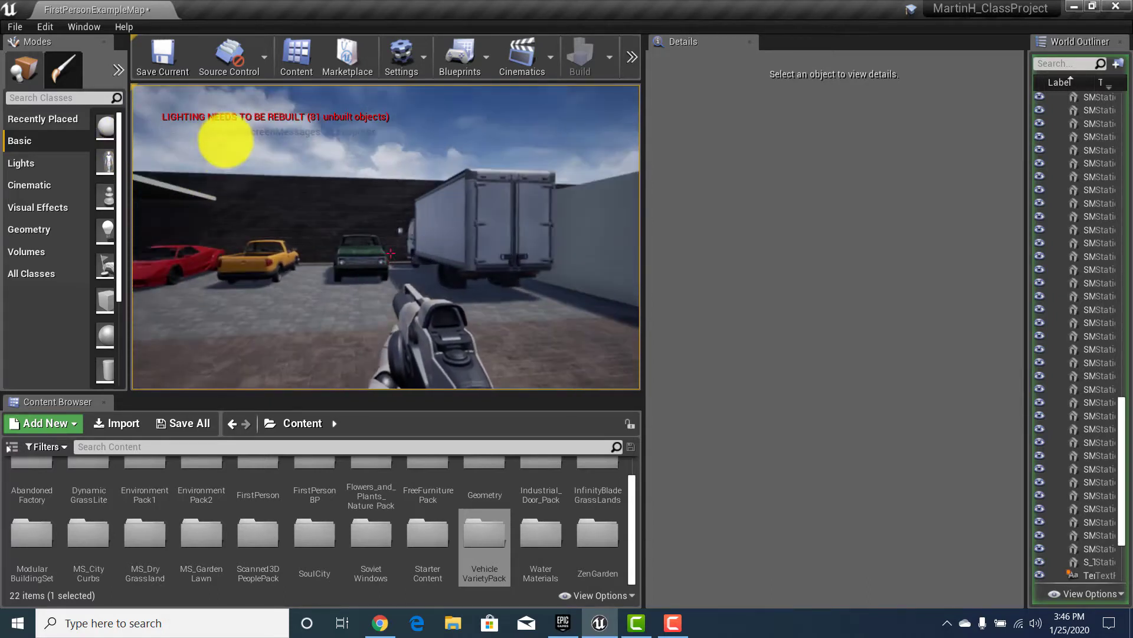
key(Escape)
Step: Raise the green SUV above the parking surface and start playing the level again
click(369, 242)
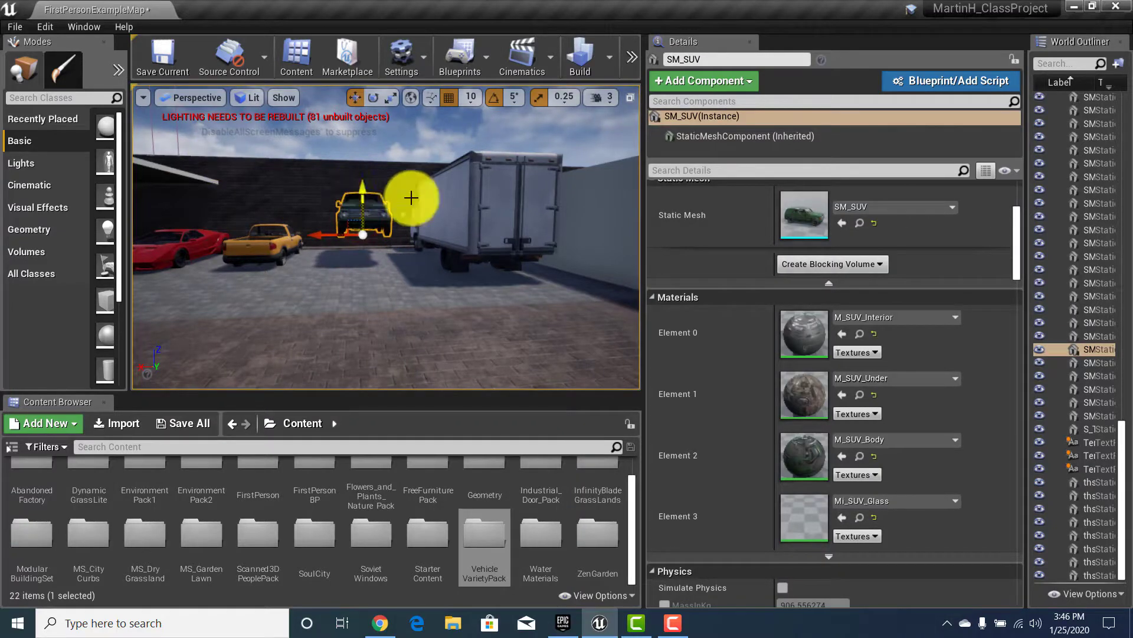
drag(354, 195, 318, 223)
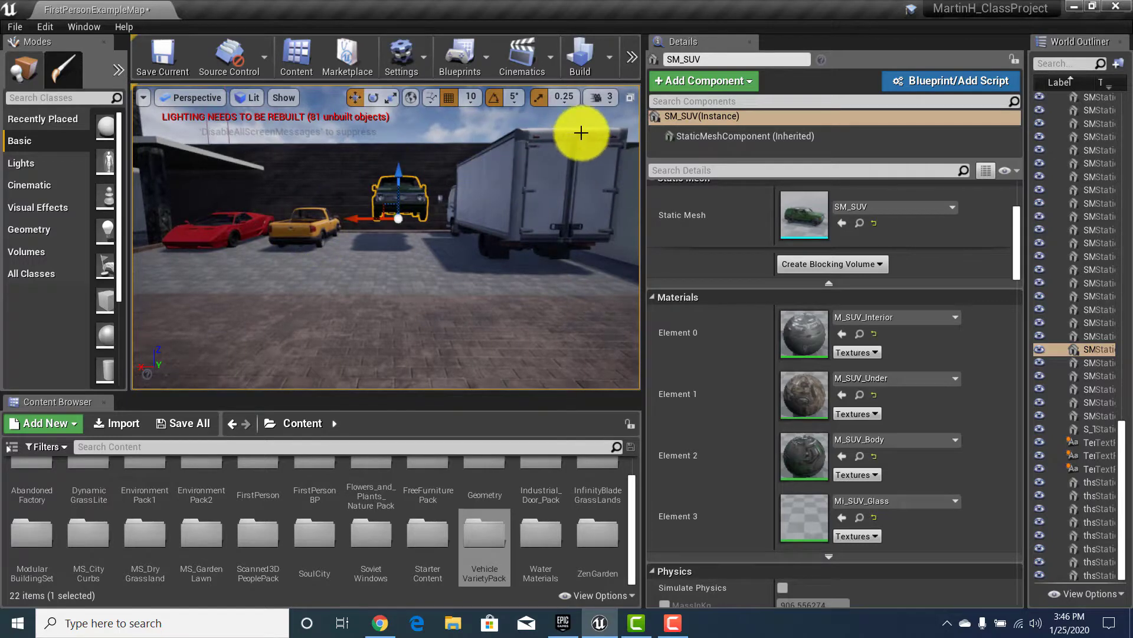
click(629, 65)
click(667, 89)
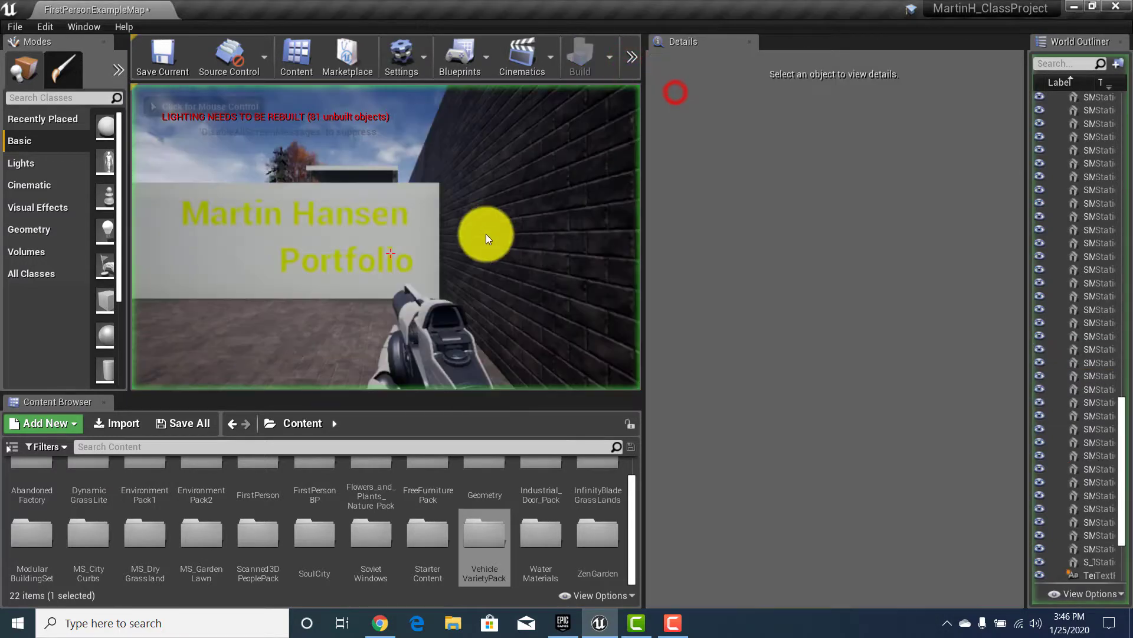
Step: Walk past the Visitor Center sign to the parking area and jump onto the yellow pickup toward the raised green SUV
key(w)
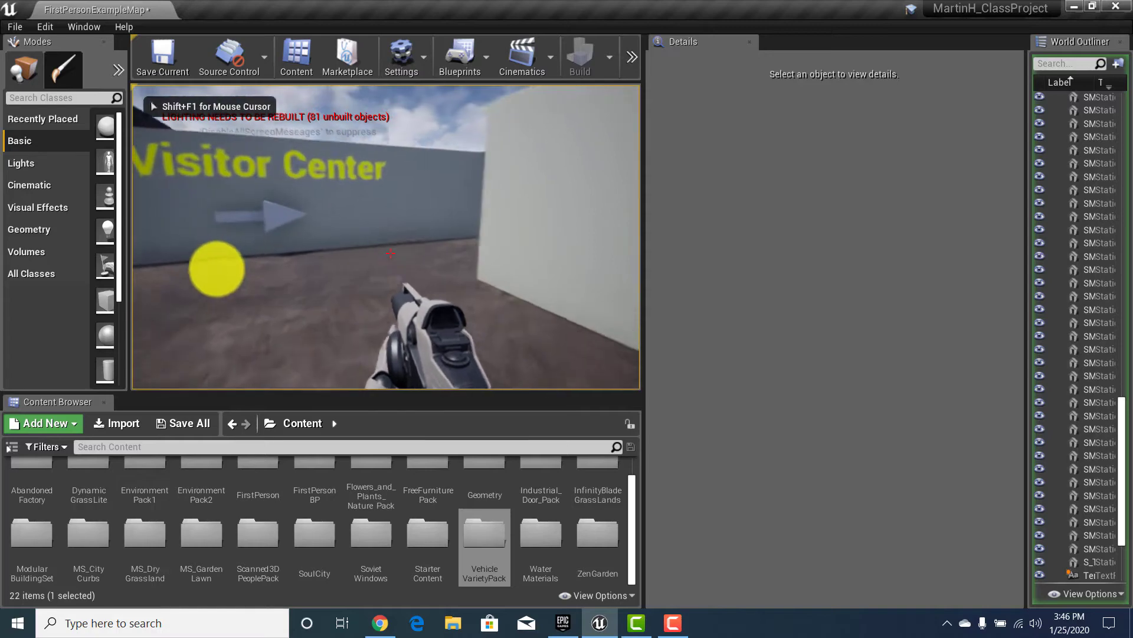
key(w)
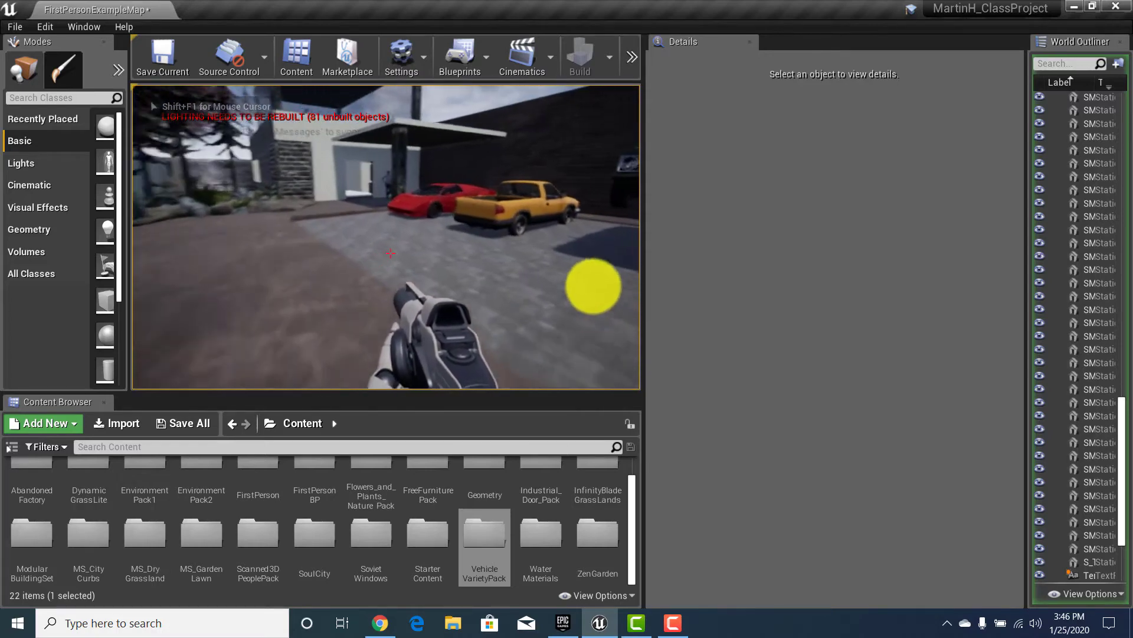
key(w)
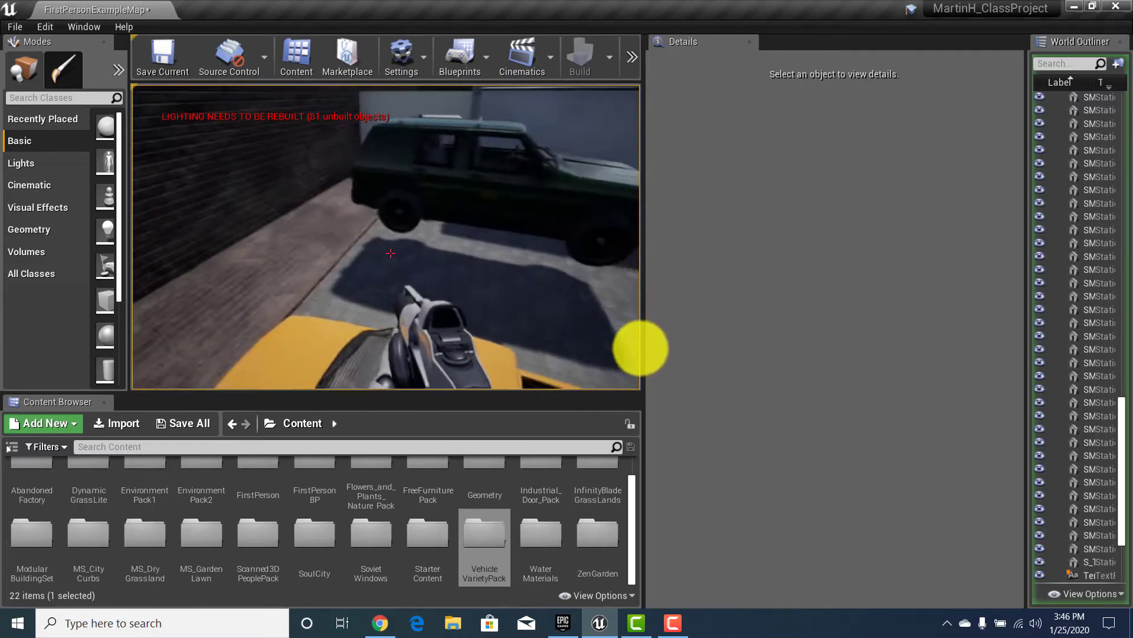
key(space)
key(w)
key(space)
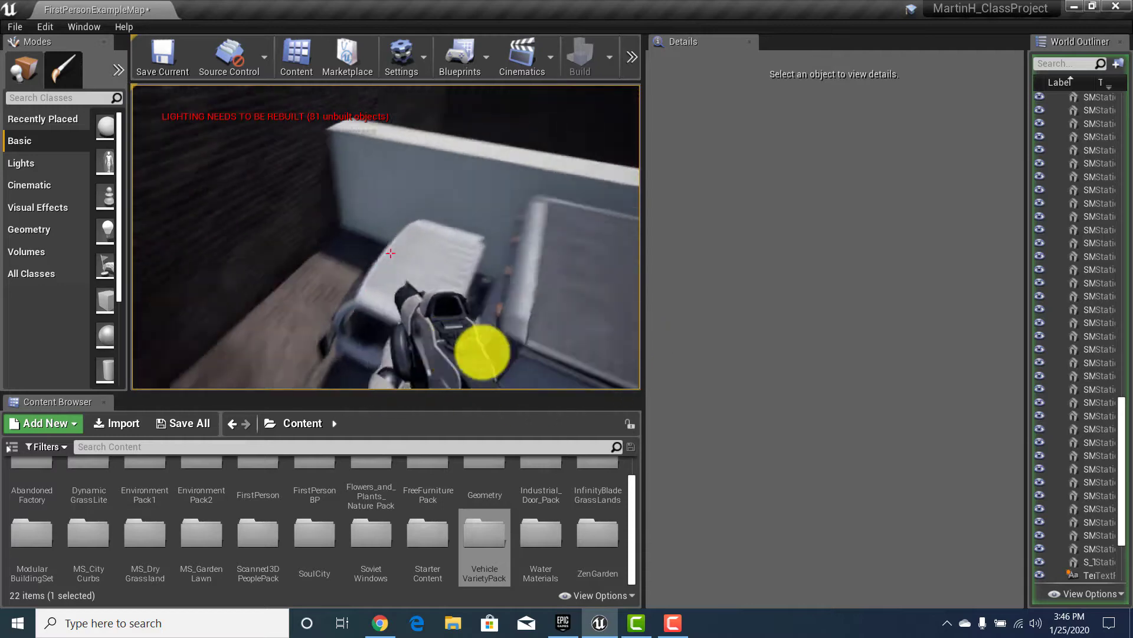
Step: Walk around behind the parked vehicles and jump up beside the raised green SUV to inspect it and the box truck
key(w)
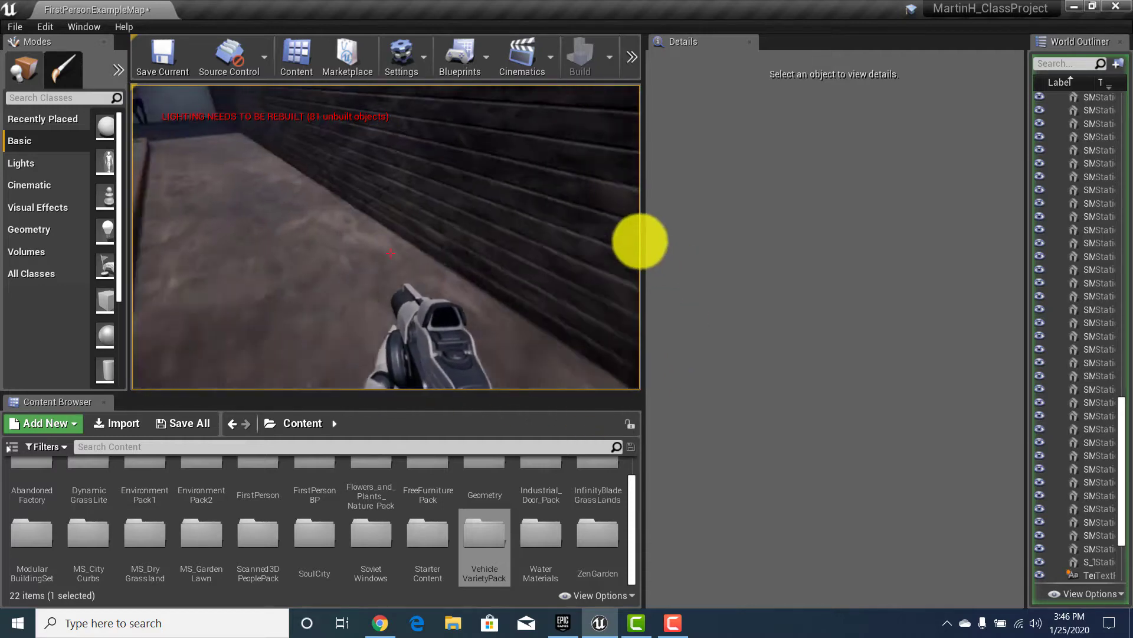
key(w)
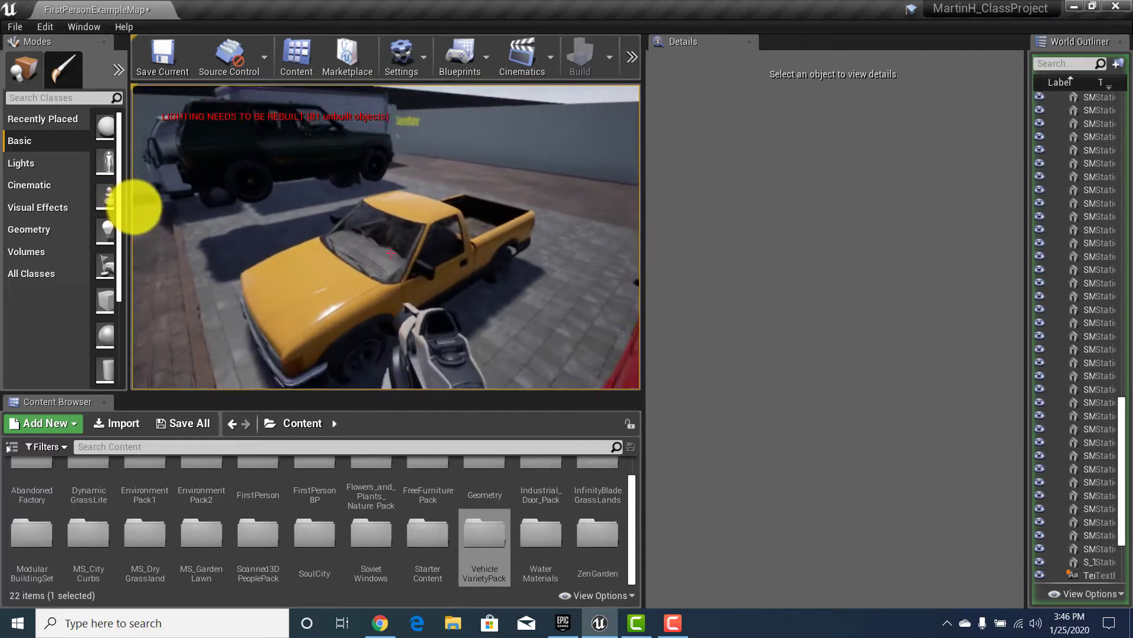
key(w)
key(space)
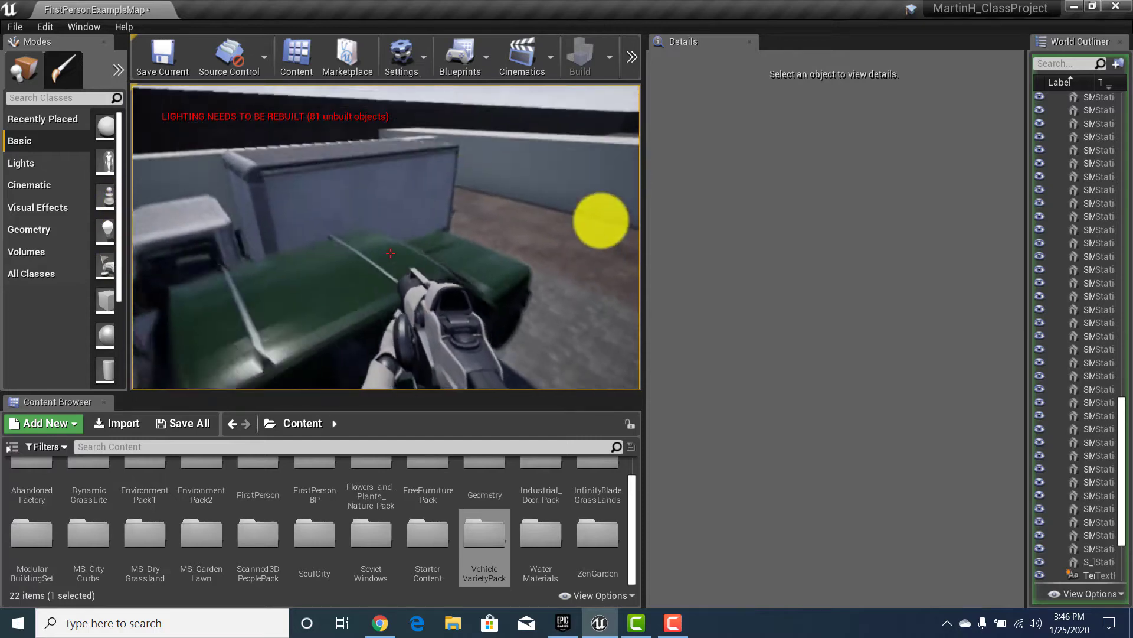
key(w)
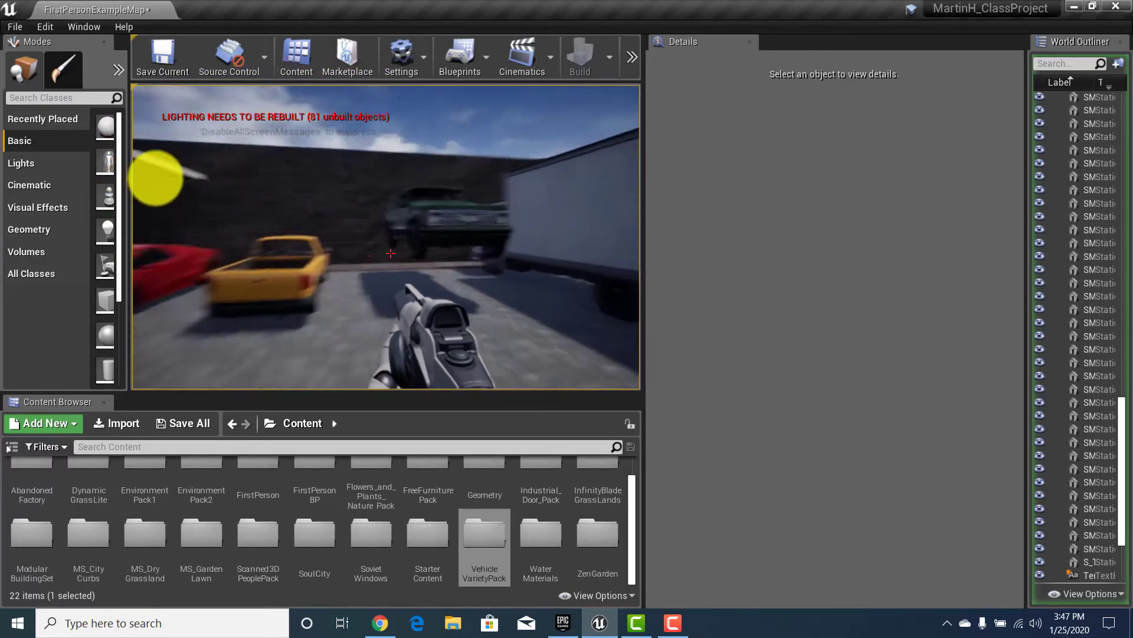
Step: End the play session and lower the green SUV back onto the parking surface
key(Escape)
click(411, 193)
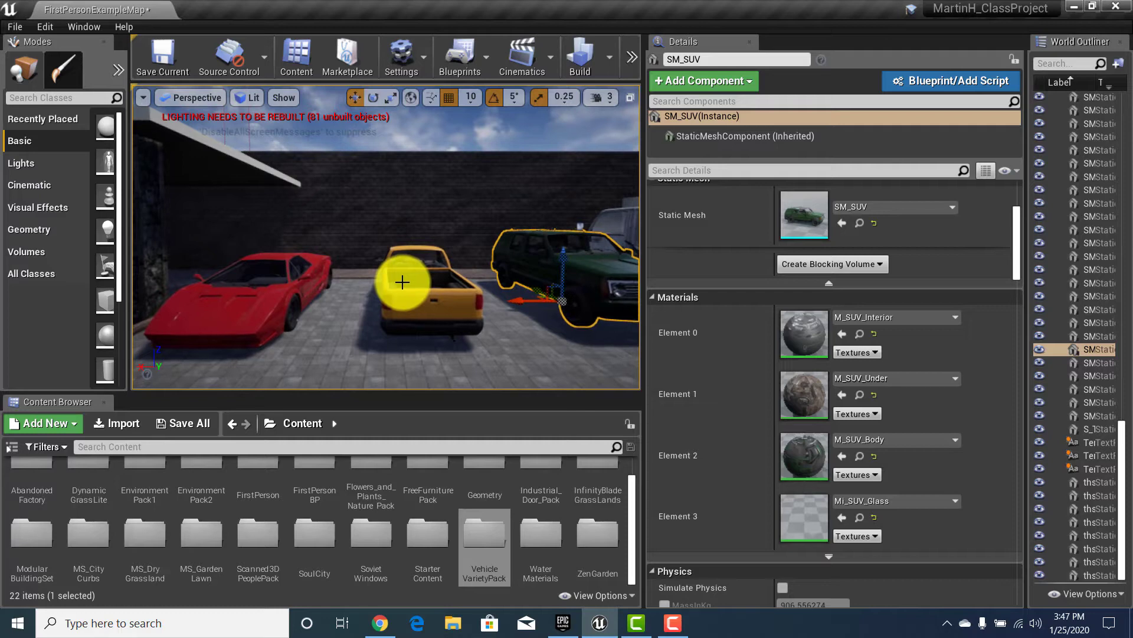
click(513, 338)
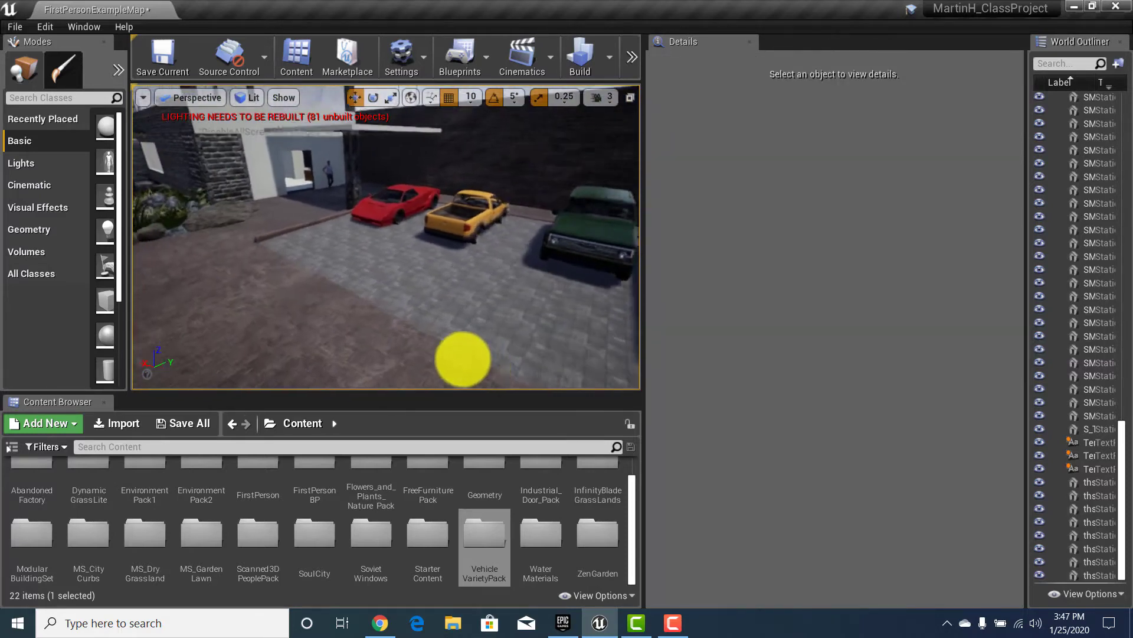
Step: Try rotating the parking surface brush under the vehicles and undo the rotation
click(527, 331)
mouse_move(413, 316)
right_down()
mouse_move(725, 307)
mouse_move(741, 329)
mouse_move(766, 316)
mouse_move(760, 248)
right_up()
key(a)
key(w)
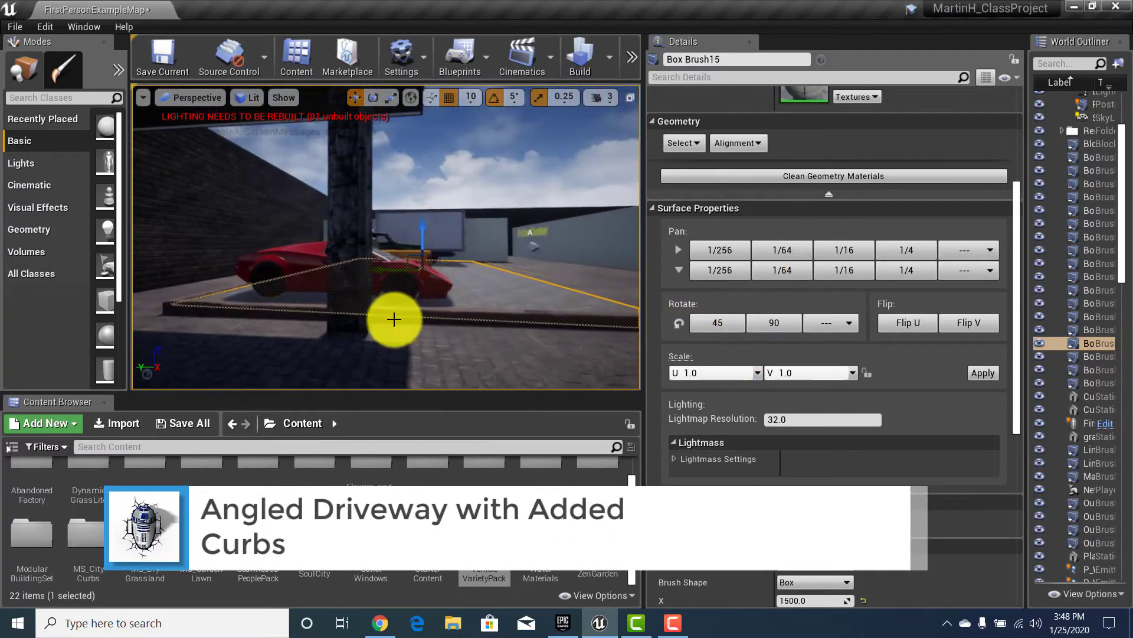
drag(369, 234, 374, 227)
key(ctrl+z)
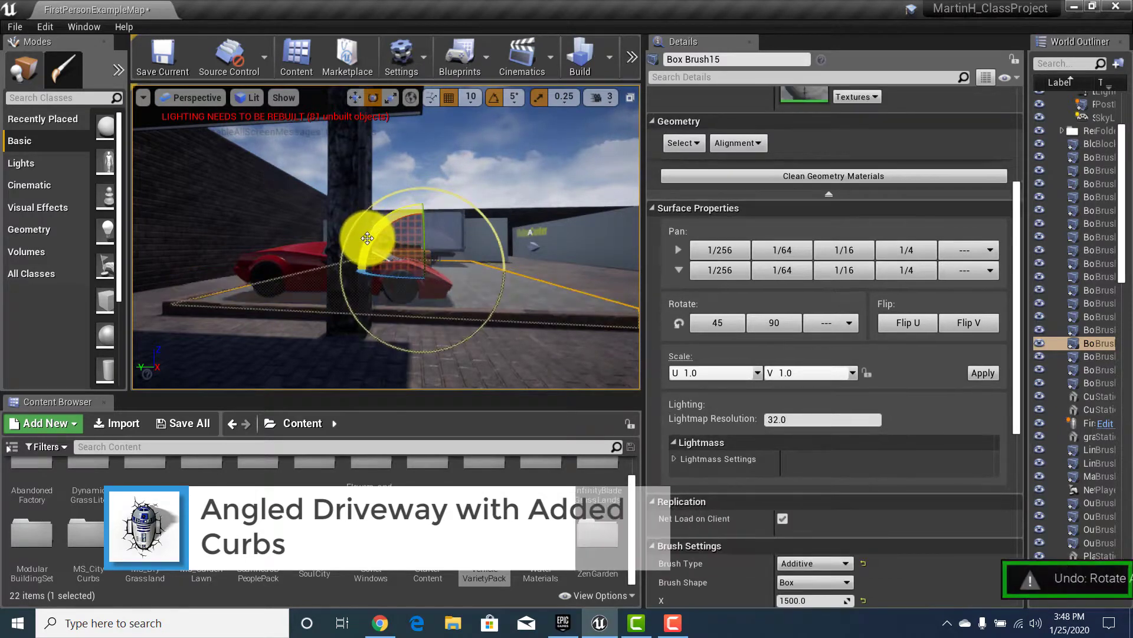
Step: Move the granite corner curb away from the parking slab near the red sports car, inspect the exposed edge, and put it back
right_drag(423, 220, 324, 376)
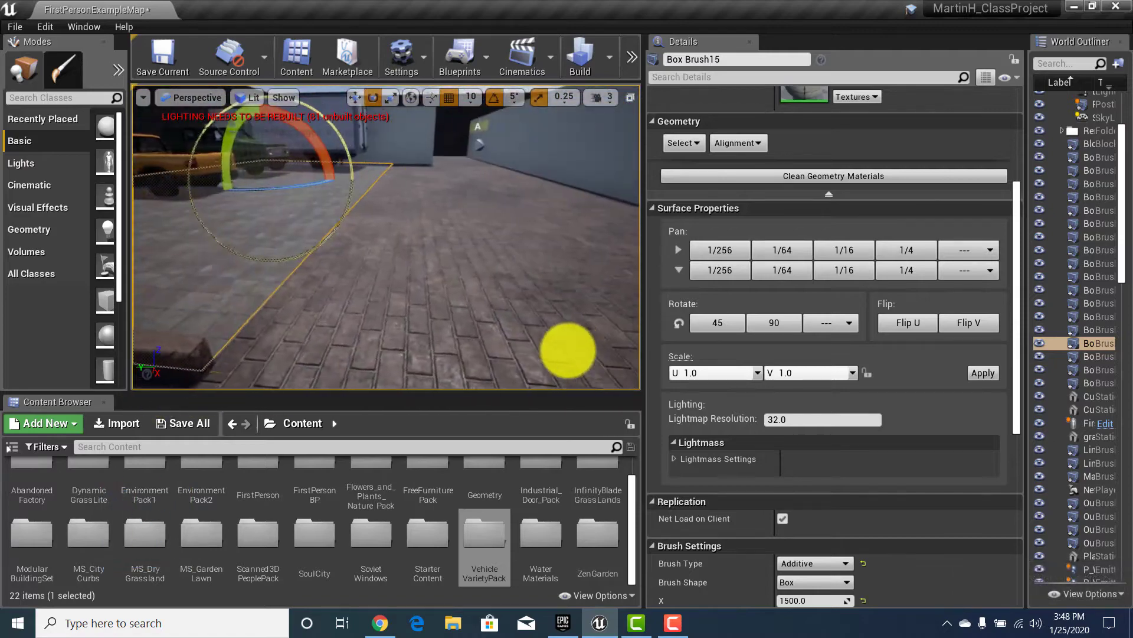
right_drag(304, 281, 199, 241)
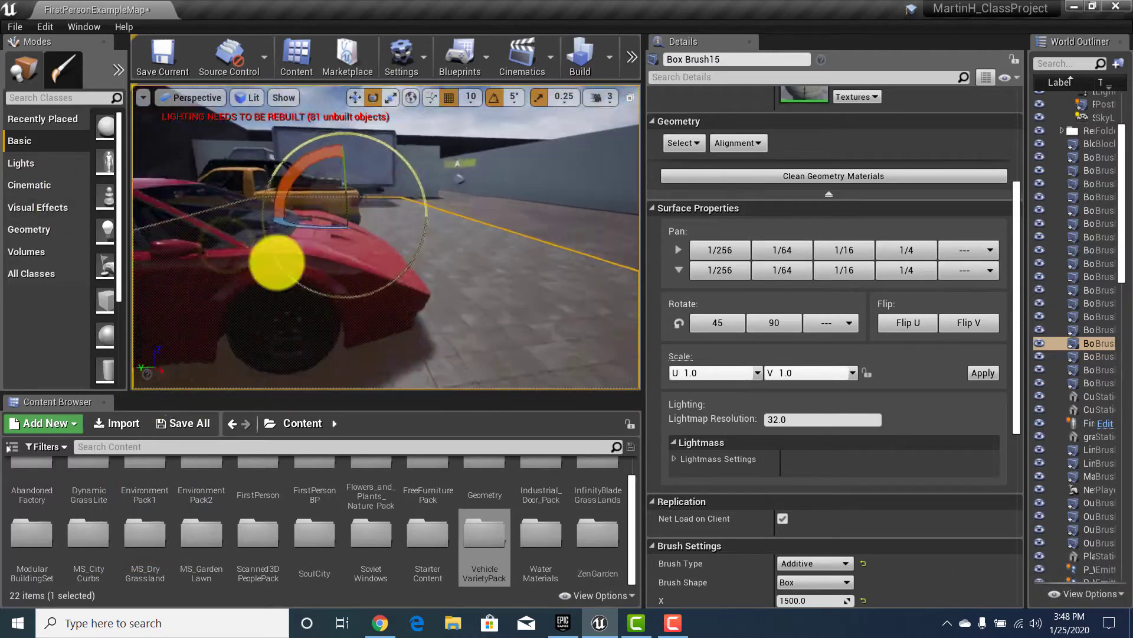
mouse_move(276, 262)
right_down()
mouse_move(101, 299)
mouse_move(119, 267)
right_up()
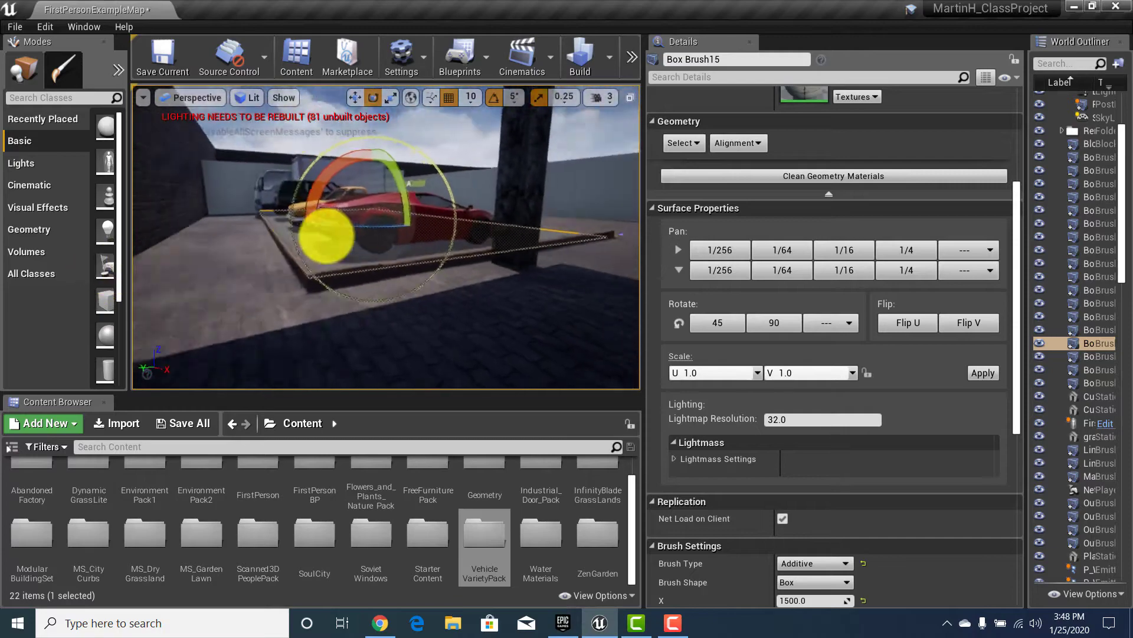
click(281, 307)
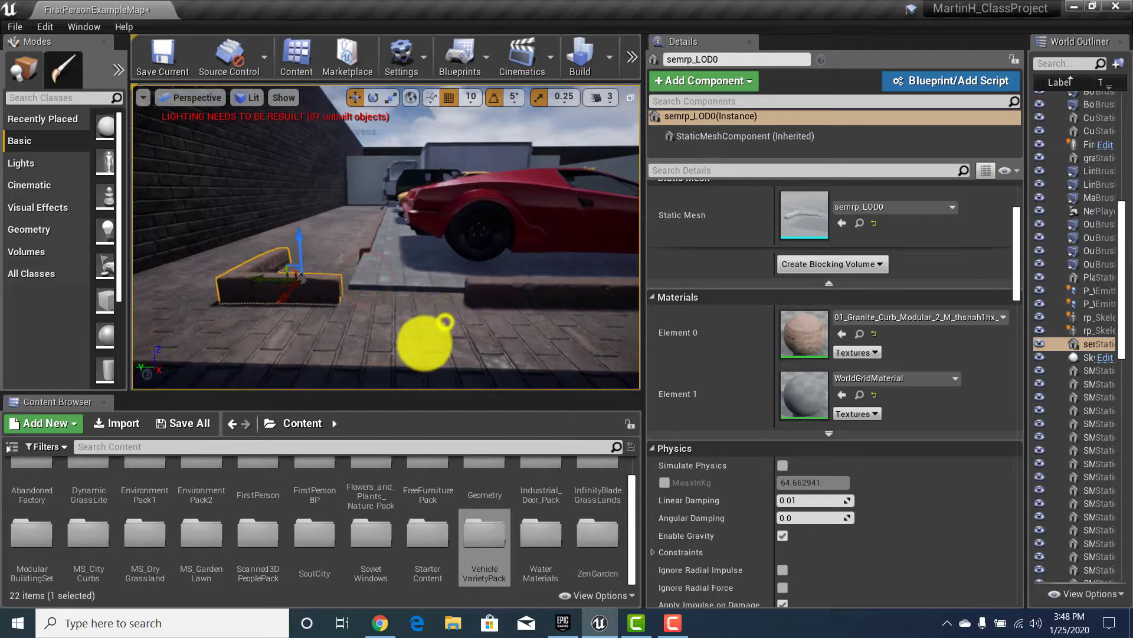
mouse_move(425, 343)
right_down()
mouse_move(425, 379)
mouse_move(436, 340)
right_up()
key(w)
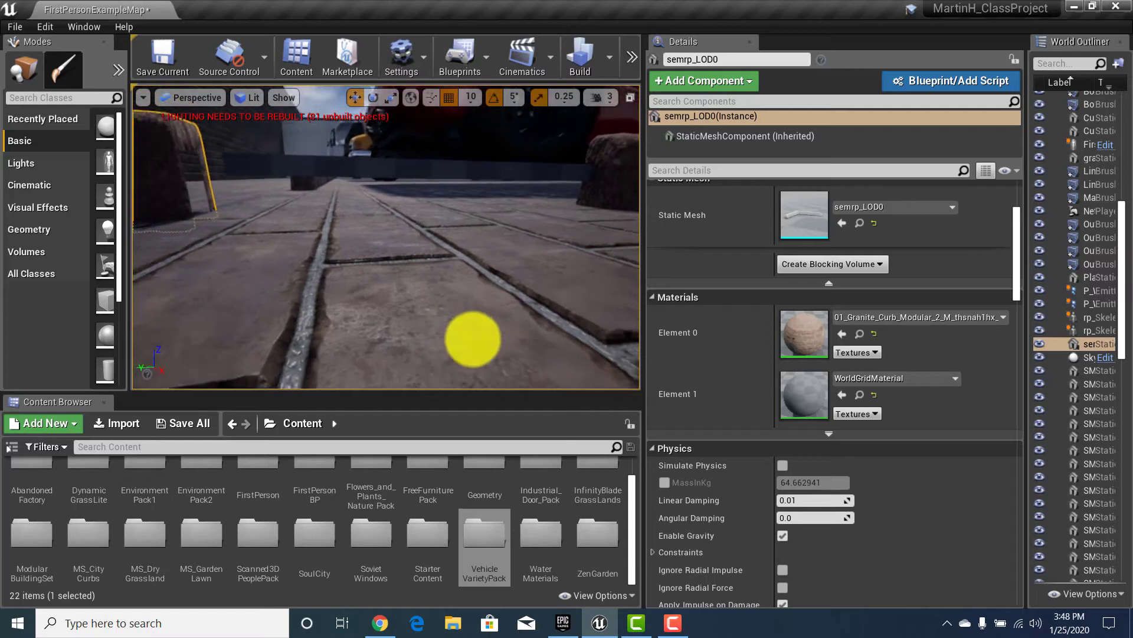
right_drag(474, 296, 472, 374)
key(s)
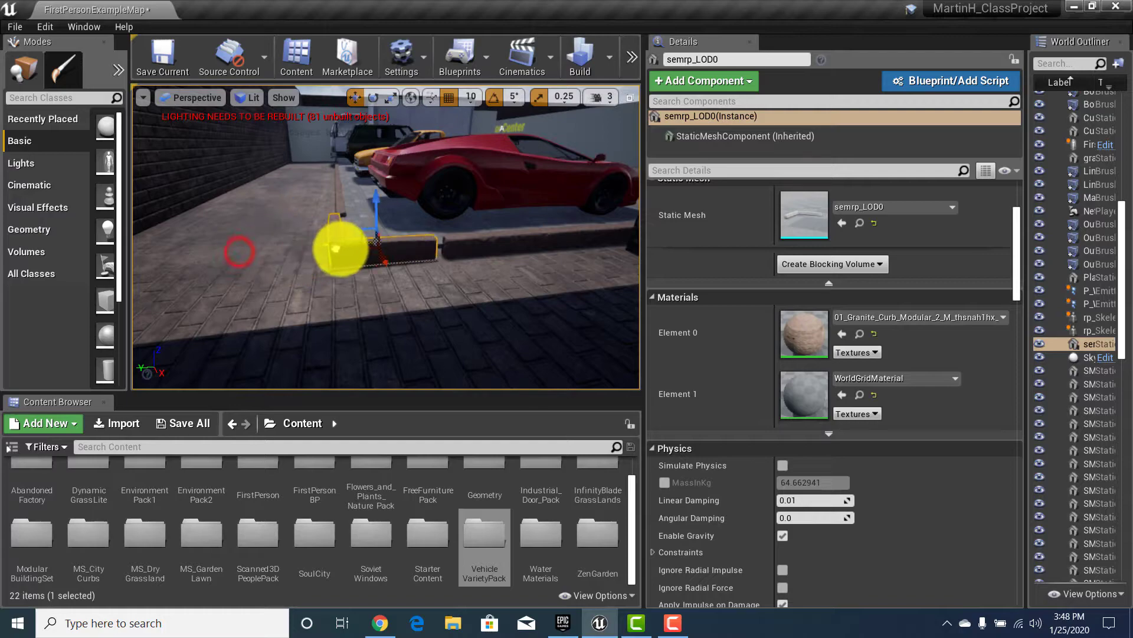
Step: Examine the granite curbs along the parking slab's edges and the slab's slope beneath the parked vehicles
alt+drag(351, 260, 431, 240)
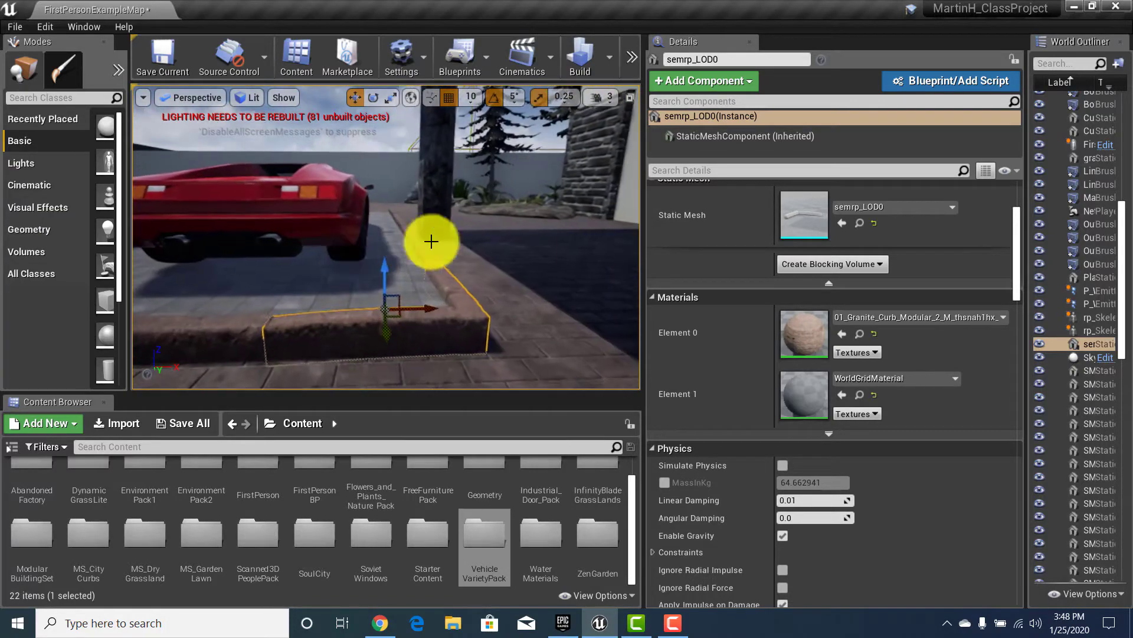
click(575, 265)
mouse_move(547, 271)
right_down()
mouse_move(410, 263)
mouse_move(445, 321)
mouse_move(412, 324)
mouse_move(430, 423)
right_up()
click(437, 324)
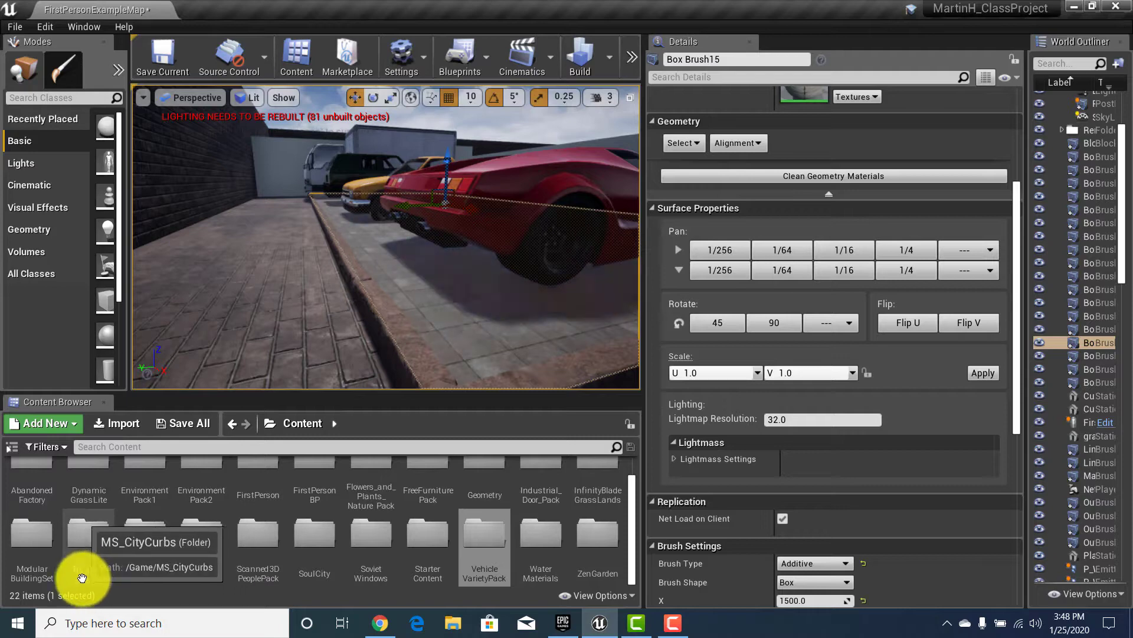
right_drag(412, 246, 340, 248)
click(330, 327)
right_drag(353, 210, 375, 94)
click(380, 190)
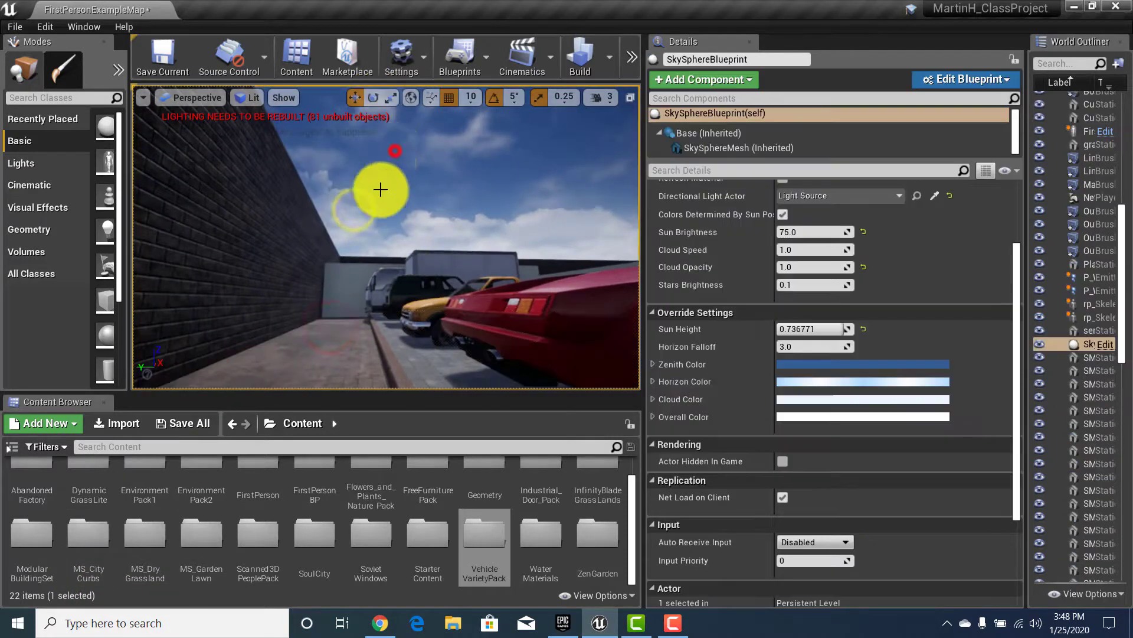
right_drag(380, 189, 403, 211)
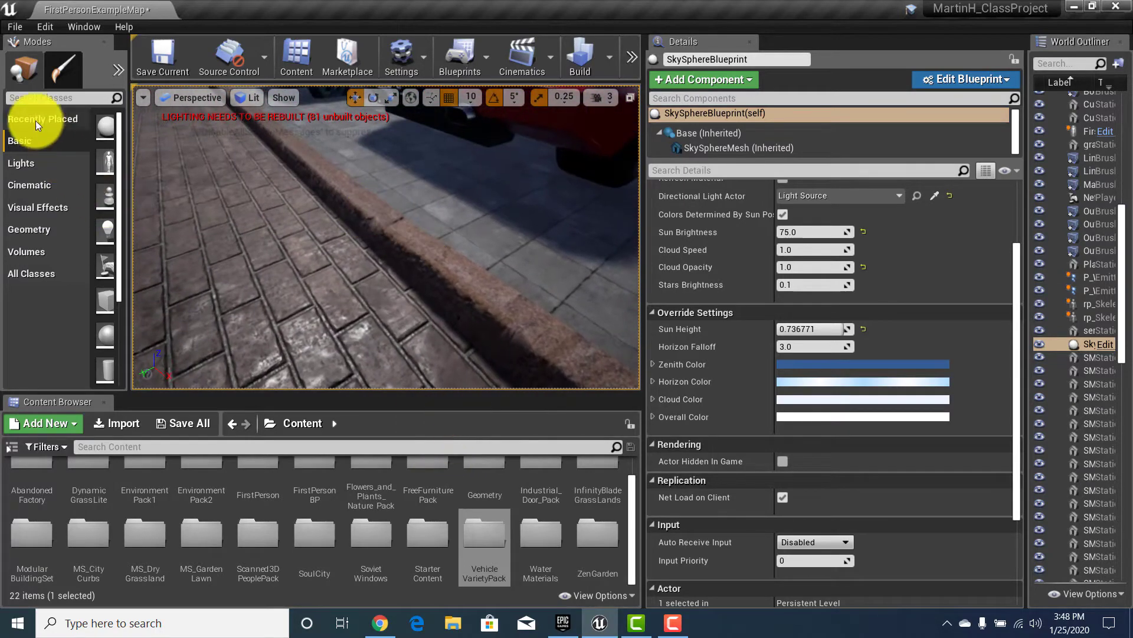
right_drag(353, 259, 239, 237)
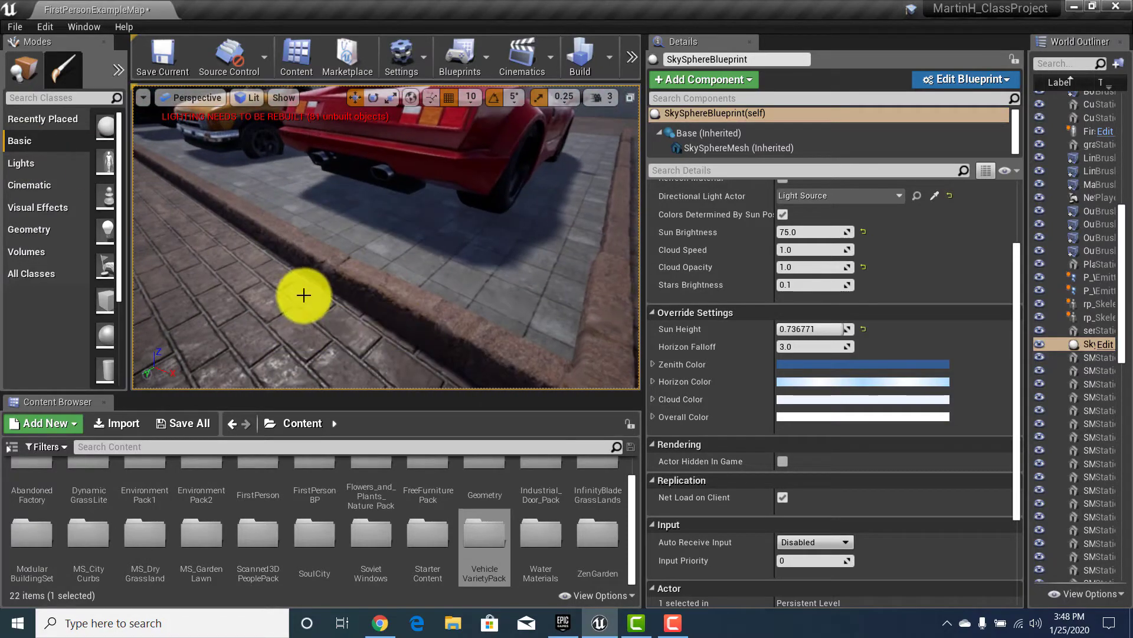
right_drag(304, 294, 9, 242)
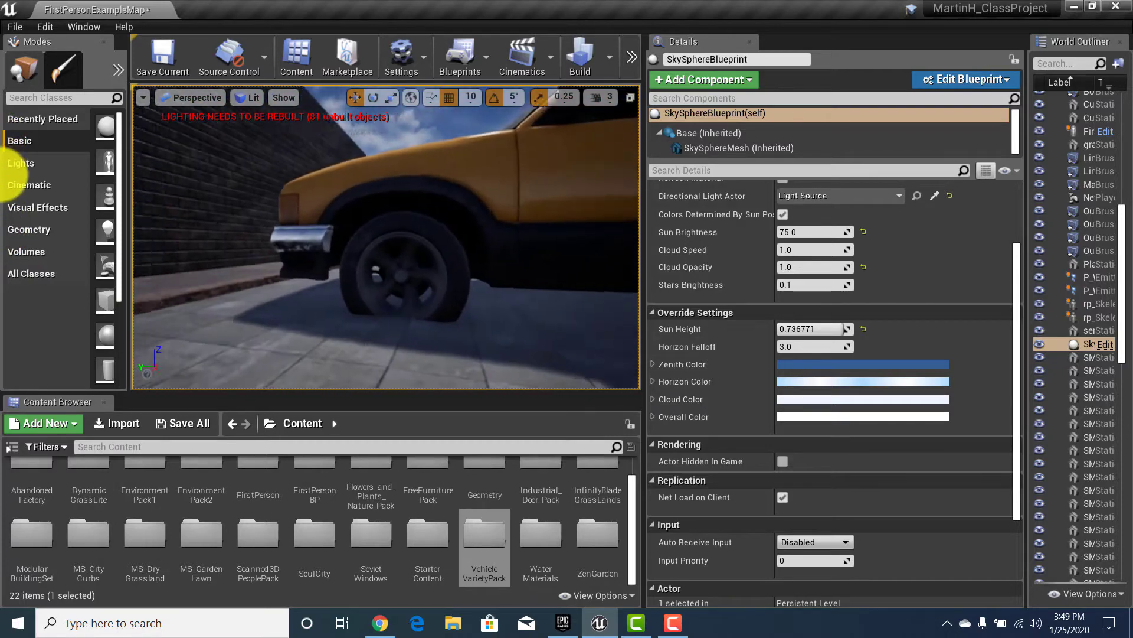
Step: Check how the yellow pickup's wheels meet the sloped driveway and select the pickup
right_drag(429, 348, 126, 370)
right_drag(148, 300, 296, 341)
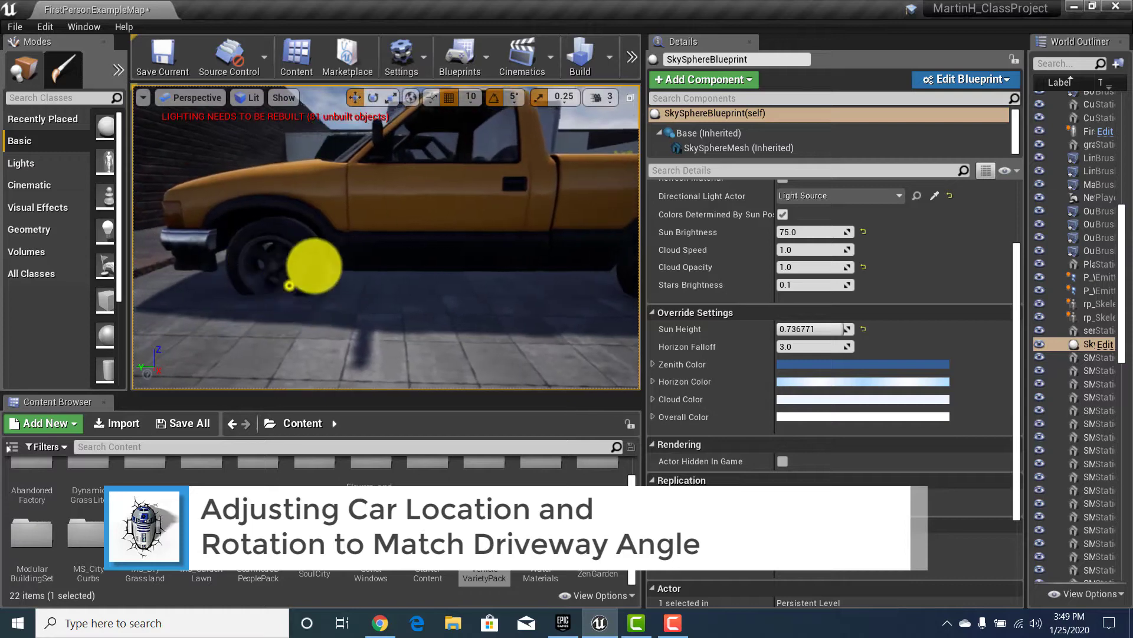
right_drag(314, 266, 339, 273)
click(350, 219)
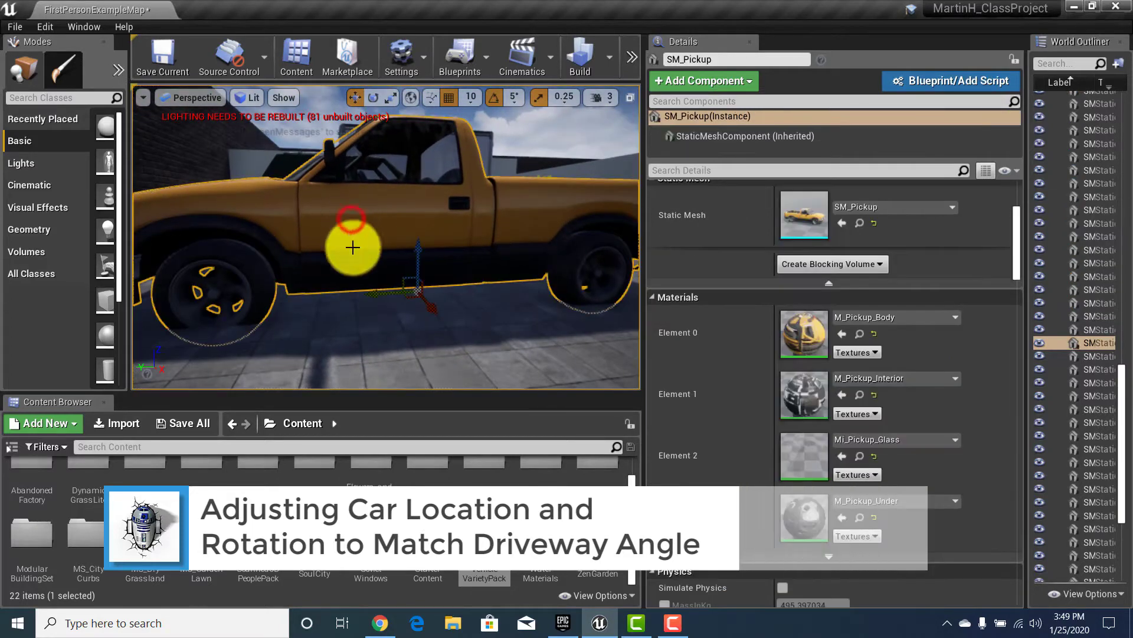
Step: Try tilting the yellow pickup with the Rotate tool and its X and Y rotation values, undoing the changes
key(e)
drag(392, 246, 382, 241)
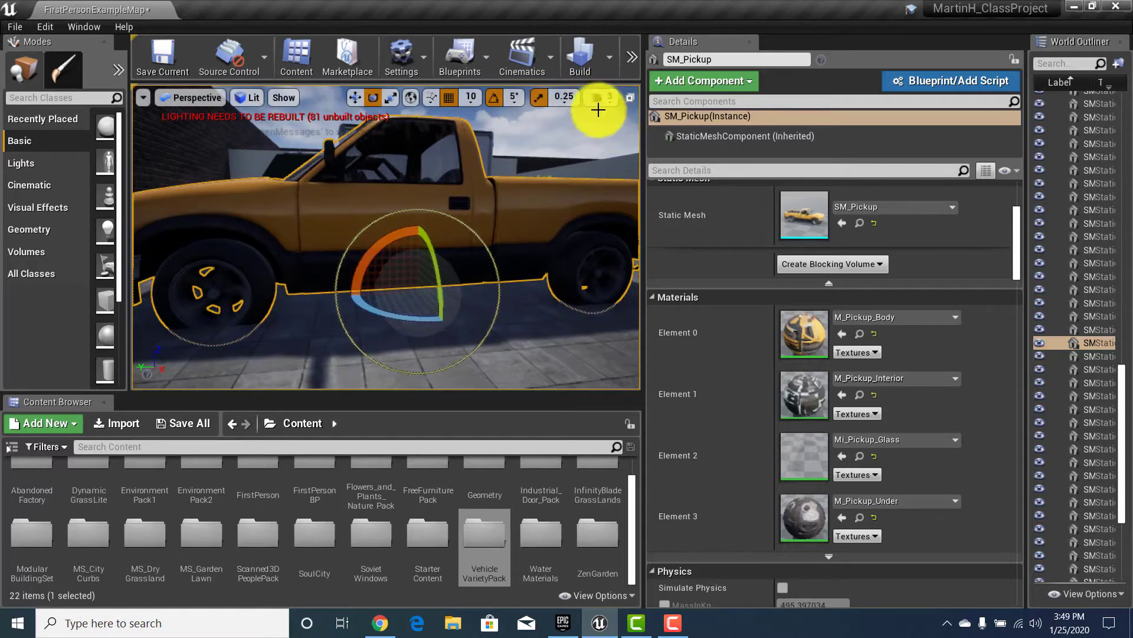
scroll(851, 401, up, 3)
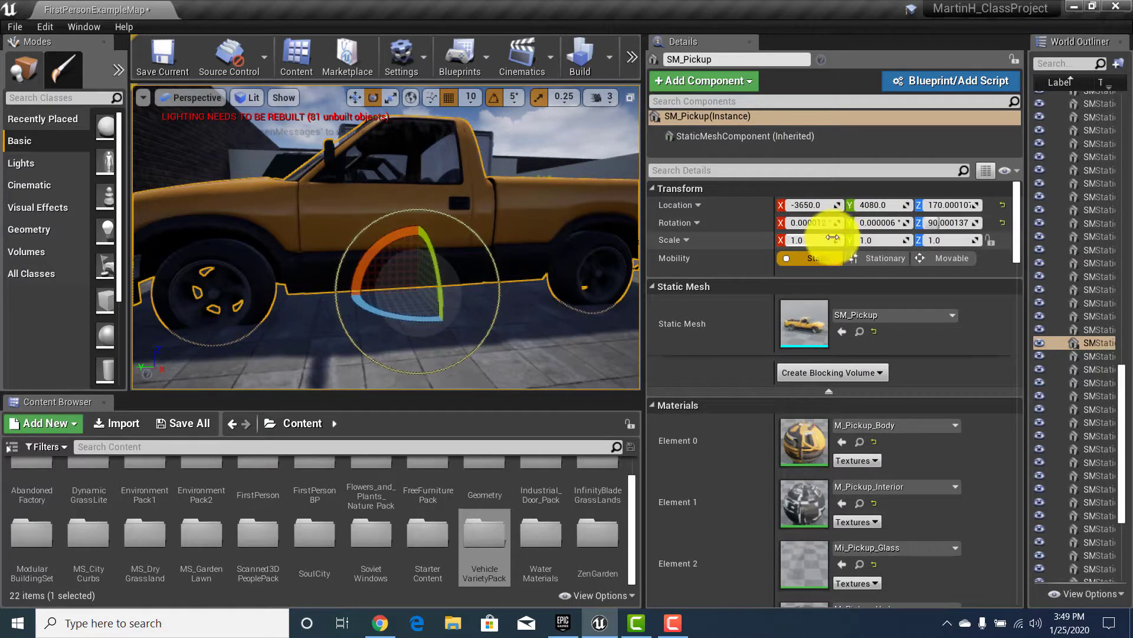
drag(834, 223, 834, 224)
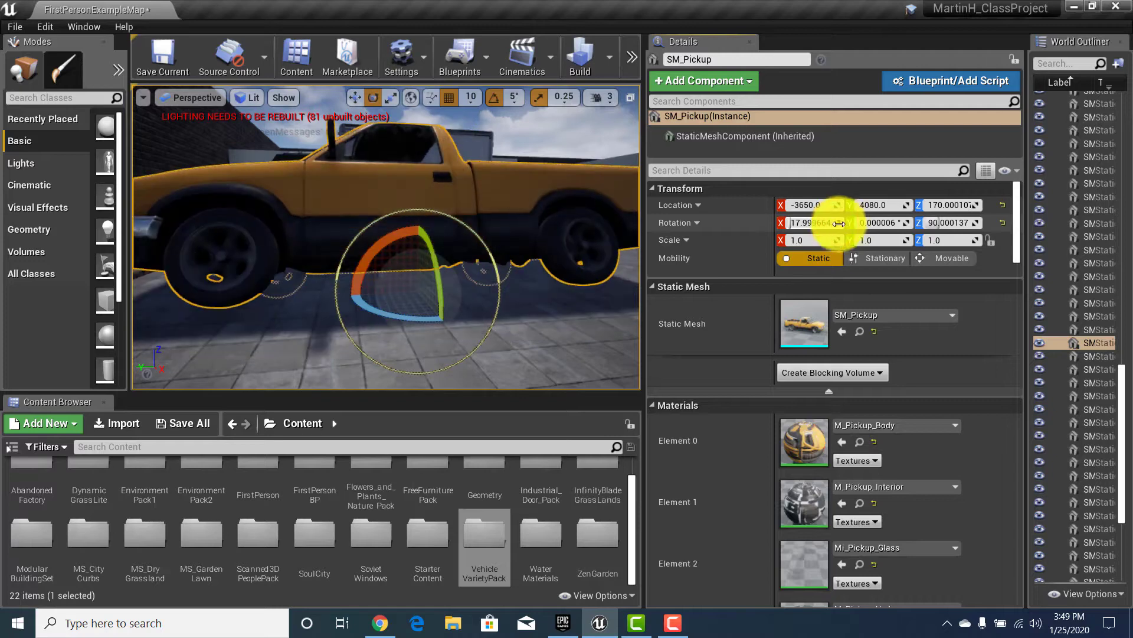
key(ctrl+z)
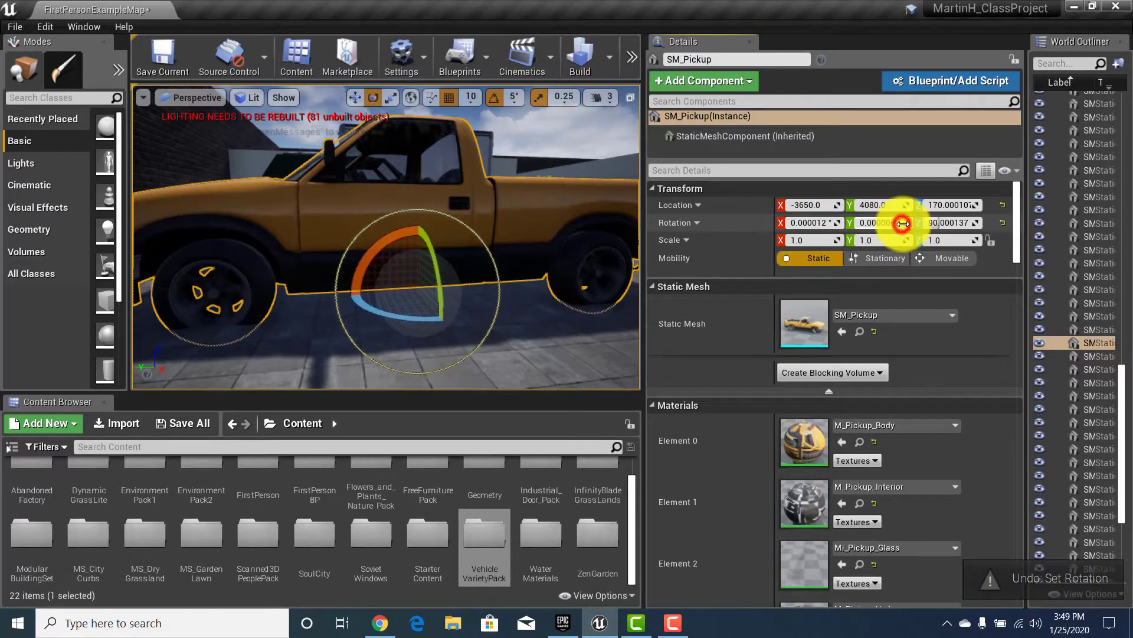
drag(904, 222, 905, 223)
key(ctrl+z)
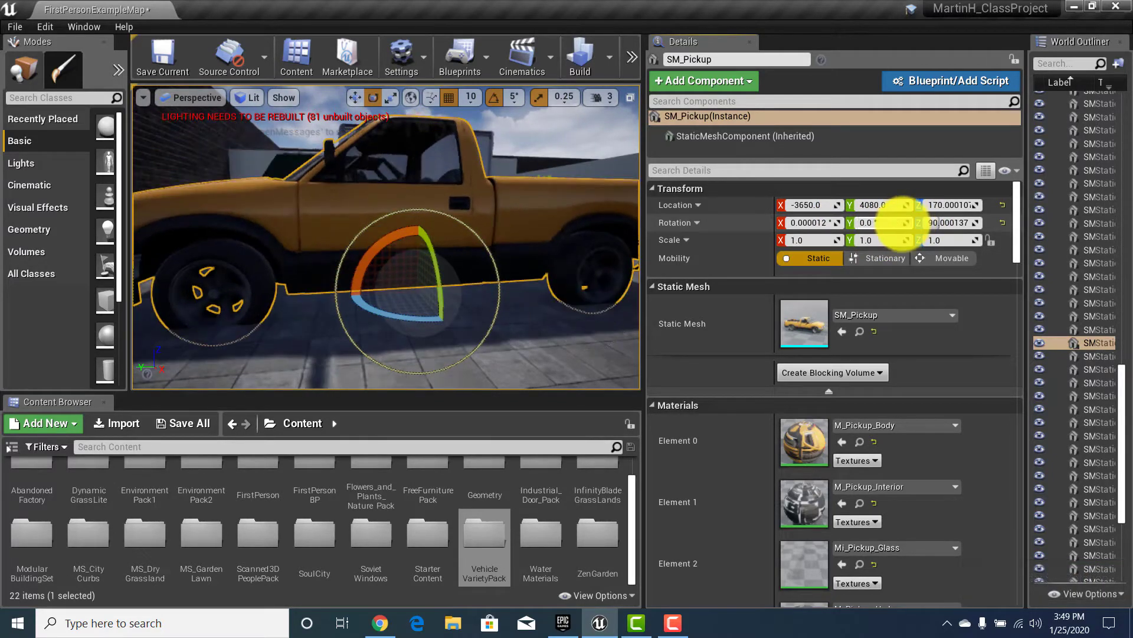
Step: Set the yellow pickup's Y rotation to 1° to follow the driveway's slope
text(1)
key(Return)
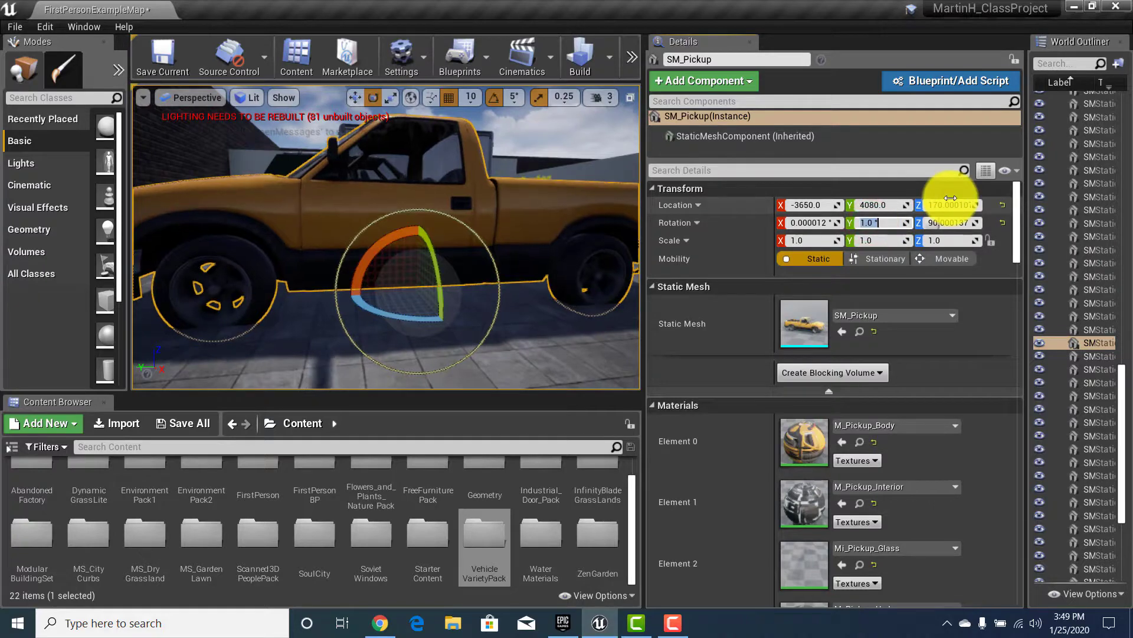
key(BackSpace)
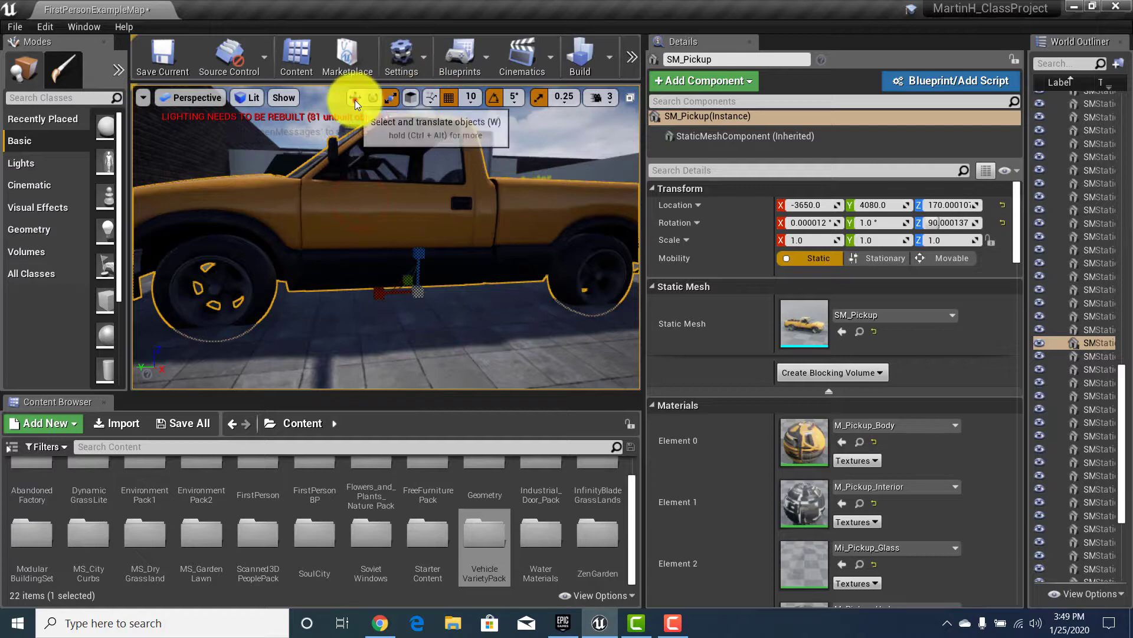
Step: Raise the yellow pickup to a Z location of about 180 and inspect its wheels' contact with the driveway from ground level
drag(423, 245, 423, 242)
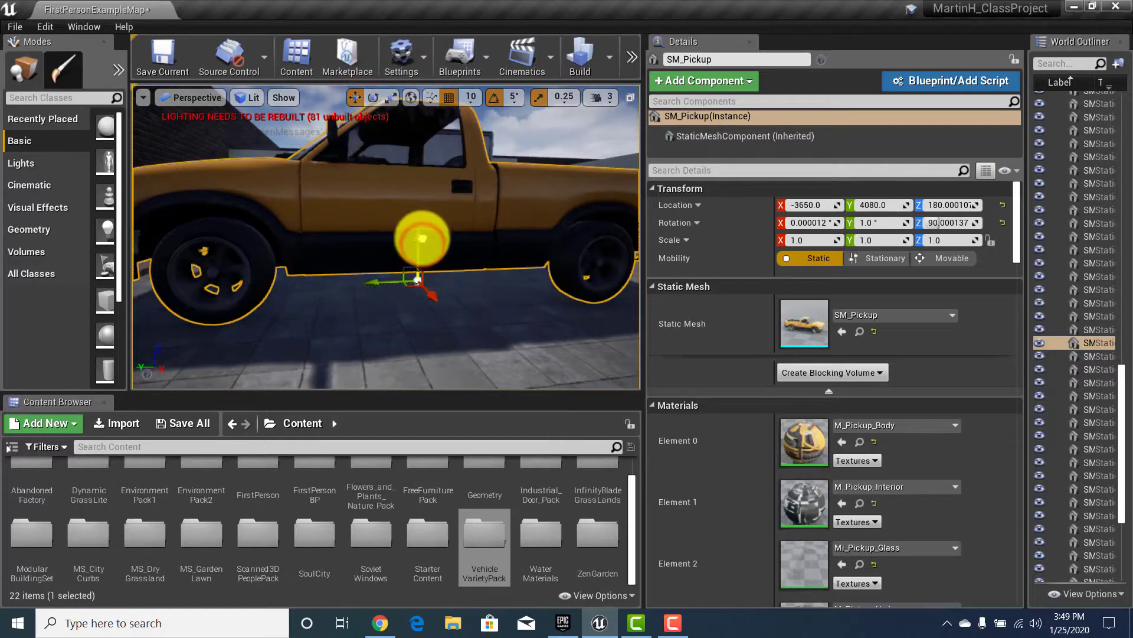
mouse_move(399, 309)
right_down()
mouse_move(314, 324)
mouse_move(559, 285)
mouse_move(574, 306)
mouse_move(580, 288)
mouse_move(675, 287)
mouse_move(655, 305)
mouse_move(471, 337)
mouse_move(384, 301)
right_up()
key(w)
key(s)
key(w)
right_drag(240, 277, 620, 263)
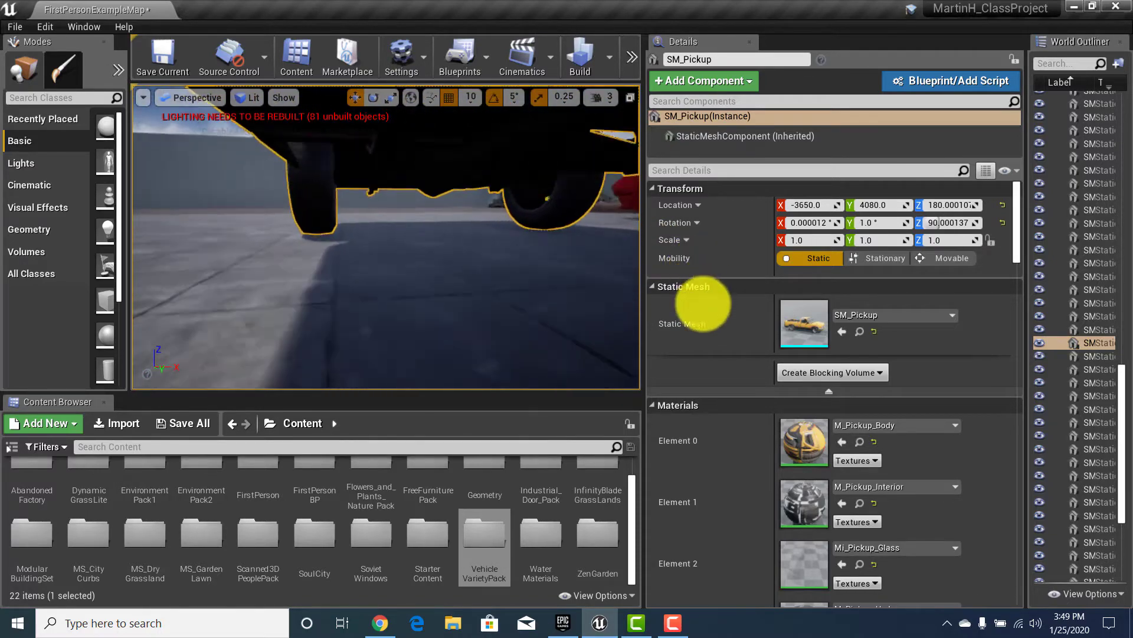
Step: Check from ground level how the wheels of the yellow pickup and the green SUV meet the driveway, selecting the SUV
right_drag(703, 304, 407, 270)
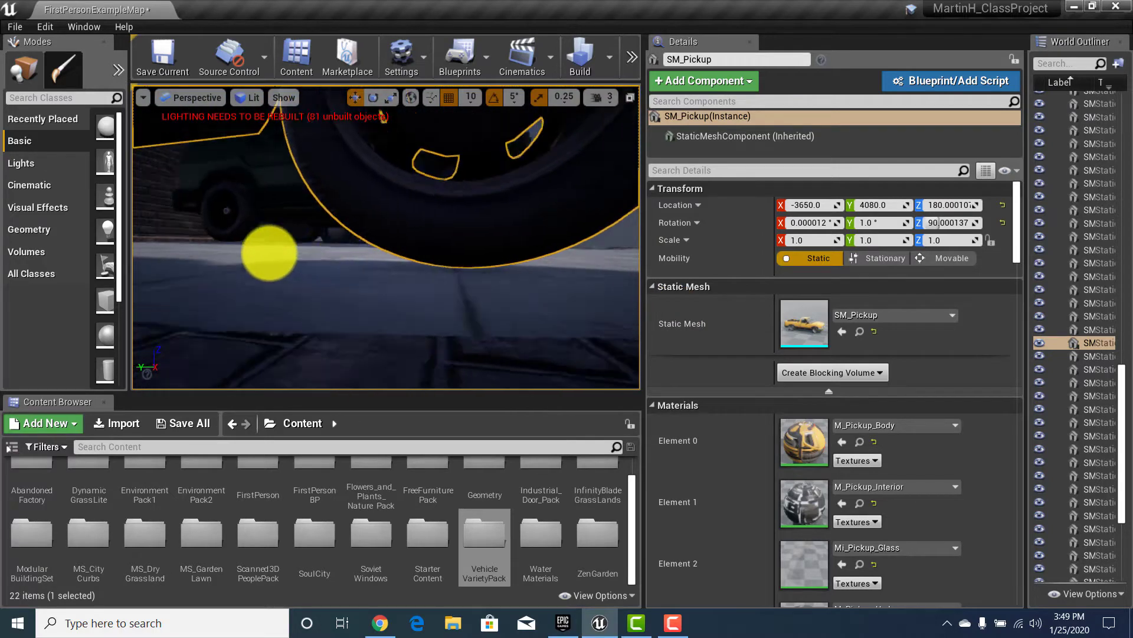
right_drag(269, 253, 388, 305)
right_drag(371, 235, 331, 248)
click(330, 249)
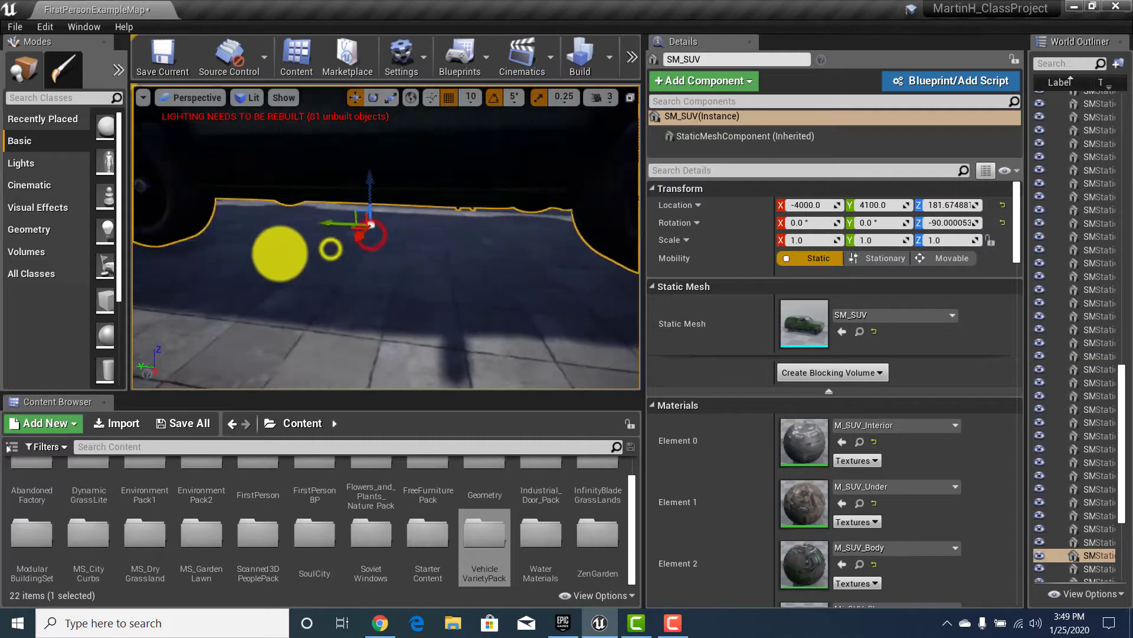
right_drag(400, 232, 439, 234)
right_drag(314, 228, 236, 190)
Step: Select the box truck and set its Y rotation to 1° to follow the driveway's slope
click(290, 260)
right_drag(363, 245, 516, 244)
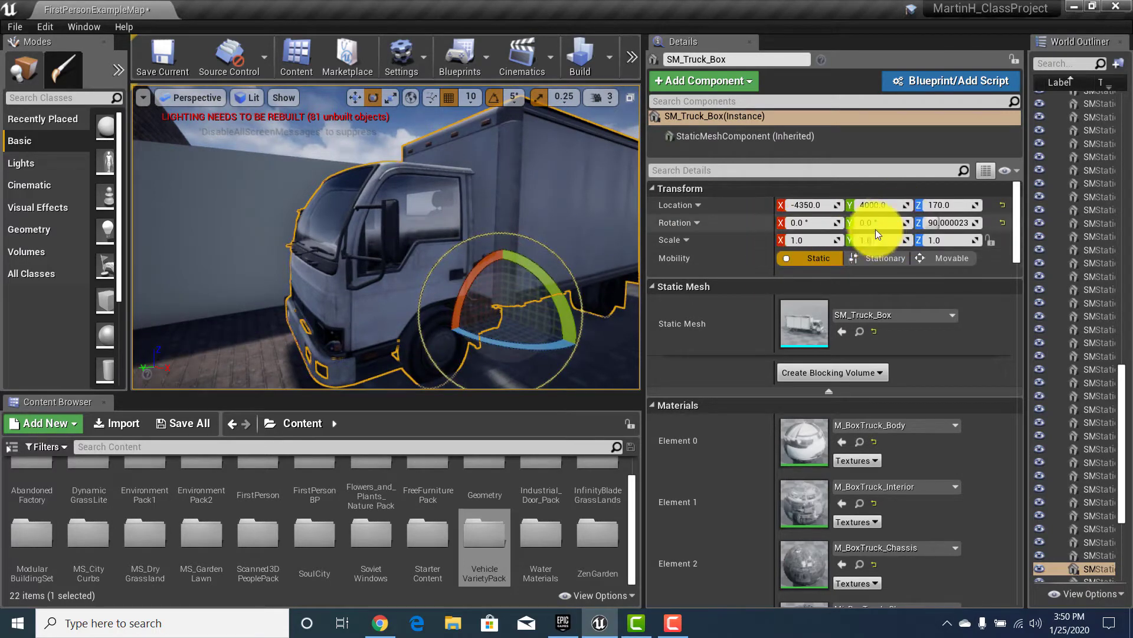
drag(875, 224, 877, 225)
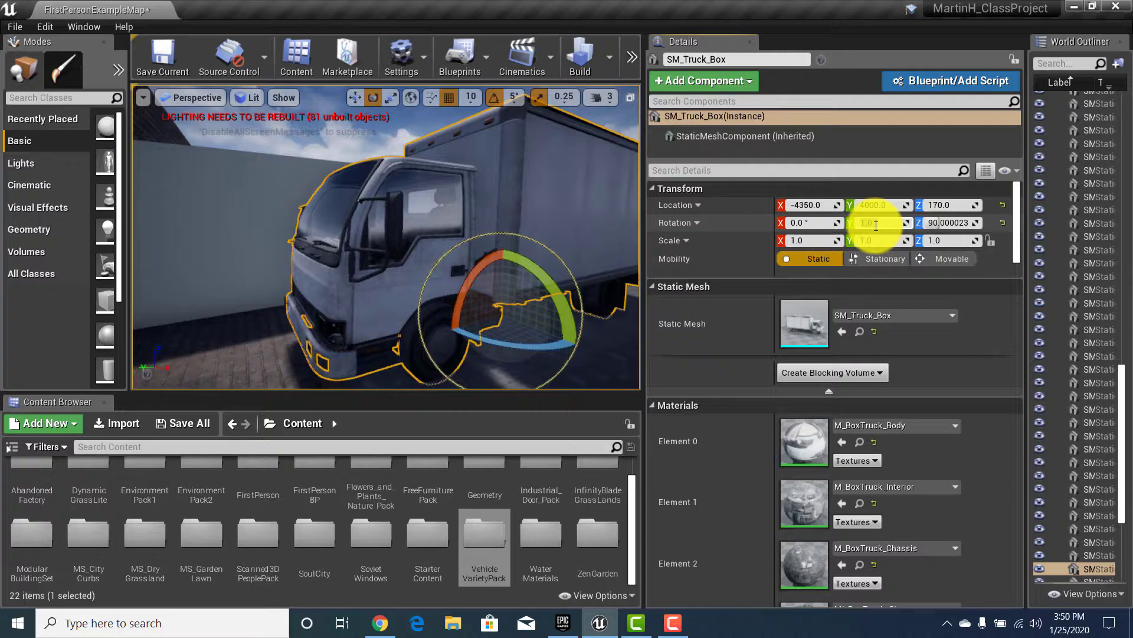
Step: Raise the box truck with the Move tool, check its wheels from ground level and set its Z location to 178
click(356, 98)
drag(503, 282, 503, 279)
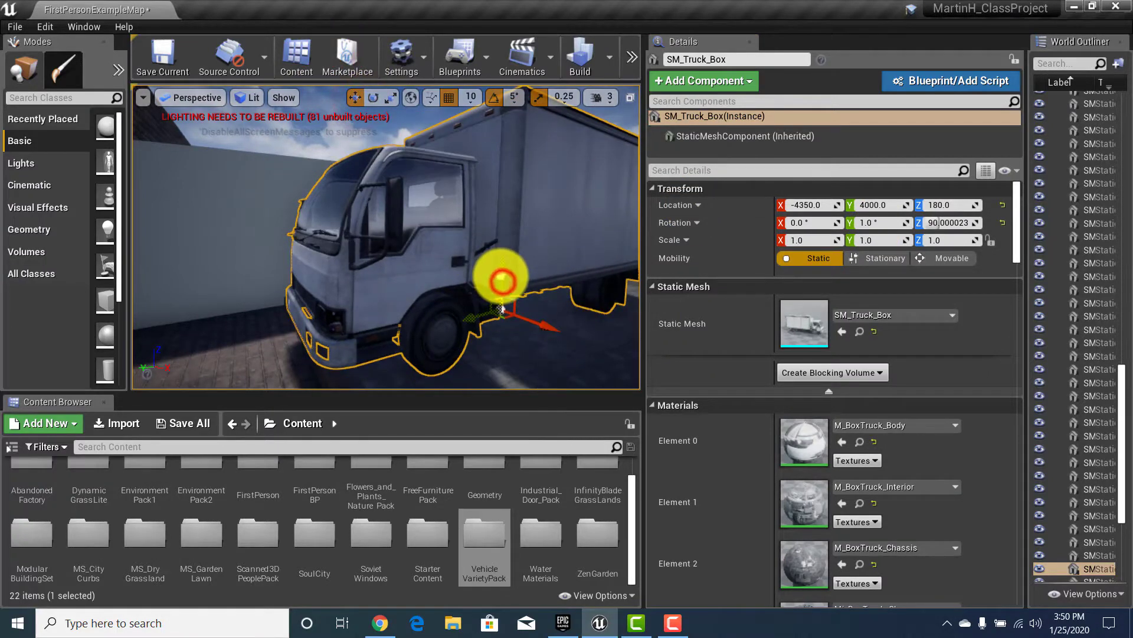
key(w)
right_drag(485, 355, 309, 311)
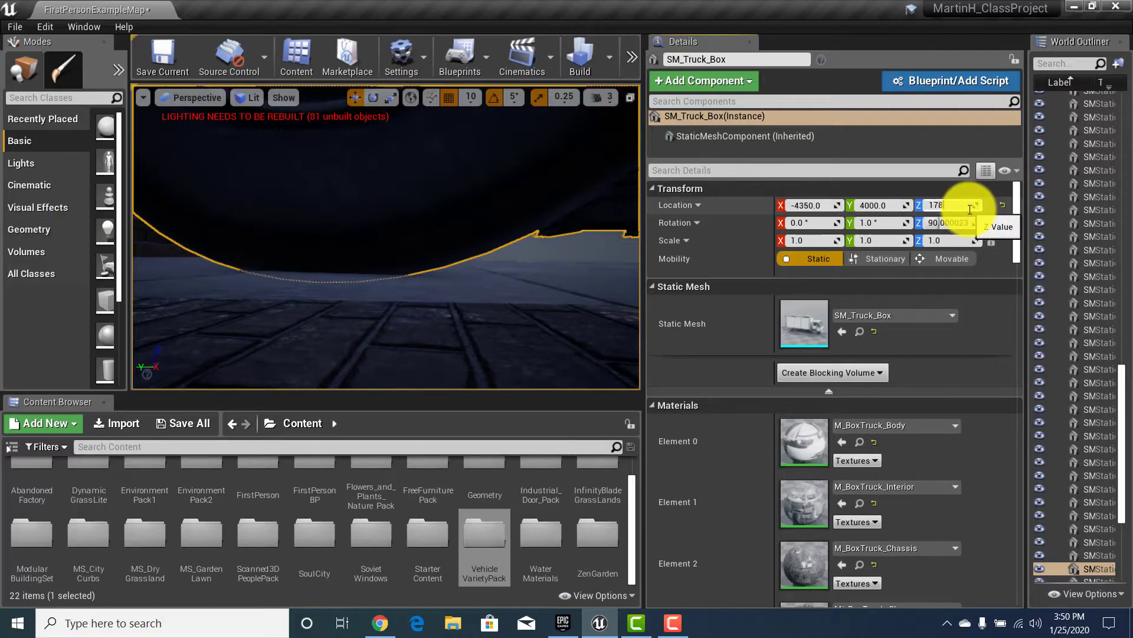
key(s)
right_drag(283, 254, 23, 319)
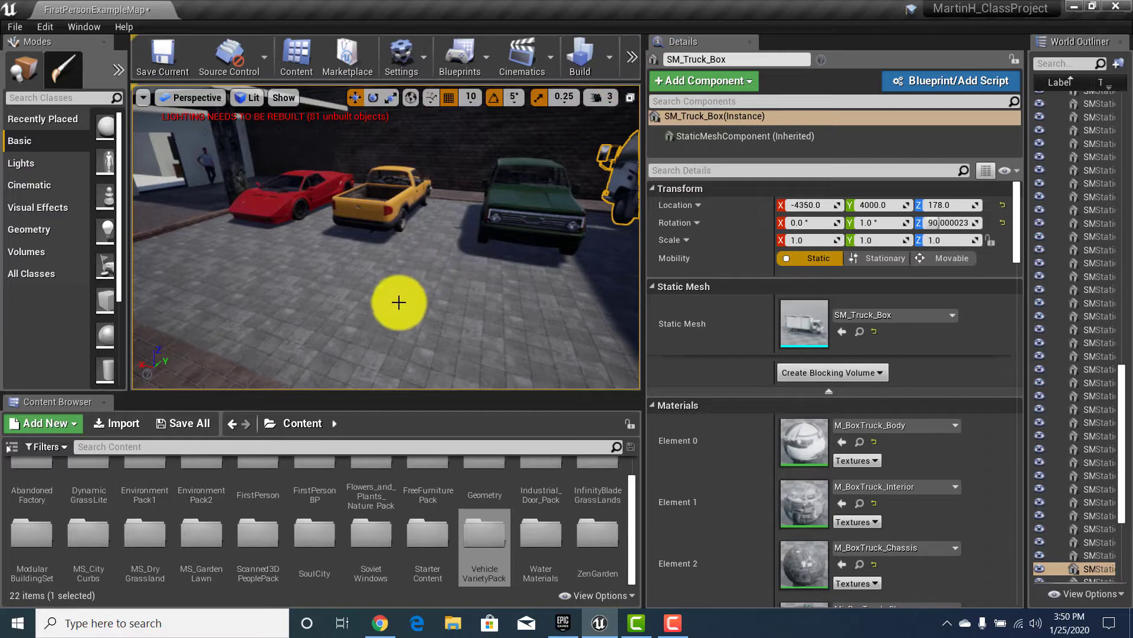
Step: Select the tiled driveway brush and check the surface snapping options
click(398, 306)
right_drag(422, 281, 424, 282)
click(430, 97)
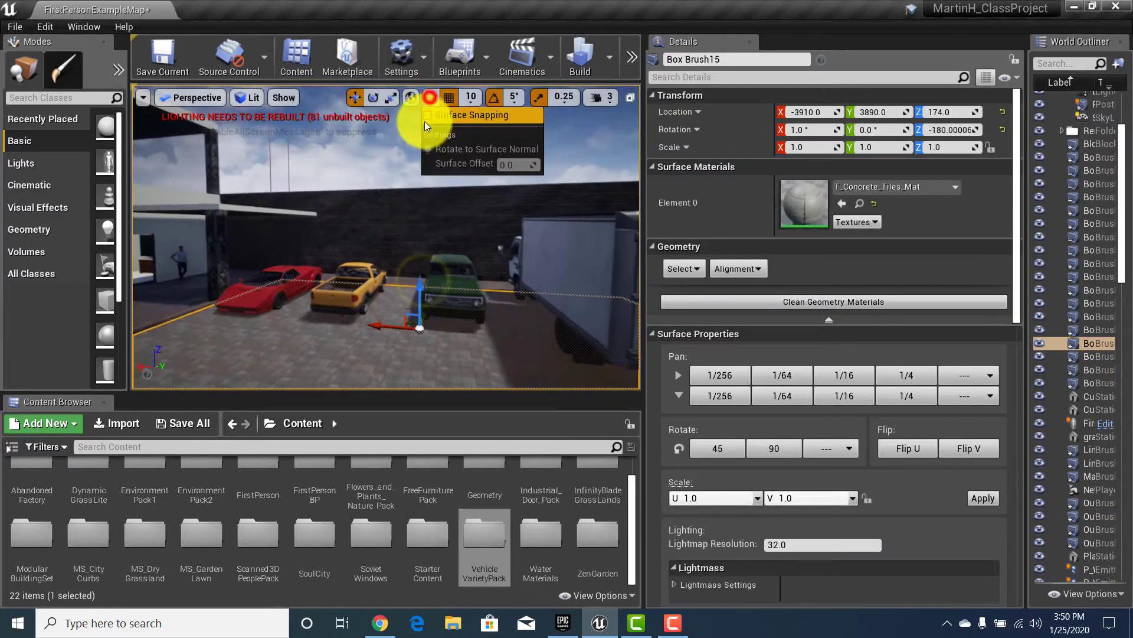
click(387, 147)
Step: Select the man standing by the building's doorway to examine his animation settings
mouse_move(392, 180)
right_down()
mouse_move(319, 248)
mouse_move(291, 248)
mouse_move(508, 245)
mouse_move(327, 266)
mouse_move(263, 208)
mouse_move(275, 185)
mouse_move(374, 187)
right_up()
click(476, 176)
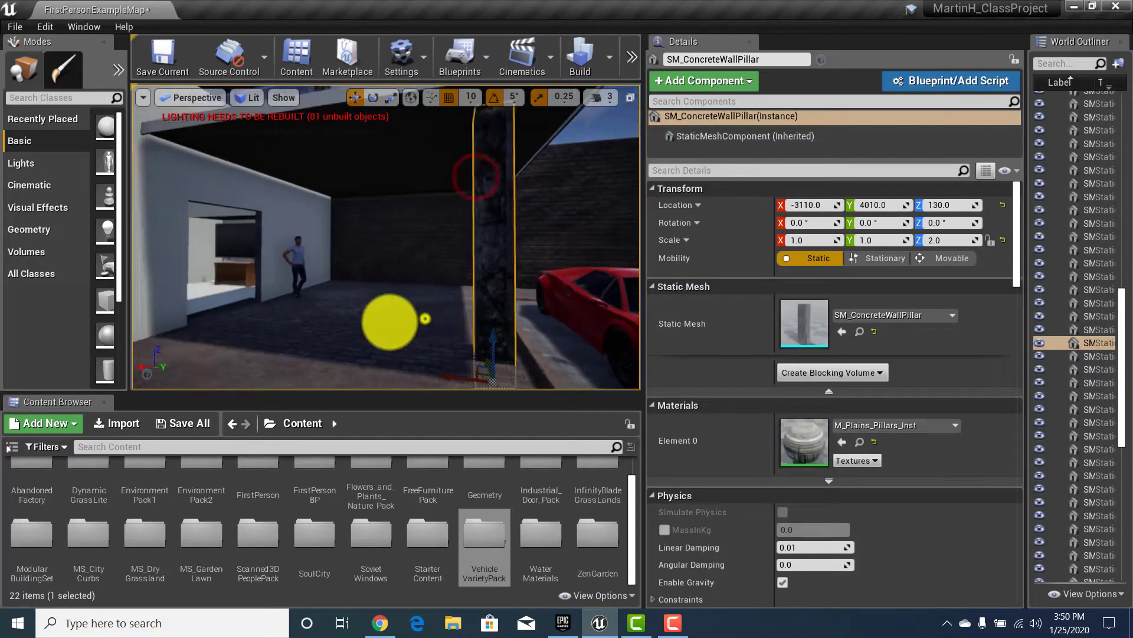
right_drag(389, 322, 496, 262)
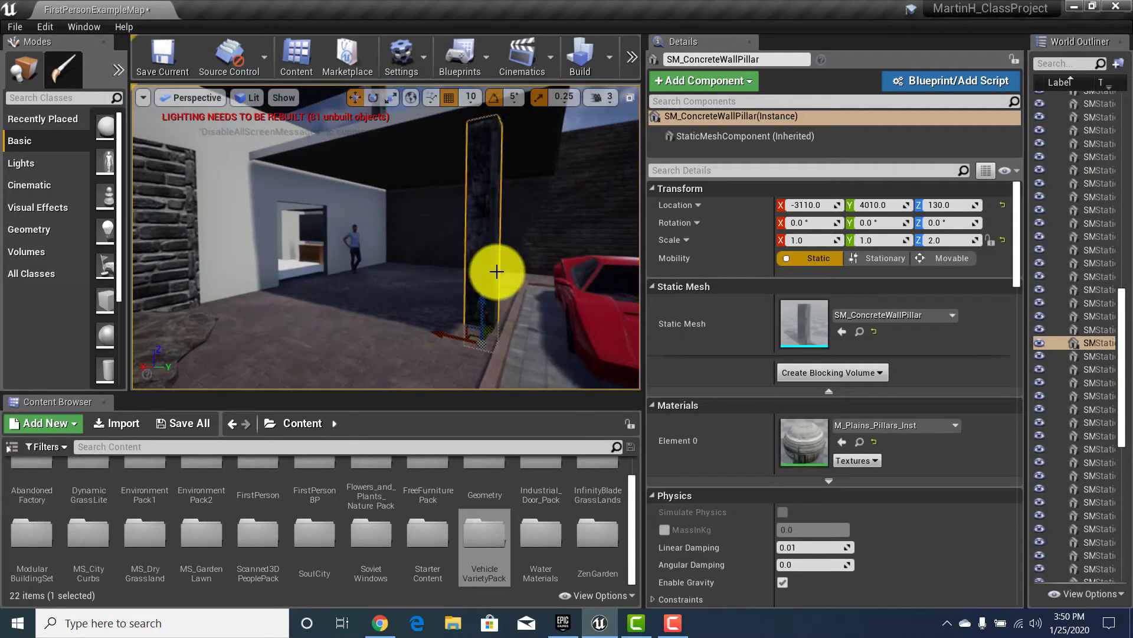
right_drag(453, 209, 374, 329)
click(433, 278)
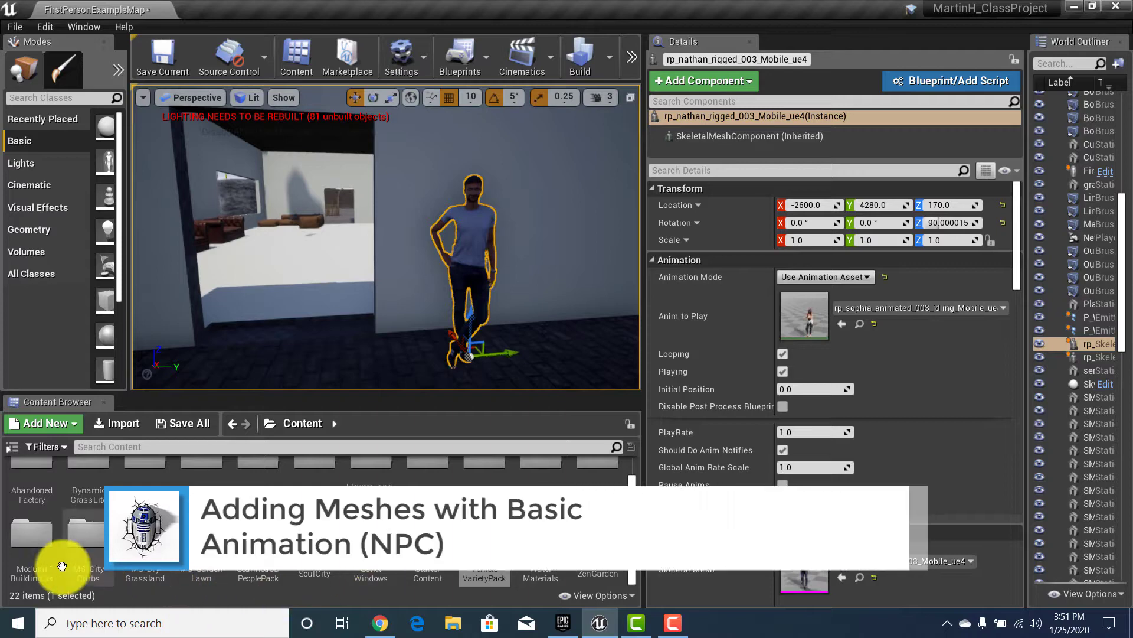
Step: Bring an empty stretch of paving into view and open the RP_Character folder inside Scanned3DPeoplePack
scroll(476, 568, up, 1)
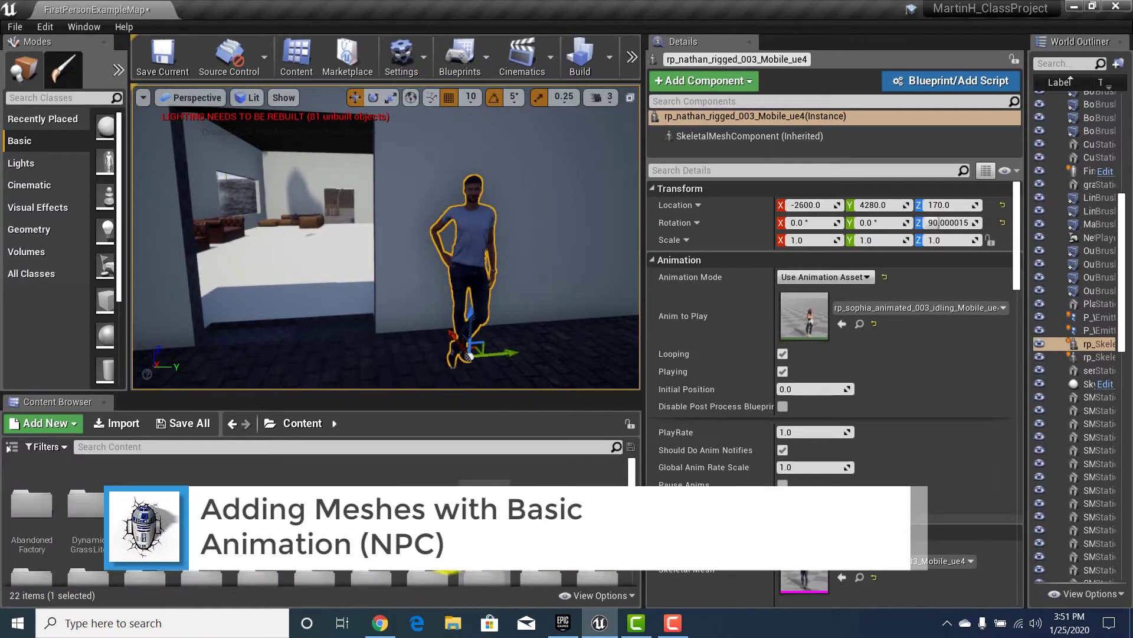
scroll(449, 568, down, 1)
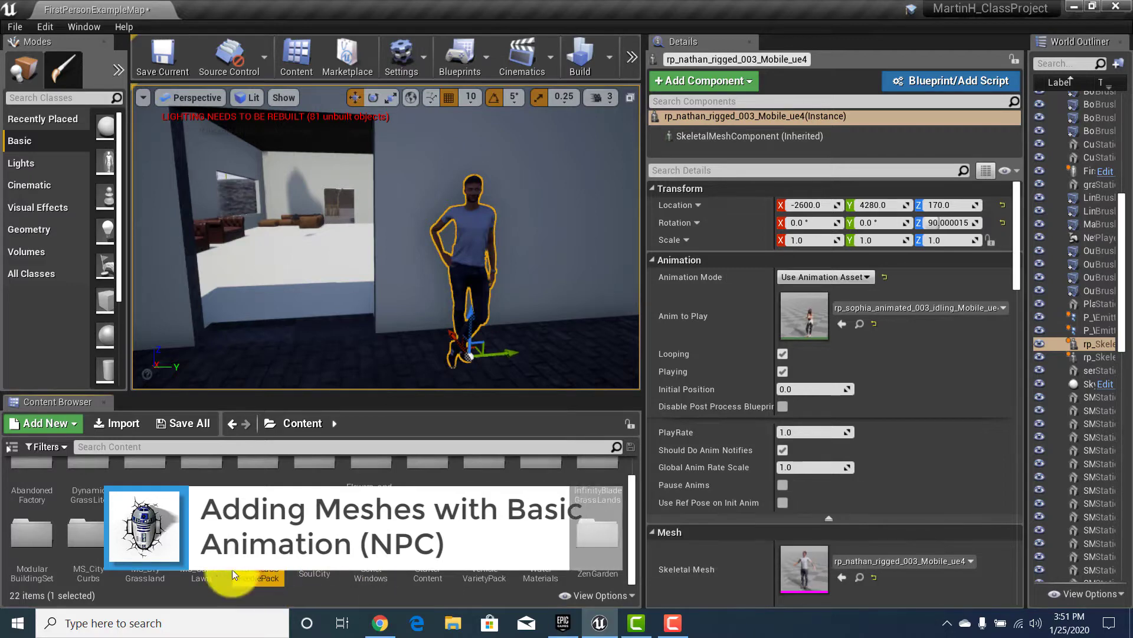
drag(372, 312, 101, 349)
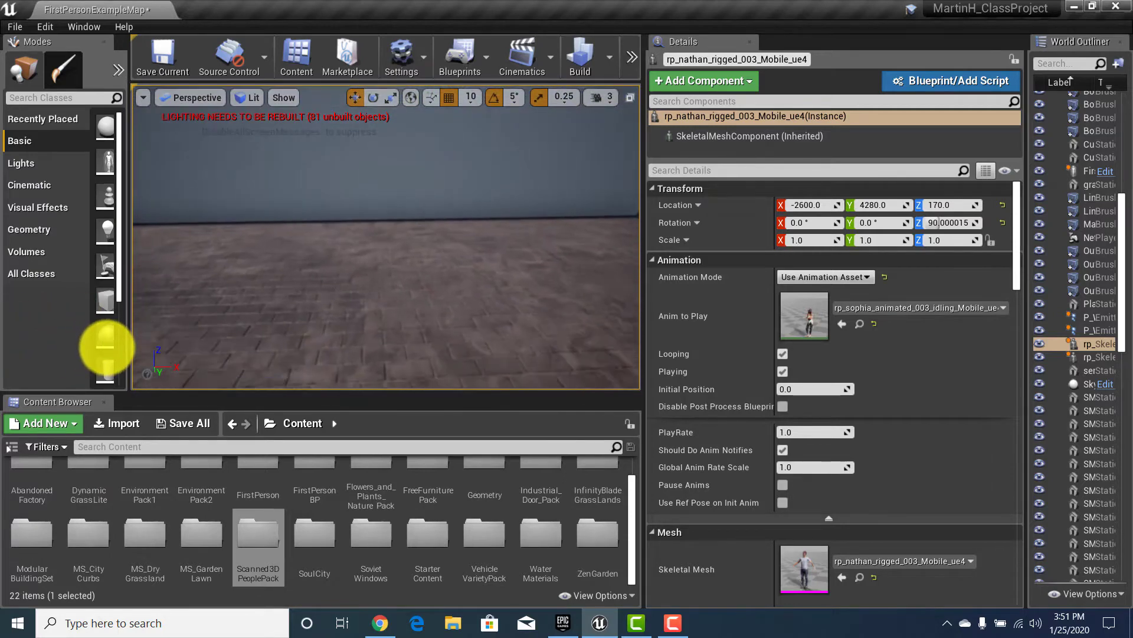
double_click(257, 547)
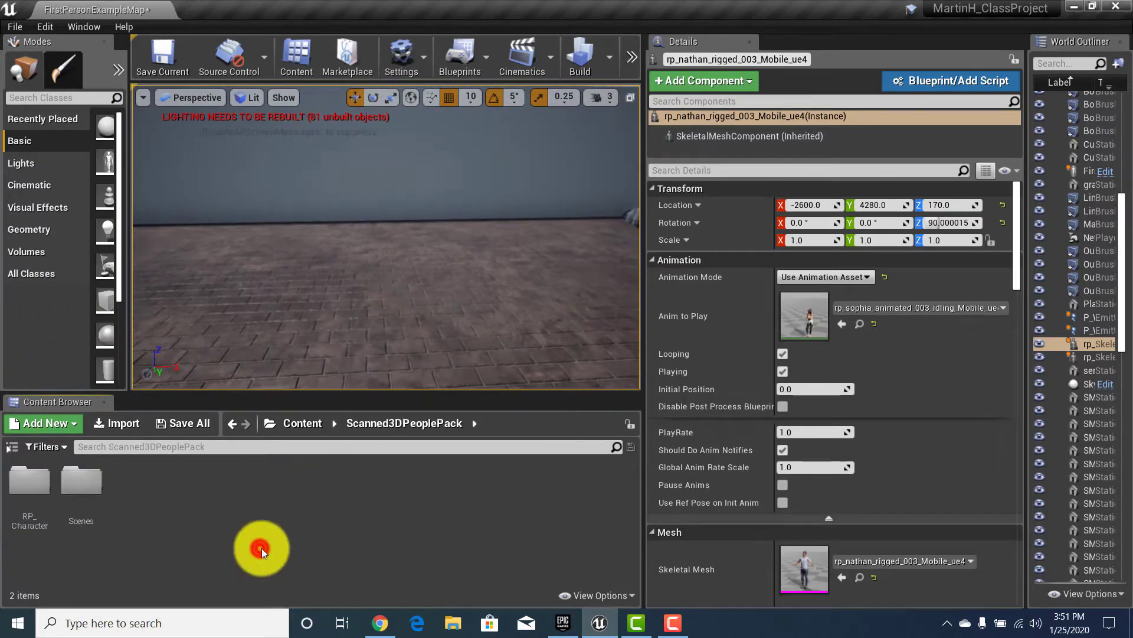
double_click(27, 506)
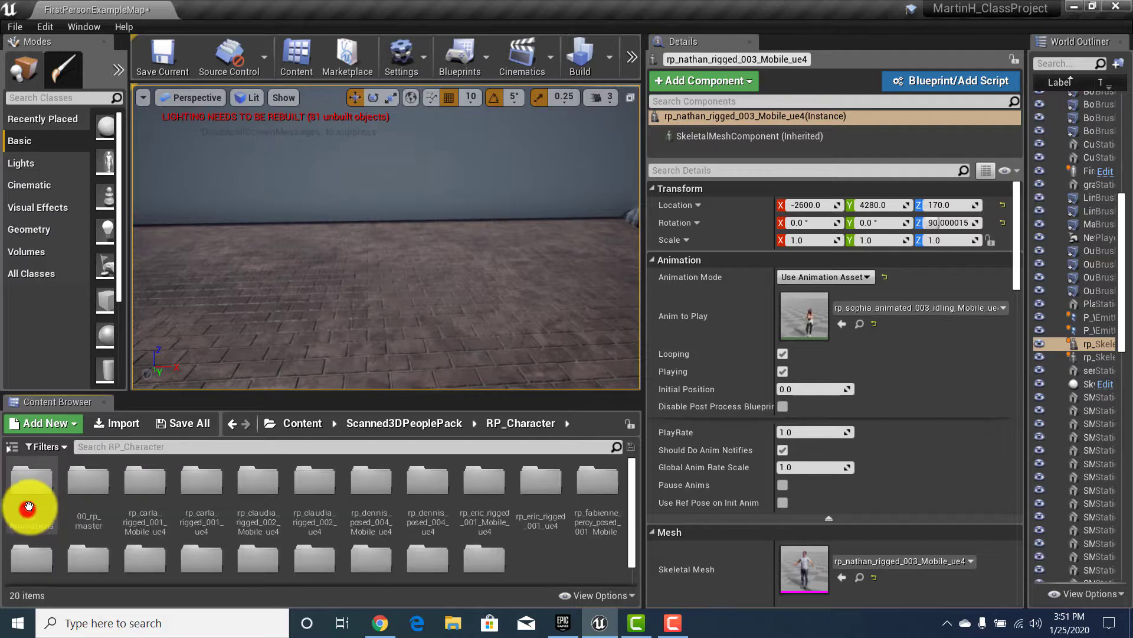
Step: Place the rp_carla_rigged_001_ue4 skeletal mesh from its character folder on the paving near the wall
scroll(368, 551, down, 2)
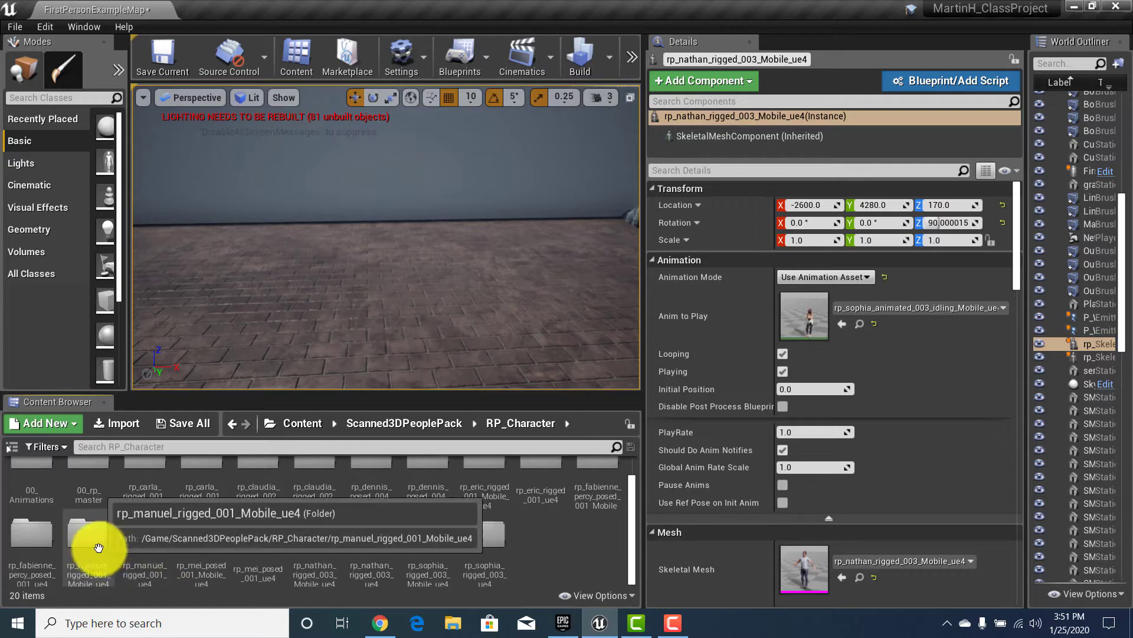
scroll(190, 518, up, 1)
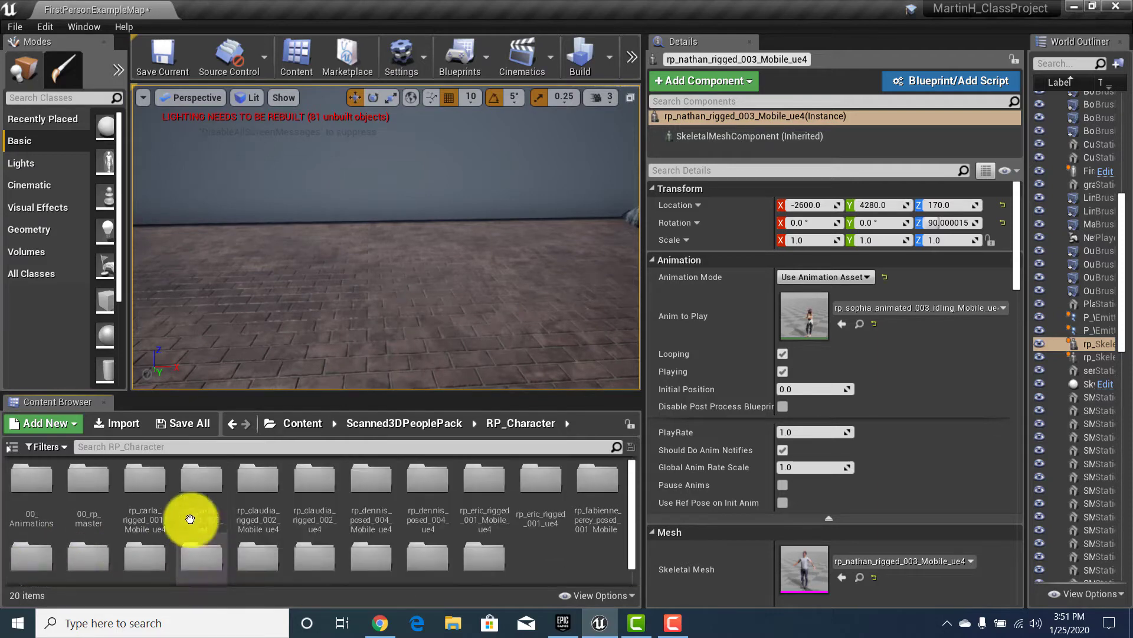
double_click(191, 505)
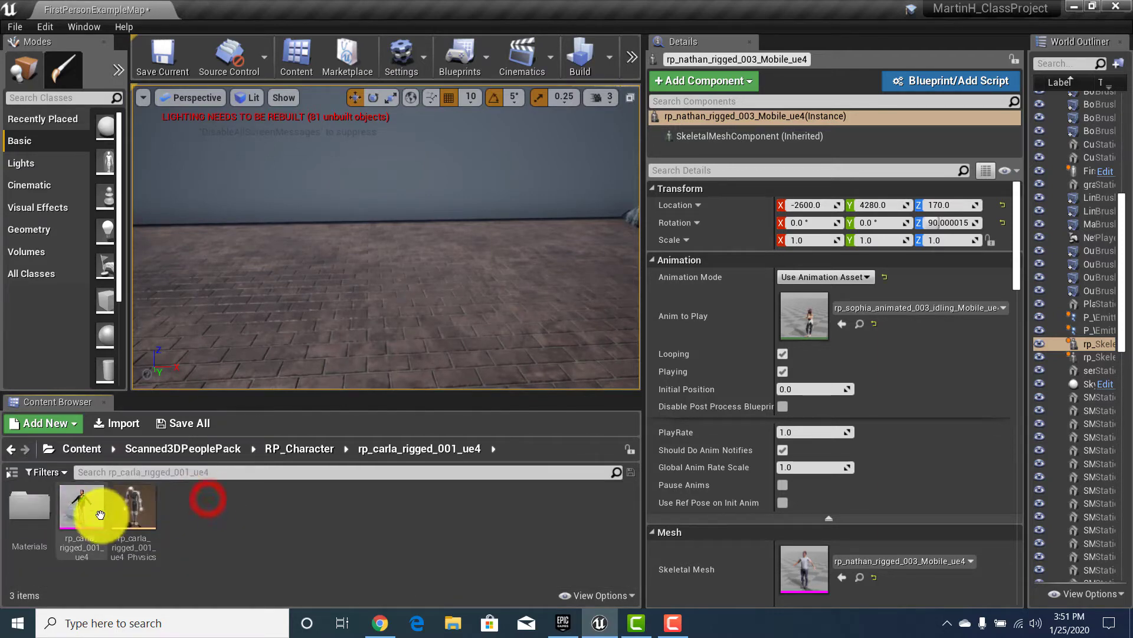
click(81, 505)
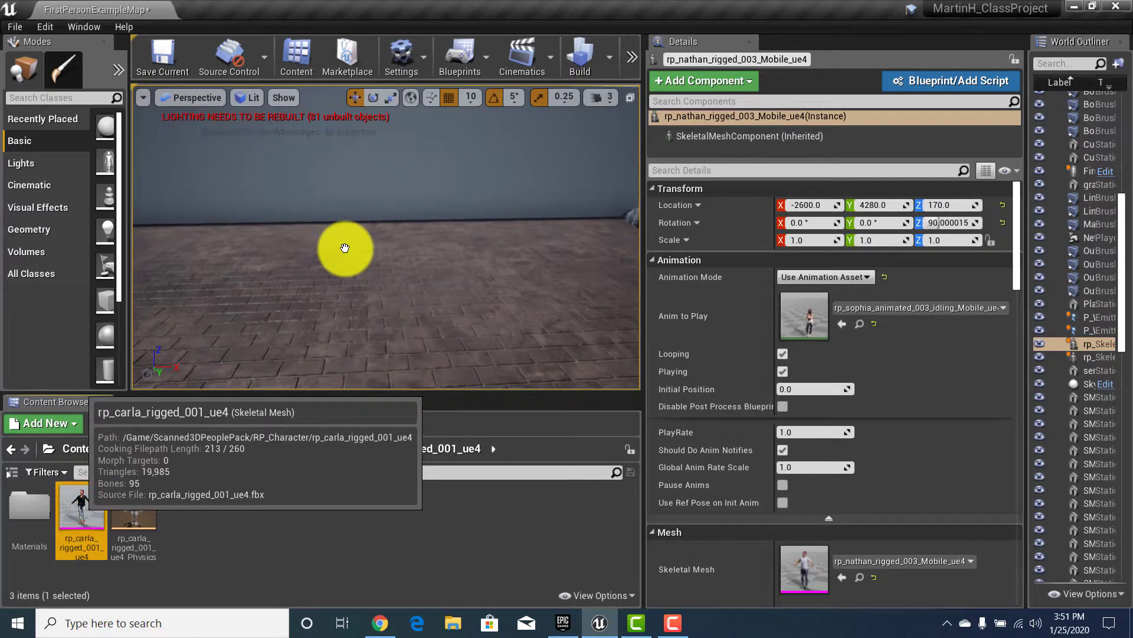
drag(345, 248, 345, 248)
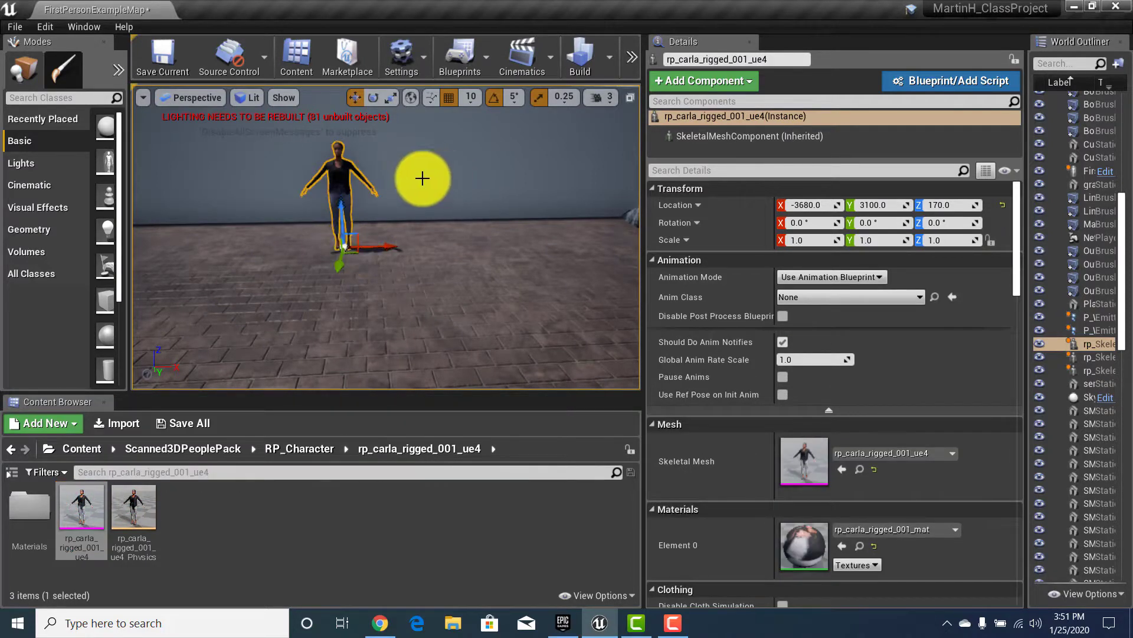
Step: Lift the placed woman character to a Z location of 200 and drop it back onto the paving
key(a)
key(w)
right_drag(378, 207, 376, 245)
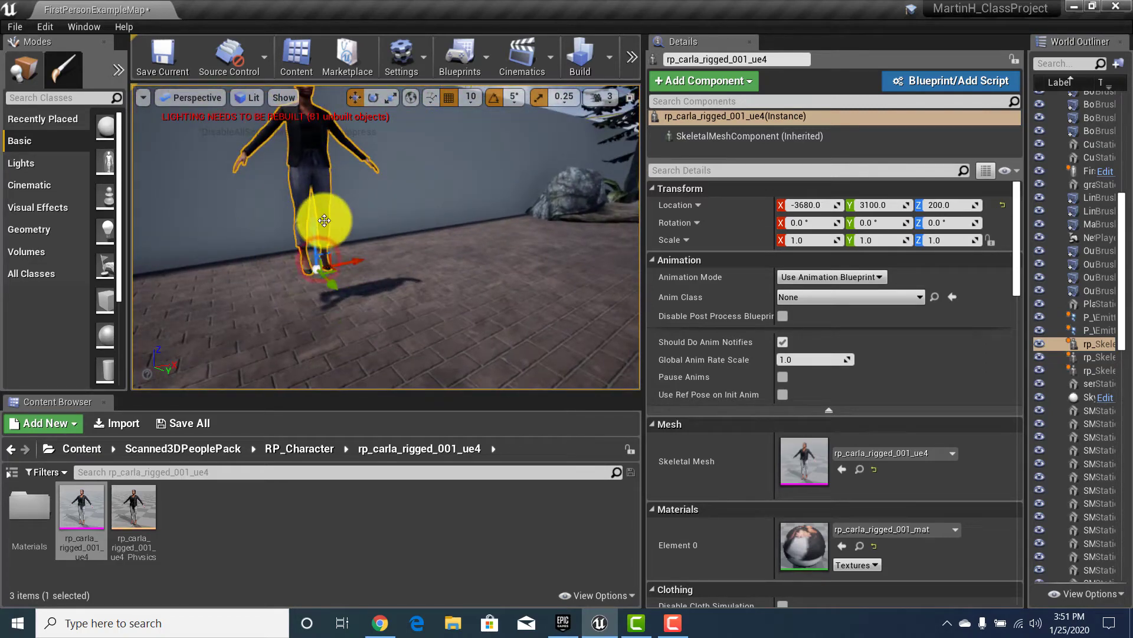
right_drag(245, 216, 350, 225)
drag(619, 296, 608, 316)
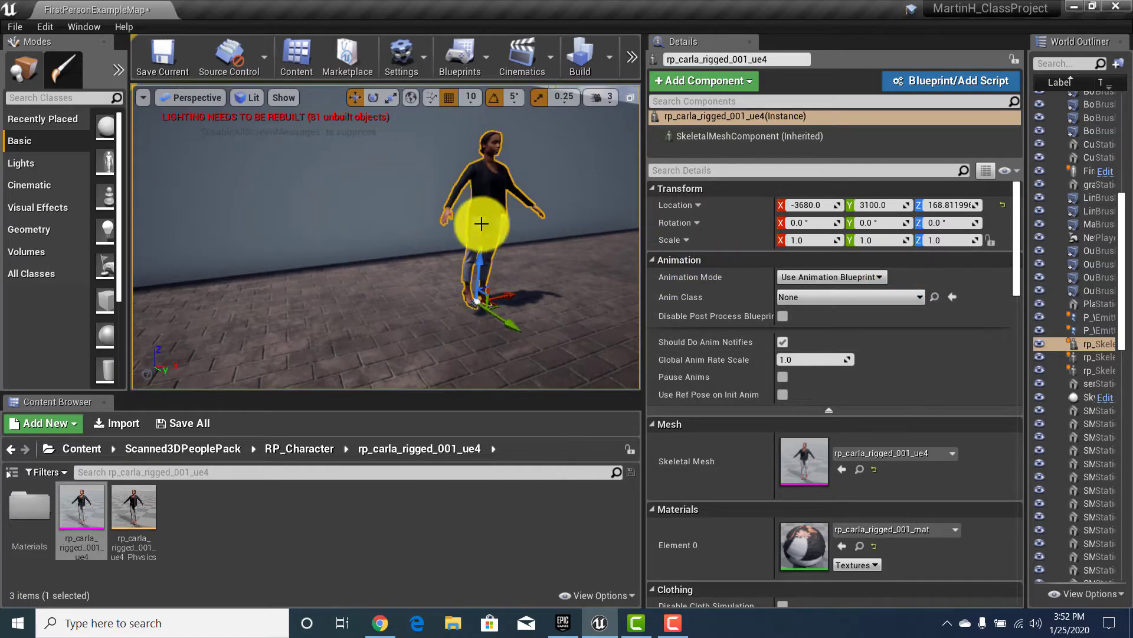
drag(482, 223, 500, 271)
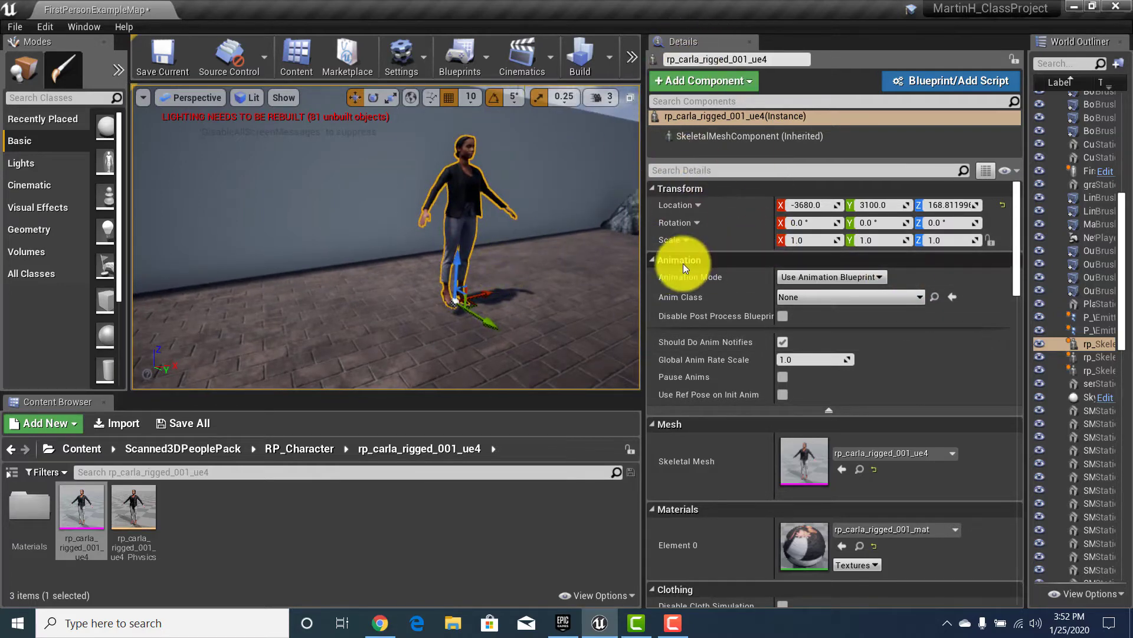
Step: Look through the animation blueprints available for the woman character's Anim Class, leaving it at None
right_click(809, 297)
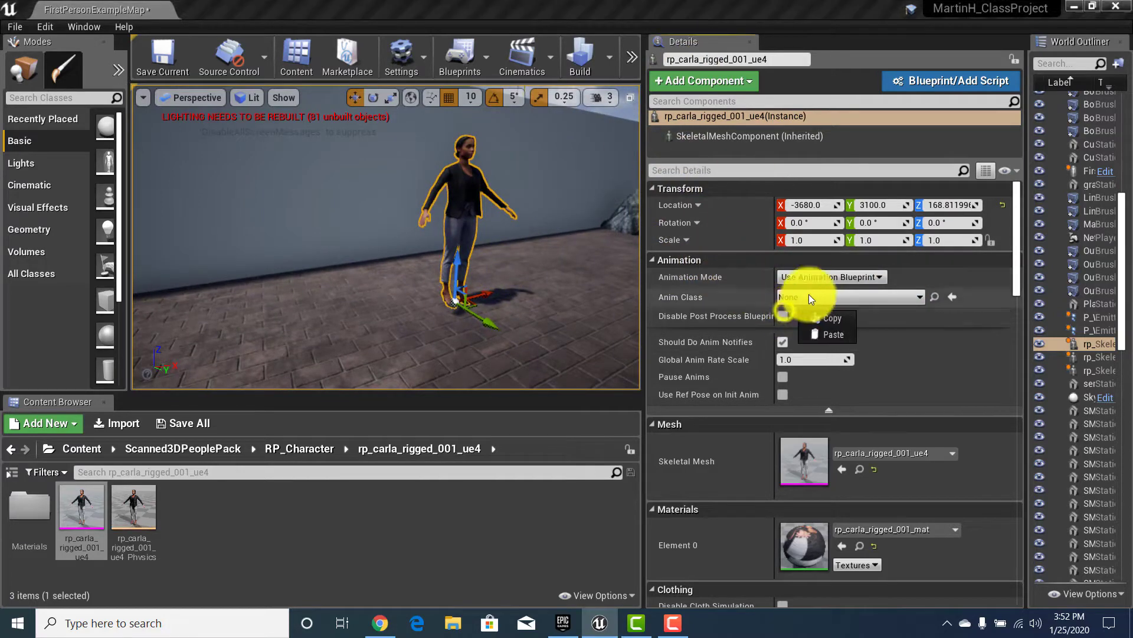
click(922, 278)
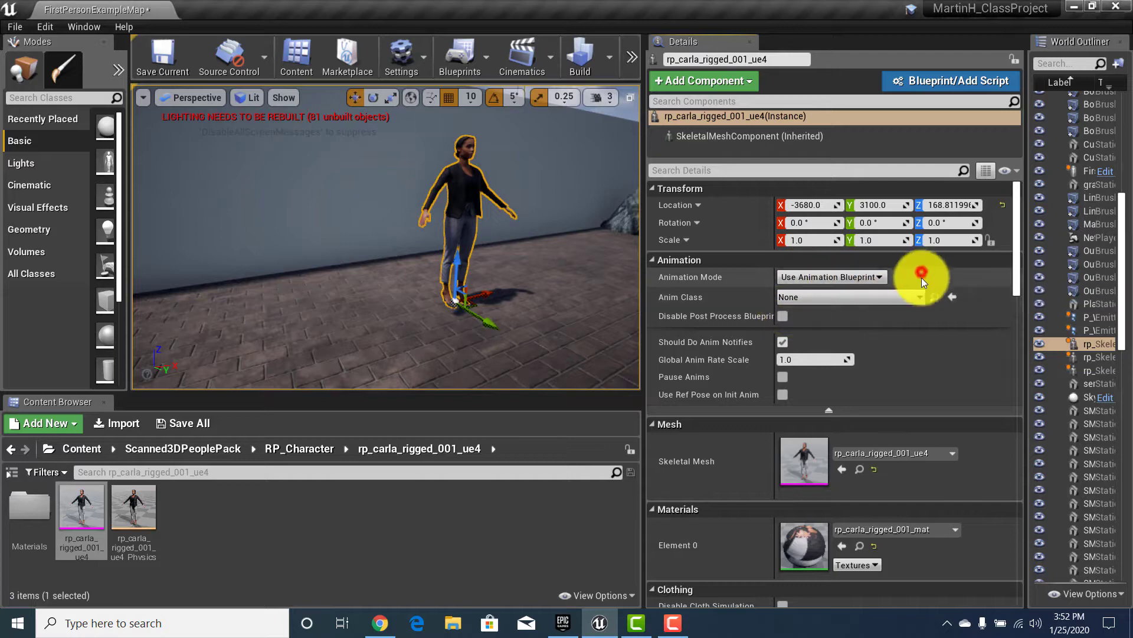
click(885, 300)
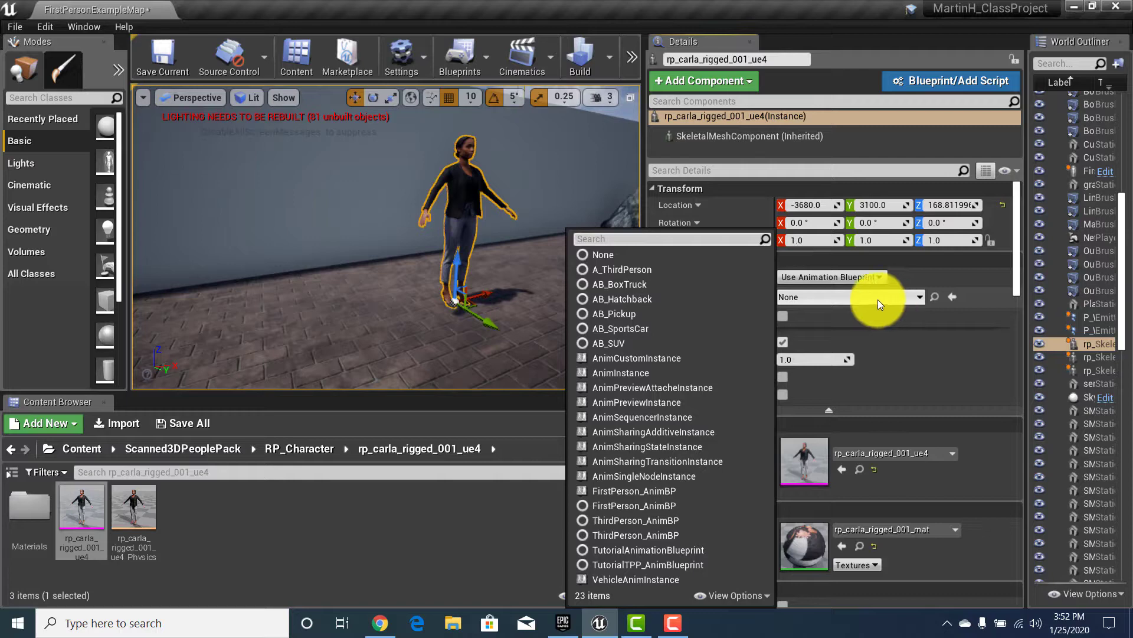
click(945, 279)
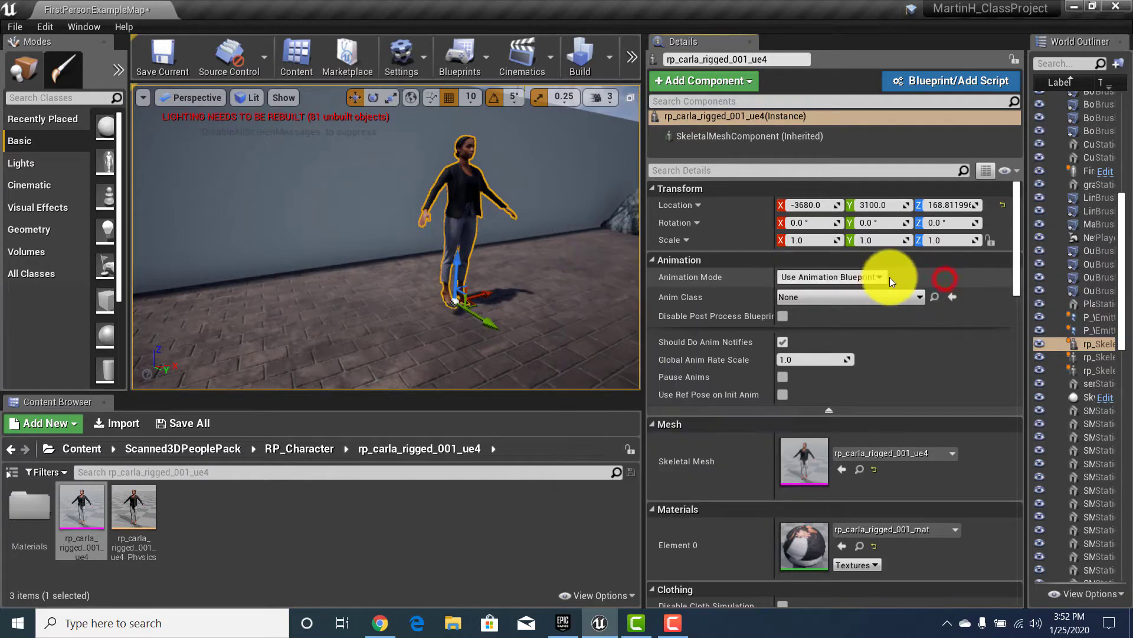
Step: Set the woman character's Animation Mode to Use Animation Asset and review the sequences offered for Anim to Play
click(880, 278)
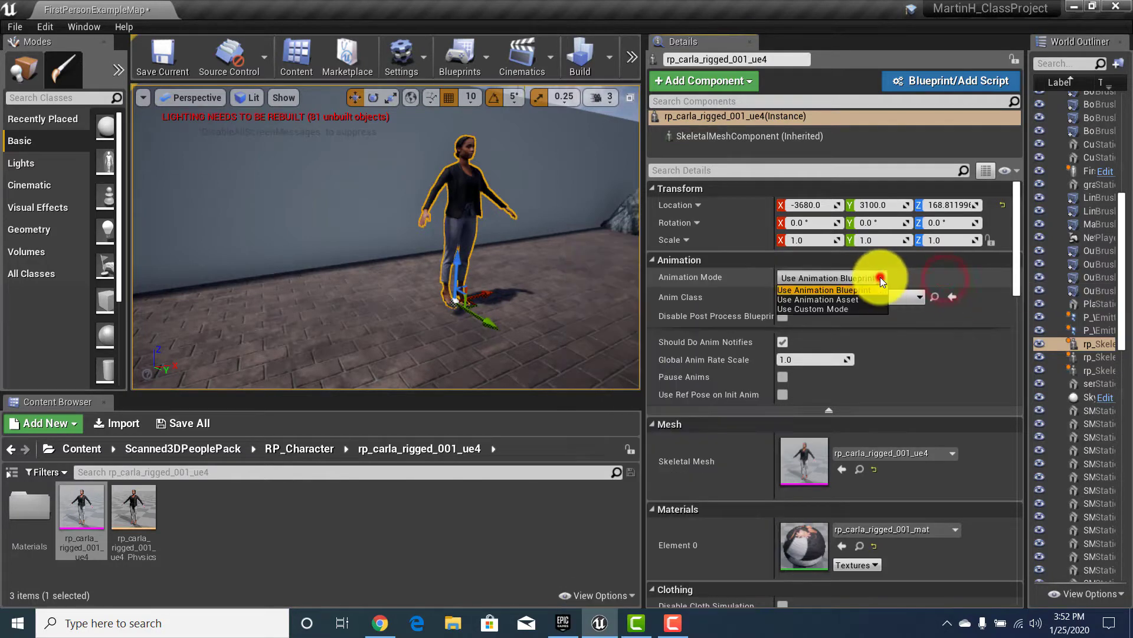
click(815, 301)
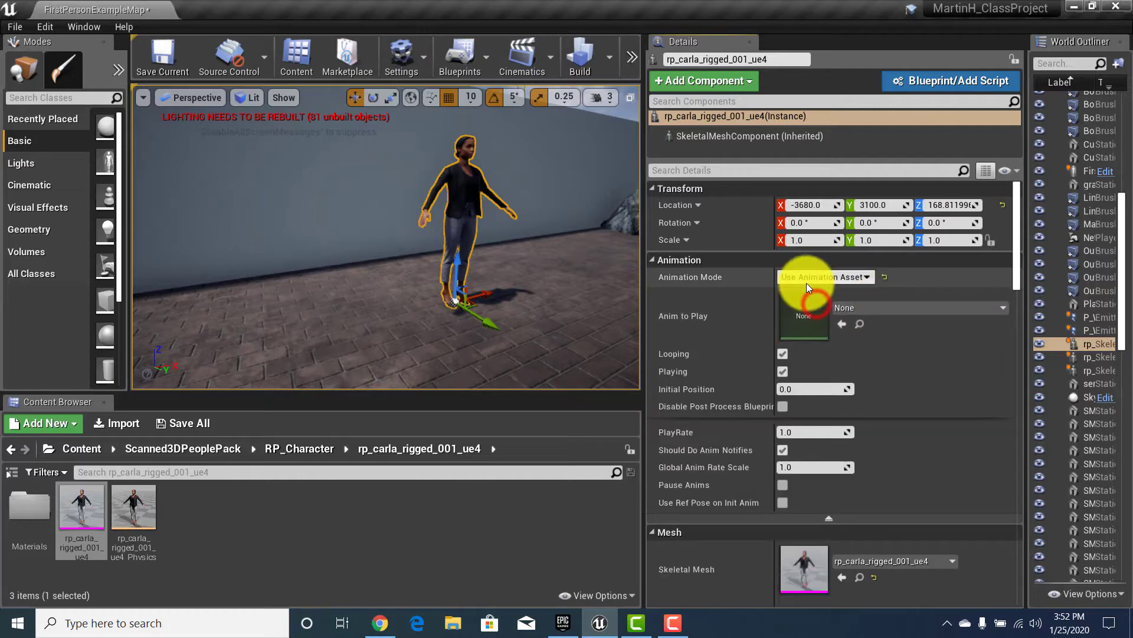
click(858, 304)
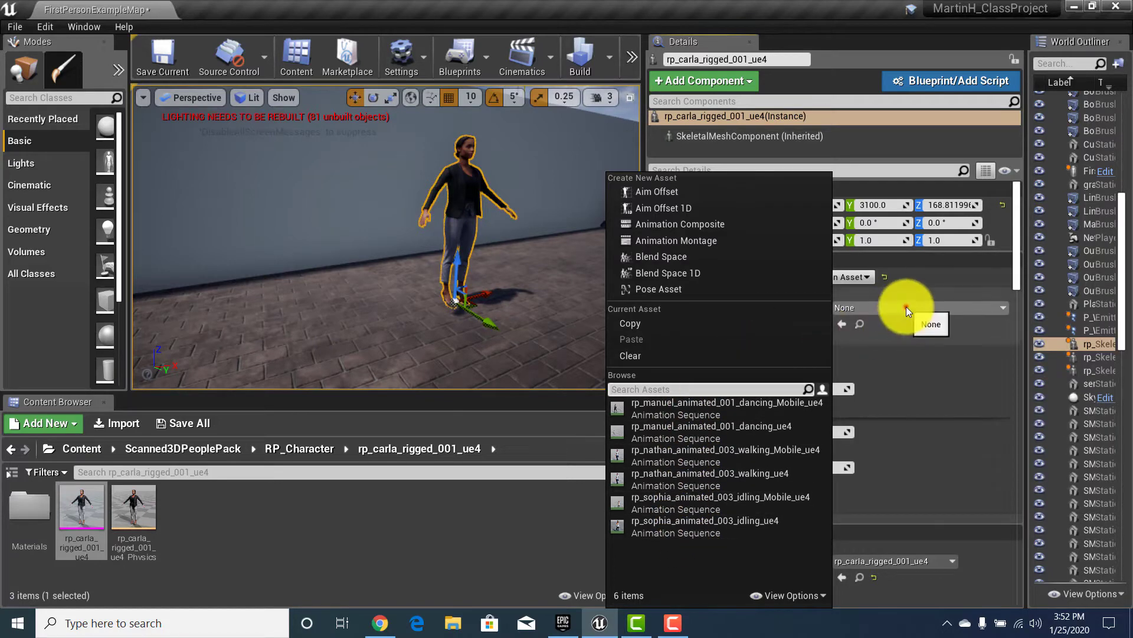
click(906, 306)
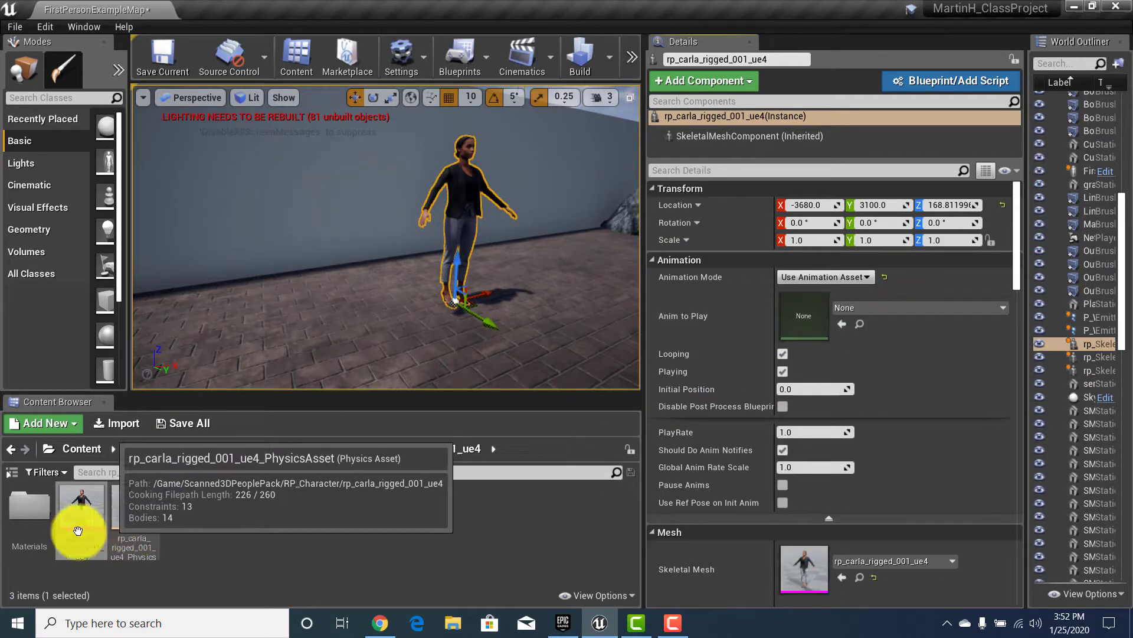
Step: Check the contents of the rp_carla_rigged_001_ue4 Materials folder and return to the RP_Character folder
double_click(24, 510)
click(434, 450)
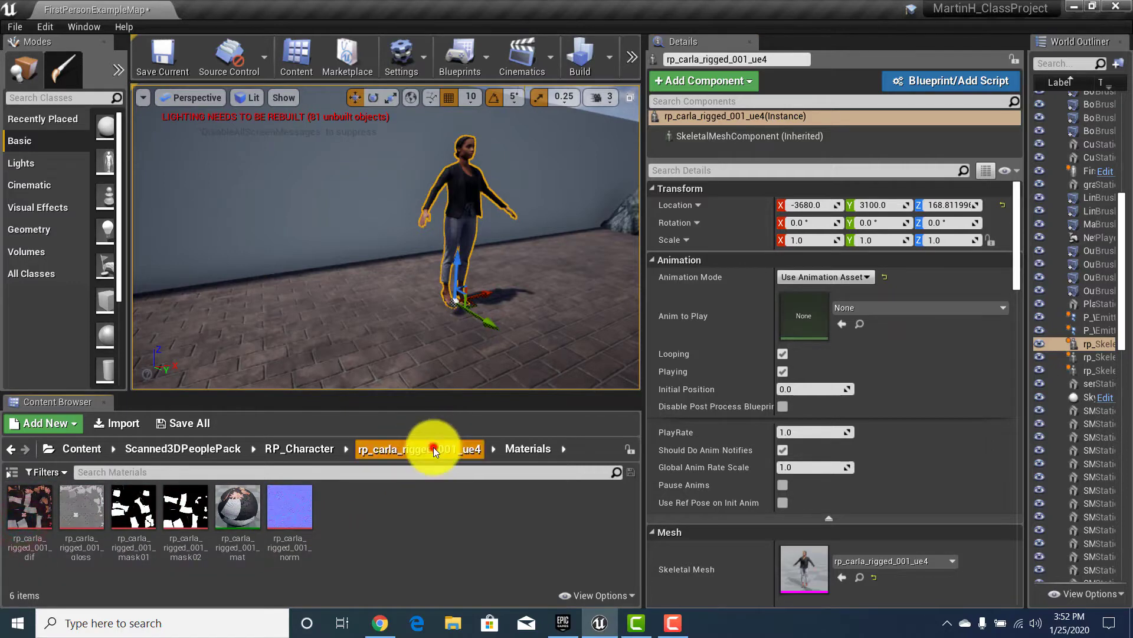
click(303, 449)
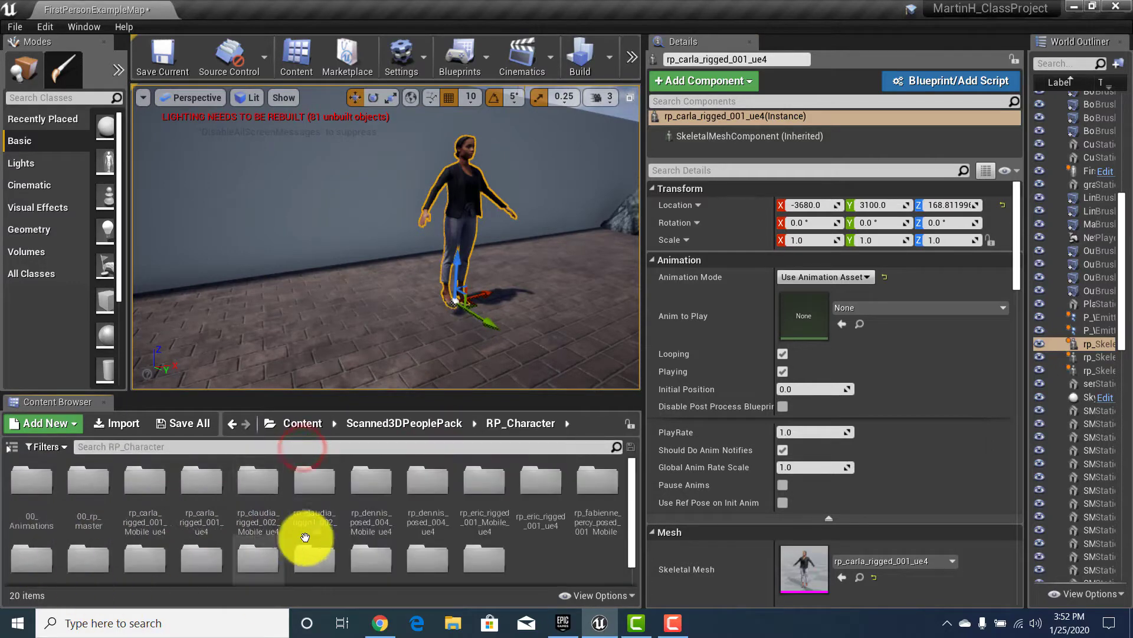
scroll(413, 543, down, 1)
scroll(116, 568, up, 1)
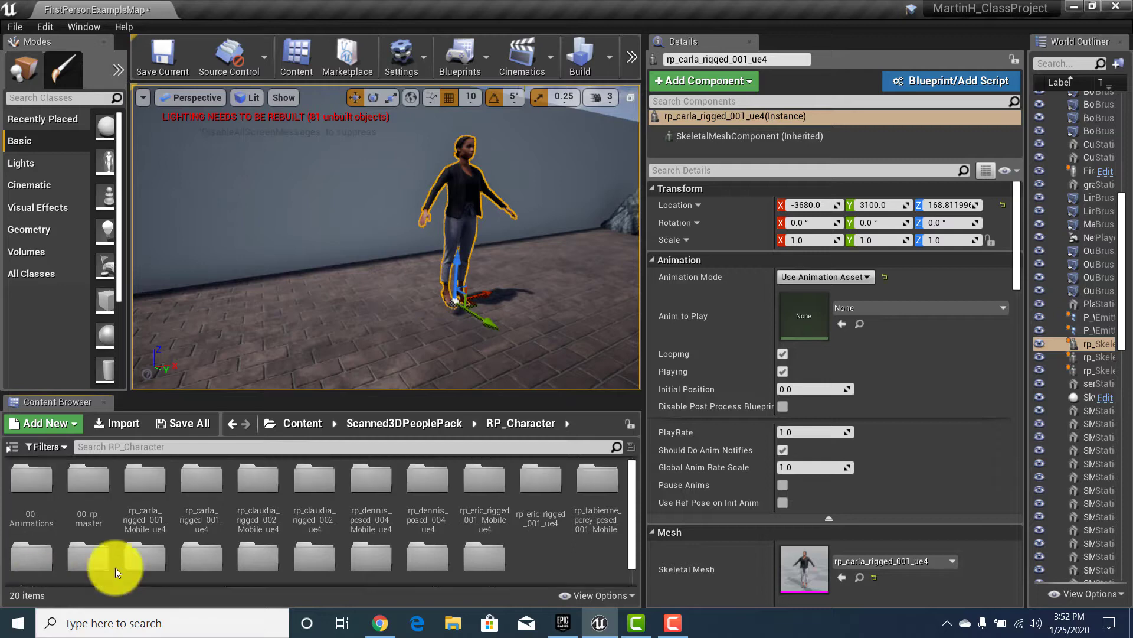
Step: Review the sequences in the 00_Animations folder and set the woman character's Anim to Play to rp_sophia_animated_003_idling_ue4
double_click(40, 489)
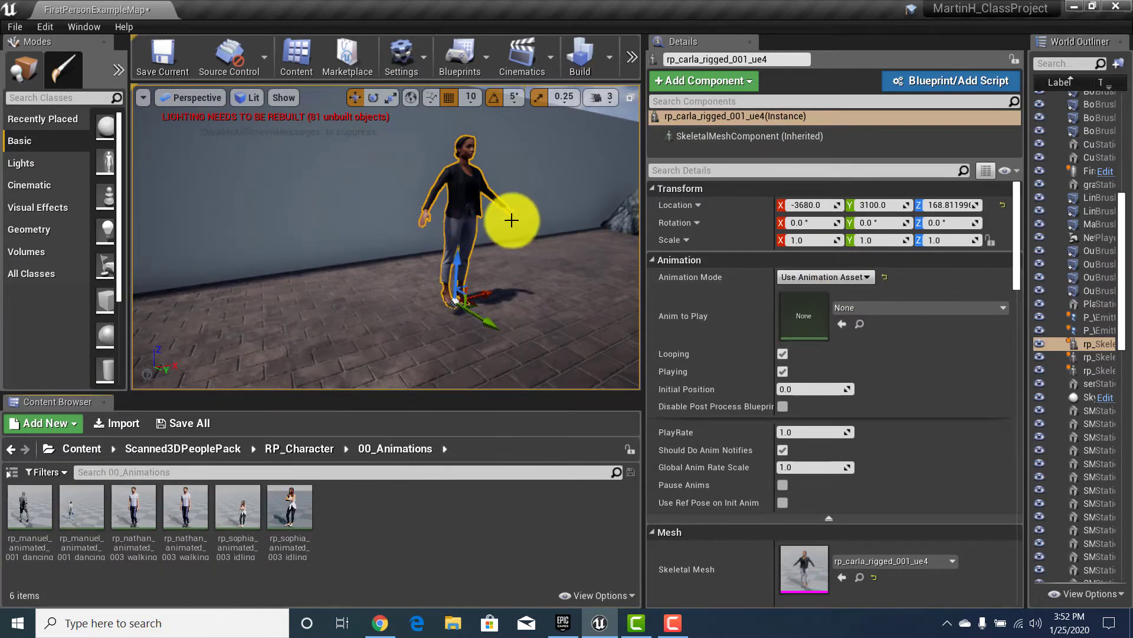
click(868, 307)
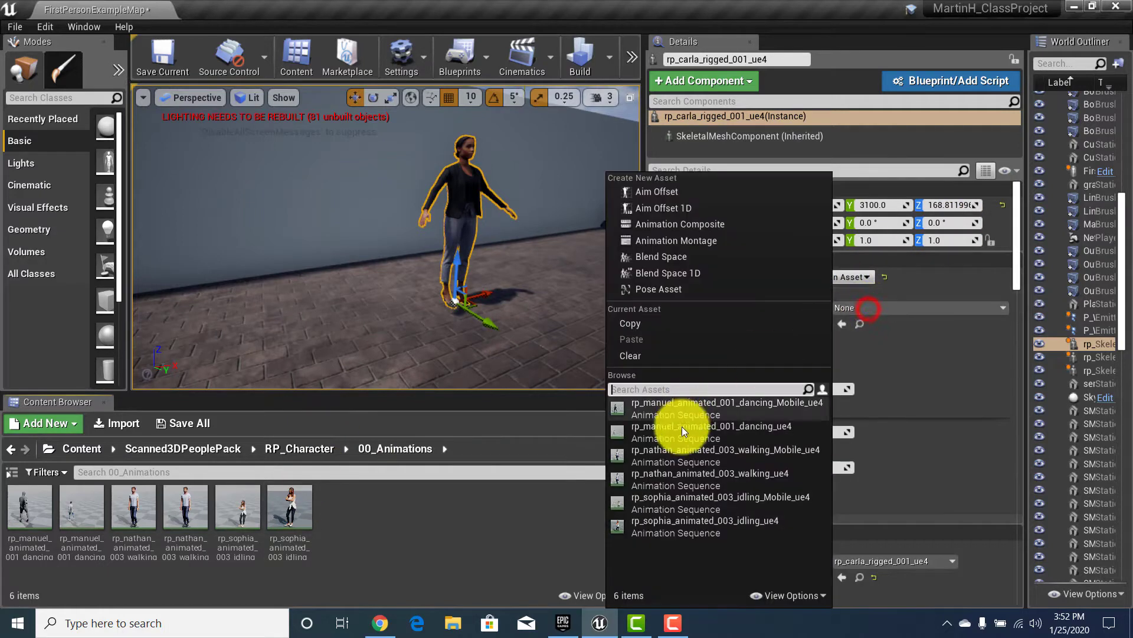
click(691, 524)
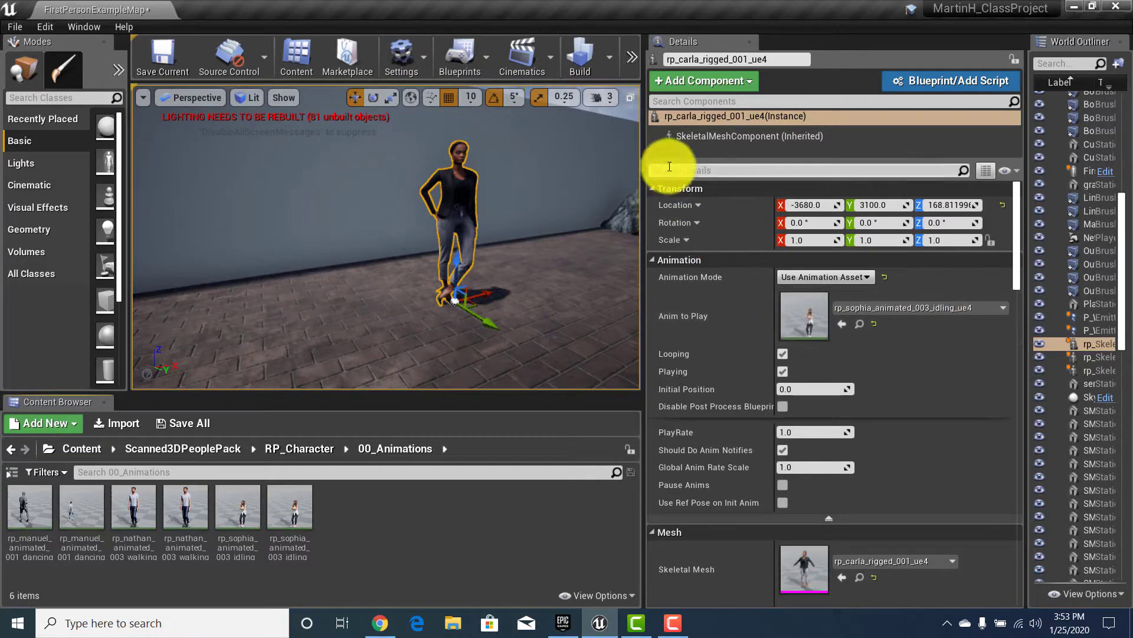
Step: Play-test the level, walk from the player start to the woman character and examine her idle animation from several sides
click(632, 56)
click(678, 90)
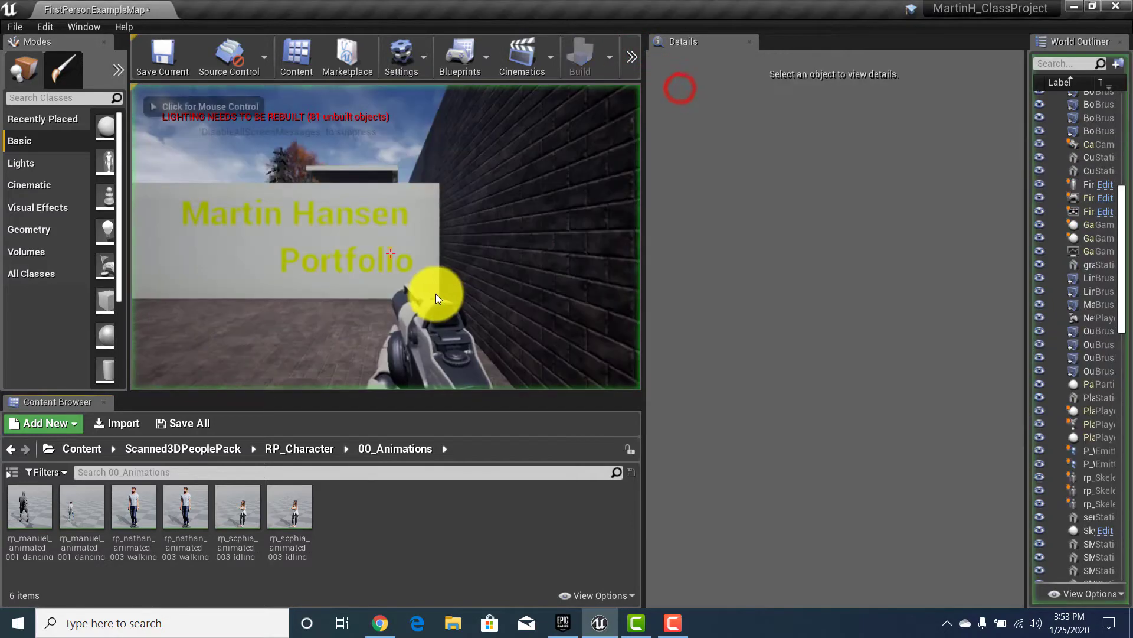
key(w)
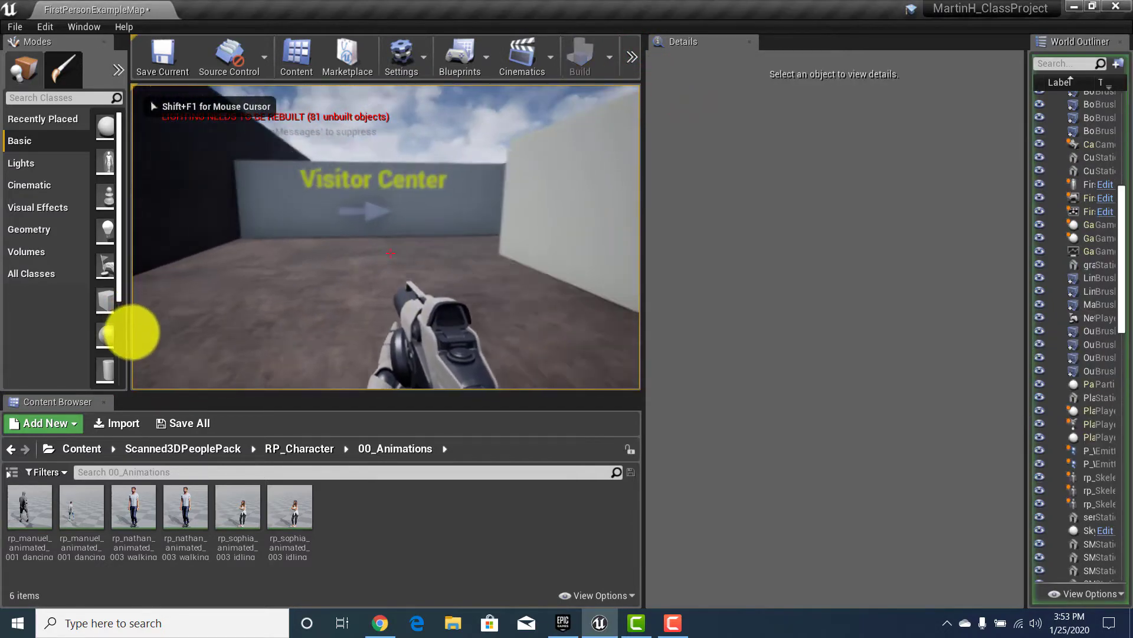
key(w)
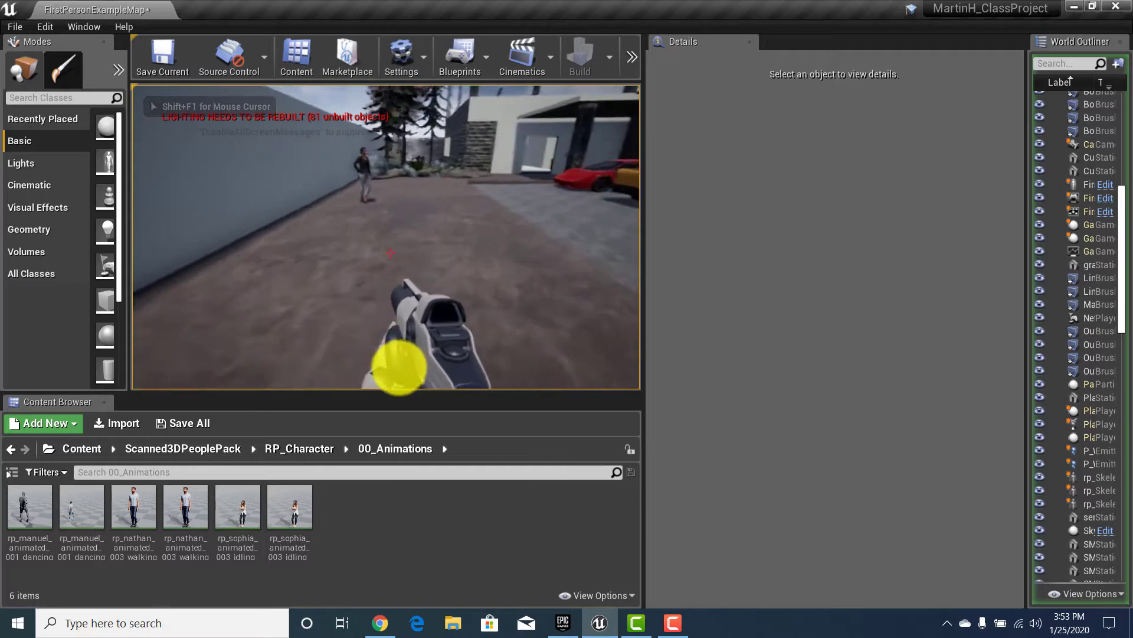
key(d)
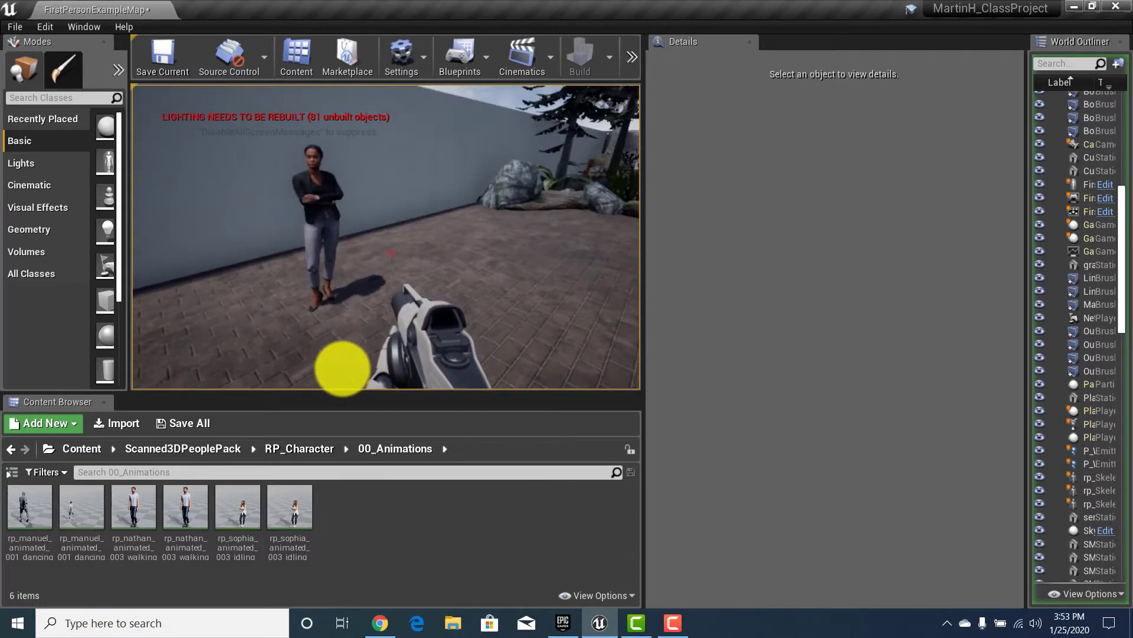
key(a)
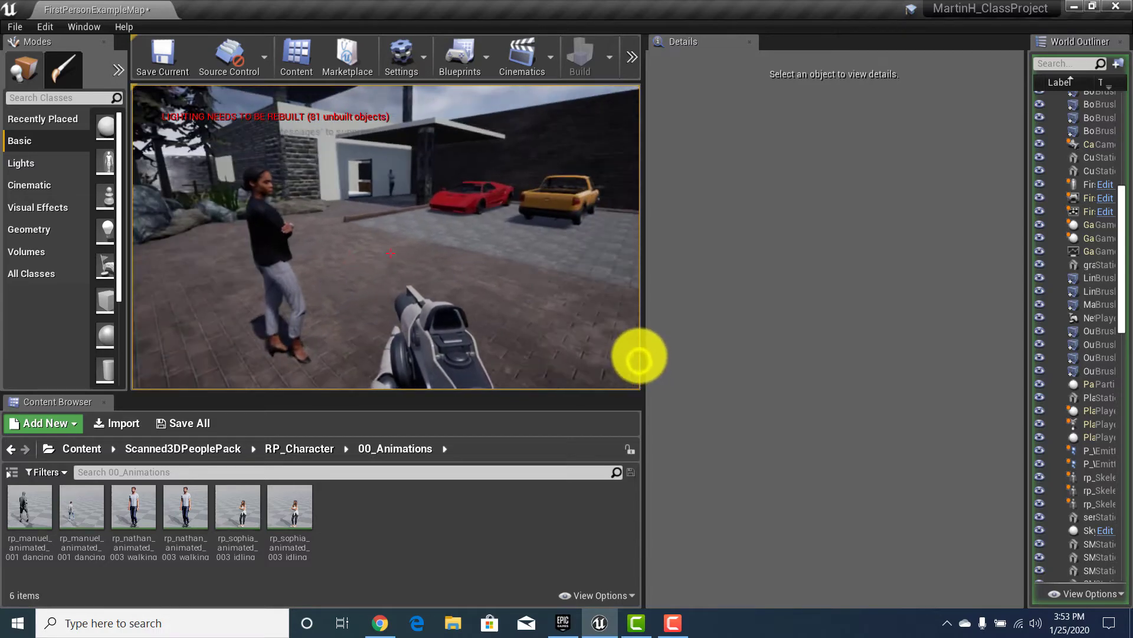
key(d)
key(a)
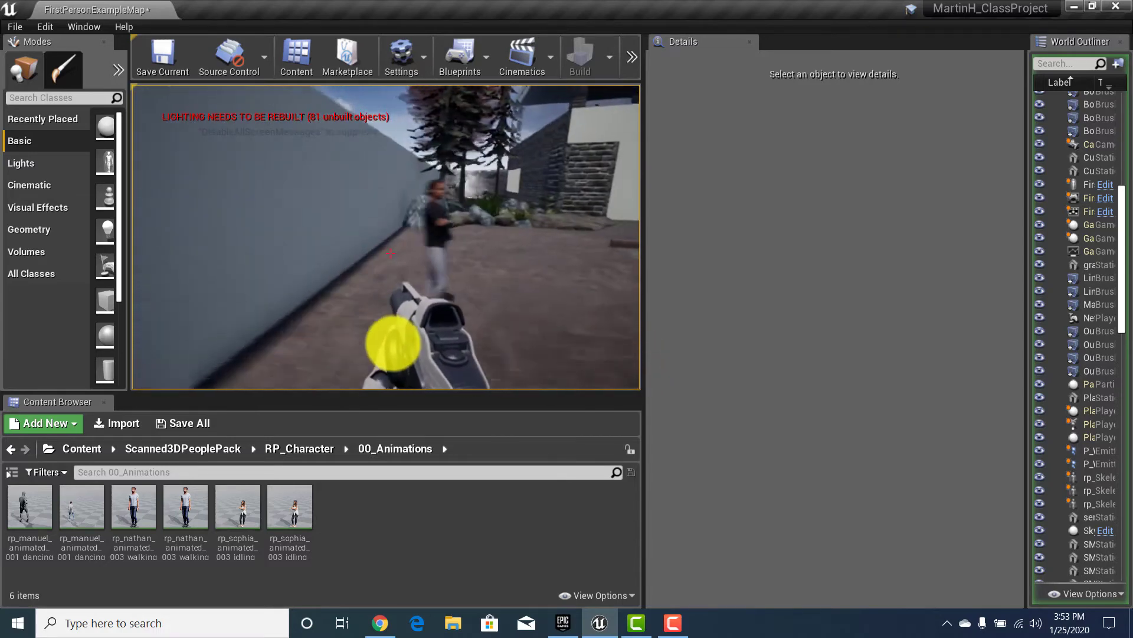
key(w)
key(s)
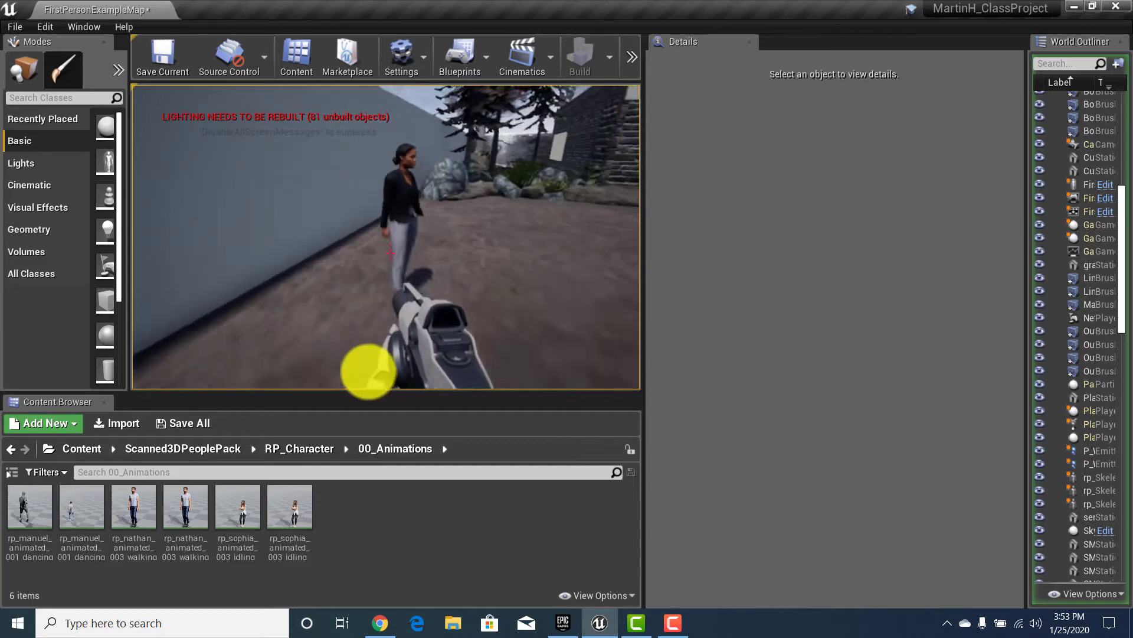
key(a)
key(w)
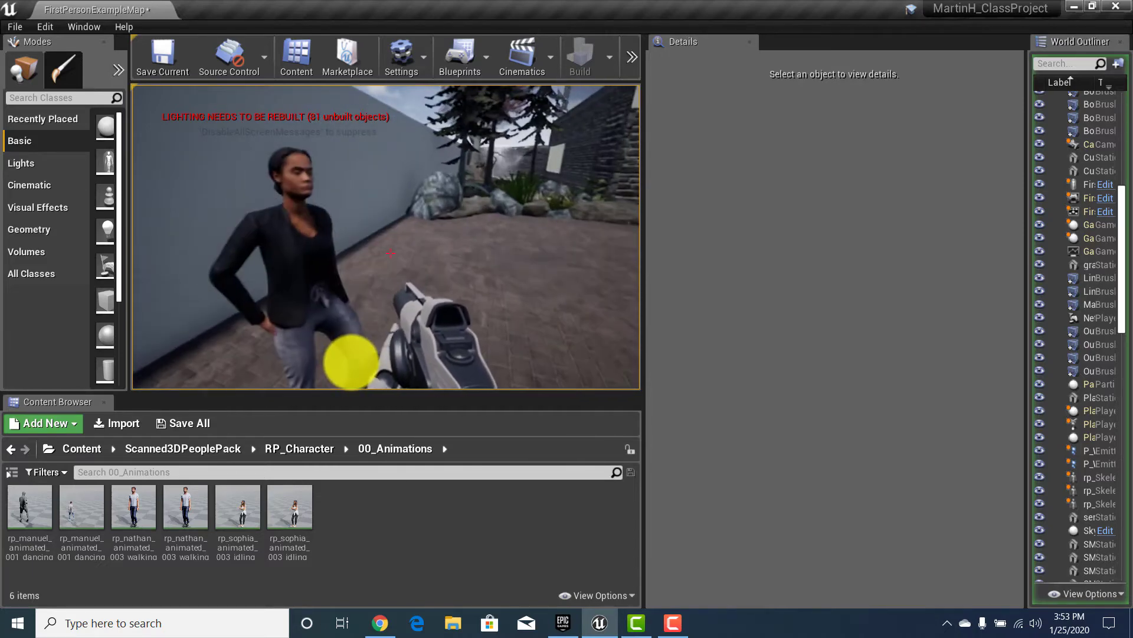
key(s)
key(d)
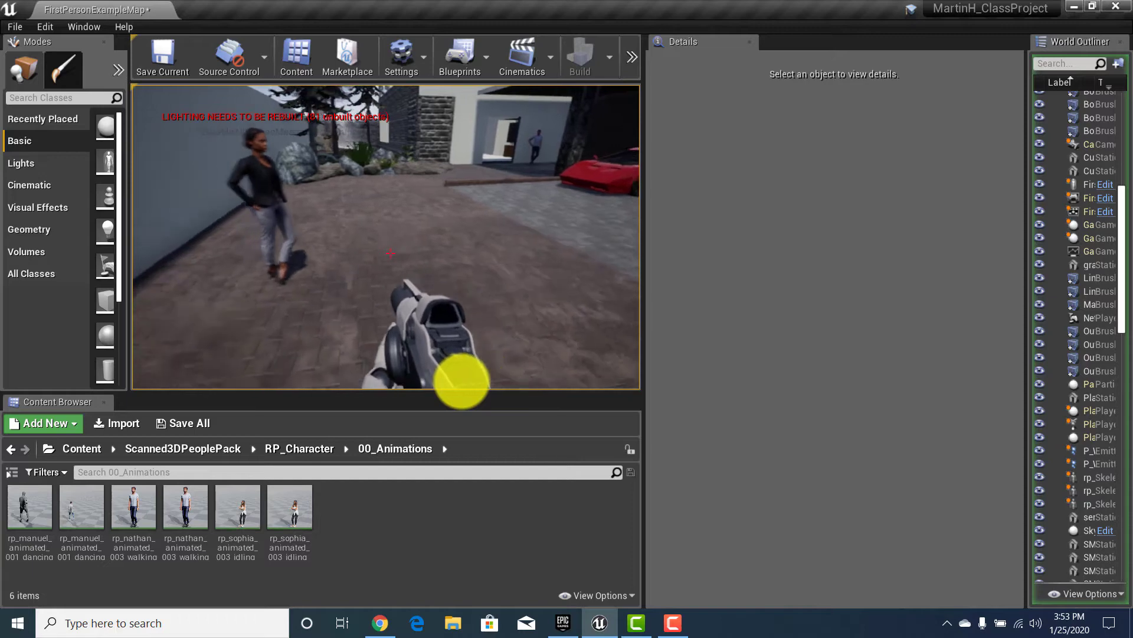
key(a)
key(a)
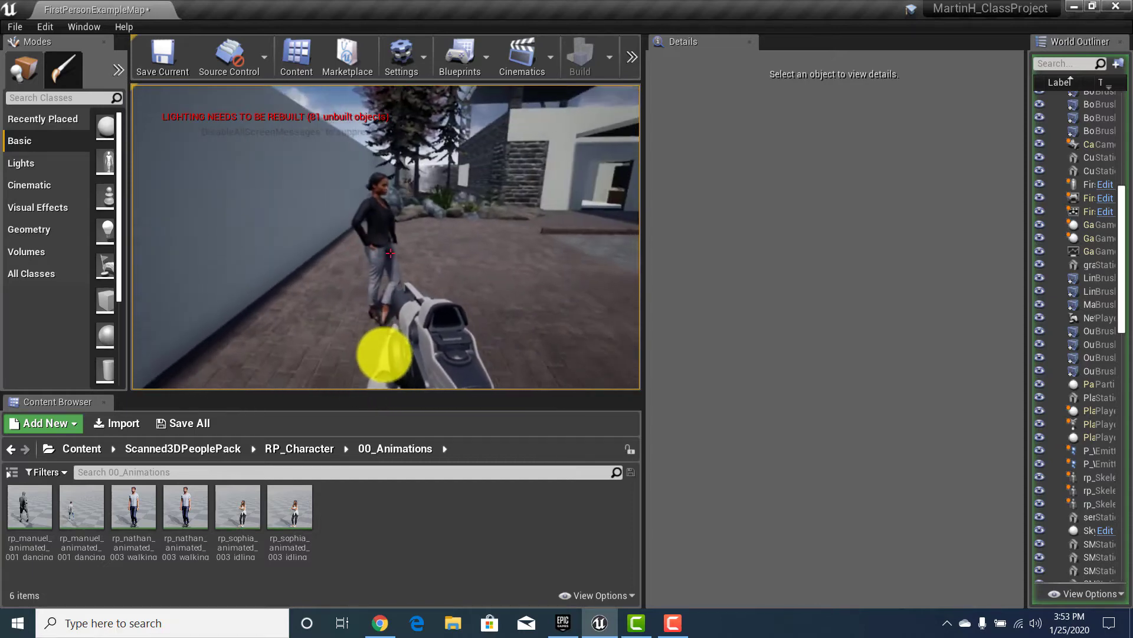
key(w)
key(s)
key(w)
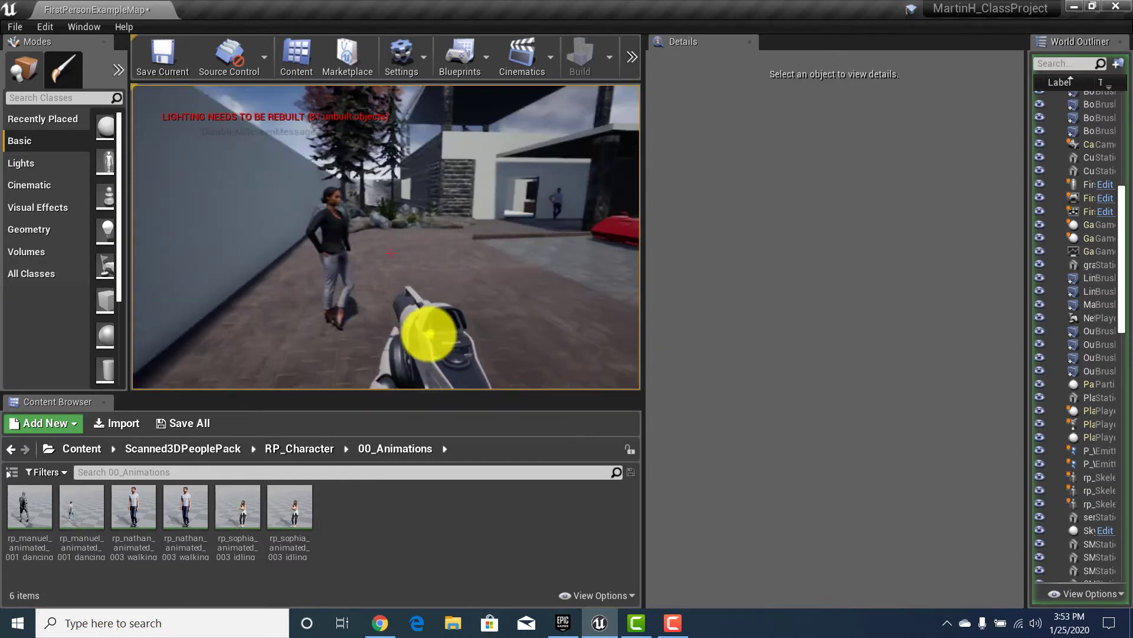
key(Escape)
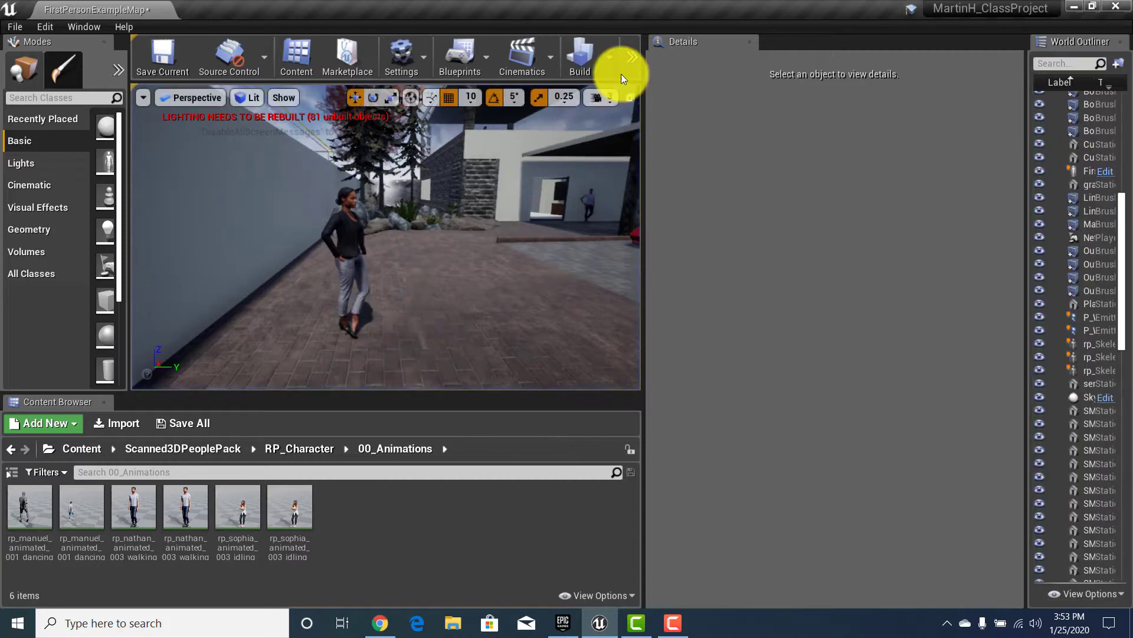
Step: Play-test the level again, firing at the woman character and walking on to check the man by the house entrance
click(631, 57)
click(668, 94)
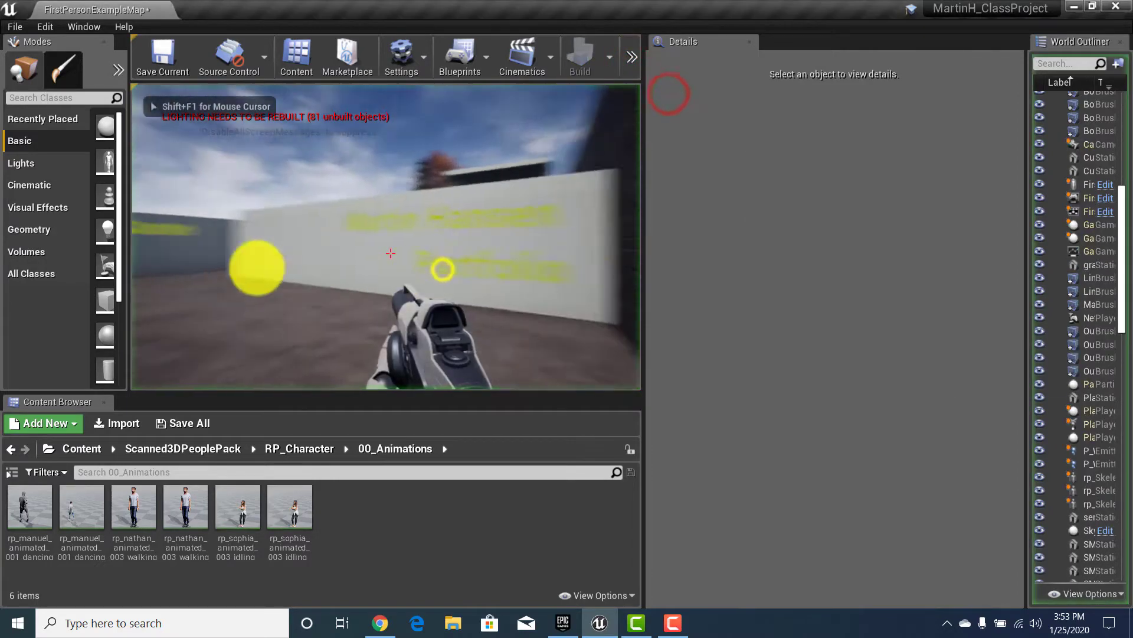
key(w)
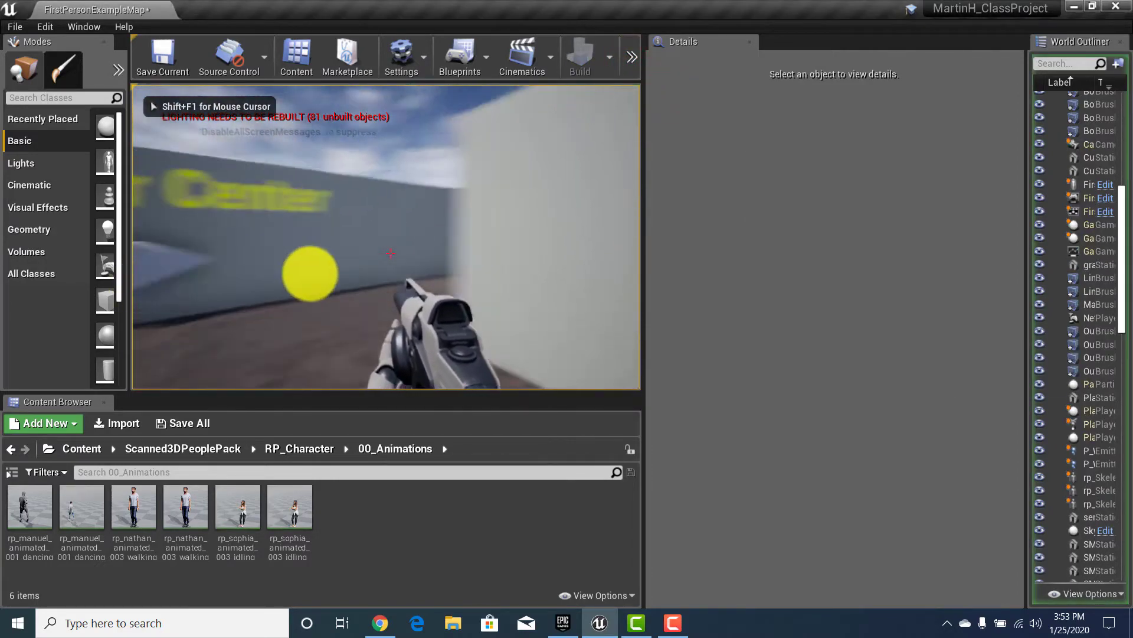
key(w)
click(451, 273)
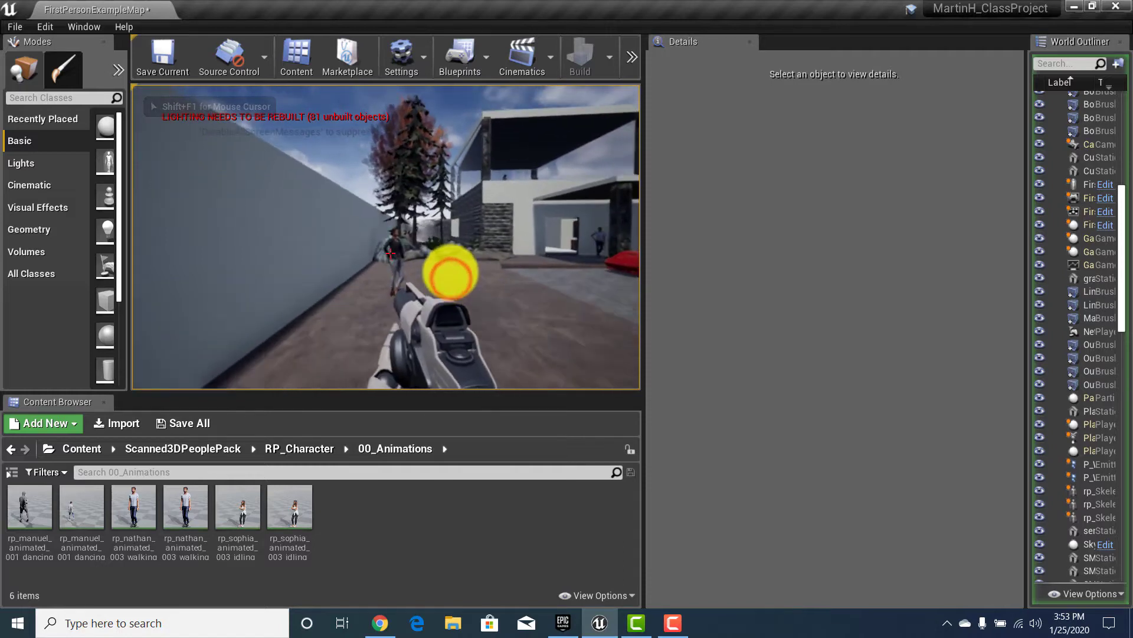
key(w)
click(448, 271)
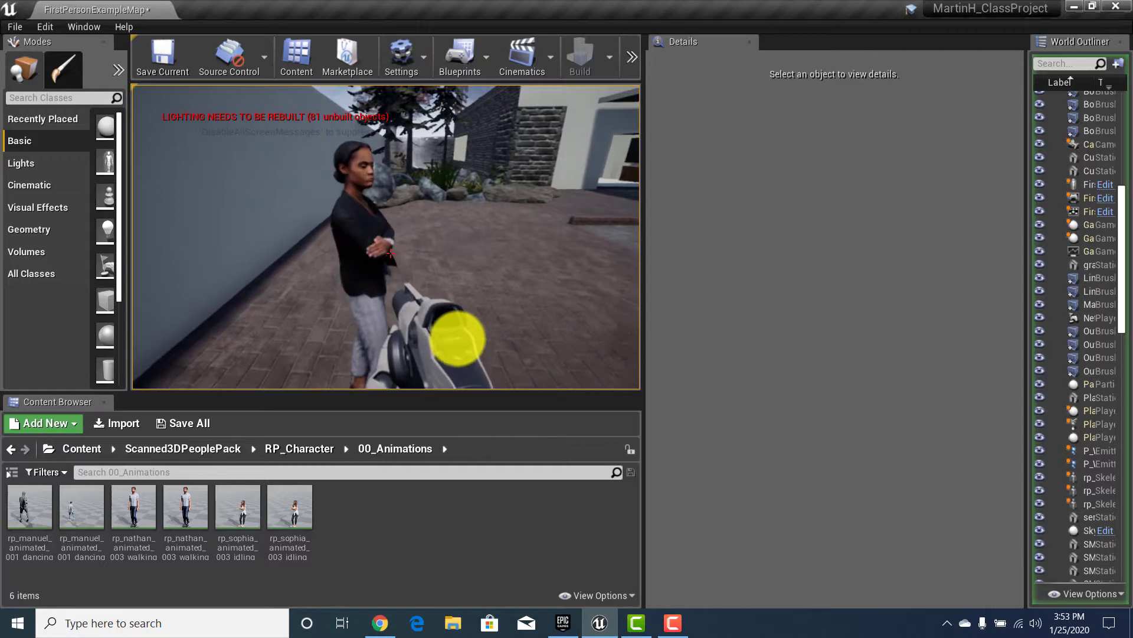
key(s)
key(w)
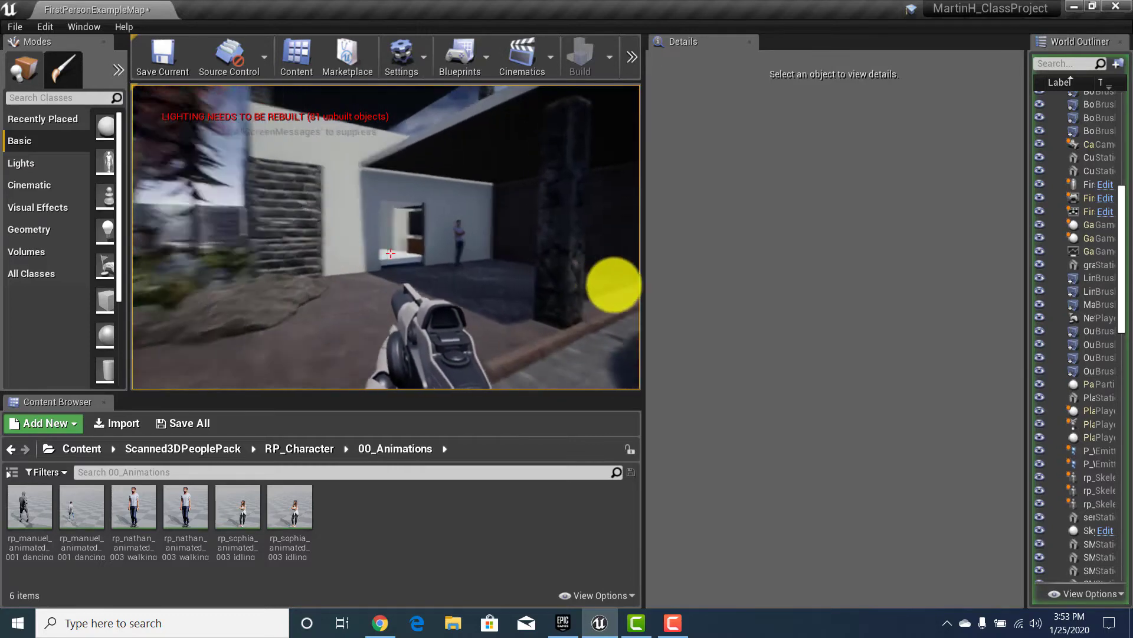
key(w)
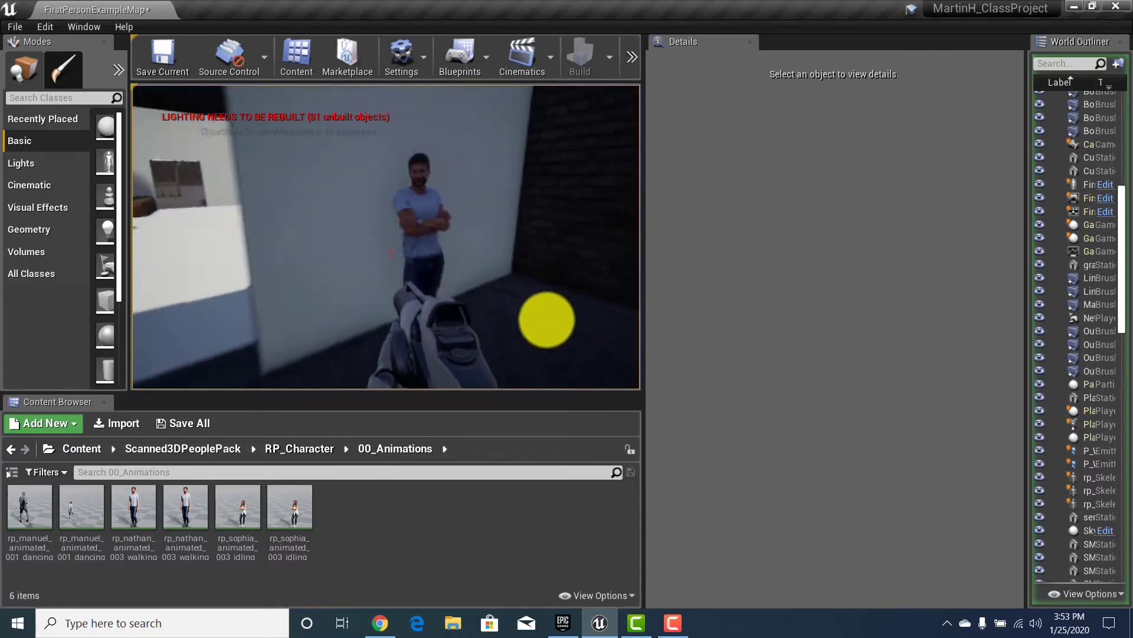
key(s)
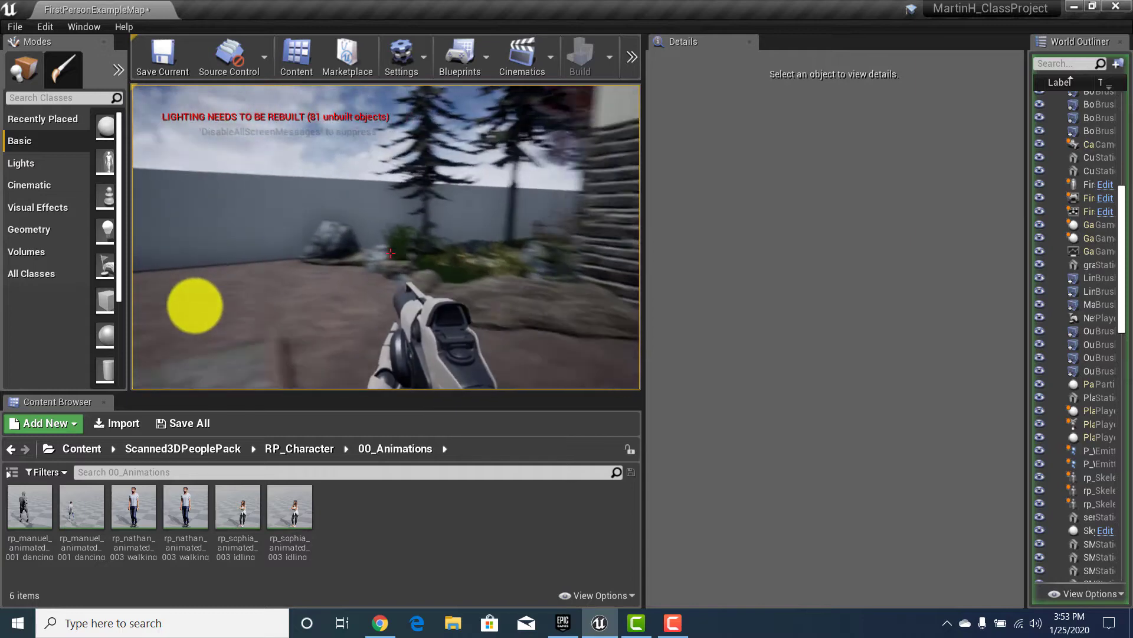
key(Escape)
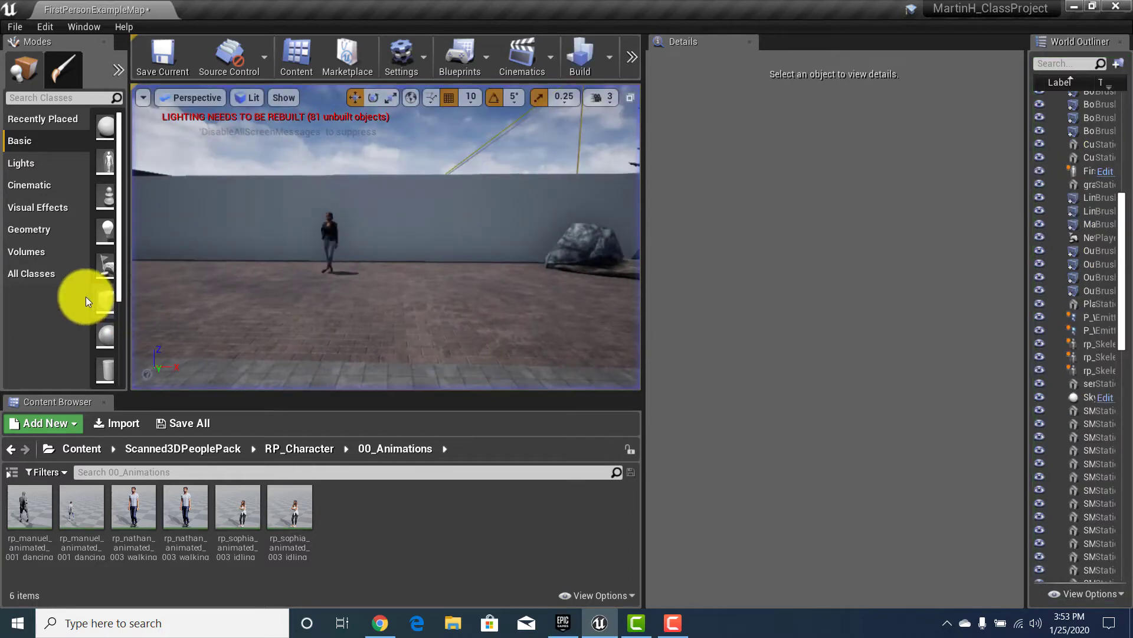
Step: Rotate the woman character 90 degrees about the Z axis
click(328, 232)
drag(254, 279, 271, 247)
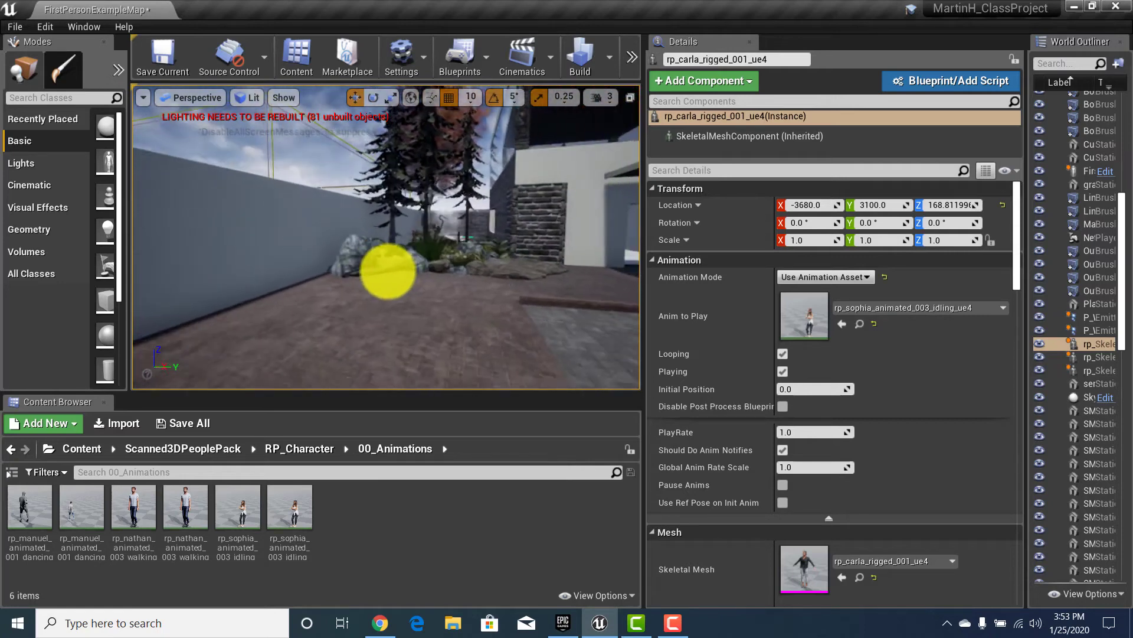
drag(388, 272, 254, 281)
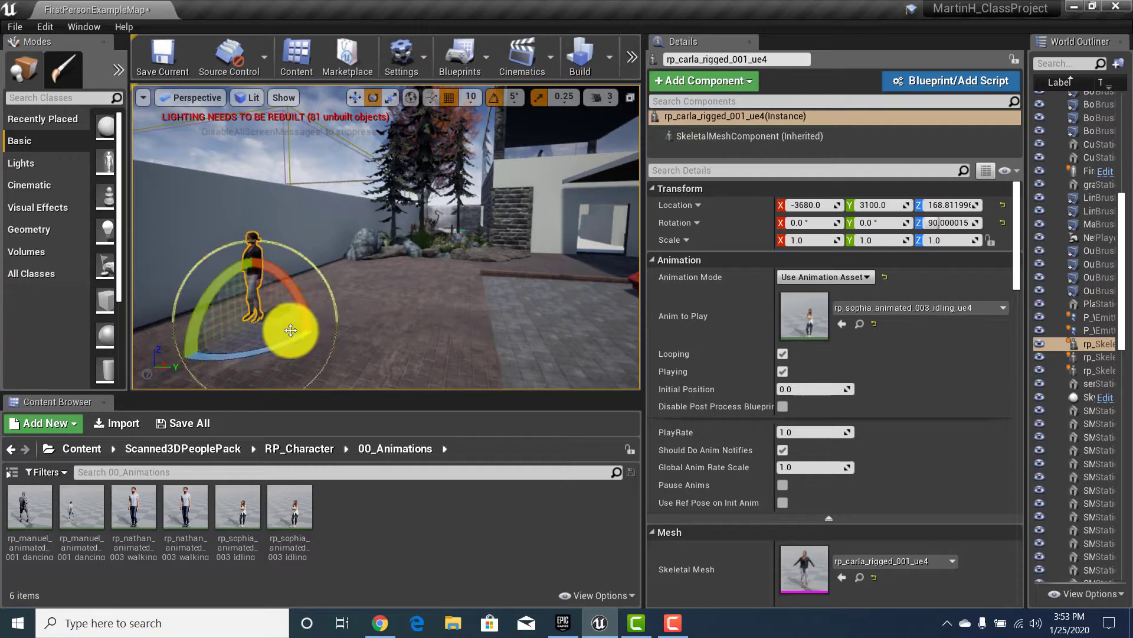
Step: Move the woman character across the paving toward the house, to about X -2970 and Y 3950
right_click(264, 315)
click(267, 301)
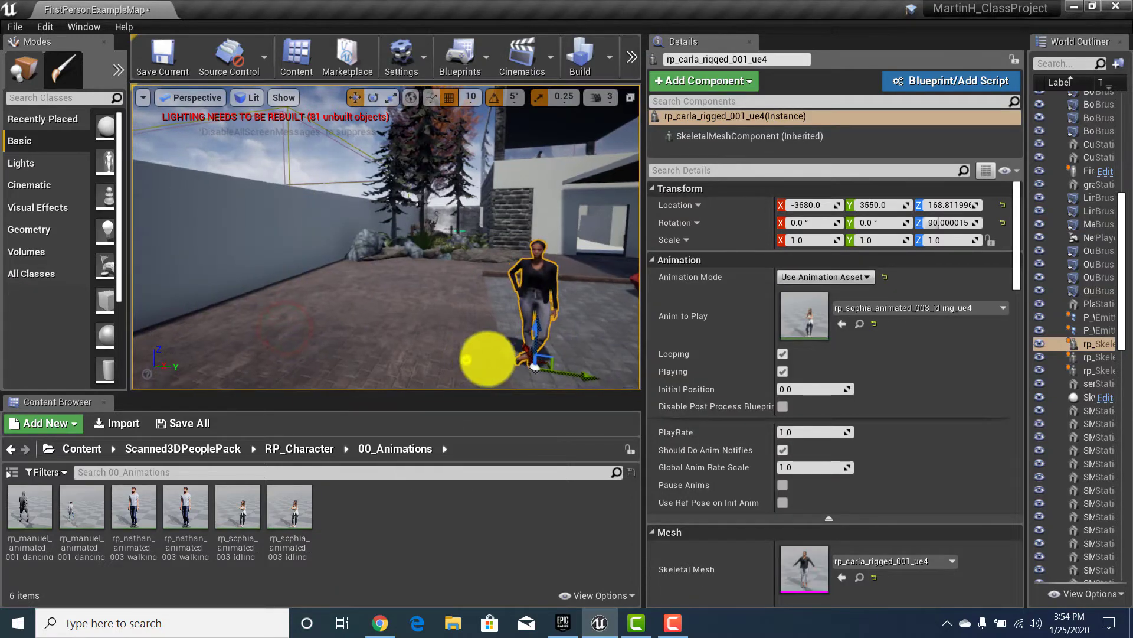
drag(467, 359, 503, 365)
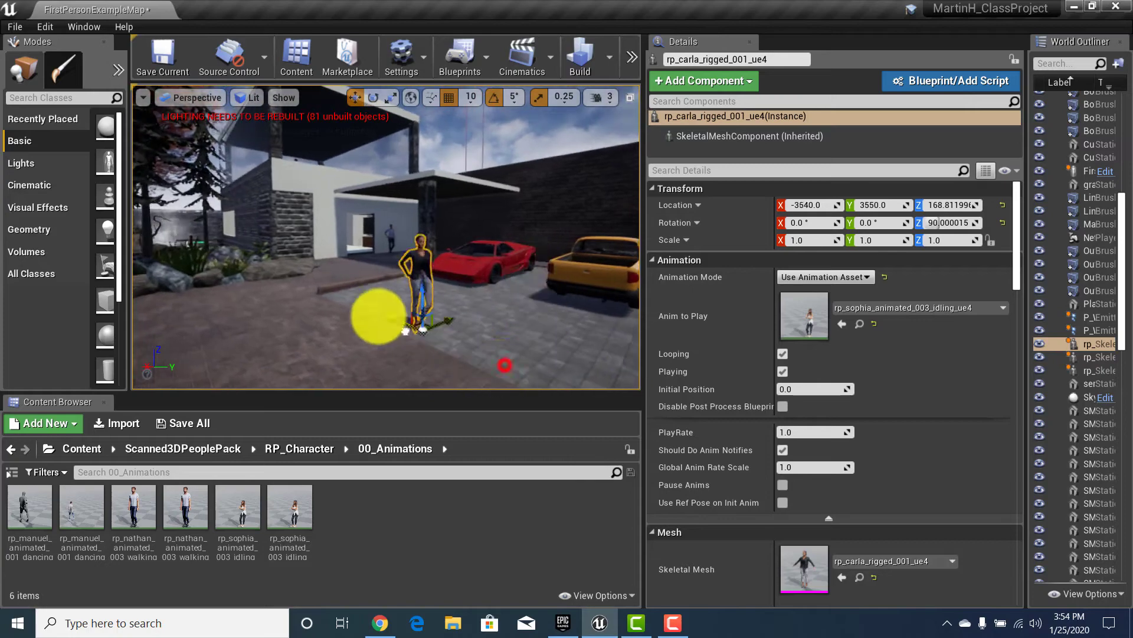
right_drag(312, 269, 348, 318)
key(w)
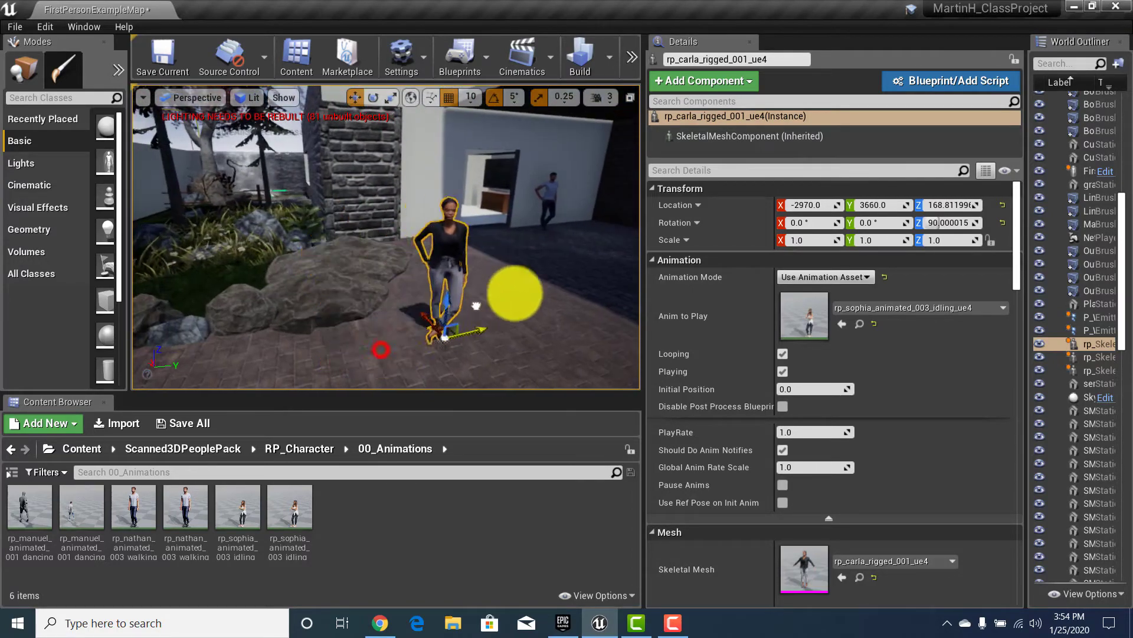
drag(515, 293, 629, 266)
key(w)
right_drag(513, 254, 640, 222)
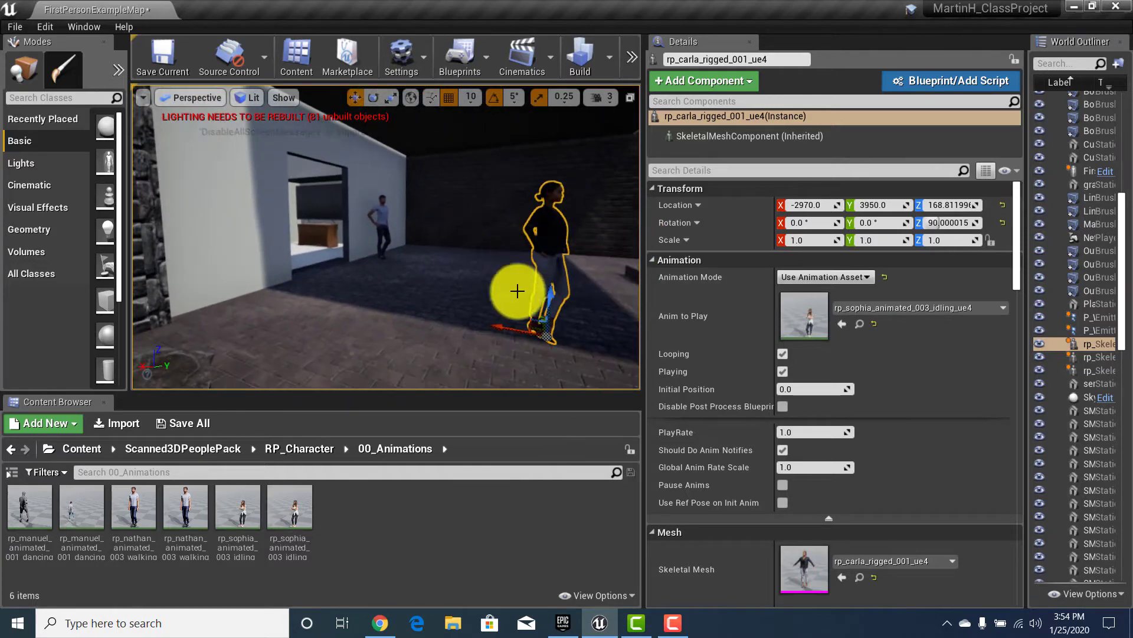
Step: Position the woman character beside the man at the entrance wall, at about X -2570 and Y 4250
drag(517, 291, 461, 324)
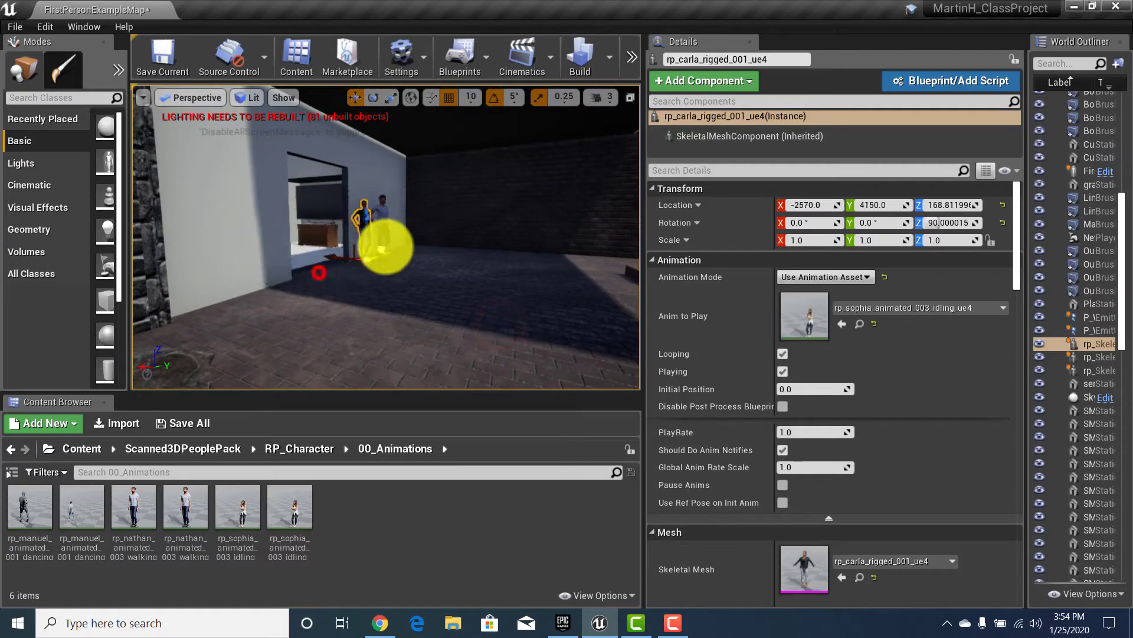
mouse_move(400, 233)
right_down()
mouse_move(295, 207)
mouse_move(399, 236)
right_up()
key(w)
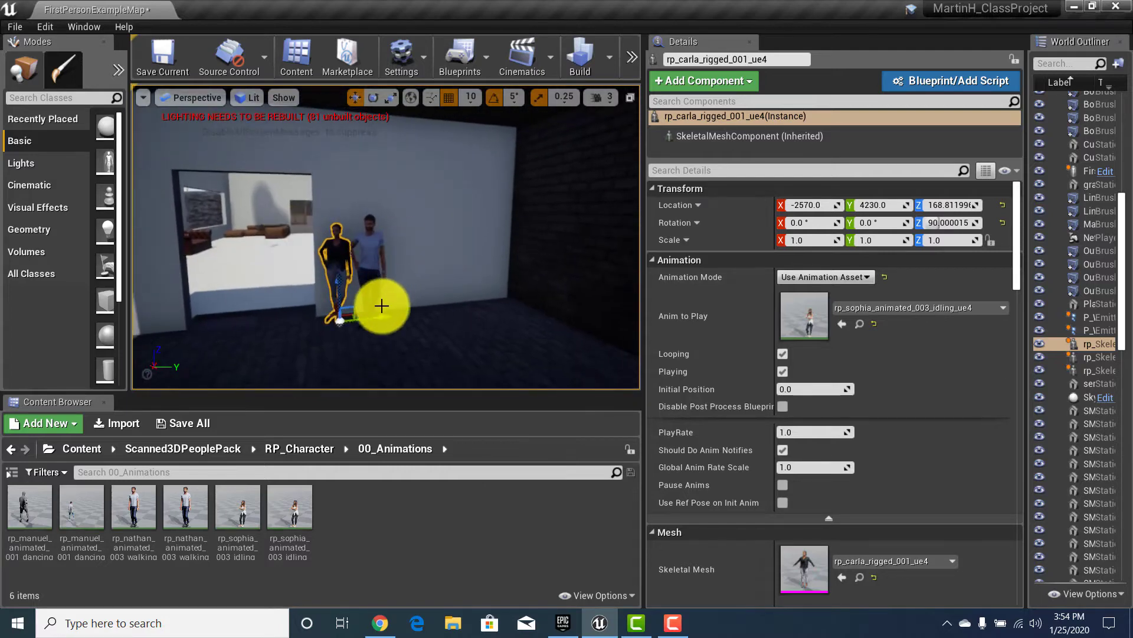
right_drag(381, 305, 429, 319)
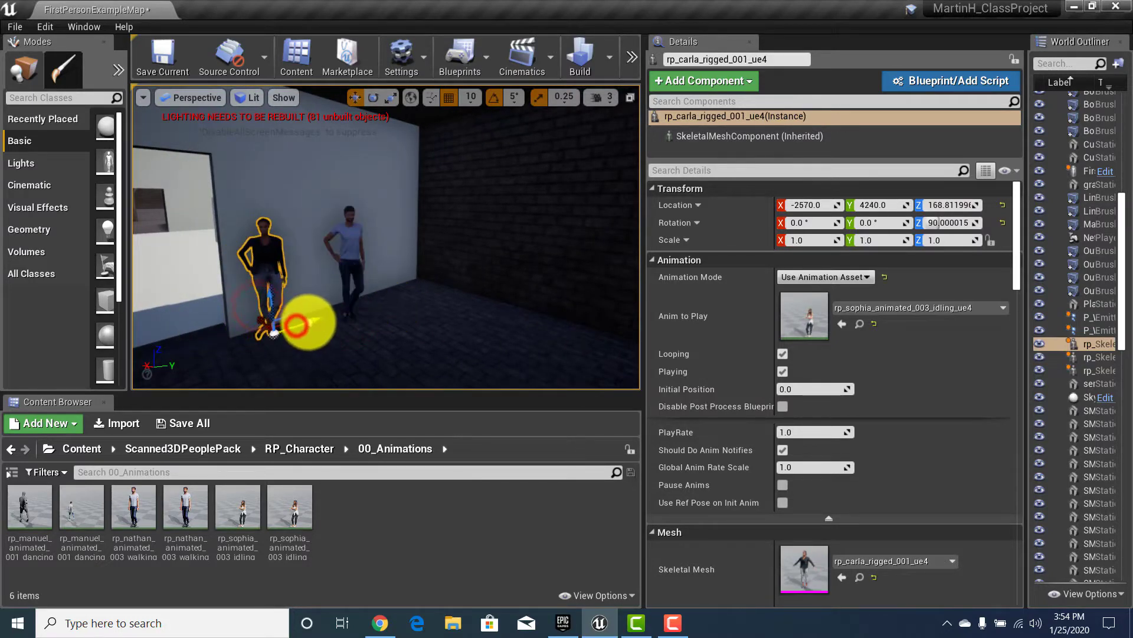
right_drag(297, 325, 317, 325)
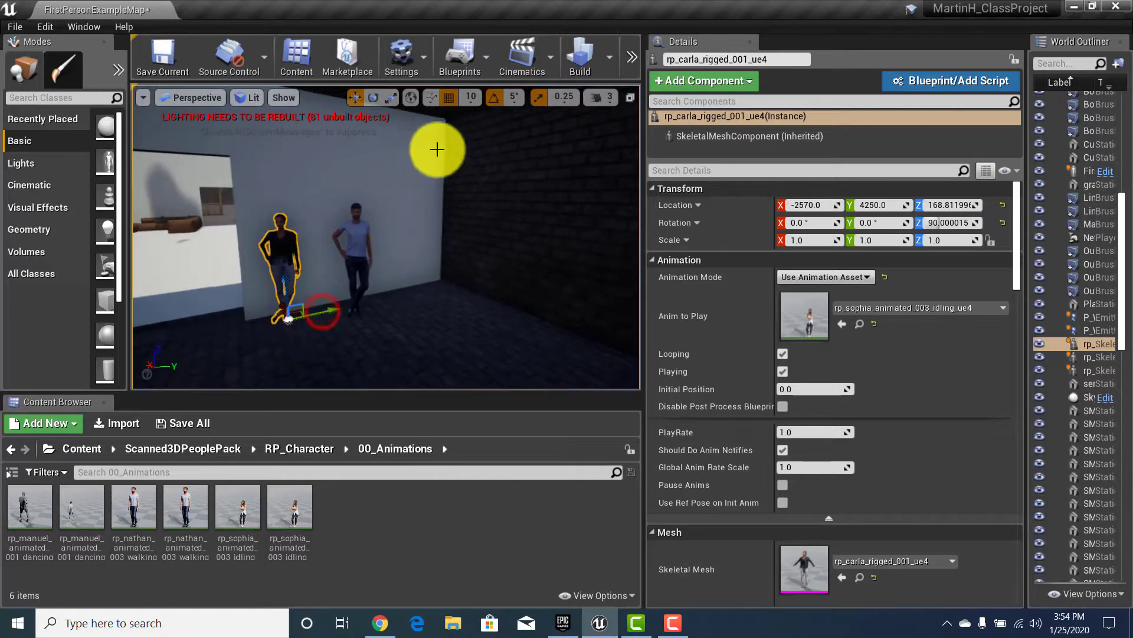
Step: Play-test the level, walking to the house entrance to check the woman and the man standing side by side at the wall
click(631, 56)
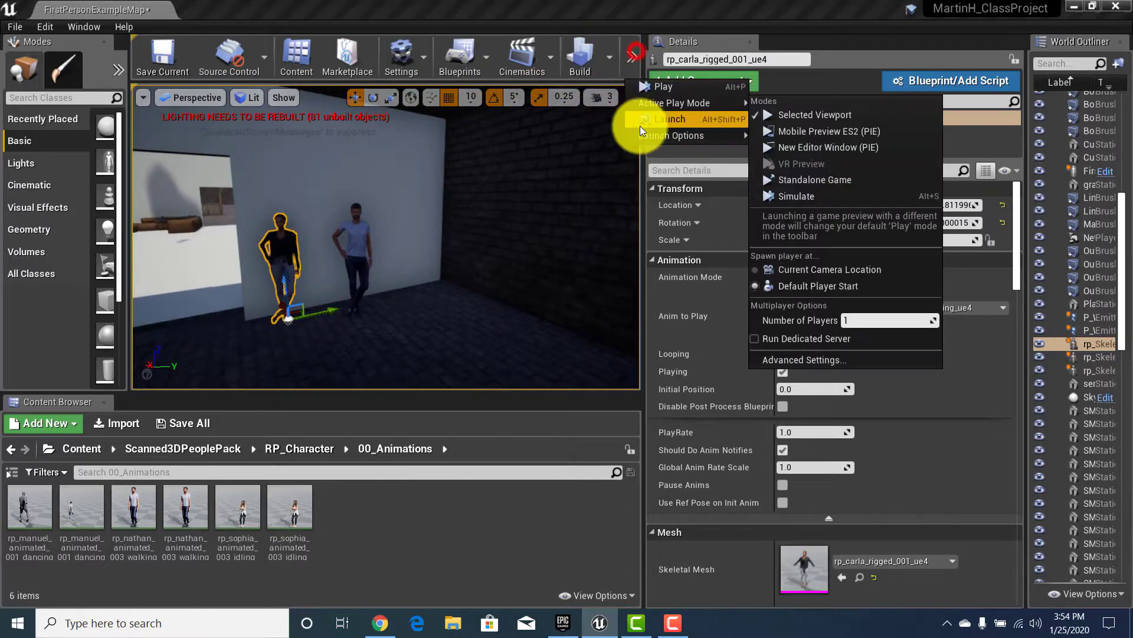
click(680, 88)
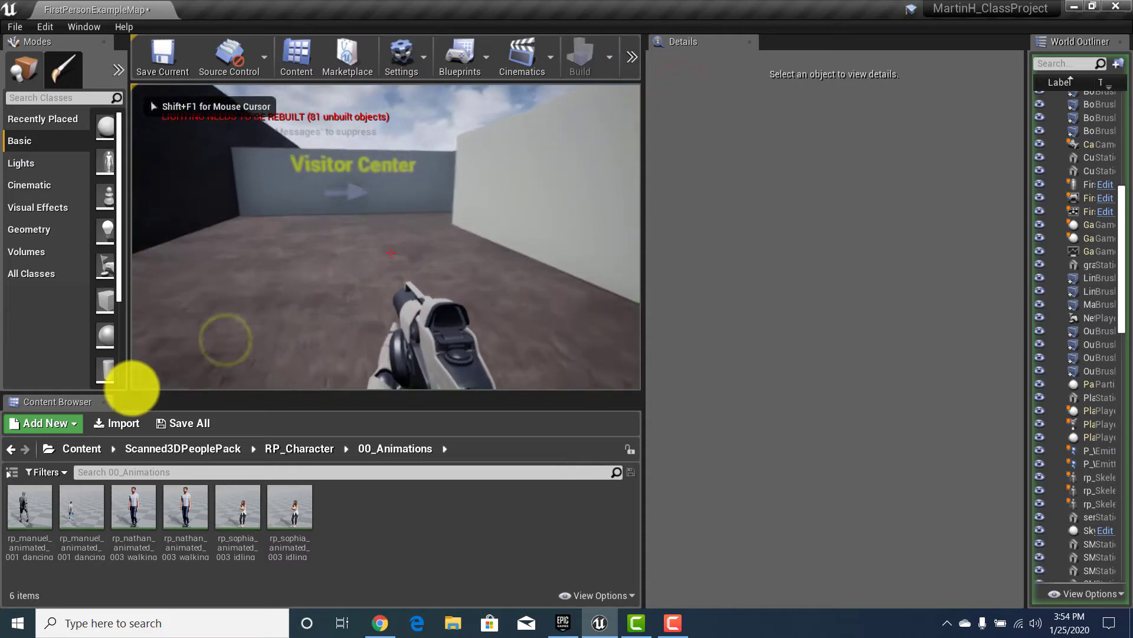
key(w)
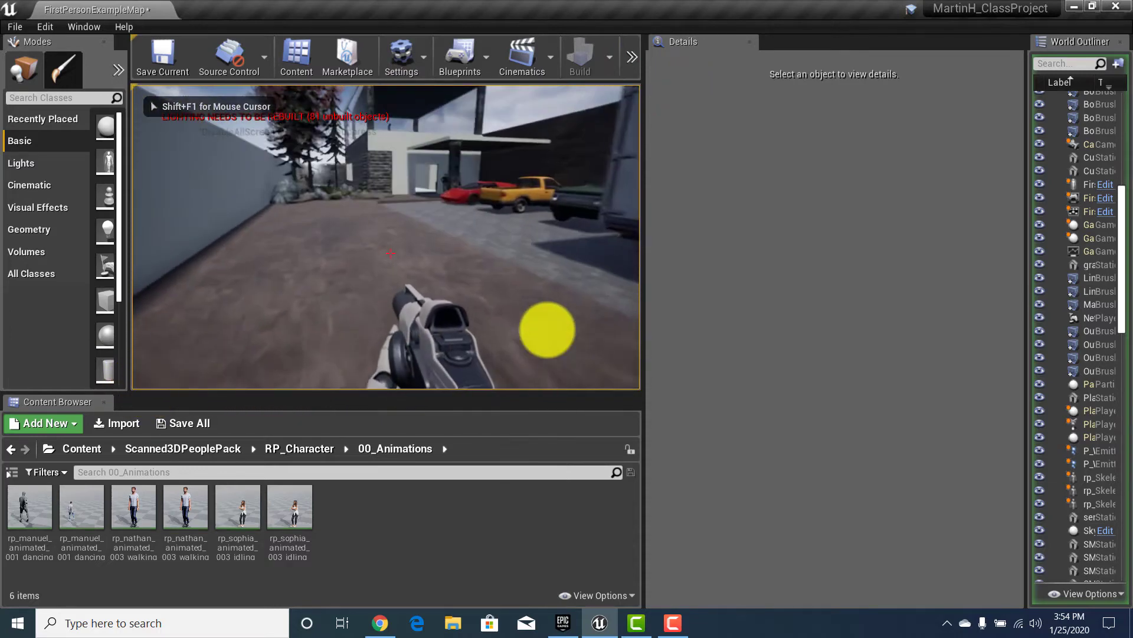
key(w)
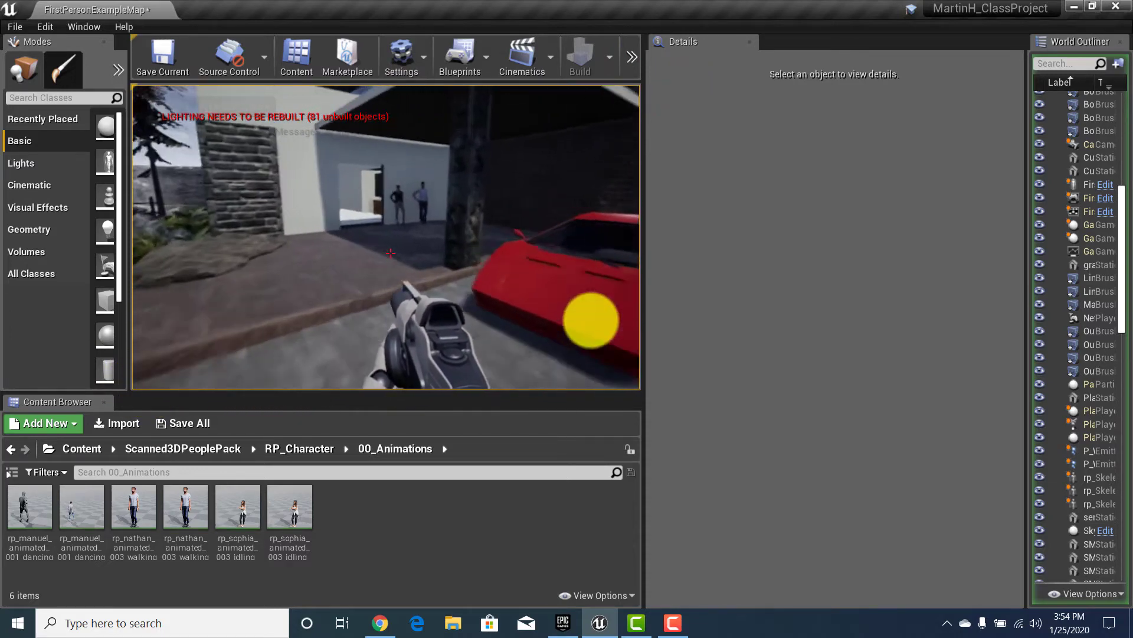
key(w)
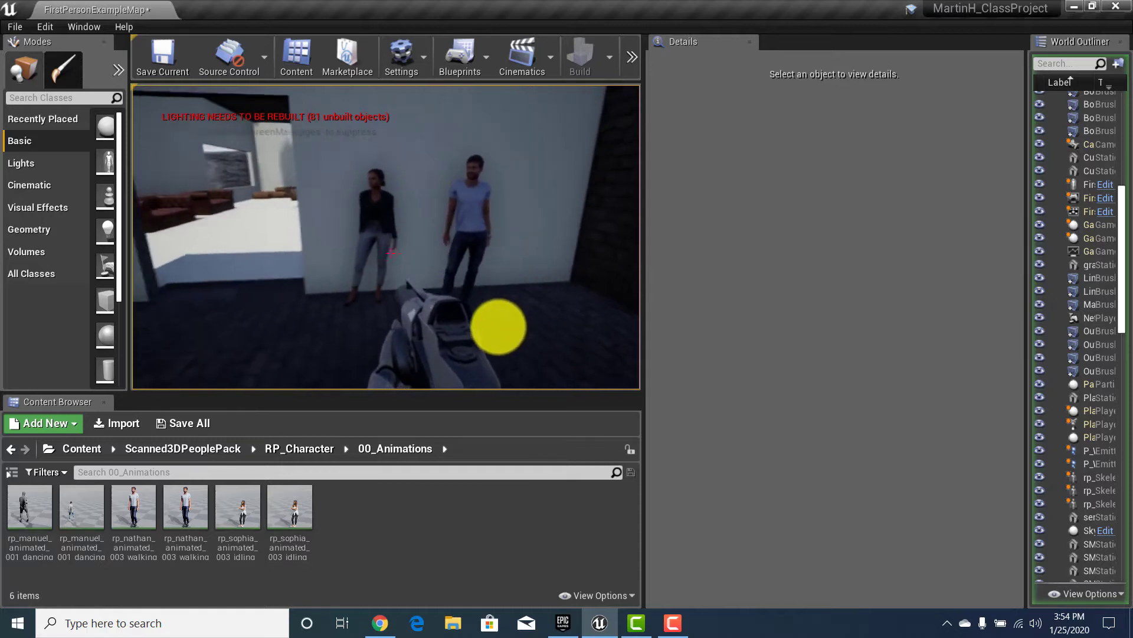
key(s)
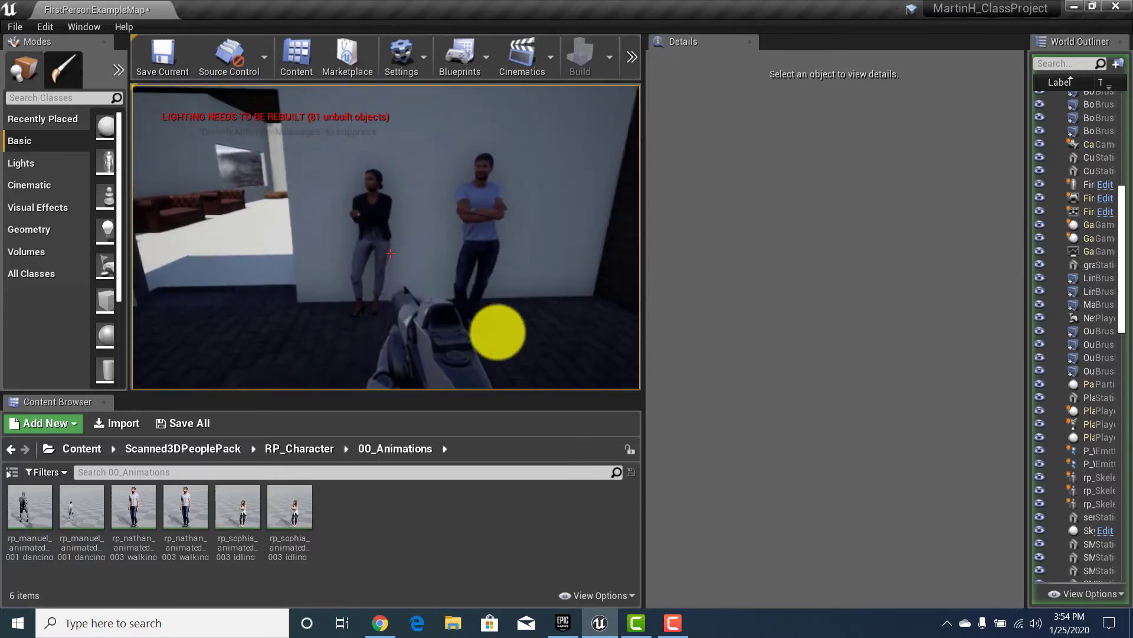
click(498, 332)
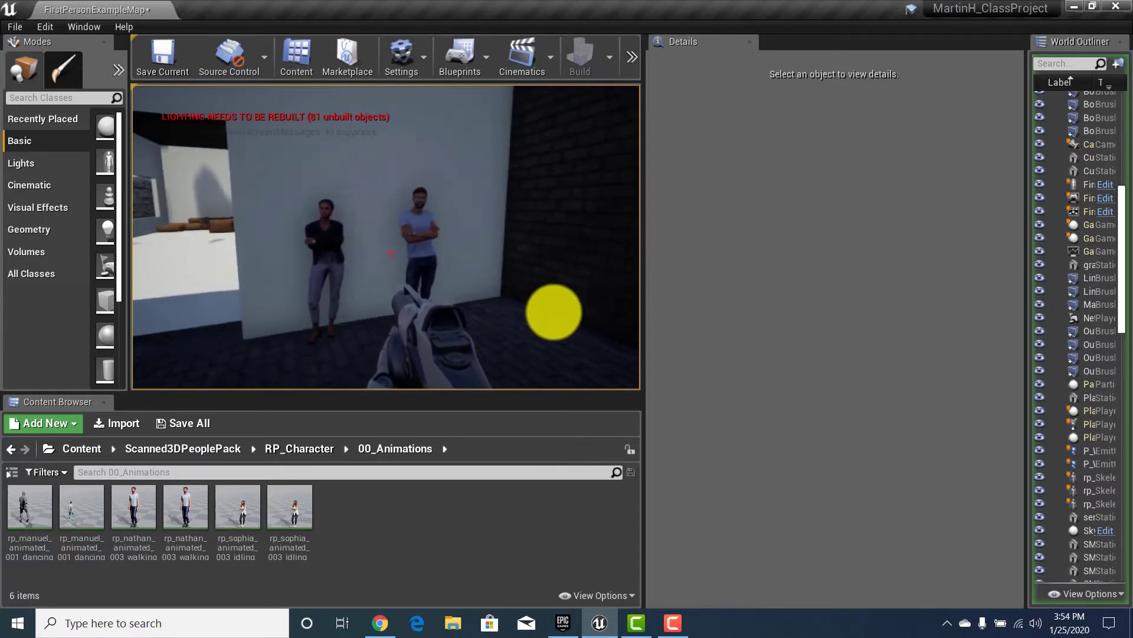
click(553, 311)
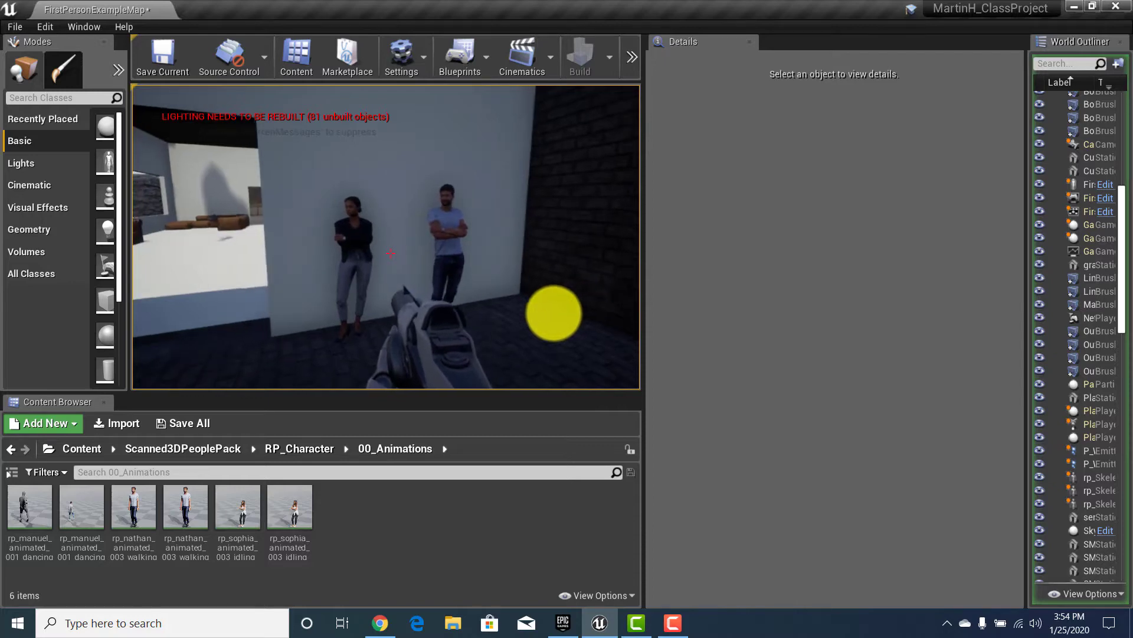
key(Escape)
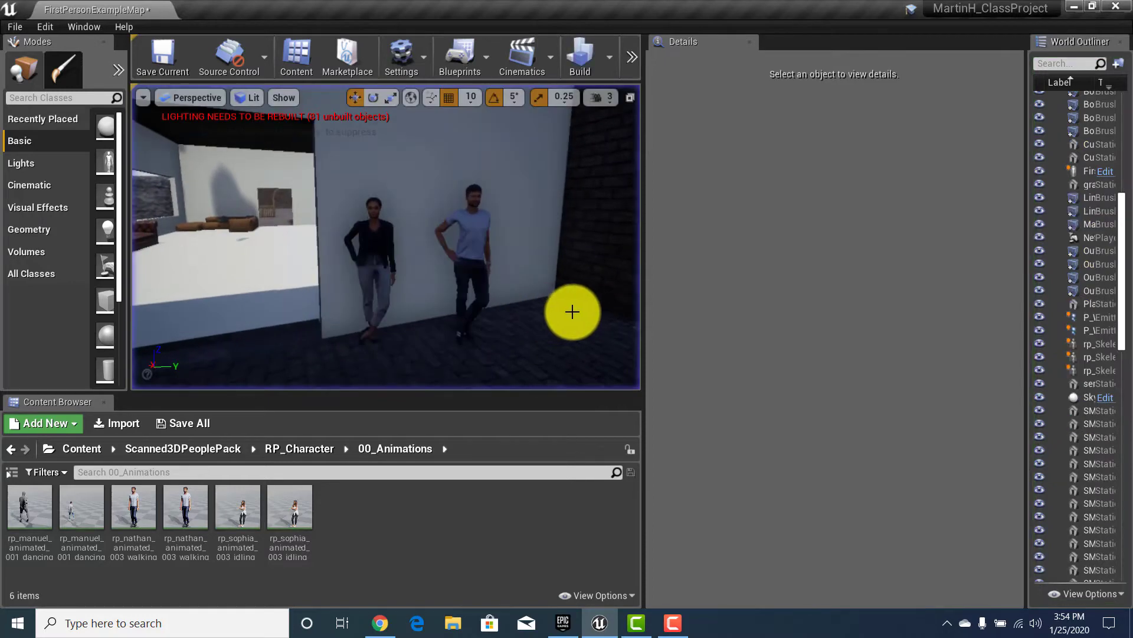
Step: Move the woman character from the entrance wall out to the wooden structure, at about X -440 and Y 4260
click(391, 272)
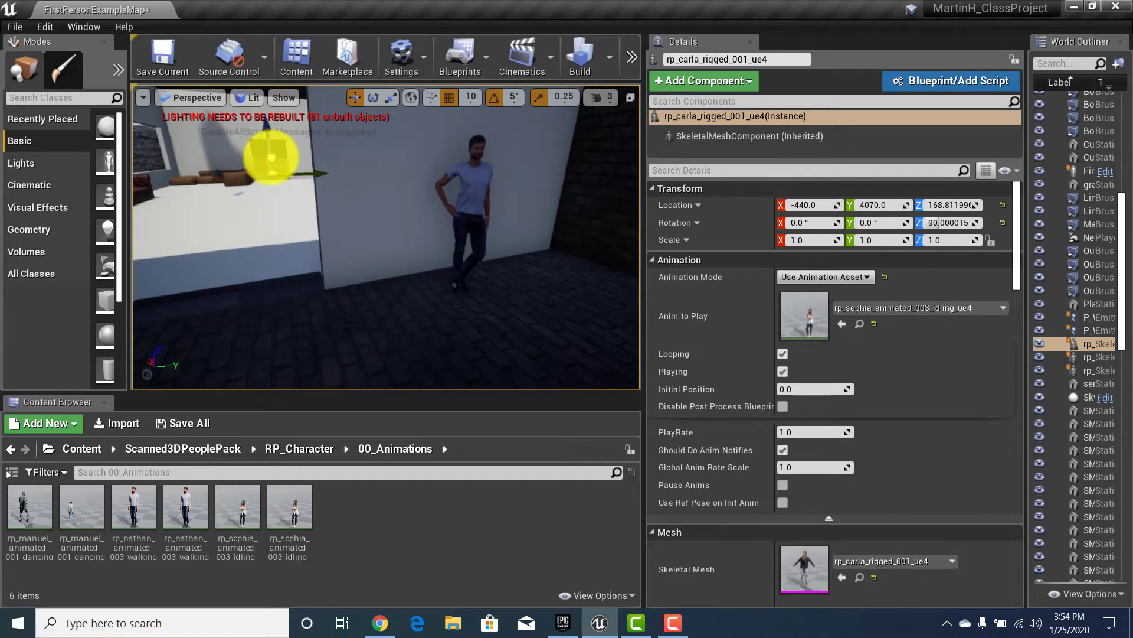
key(w)
right_drag(283, 196, 291, 231)
drag(343, 308, 229, 286)
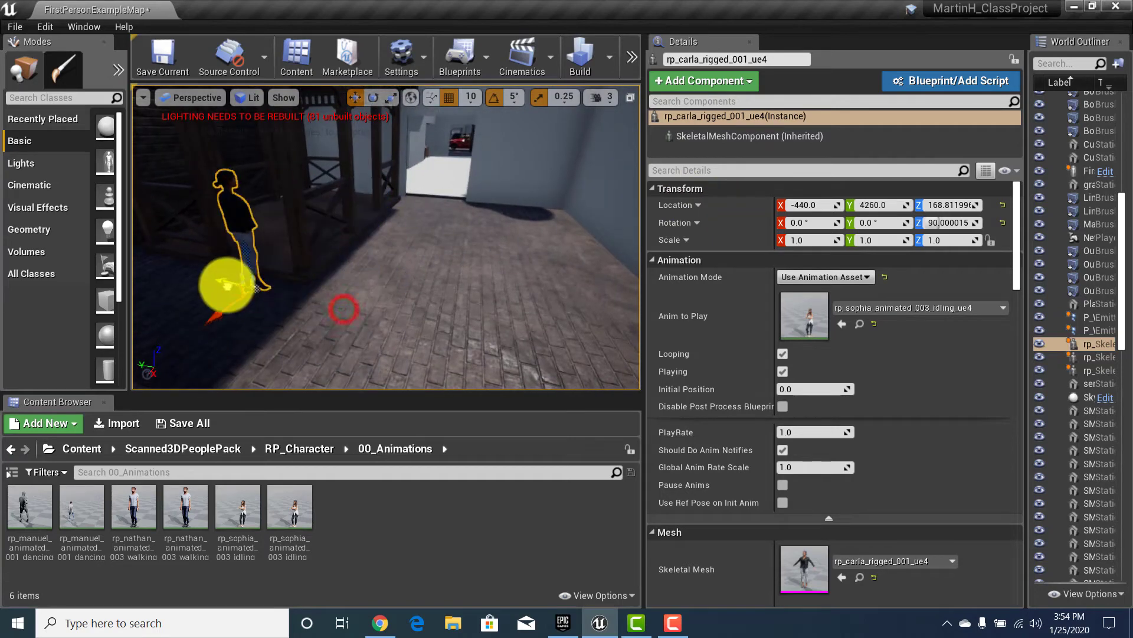
Step: Rotate the woman character to 160 degrees about Z and shift her to about X -340 and Y 4490
right_drag(247, 295, 138, 300)
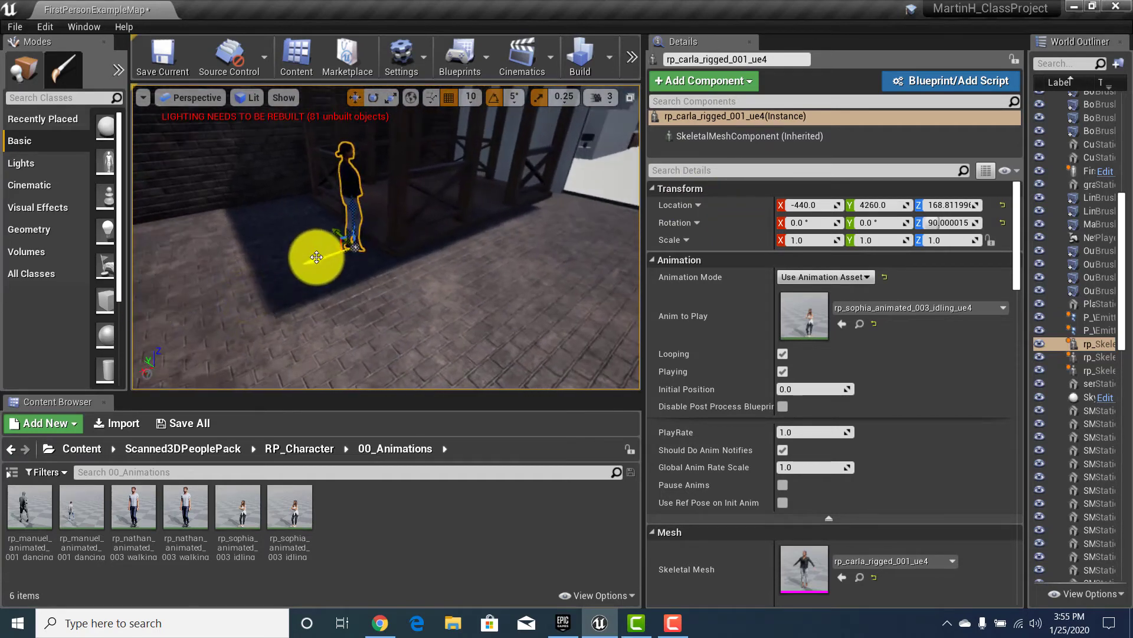
right_drag(324, 278, 236, 278)
key(e)
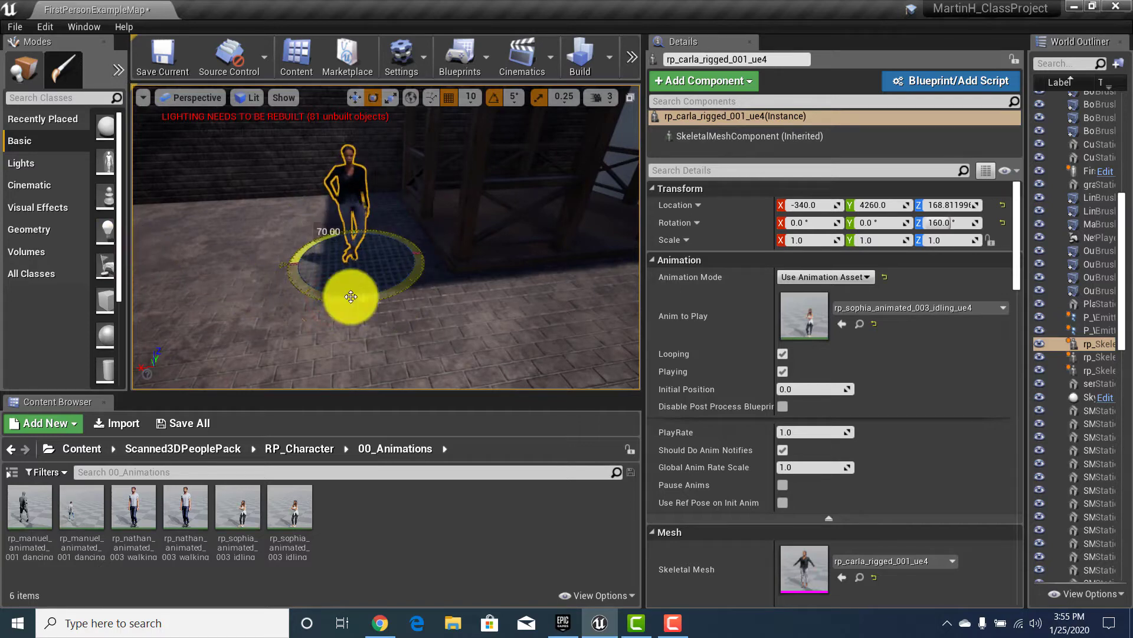
right_drag(407, 314, 405, 375)
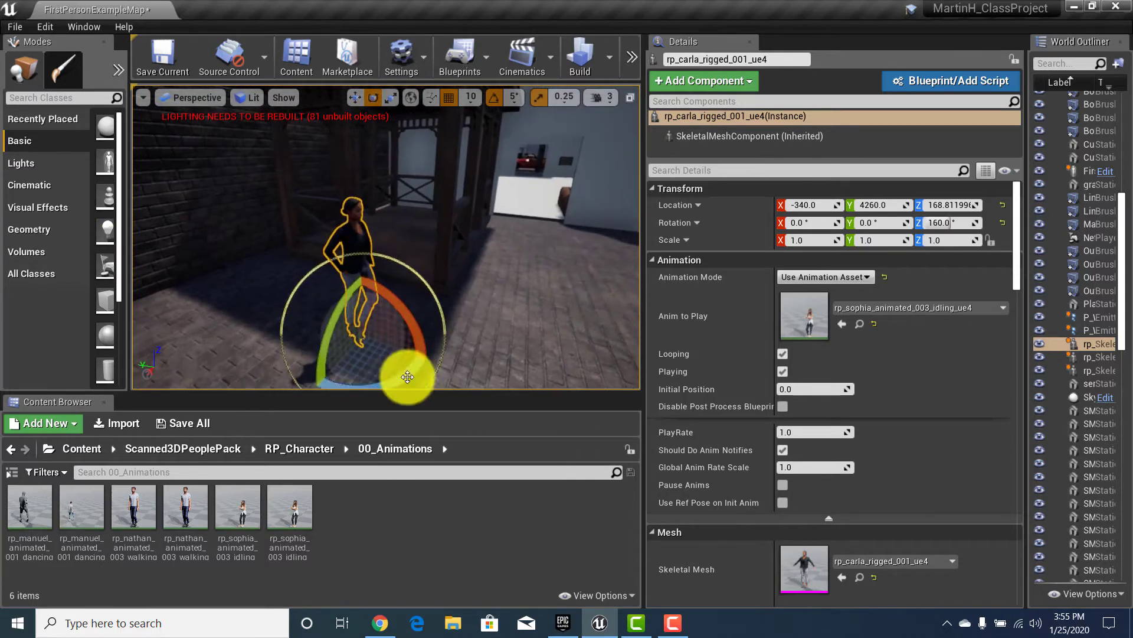
key(r)
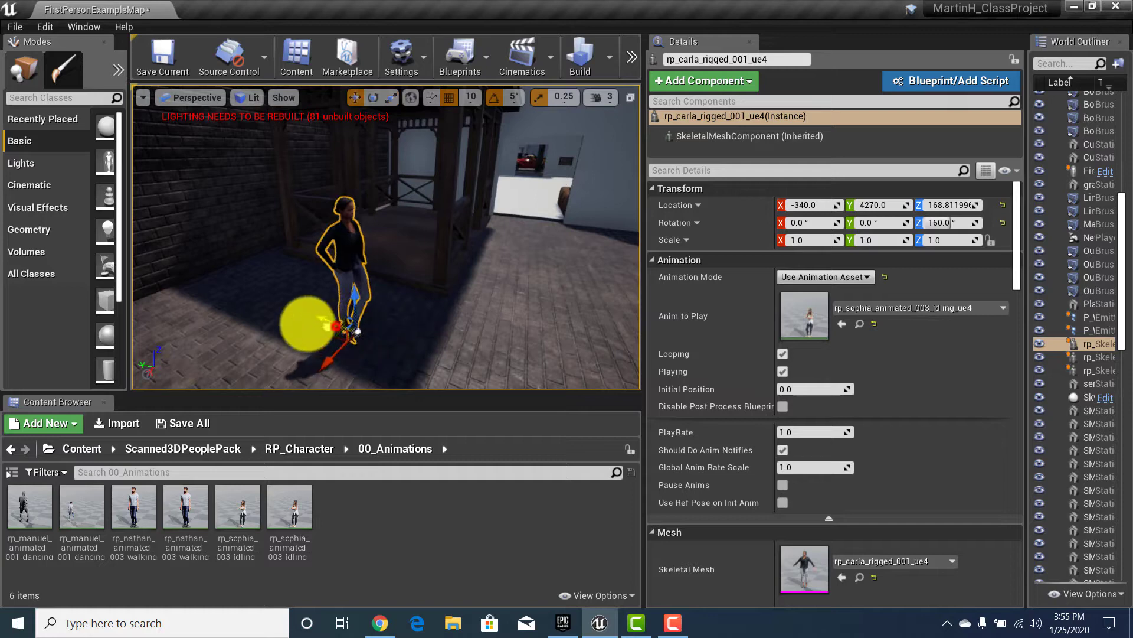
drag(308, 324, 229, 295)
Step: Raise the subtractive box brush that forms the TV niche to Z 305 so its floor edge is smooth
right_drag(352, 293, 180, 282)
right_drag(459, 339, 21, 316)
key(w)
right_drag(18, 316, 635, 239)
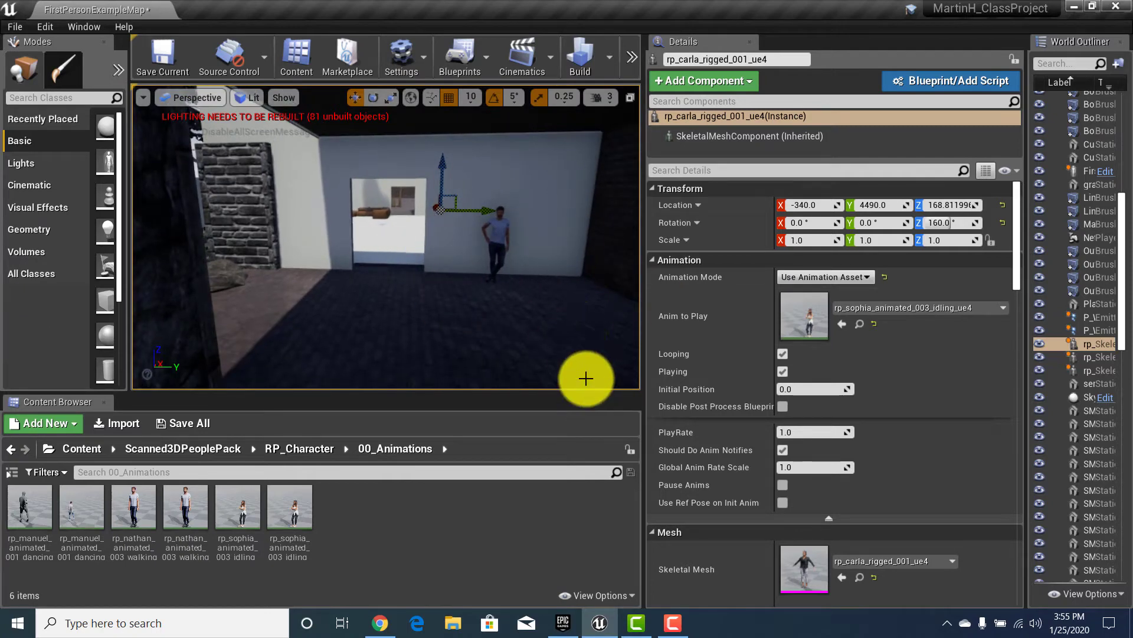
right_drag(377, 303, 493, 334)
right_drag(390, 290, 337, 300)
right_drag(178, 300, 131, 291)
click(436, 279)
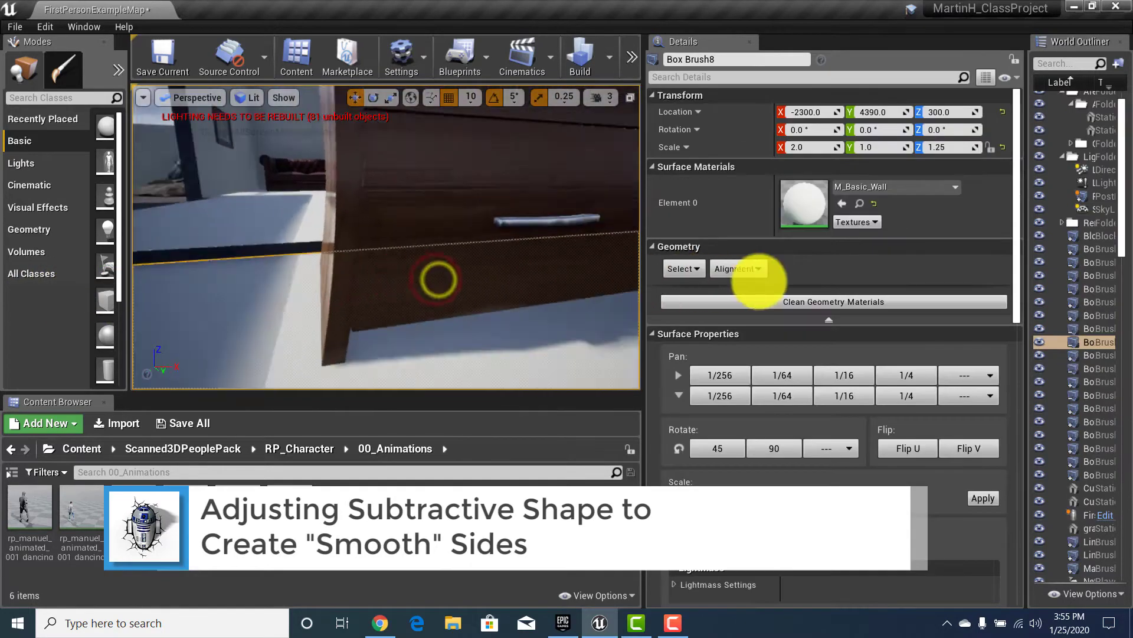
right_drag(675, 288, 359, 281)
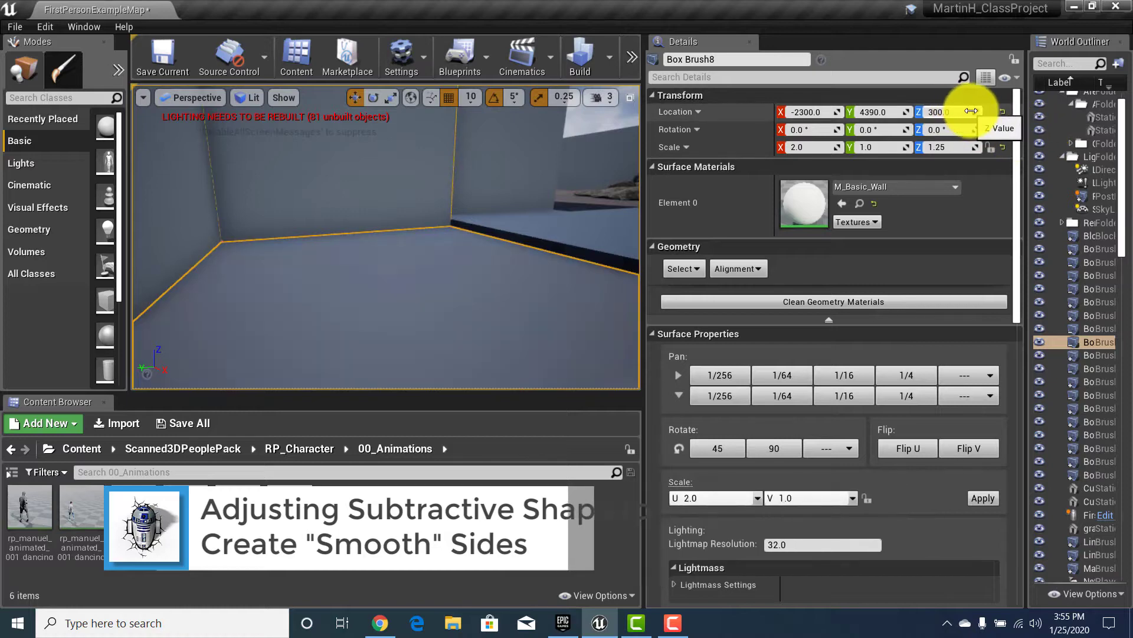
drag(971, 111, 954, 111)
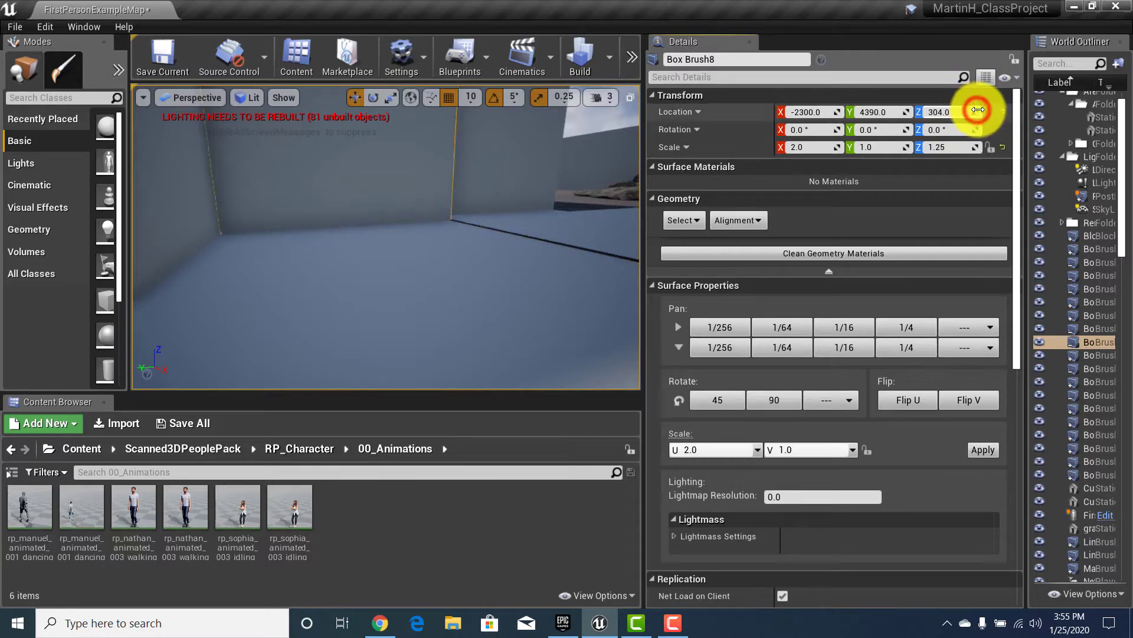
mouse_move(478, 195)
right_down()
mouse_move(574, 169)
mouse_move(258, 170)
mouse_move(3, 12)
mouse_move(127, 193)
mouse_move(243, 223)
mouse_move(50, 203)
mouse_move(480, 190)
mouse_move(493, 171)
mouse_move(496, 201)
right_up()
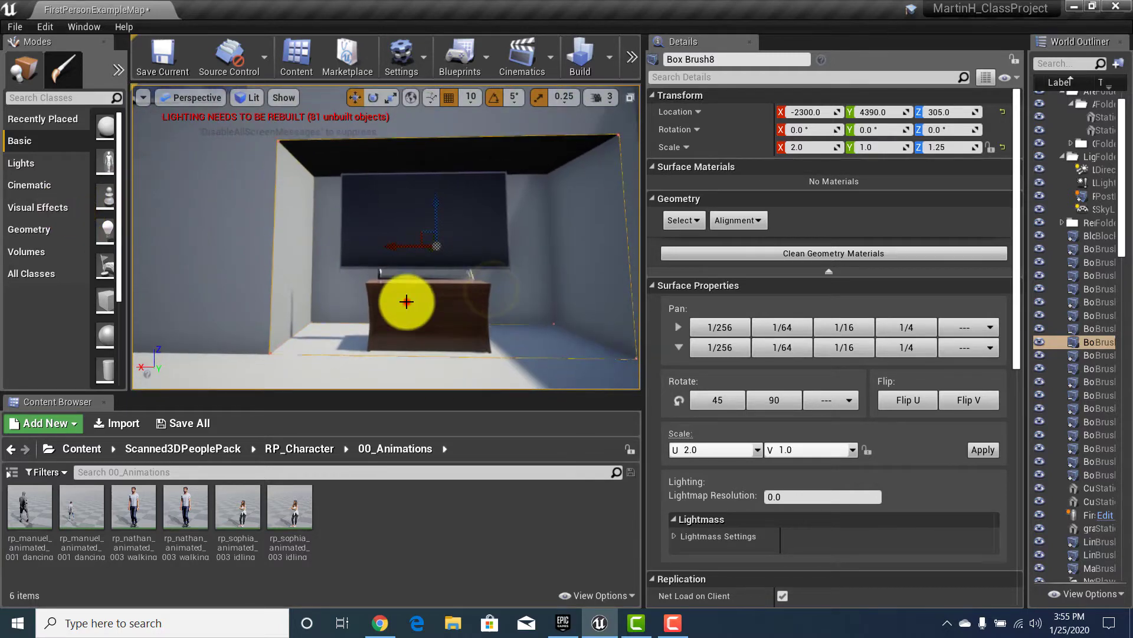
Step: Select the TV and the commode in the niche together and move them along X to -2300
click(406, 301)
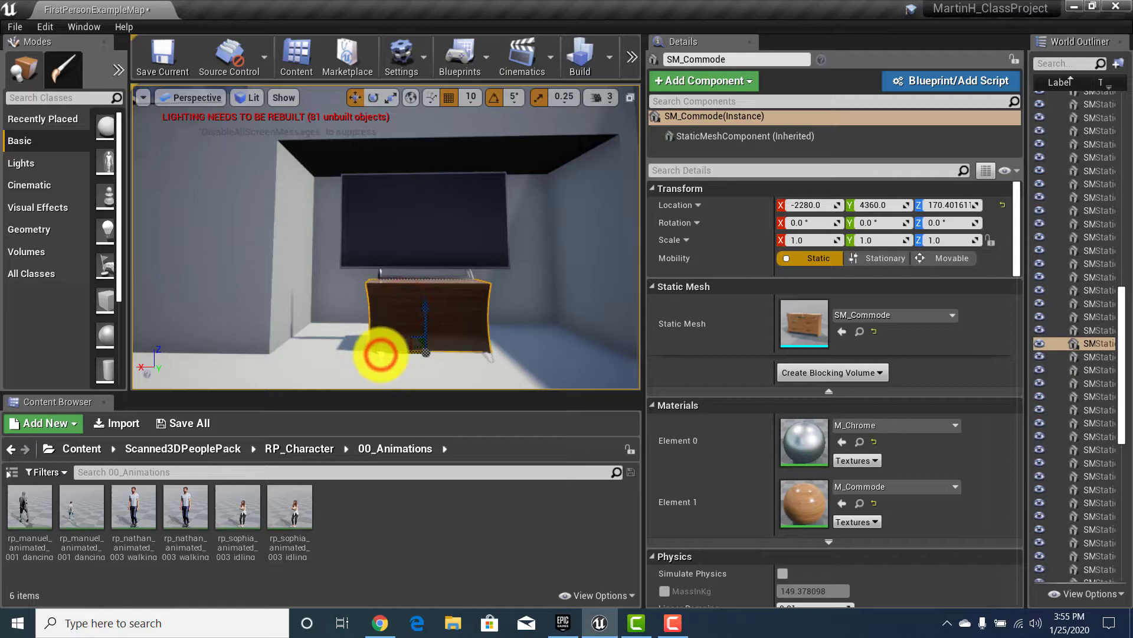
click(380, 354)
click(381, 224)
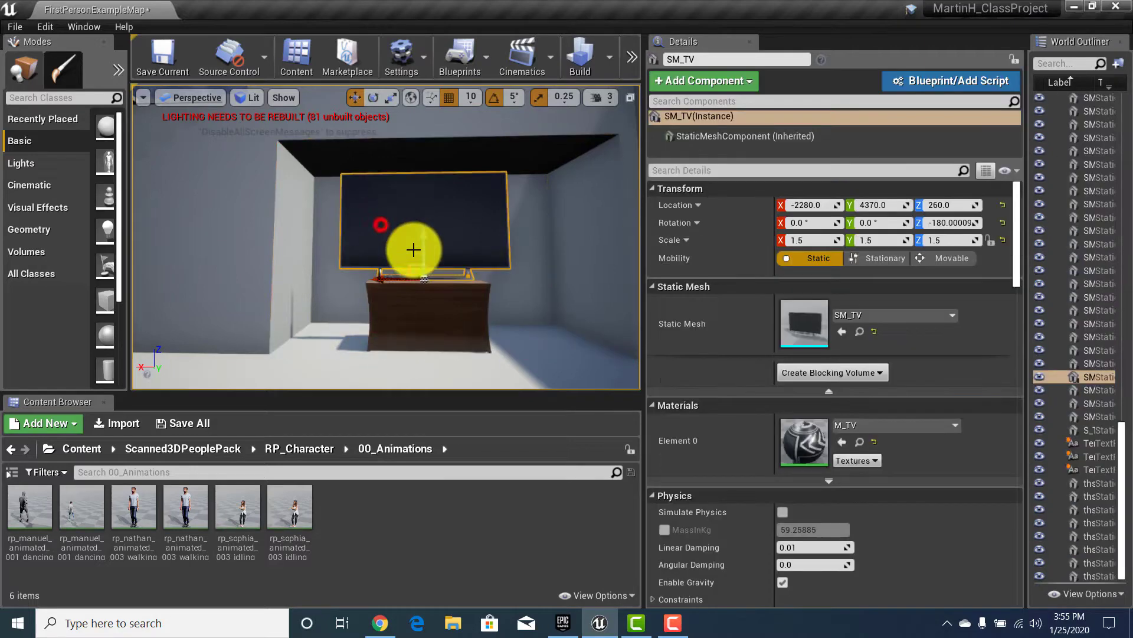
ctrl+click(416, 315)
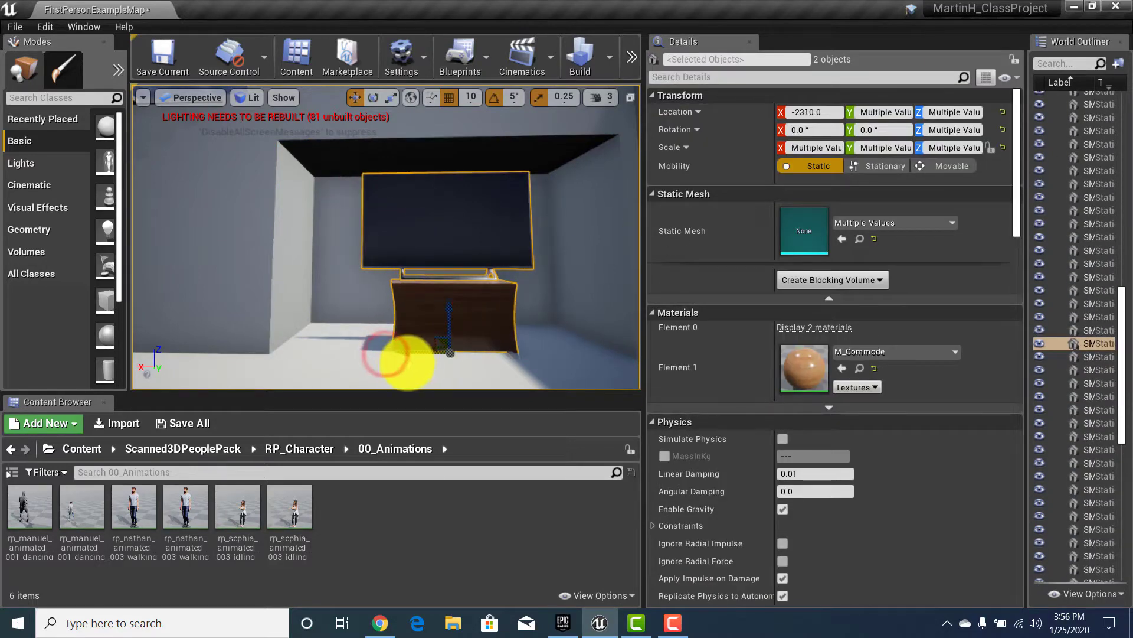
drag(420, 353, 332, 343)
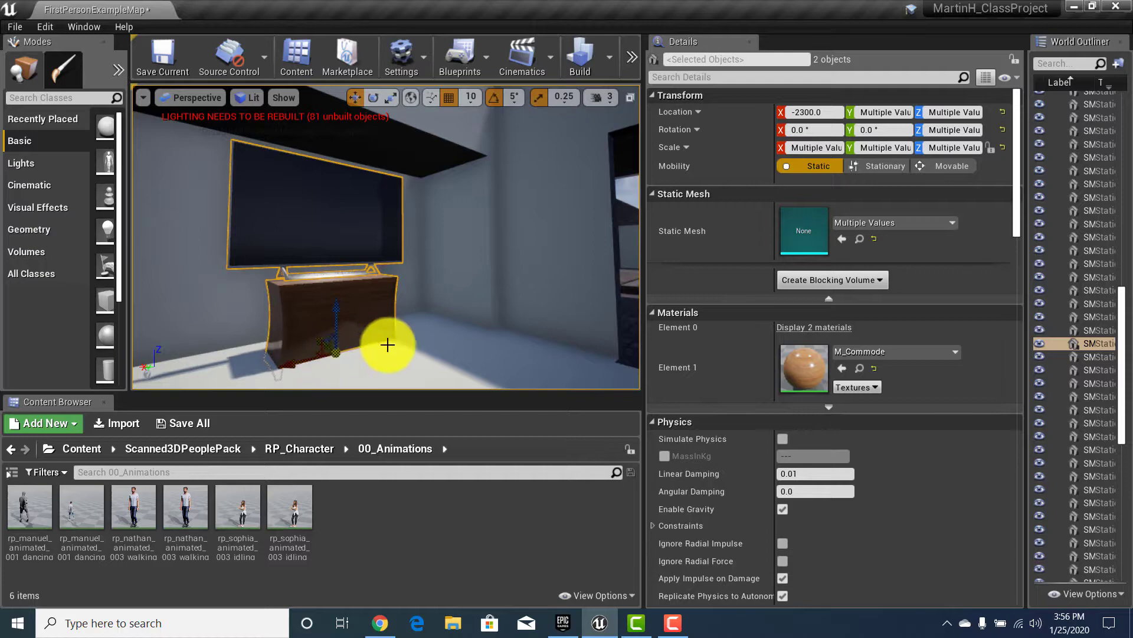
Step: Clear the material from the inner side face of the window opening beside the waterfall
drag(388, 345, 314, 358)
drag(385, 293, 291, 303)
drag(367, 260, 465, 303)
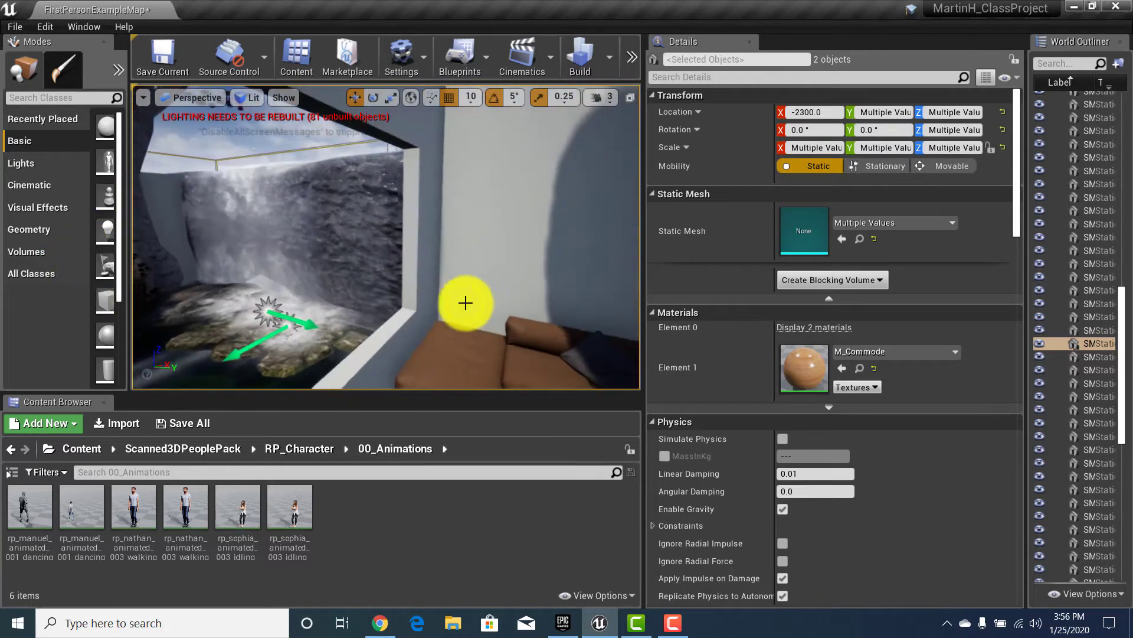
click(413, 264)
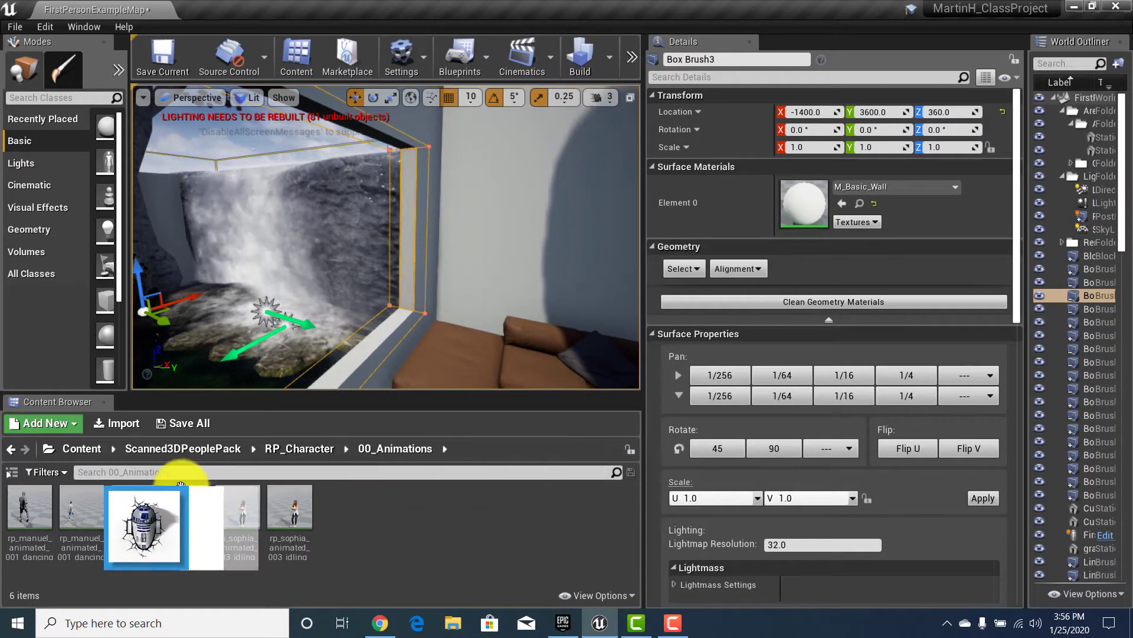
click(929, 185)
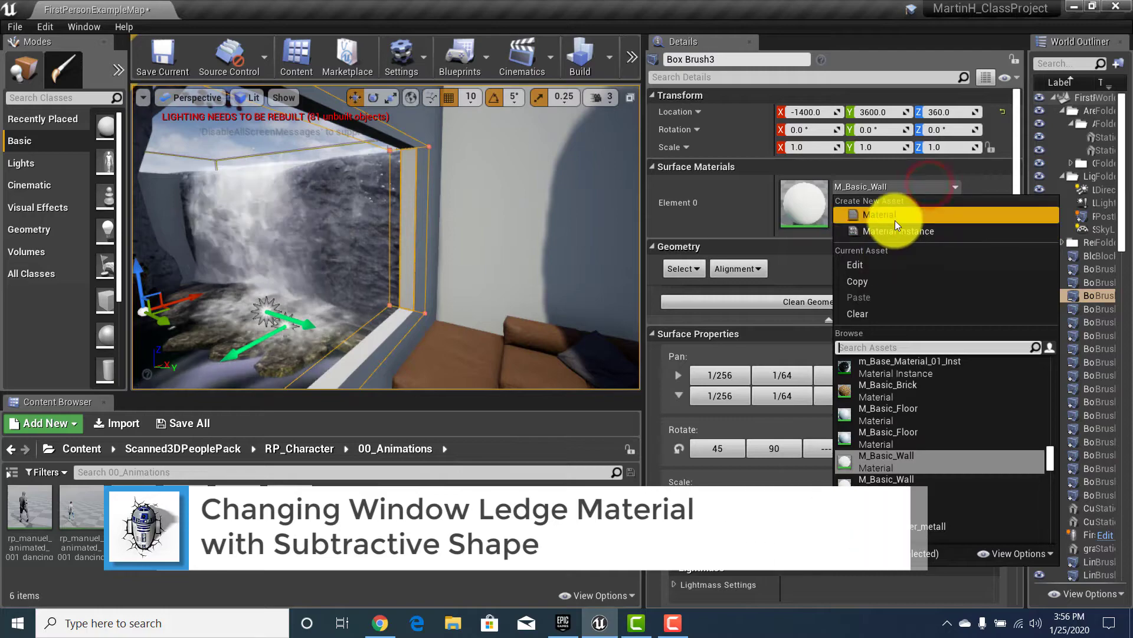
click(880, 314)
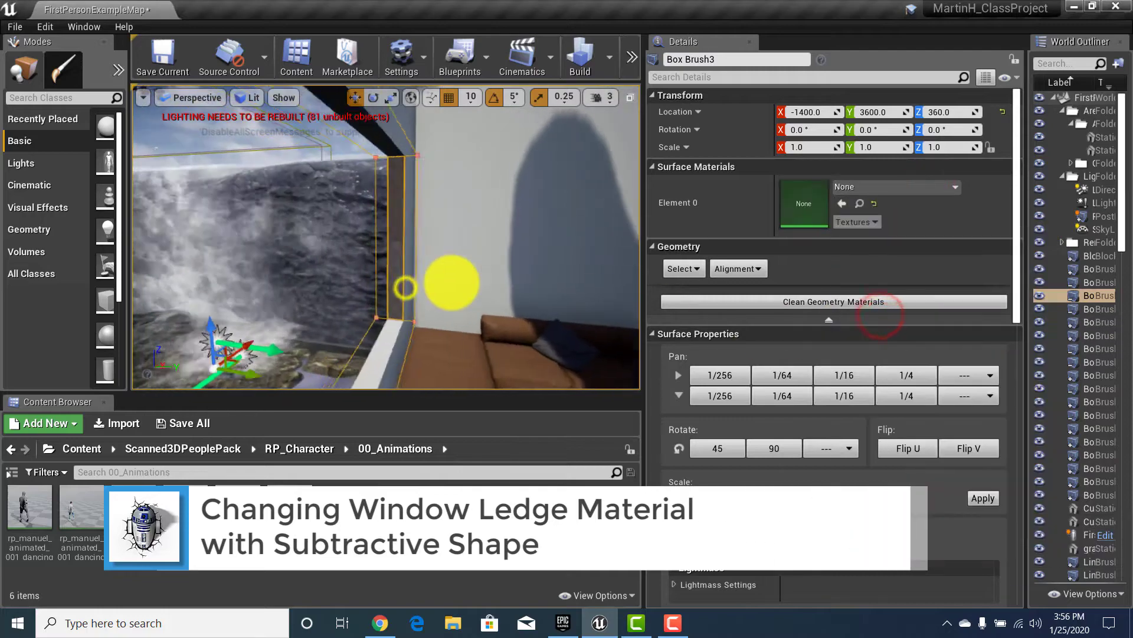
key(f)
right_drag(595, 299, 615, 225)
key(s)
Step: Search the materials for "basic" and assign M_Basic_Wall to the inner side face of the window opening
click(399, 137)
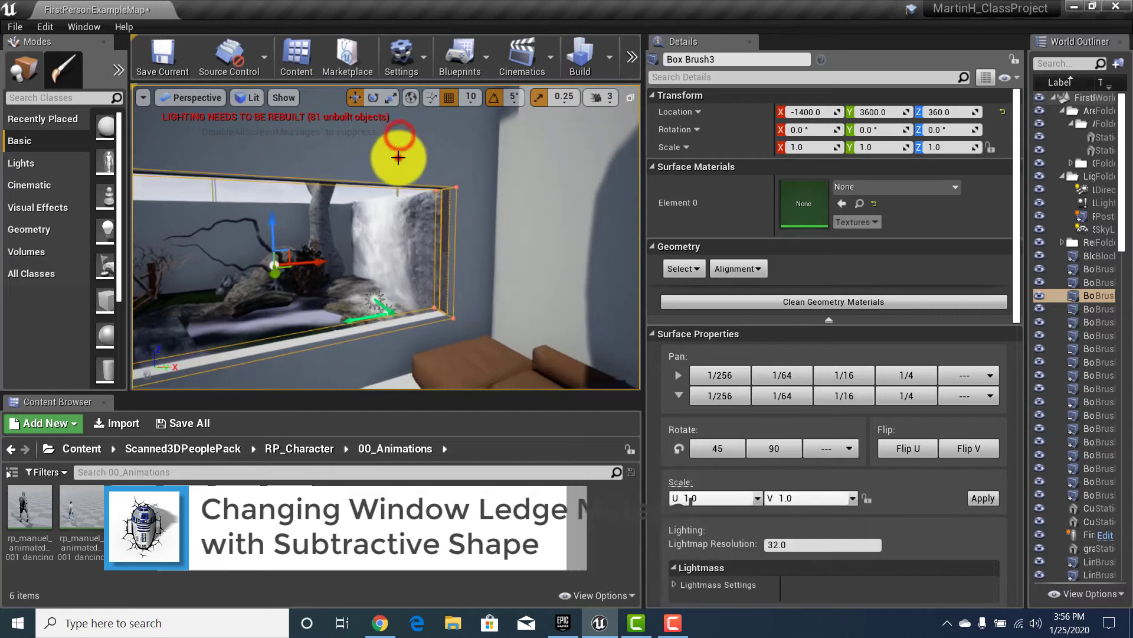
click(398, 159)
mouse_move(384, 201)
right_down()
mouse_move(375, 214)
mouse_move(435, 253)
mouse_move(430, 171)
mouse_move(331, 203)
mouse_move(152, 134)
mouse_move(354, 97)
mouse_move(332, 36)
mouse_move(488, 119)
mouse_move(535, 130)
right_up()
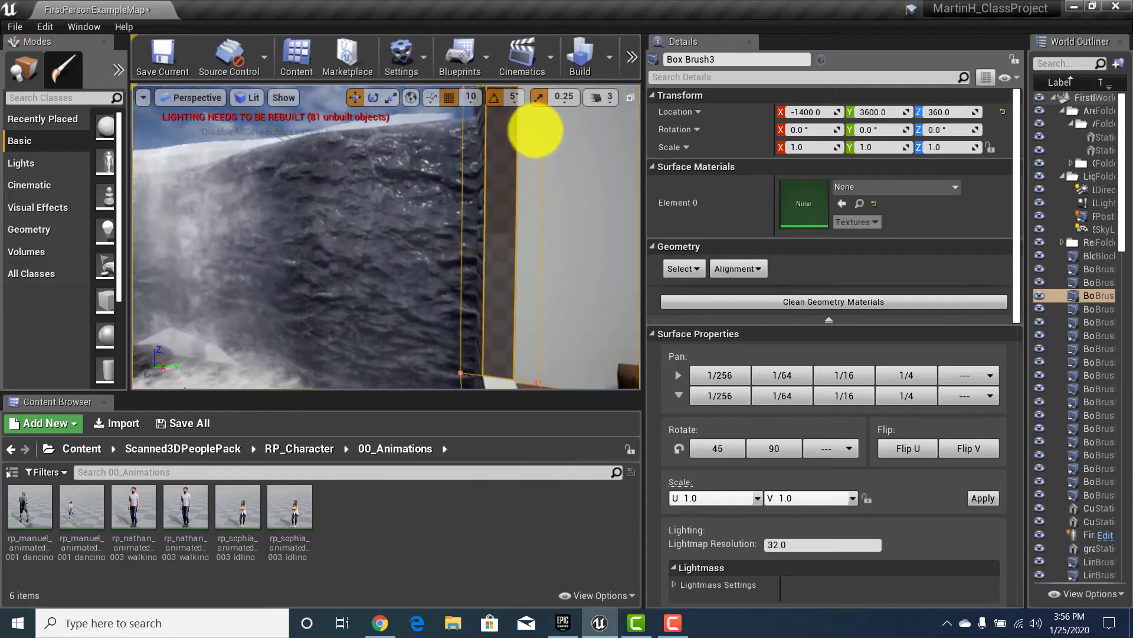
click(870, 186)
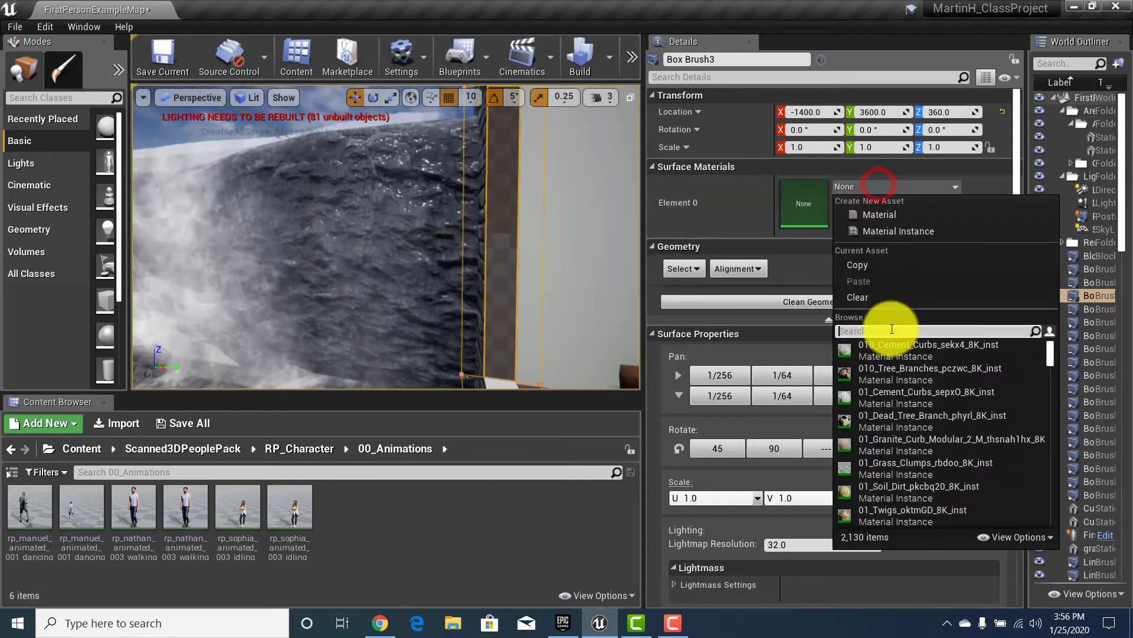
click(888, 333)
text(bas)
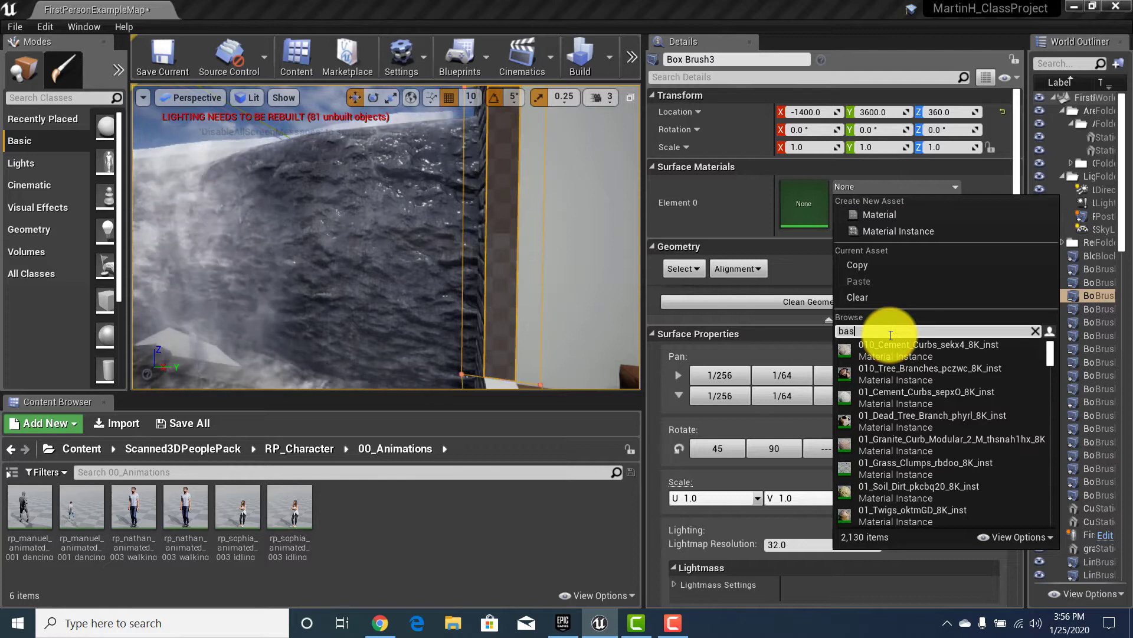
text(ic)
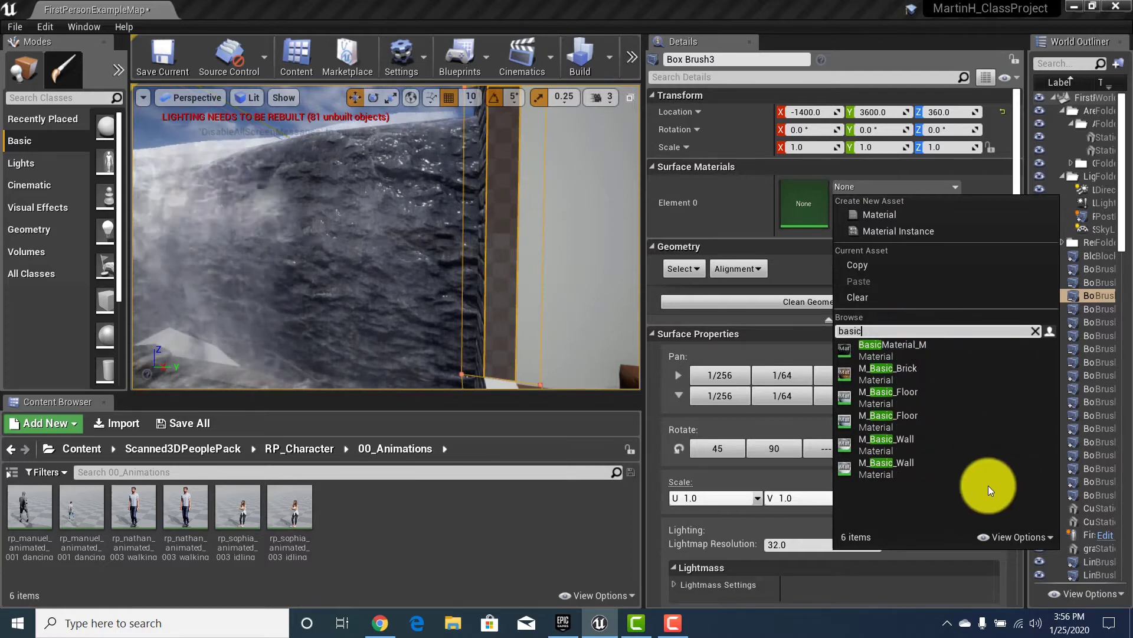
click(933, 438)
right_drag(574, 294, 767, 270)
right_drag(425, 234, 392, 235)
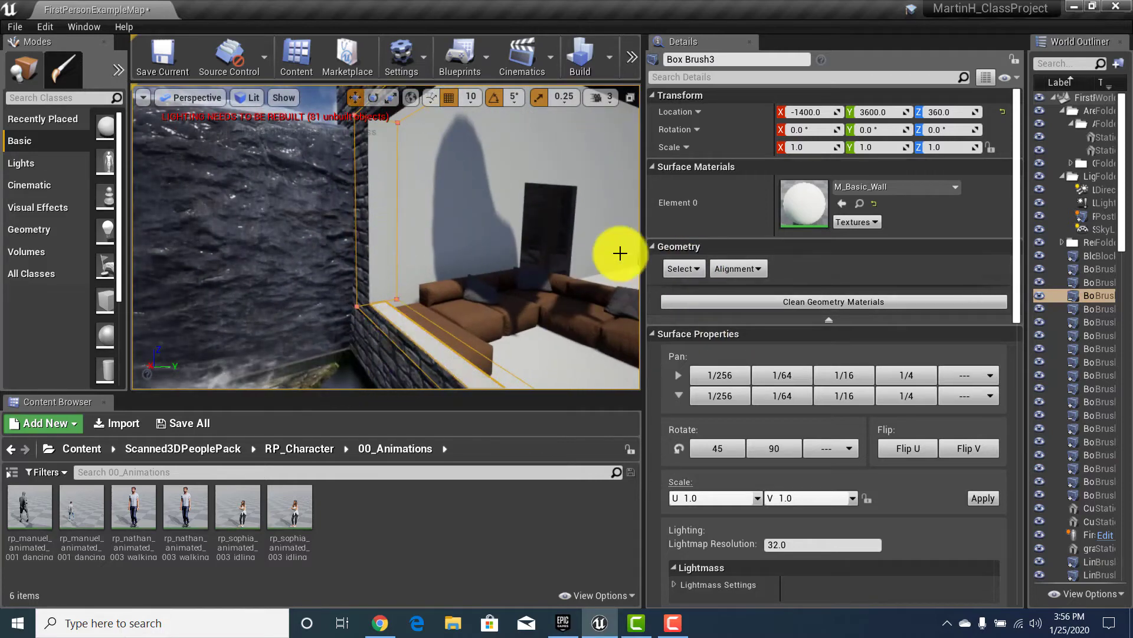
right_drag(531, 305, 508, 305)
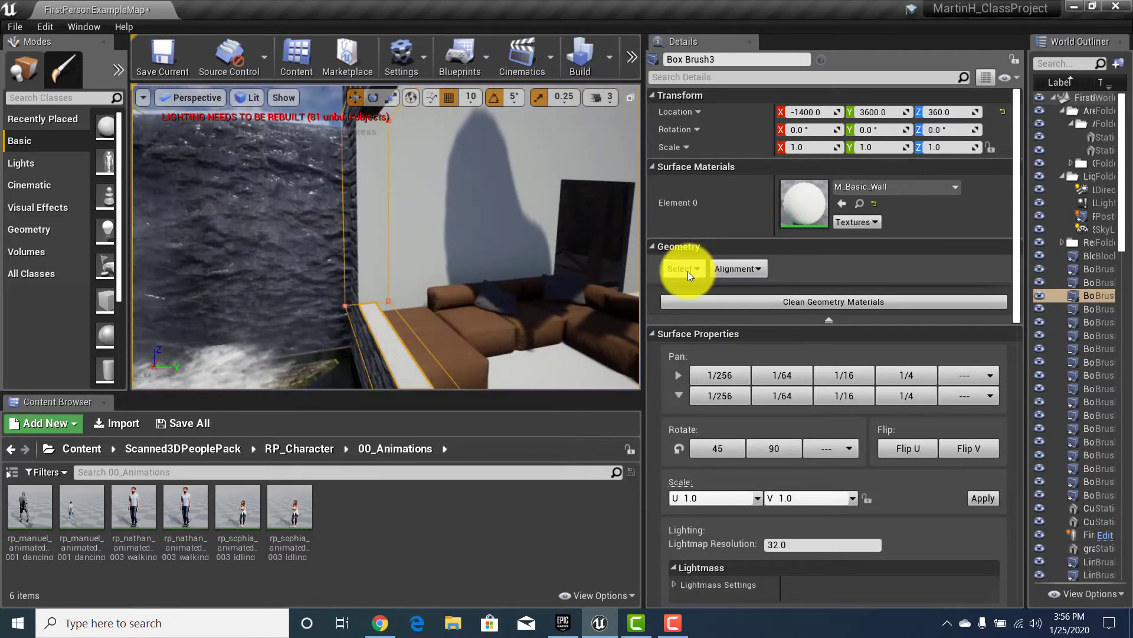
Step: Copy the material name M_Plains_StoneWall_Inst from the house's outer stone wall around the window opening
click(689, 271)
click(717, 286)
right_drag(480, 278, 467, 277)
right_drag(369, 356, 349, 356)
click(458, 140)
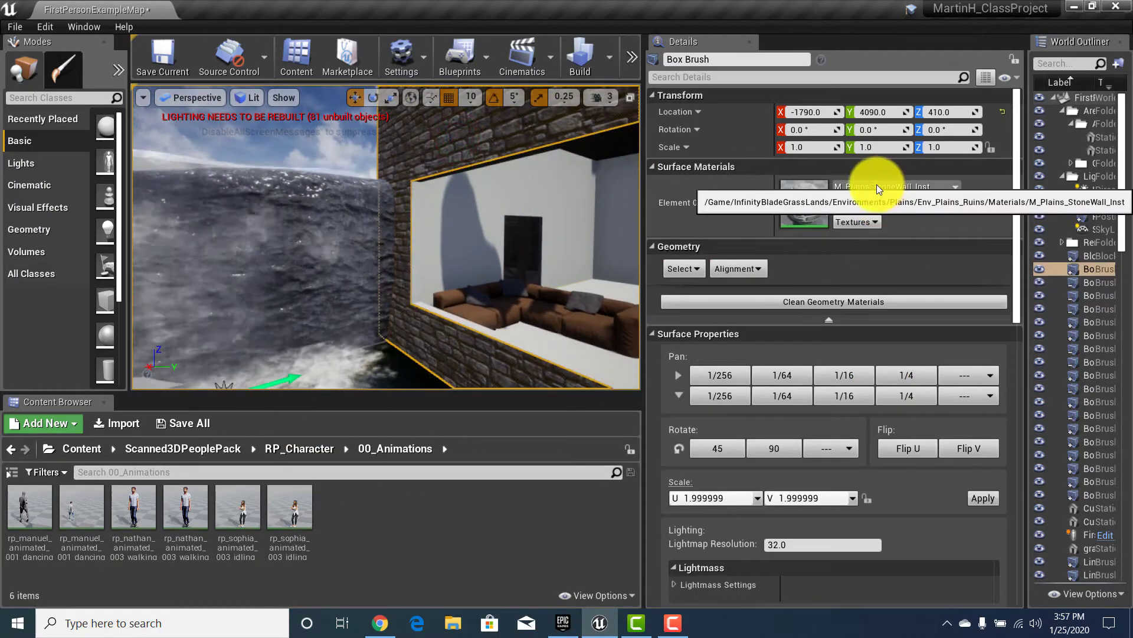
click(877, 187)
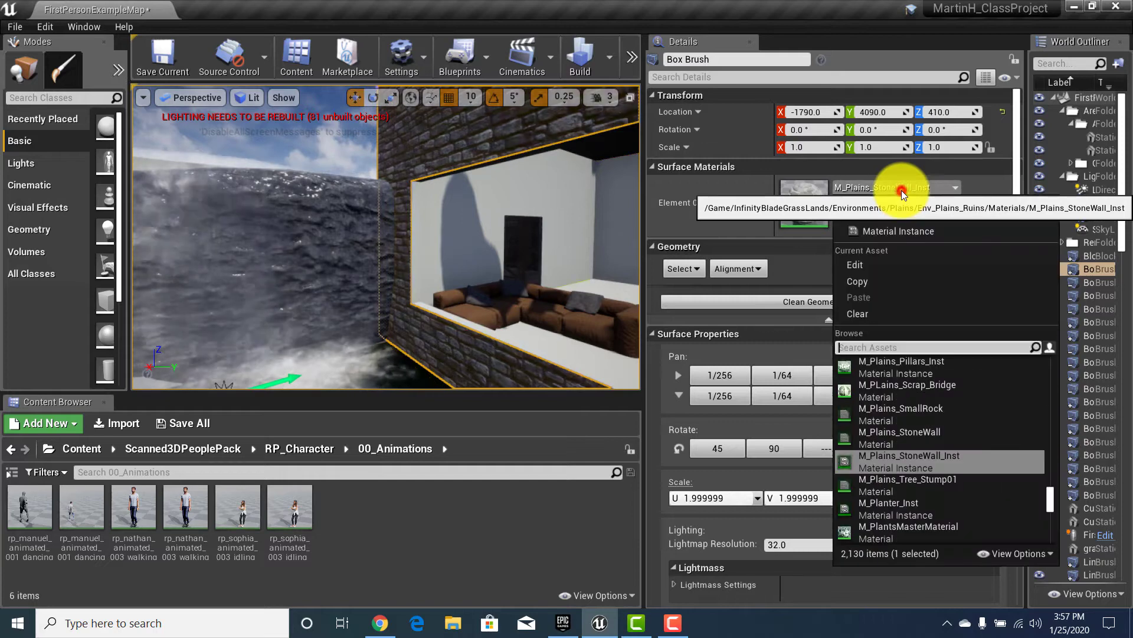
click(901, 456)
key(ctrl+c)
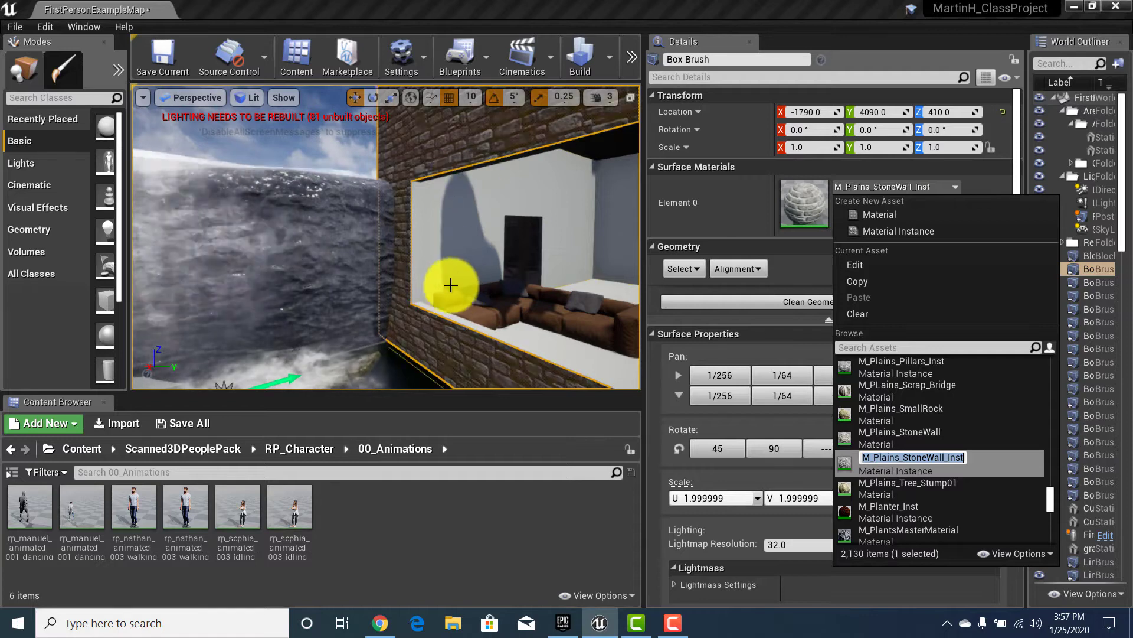
Step: Assign M_Plains_StoneWall_Inst to the inner side face of the window opening beside the waterfall
click(414, 267)
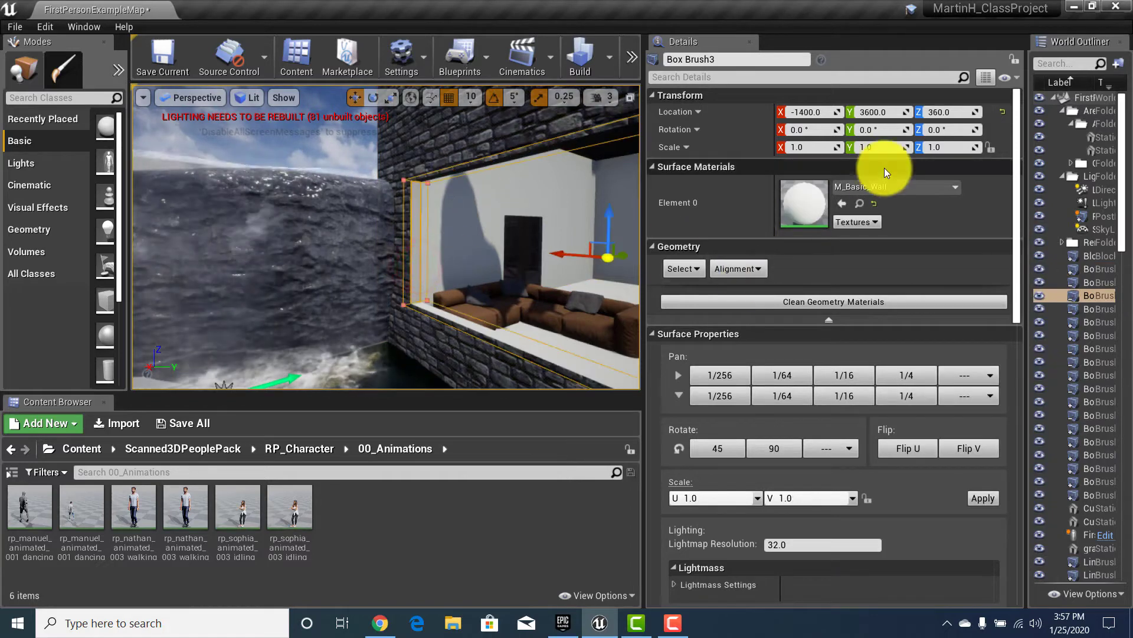
click(895, 187)
click(868, 349)
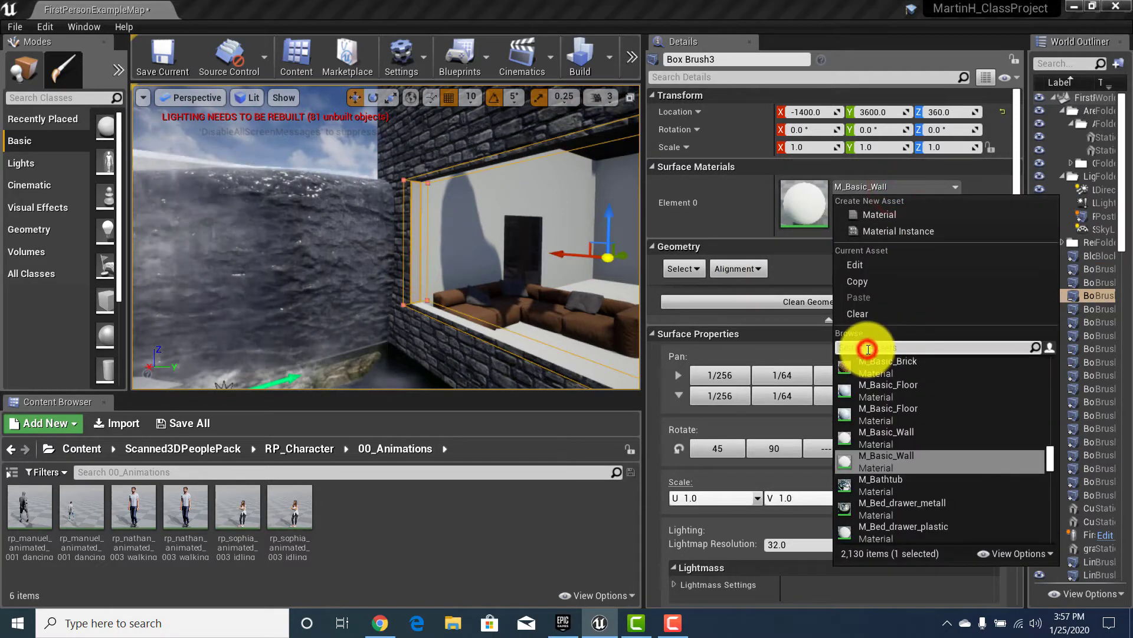
key(ctrl+v)
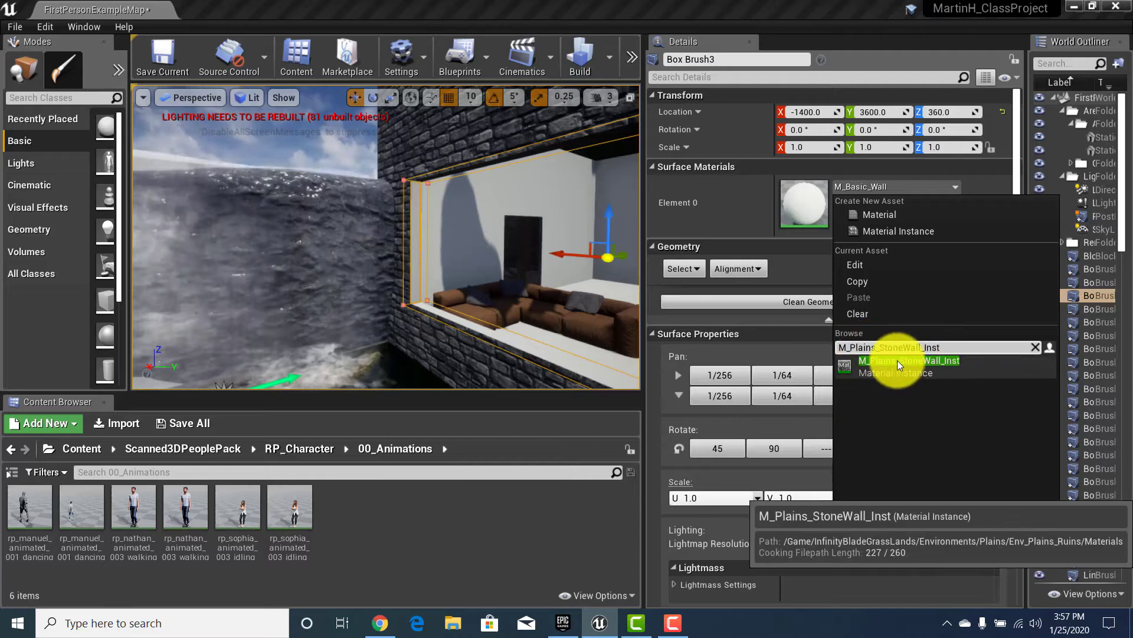
click(897, 360)
Step: Assign M_Plains_StoneWall_Inst to the ledge face along the bottom of the window opening
click(685, 269)
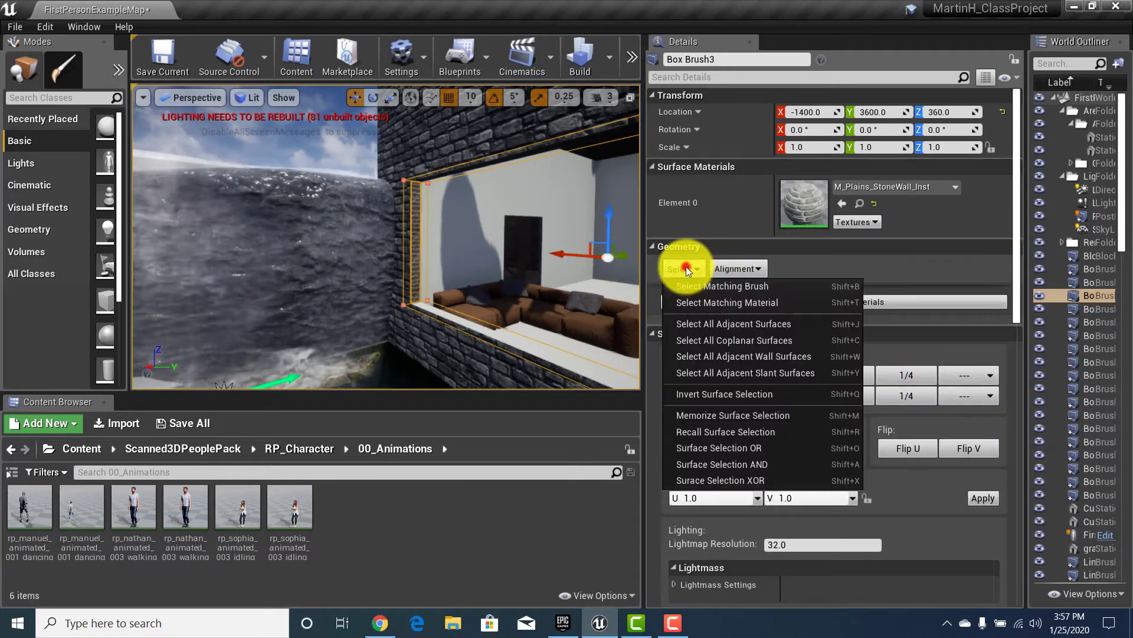
click(700, 286)
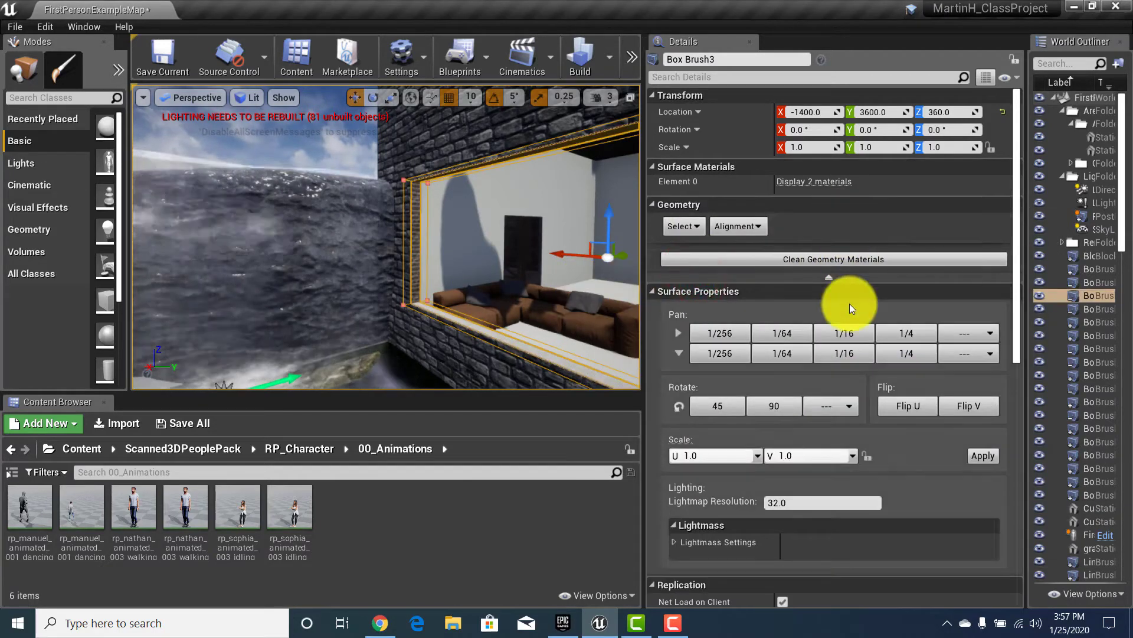
mouse_move(1018, 253)
mouse_down()
mouse_move(1018, 316)
mouse_move(1032, 315)
mouse_move(1020, 253)
mouse_up()
click(500, 335)
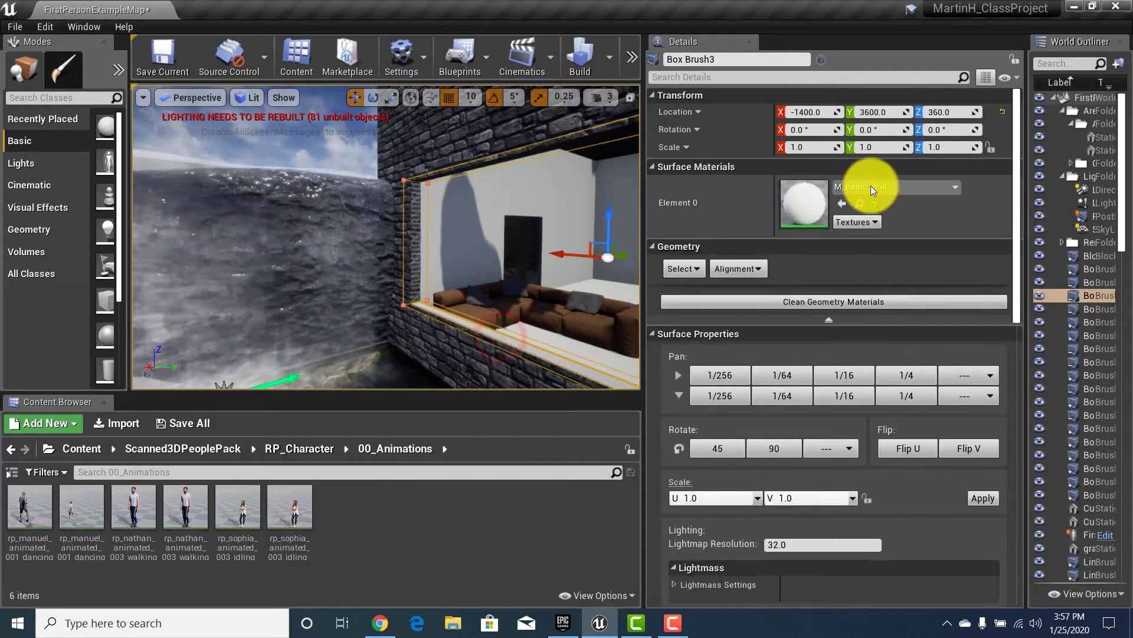
click(871, 187)
click(887, 347)
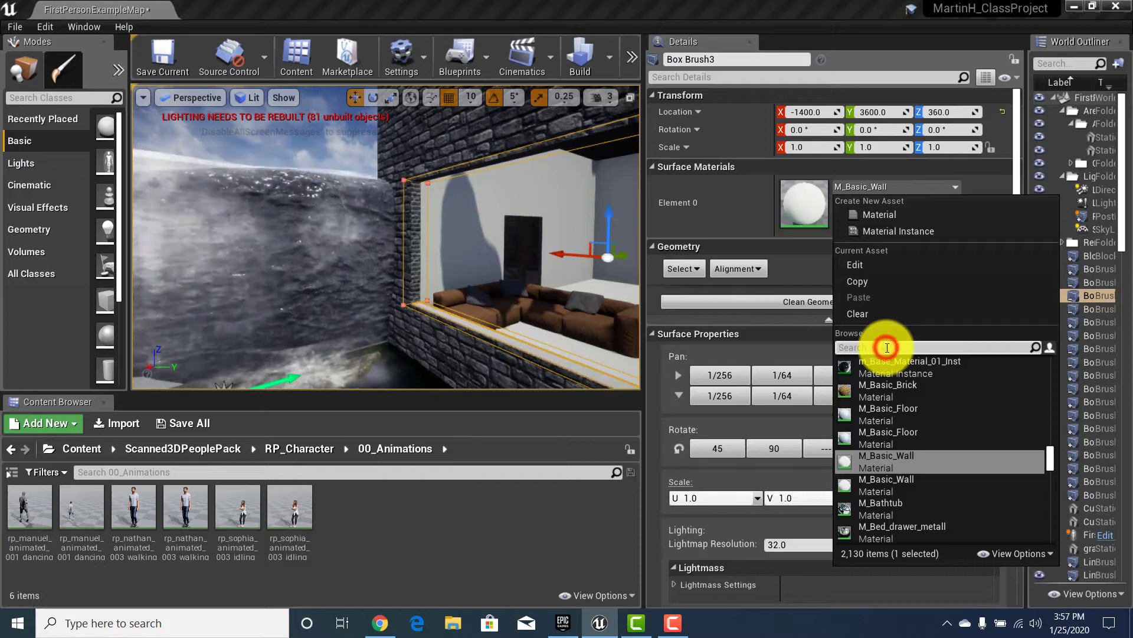
text(stonewall)
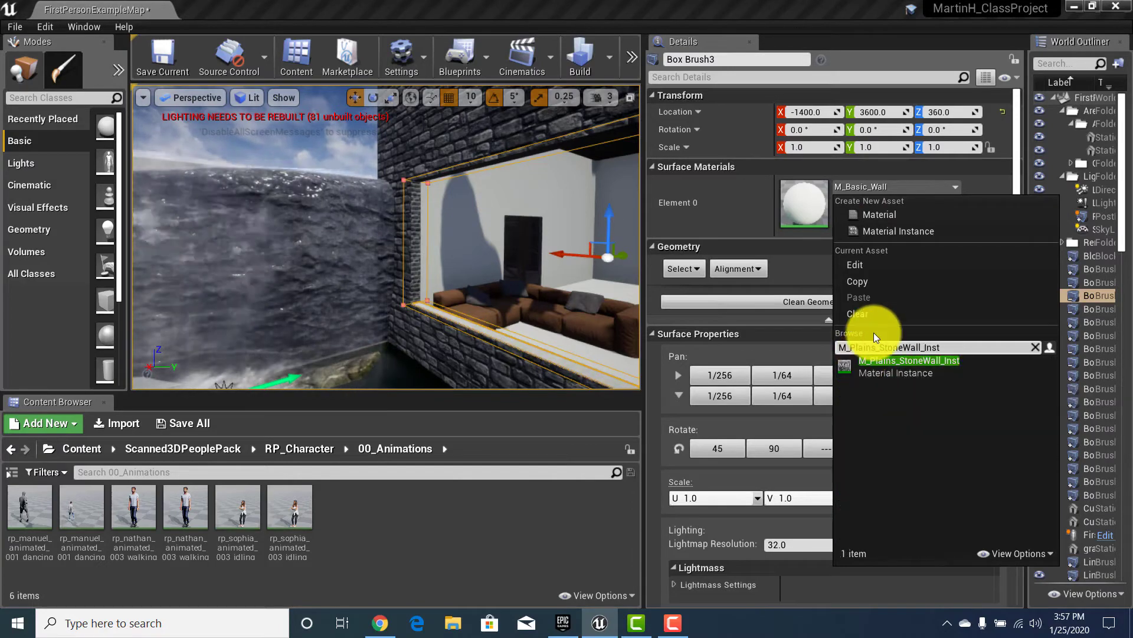
key(Return)
Step: Assign M_Plains_StoneWall_Inst to the opposite inner side face of the window opening, near the trees
right_drag(519, 263, 544, 261)
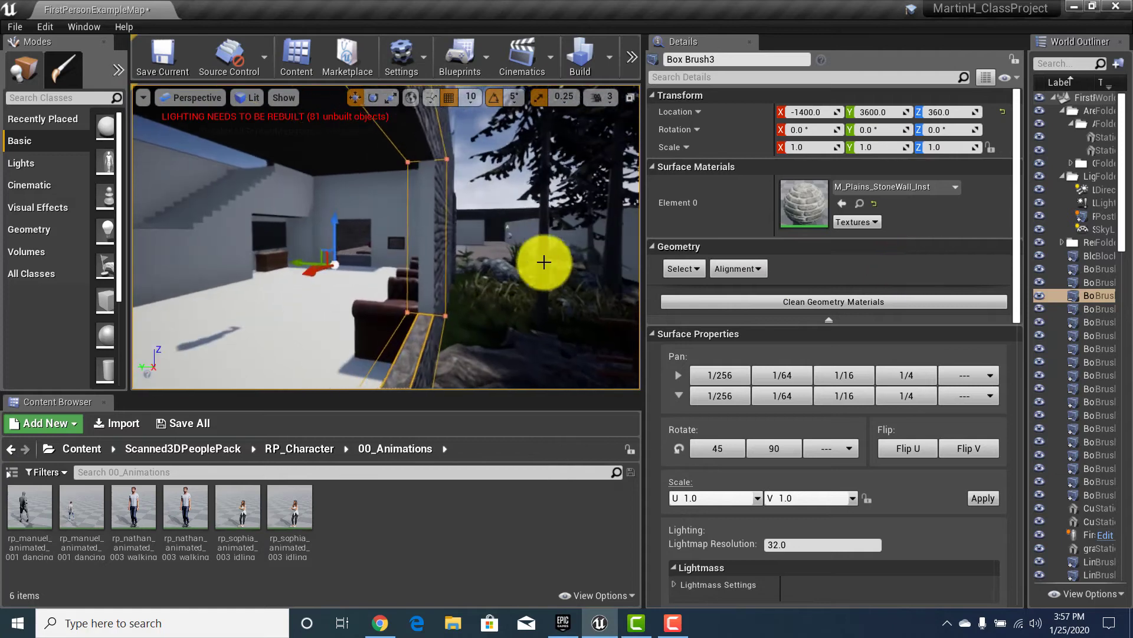
click(432, 263)
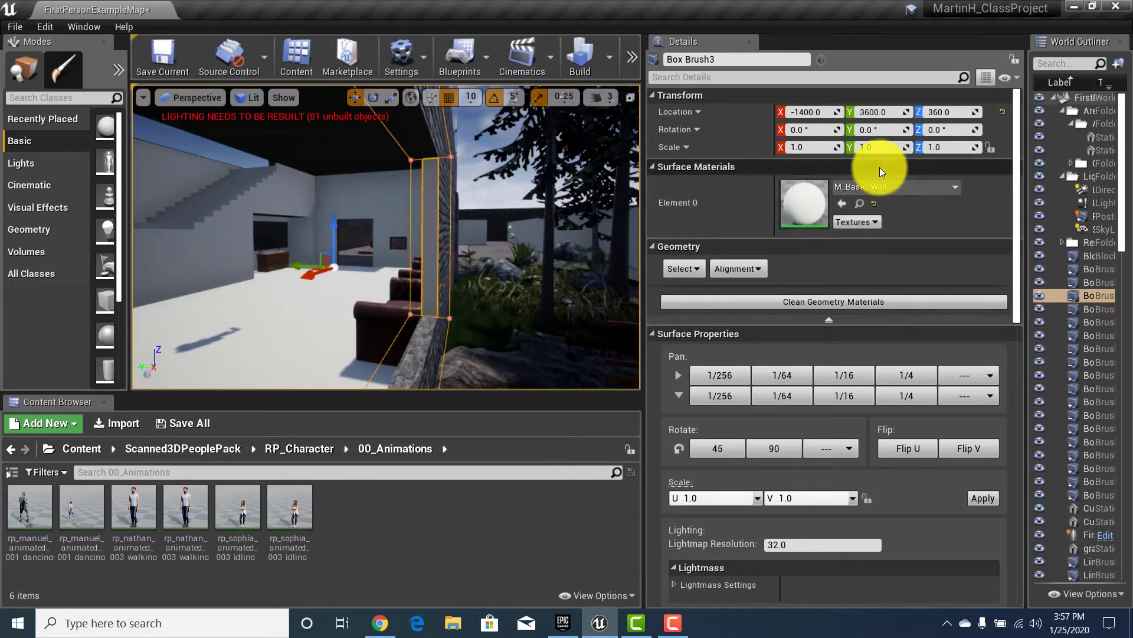
click(885, 187)
click(870, 349)
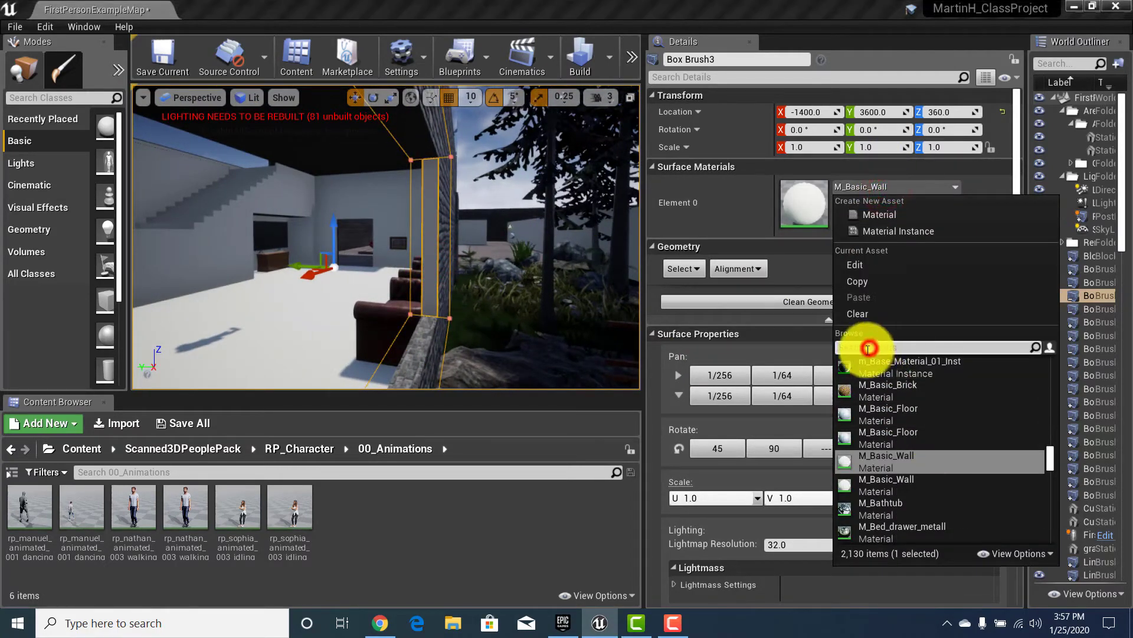
key(ctrl+v)
click(856, 363)
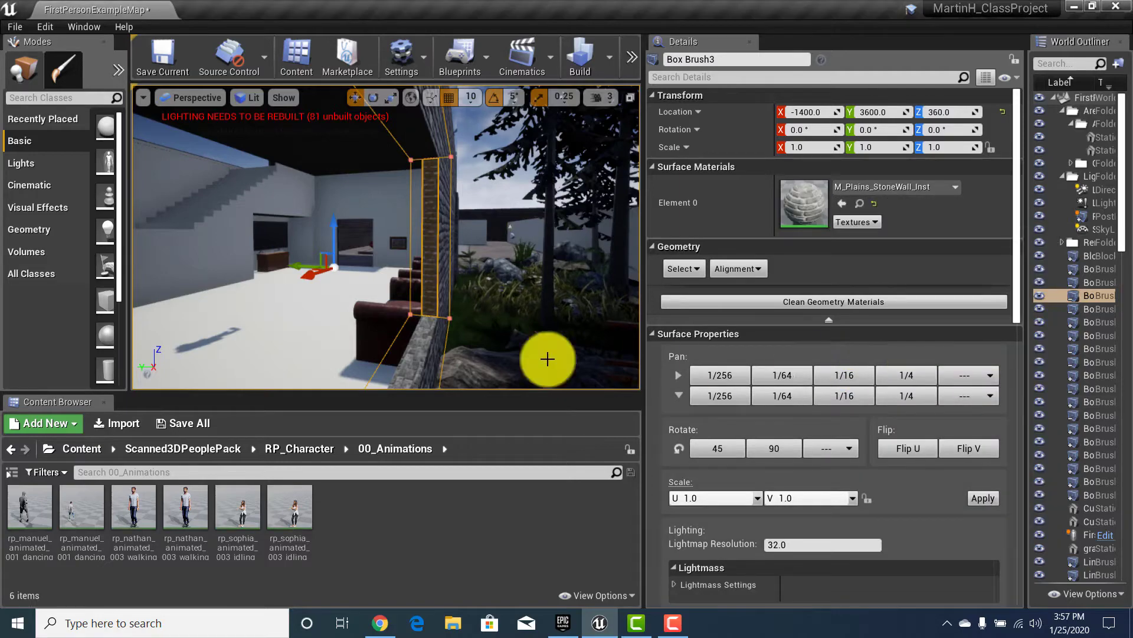
Step: Scale the stone texture on the window's side face beside the waterfall to U 2.0 and V 2.0
right_drag(364, 313, 431, 318)
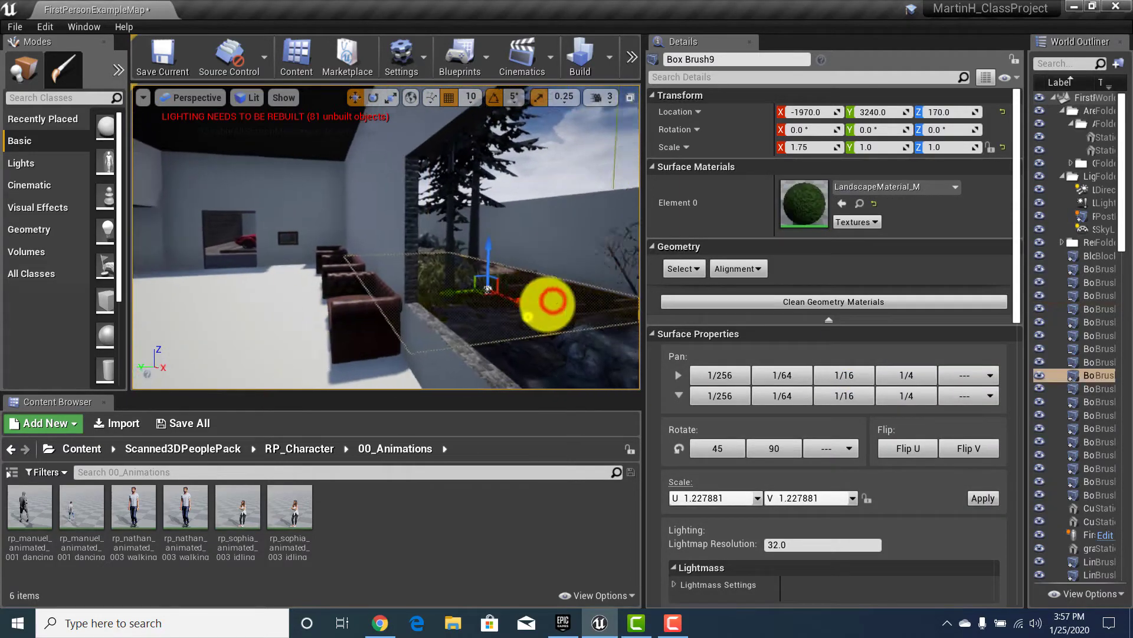
right_drag(318, 379, 126, 332)
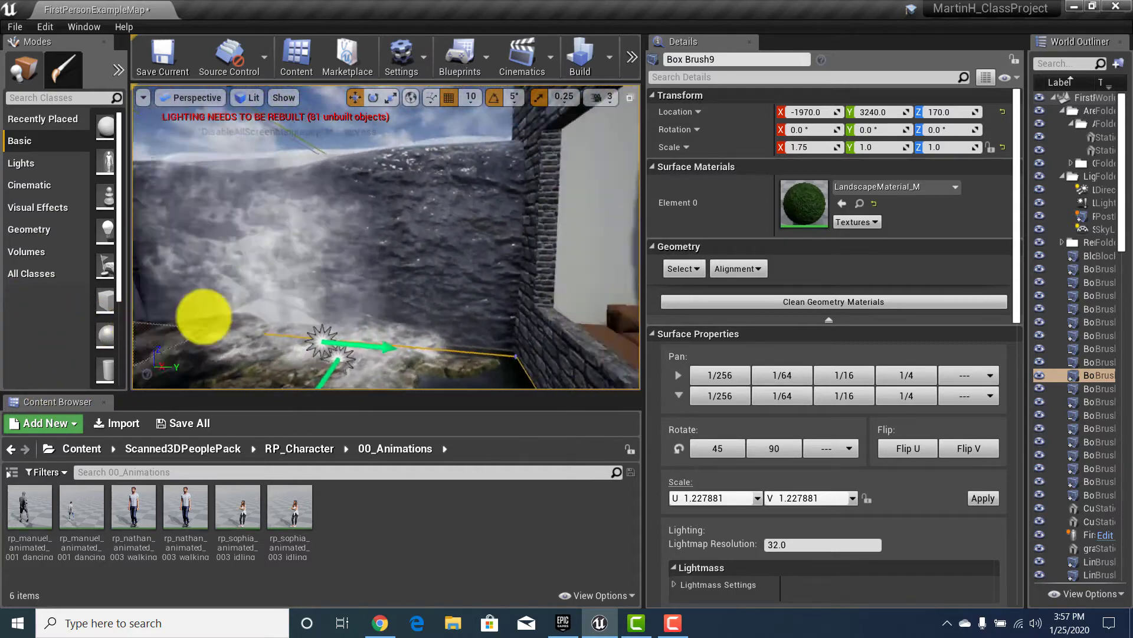
right_drag(204, 316, 484, 254)
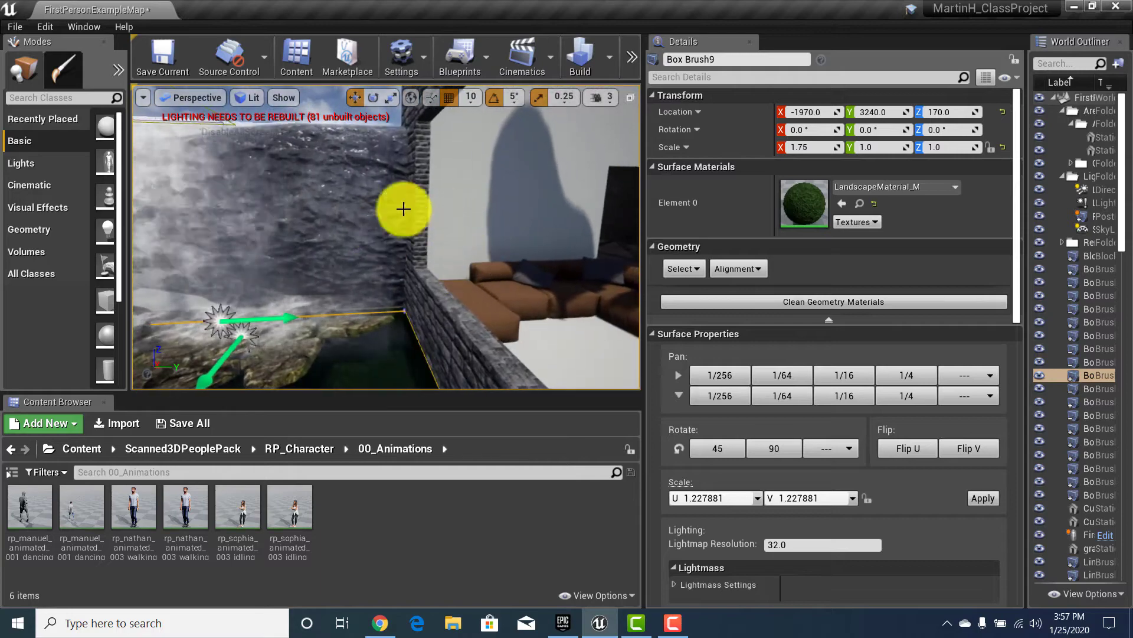
right_drag(404, 209, 641, 266)
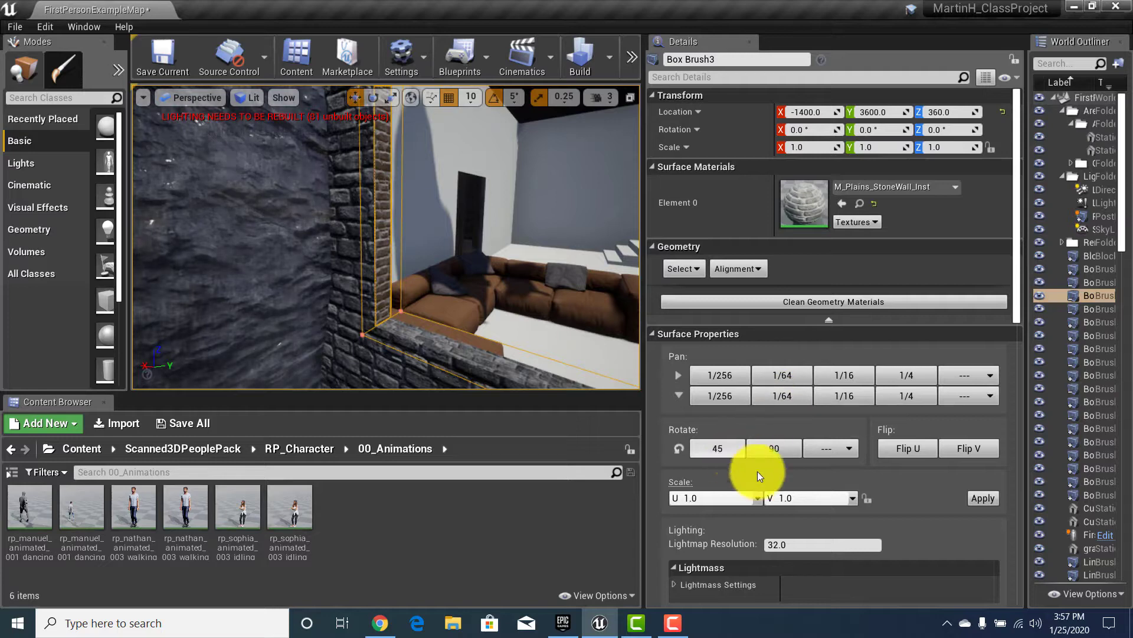
click(759, 499)
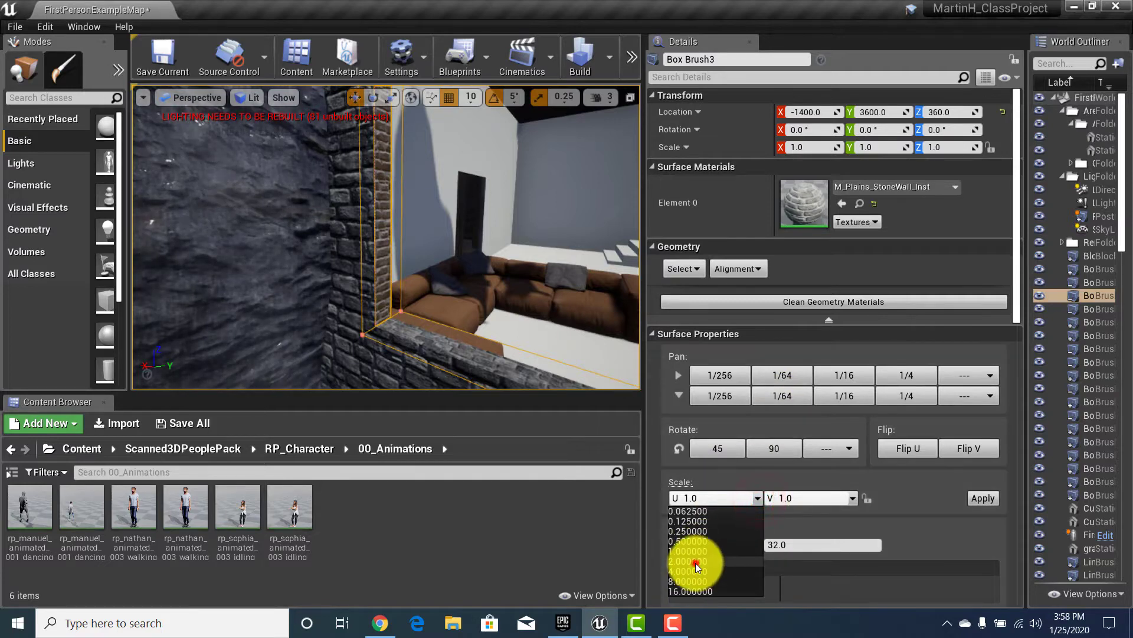
click(696, 561)
click(854, 498)
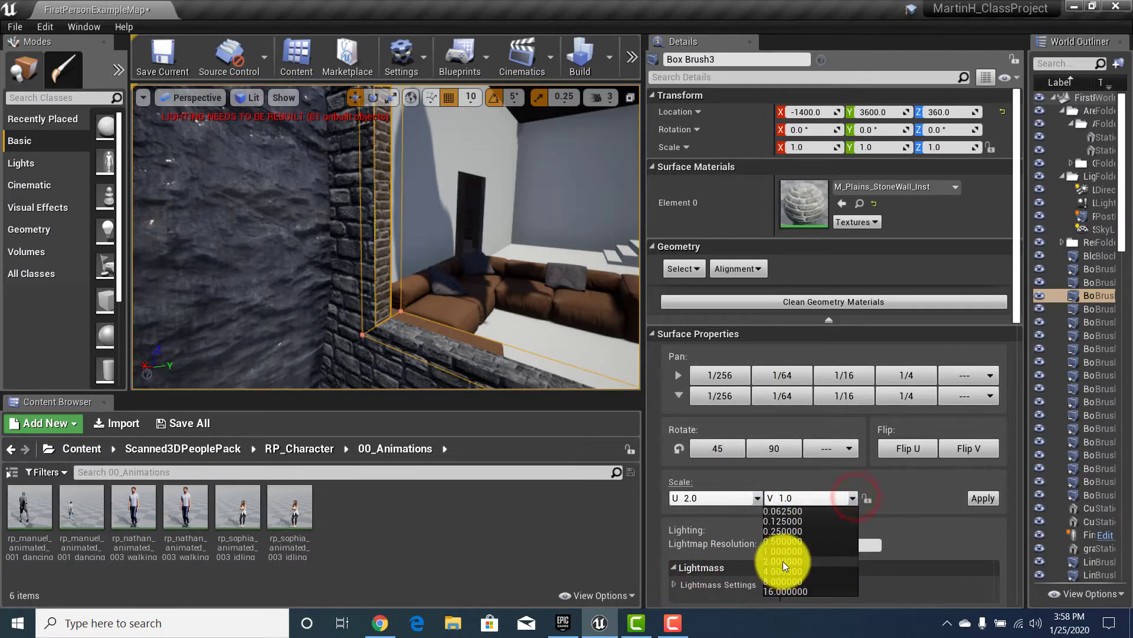
click(783, 562)
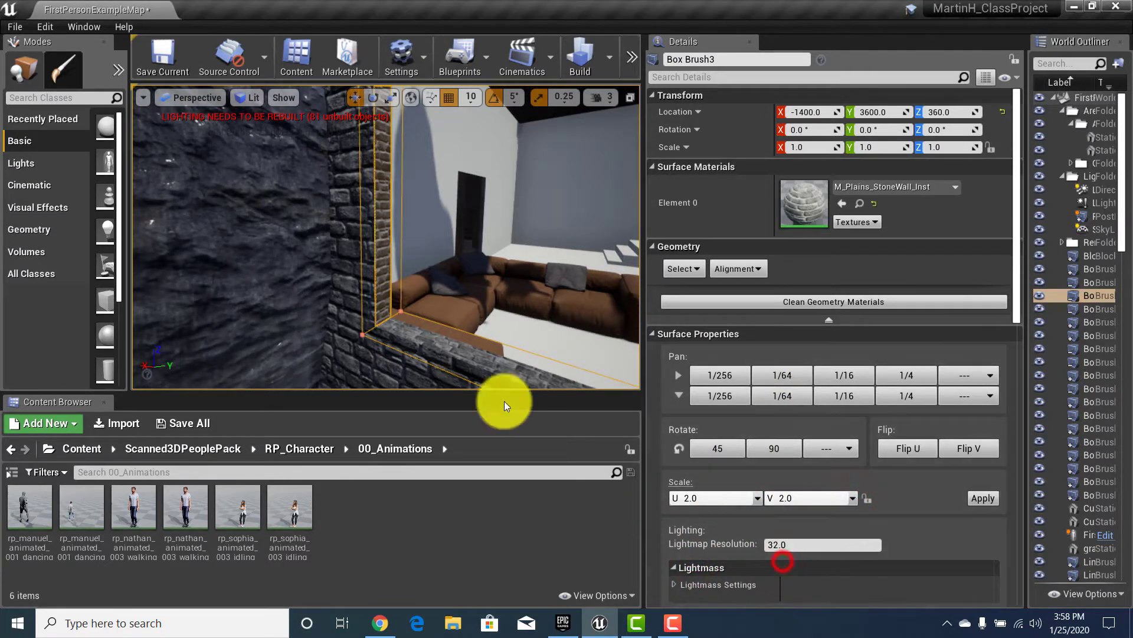
click(983, 498)
Step: Scale the stone texture on the window ledge face to U 2.0 and V 2.0
key(d)
mouse_move(398, 243)
right_down()
mouse_move(375, 238)
mouse_move(386, 233)
right_up()
right_drag(351, 195, 297, 131)
click(296, 131)
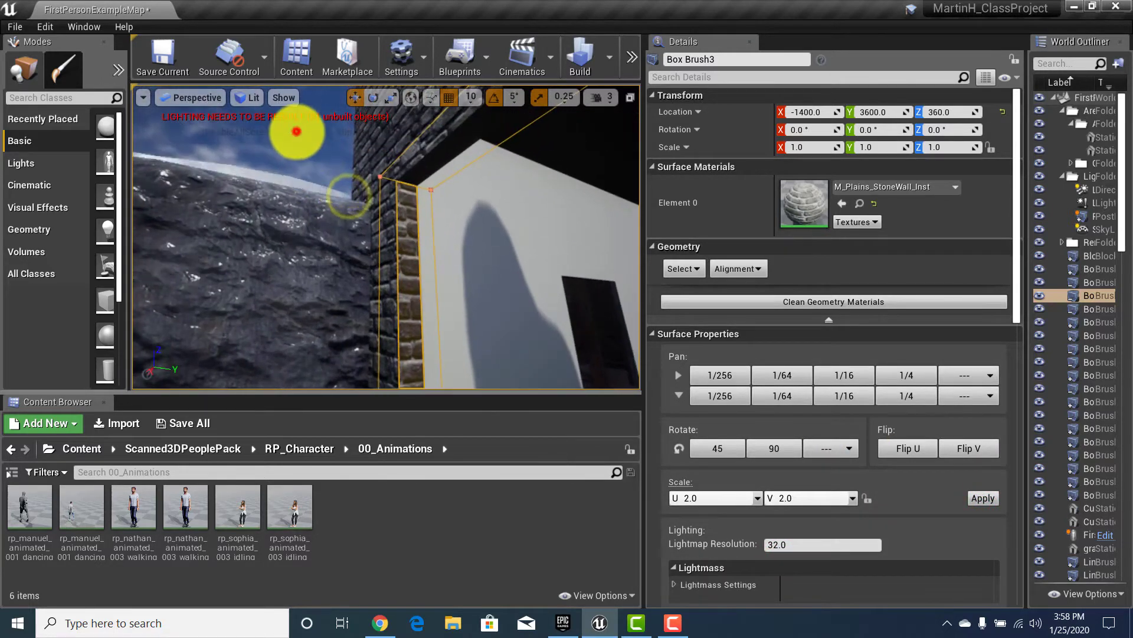
mouse_move(419, 288)
right_down()
mouse_move(498, 321)
mouse_move(537, 359)
mouse_move(787, 347)
mouse_move(956, 406)
mouse_move(375, 339)
right_up()
click(340, 345)
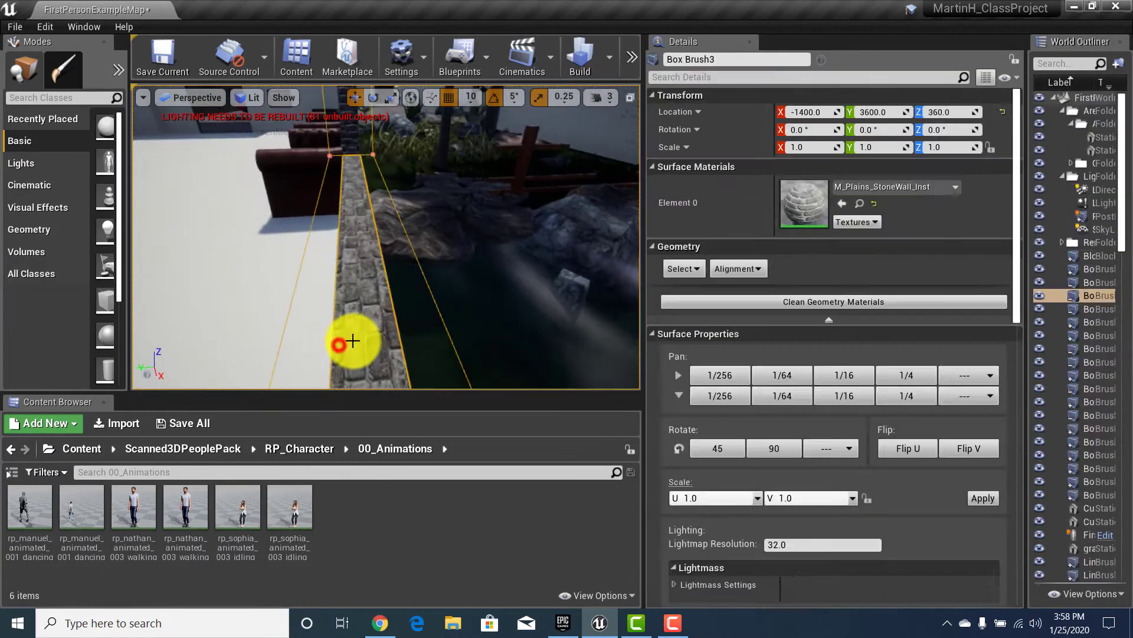
click(757, 499)
click(696, 556)
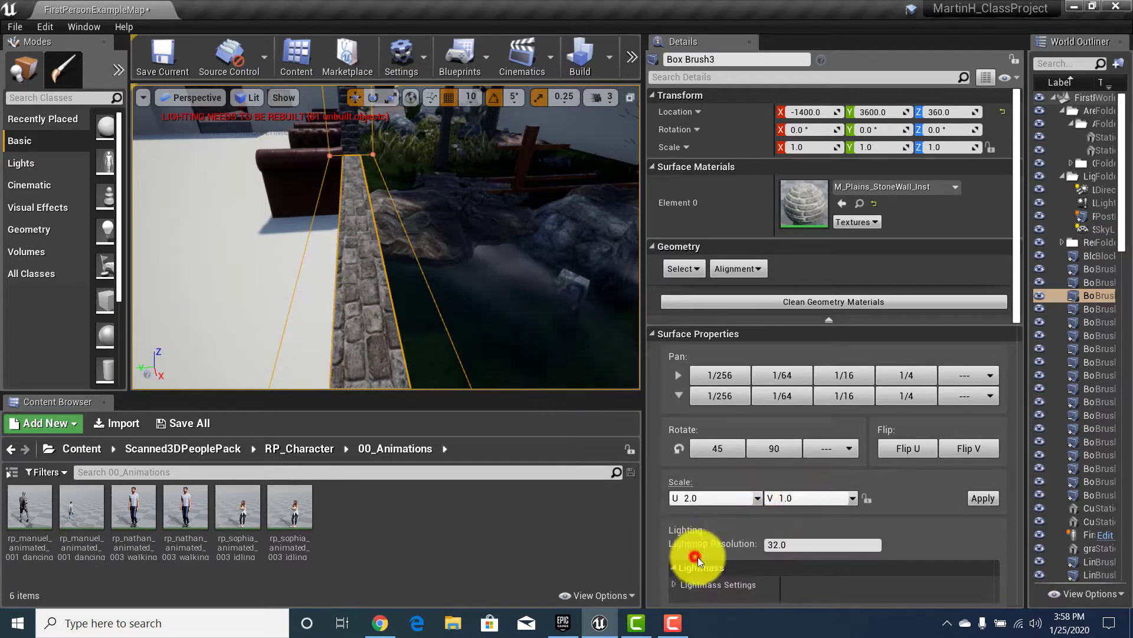
click(852, 497)
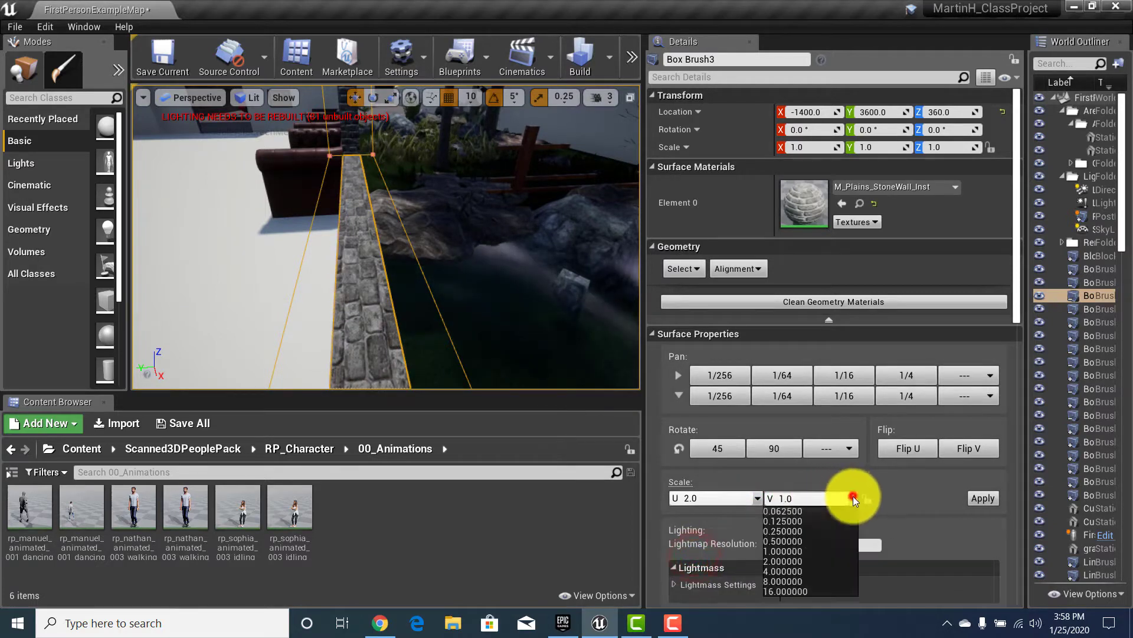
click(796, 561)
click(983, 498)
Step: Scale the stone texture on the window's side face near the trees to U 2.0 and V 2.0
right_drag(437, 321, 392, 172)
click(467, 320)
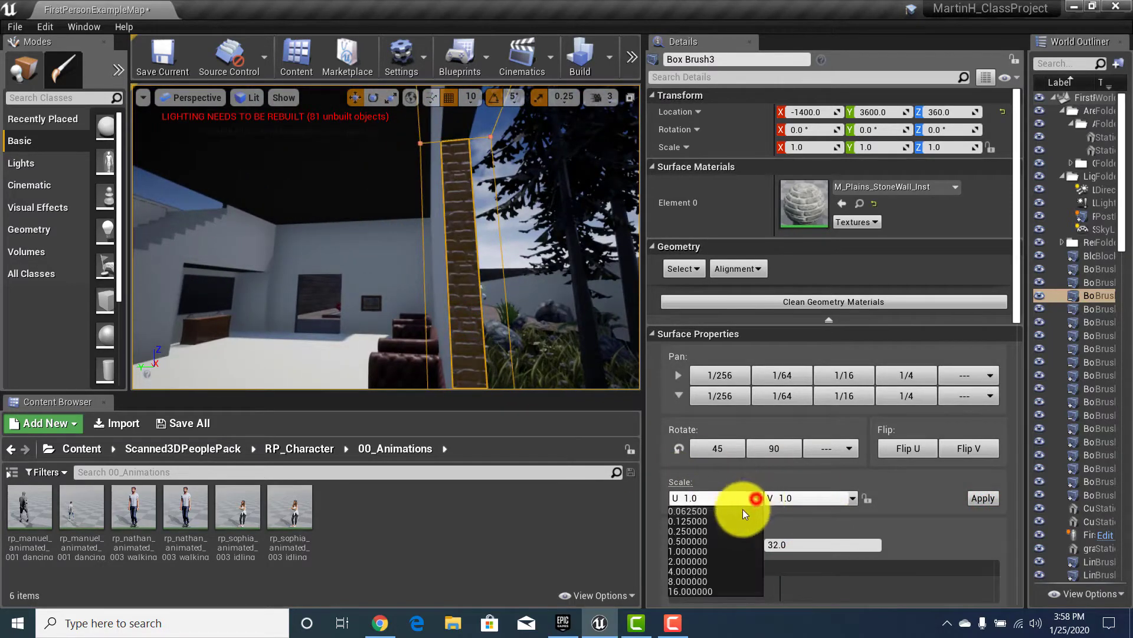
click(696, 561)
click(853, 499)
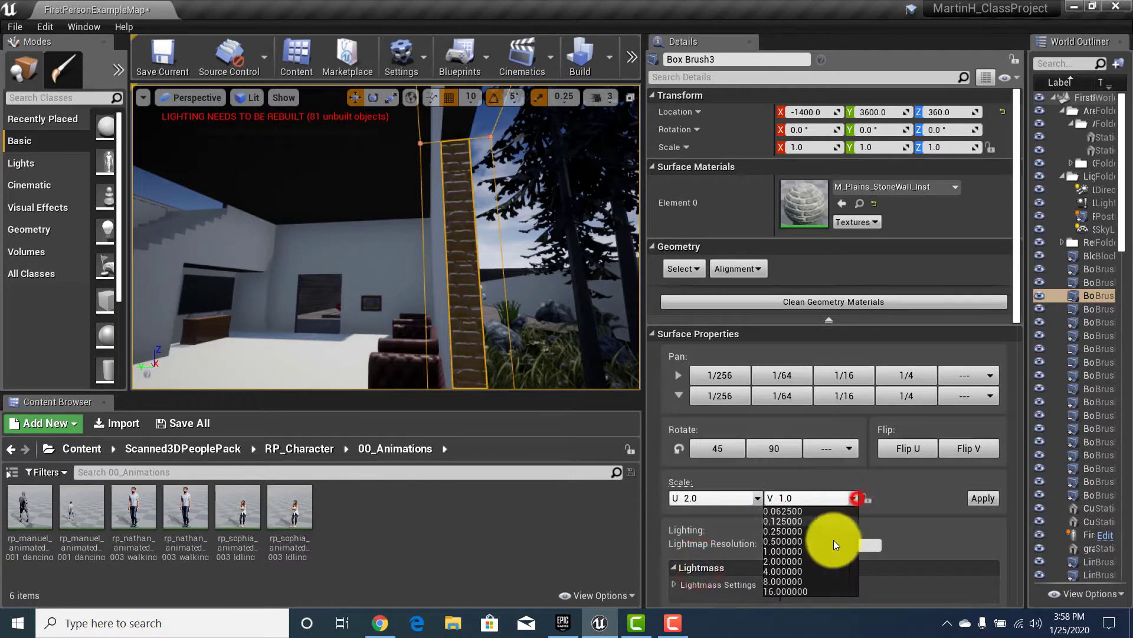
click(791, 562)
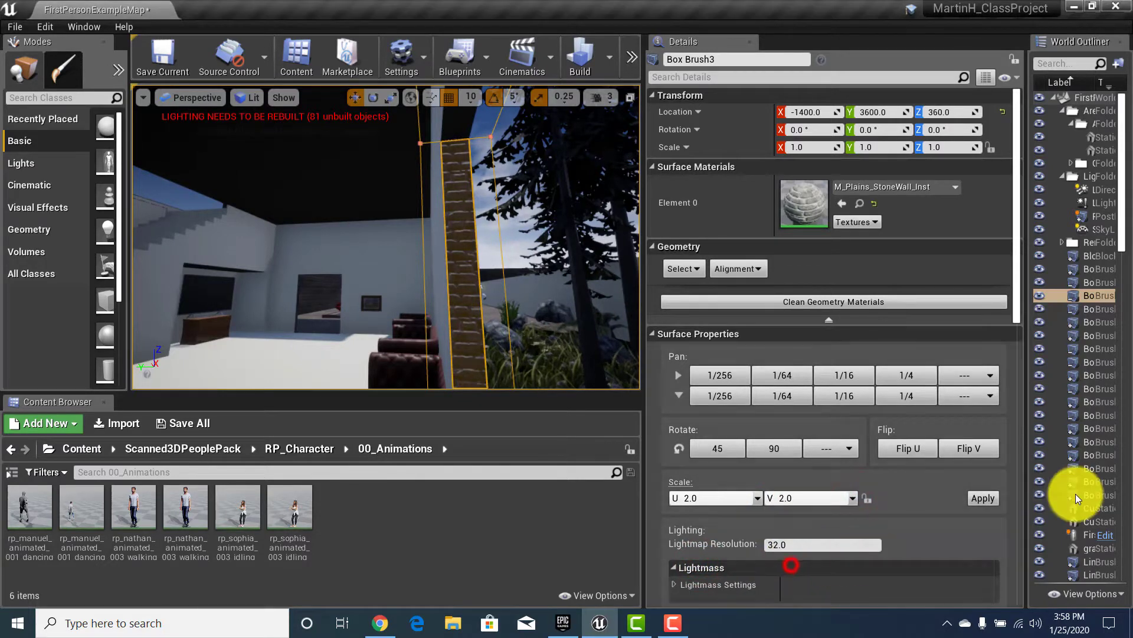
click(981, 499)
Step: Inspect the floor with the woman NPC and the piano, and select the wall brush around its large window opening
mouse_move(488, 319)
right_down()
mouse_move(326, 412)
mouse_move(196, 356)
mouse_move(51, 354)
mouse_move(7, 327)
mouse_move(119, 329)
mouse_move(132, 374)
mouse_move(590, 408)
mouse_move(716, 375)
mouse_move(494, 448)
mouse_move(376, 449)
mouse_move(188, 424)
right_up()
right_drag(134, 414, 128, 320)
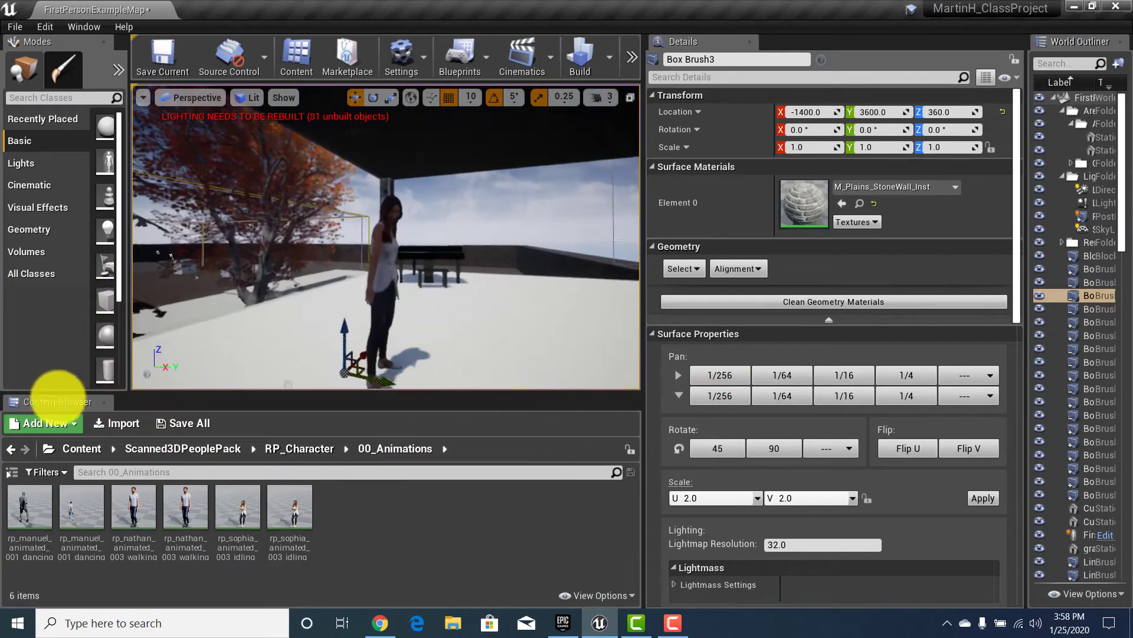
right_drag(57, 393, 6, 402)
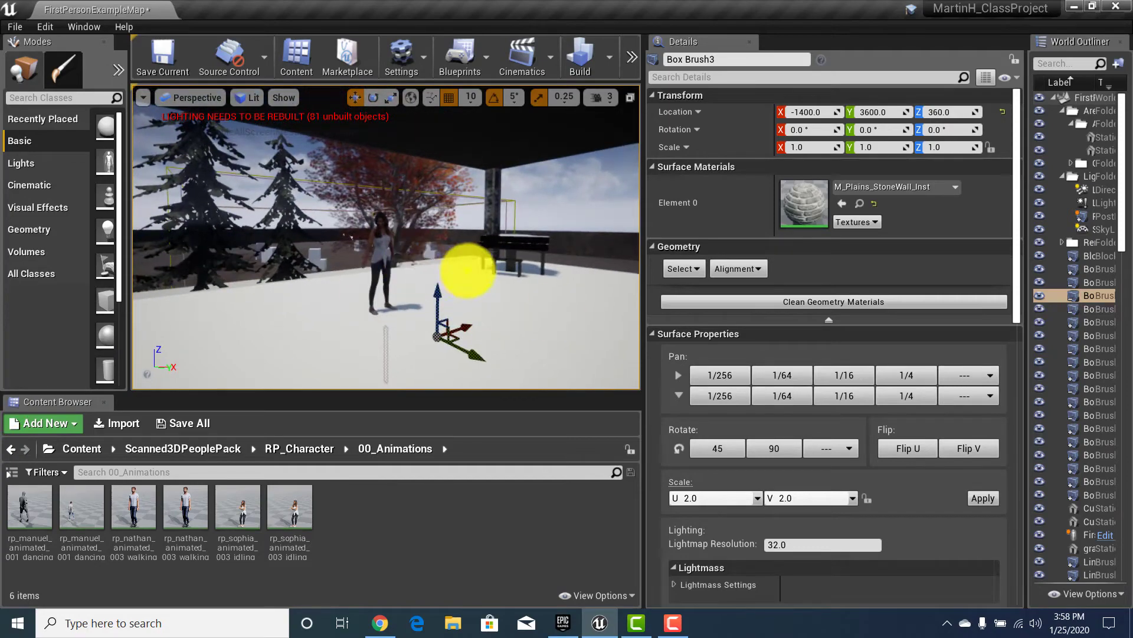
right_drag(459, 262, 928, 201)
right_drag(826, 218, 477, 260)
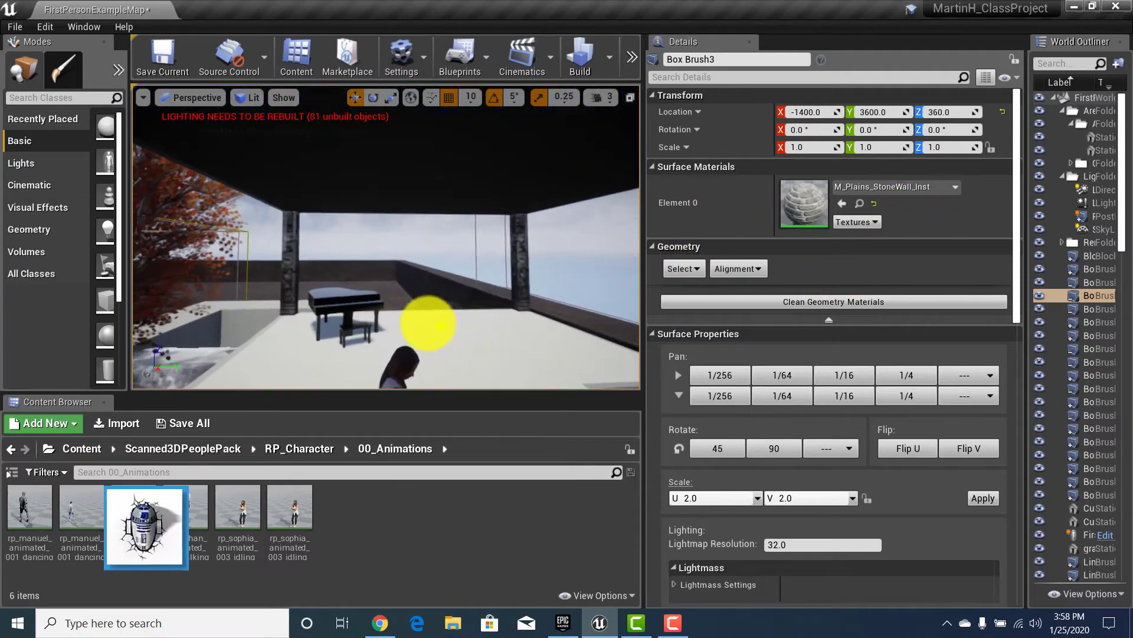
right_drag(428, 323, 519, 320)
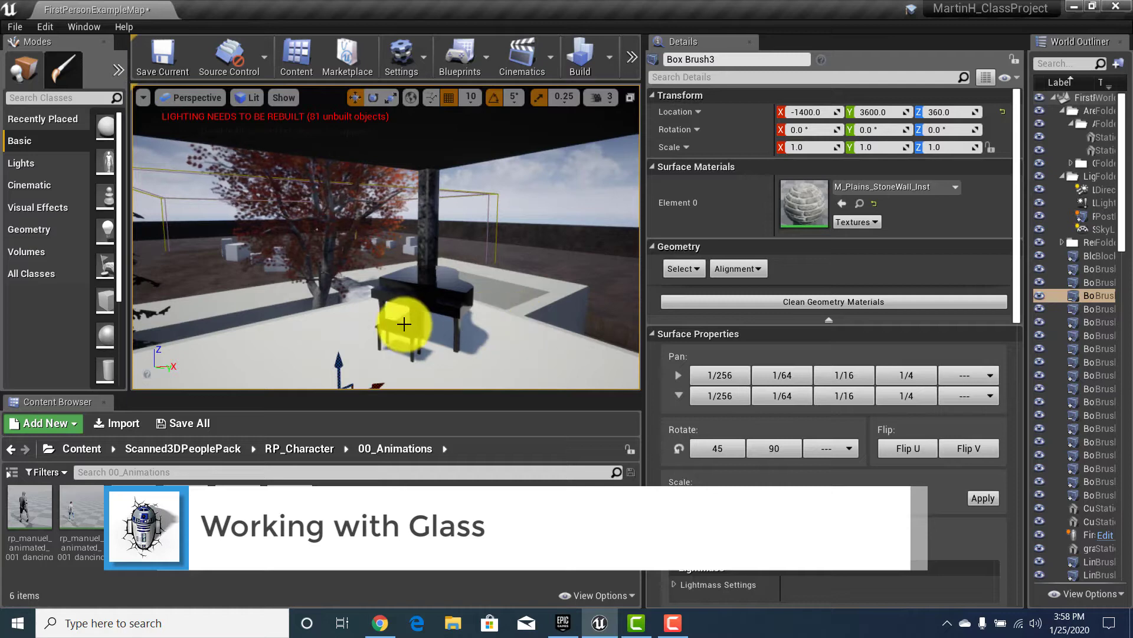
mouse_move(404, 324)
right_down()
mouse_move(379, 324)
mouse_move(422, 319)
mouse_move(405, 325)
right_up()
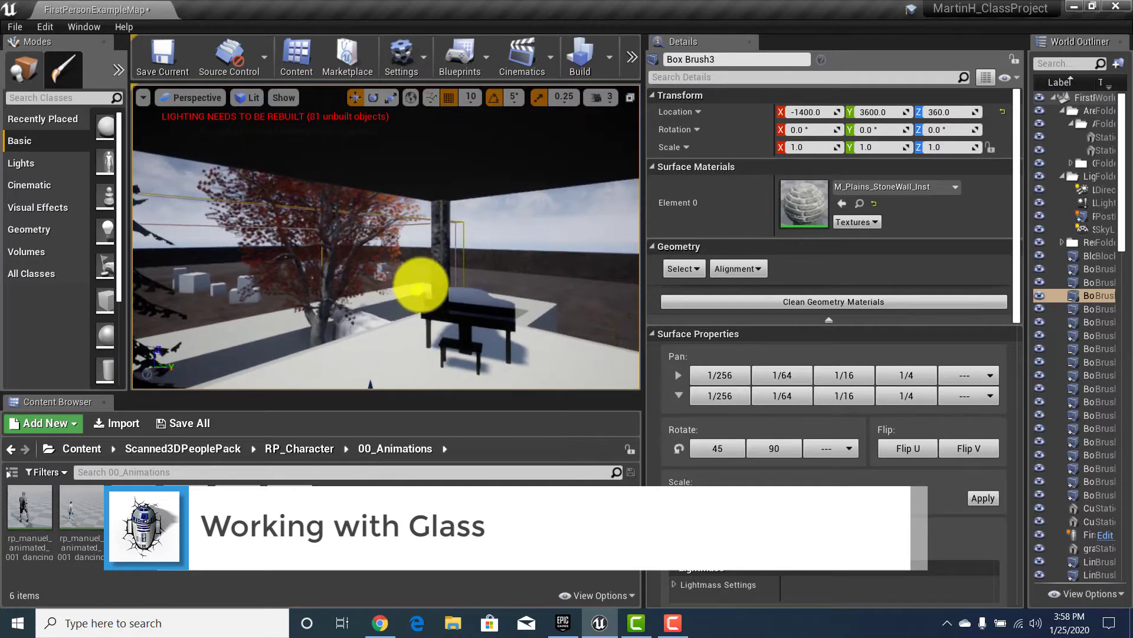
mouse_move(477, 280)
right_down()
mouse_move(575, 253)
mouse_move(420, 220)
mouse_move(282, 302)
mouse_move(362, 284)
mouse_move(425, 321)
mouse_move(539, 321)
mouse_move(413, 321)
mouse_move(638, 322)
right_up()
click(386, 293)
click(421, 322)
click(511, 289)
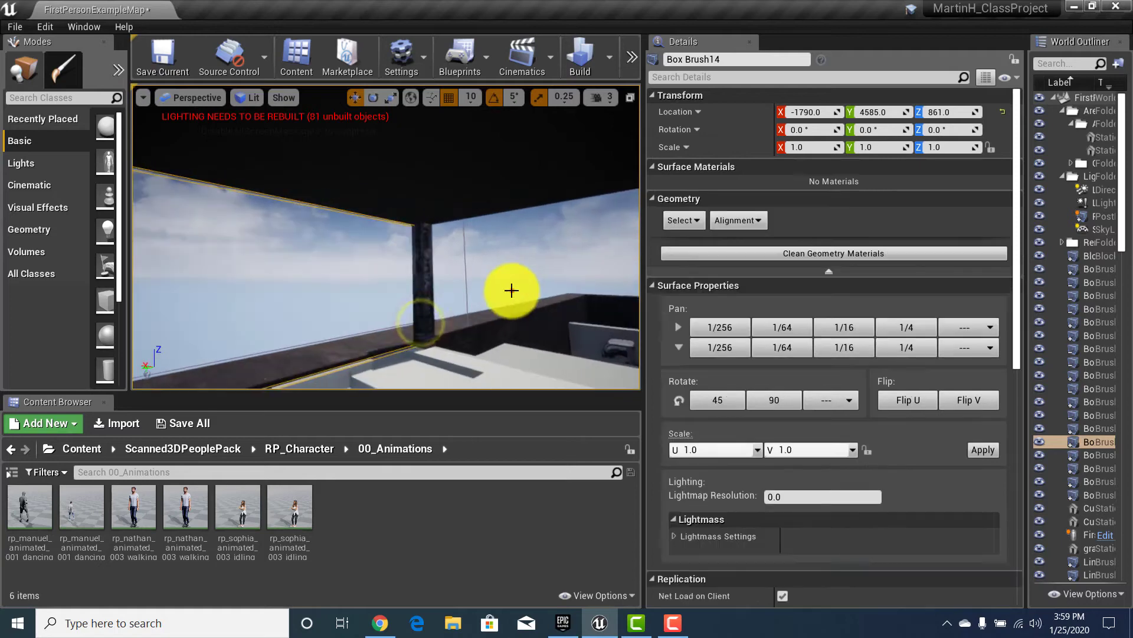
Step: Select the glass pane brush in the large window opening and search the whole project content for "glass"
right_drag(414, 293, 619, 254)
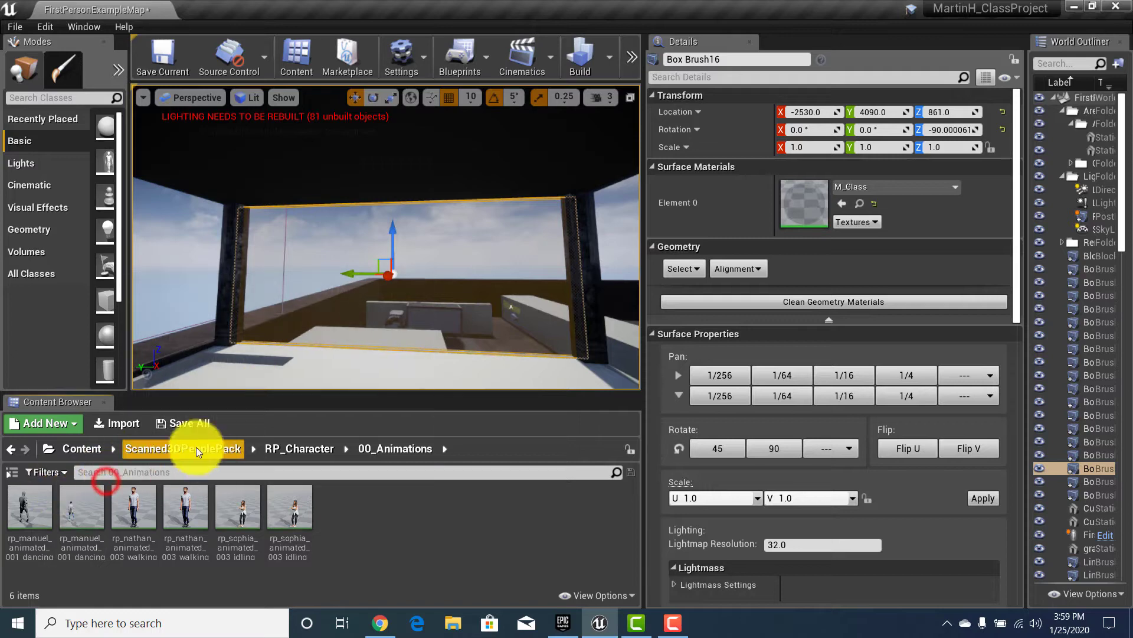
click(77, 445)
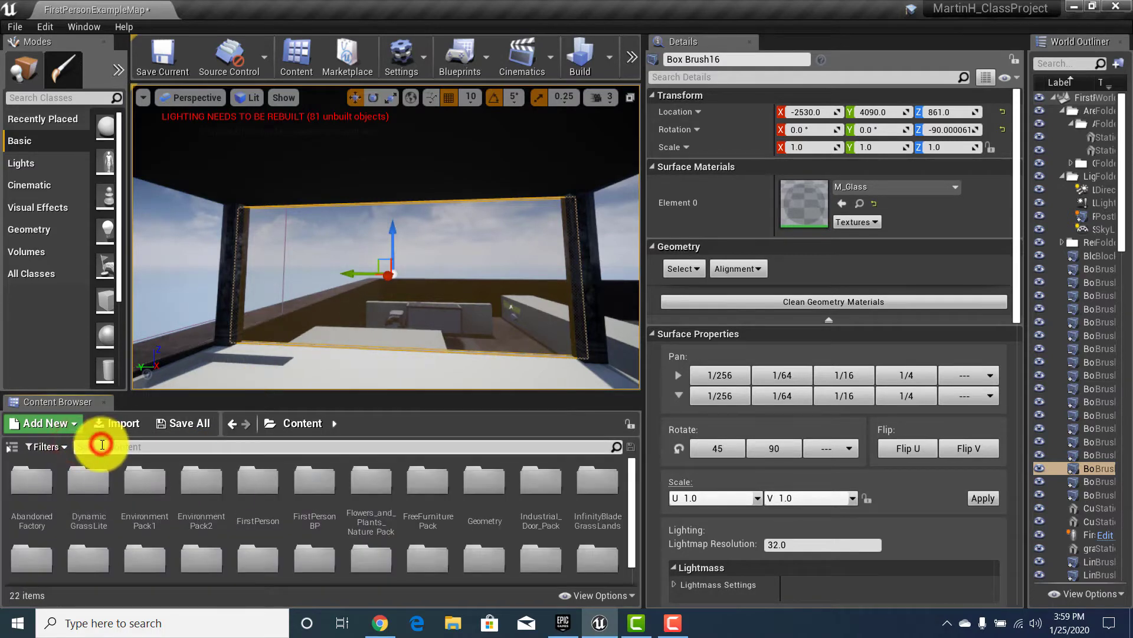
text(glass)
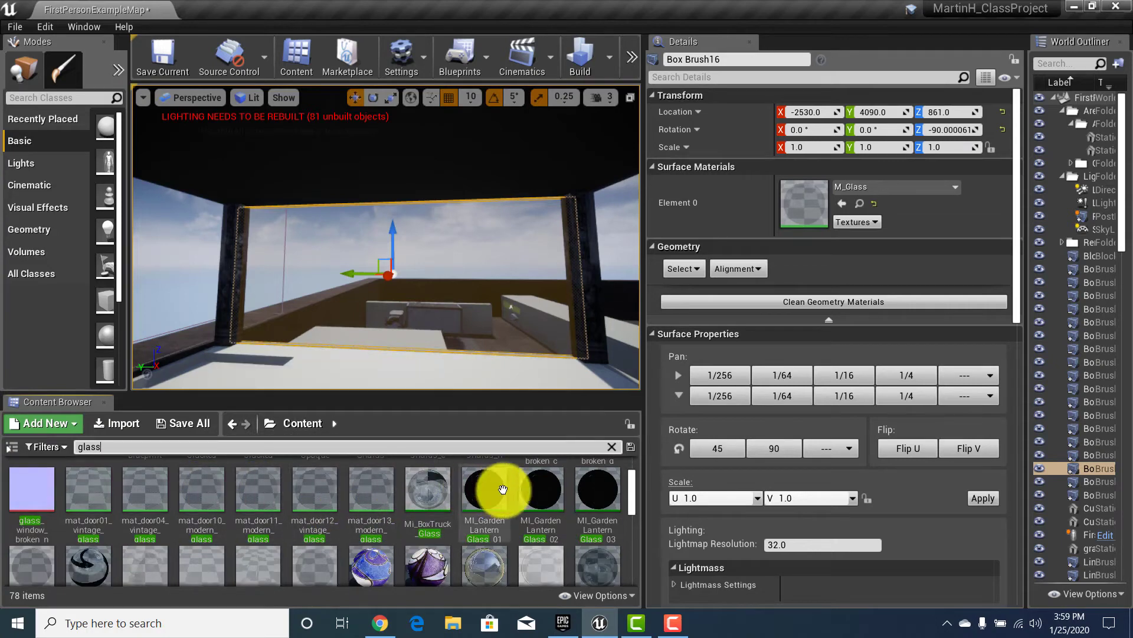
Step: Try the M_KnightCastle_DockRoom_Glass material on the selected window pane and inspect its pattern
mouse_move(328, 331)
right_down()
mouse_move(223, 339)
mouse_move(119, 375)
mouse_move(369, 304)
mouse_move(486, 378)
mouse_move(450, 392)
mouse_move(508, 382)
mouse_move(326, 340)
right_up()
scroll(395, 543, down, 2)
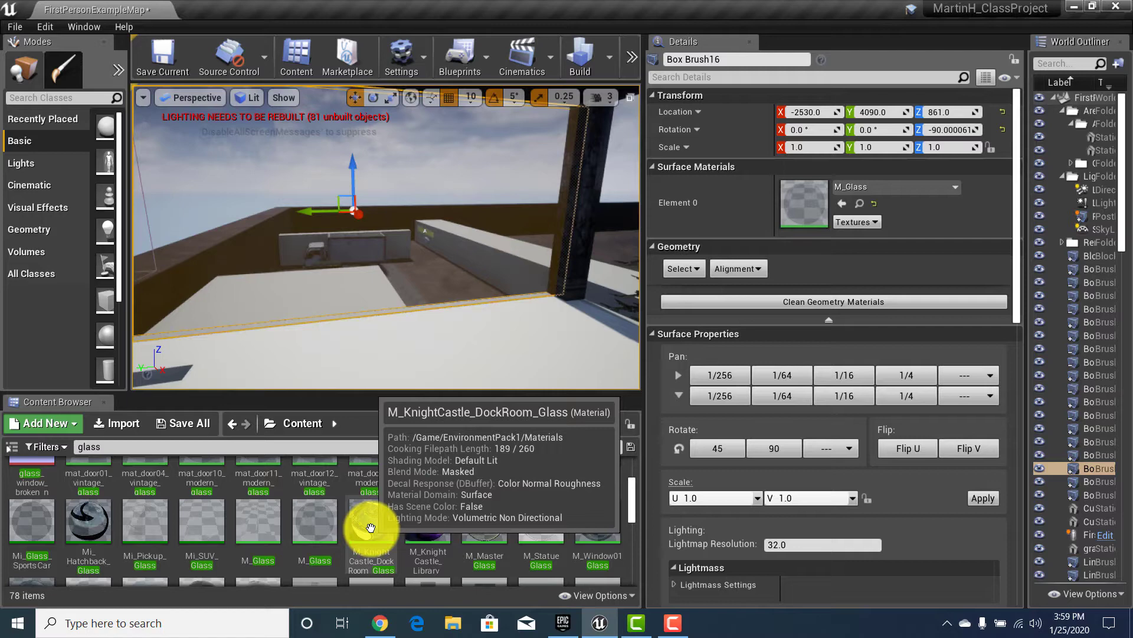
mouse_move(371, 527)
mouse_down()
mouse_move(357, 236)
mouse_move(392, 316)
mouse_up()
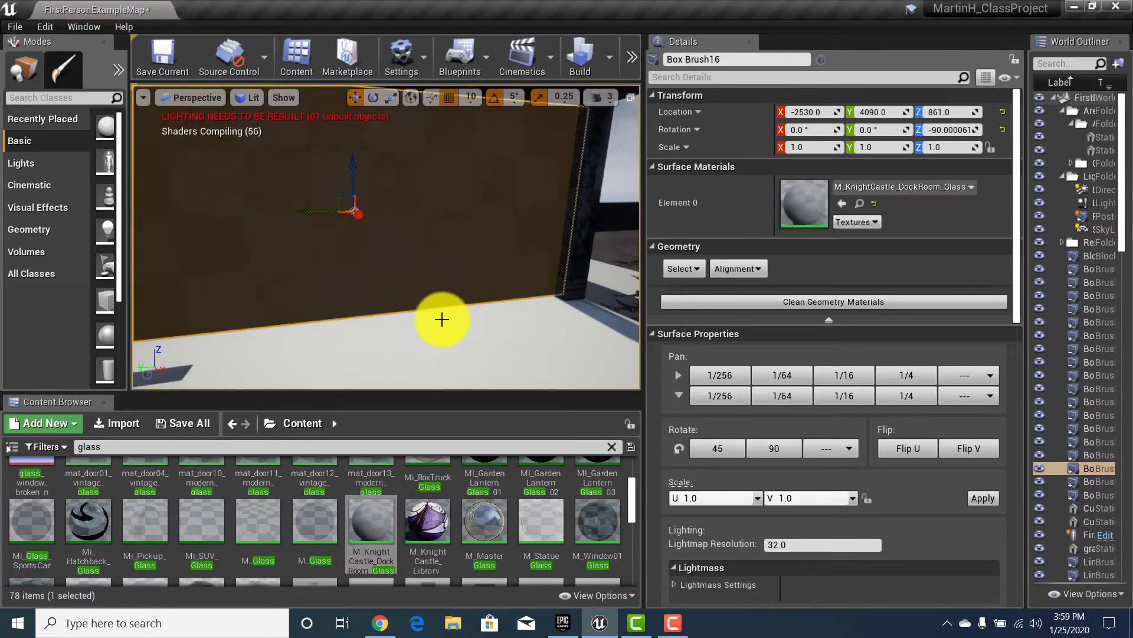
right_drag(501, 322, 470, 293)
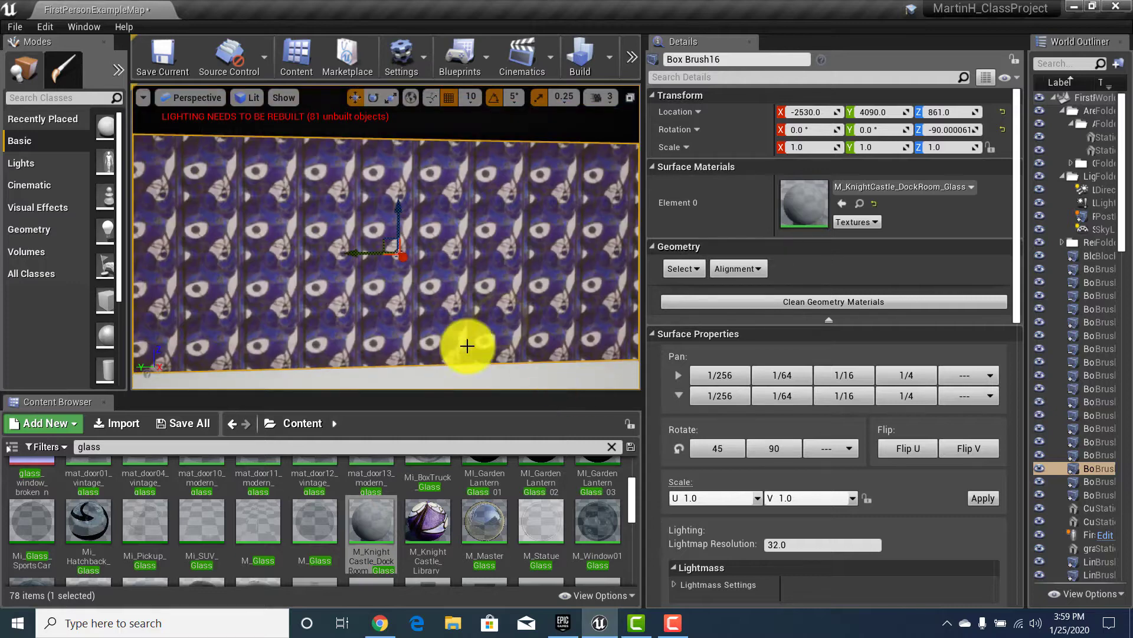
mouse_move(430, 335)
right_down()
mouse_move(466, 334)
mouse_move(429, 335)
right_up()
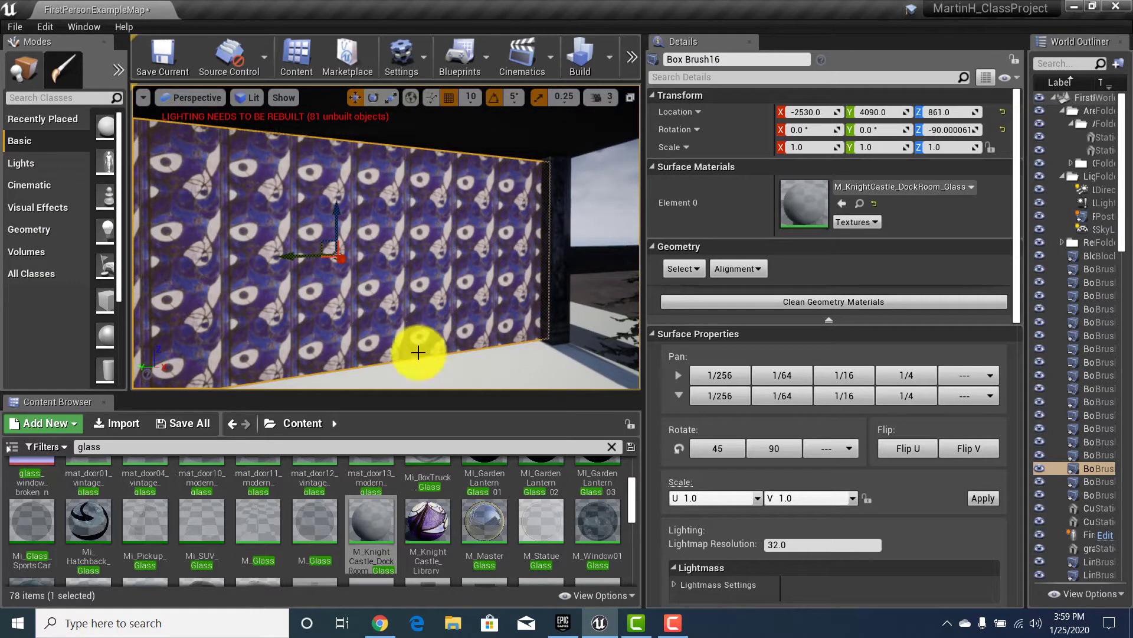
Step: Try the M_StatueGlass material on the same window pane and view it from several angles
scroll(440, 514, down, 1)
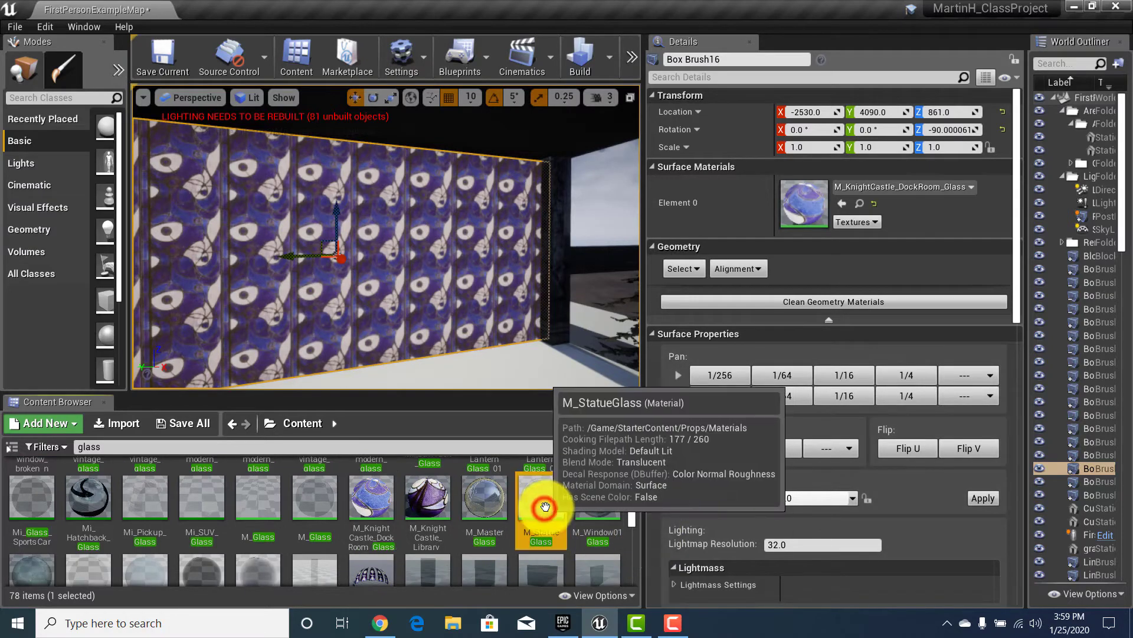
drag(539, 506, 360, 242)
right_drag(456, 315, 411, 304)
right_drag(355, 272, 447, 218)
right_drag(508, 241, 608, 253)
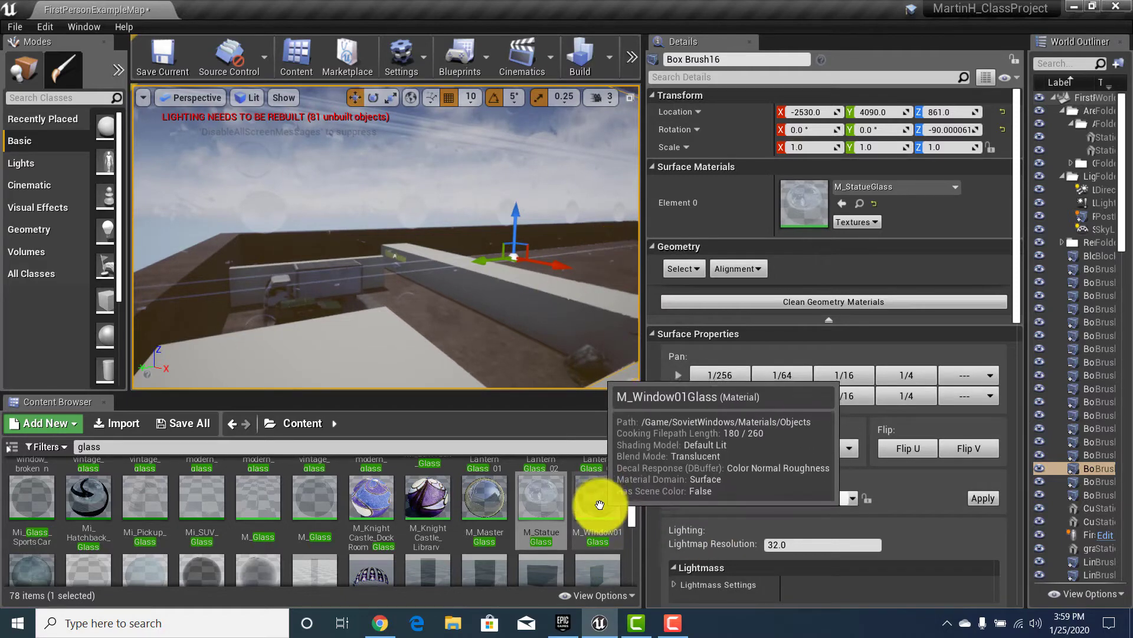
Step: Apply the M_Window01Glass material to the window pane and compare it with the adjoining M_Glass pane
drag(616, 526, 433, 271)
right_drag(434, 271, 461, 323)
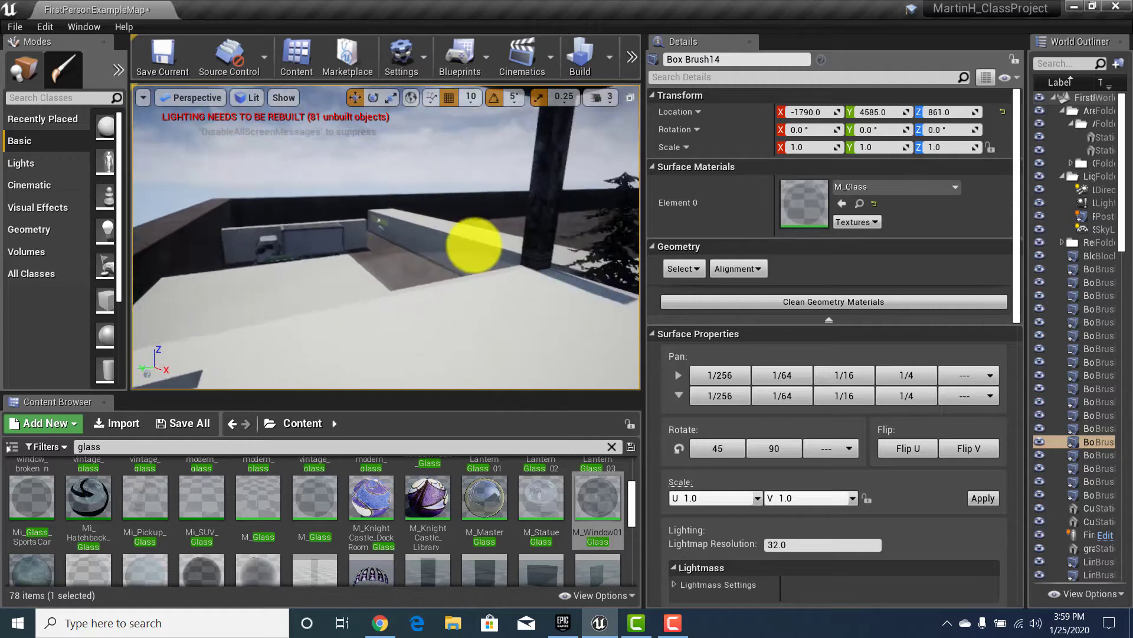
mouse_move(528, 247)
right_down()
mouse_move(435, 235)
mouse_move(708, 253)
mouse_move(455, 240)
right_up()
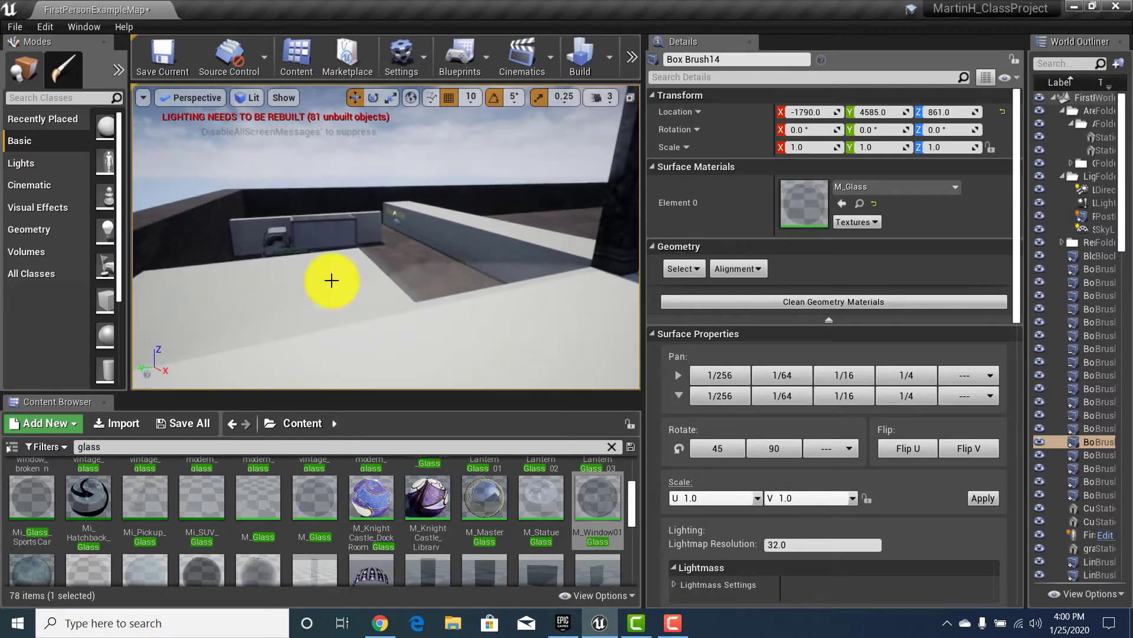
mouse_move(388, 311)
right_down()
mouse_move(584, 291)
mouse_move(615, 271)
mouse_move(430, 384)
mouse_move(374, 331)
mouse_move(397, 336)
mouse_move(213, 377)
right_up()
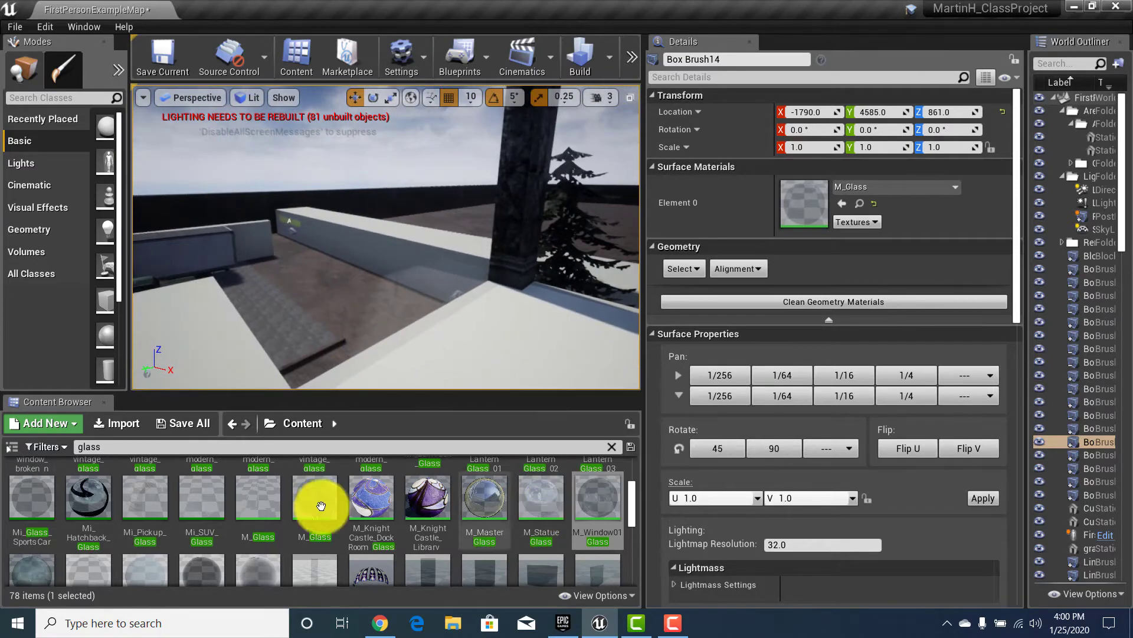
Step: Look through all the glass search results for other materials suitable for the window panes
scroll(246, 526, down, 2)
scroll(249, 526, down, 10)
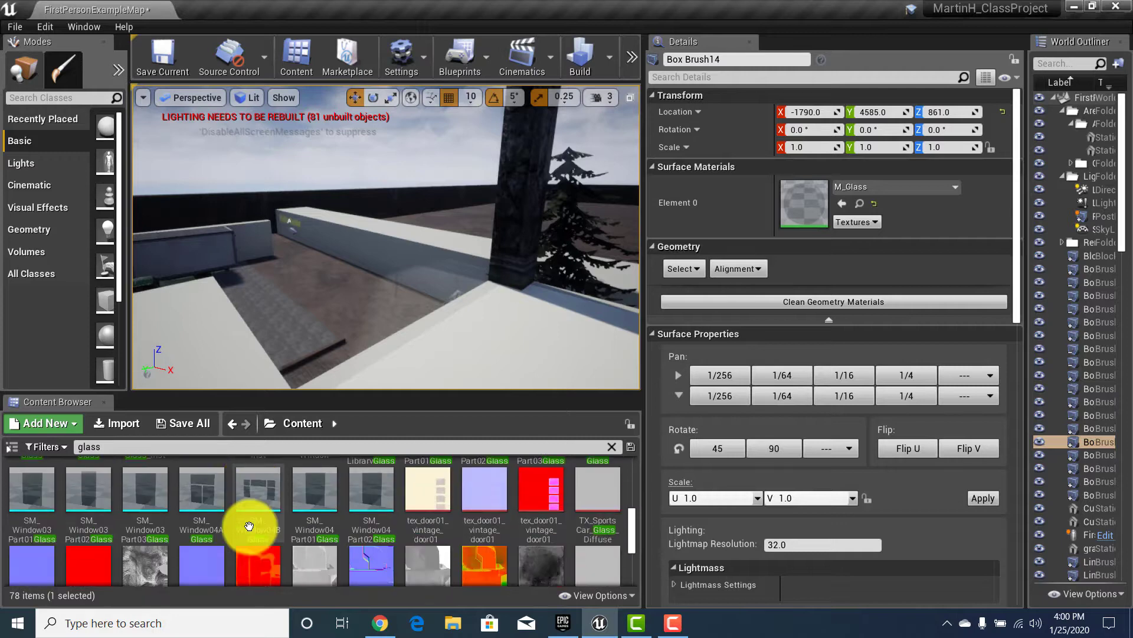
scroll(249, 526, down, 3)
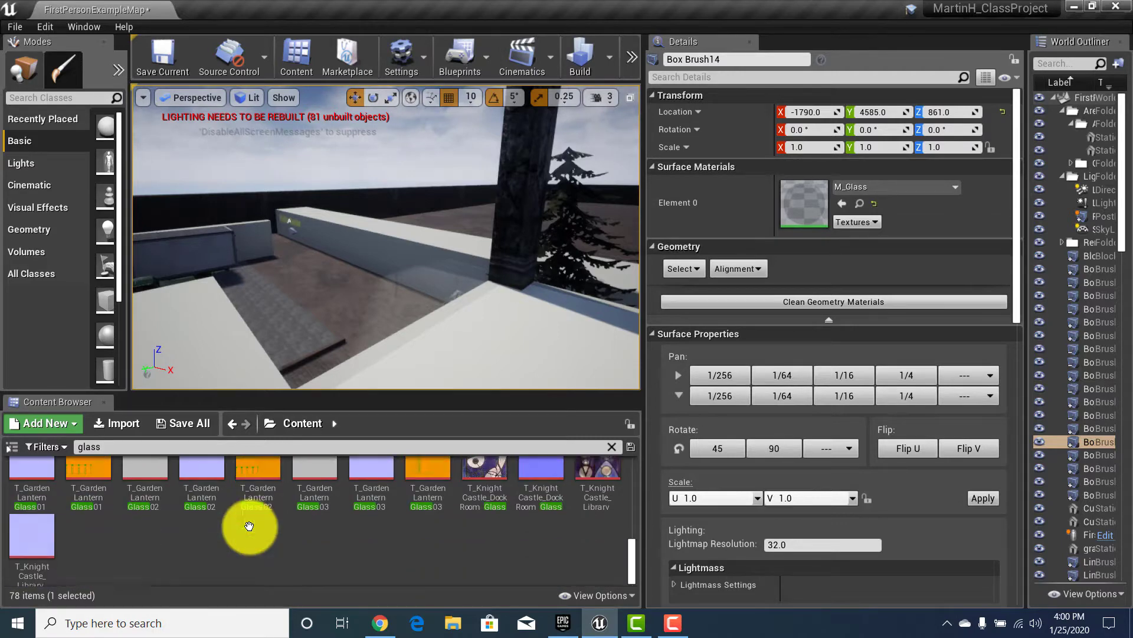
scroll(251, 526, up, 4)
scroll(251, 525, up, 8)
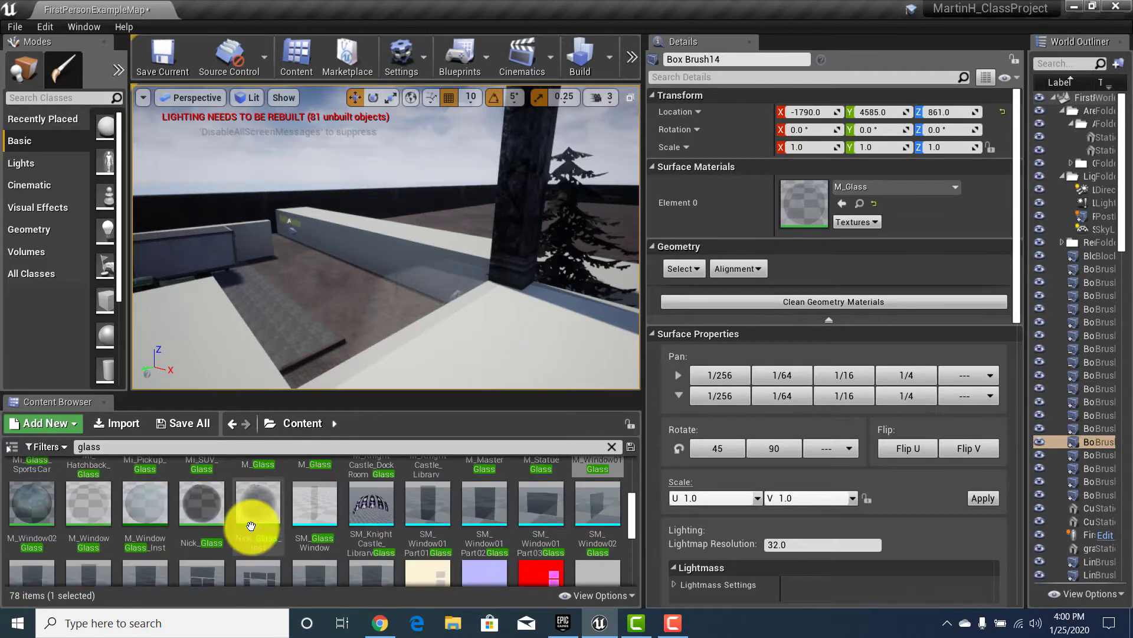
right_drag(455, 354, 348, 301)
scroll(349, 542, up, 2)
scroll(349, 542, up, 2)
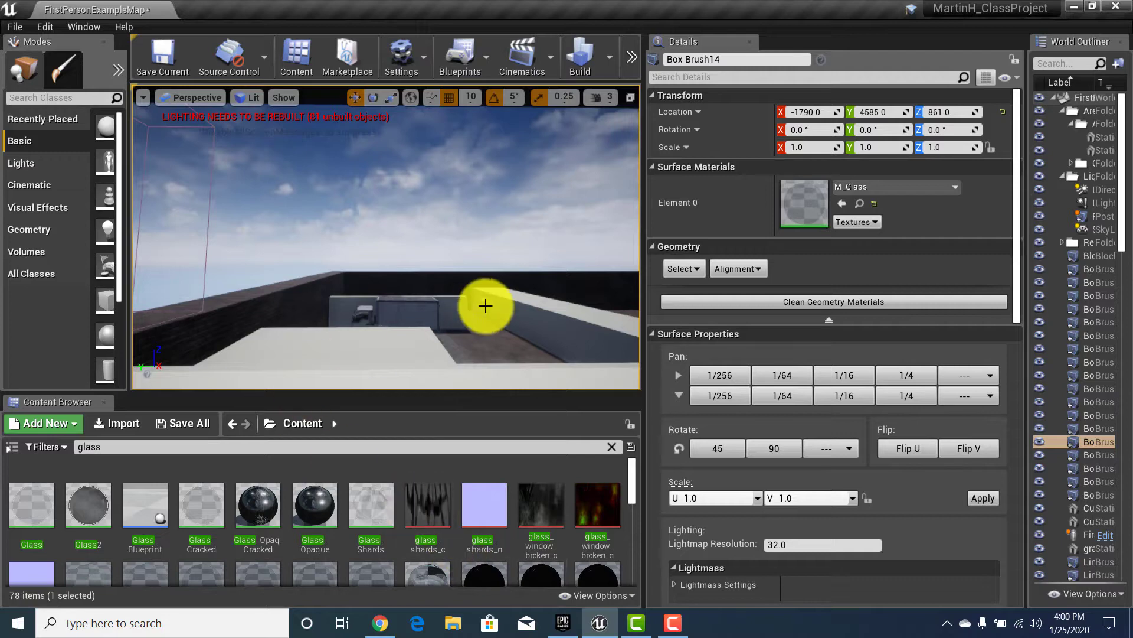
Step: Select the M_Window01Glass pane and browse its surface material choices filtered by "glass" for an alternative
drag(485, 305, 418, 236)
click(250, 261)
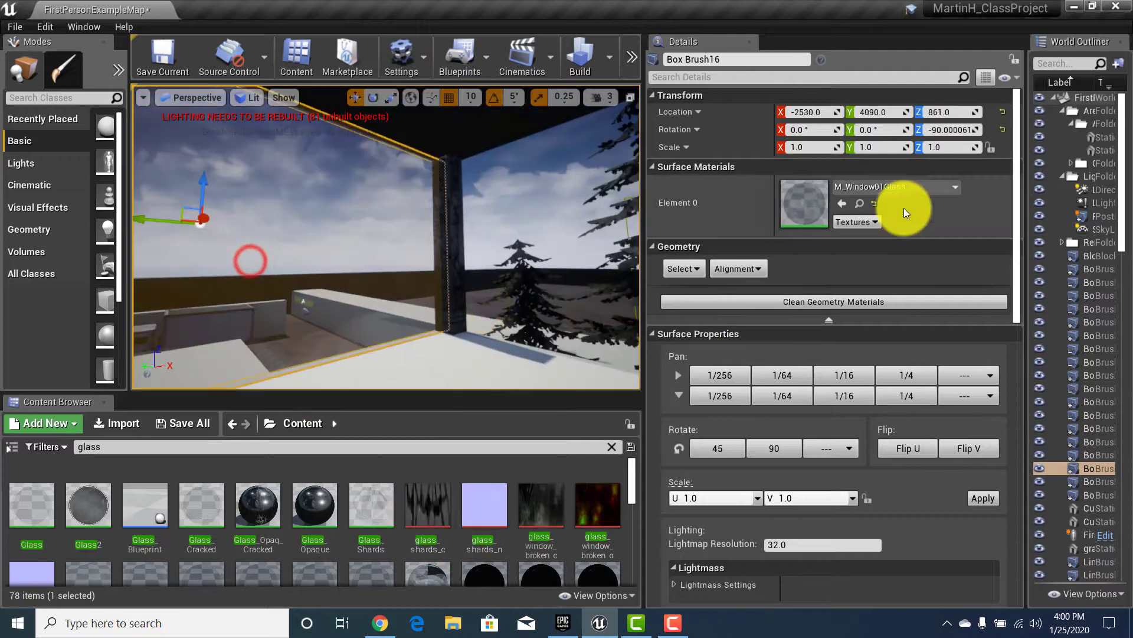
click(914, 188)
click(878, 348)
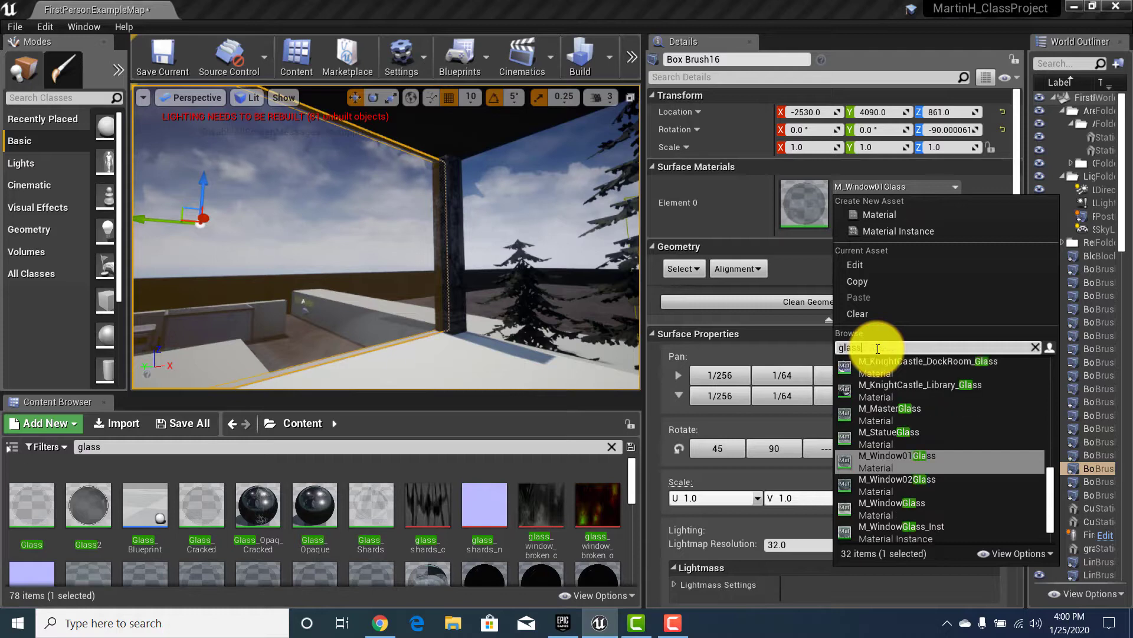
scroll(895, 473, down, 2)
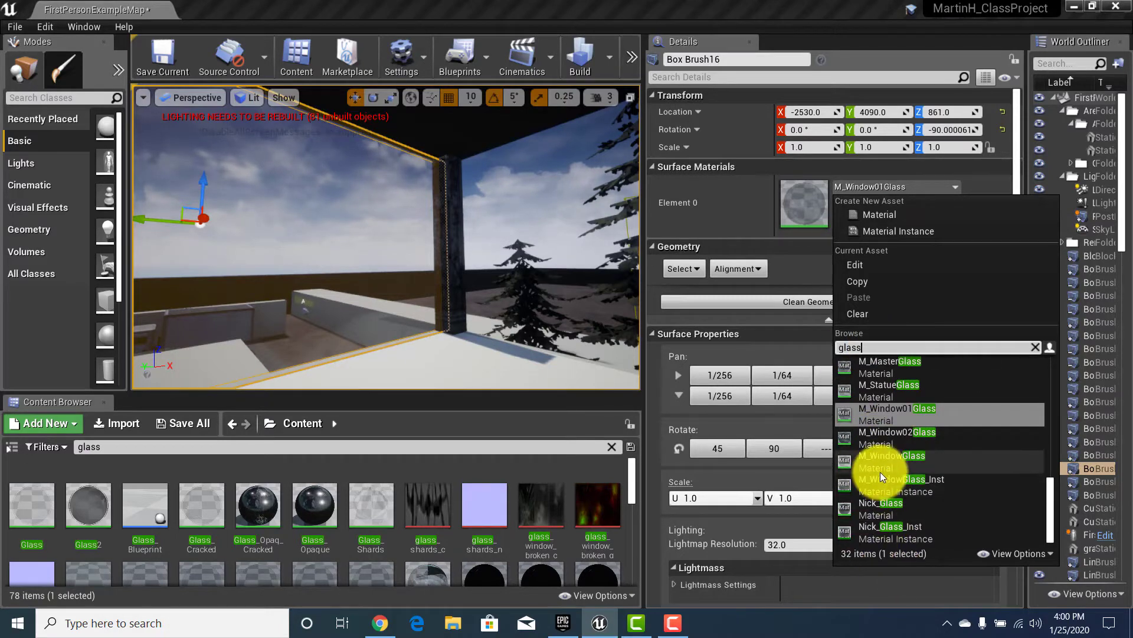
scroll(900, 499, up, 2)
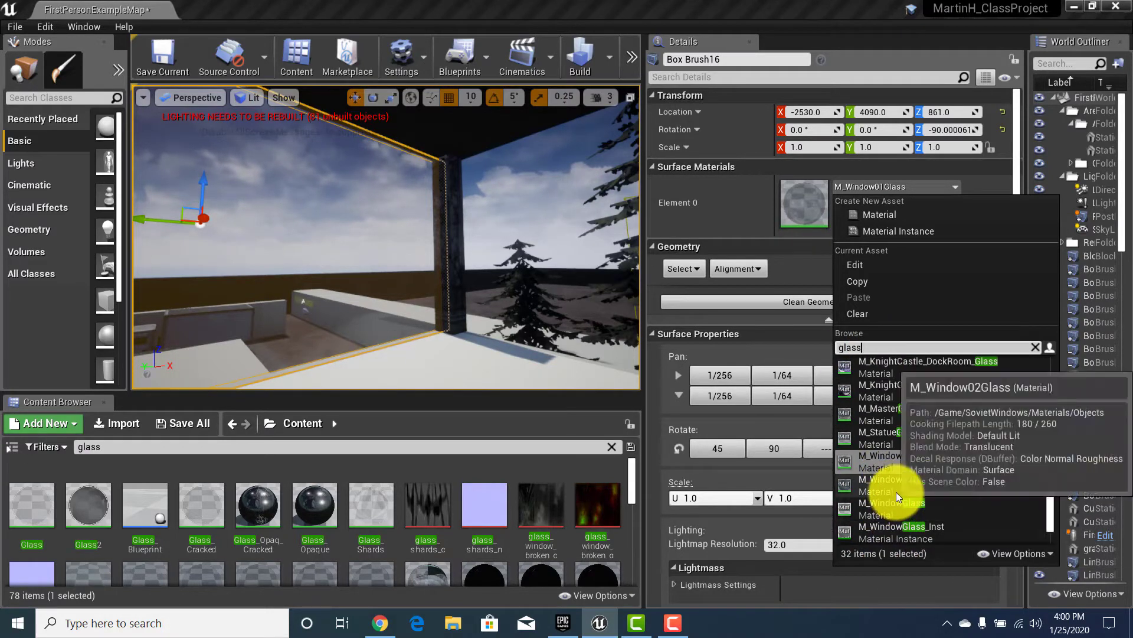
scroll(895, 494, down, 2)
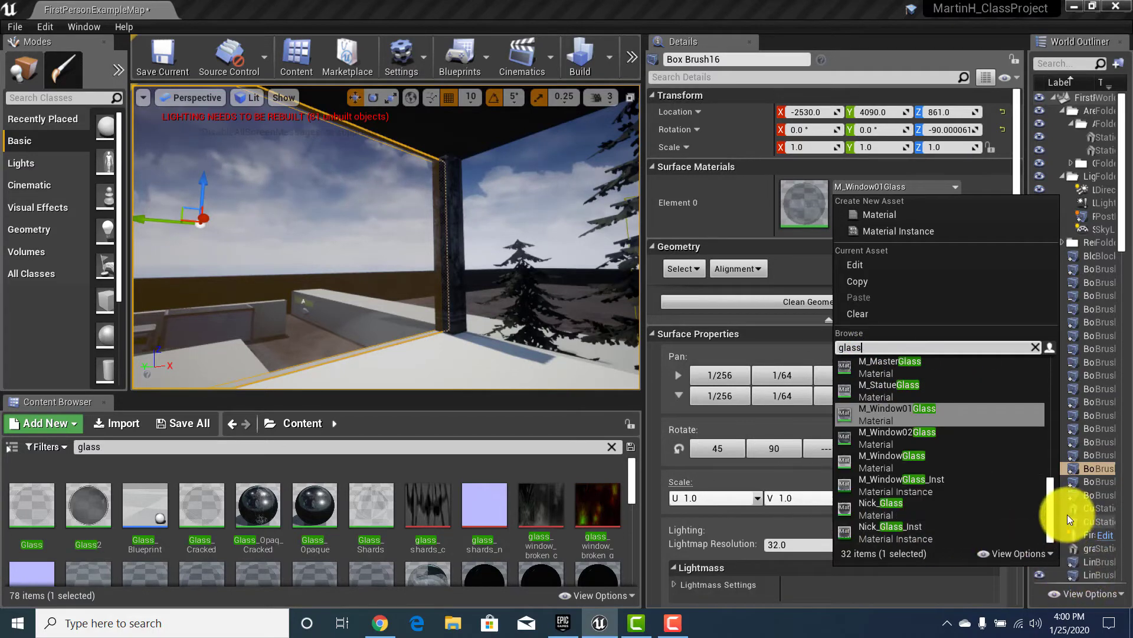
drag(1054, 508, 1051, 383)
scroll(937, 448, down, 7)
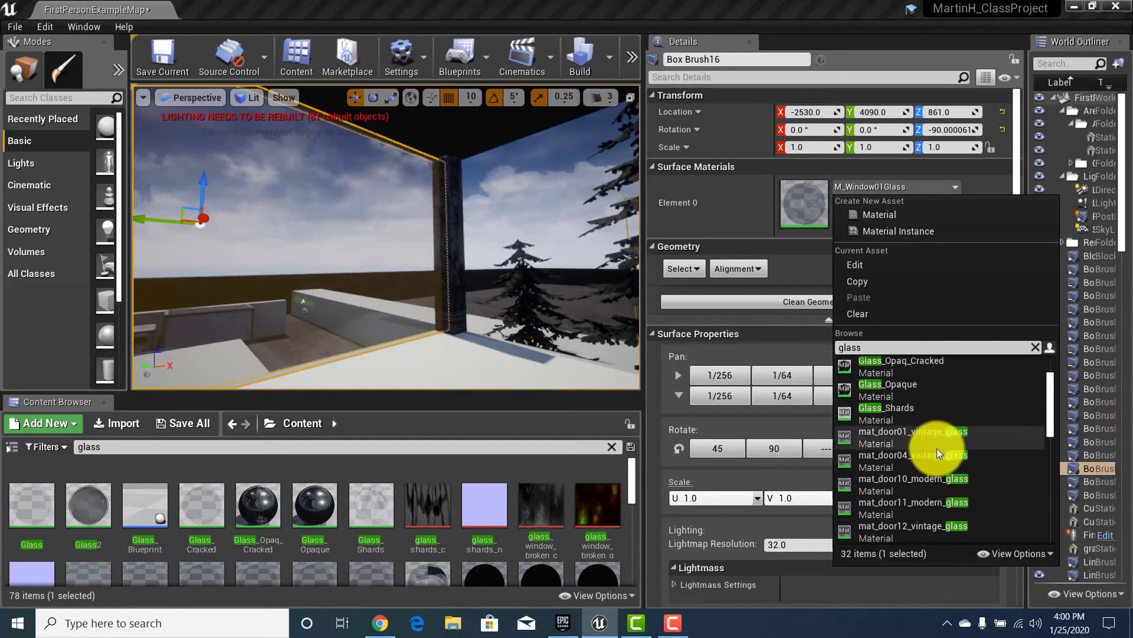
scroll(936, 448, down, 3)
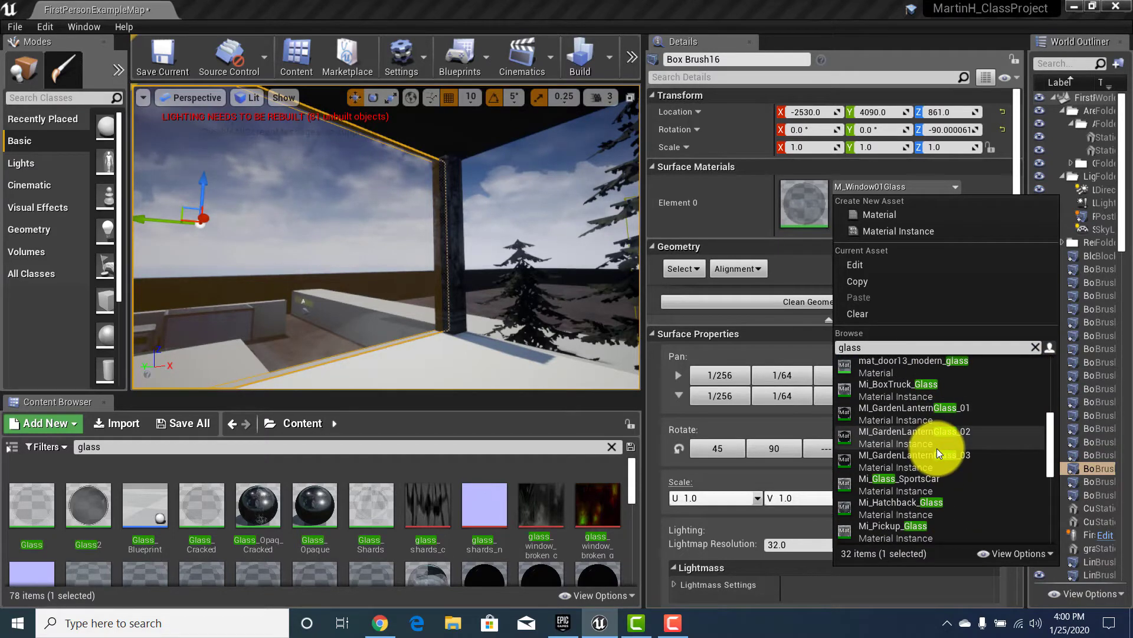
Step: Assign the M_Glass material to the selected window pane brush and view the pane
click(879, 502)
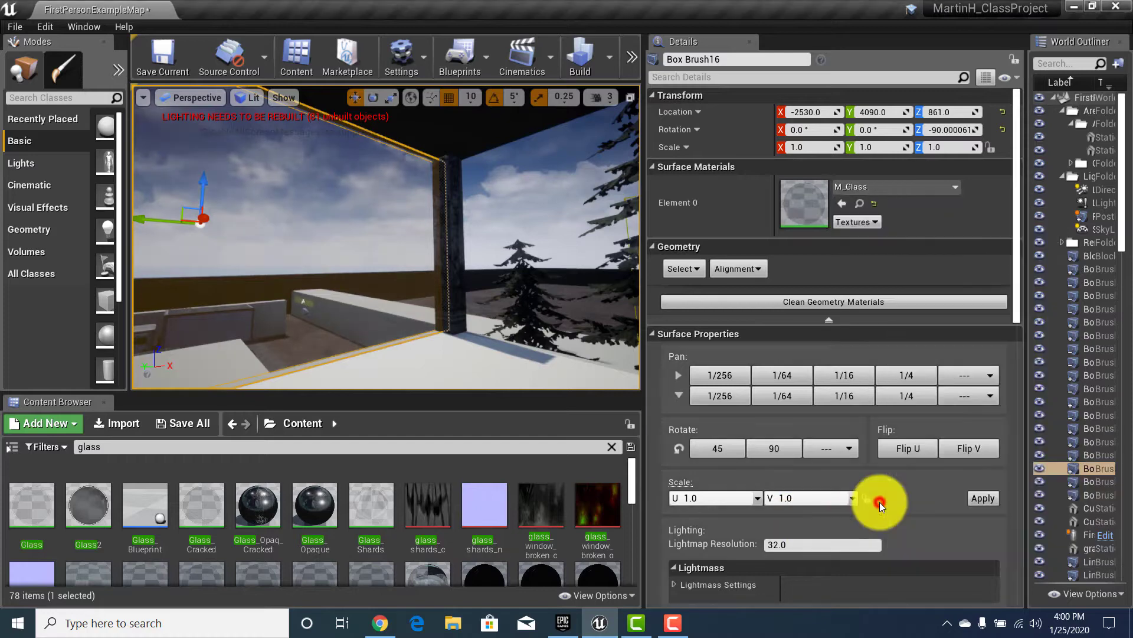
right_drag(384, 275, 301, 288)
right_drag(406, 240, 106, 228)
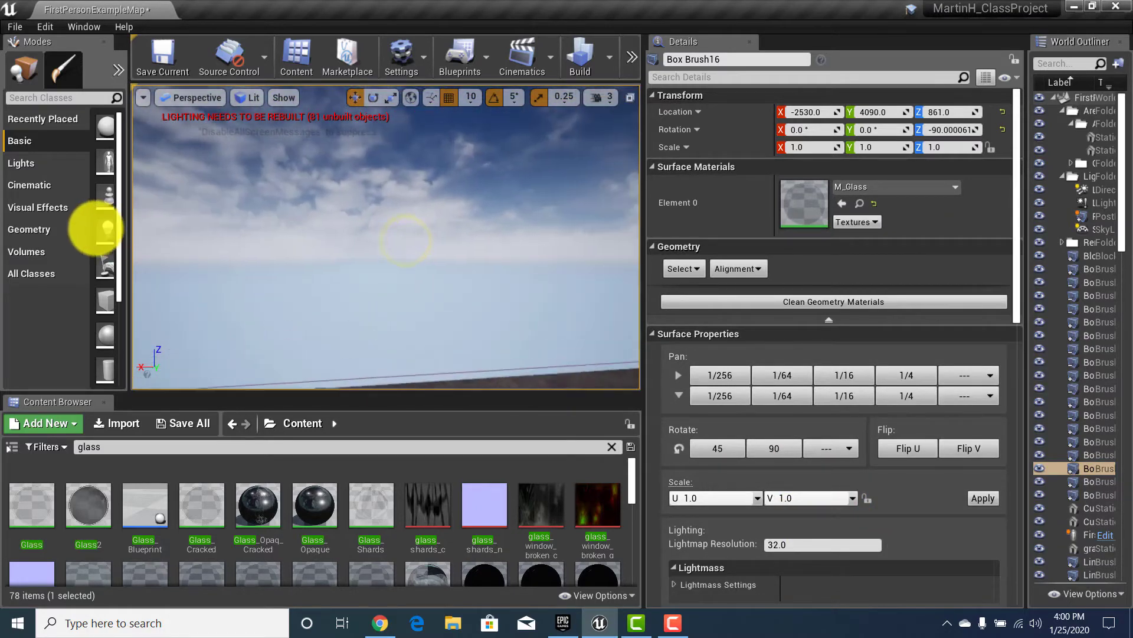
Step: Try lowering the glass pane to a Z location of 851, check its edges, and undo the move
click(348, 228)
right_drag(415, 227, 668, 242)
right_drag(410, 254, 347, 278)
right_drag(402, 251, 399, 253)
click(399, 253)
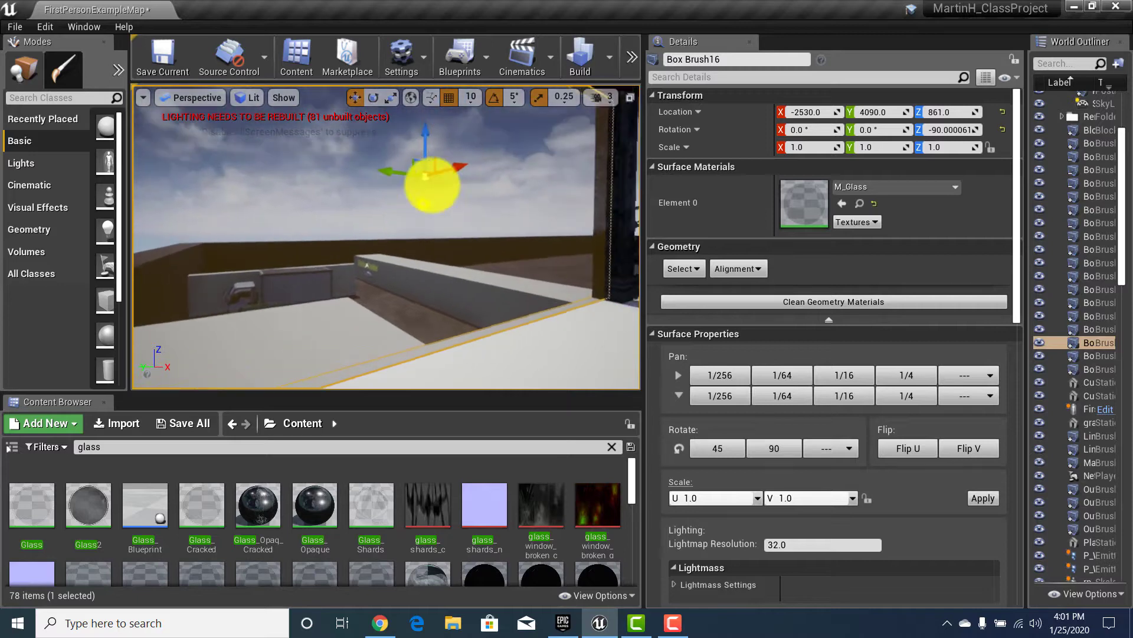
drag(421, 139, 422, 142)
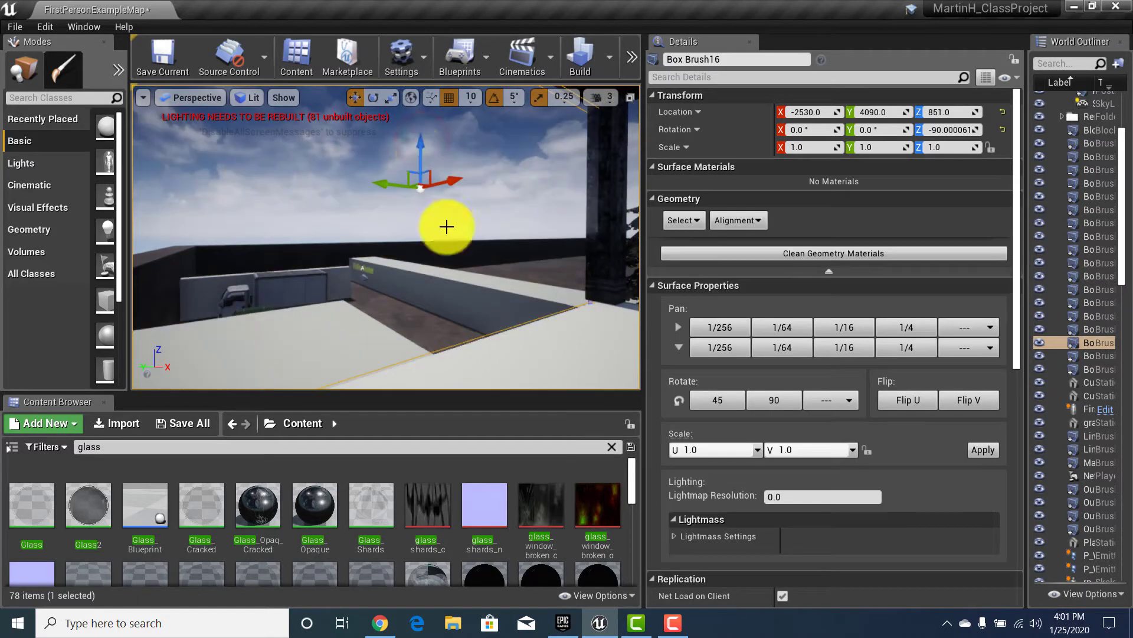
right_drag(657, 311, 609, 293)
mouse_move(377, 229)
right_down()
mouse_move(759, 228)
mouse_move(848, 144)
mouse_move(855, 121)
mouse_move(808, 329)
mouse_move(734, 347)
mouse_move(480, 361)
mouse_move(708, 348)
mouse_move(648, 356)
mouse_move(880, 380)
mouse_move(917, 351)
mouse_move(895, 358)
right_up()
key(s)
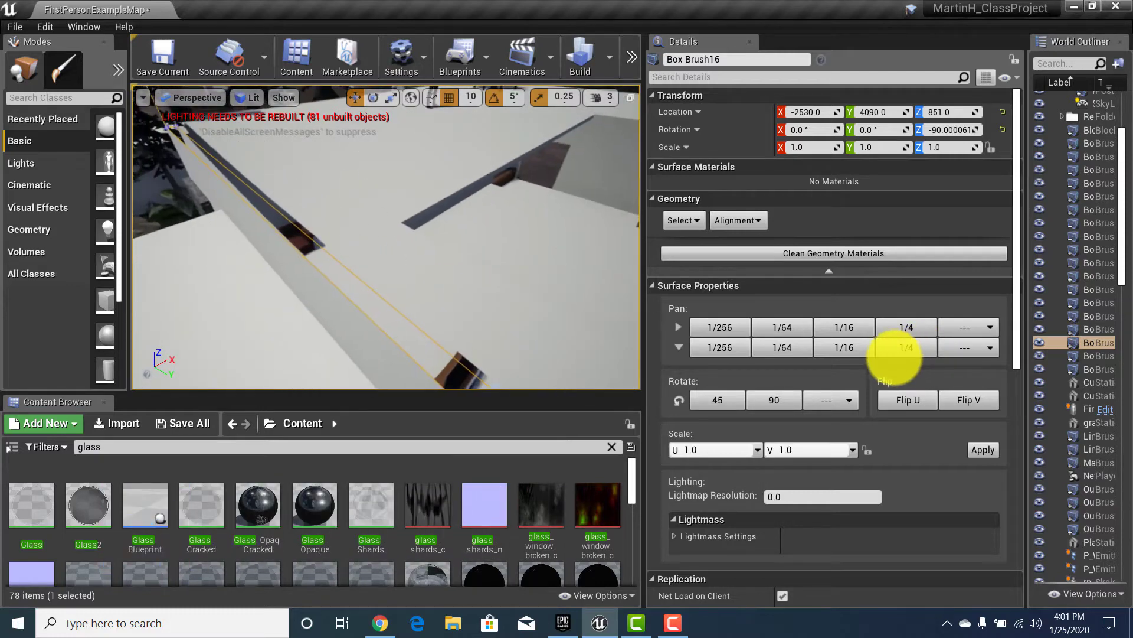
key(ctrl+z)
Step: Set the viewport camera speed to 1 and play-test the level, examining the glass panes and roof on the upper floor
mouse_move(305, 243)
right_down()
mouse_move(284, 283)
mouse_move(268, 251)
mouse_move(427, 198)
mouse_move(126, 319)
mouse_move(68, 268)
mouse_move(87, 301)
mouse_move(271, 119)
mouse_move(355, 121)
mouse_move(384, 106)
mouse_move(386, 118)
mouse_move(281, 131)
mouse_move(311, 25)
mouse_move(246, 141)
mouse_move(126, 182)
mouse_move(67, 188)
right_up()
click(599, 96)
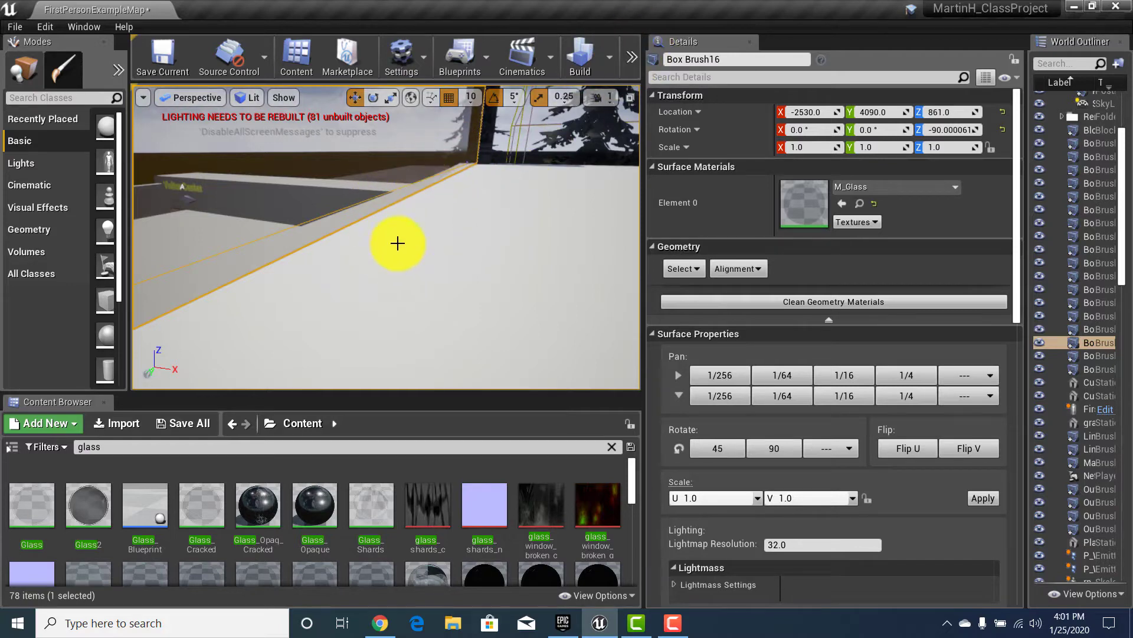
click(678, 89)
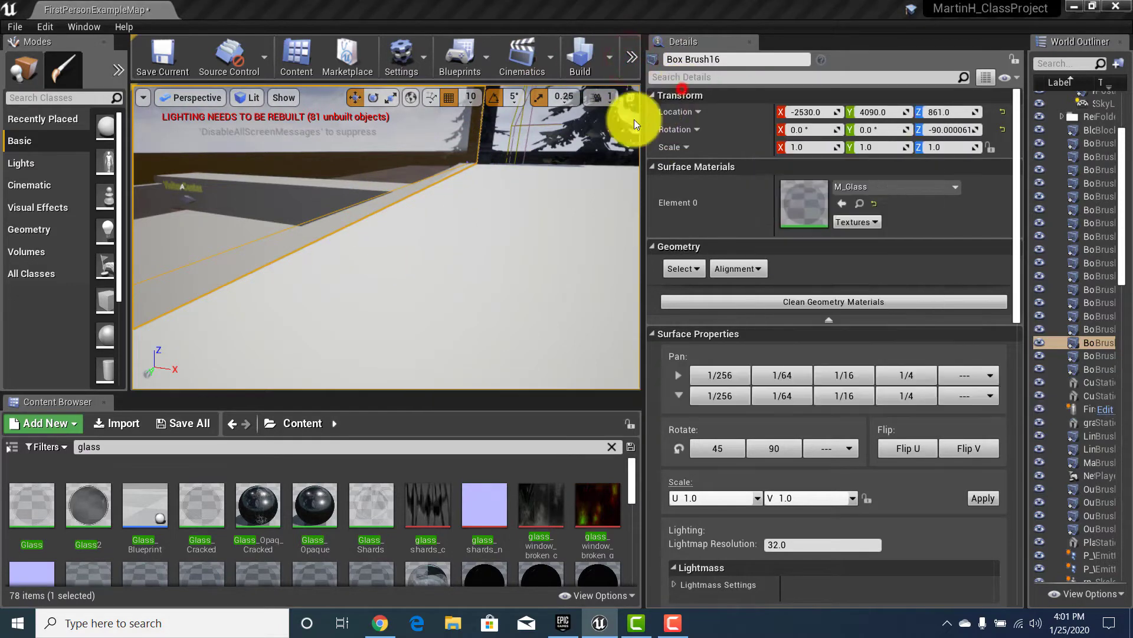
key(w)
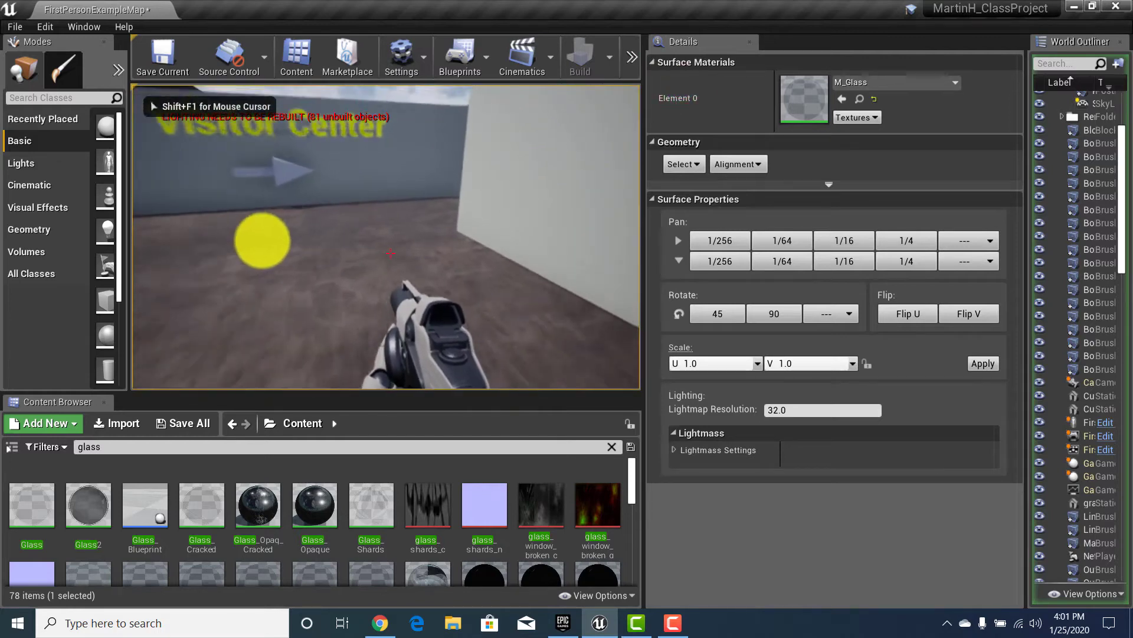
key(w)
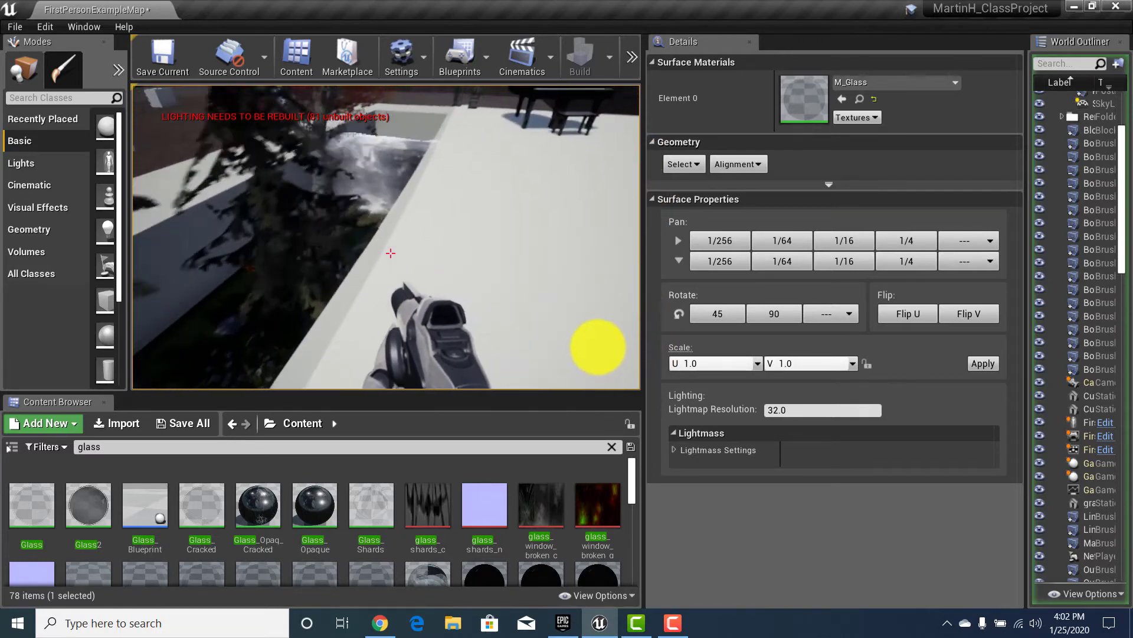
key(w)
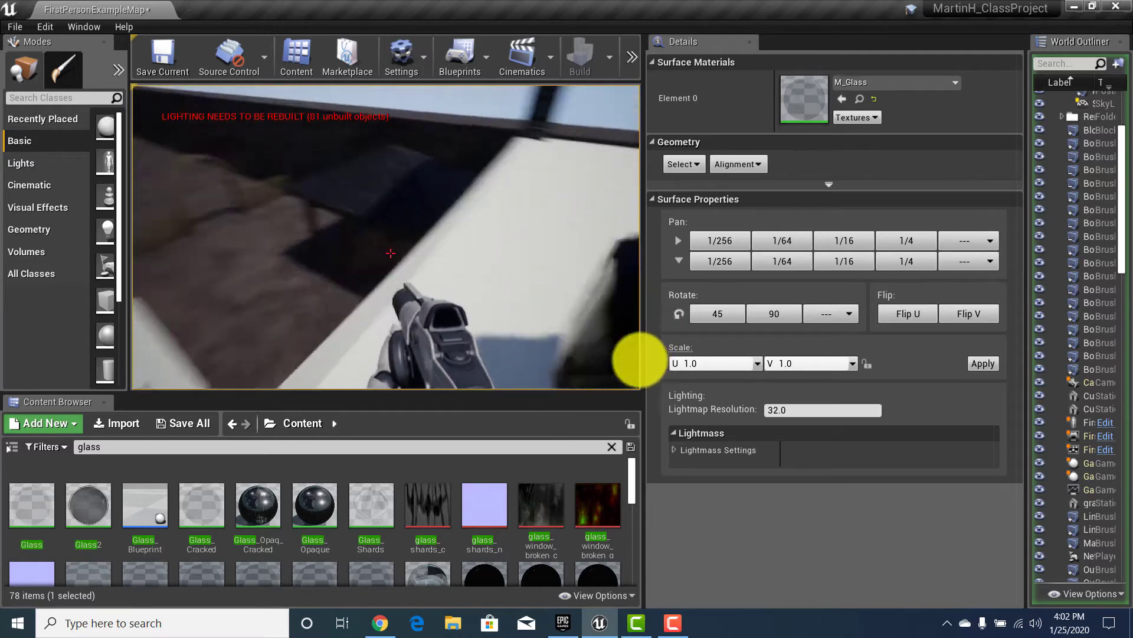
key(w)
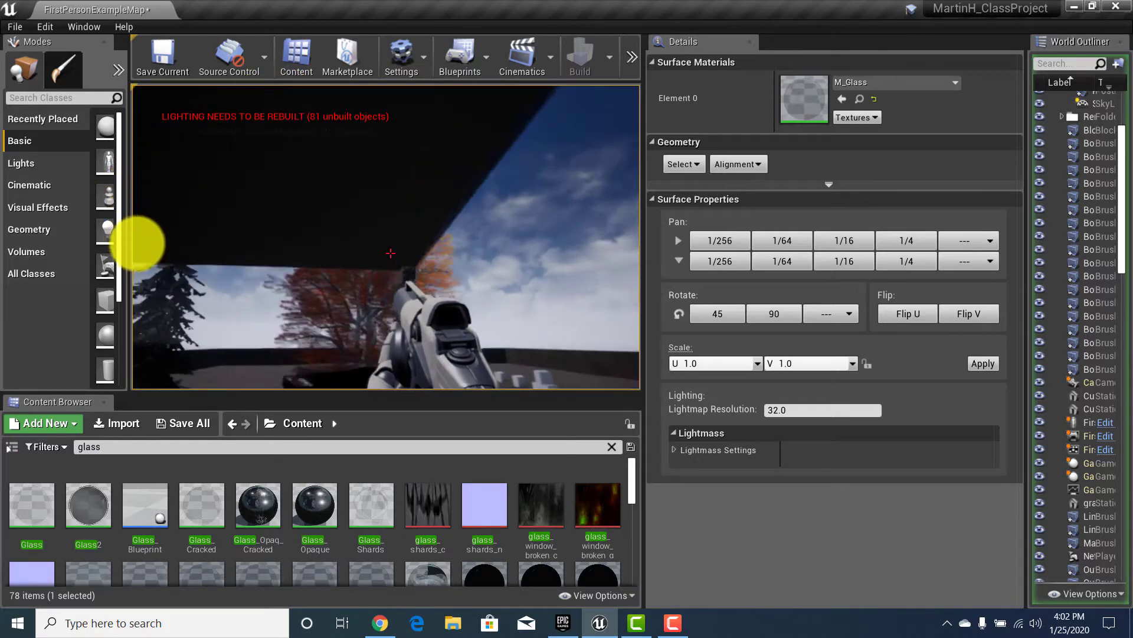
key(Escape)
Step: Try lowering the roof brush to a Z location of 1086, check its edges, and undo the move
click(271, 213)
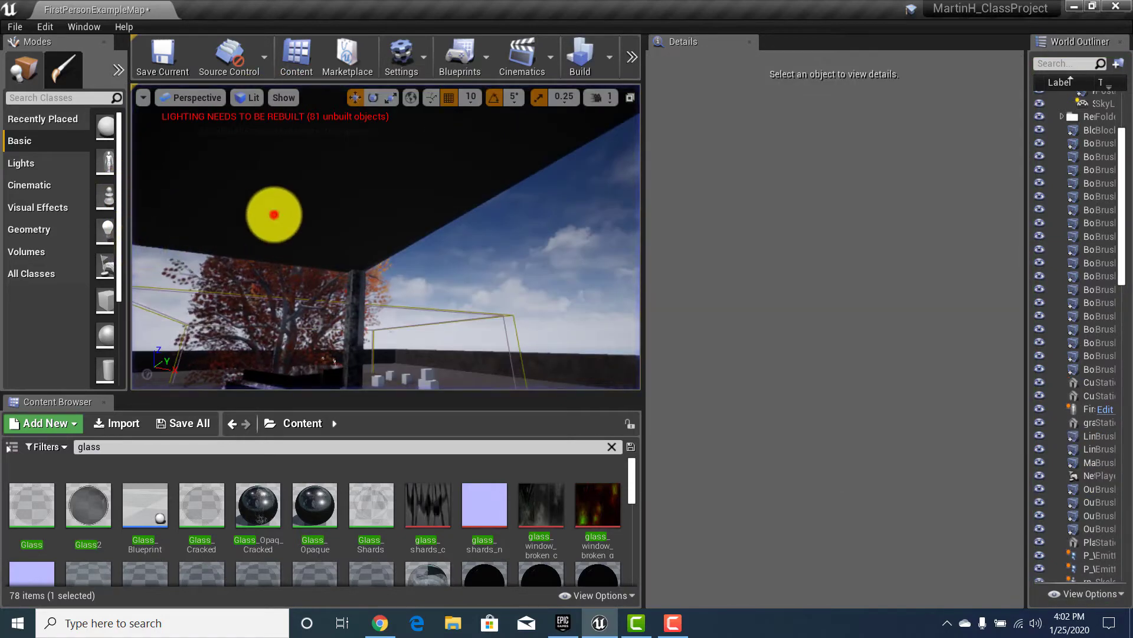
click(381, 172)
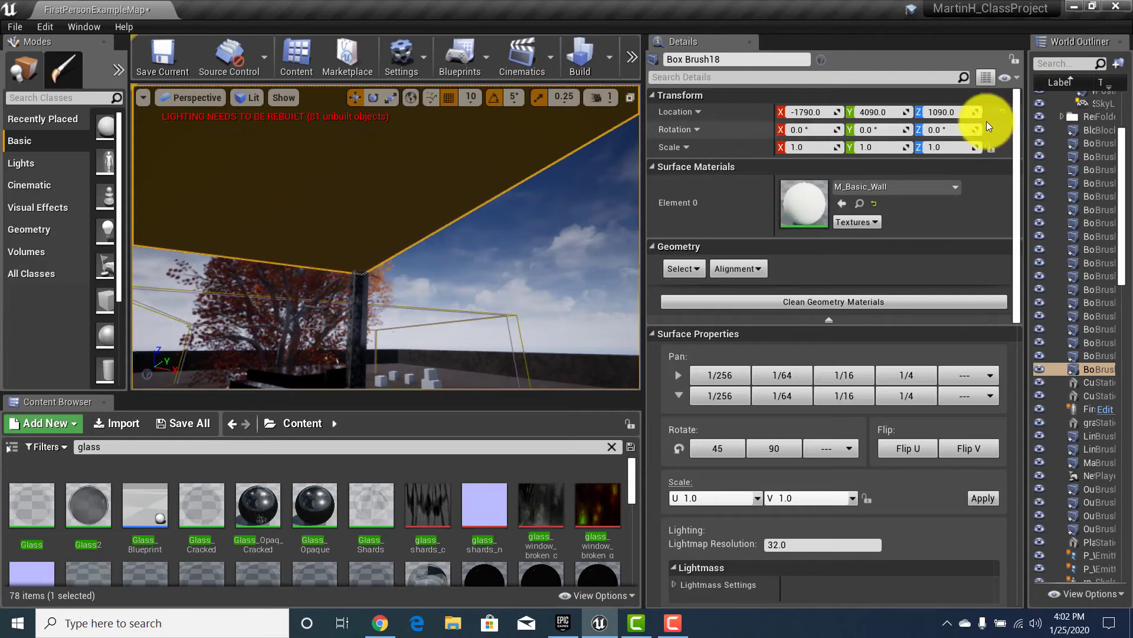
drag(975, 112, 967, 110)
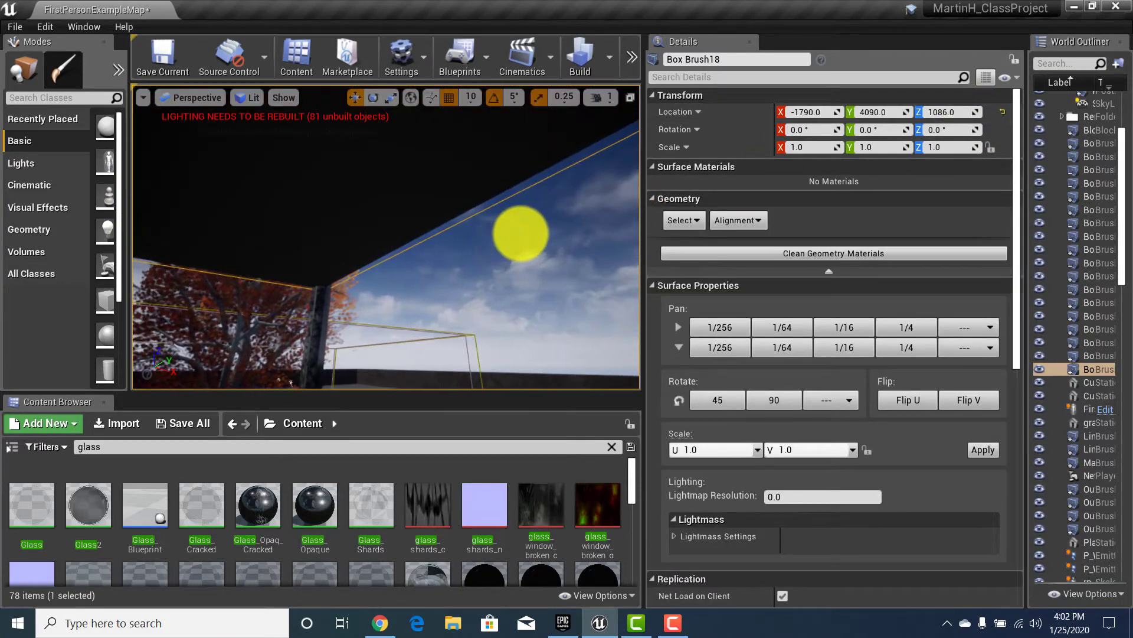
right_drag(521, 233, 589, 197)
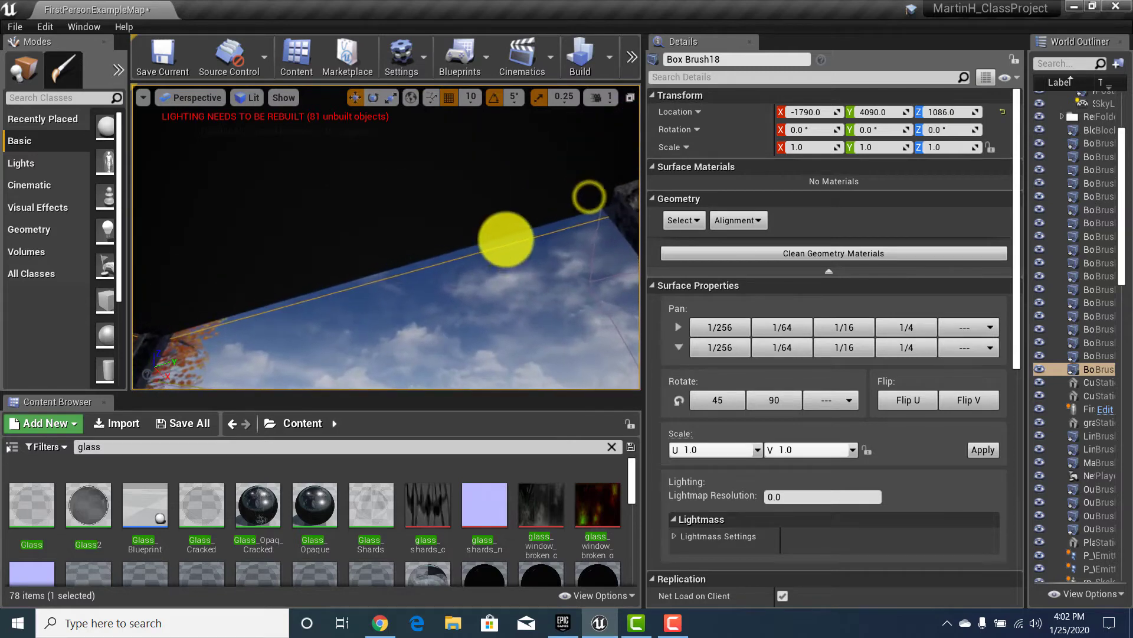
right_drag(506, 239, 531, 239)
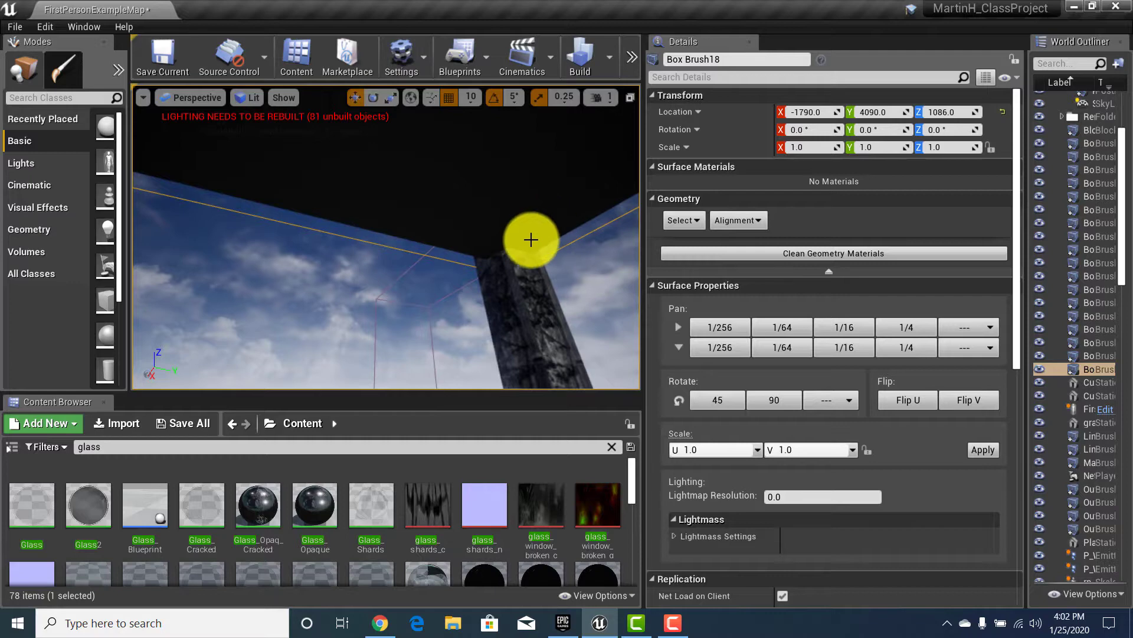
key(ctrl+z)
Step: Select the glass pane beside the piano and set the viewport camera speed to 2
mouse_move(419, 296)
right_down()
mouse_move(334, 296)
mouse_move(331, 316)
right_up()
click(374, 291)
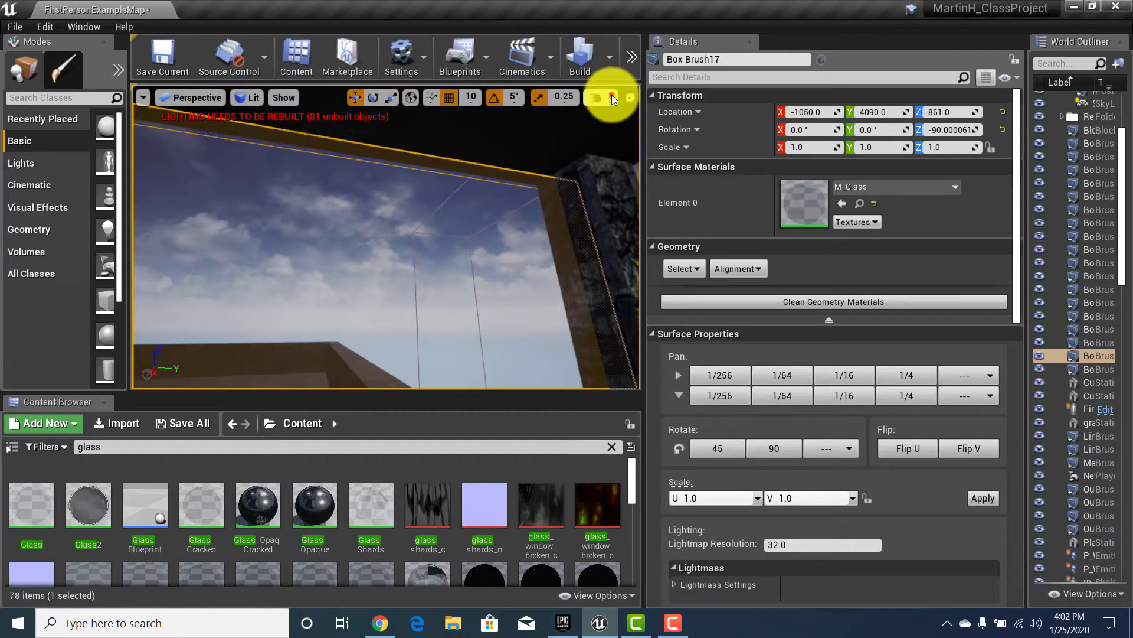
click(612, 95)
click(623, 130)
mouse_move(519, 186)
right_down()
mouse_move(443, 228)
mouse_move(484, 217)
mouse_move(577, 76)
right_up()
click(734, 203)
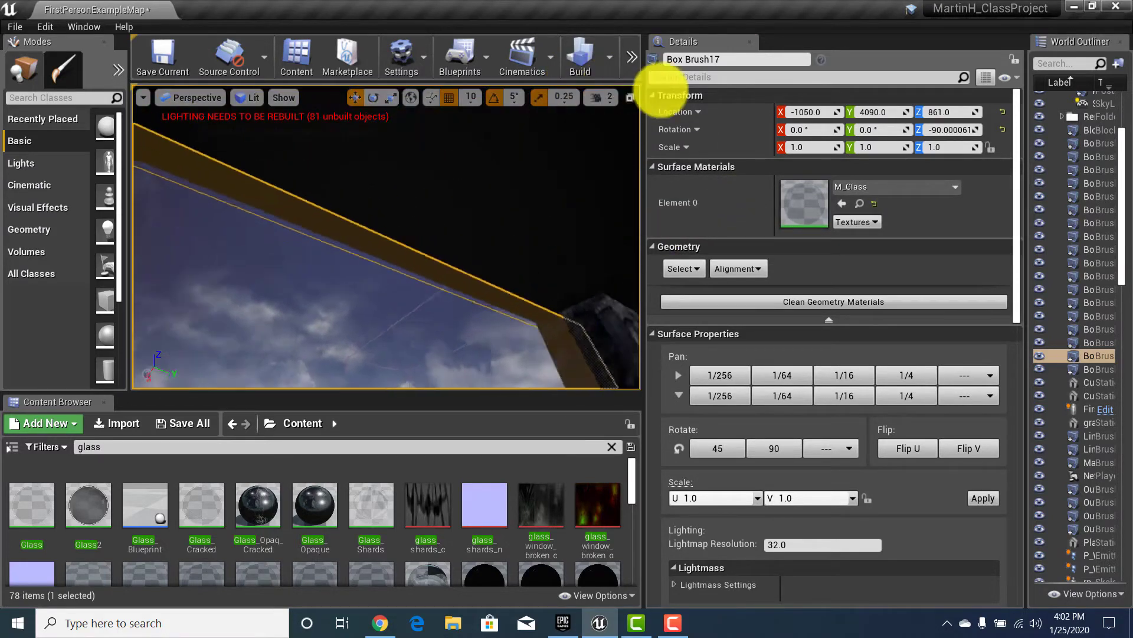
mouse_move(661, 89)
right_down()
mouse_move(838, 125)
mouse_move(958, 129)
mouse_move(1052, 212)
mouse_move(1045, 202)
mouse_move(943, 228)
mouse_move(1117, 239)
mouse_move(1116, 228)
mouse_move(1129, 243)
right_up()
right_drag(506, 246, 441, 207)
right_drag(675, 232, 809, 245)
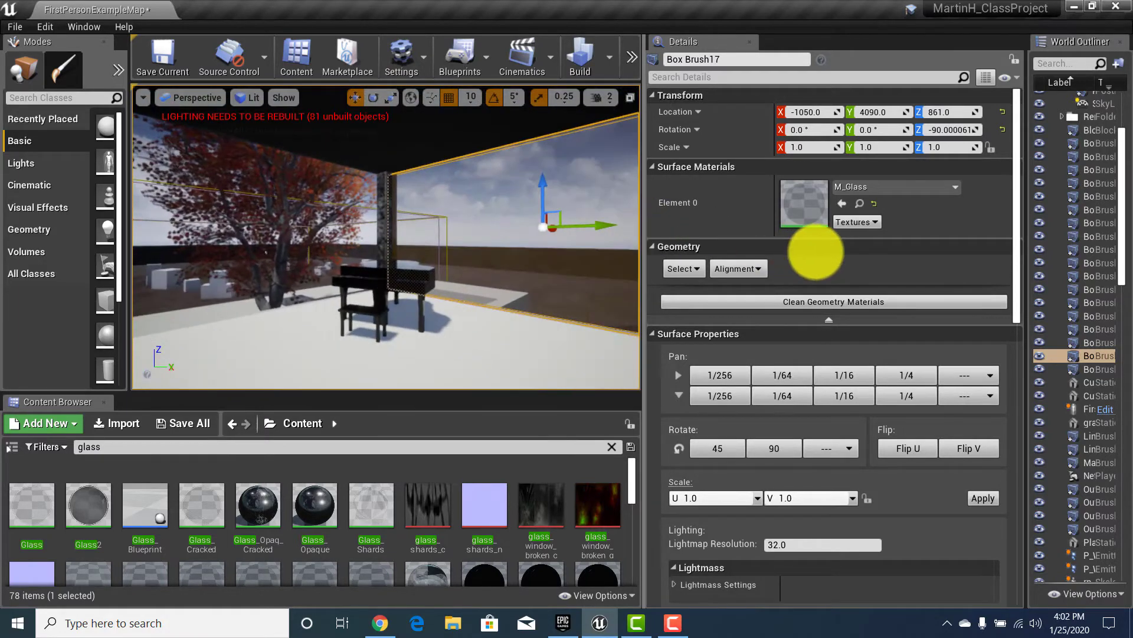
Step: Play-test the level, walking from the Visitor Center sign past the parked vehicles and through the building's rooms
click(635, 54)
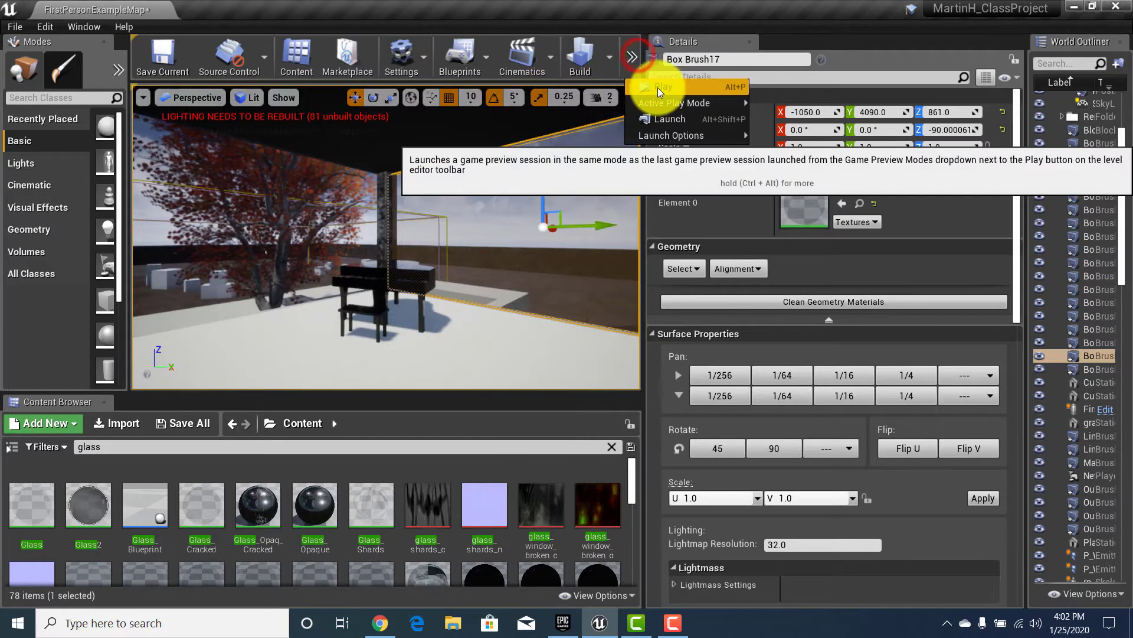
click(658, 87)
key(w)
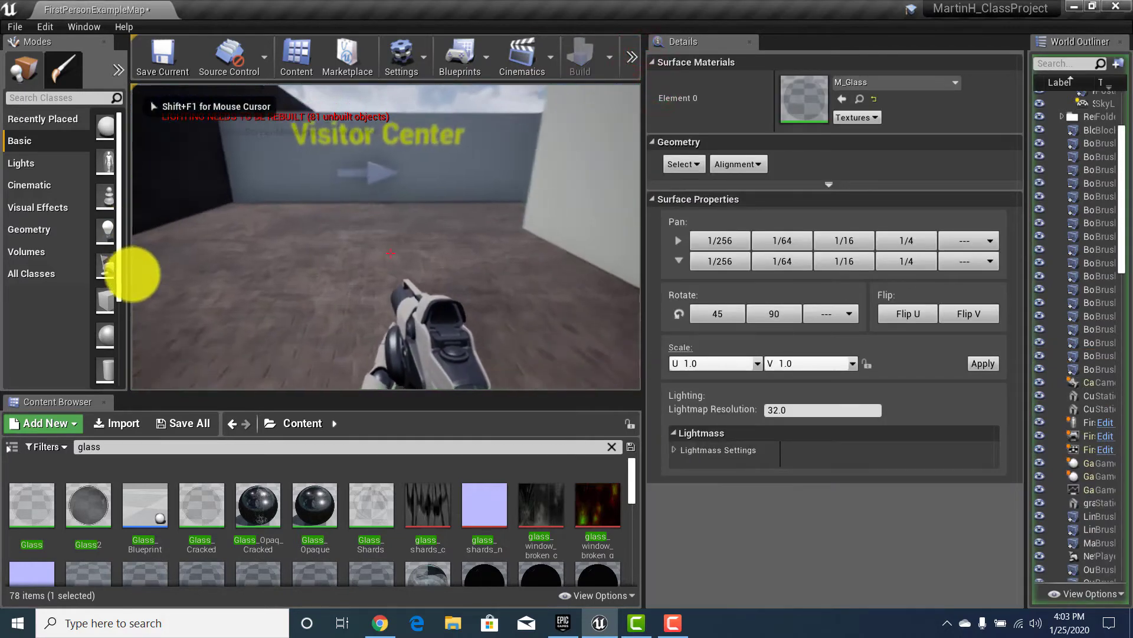
key(w)
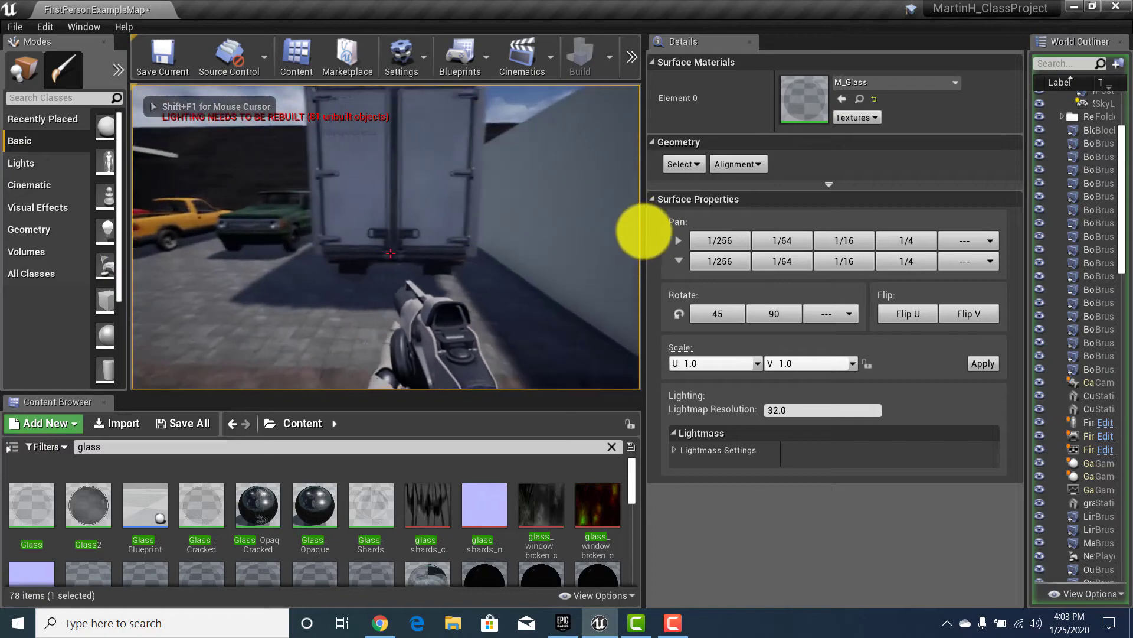
key(w)
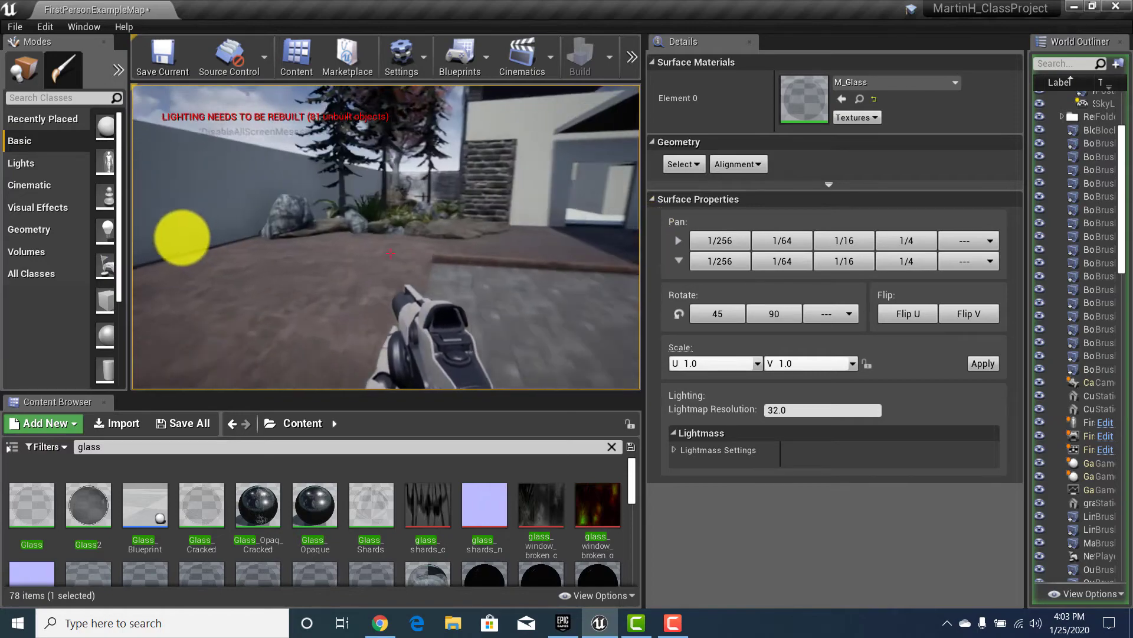
key(w)
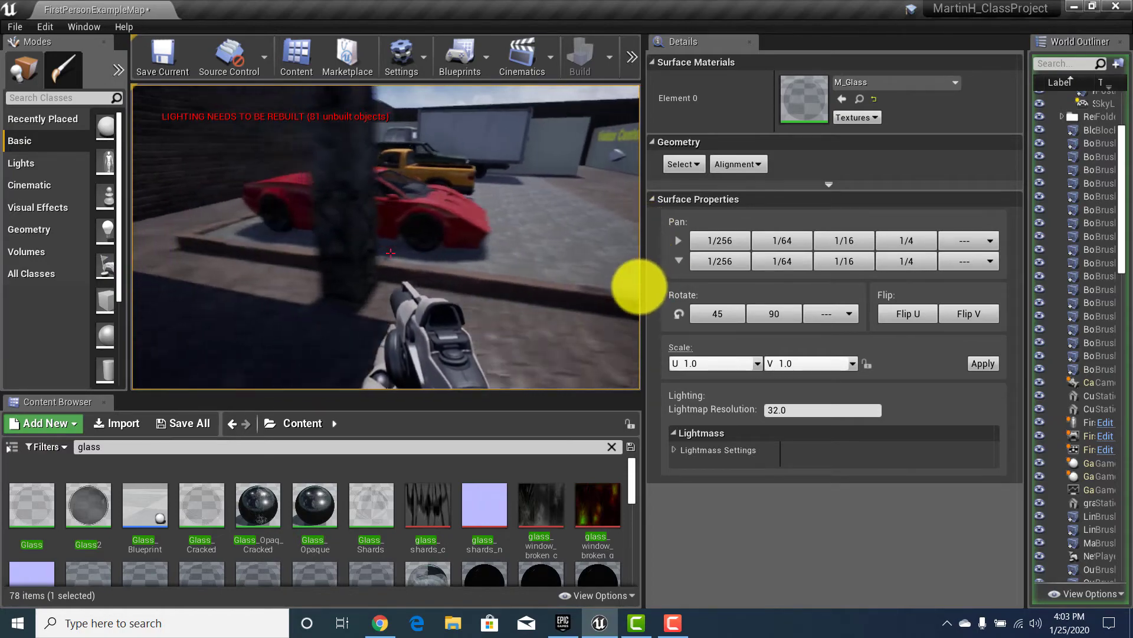
key(w)
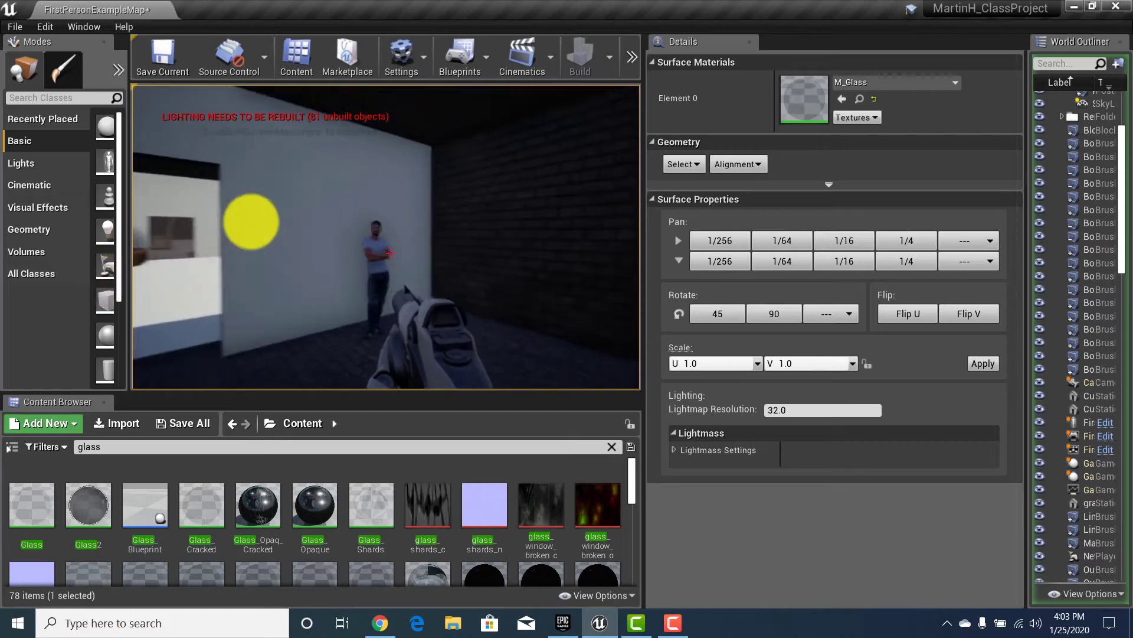
key(w)
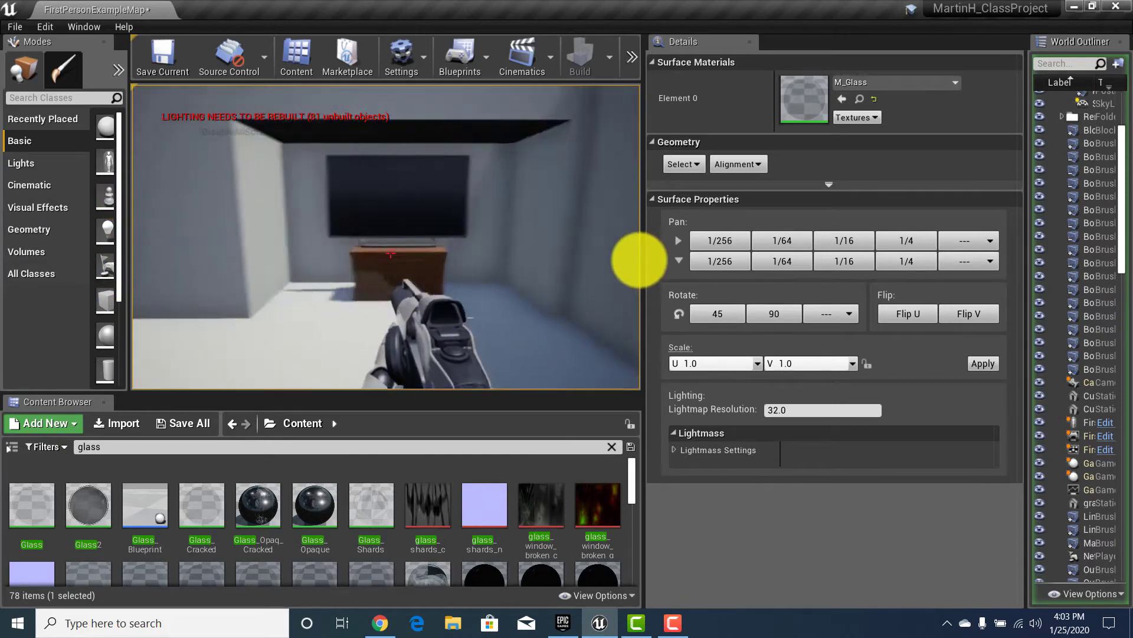
key(w)
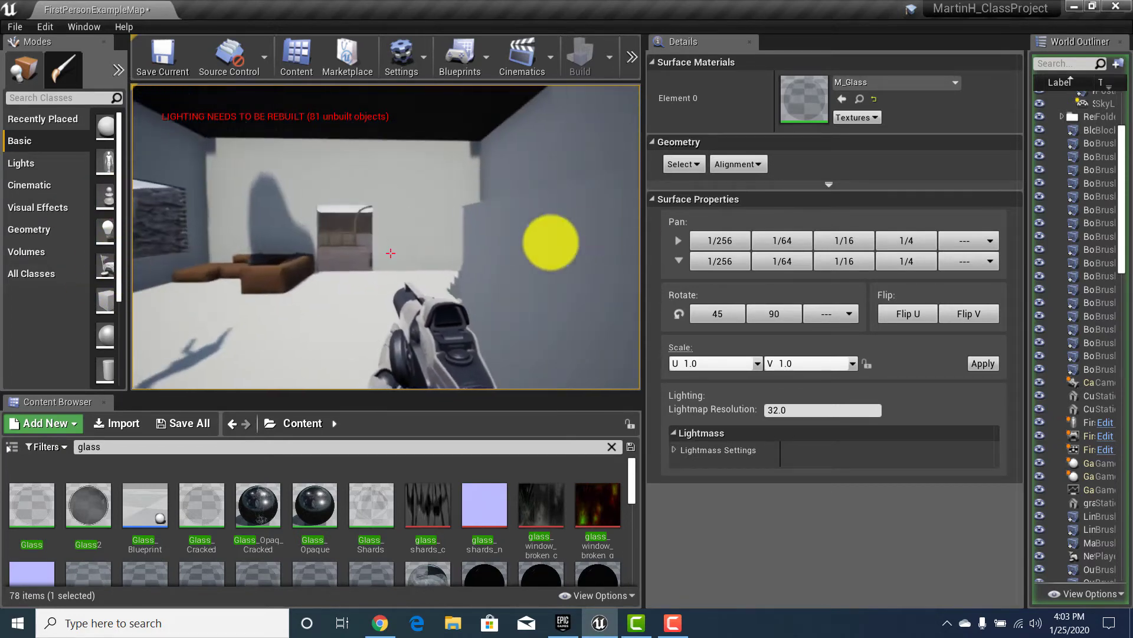
key(w)
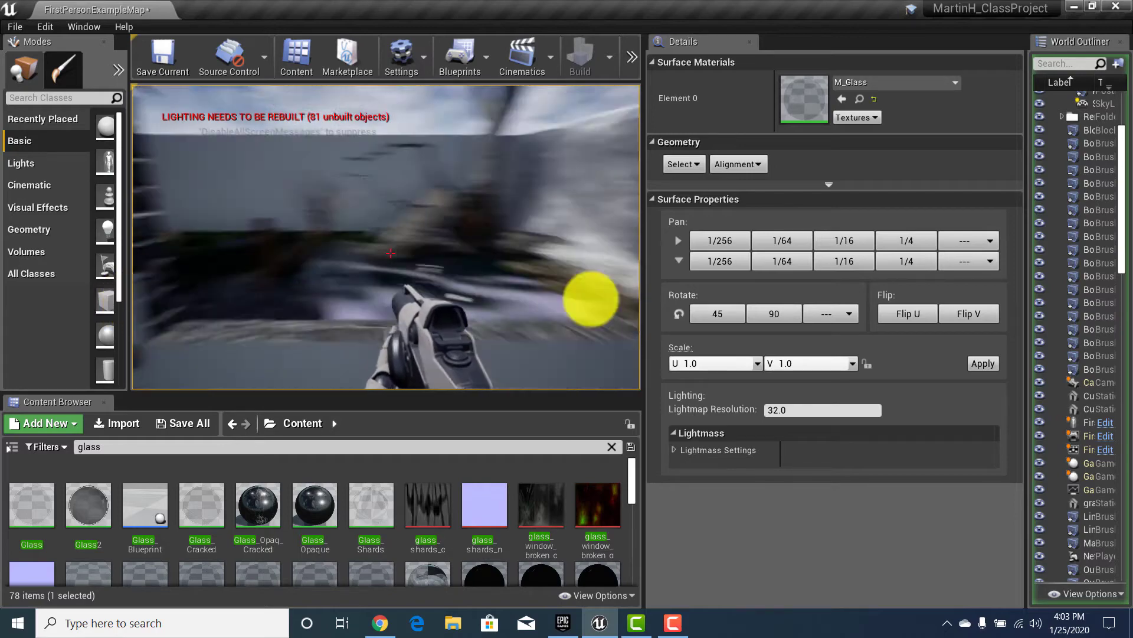
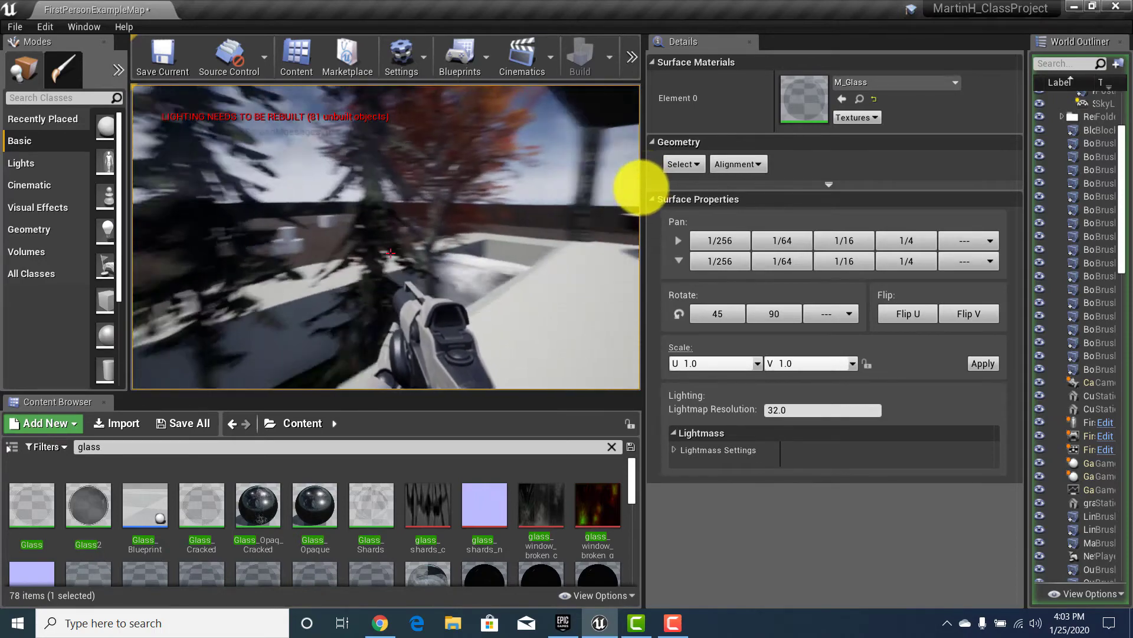
Step: Walk around the upper floor in the play session, checking the pillars and glass walls beside the piano
key(w)
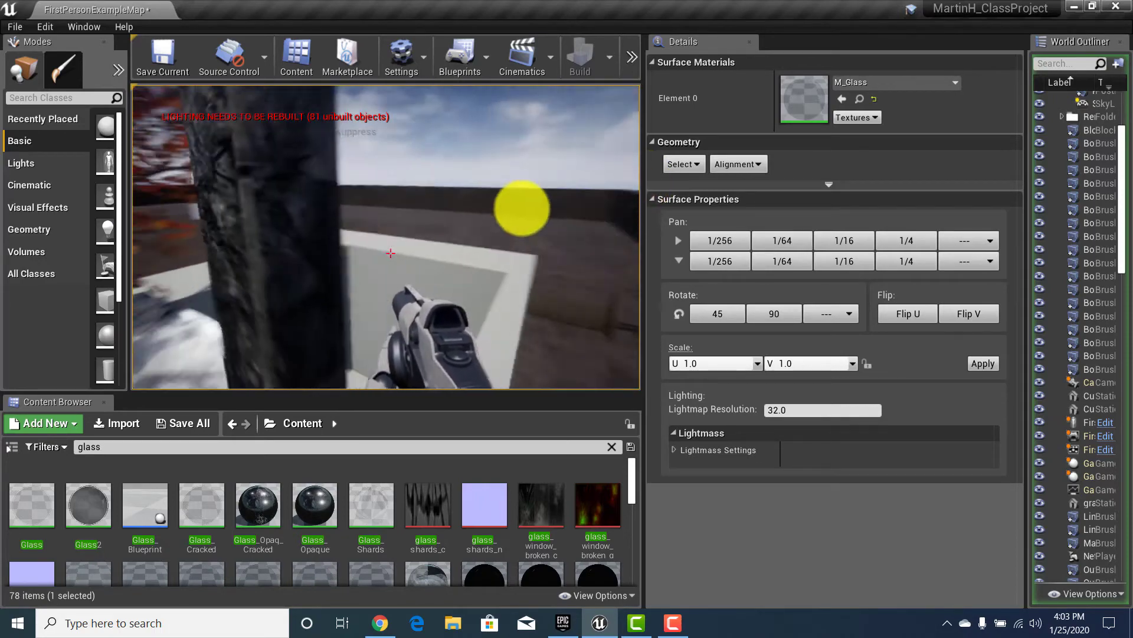
key(s)
key(w)
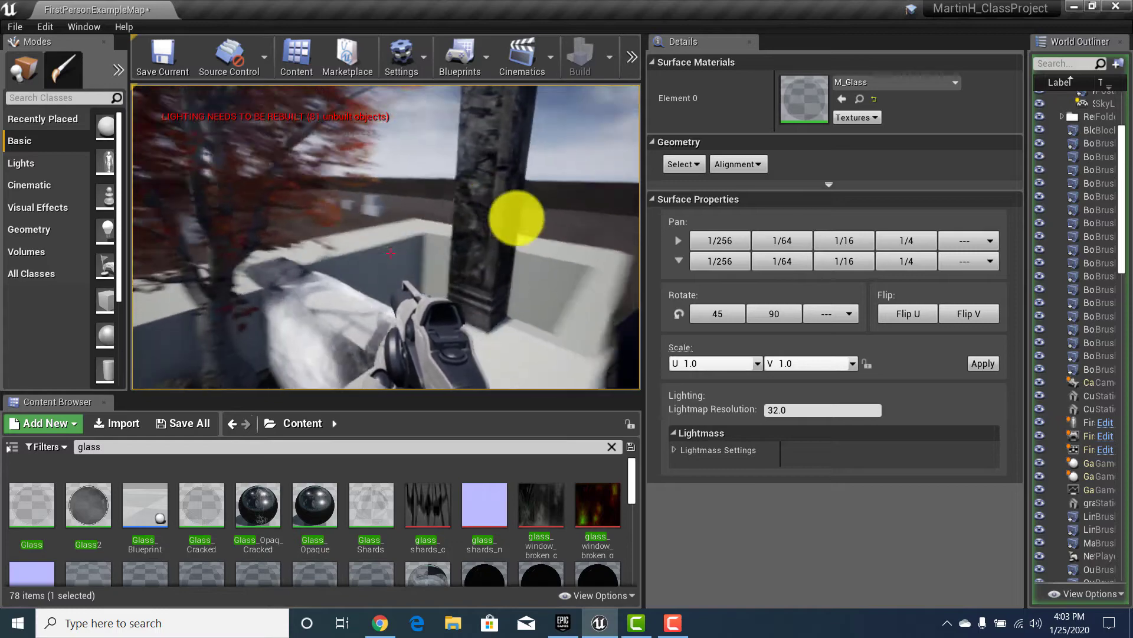
key(w)
key(s)
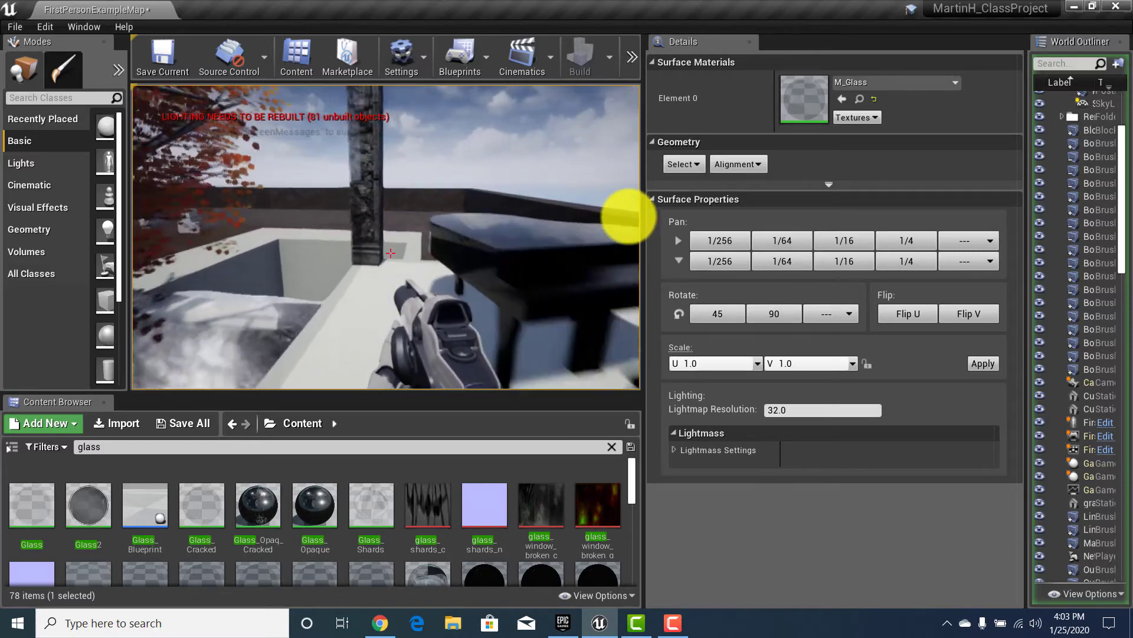
Step: Walk from the upper floor out to the arched wooden gate in the backyard and end the play session
key(w)
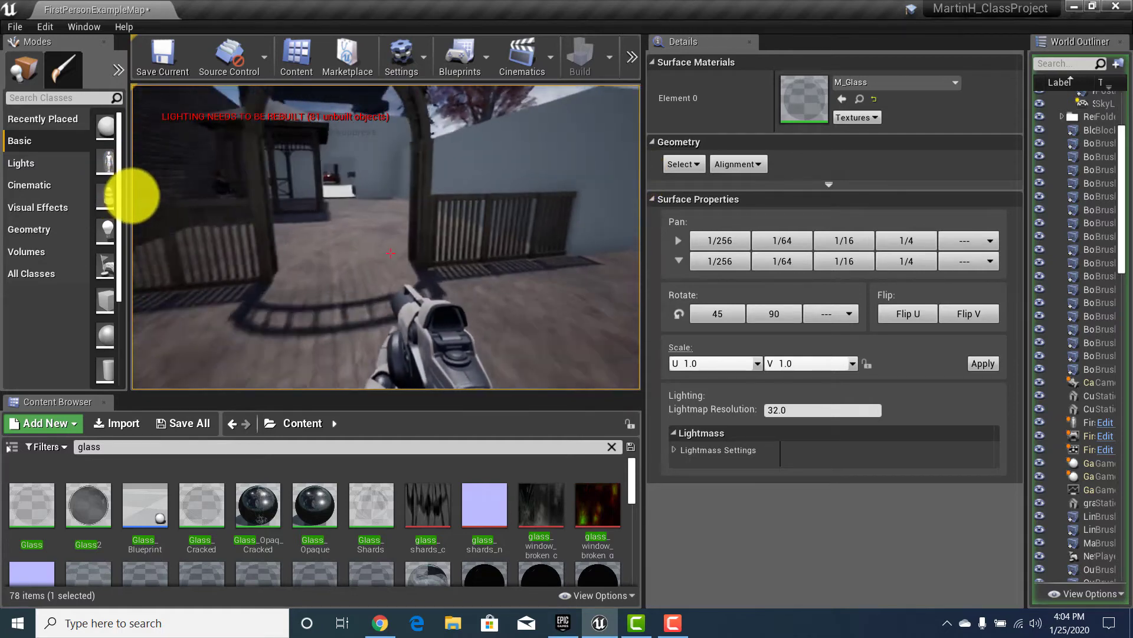
key(w)
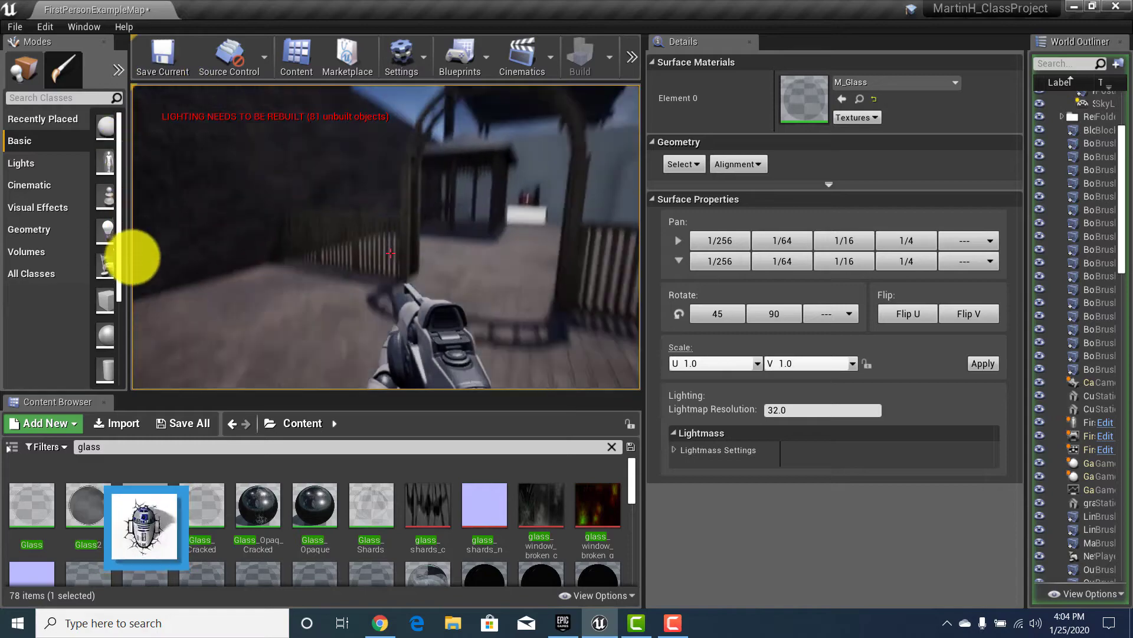
key(w)
click(248, 281)
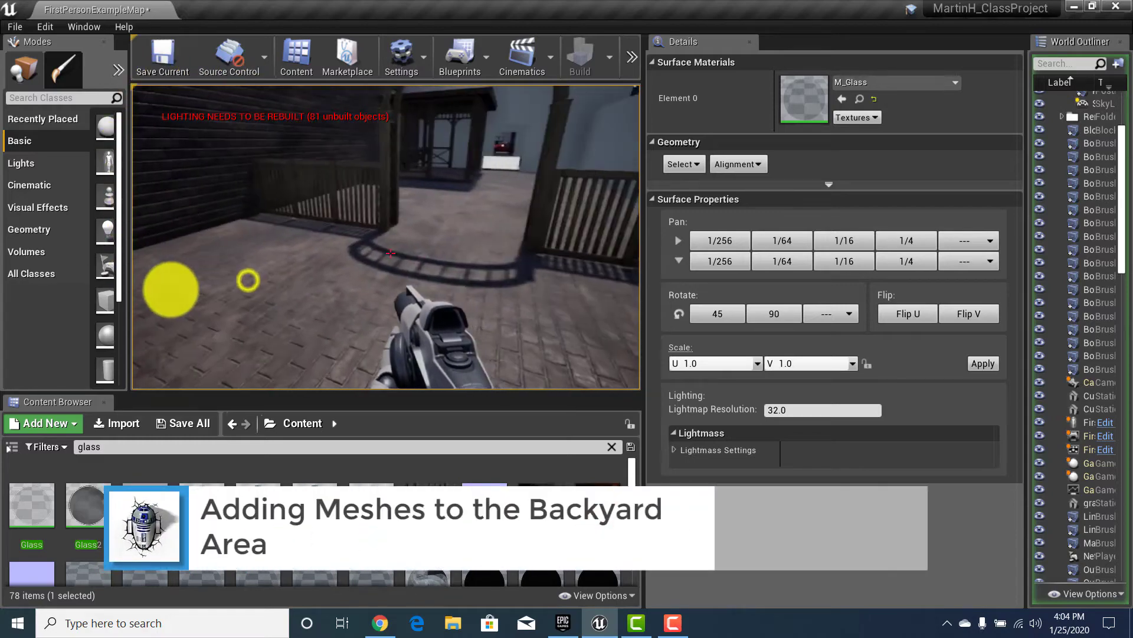
key(Escape)
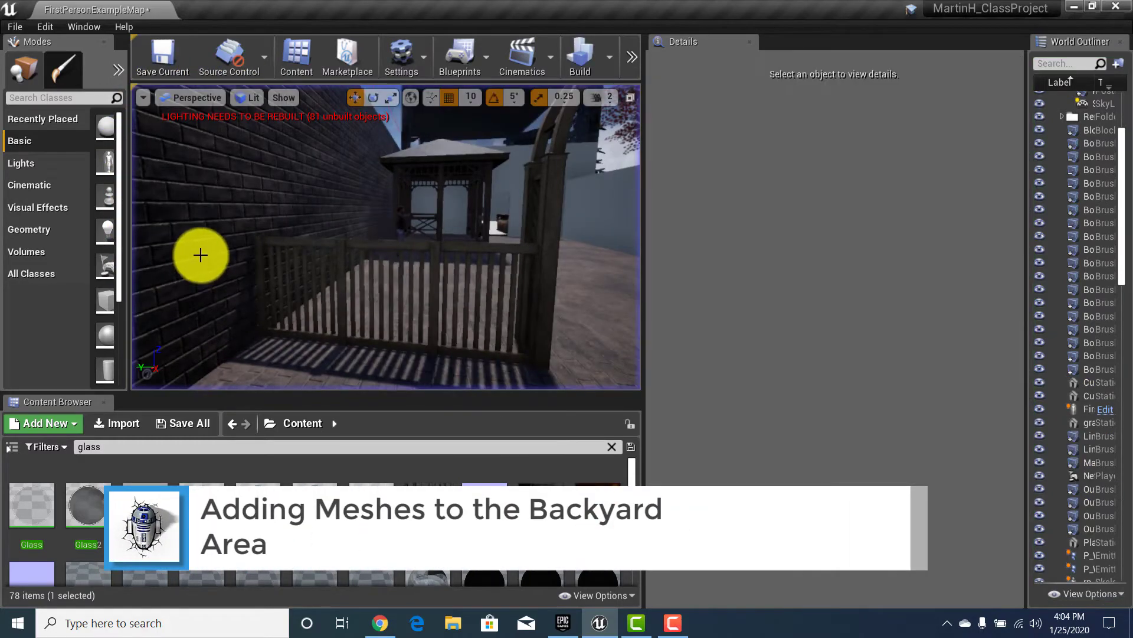
Step: Examine the backyard's wooden fence panel and arched gate meshes, selecting each and viewing the fence line from several sides
click(398, 247)
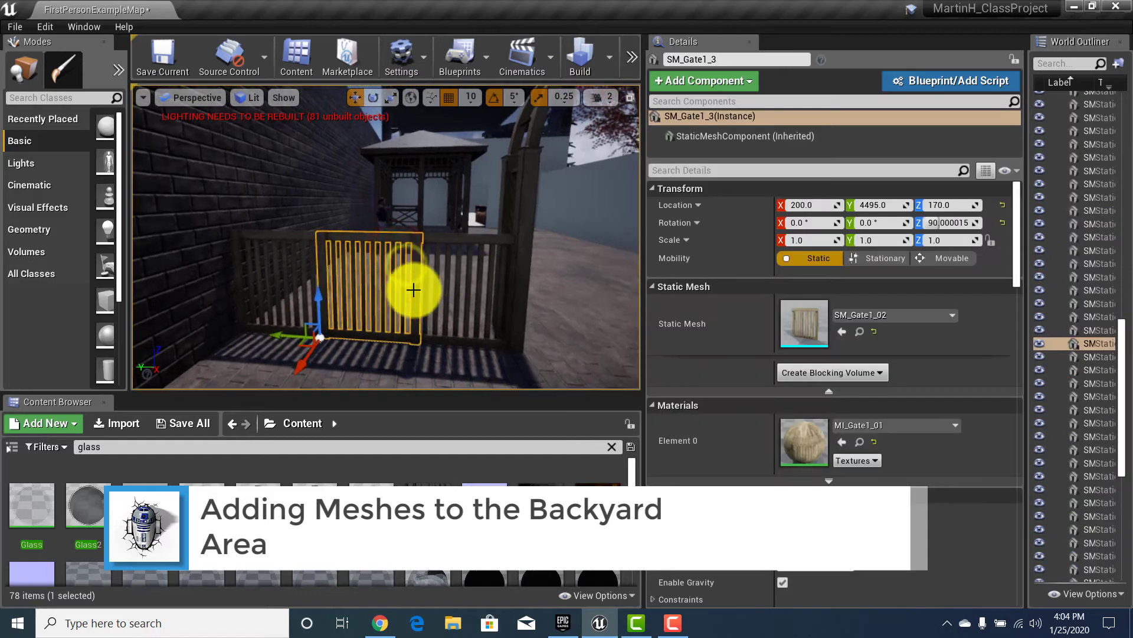
right_drag(481, 336, 509, 338)
click(471, 271)
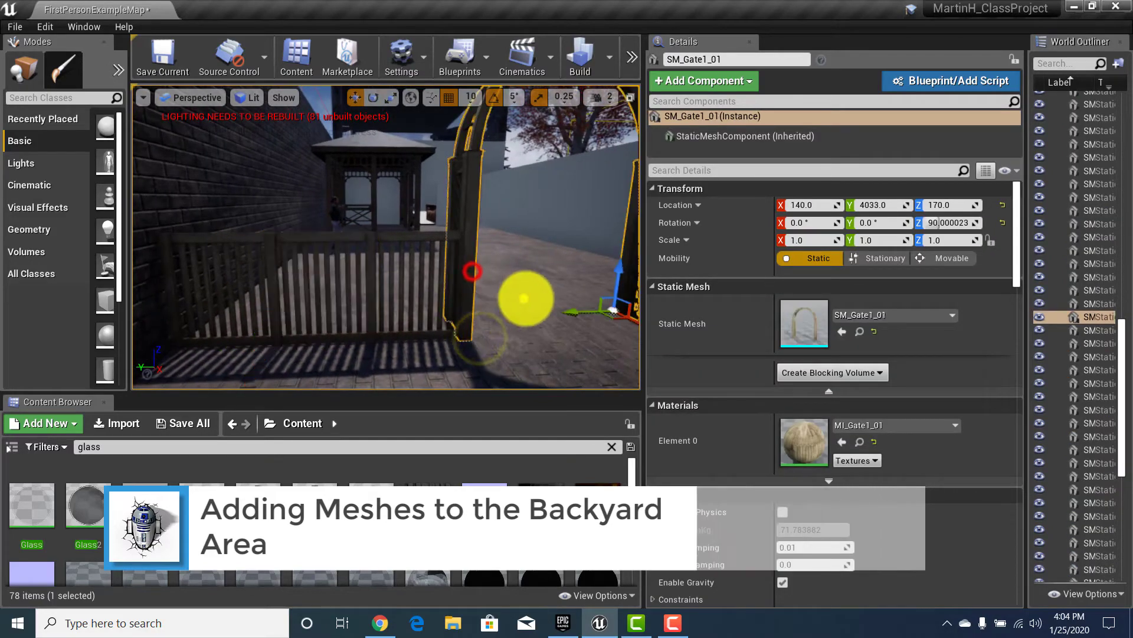
right_drag(523, 298, 586, 289)
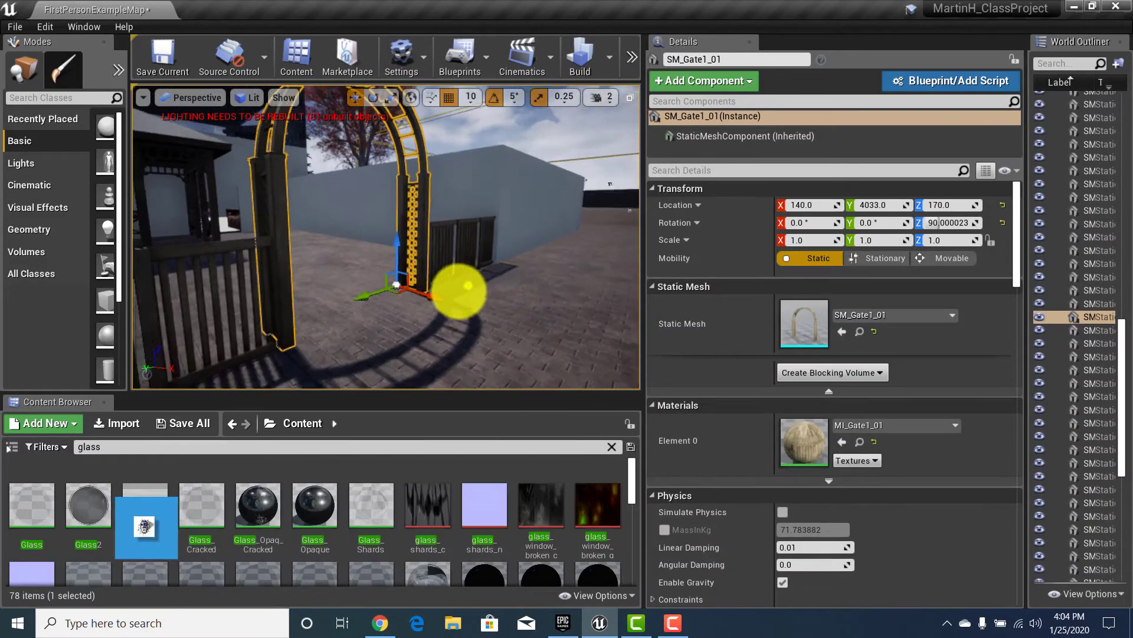
right_drag(468, 285, 558, 244)
click(378, 284)
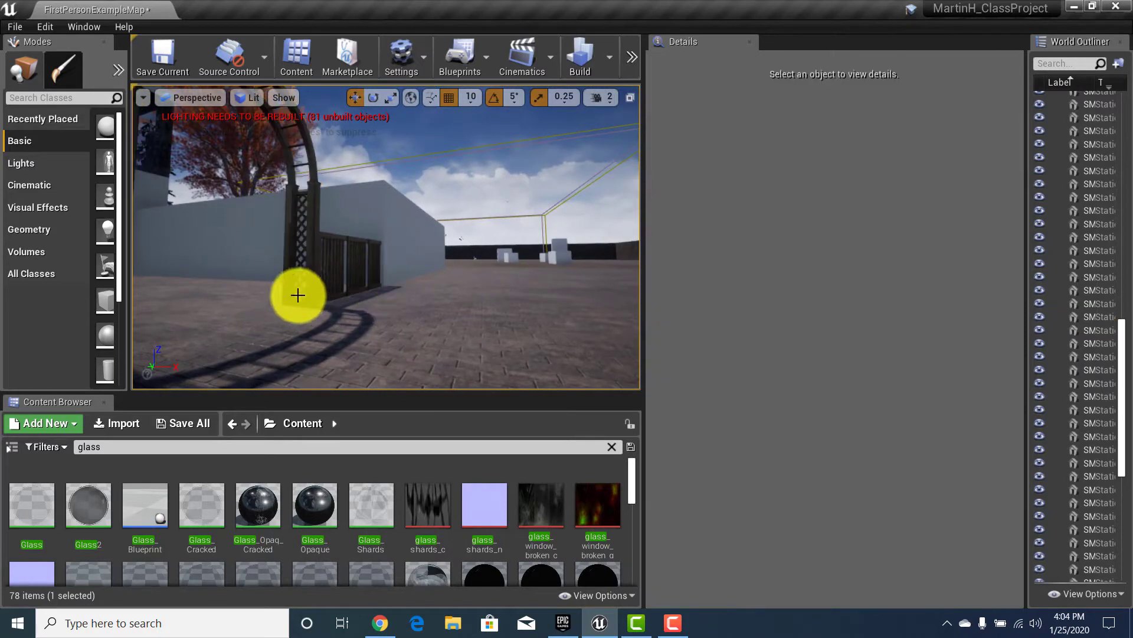
right_drag(297, 294, 200, 273)
key(w)
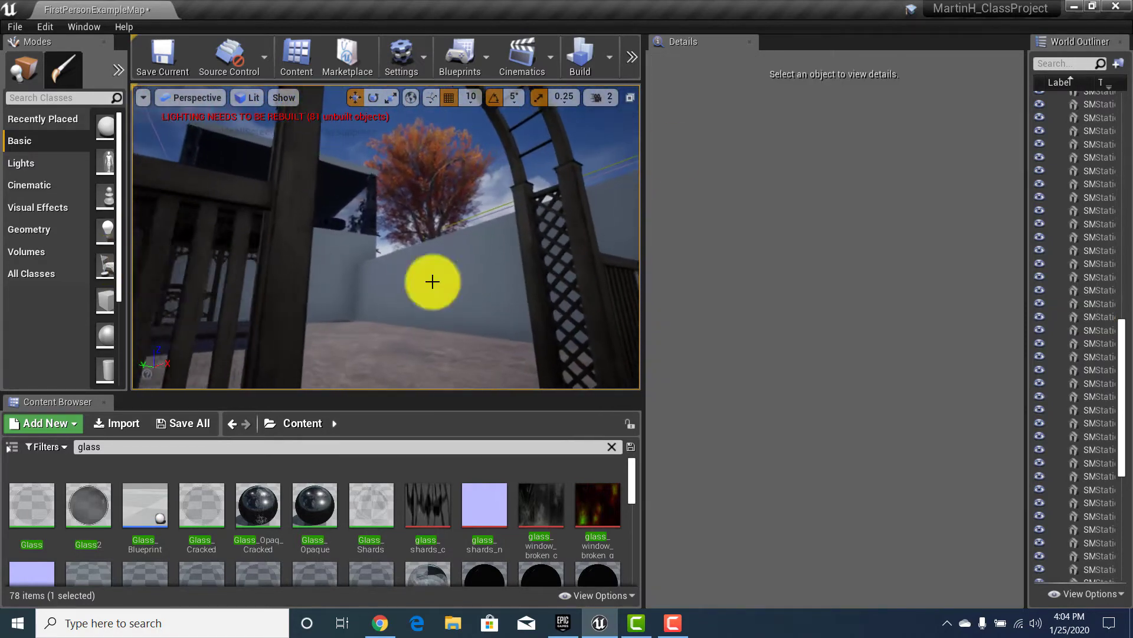
Step: Set the viewport camera speed to 4, then select the backyard pavilion mesh and inspect it up close
click(610, 96)
drag(624, 133, 647, 126)
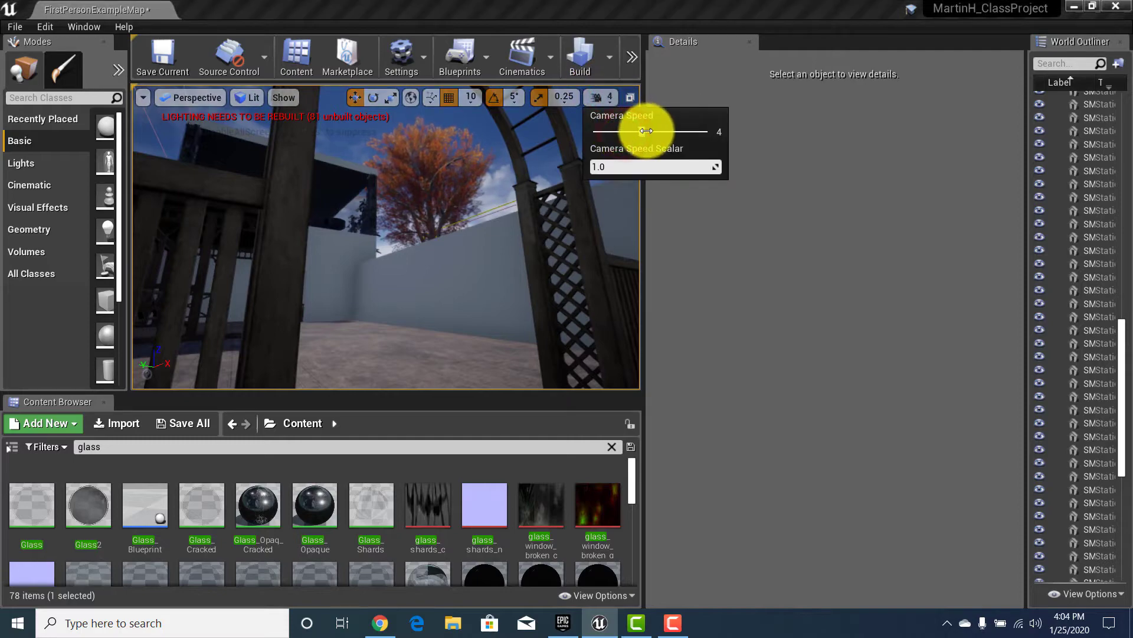
right_drag(471, 228, 394, 262)
click(373, 182)
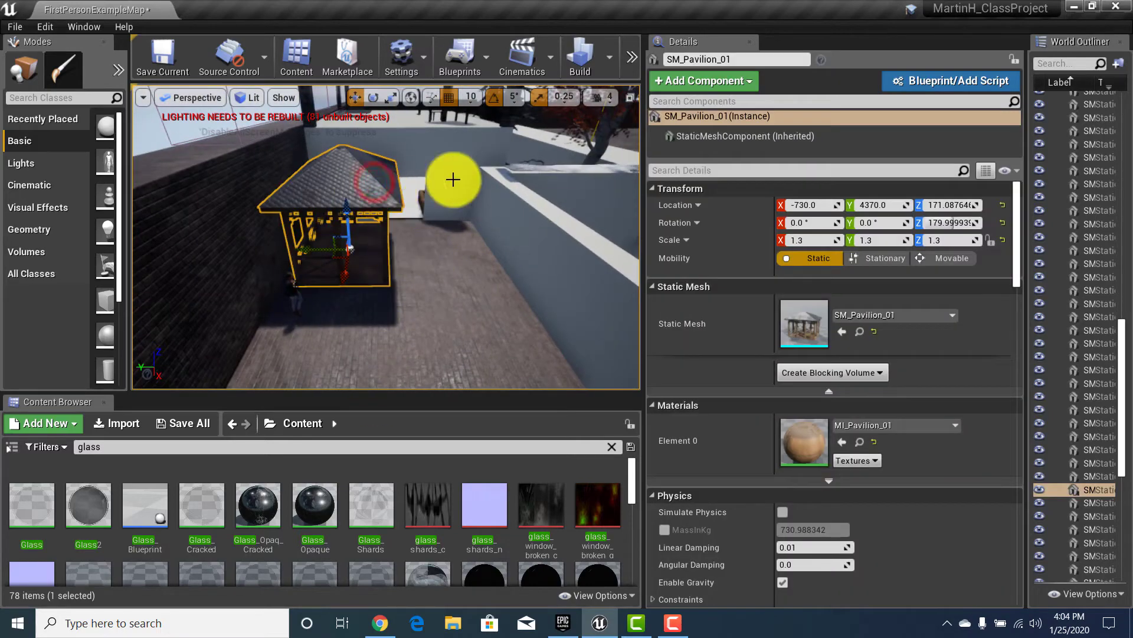
mouse_move(418, 308)
right_down()
mouse_move(408, 339)
mouse_move(399, 299)
mouse_move(419, 306)
right_up()
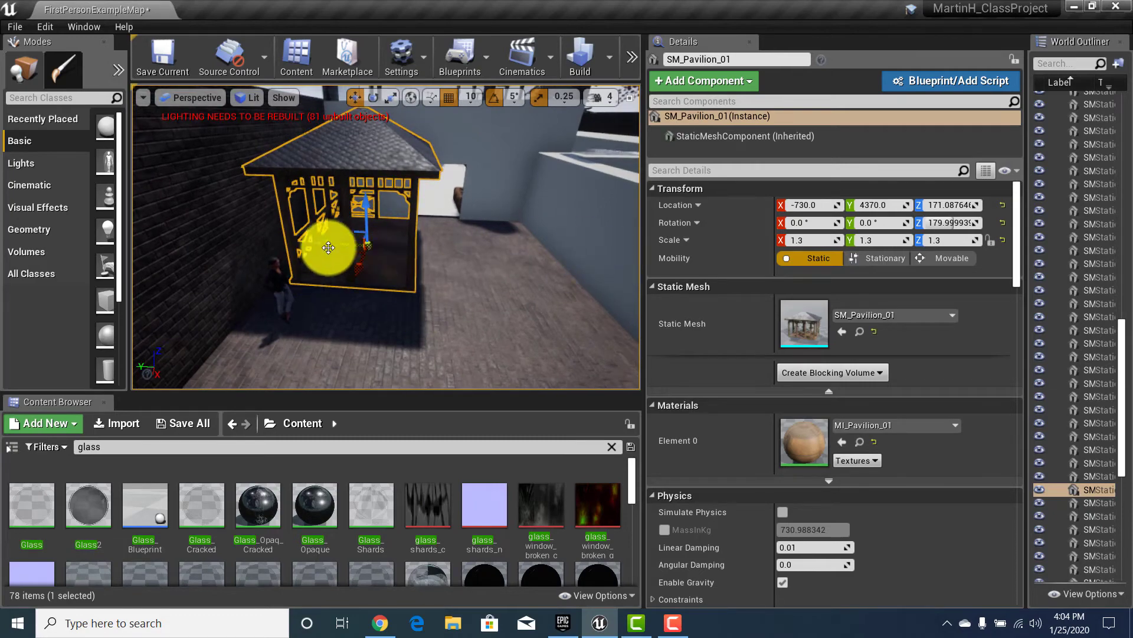
right_drag(361, 336, 336, 337)
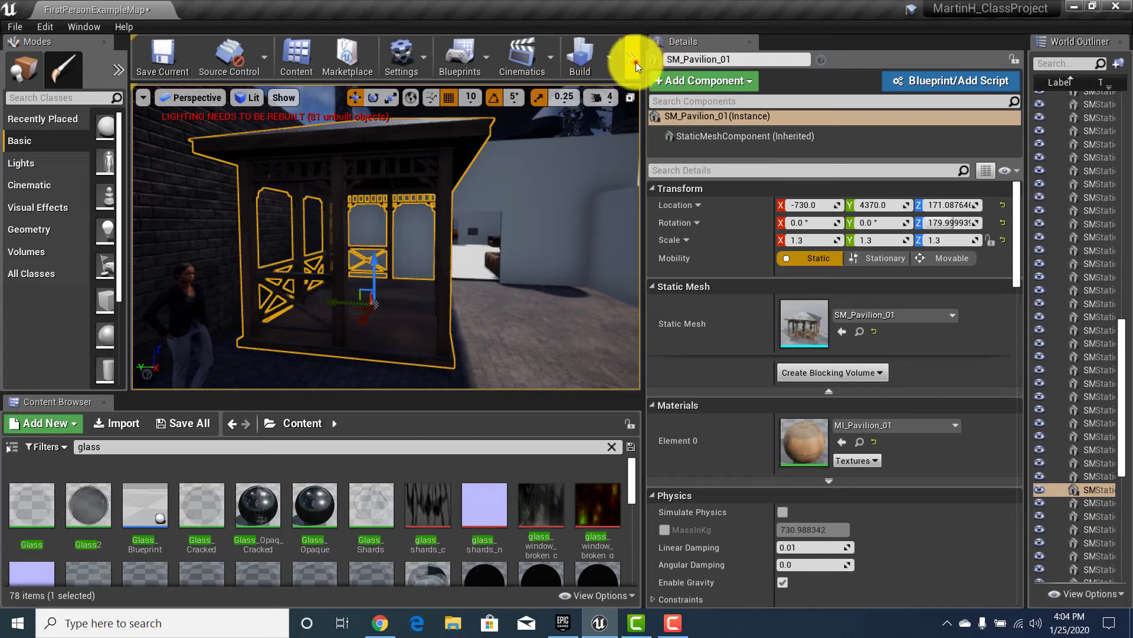
Step: Play-test the level from the Visitor Center sign past the red car and through the house into the backyard pavilion
click(636, 62)
click(656, 114)
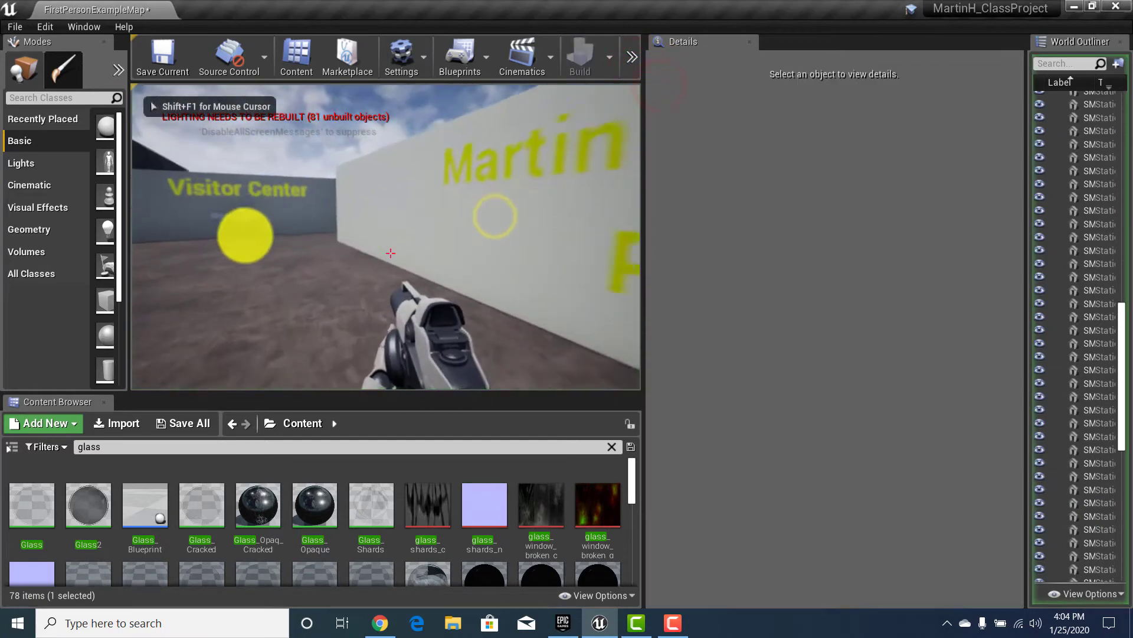
key(w)
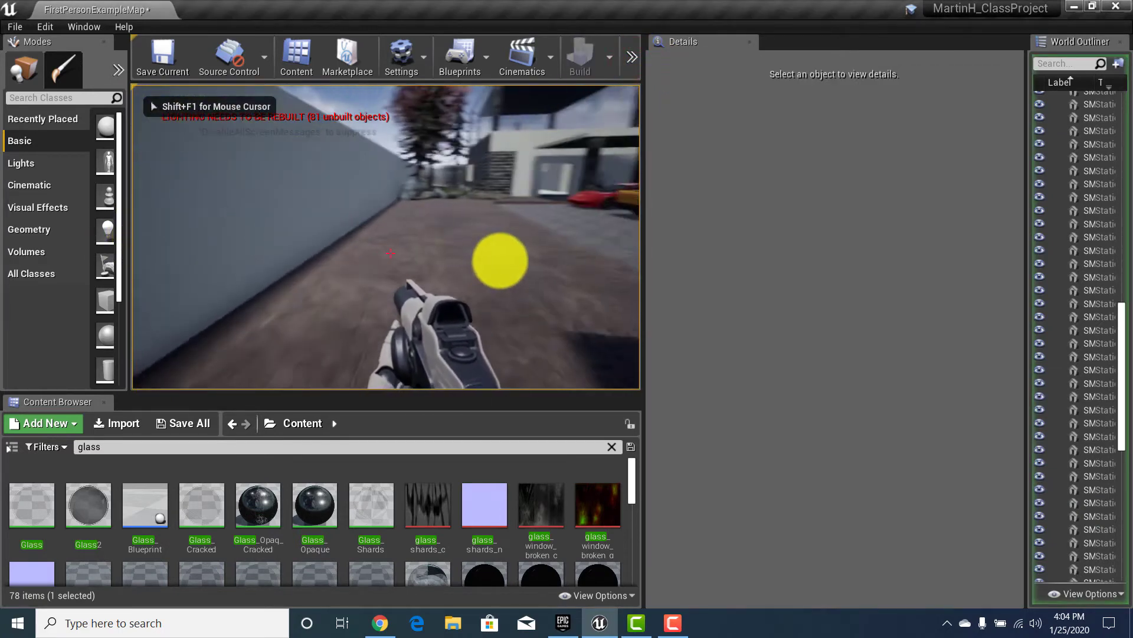
key(w)
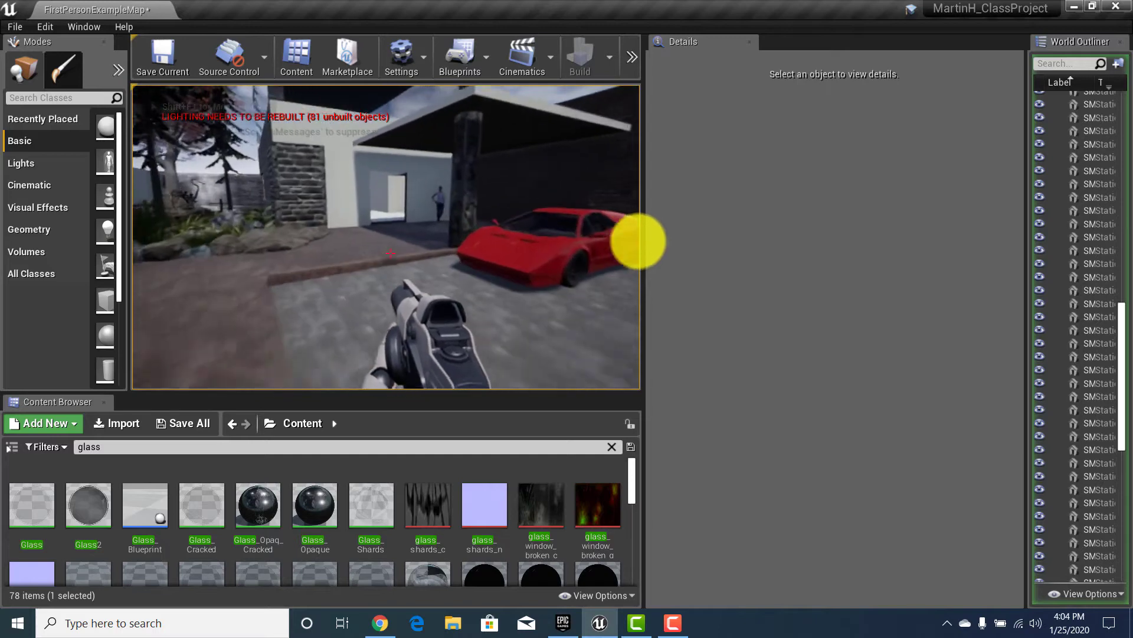
key(w)
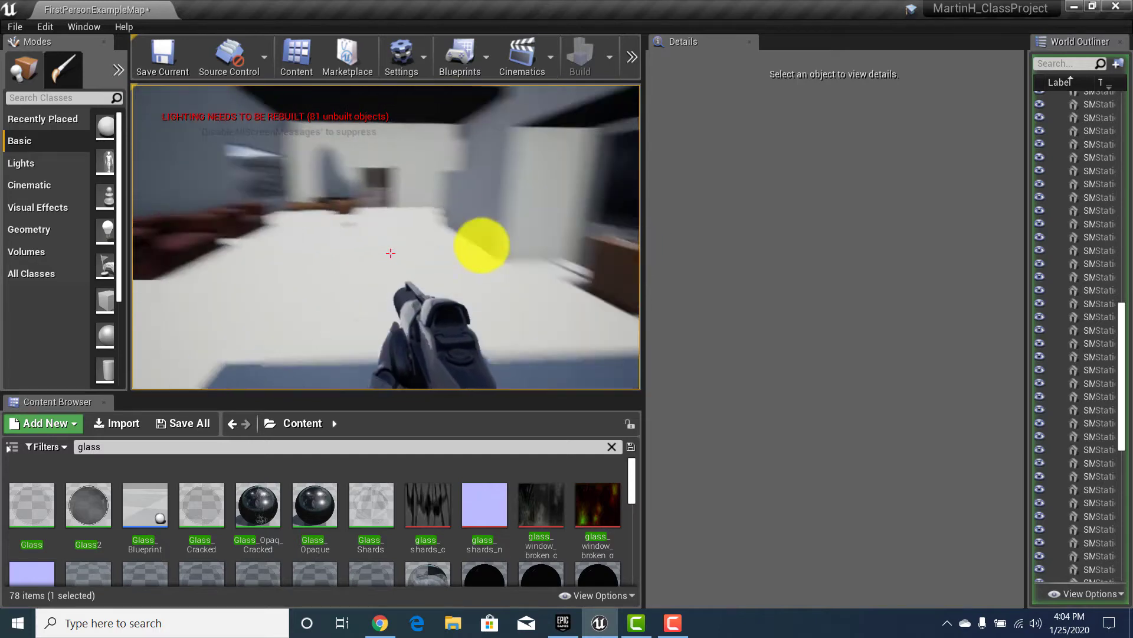
key(w)
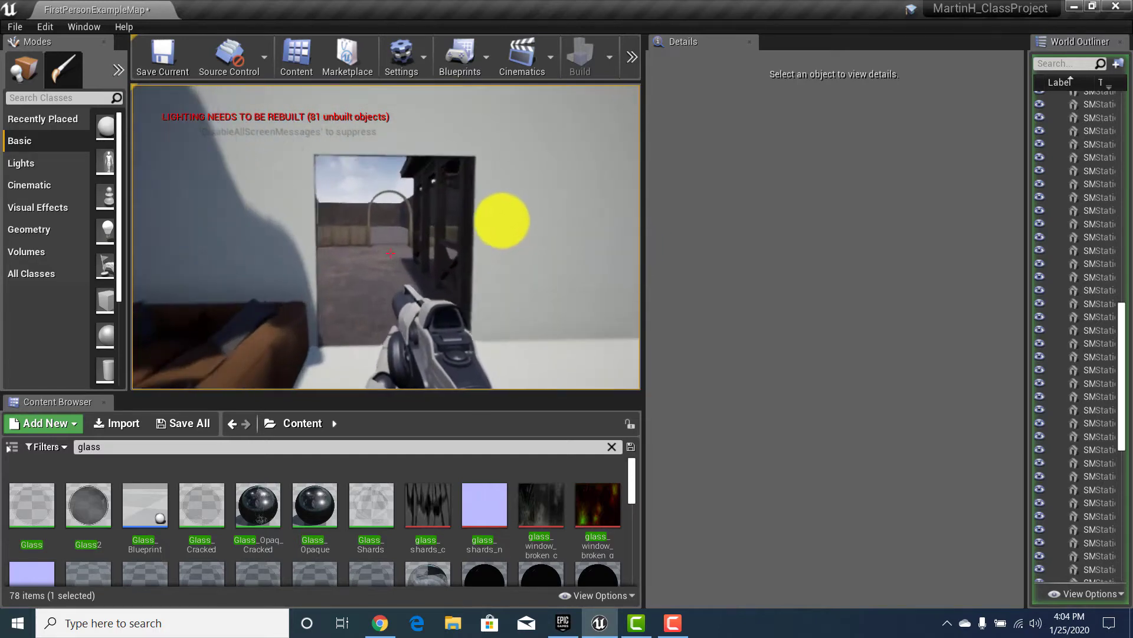
key(w)
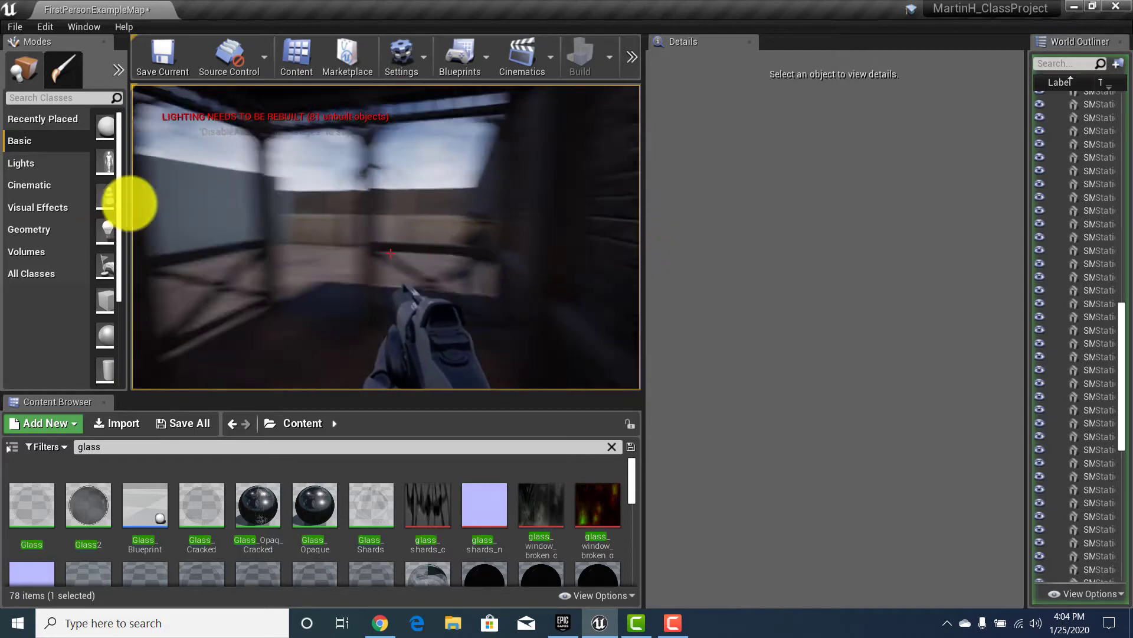
key(w)
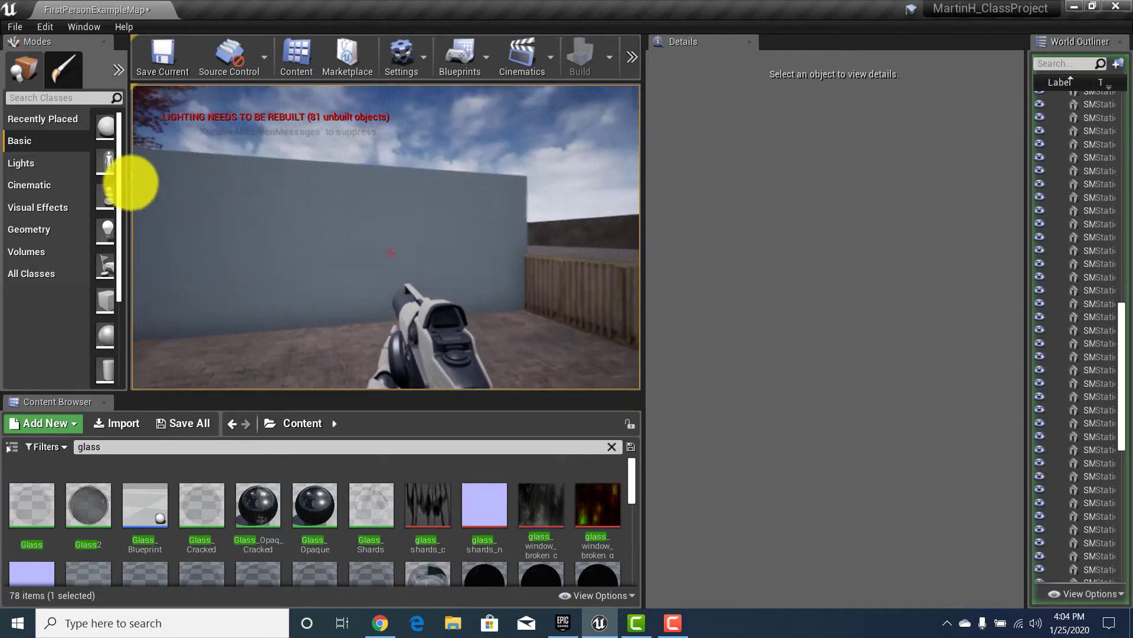
Step: Walk around the backyard between the pavilion, arched gate and house doorway, and end the play session
key(w)
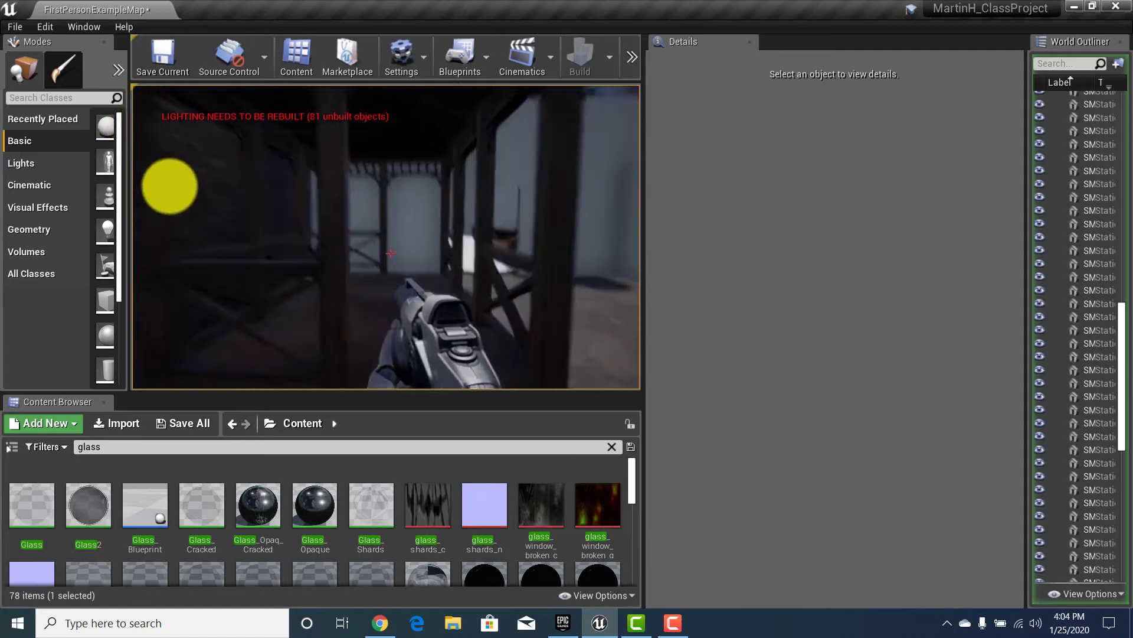
key(w)
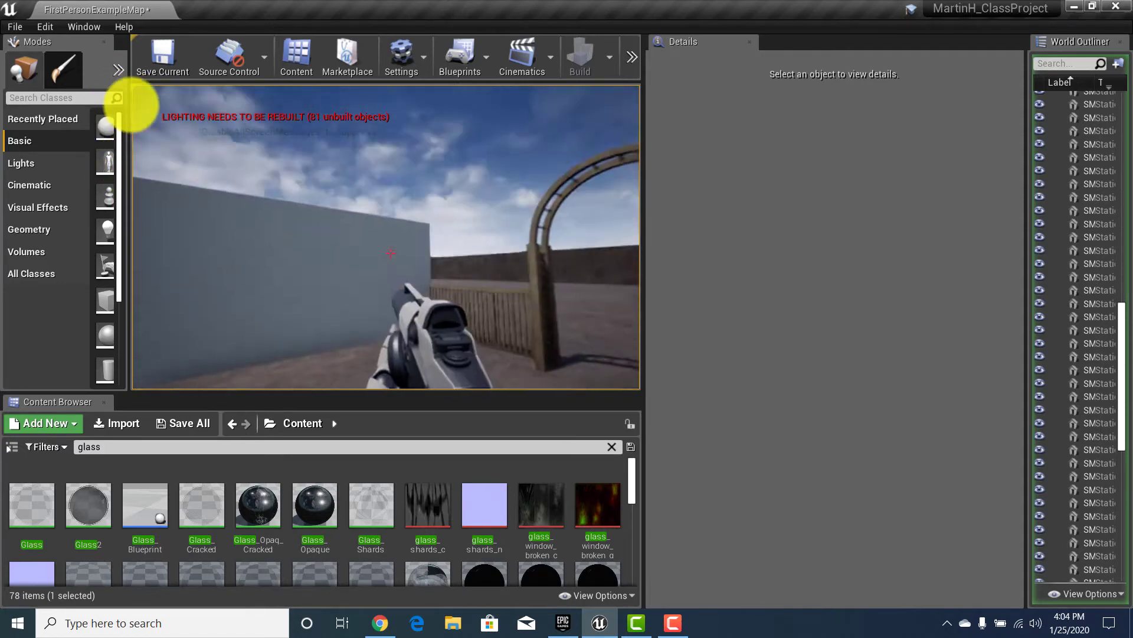
key(w)
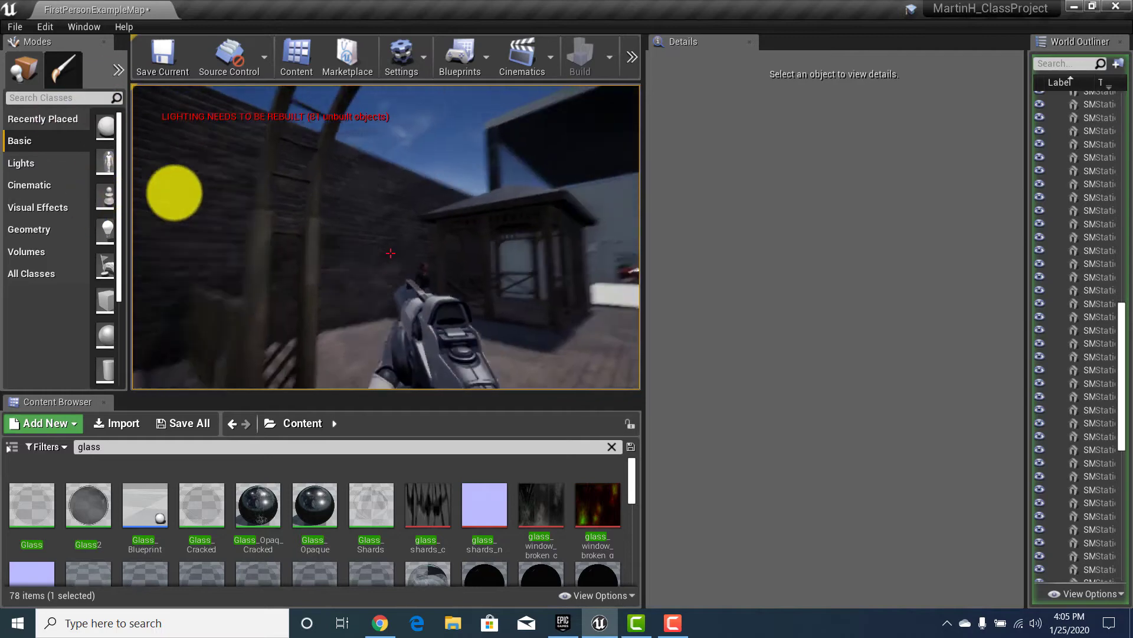
key(w)
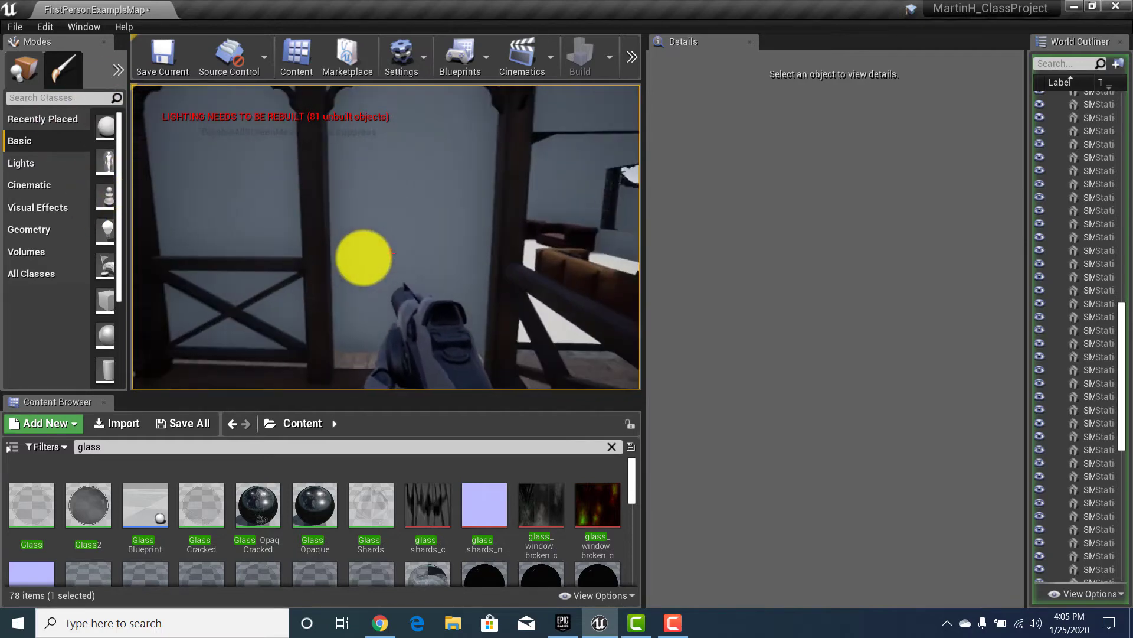
key(w)
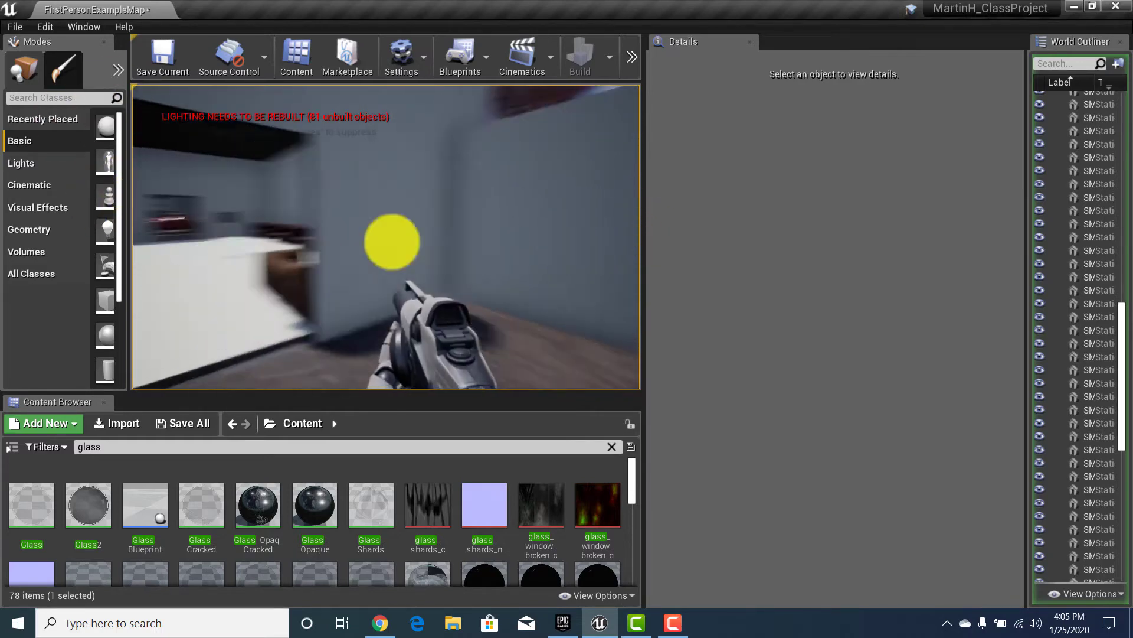
key(w)
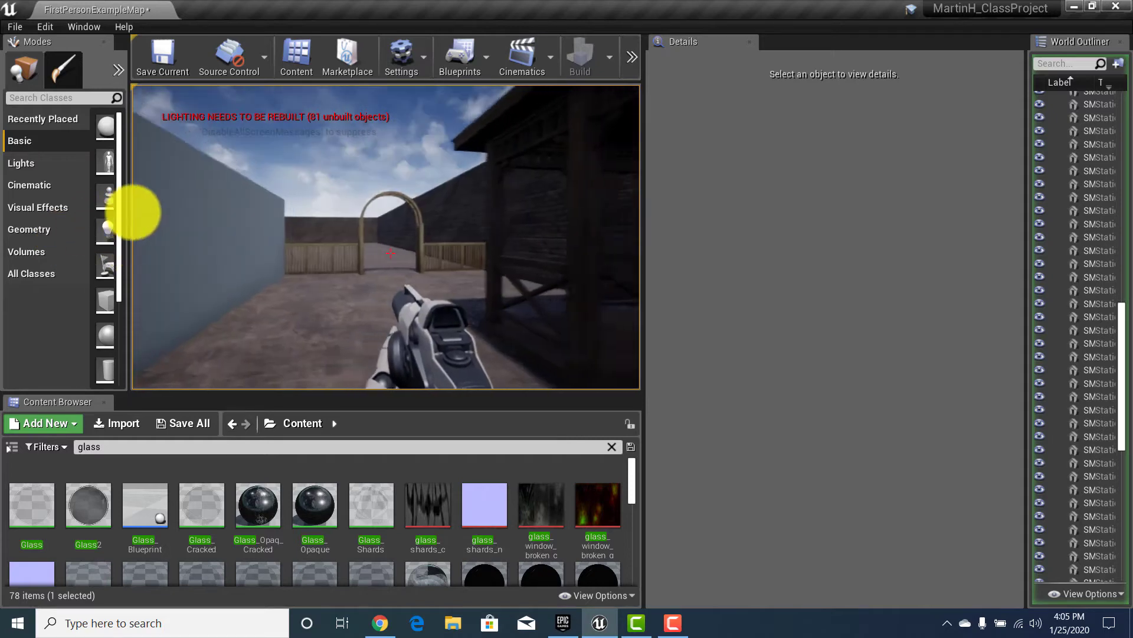
key(Escape)
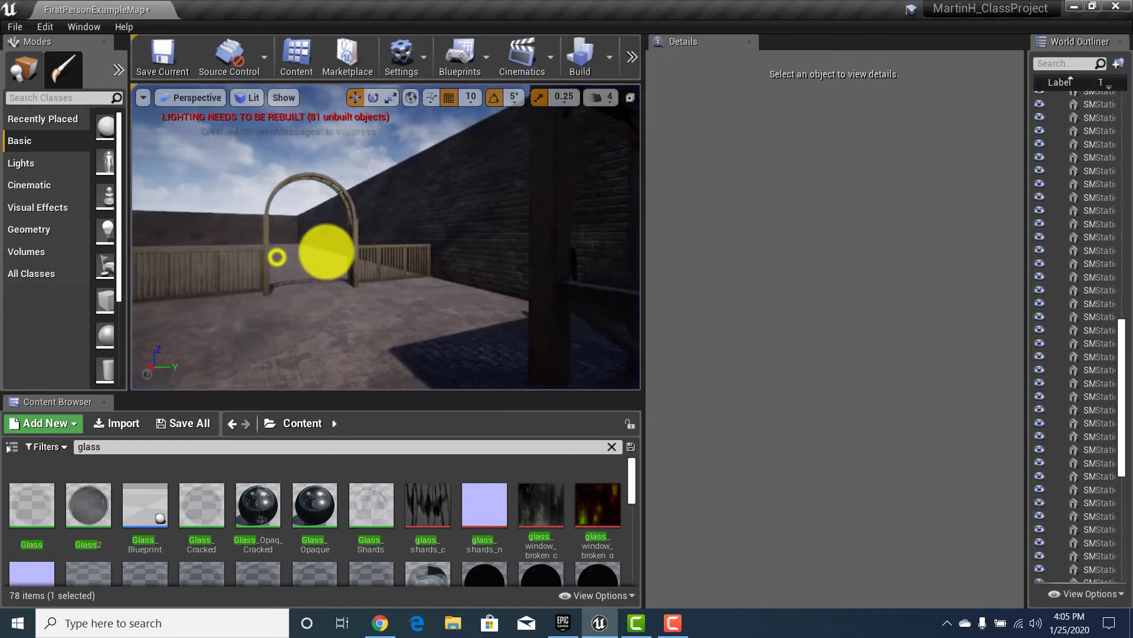
Step: Place an additive box brush from the Geometry classes in the backyard between the arched gate and the pavilion
key(w)
right_drag(327, 251, 1122, 323)
key(s)
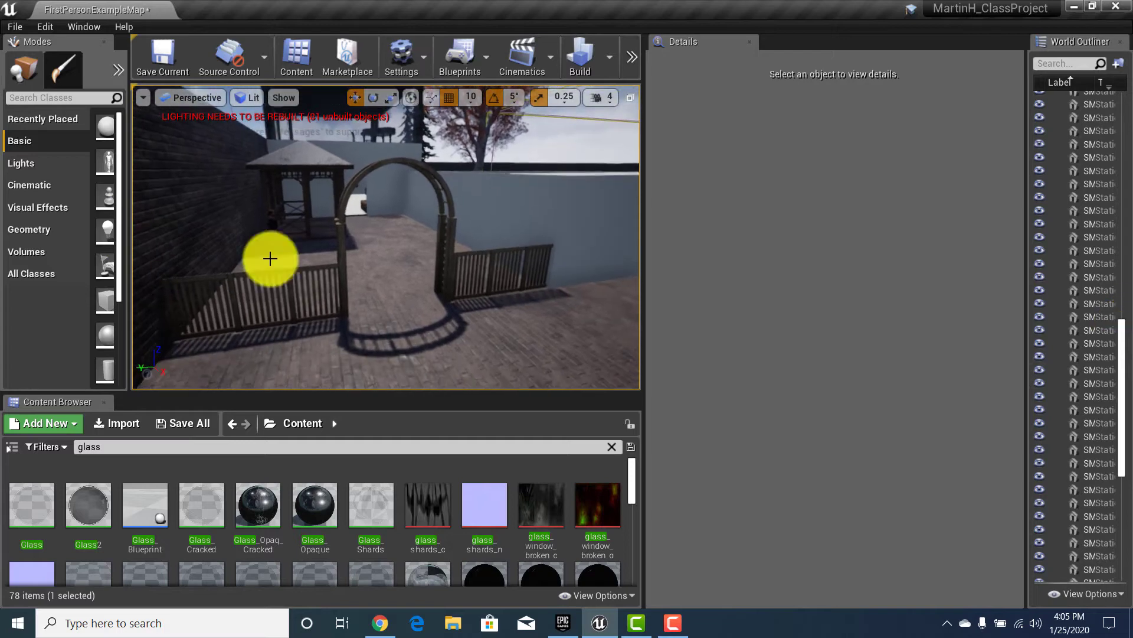
right_drag(425, 213, 330, 263)
key(w)
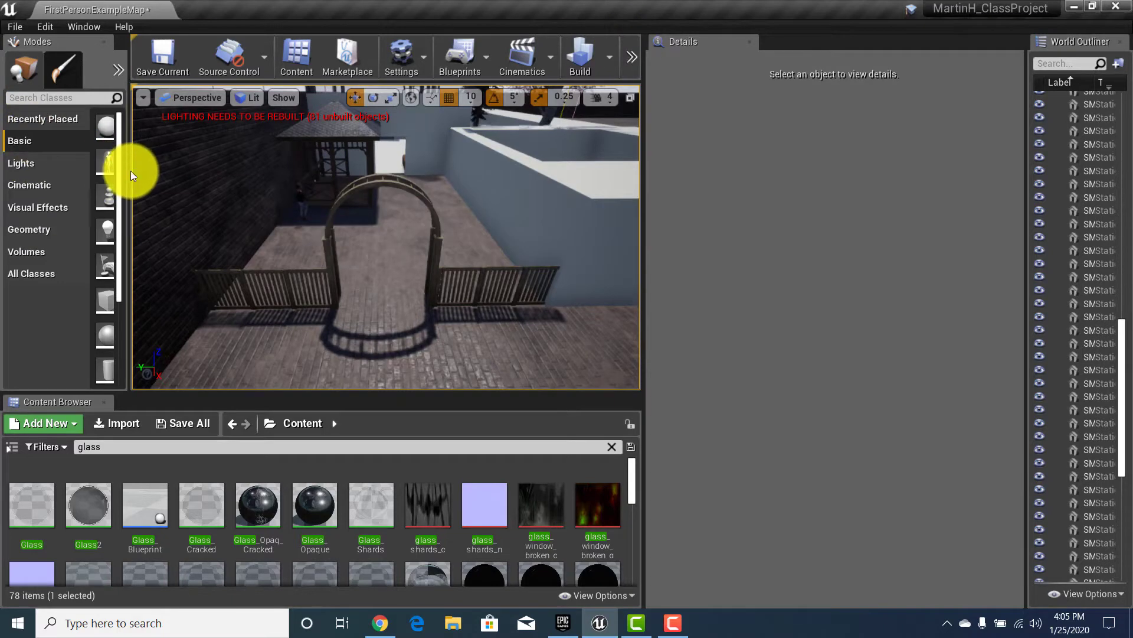
drag(130, 170, 204, 177)
click(55, 230)
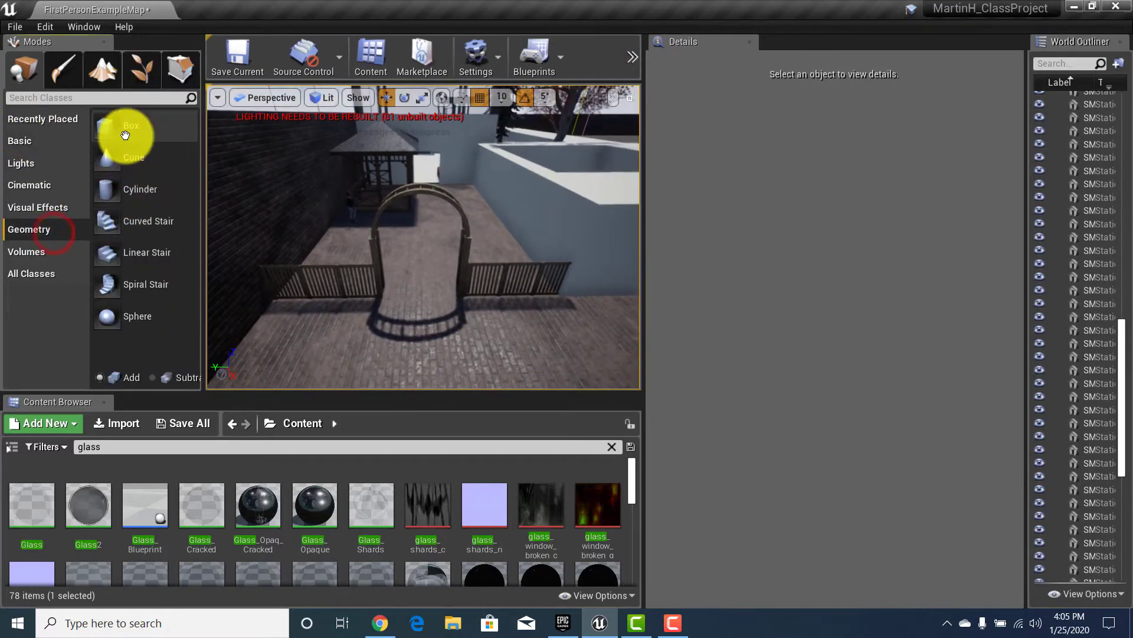
click(139, 137)
drag(139, 137, 392, 251)
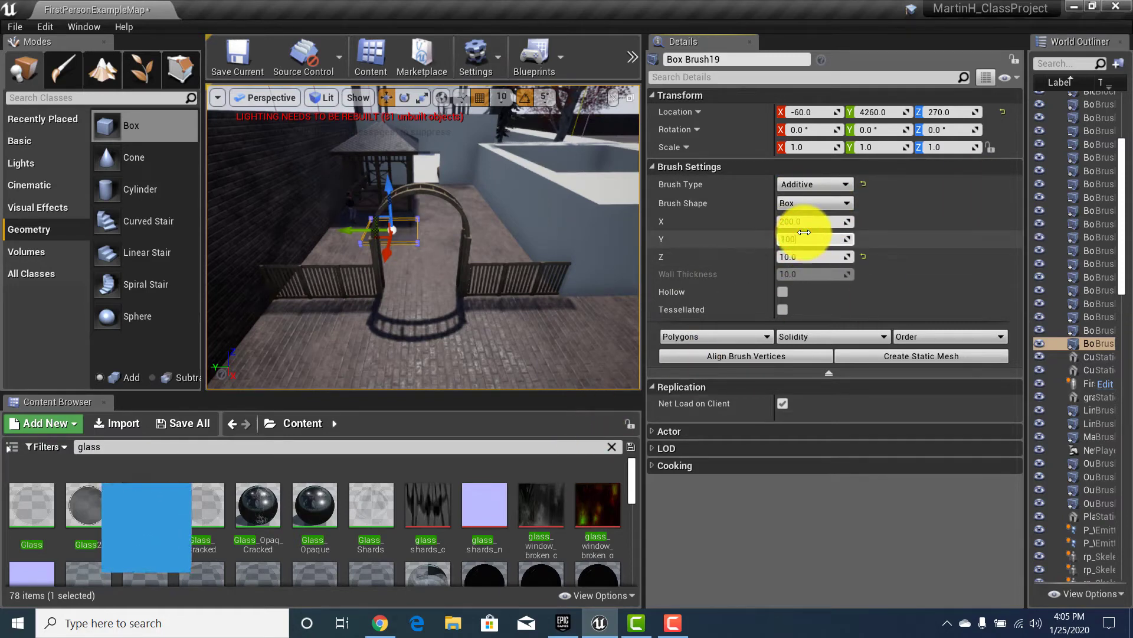
Step: Size the backyard box brush to X 1000, Y 1000 and Z 10, and lower it to a Z location of 170
key(Return)
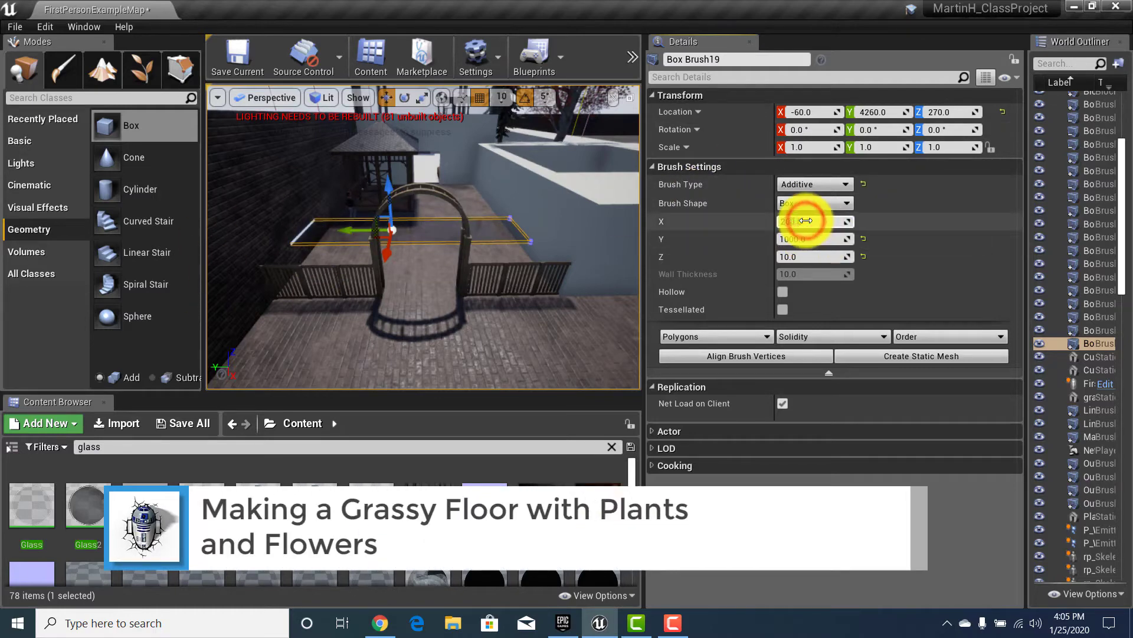
key(Return)
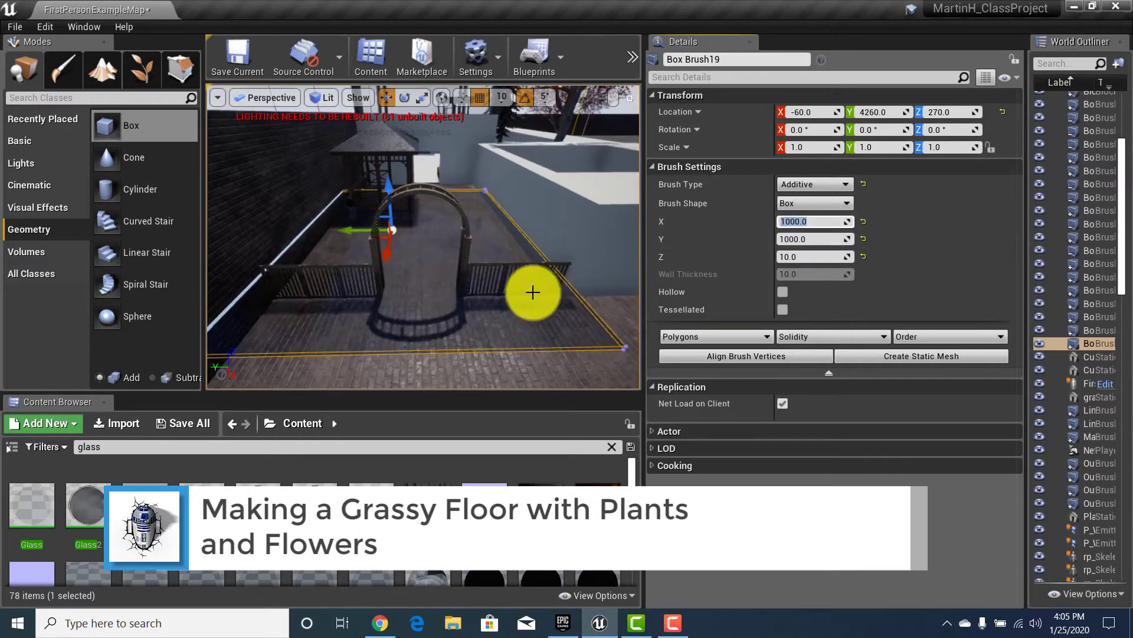
mouse_move(468, 227)
right_down()
mouse_move(413, 157)
mouse_move(396, 260)
mouse_move(228, 405)
mouse_move(511, 438)
mouse_move(410, 502)
mouse_move(324, 526)
mouse_move(413, 437)
mouse_move(465, 137)
right_up()
key(w)
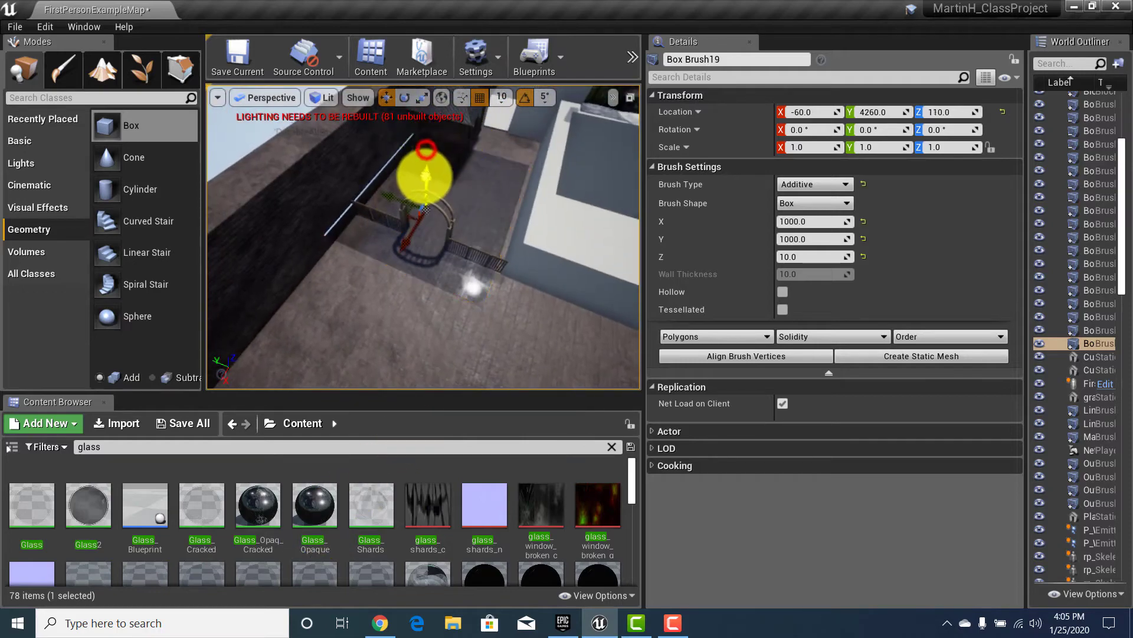
mouse_move(413, 224)
right_down()
mouse_move(435, 278)
mouse_move(450, 203)
mouse_move(414, 212)
right_up()
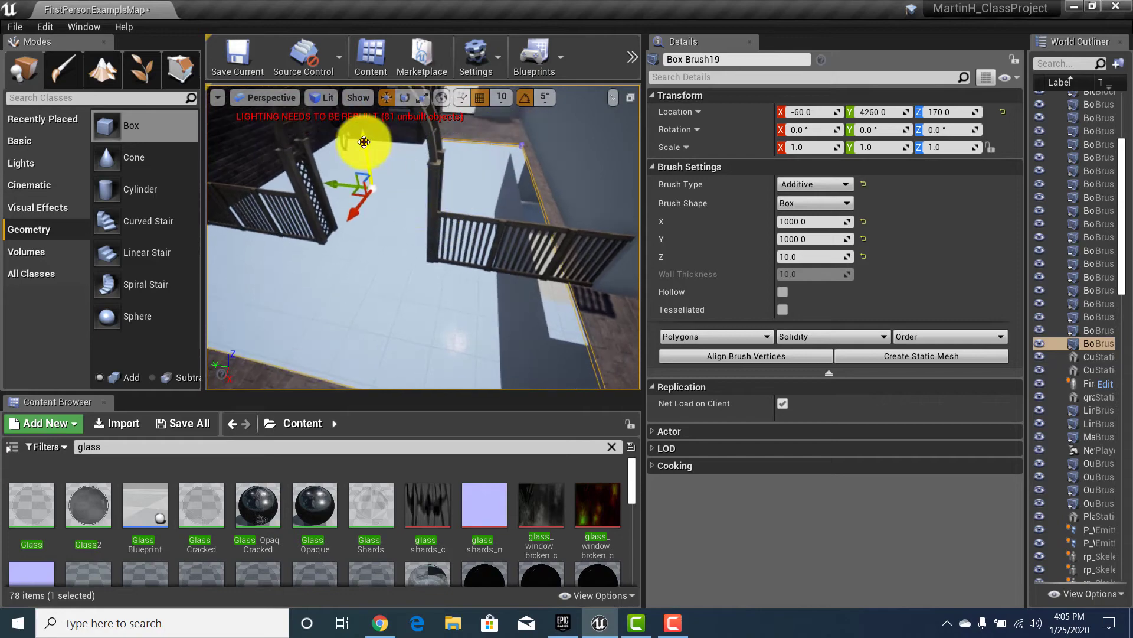
Step: Set the backyard box brush's Y size to 1100 and move it to X -330 and Z 170, between the gate and pavilion
drag(364, 140, 363, 141)
mouse_move(360, 144)
right_down()
mouse_move(274, 170)
mouse_move(190, 81)
mouse_move(313, 136)
right_up()
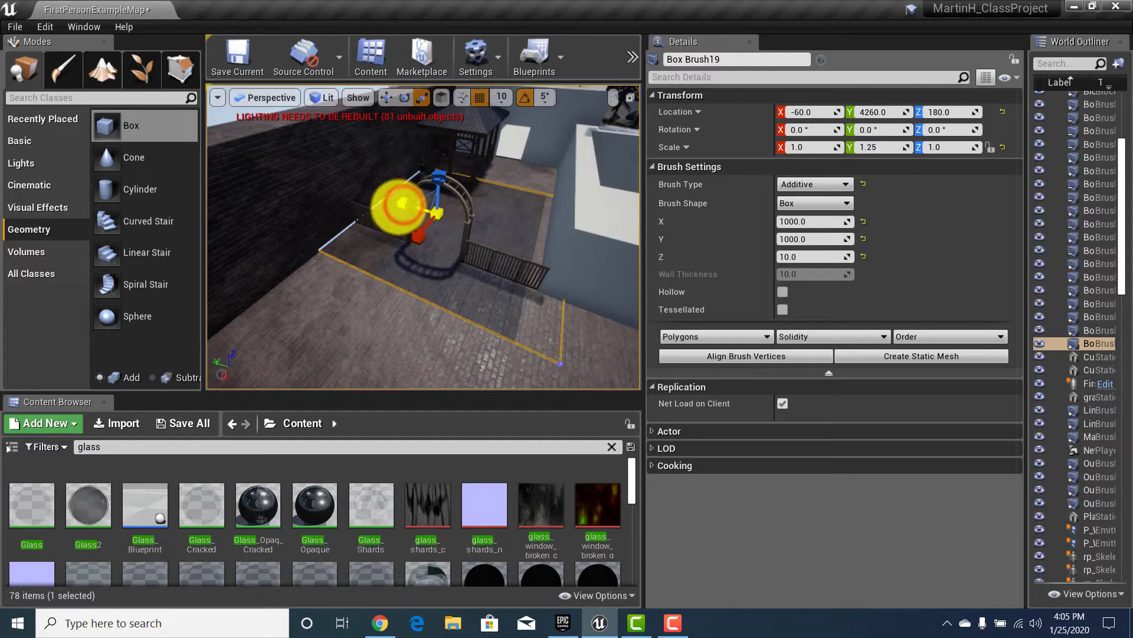
key(w)
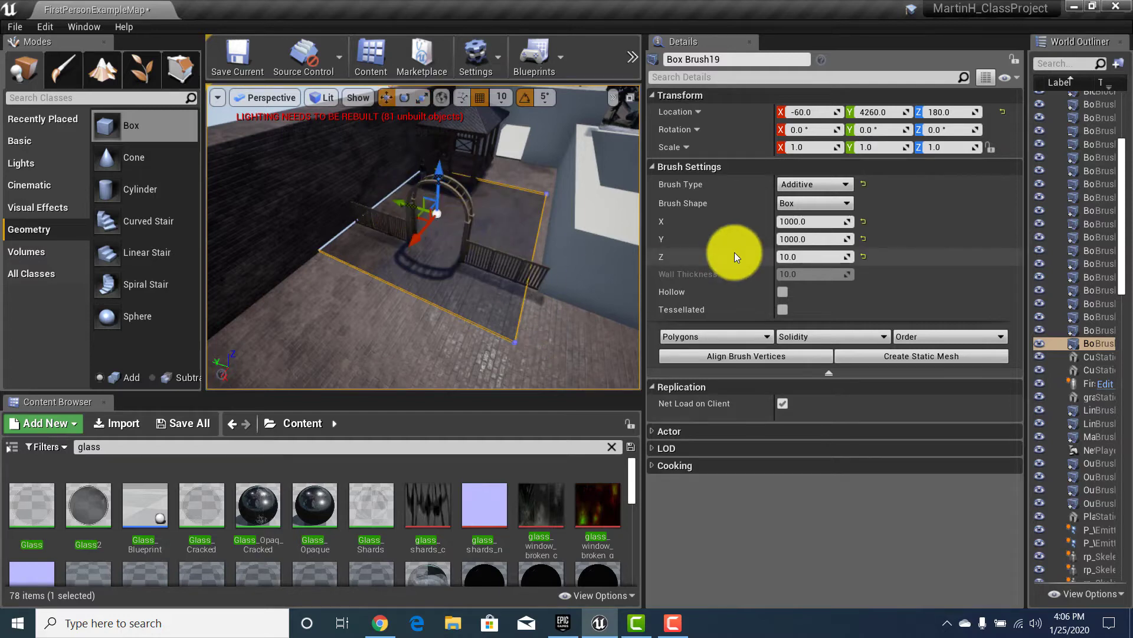
click(806, 242)
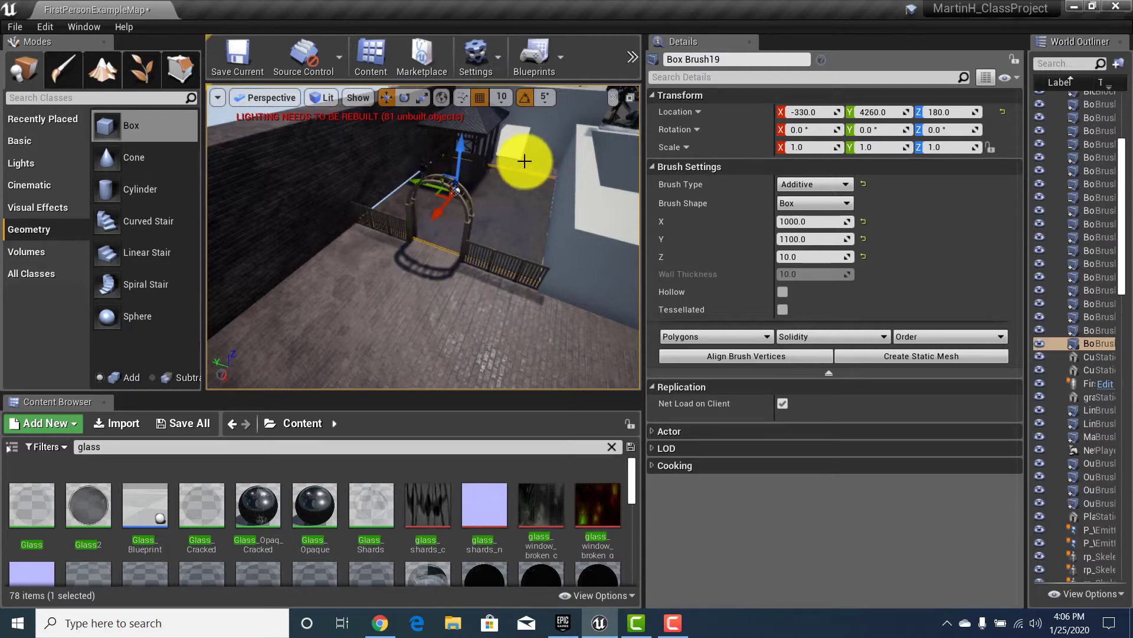
right_drag(535, 167, 577, 169)
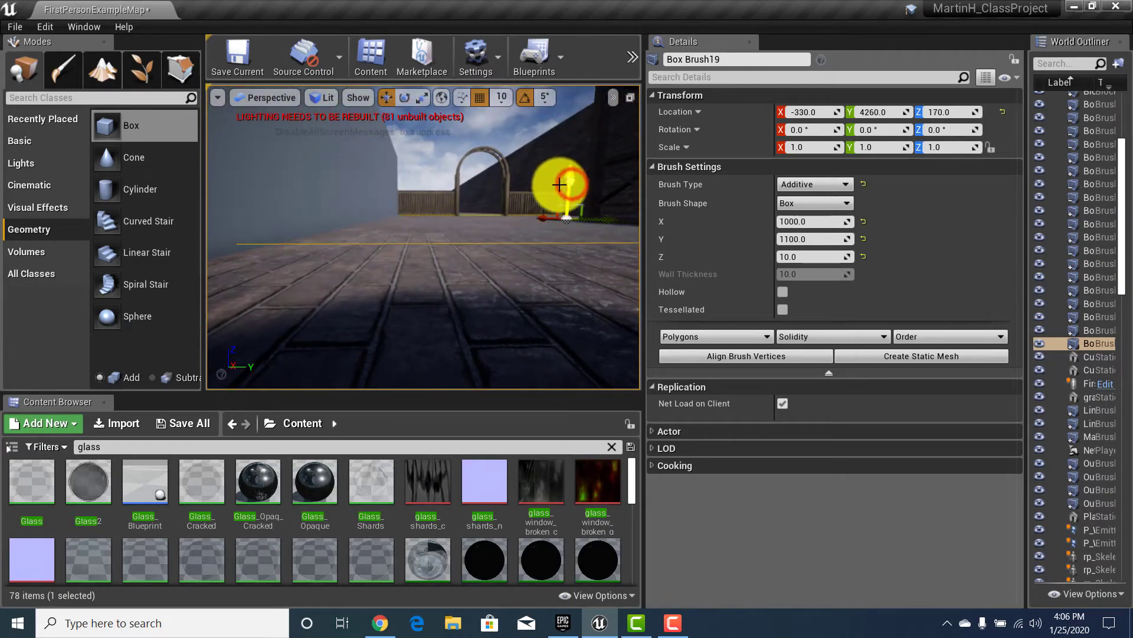
Step: Select the brush's top surface beside the pavilion and search the project content for "grass"
mouse_move(559, 184)
right_down()
mouse_move(412, 235)
mouse_move(463, 170)
mouse_move(476, 362)
mouse_move(361, 302)
mouse_move(330, 392)
mouse_move(425, 405)
mouse_move(437, 333)
right_up()
click(361, 303)
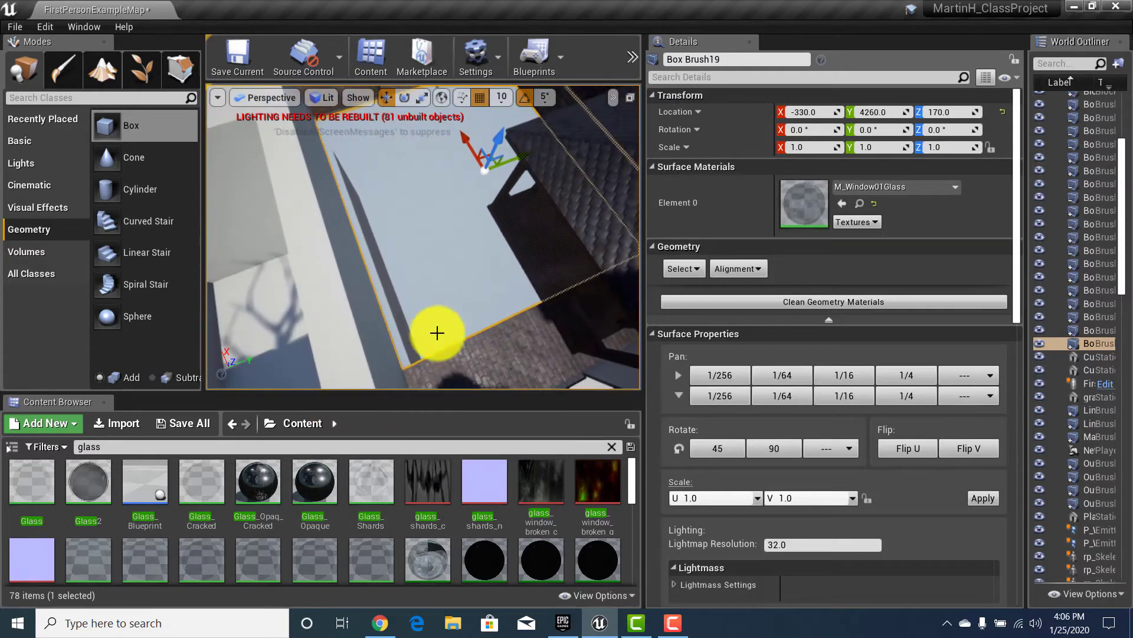
click(202, 447)
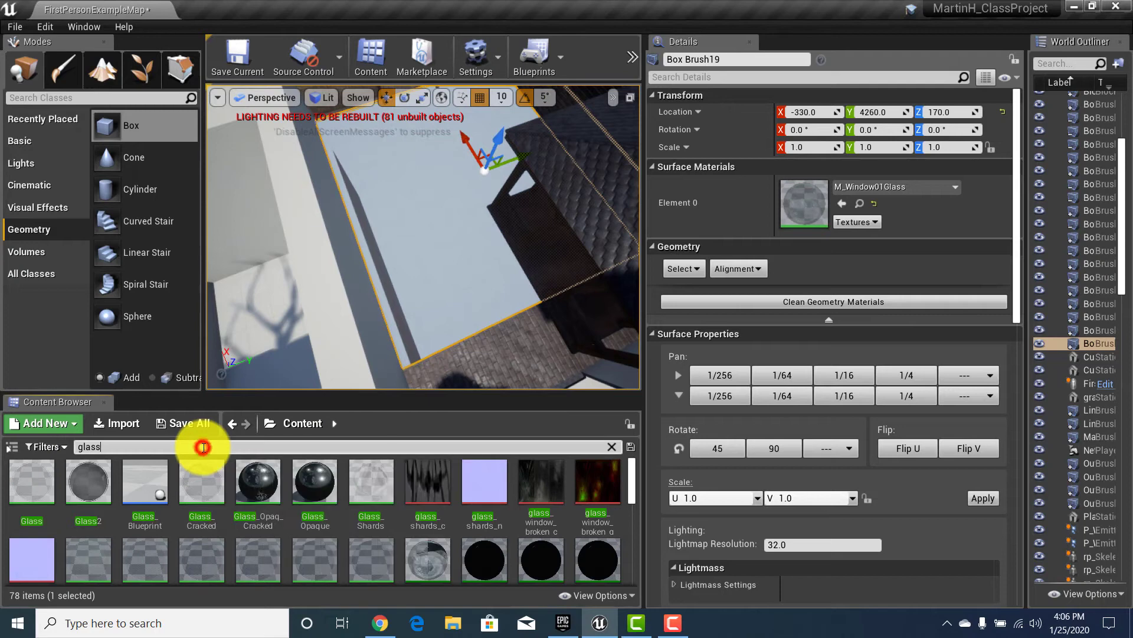
key(BackSpace)
key(BackSpace)
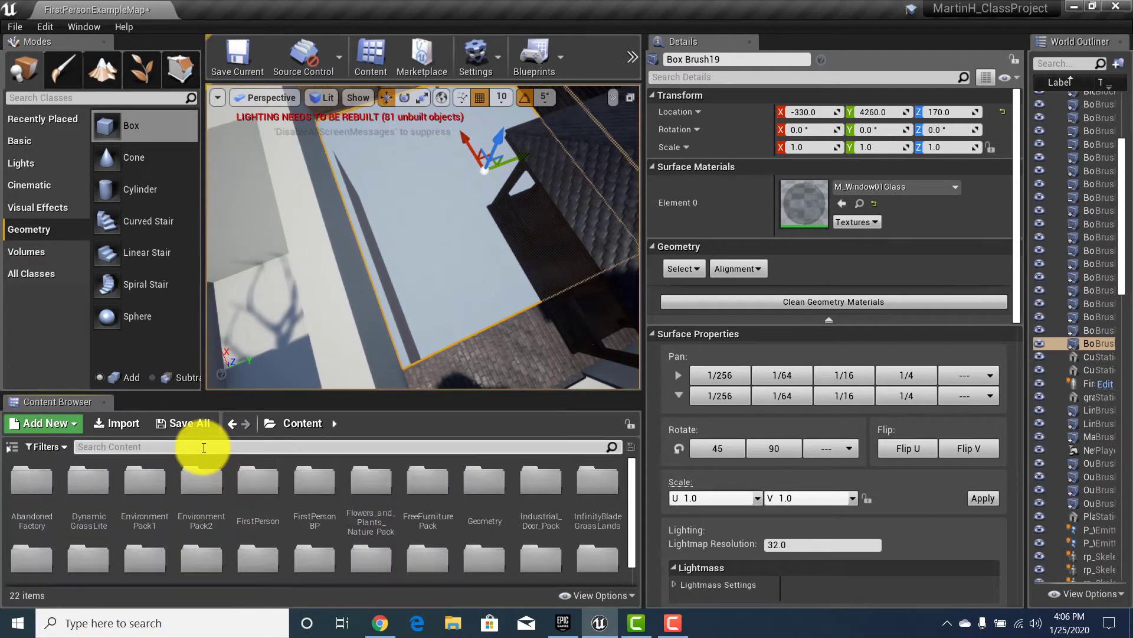
text(grass)
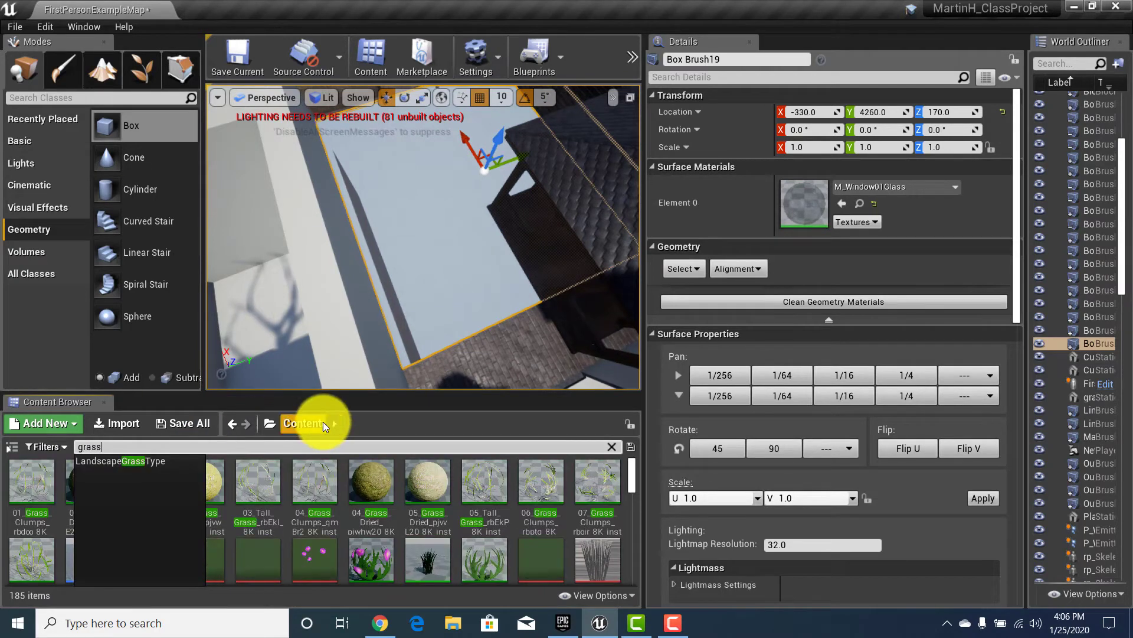
Step: Widen the content area and apply the T_Grass01 texture to the brush's top surface
drag(635, 468, 632, 493)
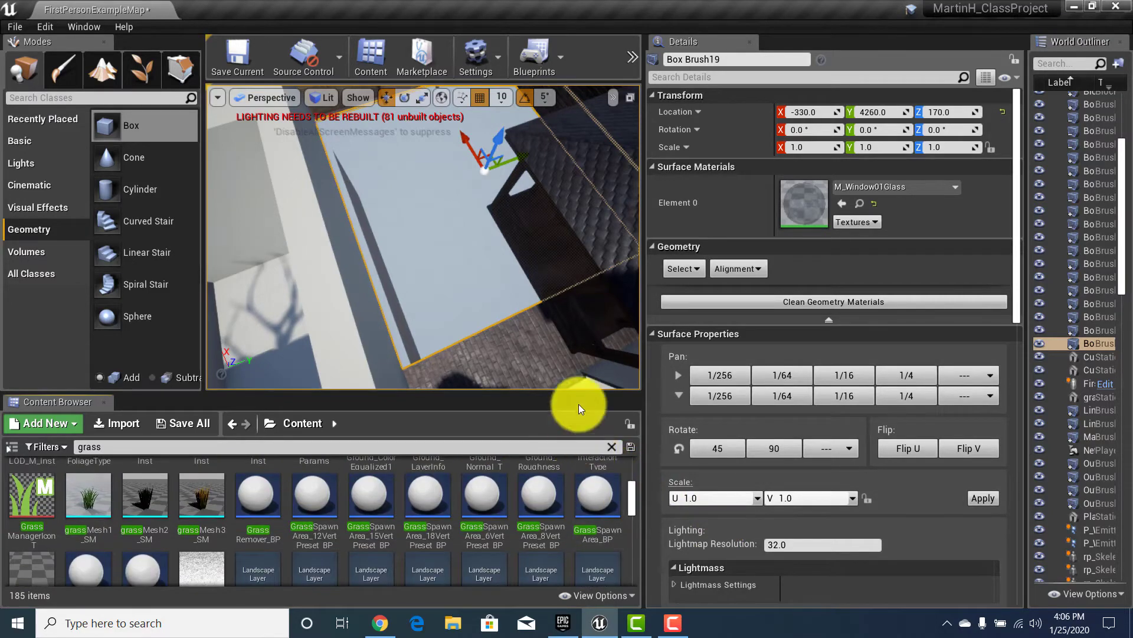
drag(643, 390, 791, 389)
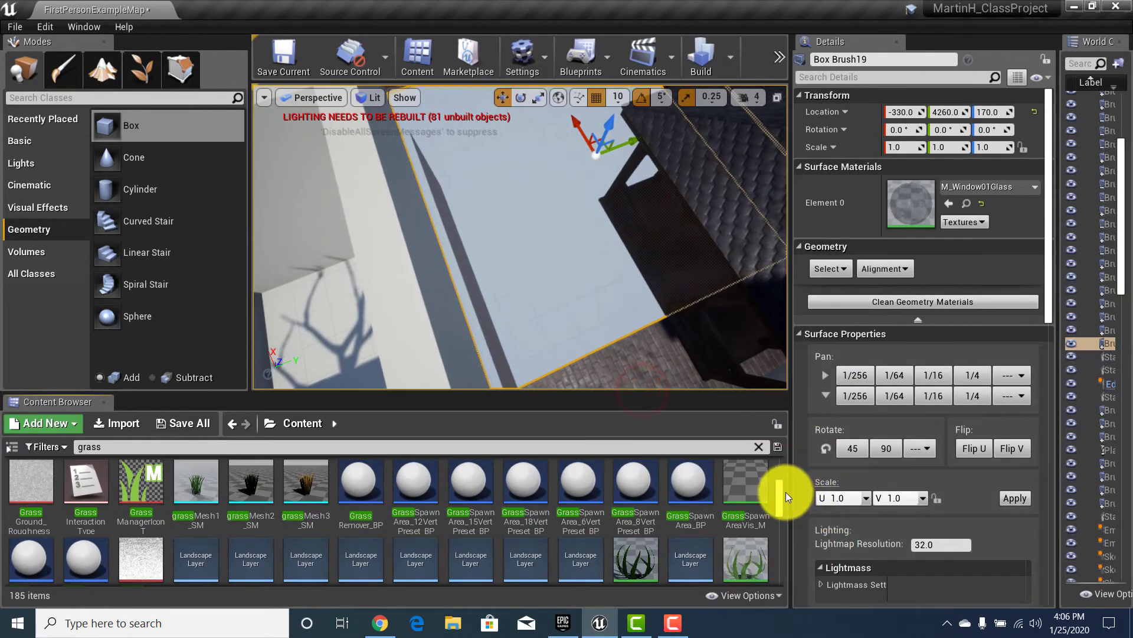
drag(781, 490, 783, 530)
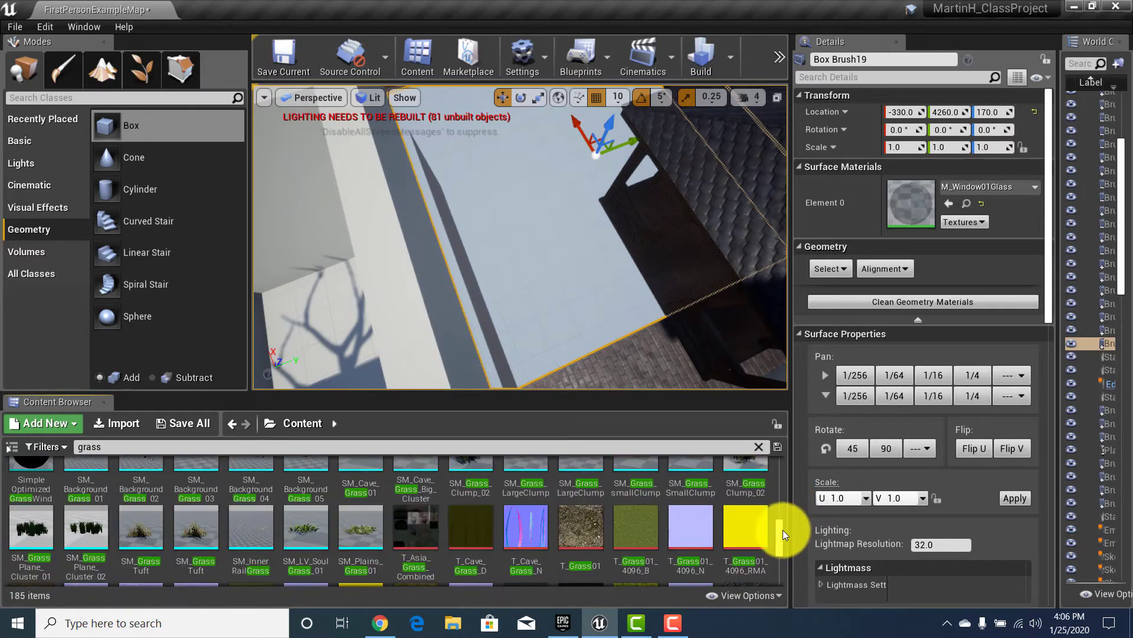
click(584, 534)
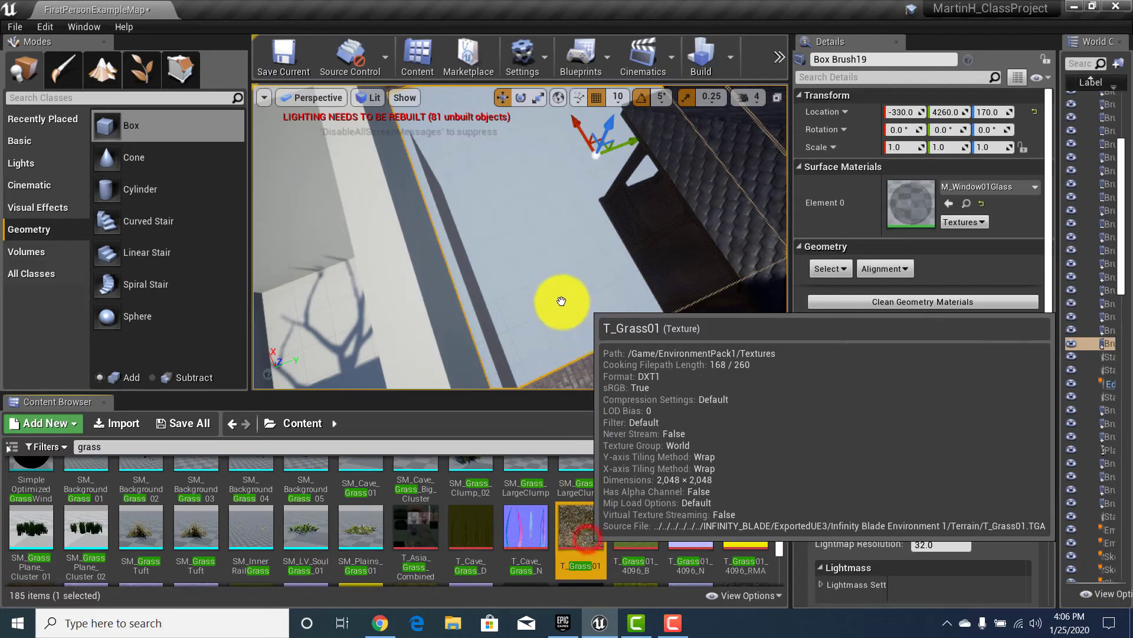
drag(562, 301, 561, 302)
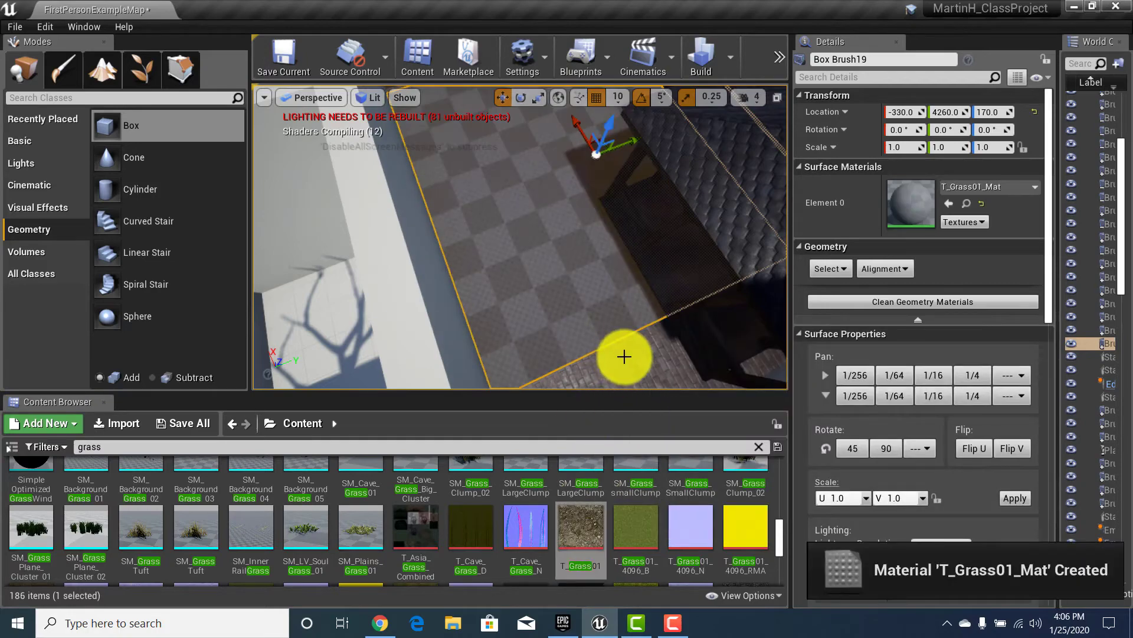
Step: Scale the floor surface's texture to U 2.0 and V 2.0
right_drag(583, 359, 688, 357)
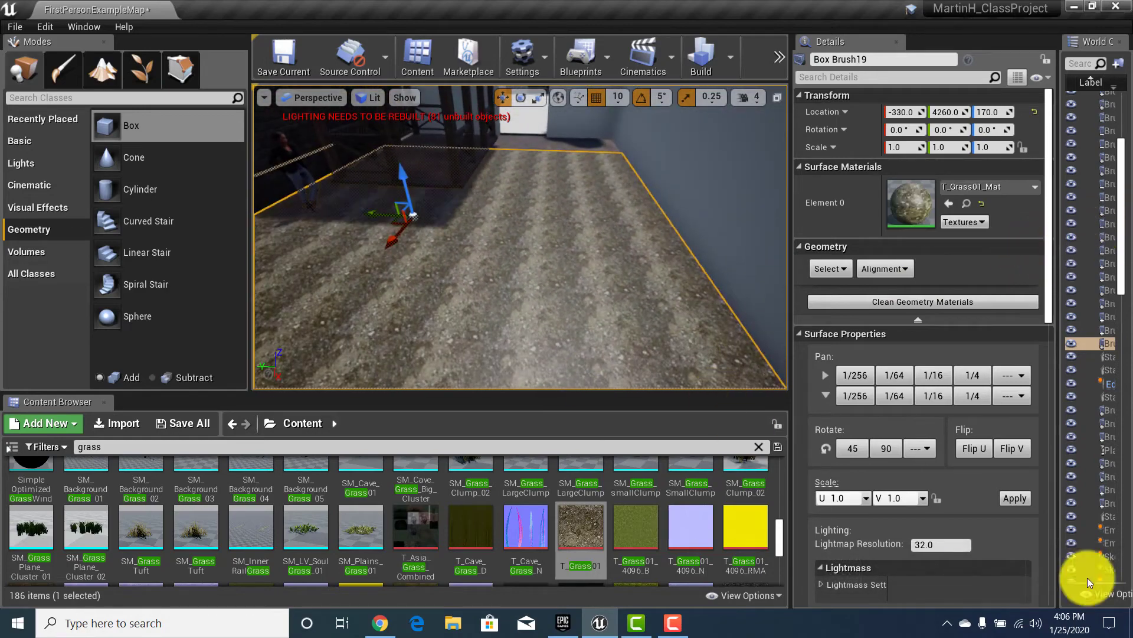
click(866, 497)
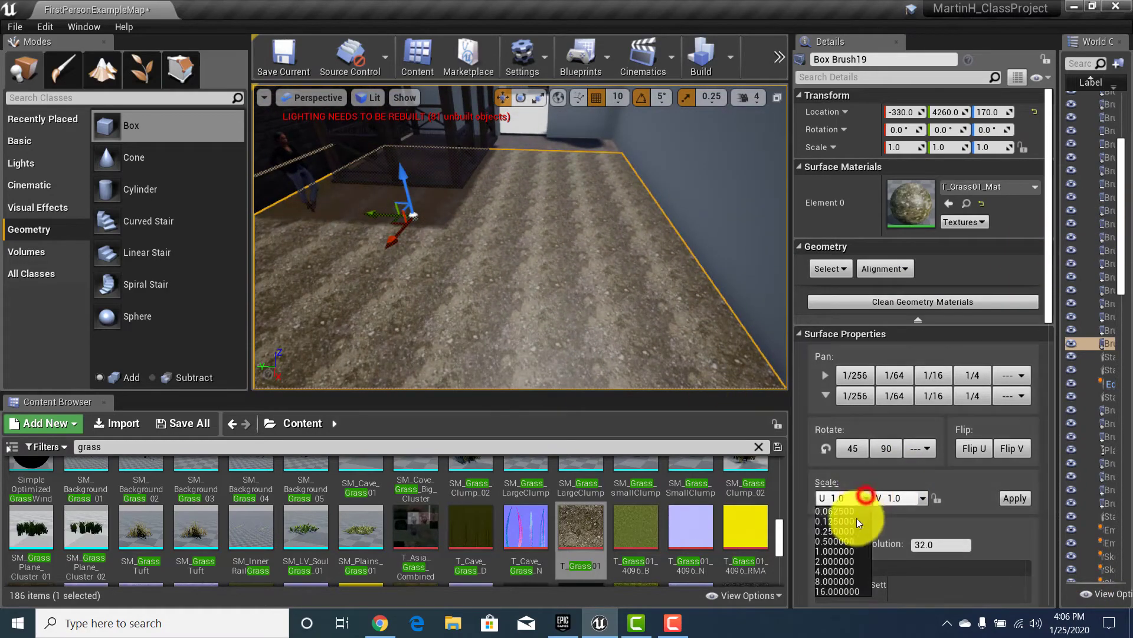
click(842, 561)
click(918, 498)
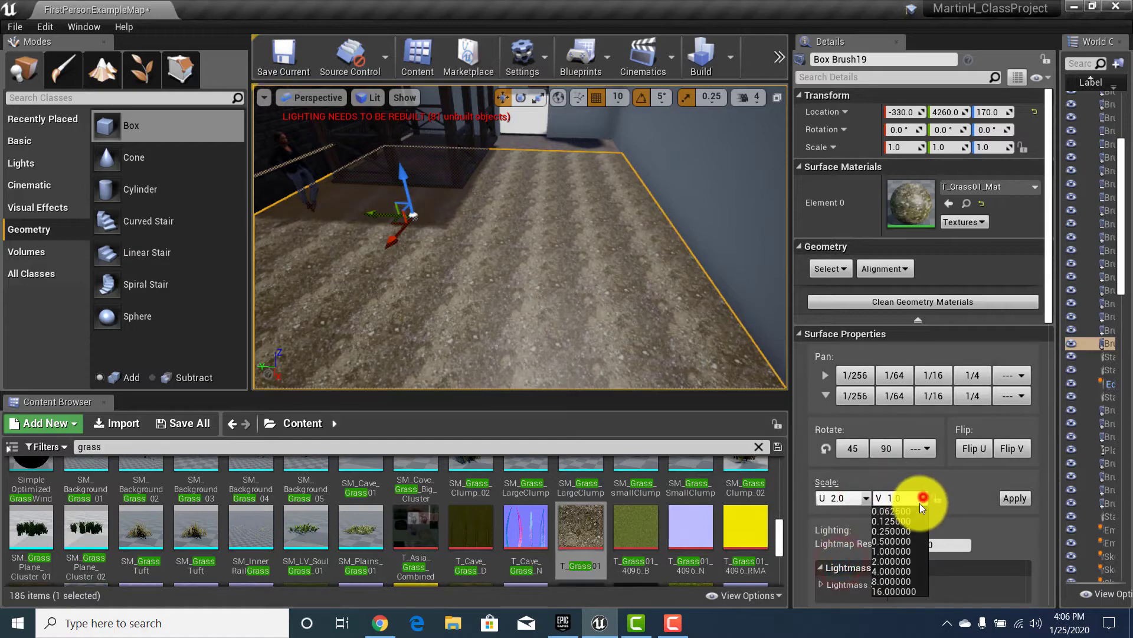
click(897, 565)
click(1028, 499)
mouse_move(683, 311)
right_down()
mouse_move(615, 317)
mouse_move(682, 312)
right_up()
right_drag(552, 312, 552, 316)
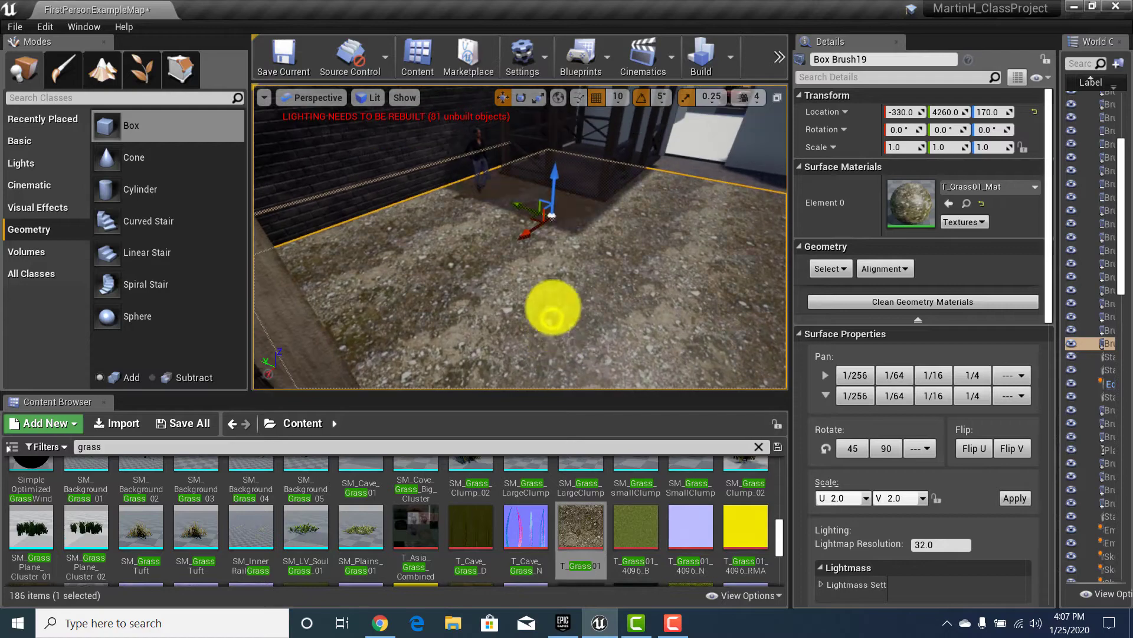
Step: Look through the remaining grass textures and meshes for something to cover the backyard floor
scroll(555, 555, down, 3)
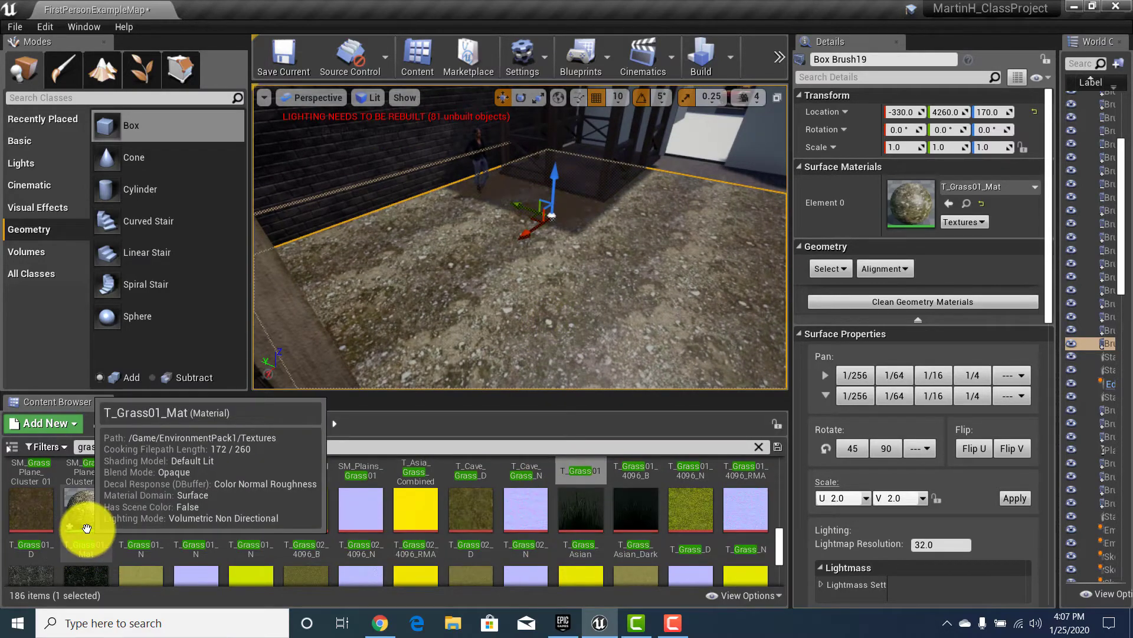
scroll(538, 548, down, 2)
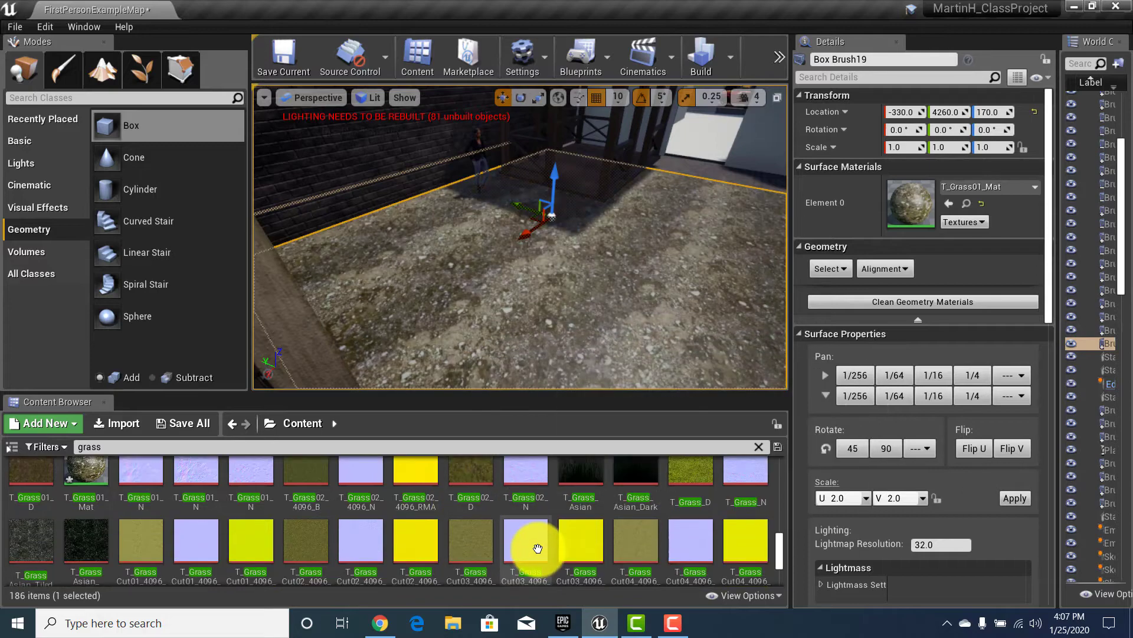
scroll(538, 549, down, 5)
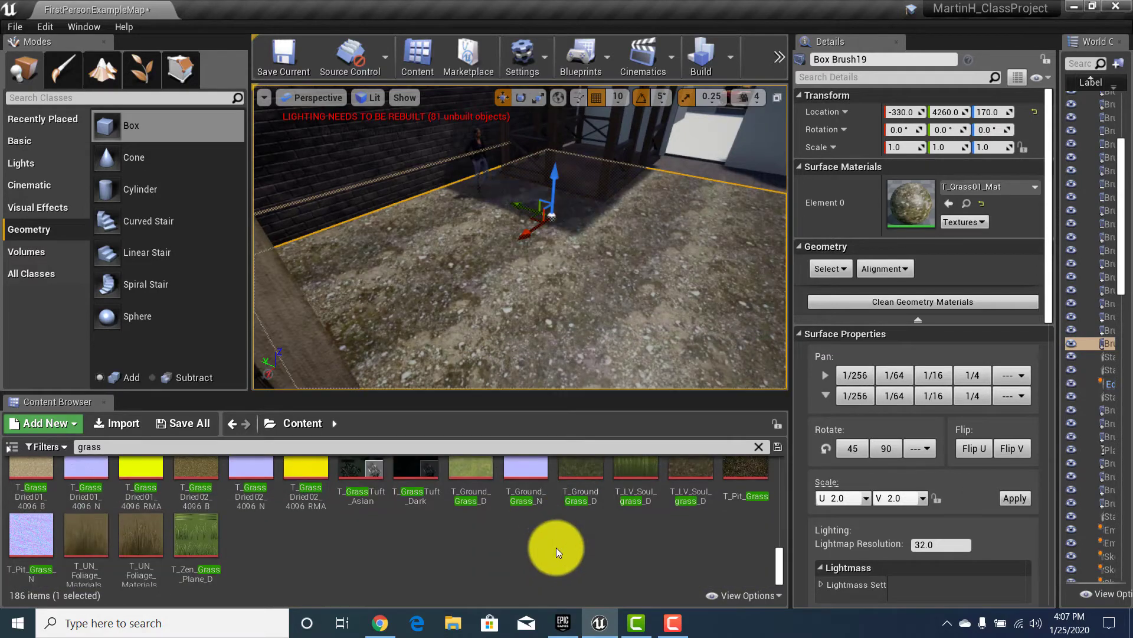
scroll(246, 559, up, 4)
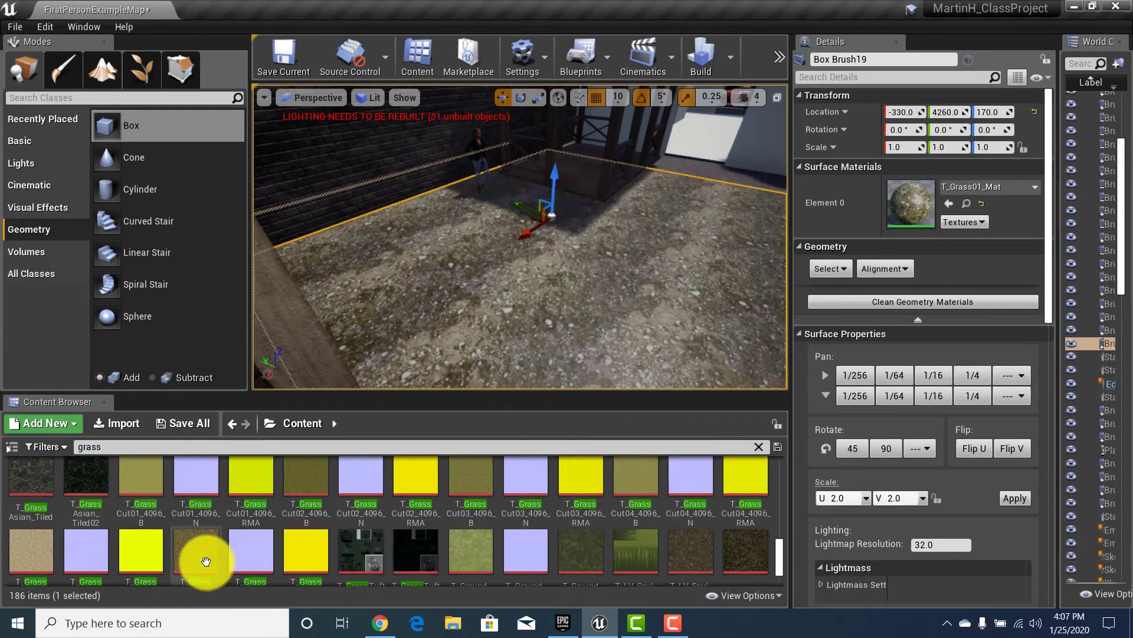
scroll(442, 576, up, 2)
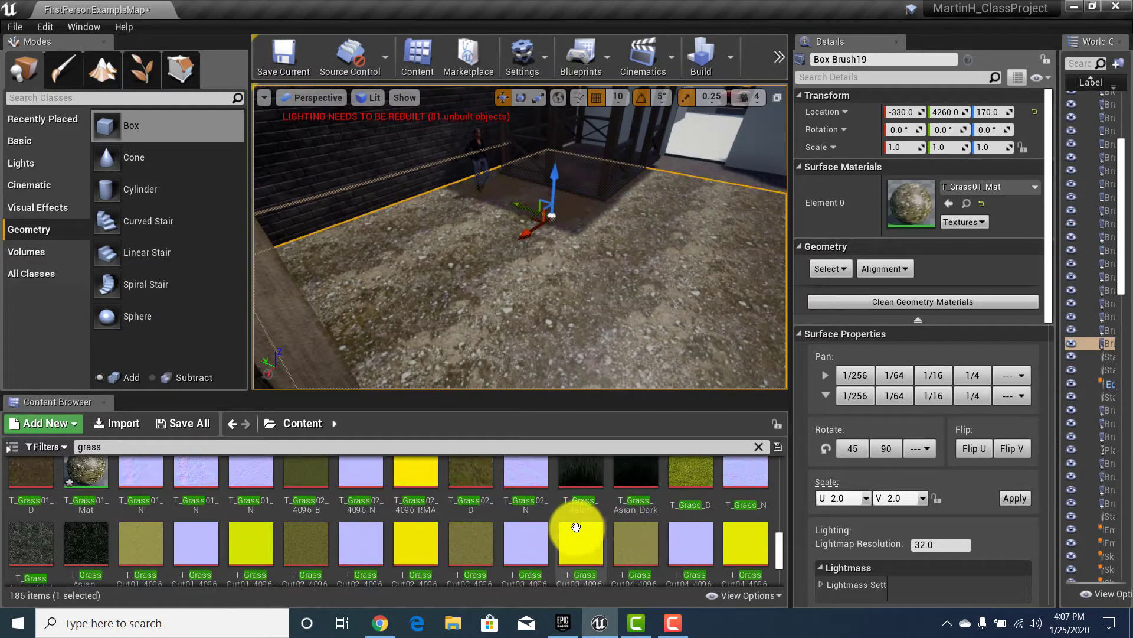
scroll(464, 527, up, 1)
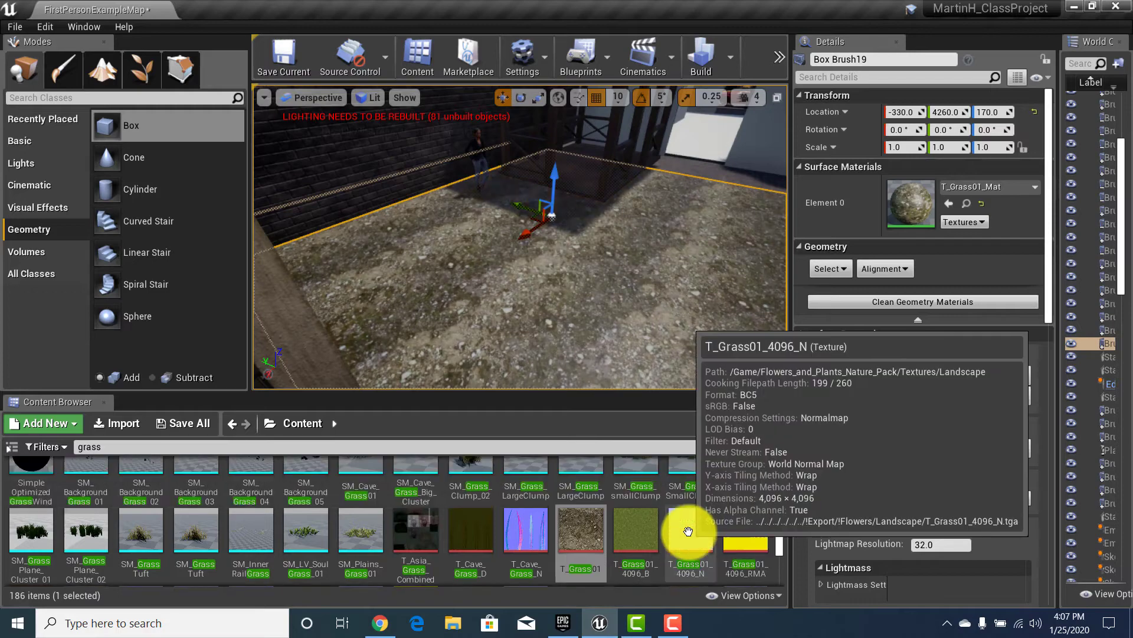
scroll(689, 530, up, 1)
scroll(389, 544, down, 1)
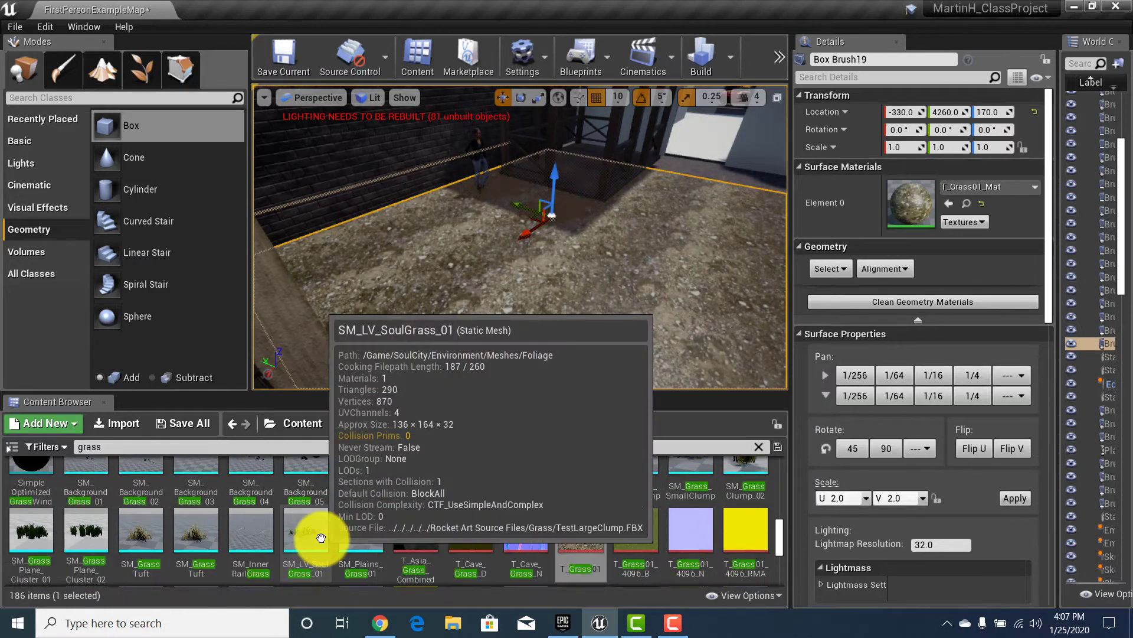
right_drag(641, 274, 679, 306)
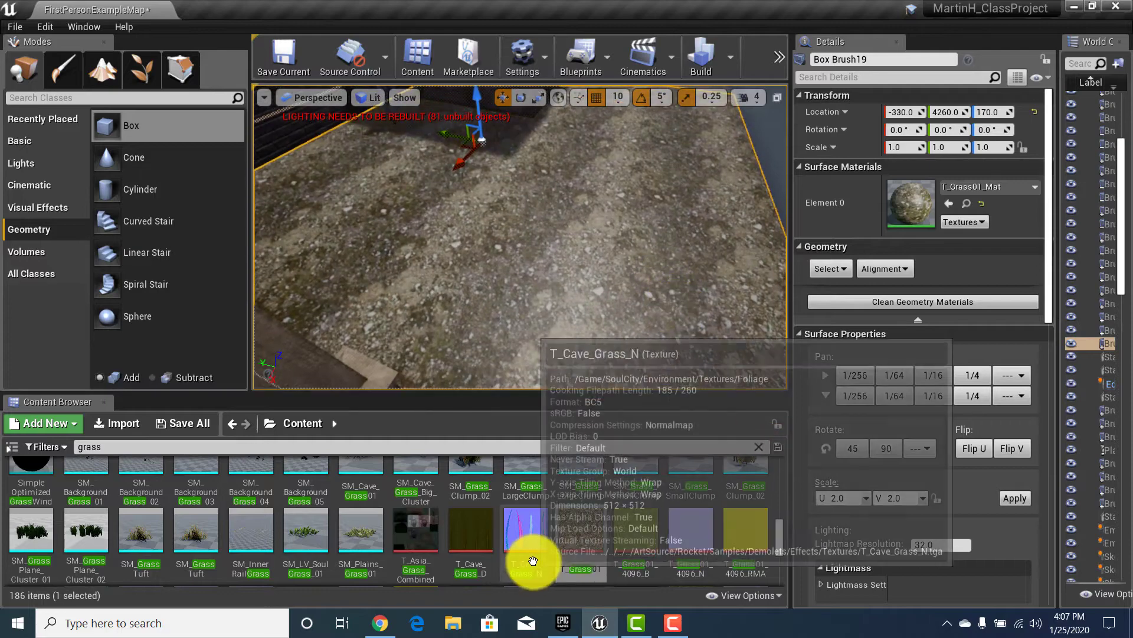
Step: Place an SM_Plains_Grass01 mesh on the floor near the gate and brick wall, at about X -140, Y 4310
scroll(526, 556, down, 1)
mouse_move(508, 262)
right_down()
mouse_move(506, 295)
mouse_move(502, 246)
right_up()
drag(353, 484, 359, 269)
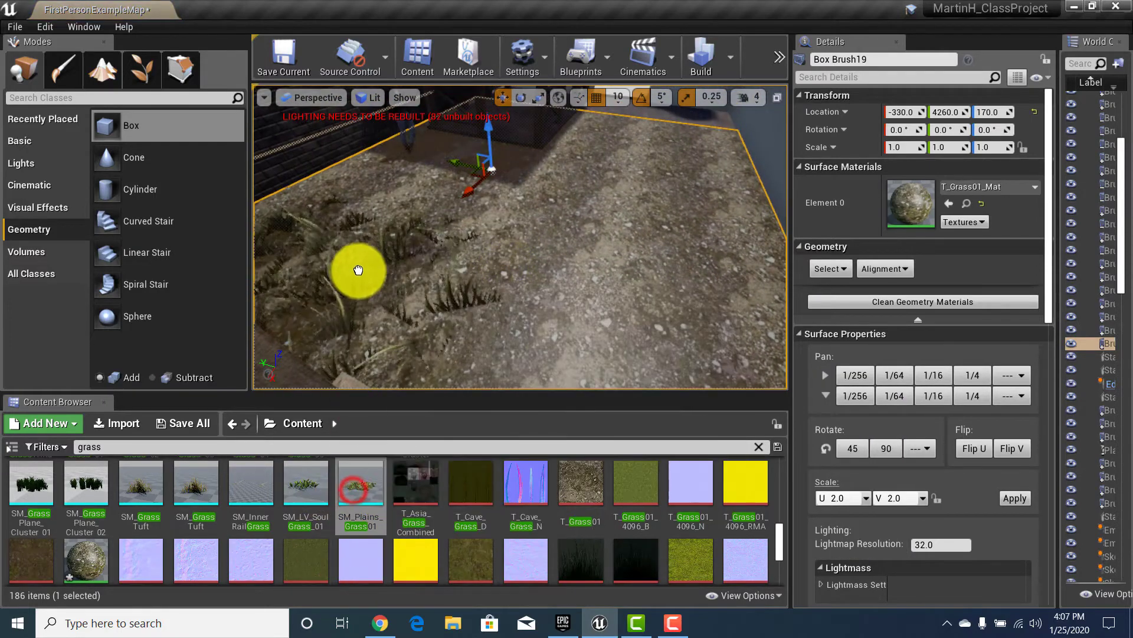
drag(412, 208, 417, 241)
right_drag(418, 240, 455, 246)
Step: Place two more SM_Plains_Grass01 meshes along the house wall, at about X -590, Y 3910 and X -220, Y 3920
drag(377, 488, 651, 251)
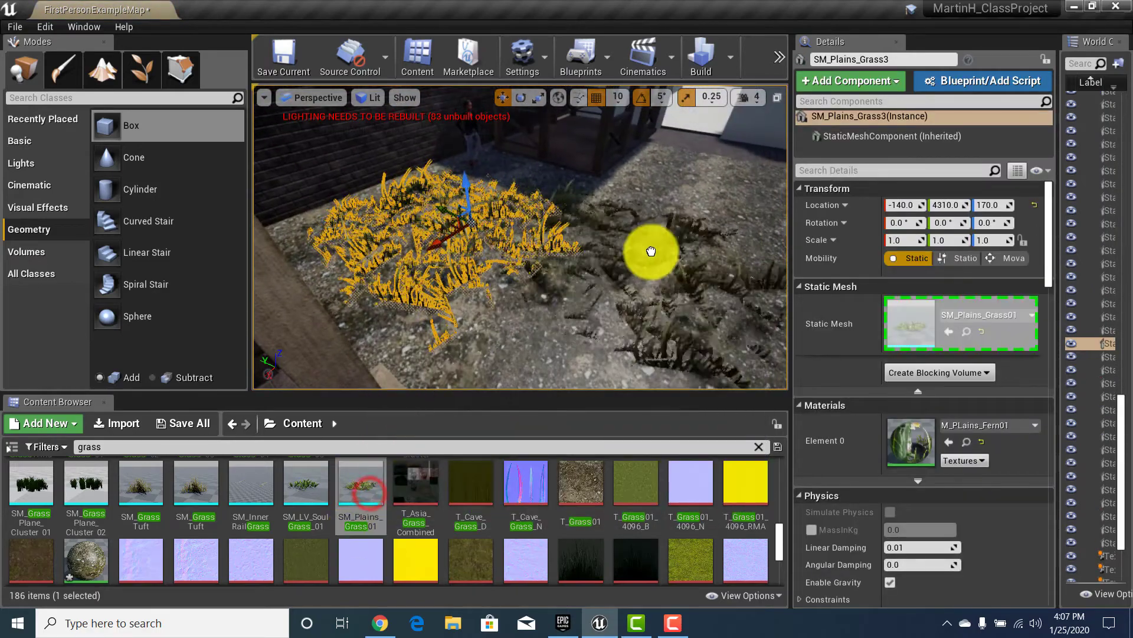
drag(729, 200, 743, 188)
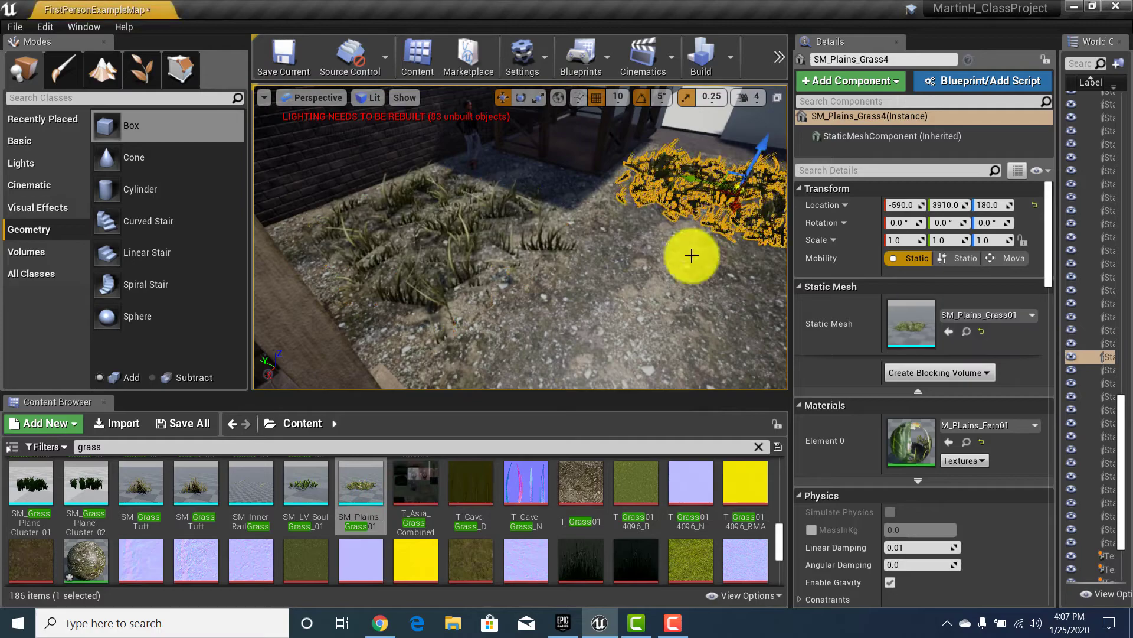
right_drag(673, 269, 808, 272)
drag(357, 493, 480, 263)
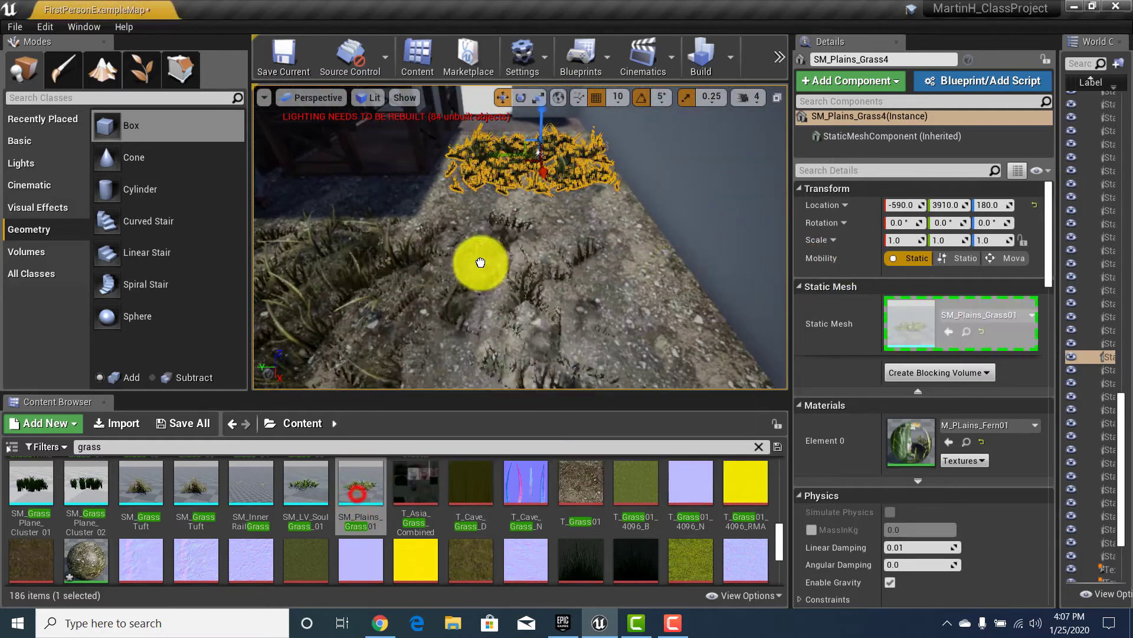
drag(551, 237, 551, 238)
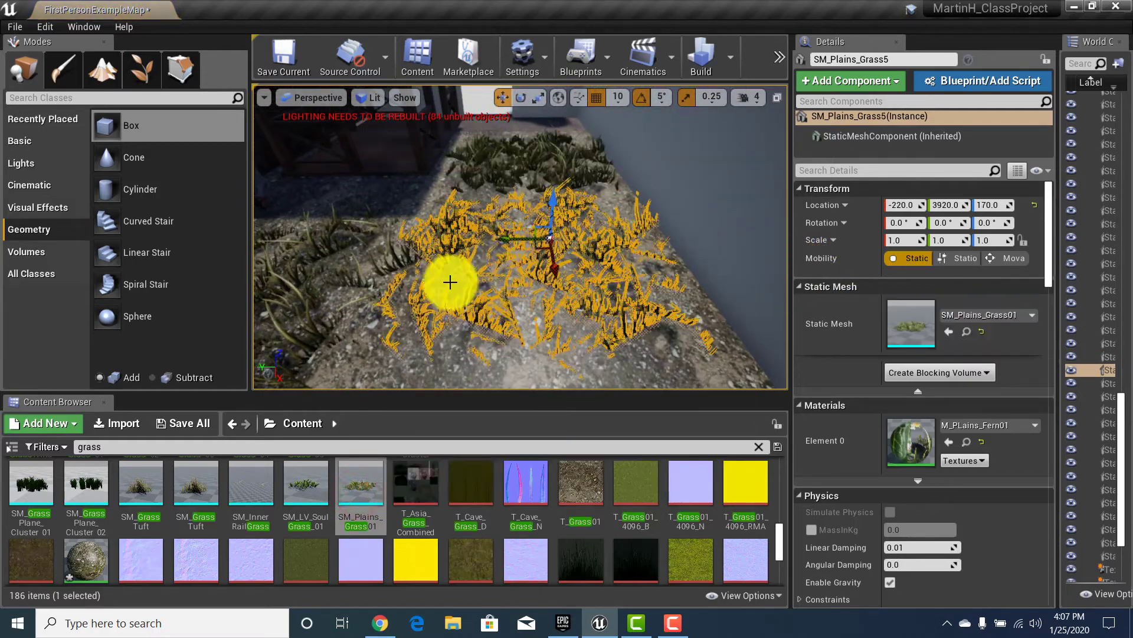
Step: Rotate the grass clump beside the pavilion to -60° about Z and move it to Y 3980
right_drag(439, 314, 582, 326)
right_drag(499, 305, 505, 293)
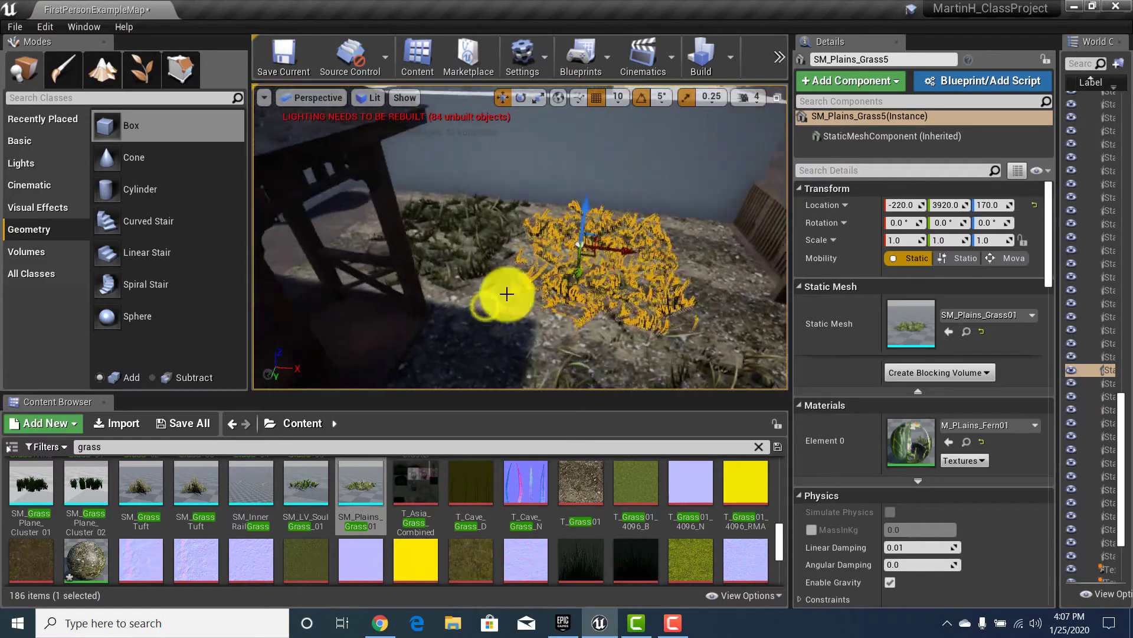
click(619, 261)
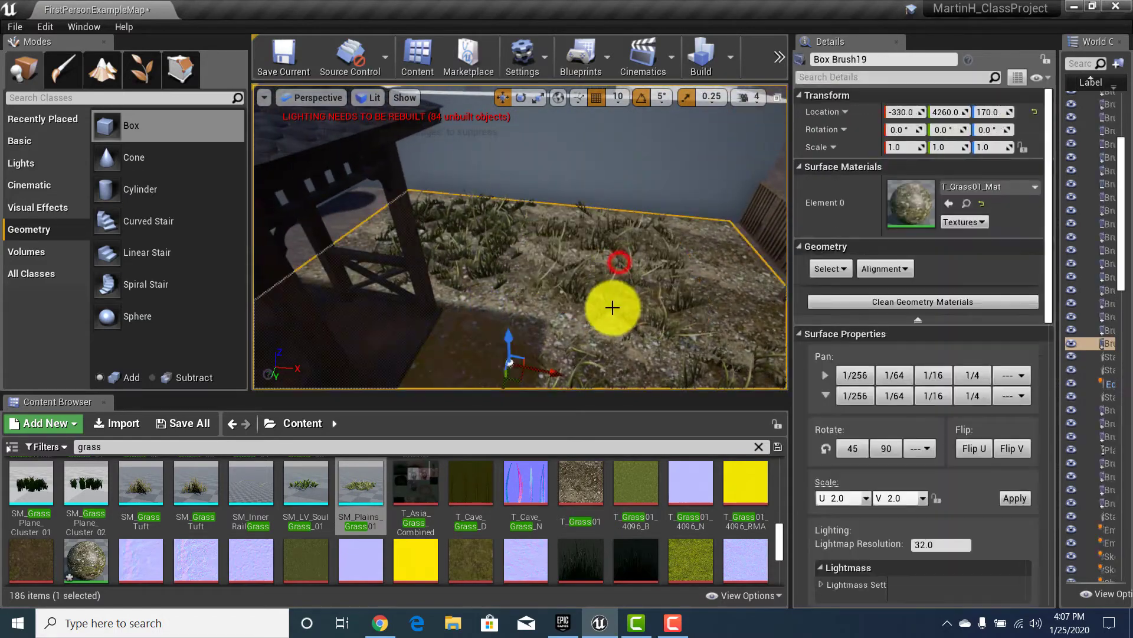
click(607, 275)
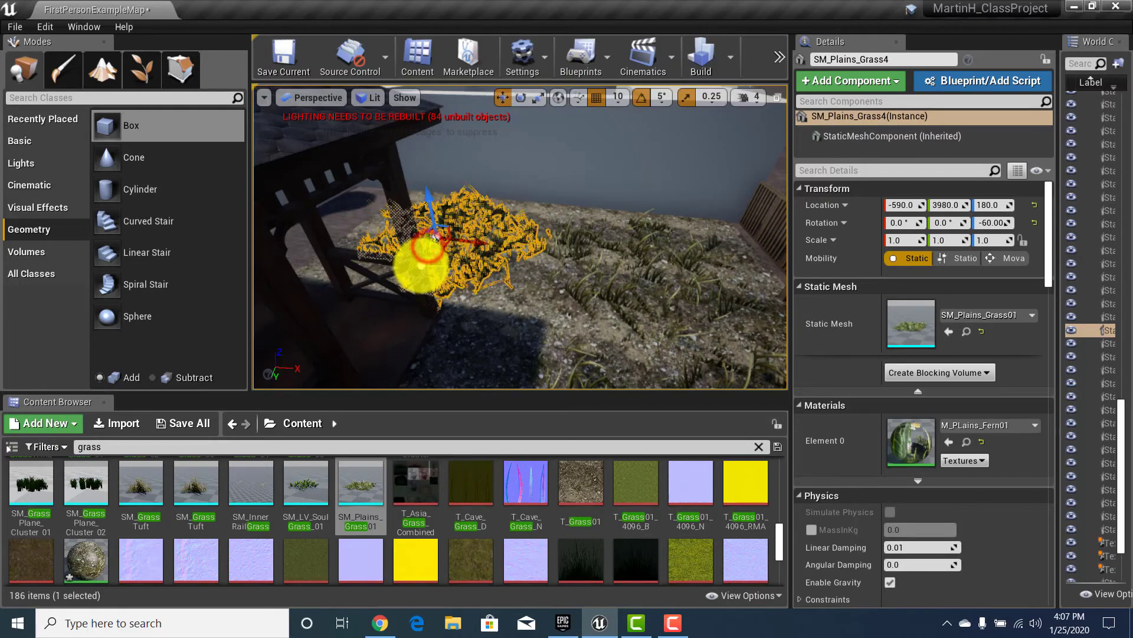
Step: Move the grass clump near the arched gate and brick wall to Y 4340
mouse_move(480, 267)
right_down()
mouse_move(1030, 245)
mouse_move(956, 197)
mouse_move(1115, 277)
mouse_move(526, 233)
right_up()
click(525, 235)
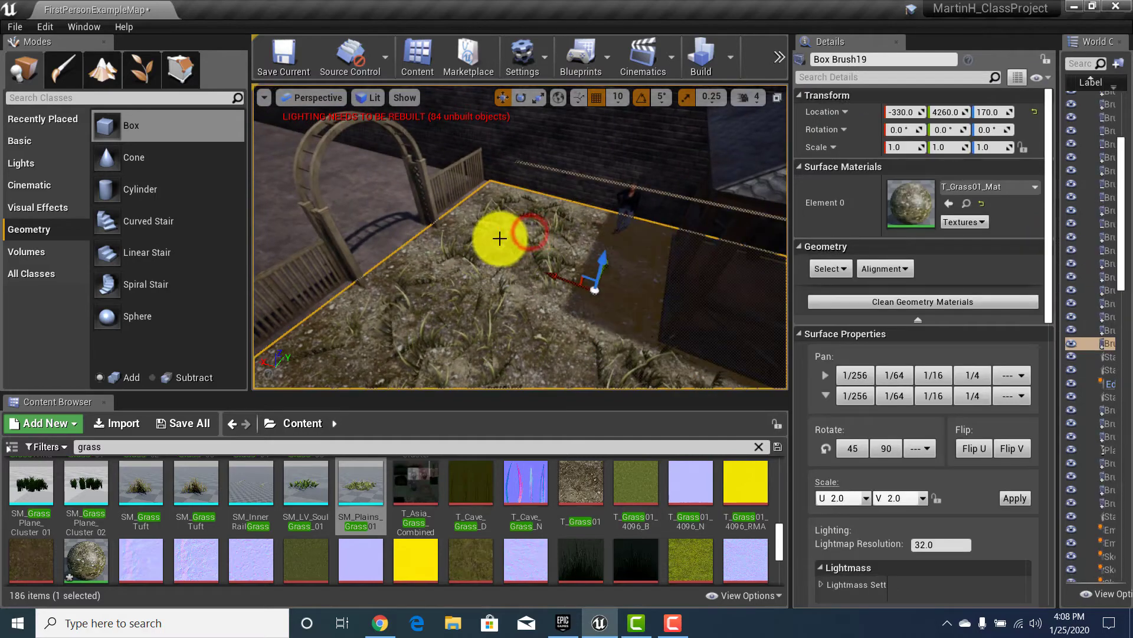
click(490, 216)
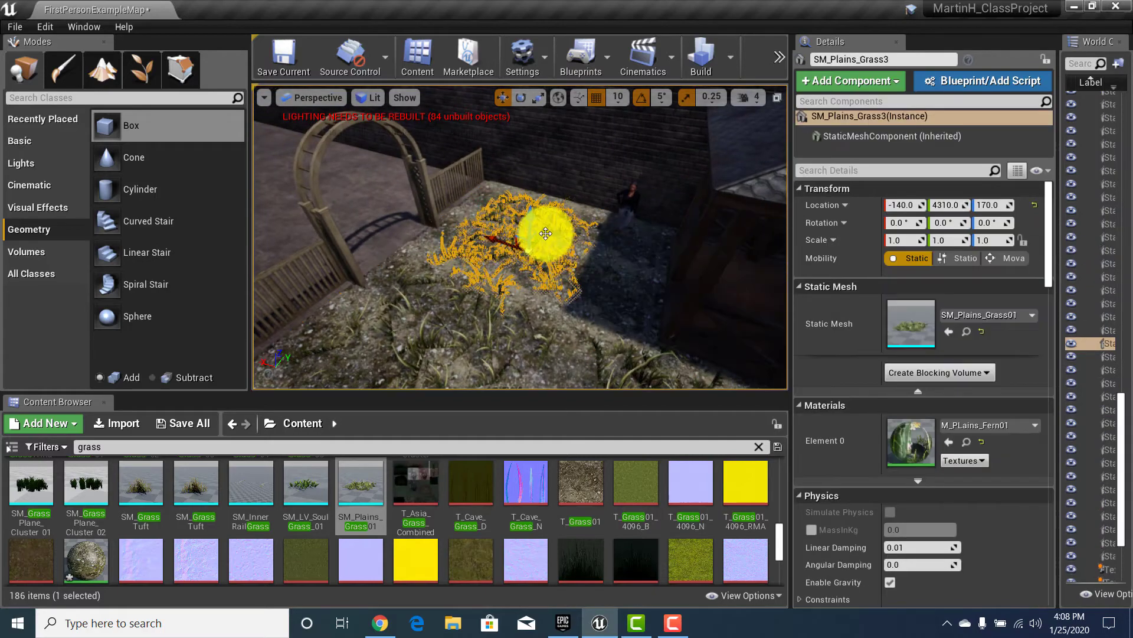
right_drag(544, 235, 531, 393)
Step: Clear the grass search and open the Meshes folder of Flowers_and_Plants_Nature_Pack
click(130, 444)
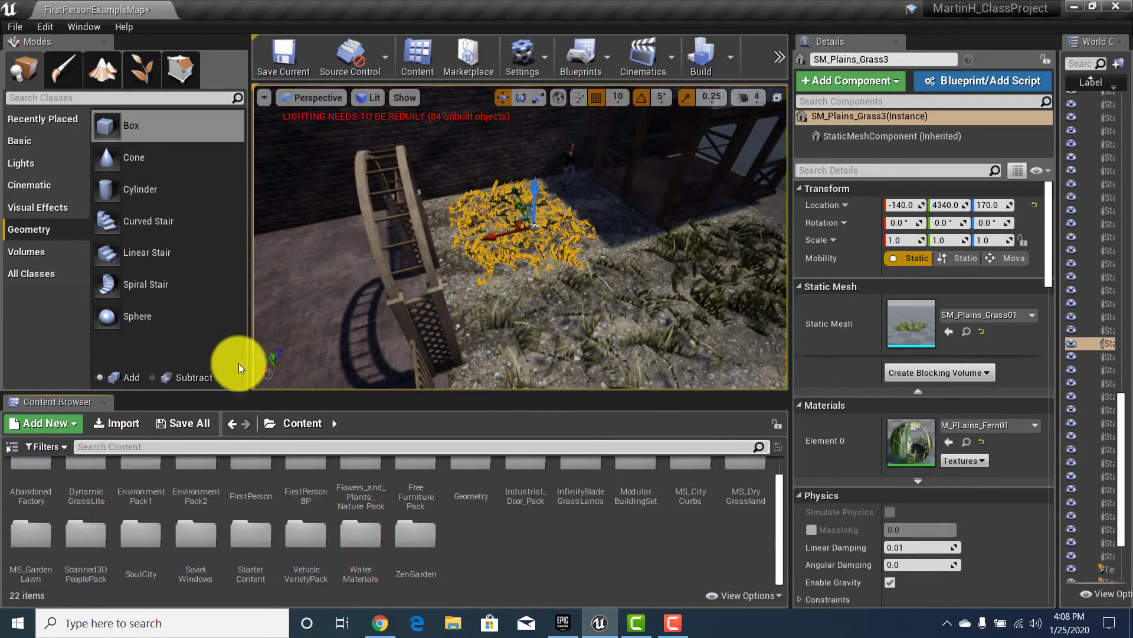
scroll(237, 549, up, 1)
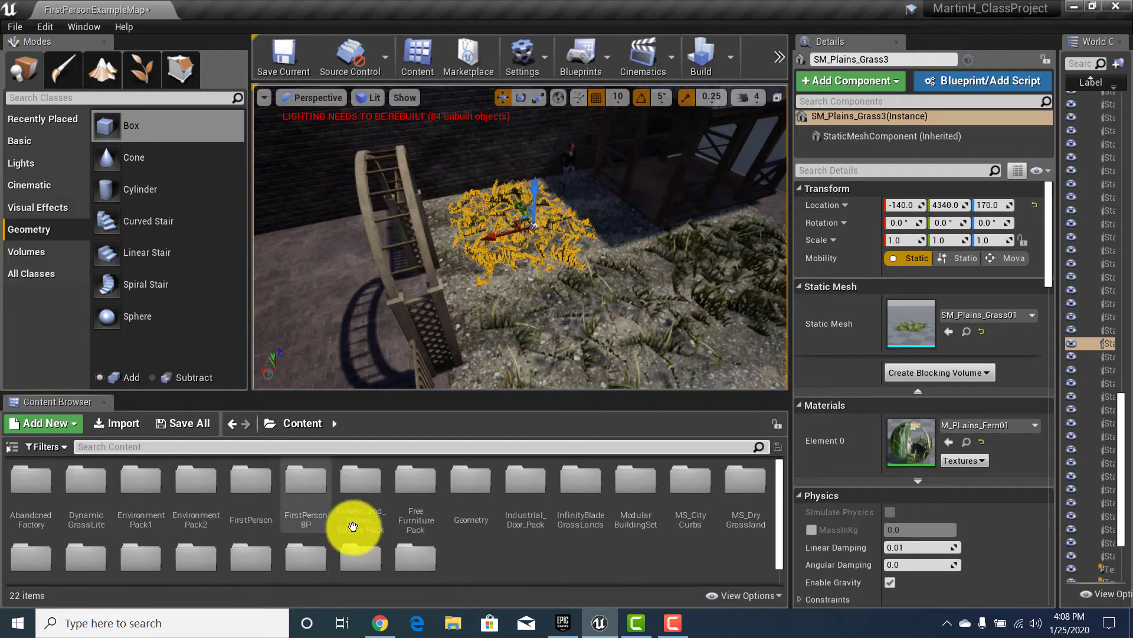
click(372, 496)
double_click(353, 483)
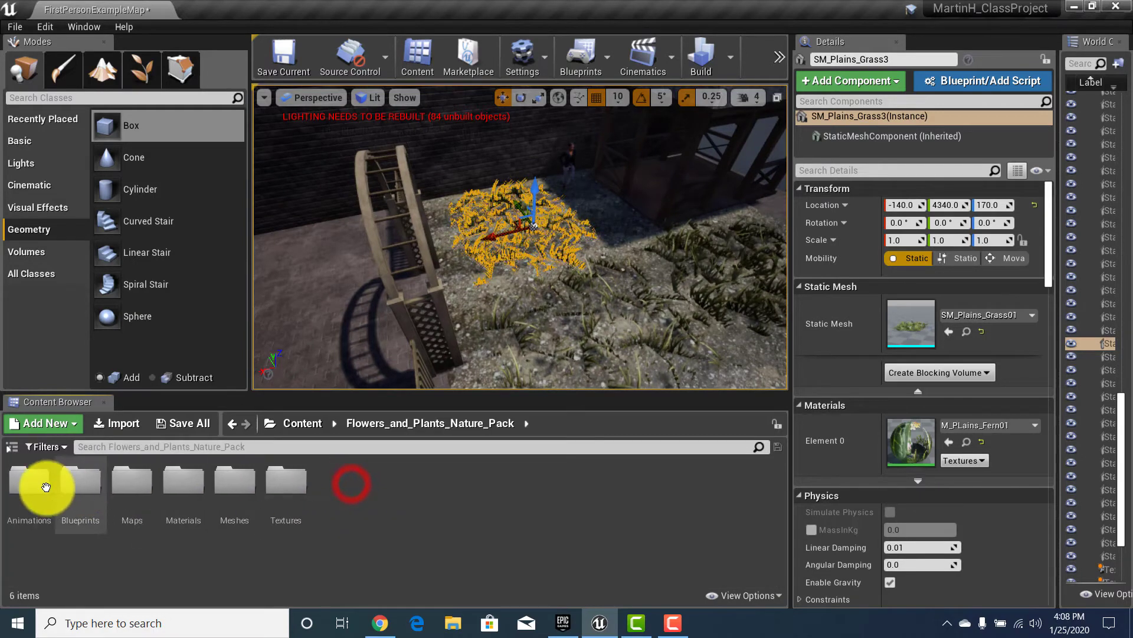
double_click(236, 493)
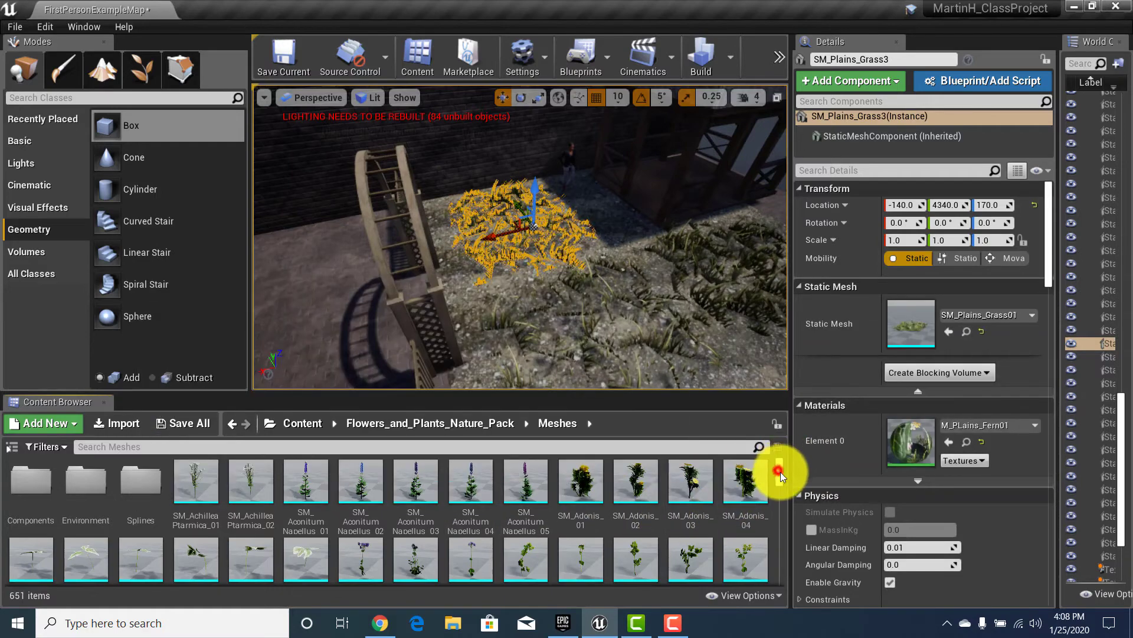
Step: Place an SM_CallistephusV3_08 flower mesh beside the arched gate, at about X 100, Y 4490
drag(780, 472, 784, 480)
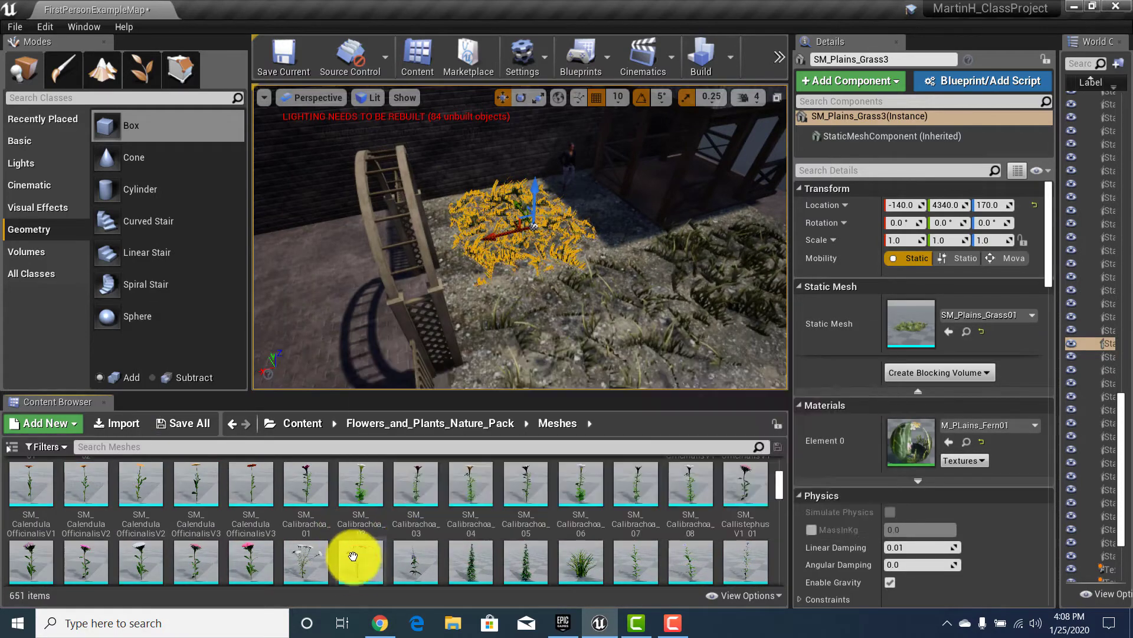
drag(372, 576, 484, 278)
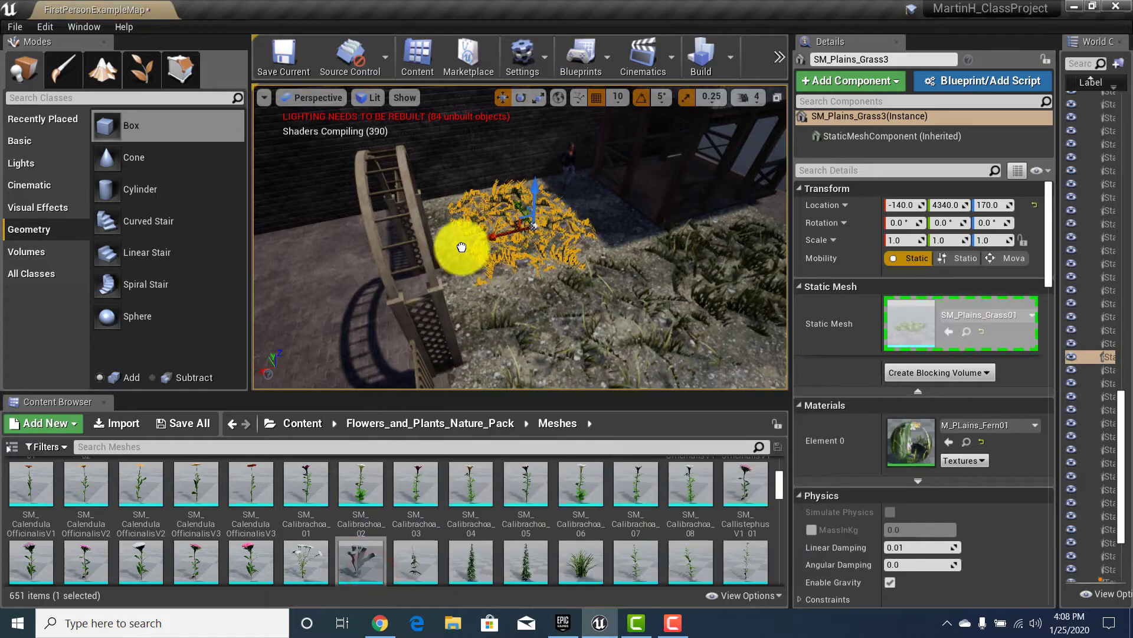
mouse_move(447, 230)
mouse_down()
mouse_move(440, 215)
mouse_move(454, 230)
mouse_up()
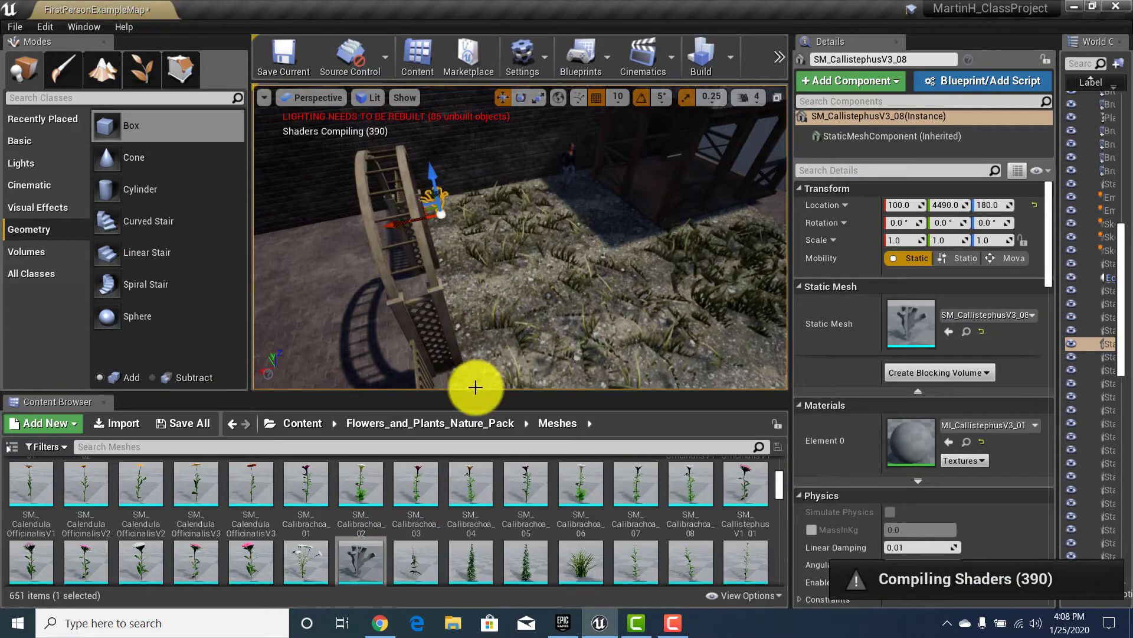
Step: Place SM_Cleome_03 beside the arch at about X 110, Y 4380 and SM_Corydalis_02 near the brick wall at about X 40, Y 4550
scroll(177, 569, down, 1)
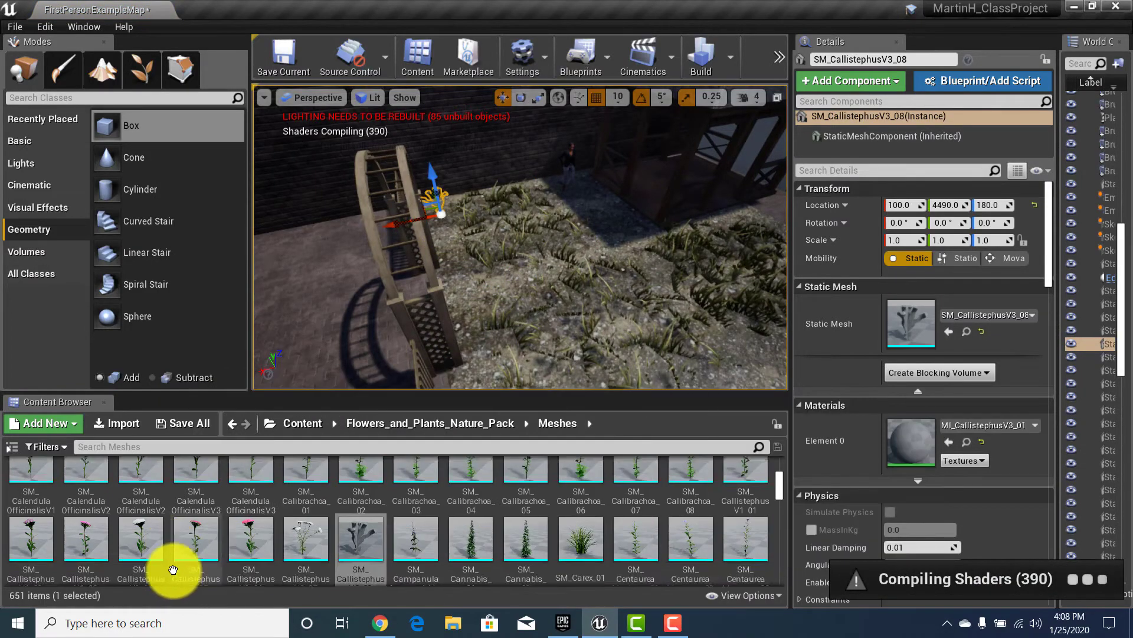
scroll(266, 566, down, 4)
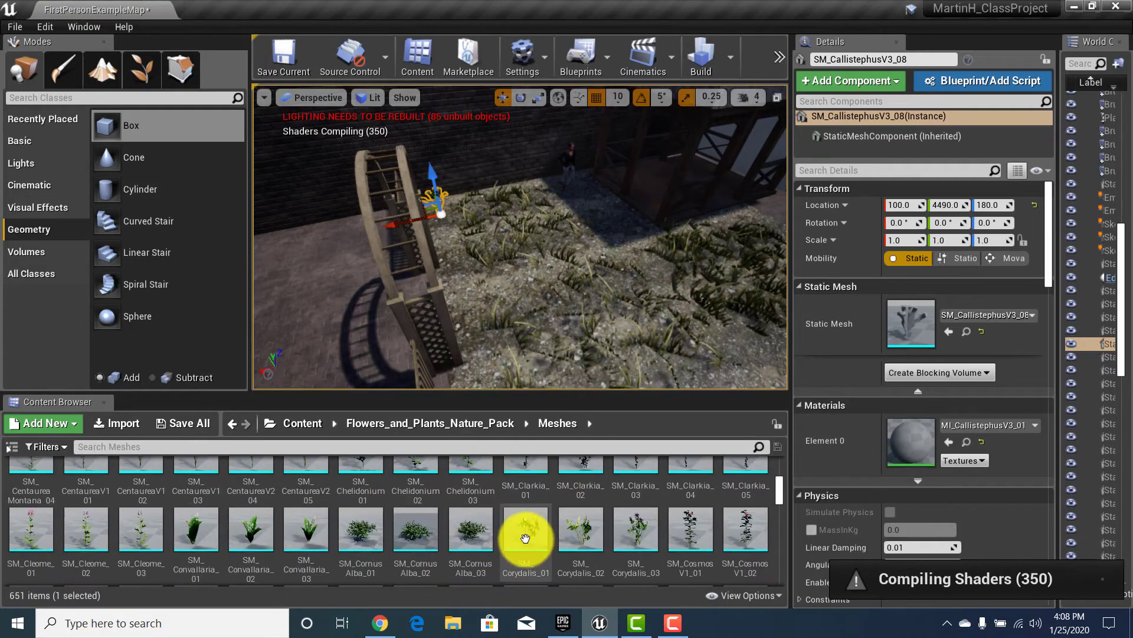
drag(141, 529, 459, 252)
drag(445, 236, 445, 266)
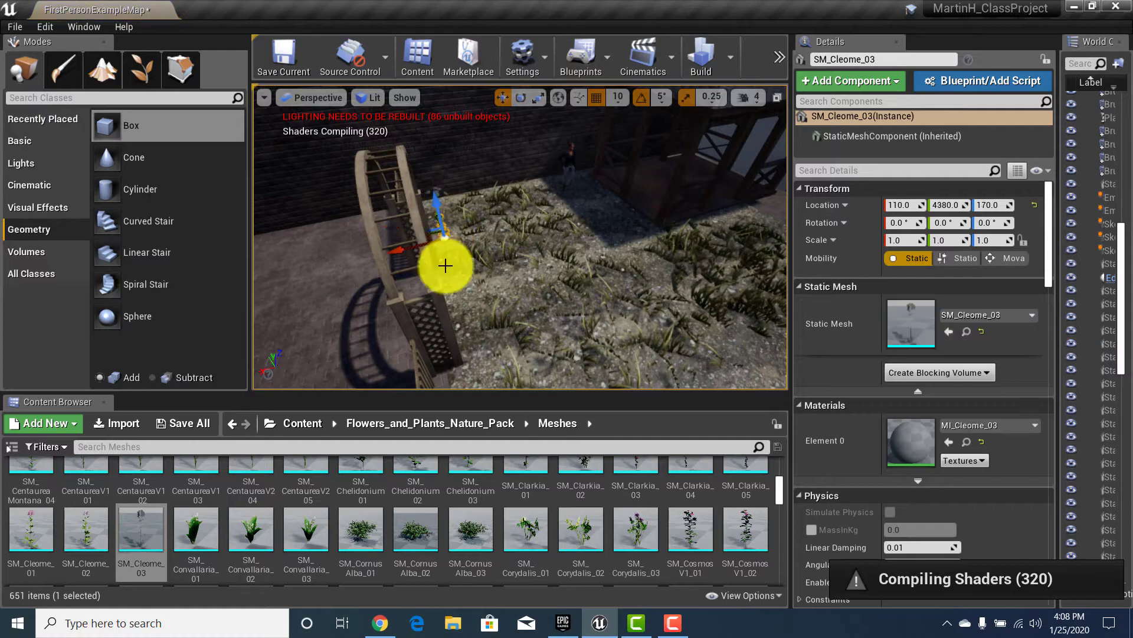
drag(608, 544, 456, 201)
Step: Place SM_Crocus_03 at about X 110, Y 4290 and SM_Crocus_01 at about X 90, Y 4360, both beside the arch
scroll(610, 512, down, 3)
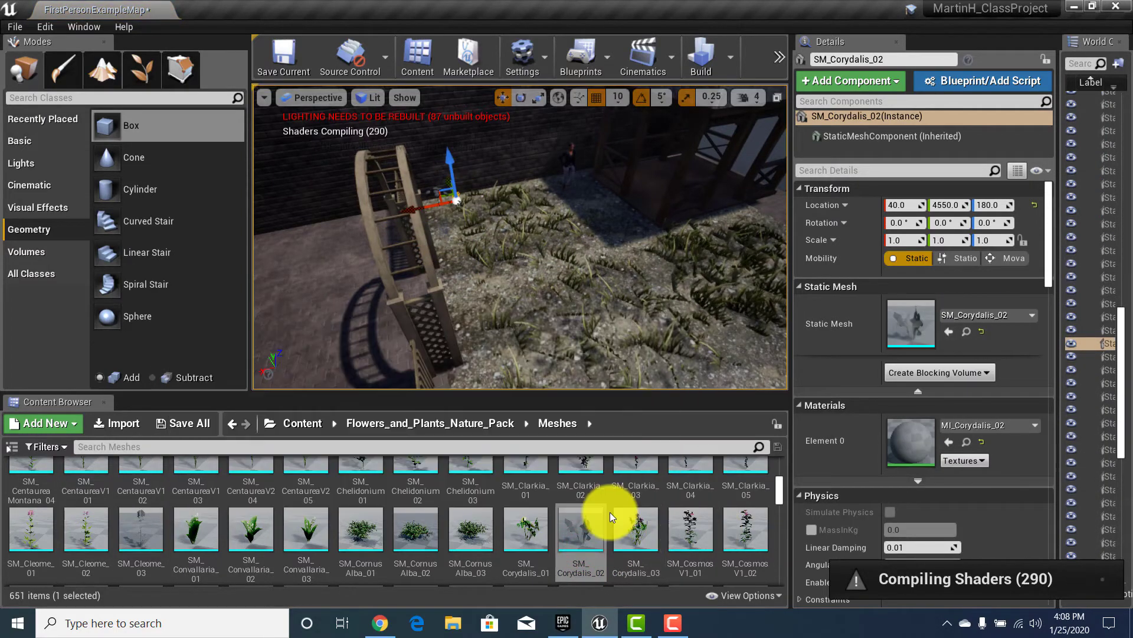
drag(583, 535, 452, 258)
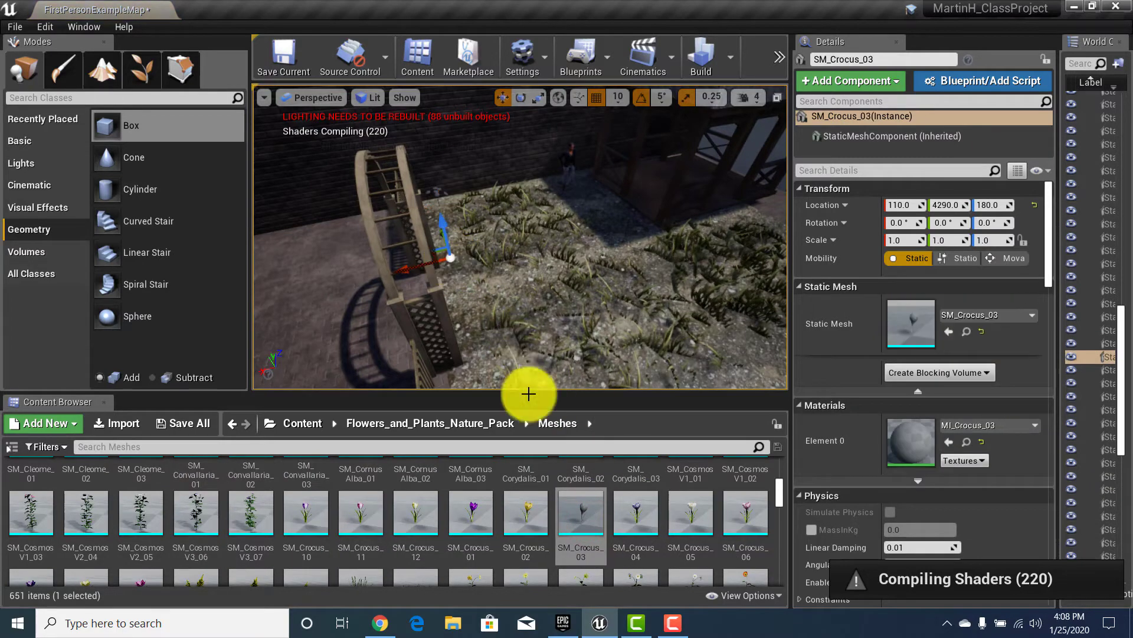
drag(480, 518, 452, 241)
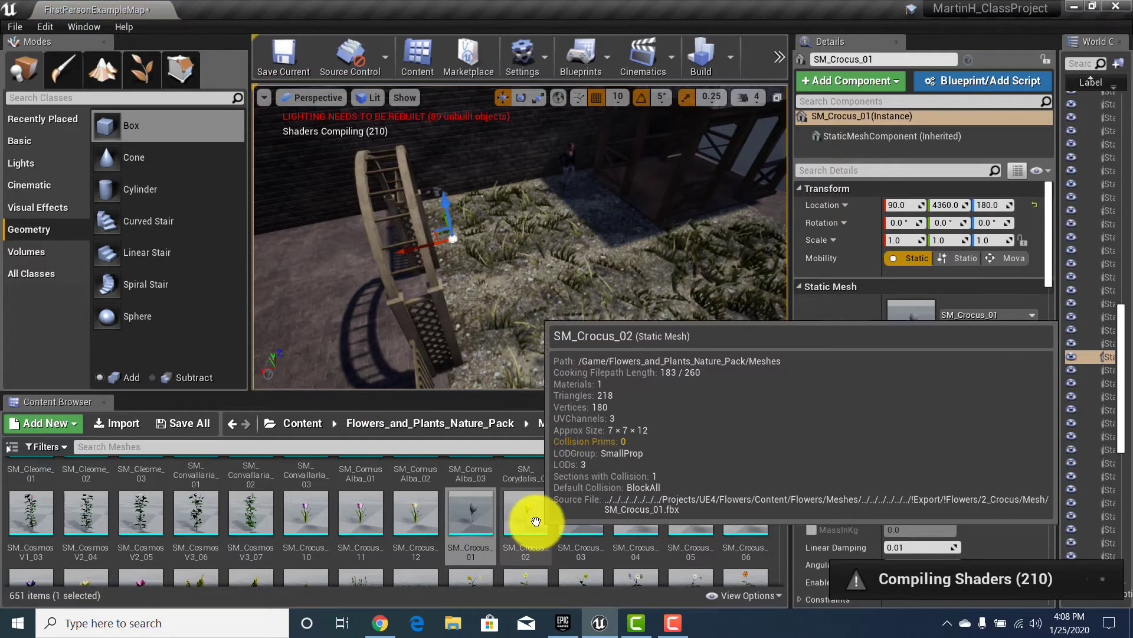
Step: Place dahlias along the brick wall: SM_DahliaV3_11 at about X -20, Y 4470, SM_DahliaV2_09 at X -120, Y 4460, SM_DahliaV2_07 at X -220, Y 4430
scroll(329, 464, down, 5)
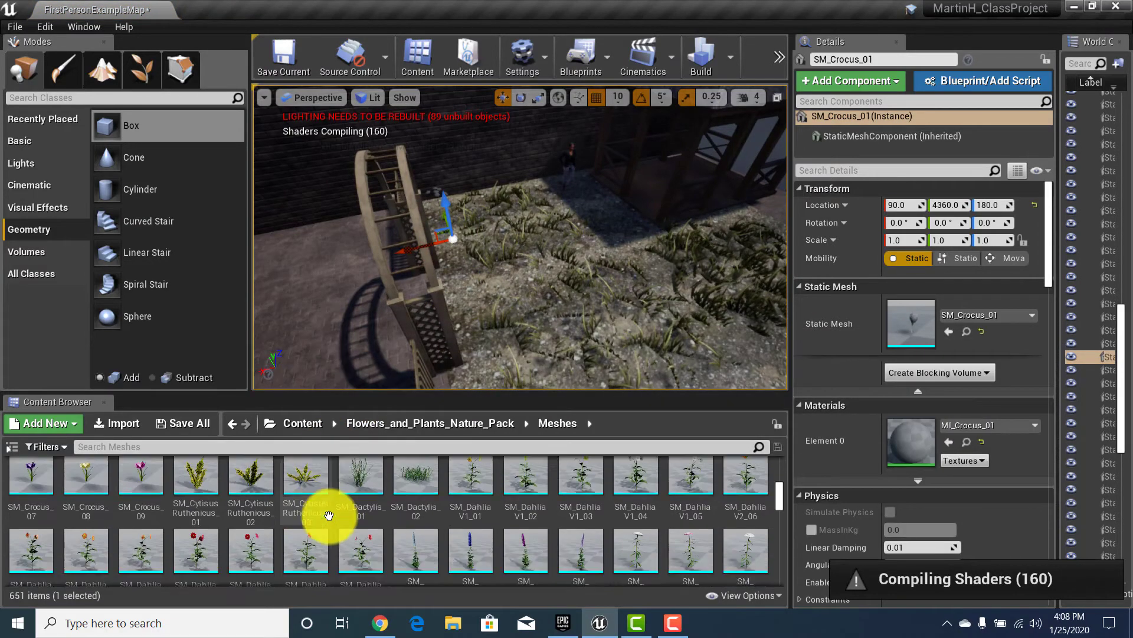
drag(258, 485, 486, 199)
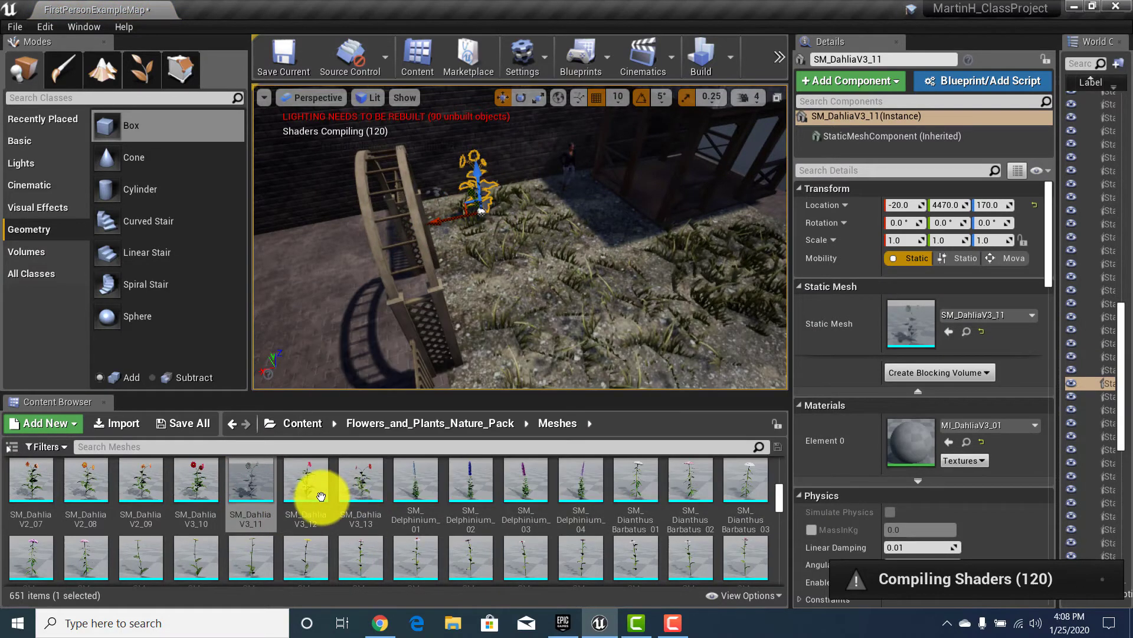
click(151, 494)
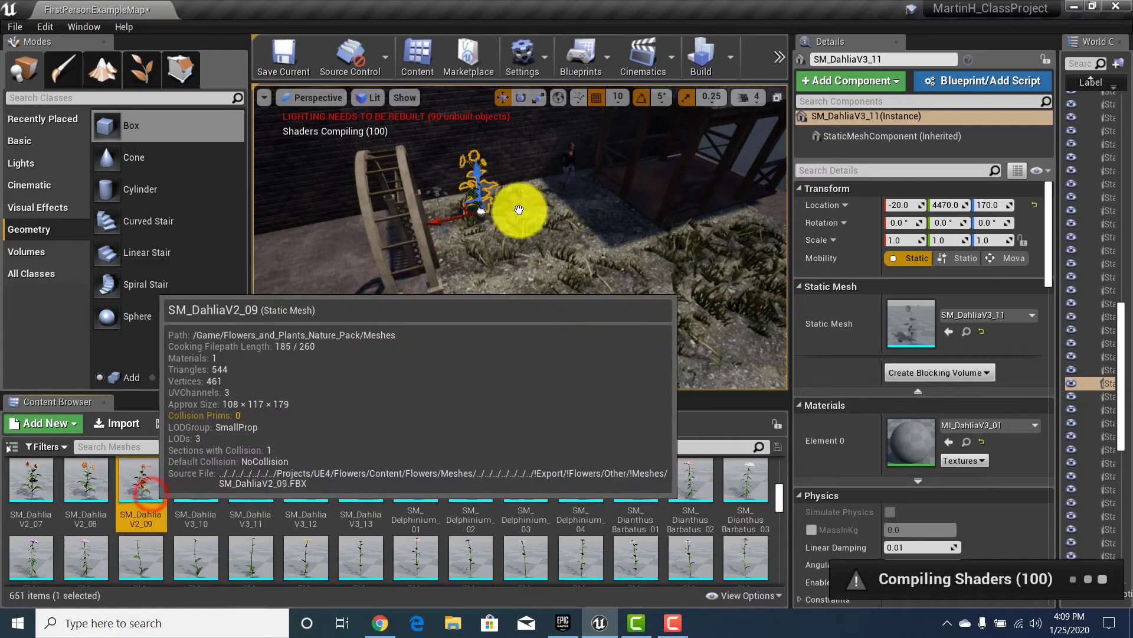
drag(518, 209, 513, 203)
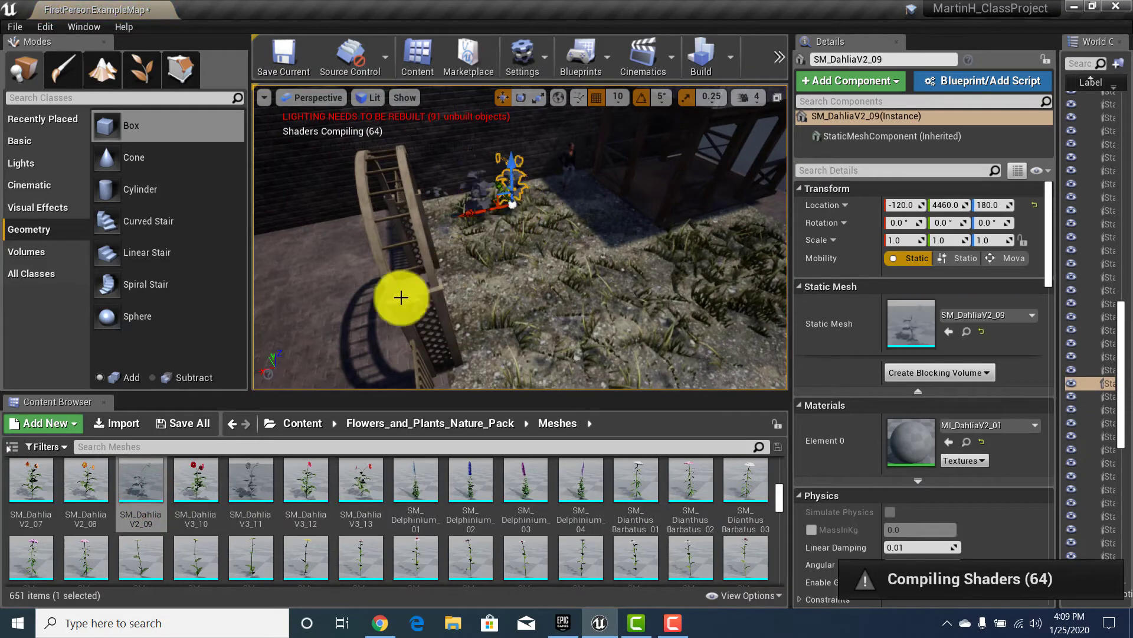
drag(32, 486, 540, 202)
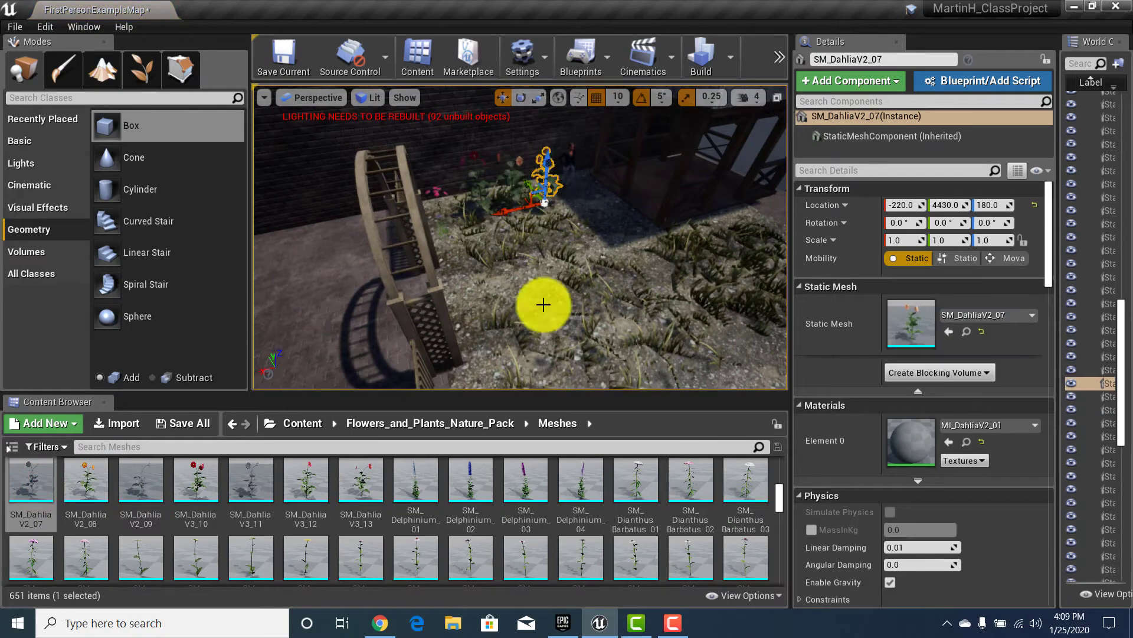
Step: Place an SM_GazaniaV2_06 flower mesh near the pavilion, at about X -440, Y 4200
scroll(413, 543, down, 2)
scroll(416, 545, down, 1)
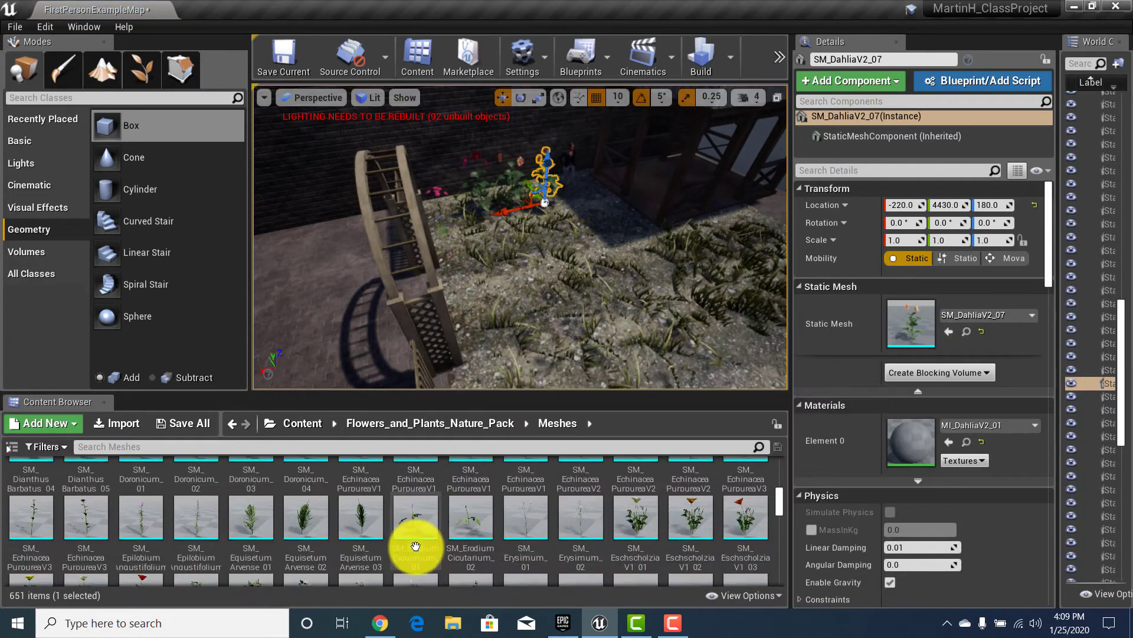
scroll(414, 542, down, 3)
scroll(449, 535, down, 1)
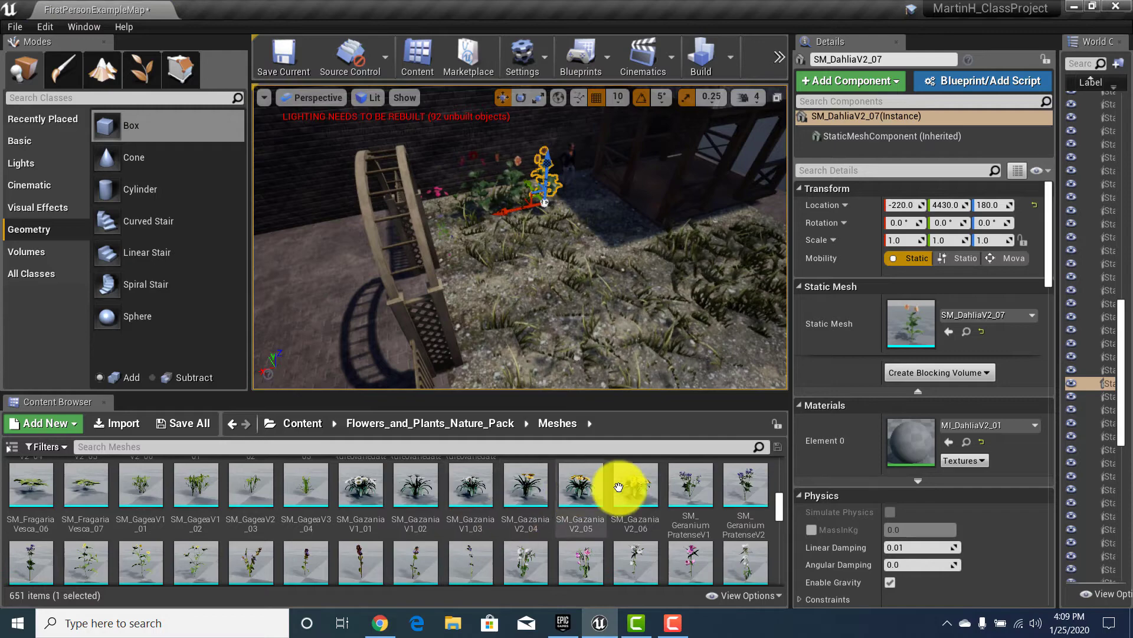
drag(633, 480, 644, 303)
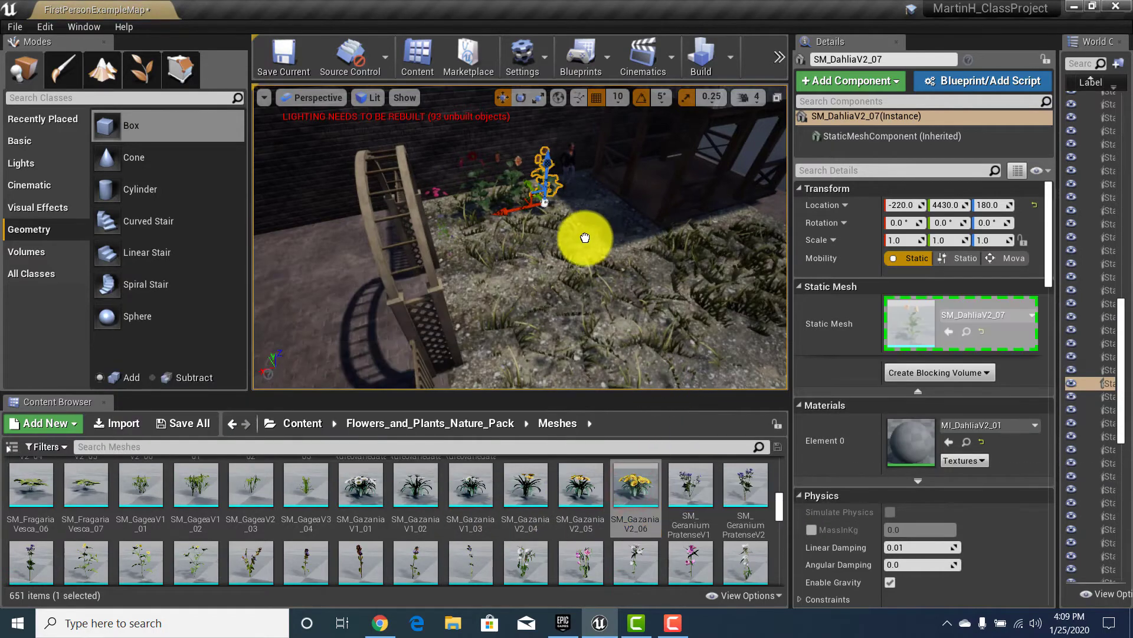
drag(649, 229, 649, 230)
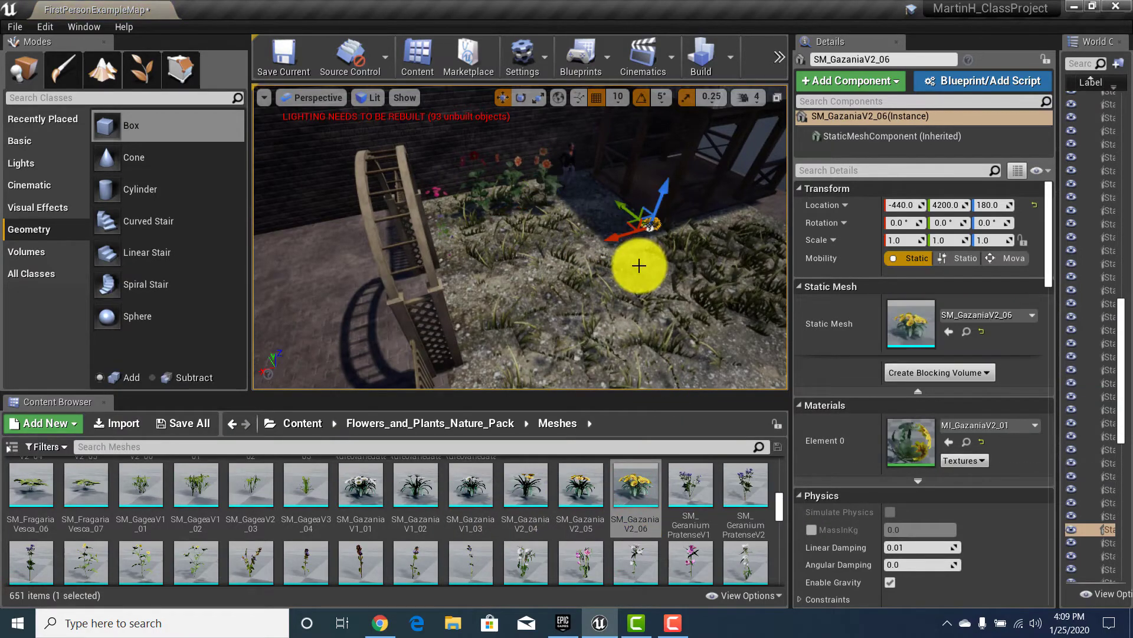
Step: Place an SM_Hosta_010 plant beside the yellow gazania near the pavilion, at about X -520, Y 4150
mouse_move(578, 336)
right_down()
mouse_move(546, 354)
mouse_move(590, 324)
right_up()
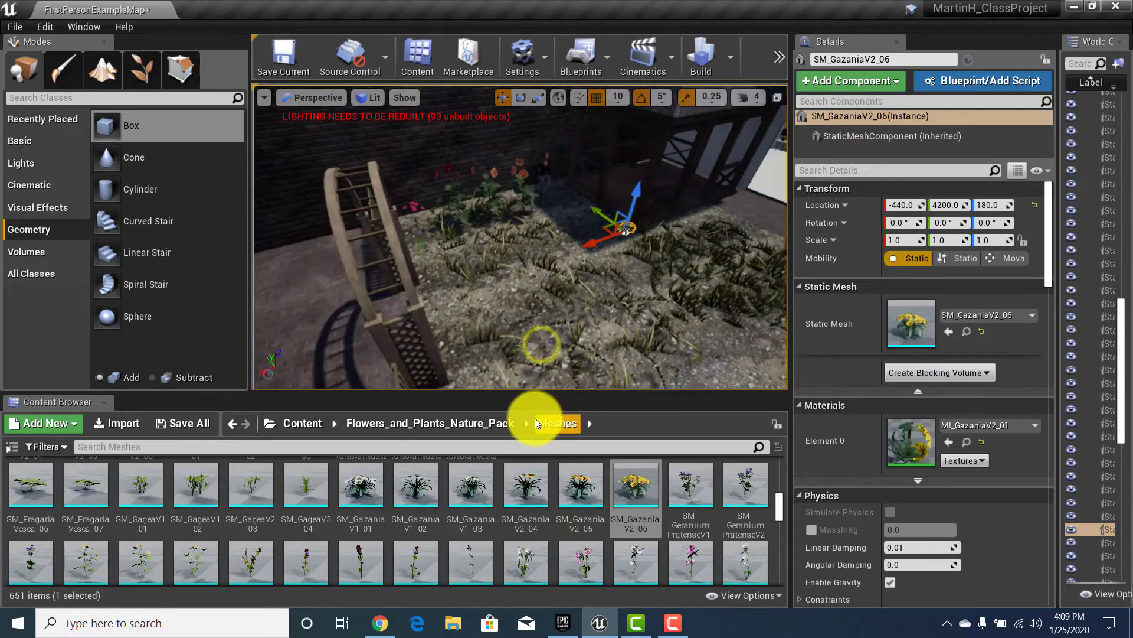
scroll(498, 529, down, 5)
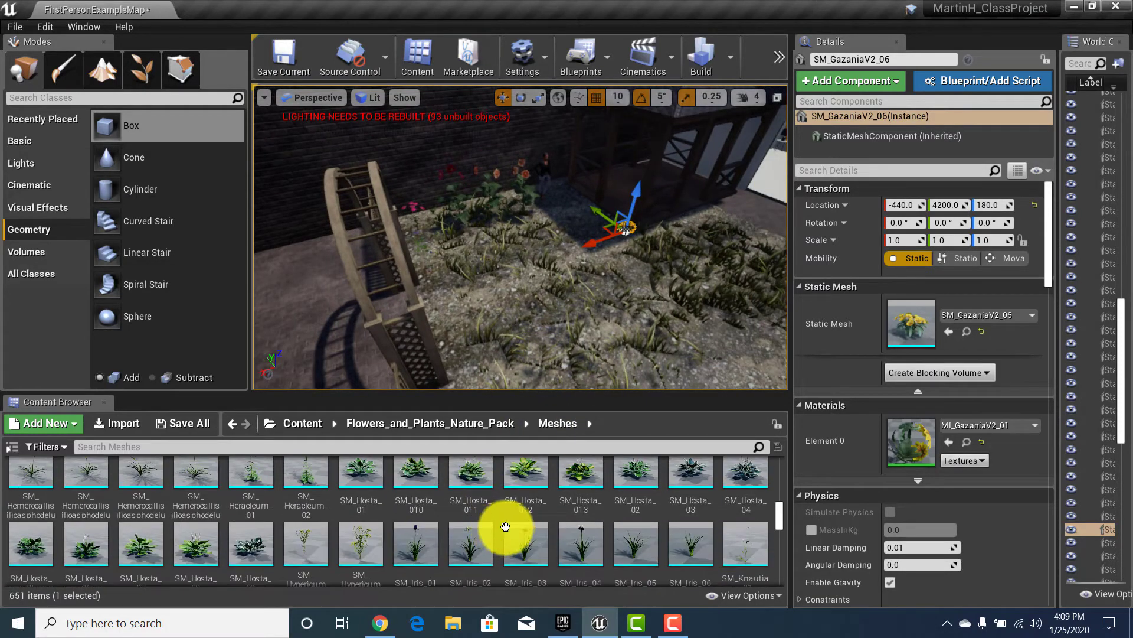
scroll(519, 514, down, 1)
drag(404, 497, 557, 222)
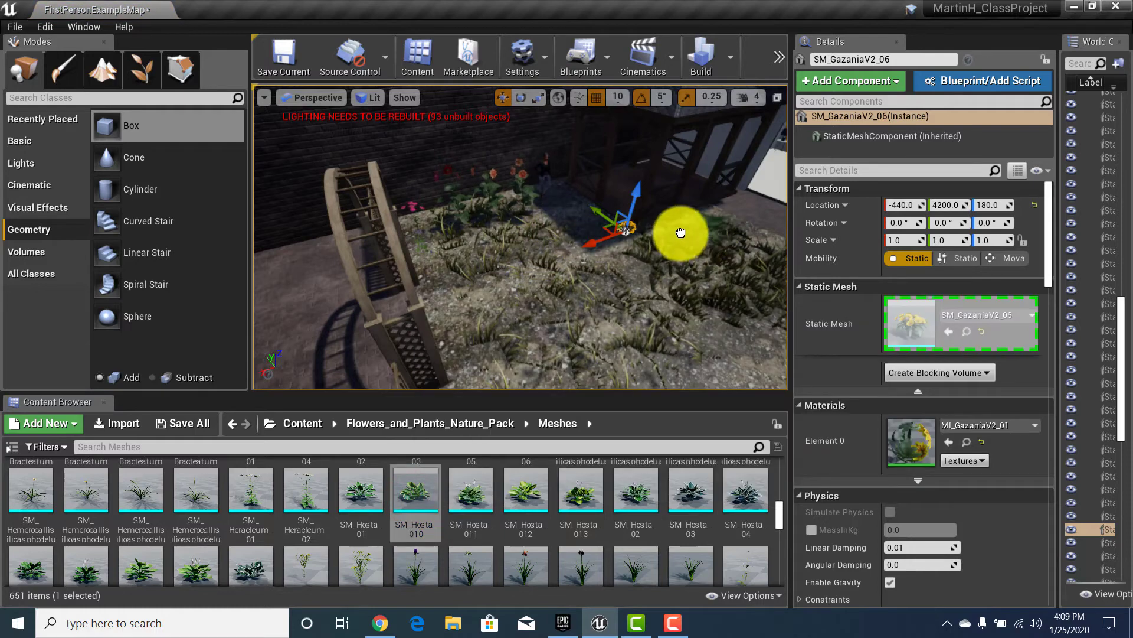
drag(659, 234, 651, 270)
Step: Place an SM_Narcissus_05 flower in front of the dahlias by the brick wall, at about X -180, Y 4420
drag(604, 307, 696, 306)
scroll(423, 559, down, 10)
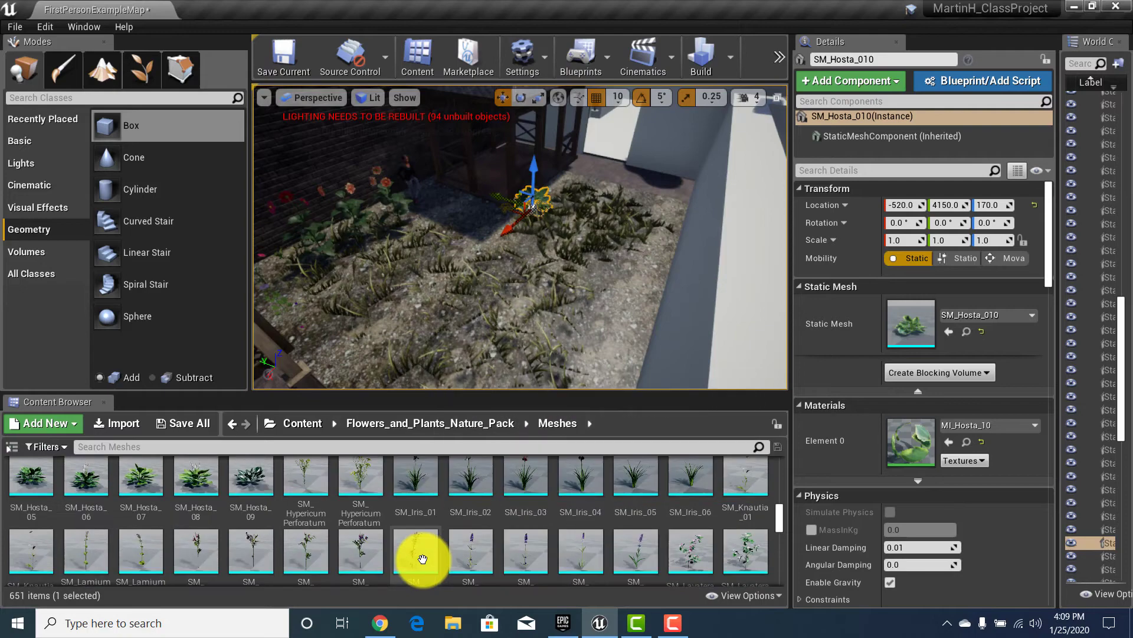
scroll(469, 536, down, 10)
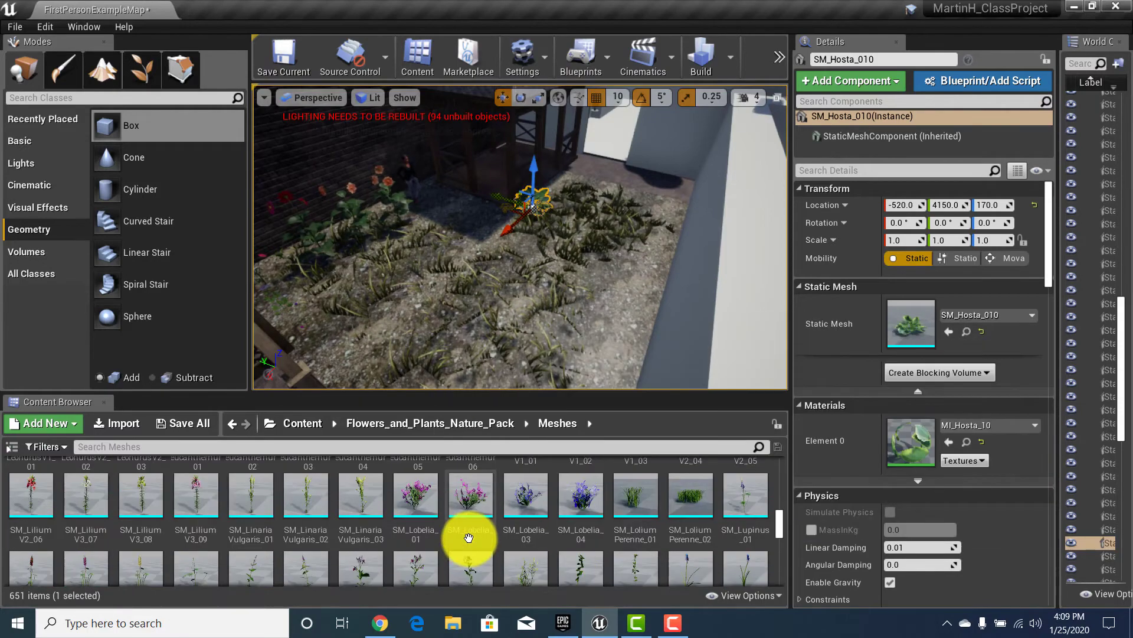
drag(549, 484, 401, 242)
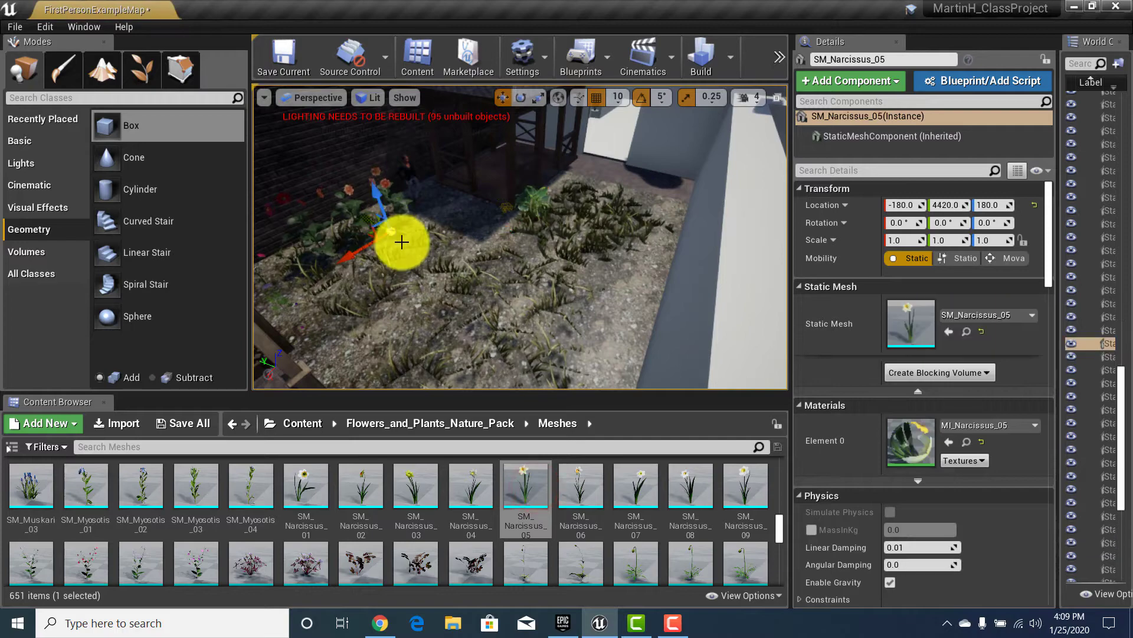
Step: Place an SM_Tropaeolum_07 flower mesh in the bed near the arch, at about X -40, Y 4360
scroll(444, 560, down, 15)
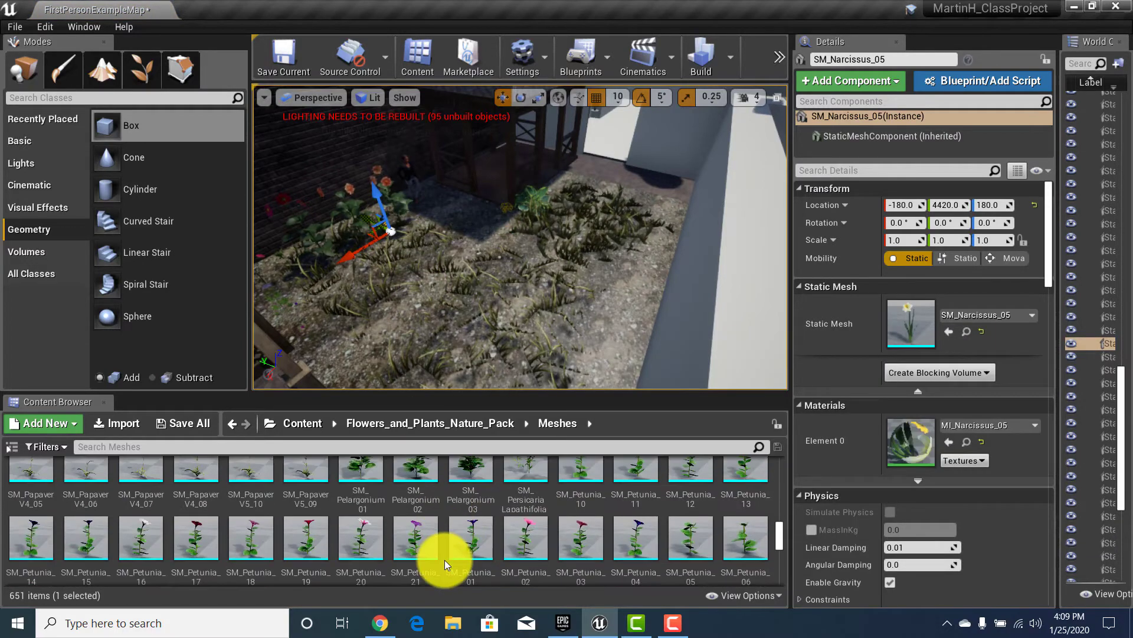
scroll(444, 560, down, 15)
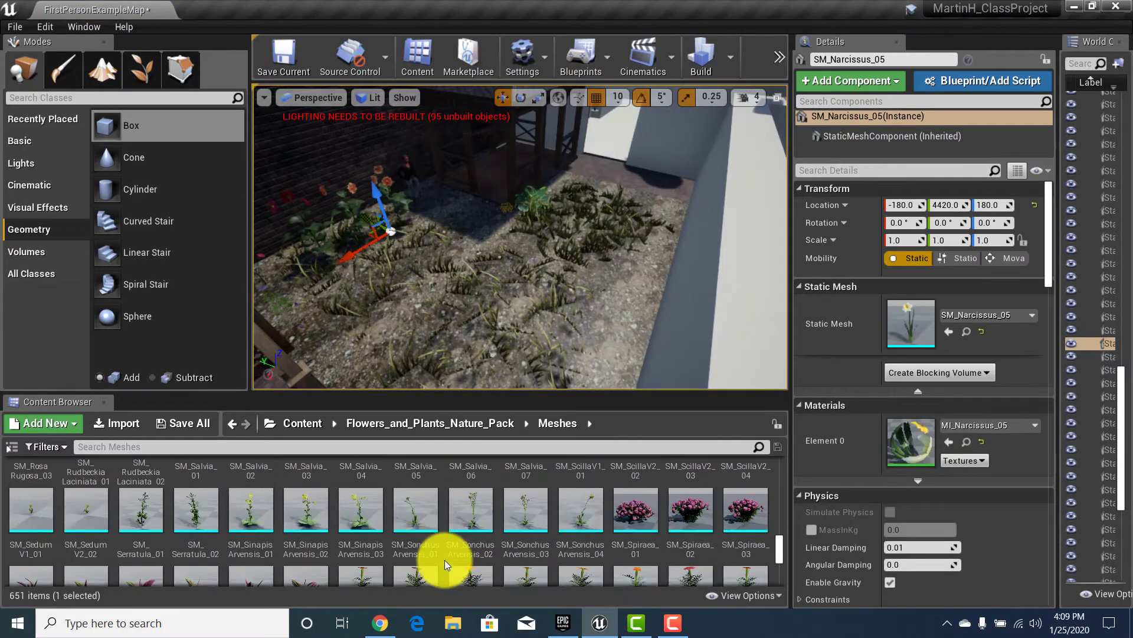
scroll(445, 560, down, 5)
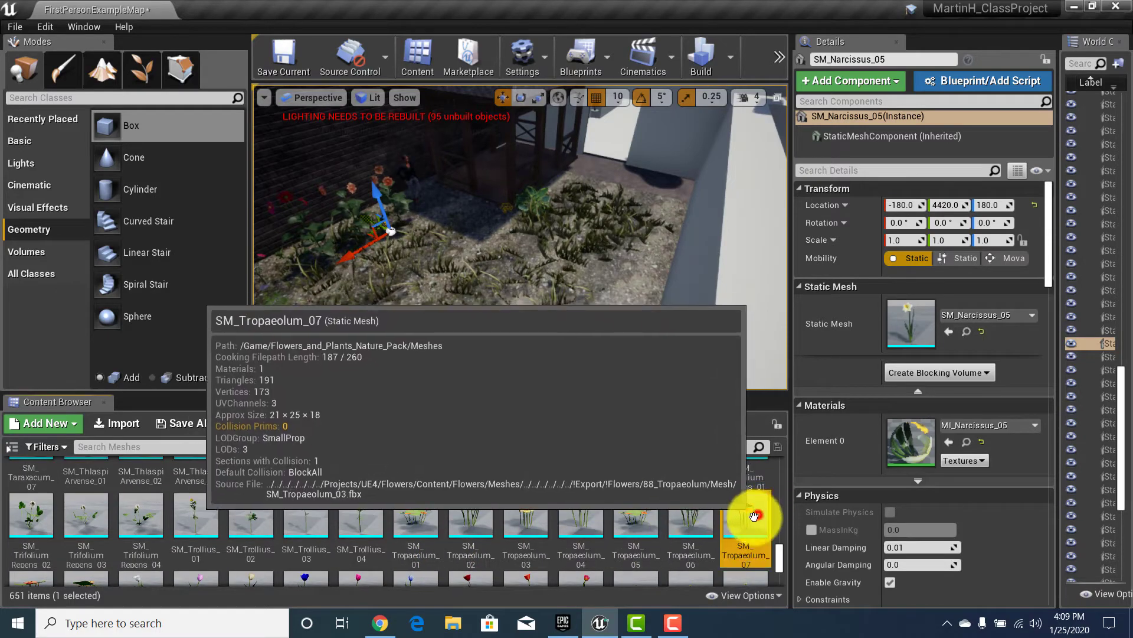
click(747, 519)
drag(377, 270, 362, 266)
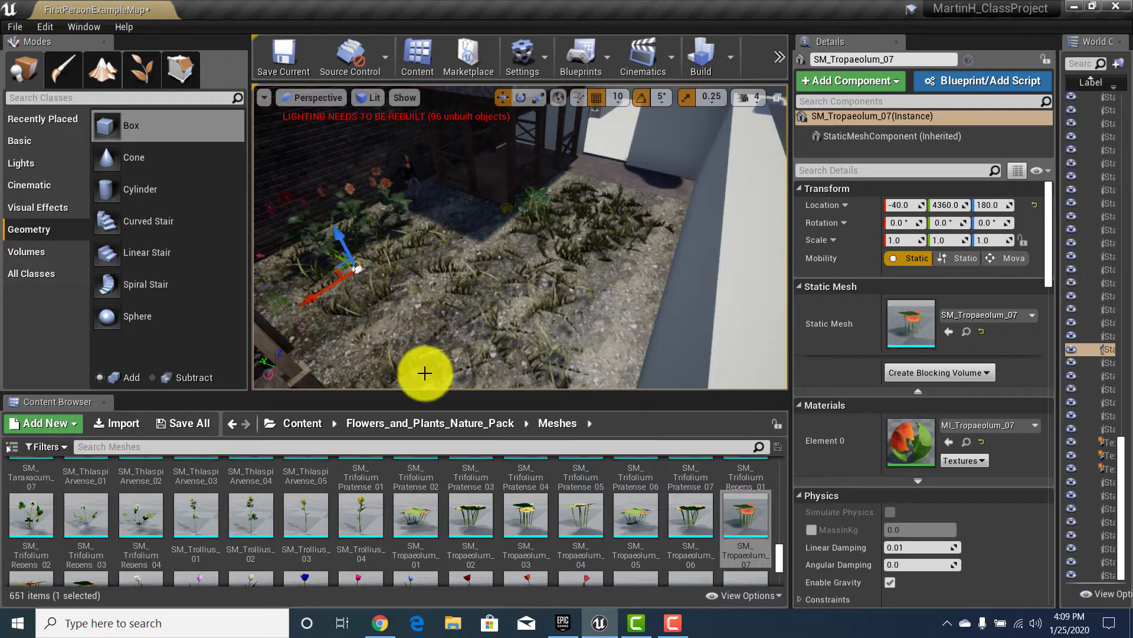
scroll(422, 507, down, 6)
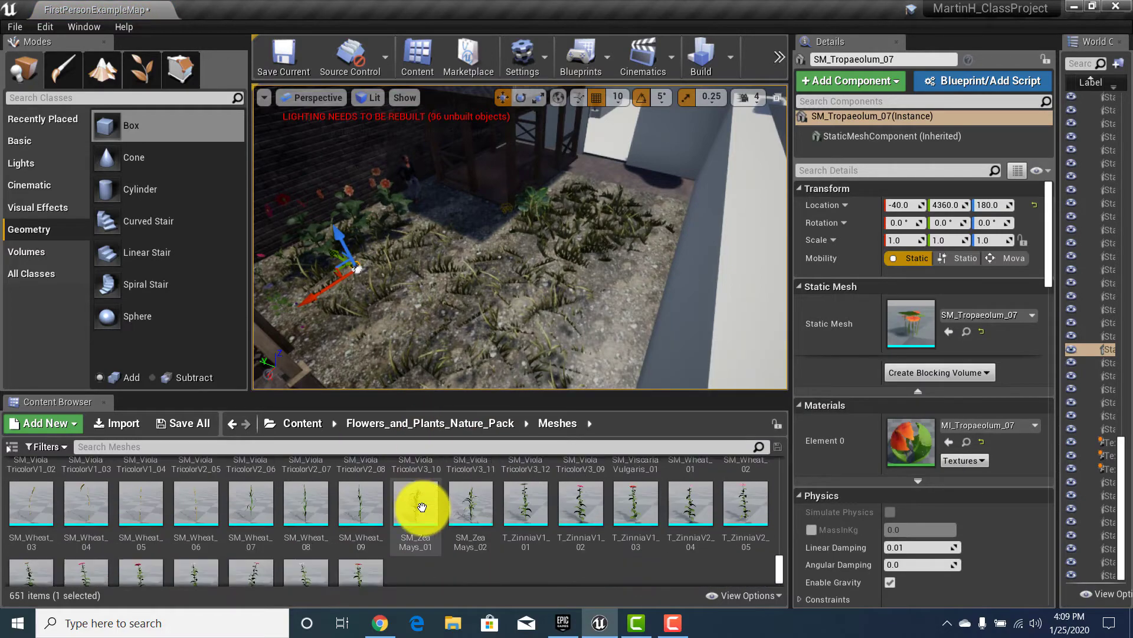
Step: Place an SM_BirdHouse_02 mesh from the pack's Environment meshes in the flower bed near the pavilion, at about X -440, Y 4420
click(453, 429)
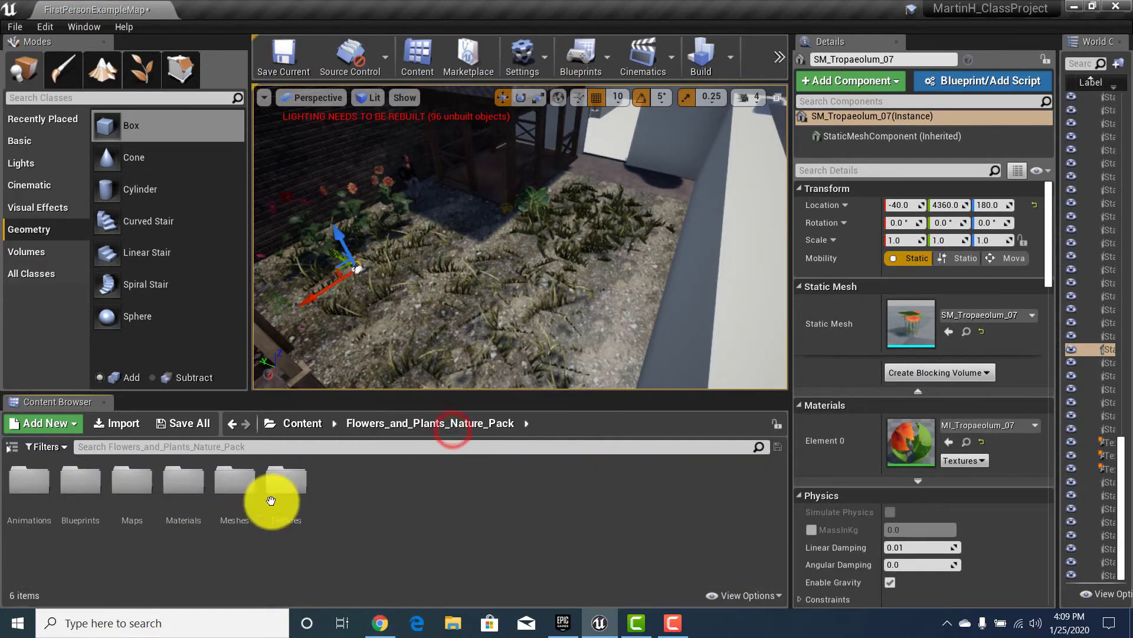
double_click(228, 493)
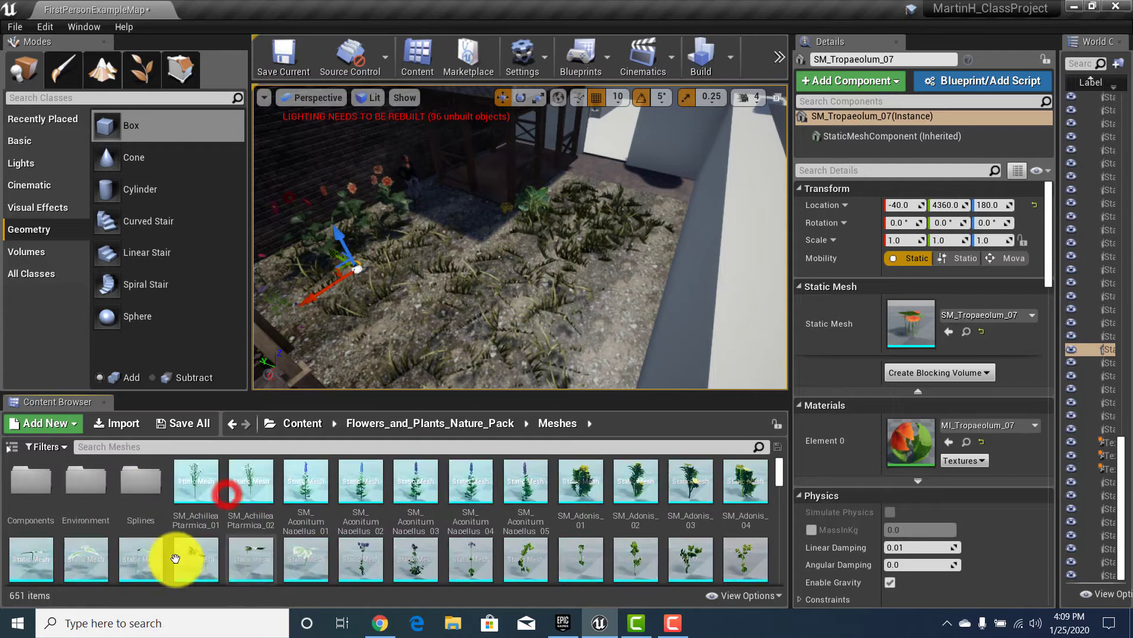
double_click(70, 482)
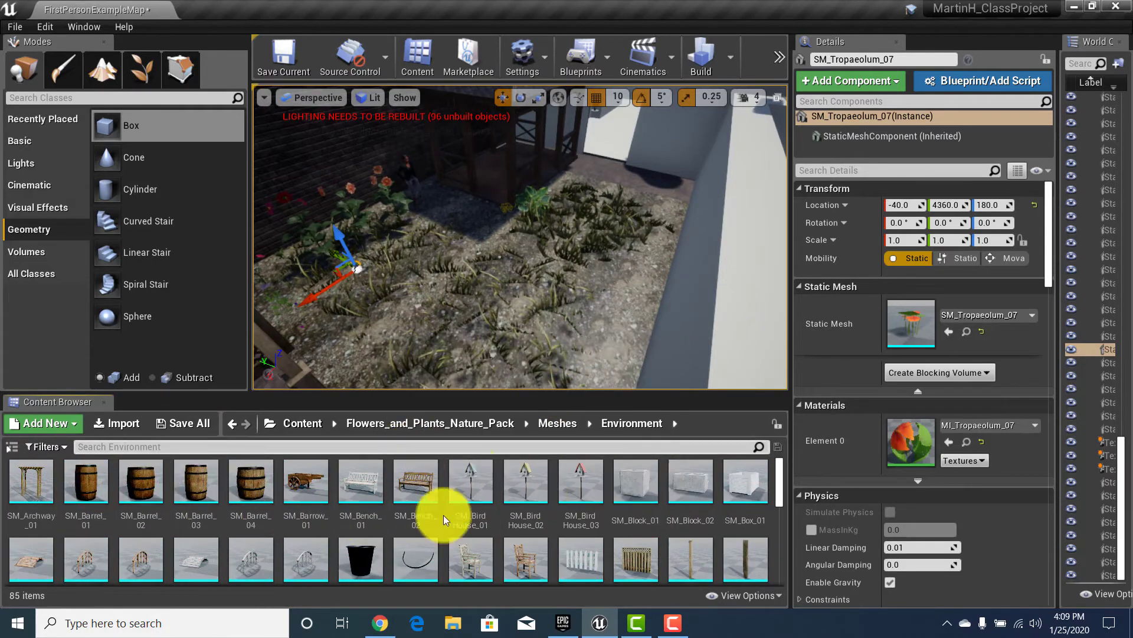
click(527, 484)
drag(493, 248, 497, 224)
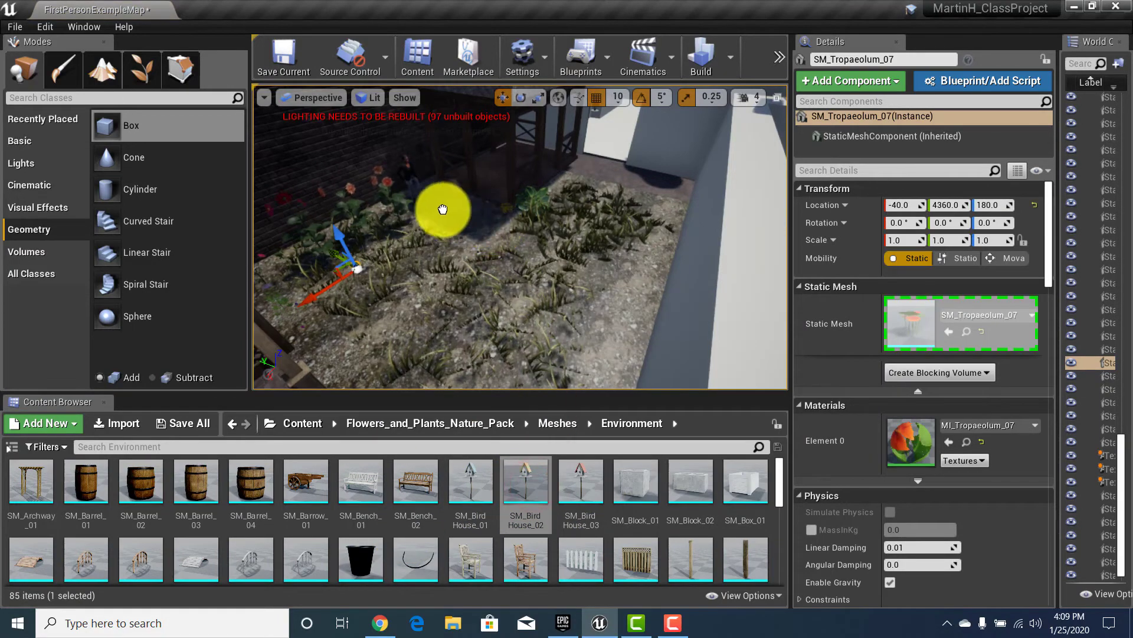
drag(455, 195, 453, 192)
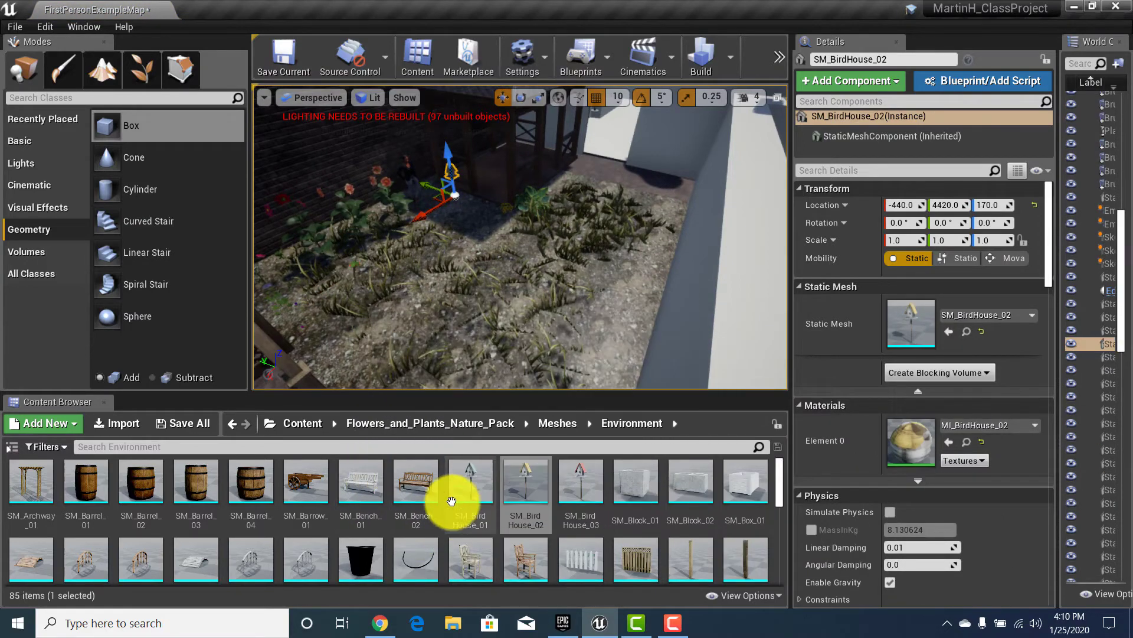
Step: Place an SM_Bench_02 mesh against the plain wall opposite the flower bed, at about X -570, Y 3780
drag(417, 476, 622, 264)
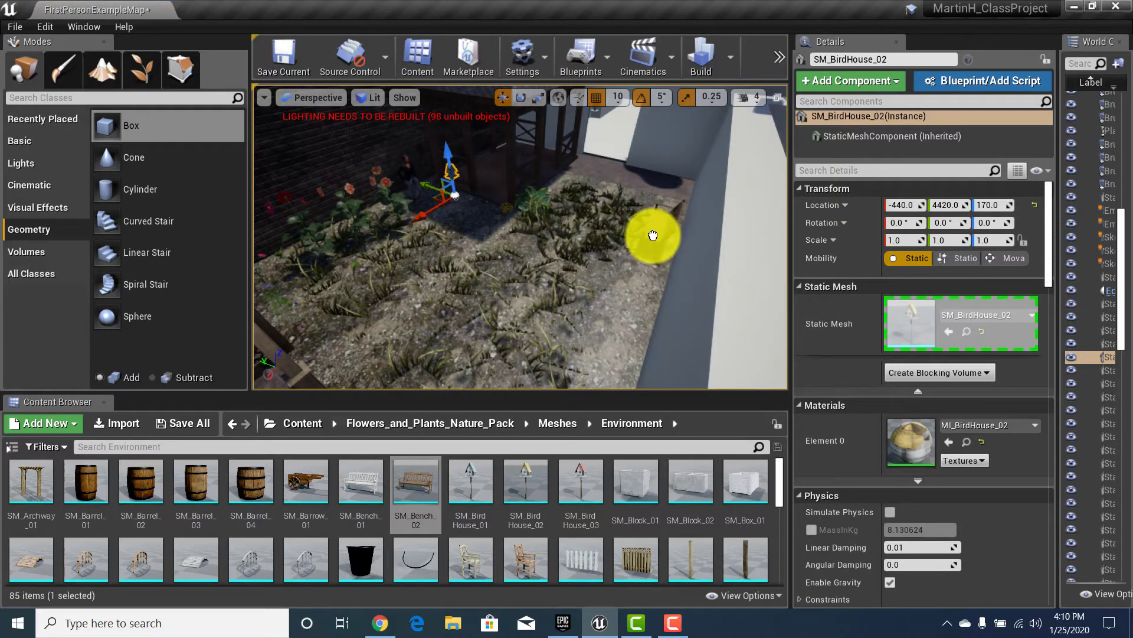
drag(653, 235, 638, 253)
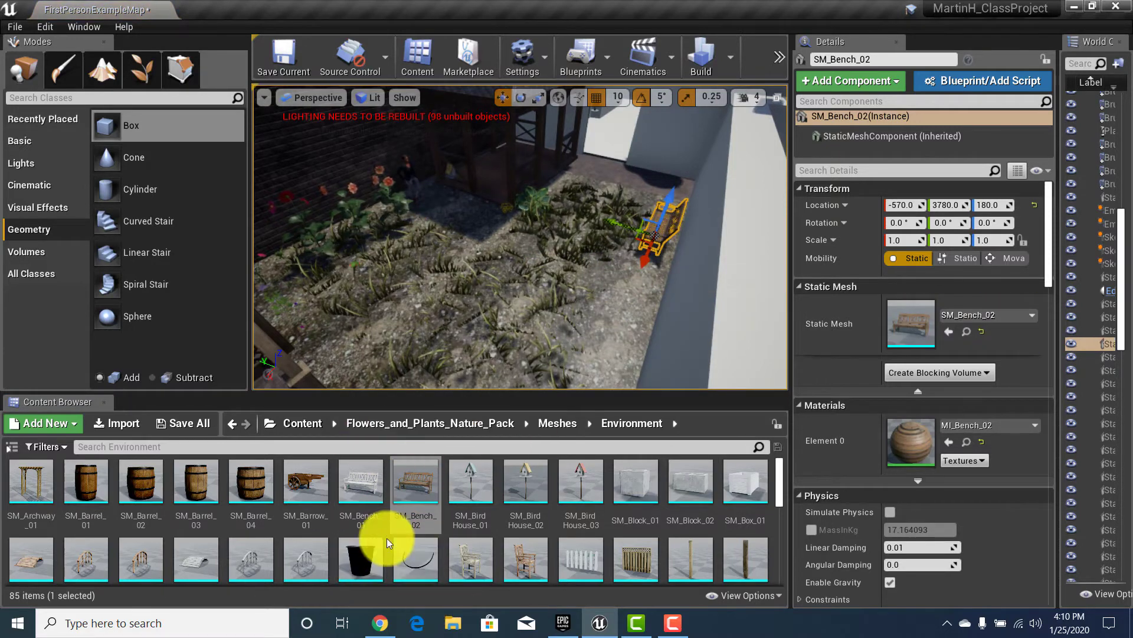
right_drag(376, 341, 370, 337)
Step: Place SM_Barrel_03 at about X -930, Y 3760 and SM_Barrel_04 beside it at about X -940, Y 3840, beyond the bench
drag(204, 482, 408, 307)
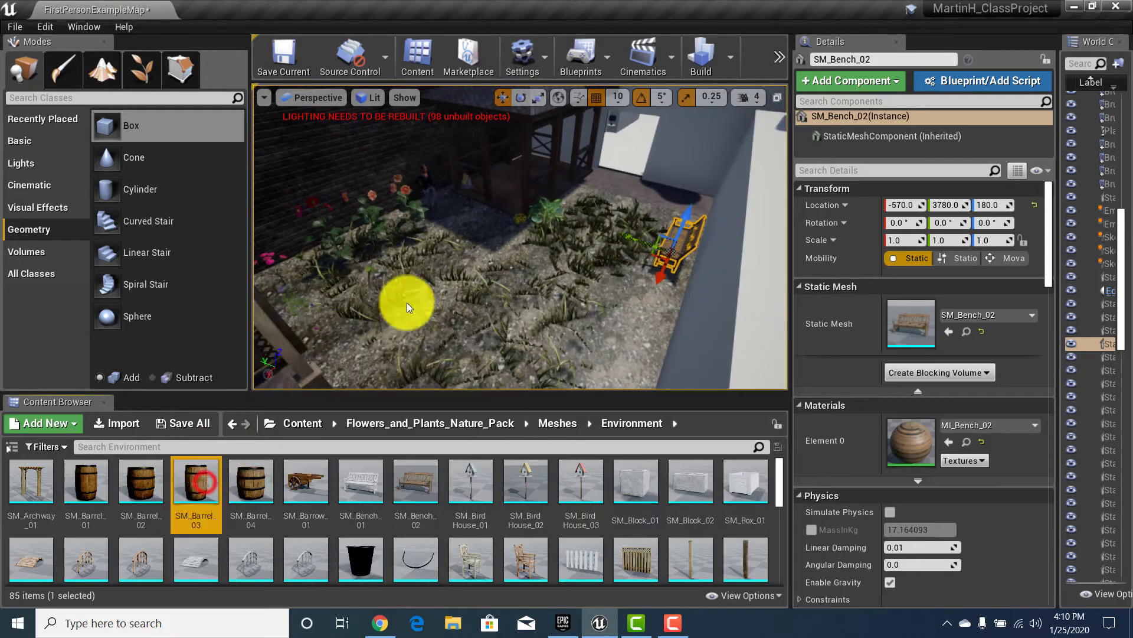
drag(689, 191, 699, 203)
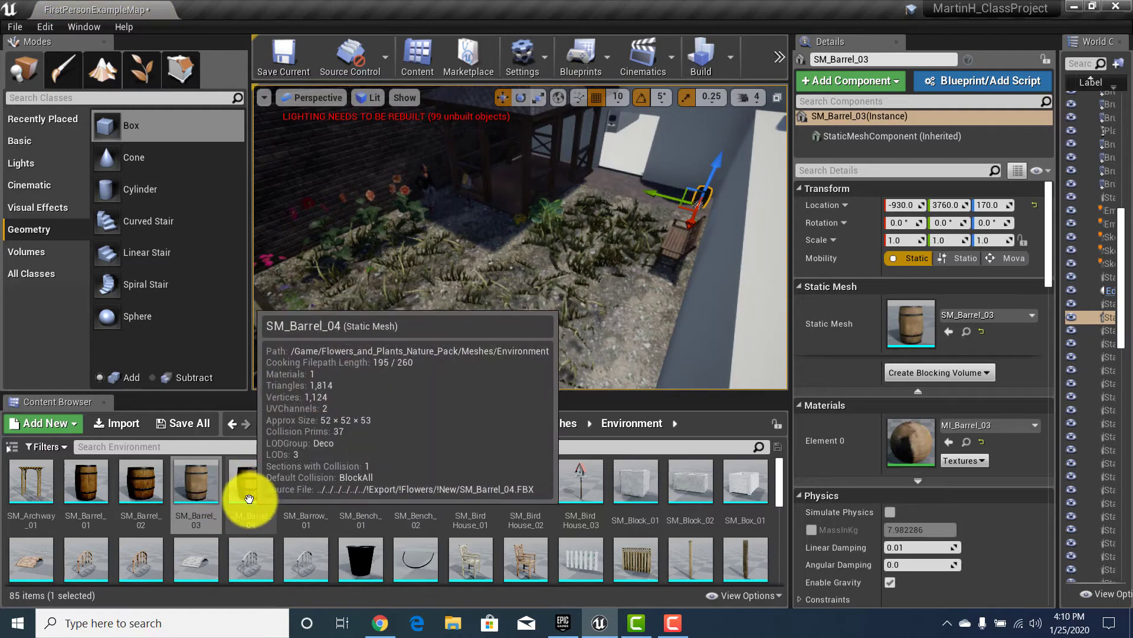
drag(249, 499, 673, 196)
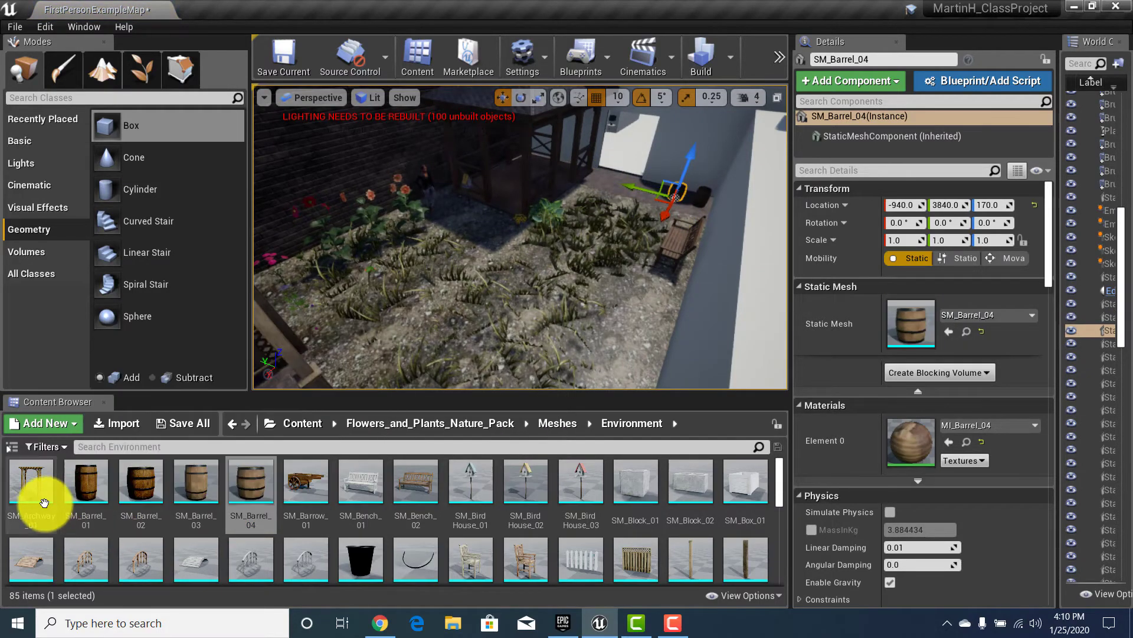
Step: Place an SM_Umbrella_01 mesh beside the bench, at about X -750, Y 3860
scroll(468, 536, down, 2)
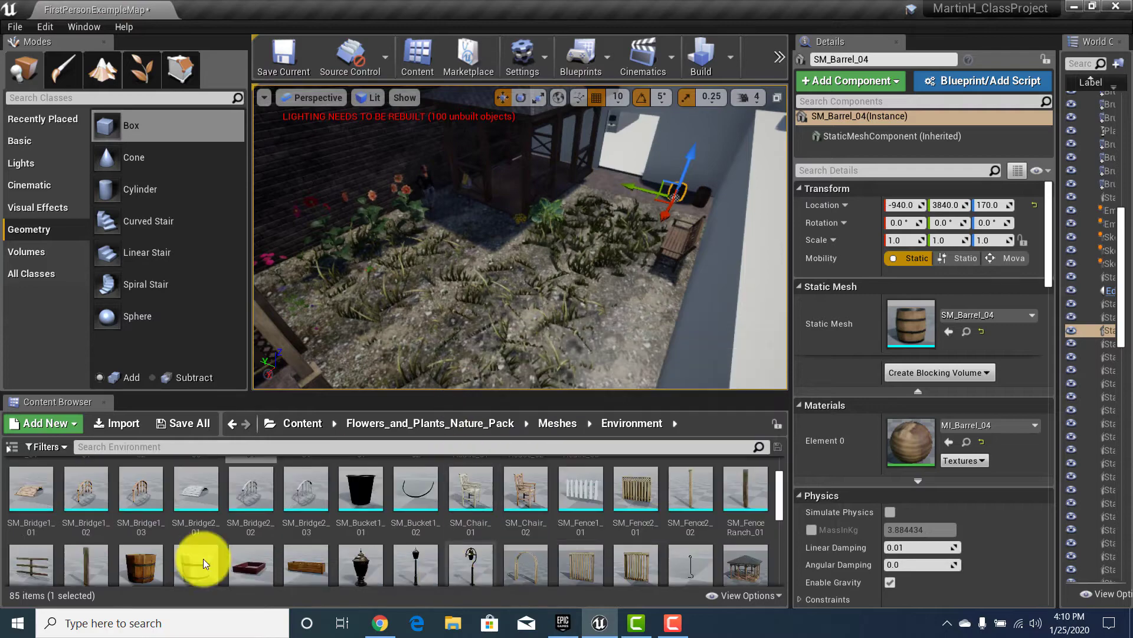
scroll(487, 564, down, 2)
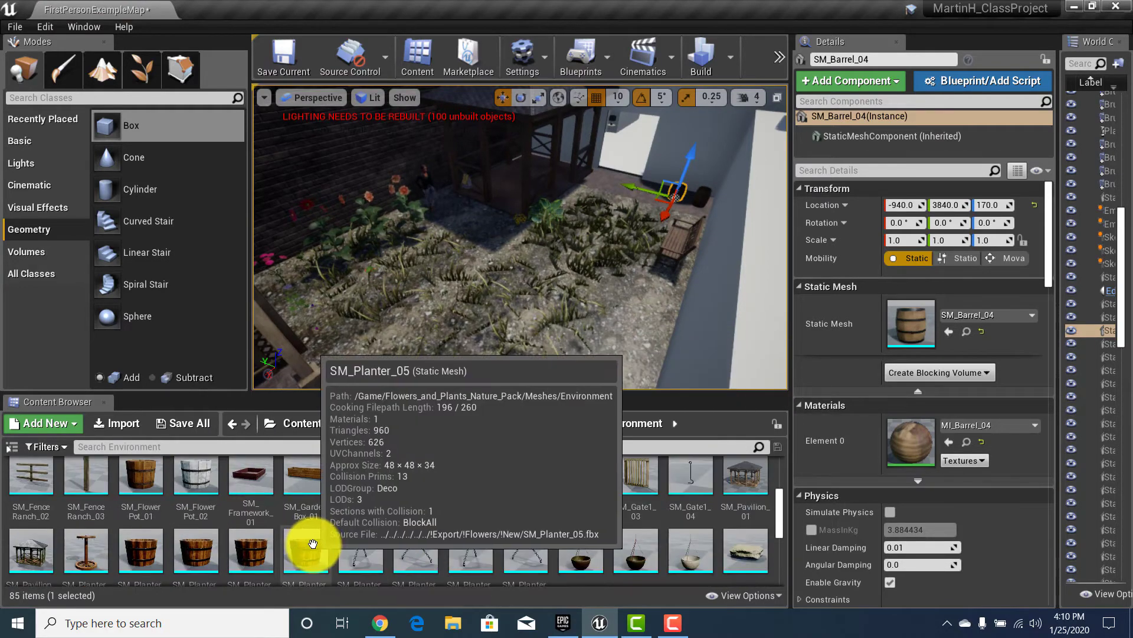
scroll(118, 537, down, 2)
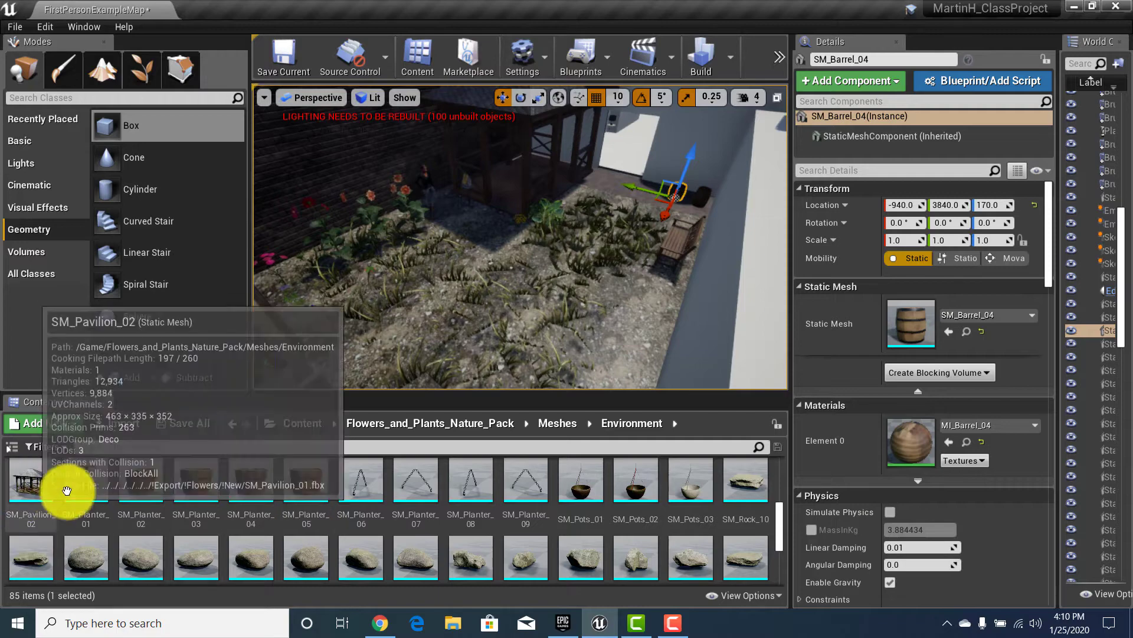
scroll(614, 531, down, 2)
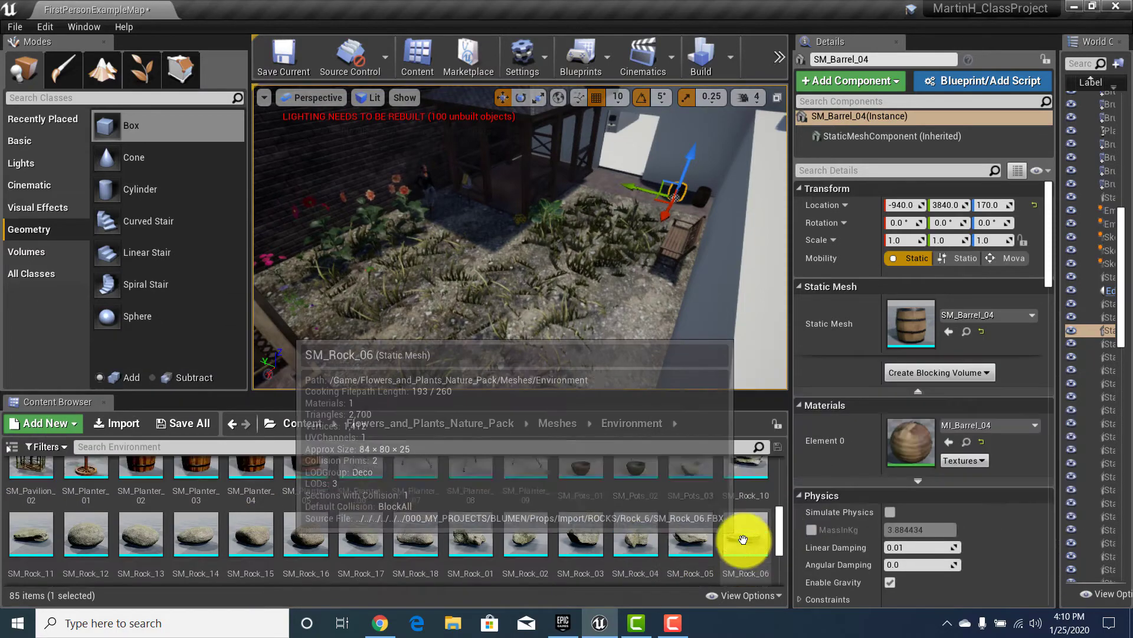
scroll(703, 543, up, 2)
scroll(703, 538, down, 4)
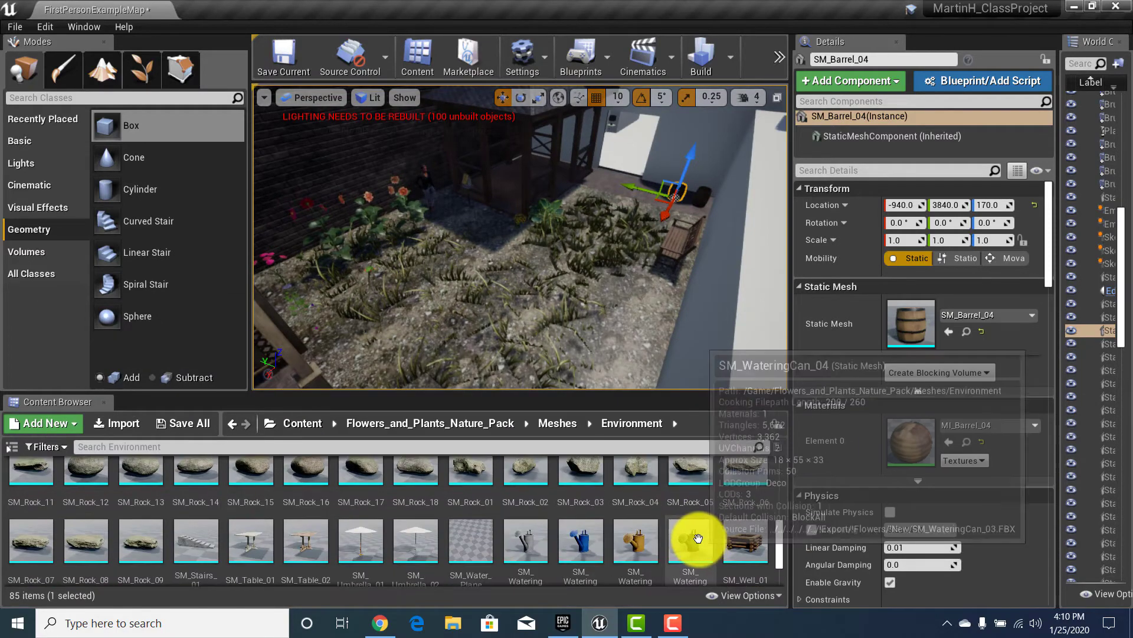
click(375, 527)
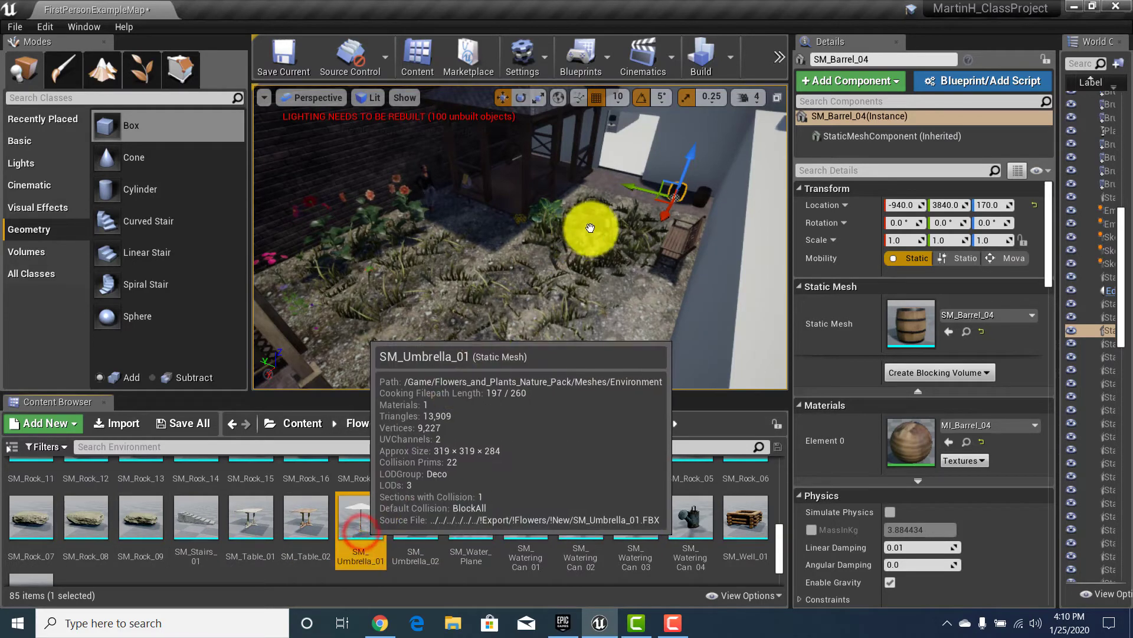
drag(603, 226, 646, 231)
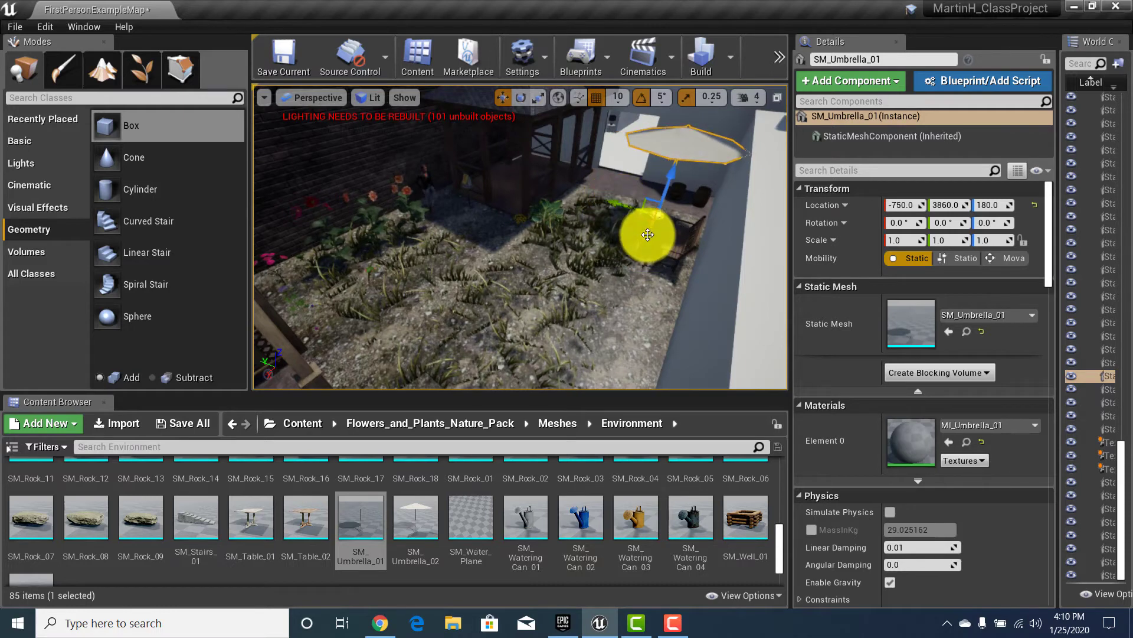
Step: Move the umbrella along the plain wall toward the wooden fence, to about X -100, Y 3860
drag(647, 234, 475, 507)
key(s)
mouse_move(359, 264)
right_down()
mouse_move(496, 228)
mouse_move(567, 230)
mouse_move(587, 268)
mouse_move(620, 283)
mouse_move(722, 259)
mouse_move(373, 260)
right_up()
key(w)
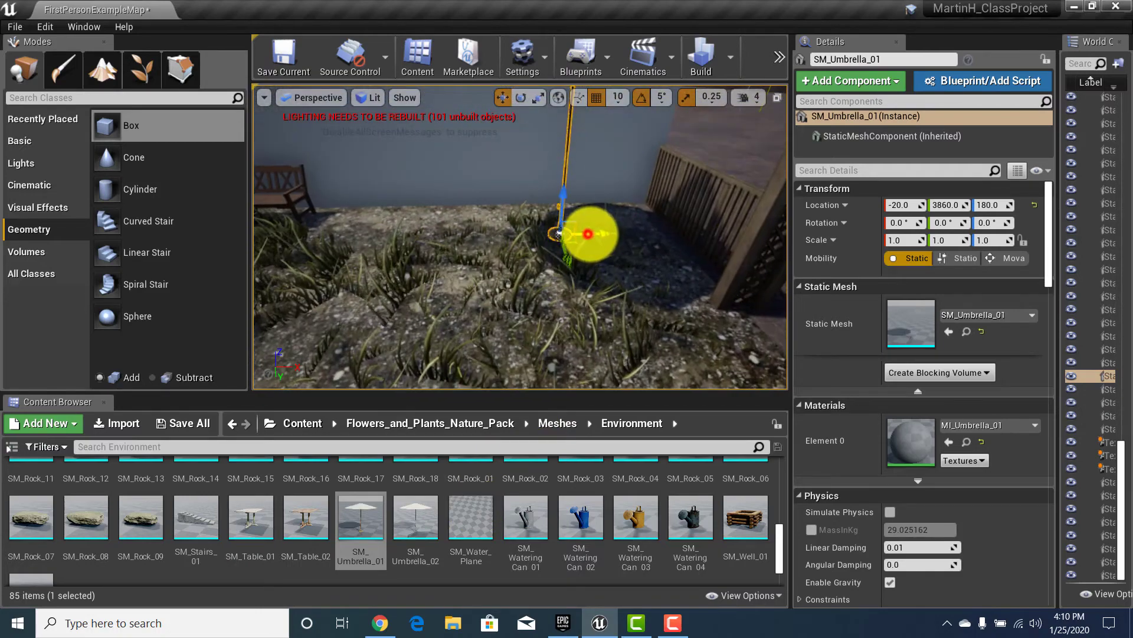
drag(586, 234, 555, 236)
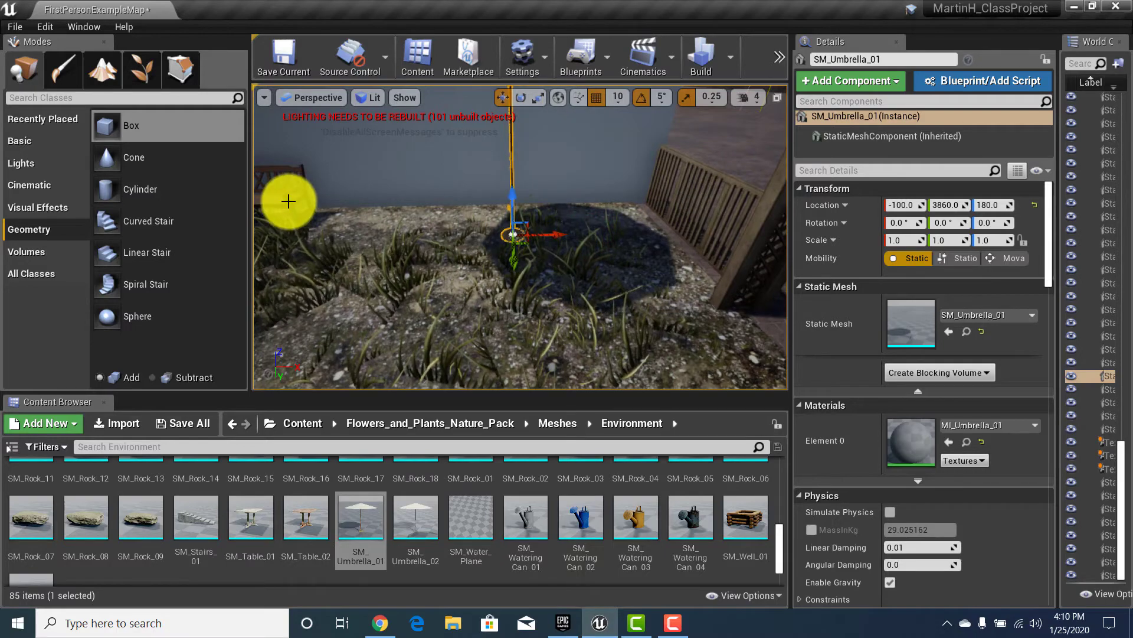
Step: Move the bench along the wall to sit by the umbrella, at about X -210, Y 3780
click(285, 191)
key(s)
right_drag(307, 215, 309, 216)
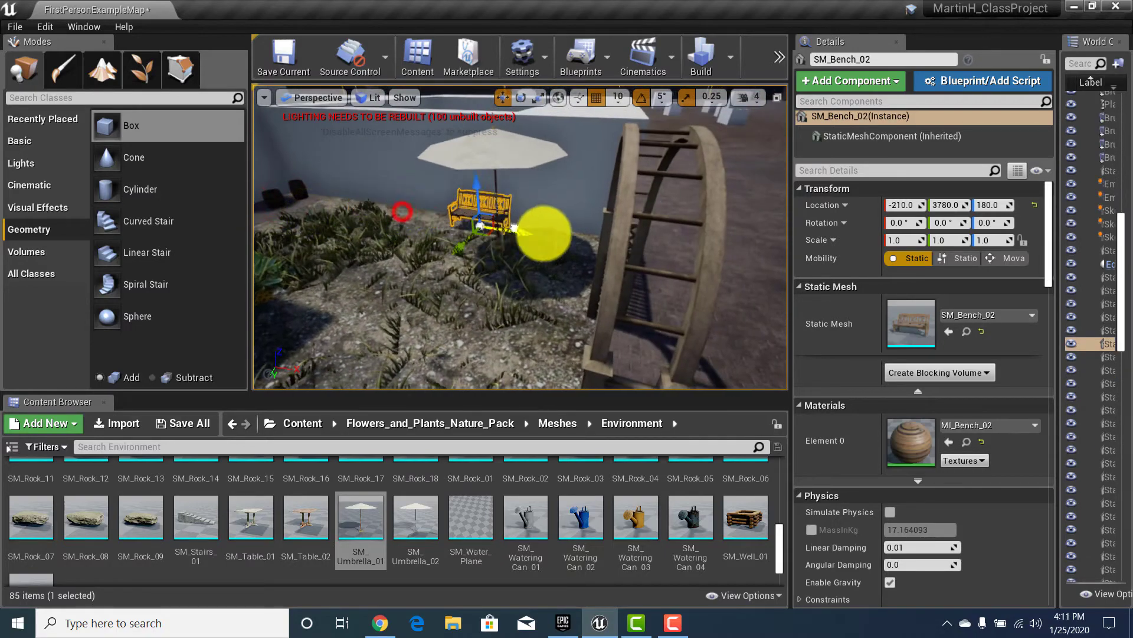
right_drag(593, 255, 298, 267)
key(w)
Step: Clear a path from the arch by moving grass clumps aside and the hosta into the flower bed at about X -380, Y 4380
click(505, 260)
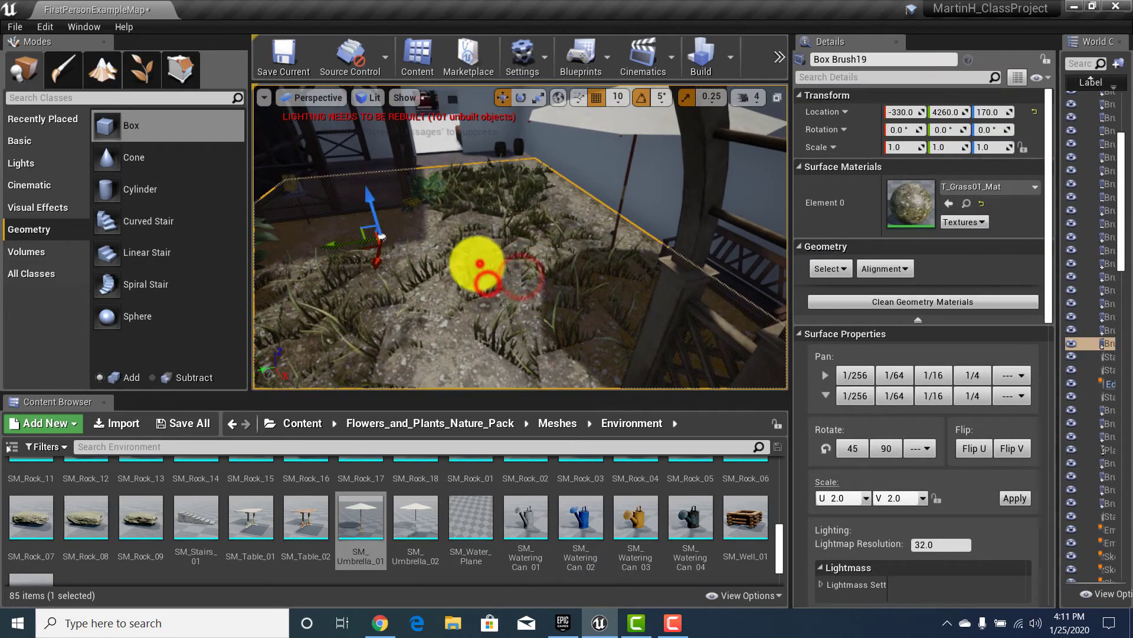
click(513, 279)
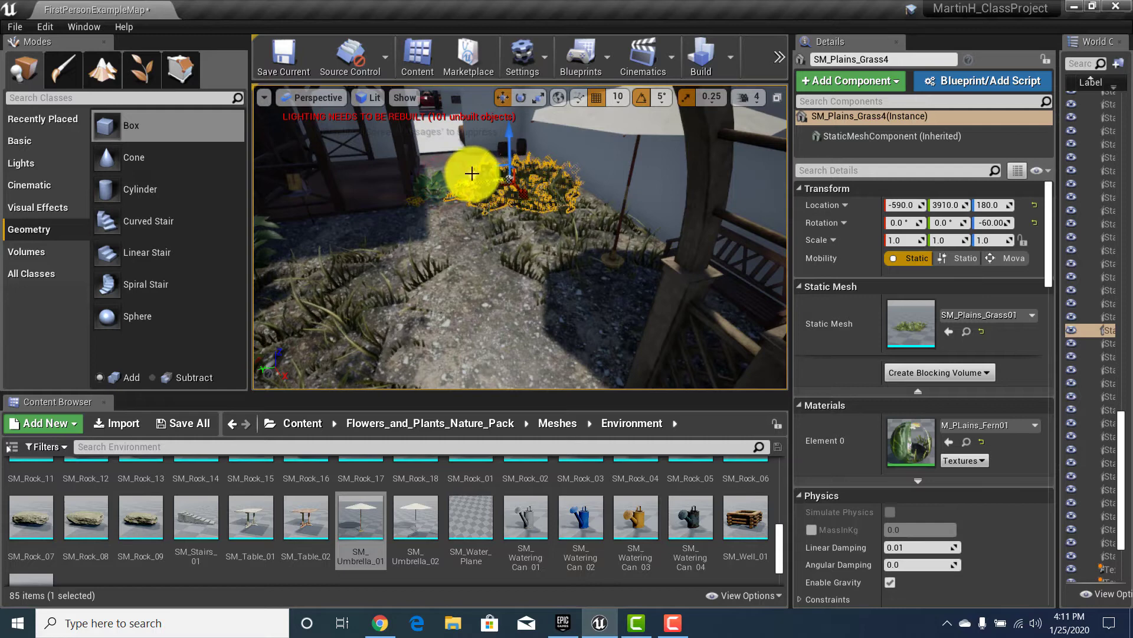
right_drag(473, 174, 405, 203)
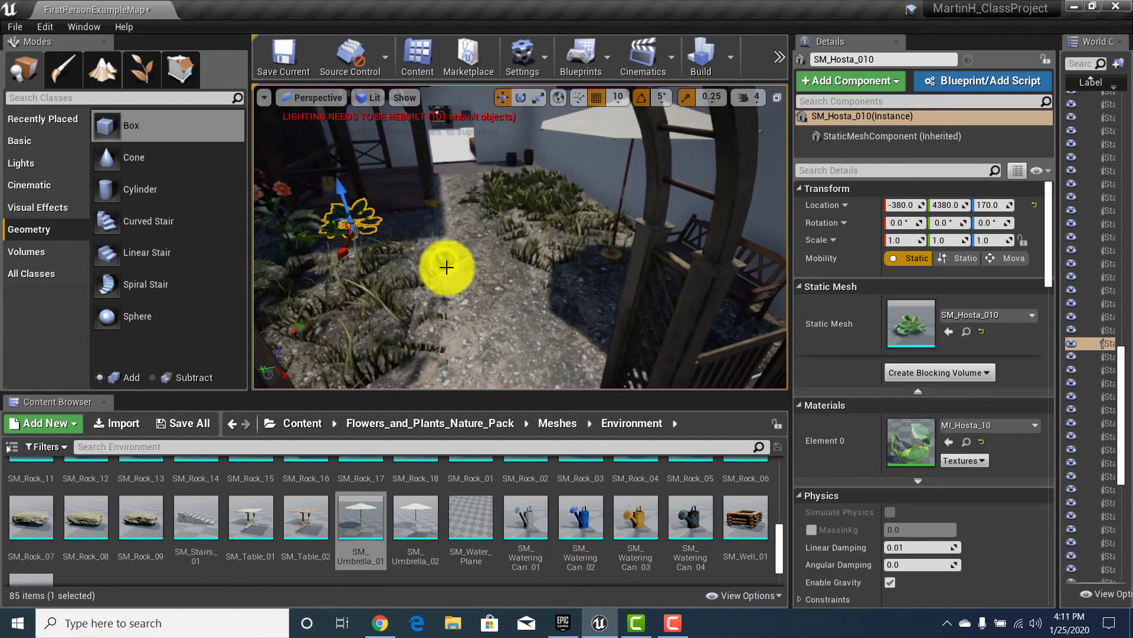
click(457, 275)
right_drag(471, 190, 442, 271)
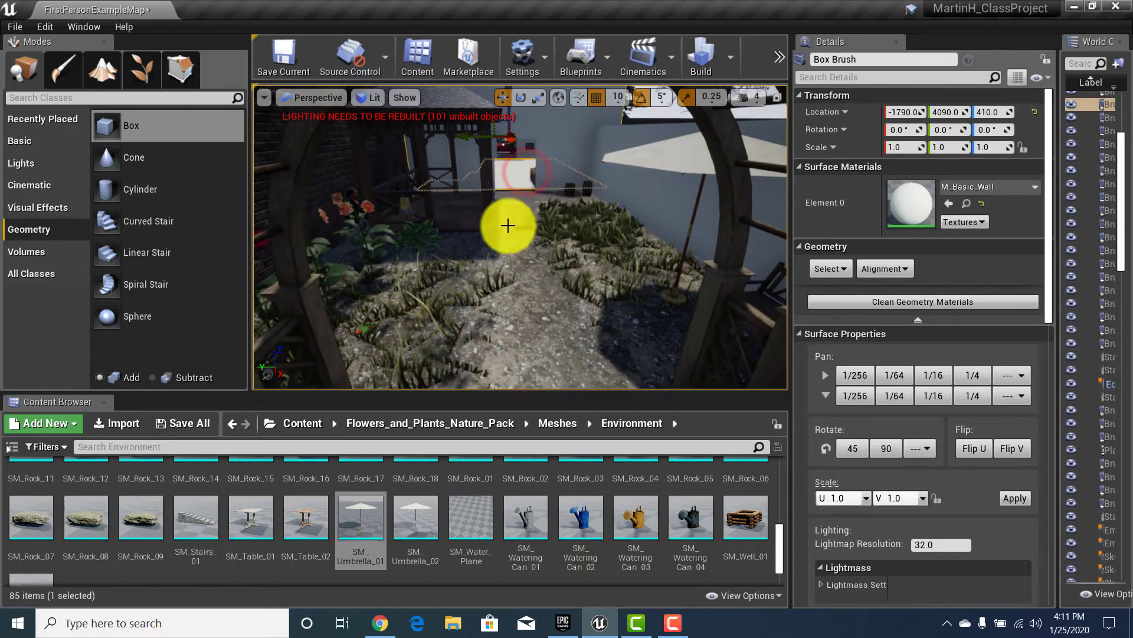
Step: Apply the T_Grass01_Mat material to the grass floor brush's front edge at the gate
mouse_move(546, 319)
right_down()
mouse_move(610, 413)
mouse_move(561, 278)
mouse_move(539, 293)
mouse_move(610, 261)
mouse_move(667, 291)
mouse_move(1004, 83)
mouse_move(506, 147)
mouse_move(531, 106)
mouse_move(501, 159)
mouse_move(600, 301)
mouse_move(488, 260)
mouse_move(547, 299)
right_up()
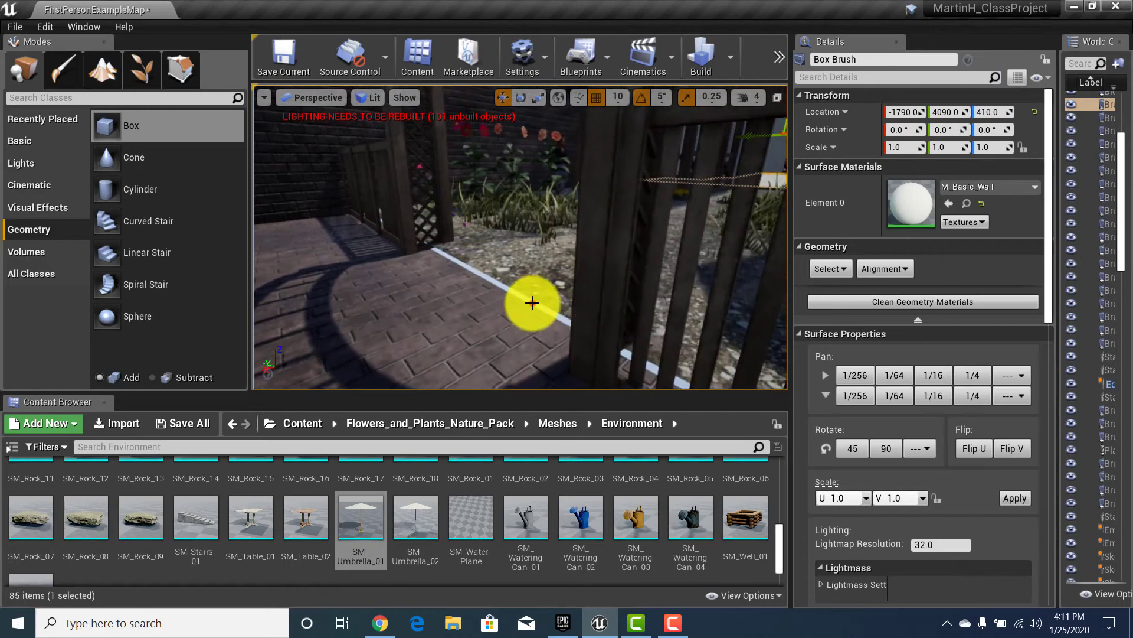
right_drag(483, 346, 629, 362)
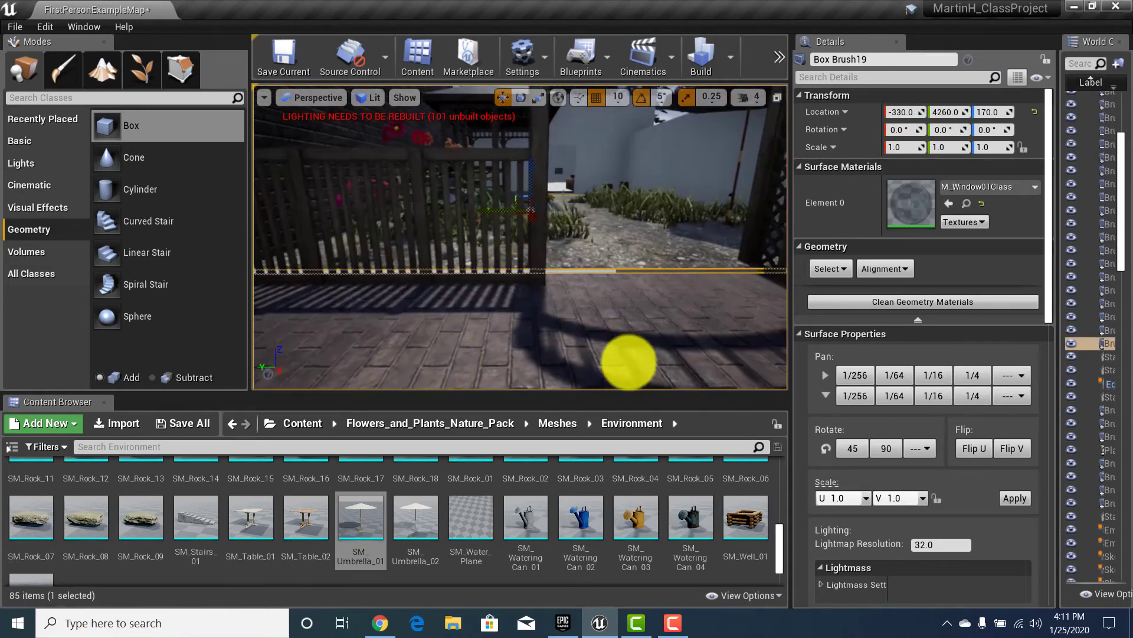
click(986, 186)
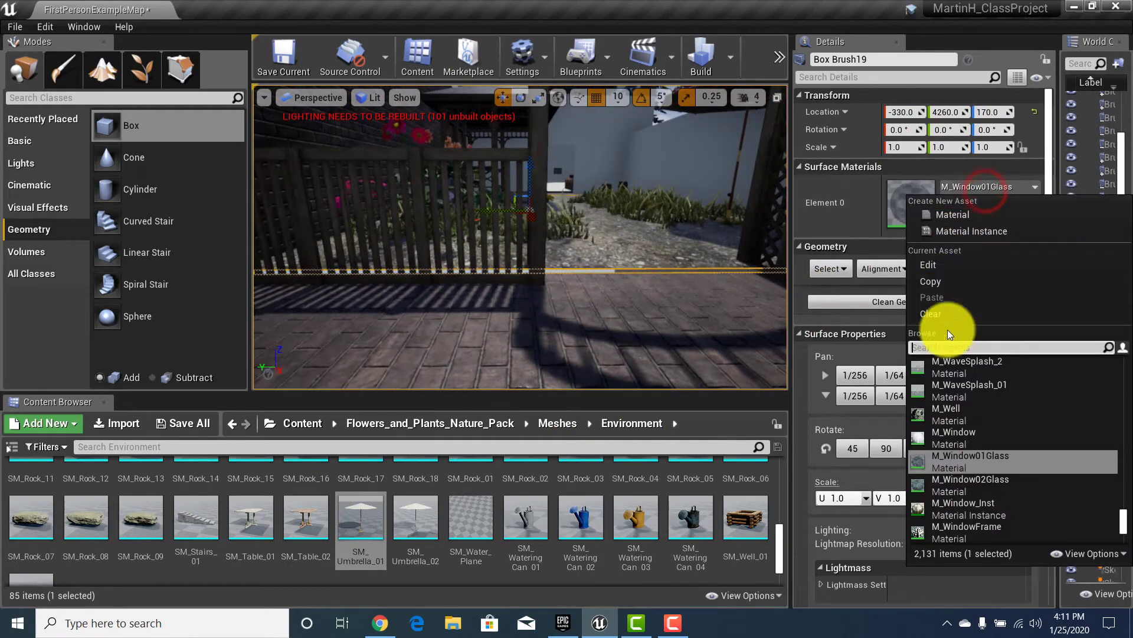
click(954, 345)
text(gra)
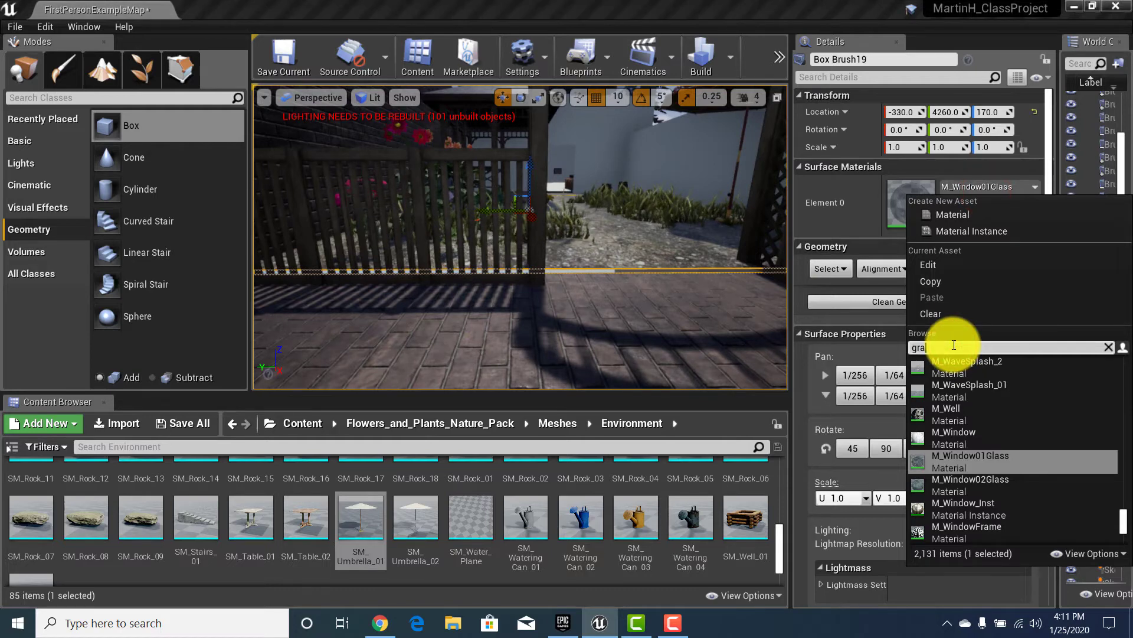
text(ss)
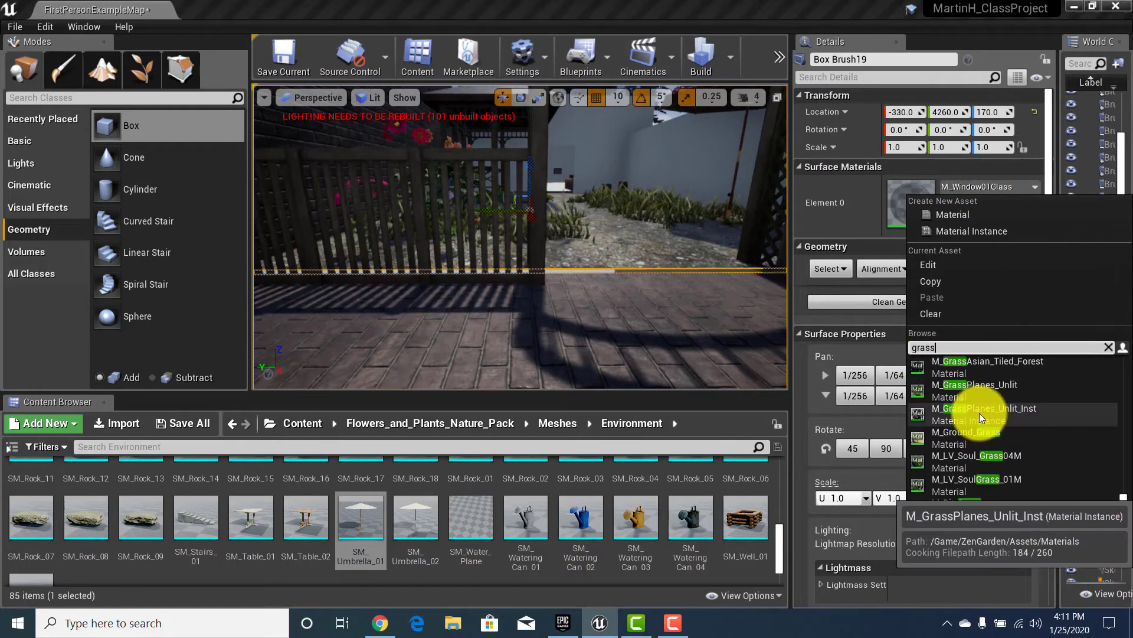
scroll(1002, 492, down, 5)
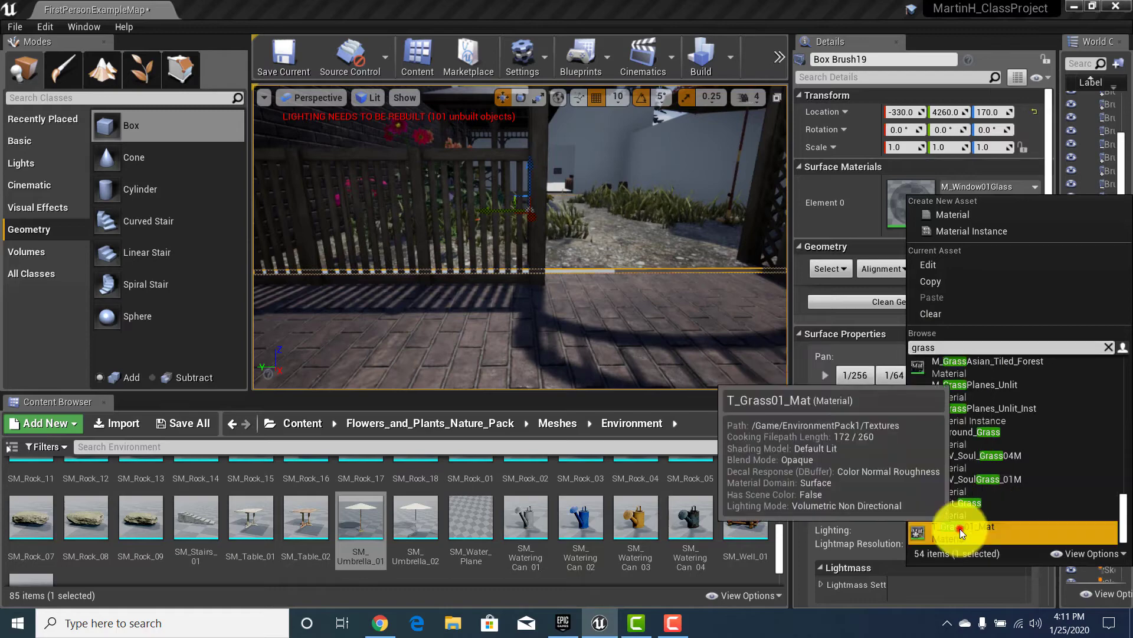
click(960, 529)
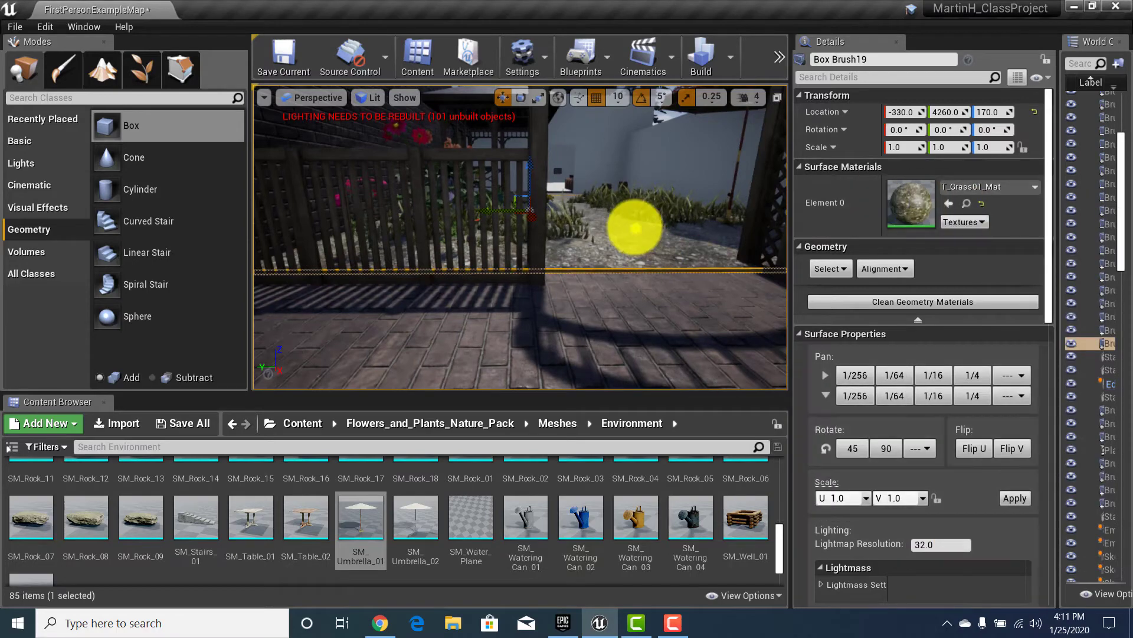
Step: Lower the grass floor brush to about Z 165, nearly level with the brick paving at the gate
right_drag(635, 228, 680, 190)
key(w)
drag(680, 190, 723, 251)
right_drag(725, 252, 703, 330)
drag(694, 339, 477, 319)
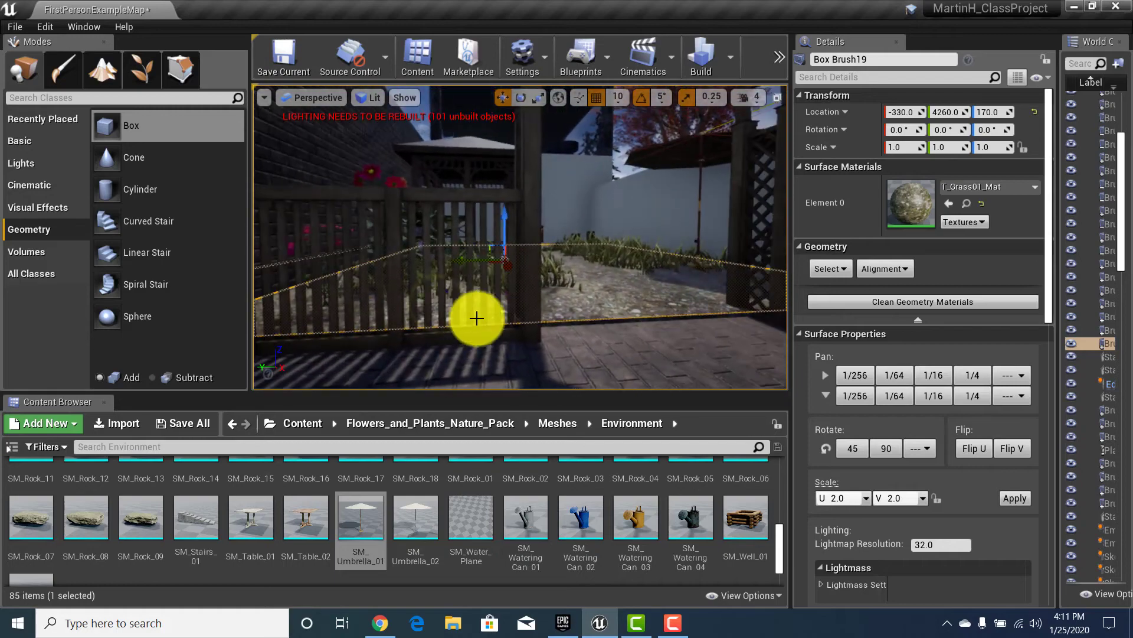
drag(630, 320, 611, 313)
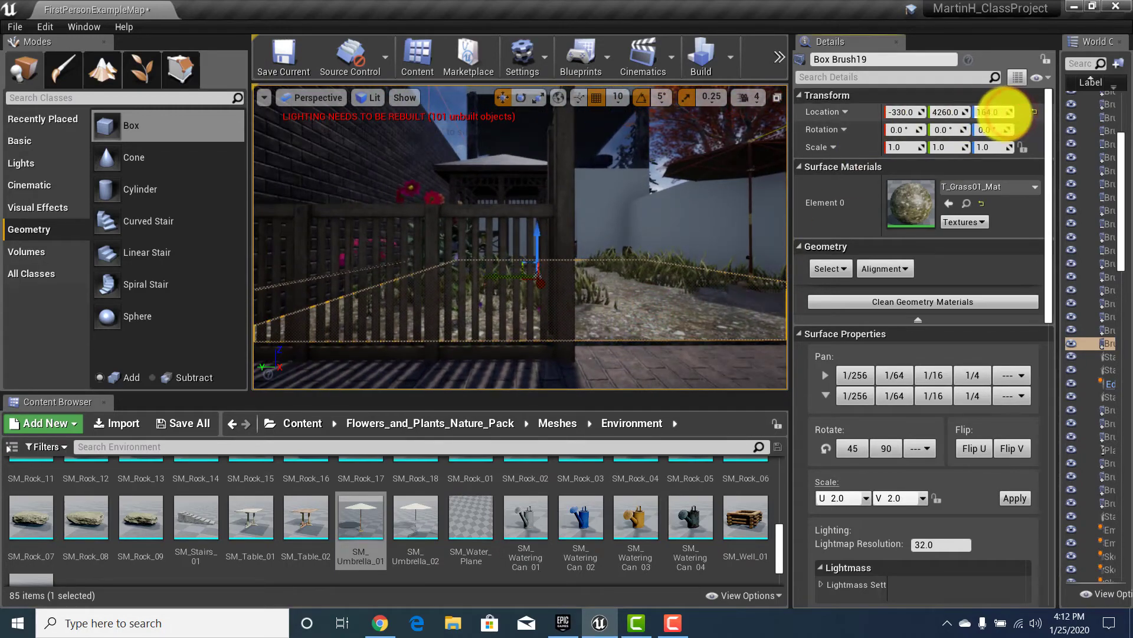
drag(1007, 113, 1001, 112)
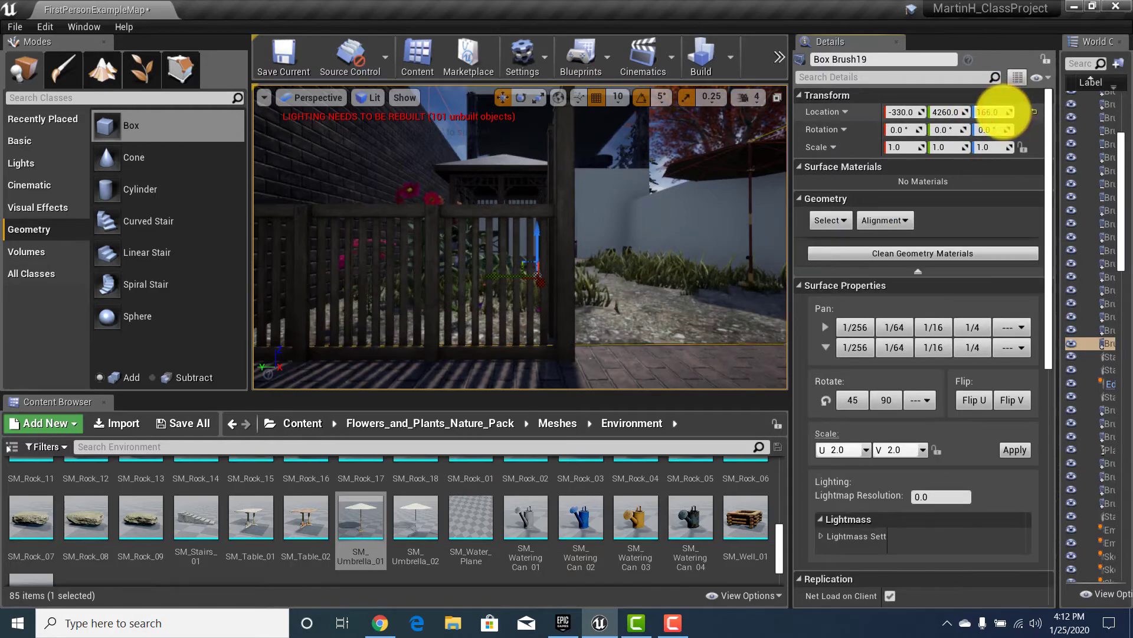
key(w)
mouse_move(724, 300)
right_down()
mouse_move(711, 359)
mouse_move(639, 404)
mouse_move(245, 327)
mouse_move(440, 397)
mouse_move(518, 381)
mouse_move(652, 223)
mouse_move(617, 147)
mouse_move(639, 121)
right_up()
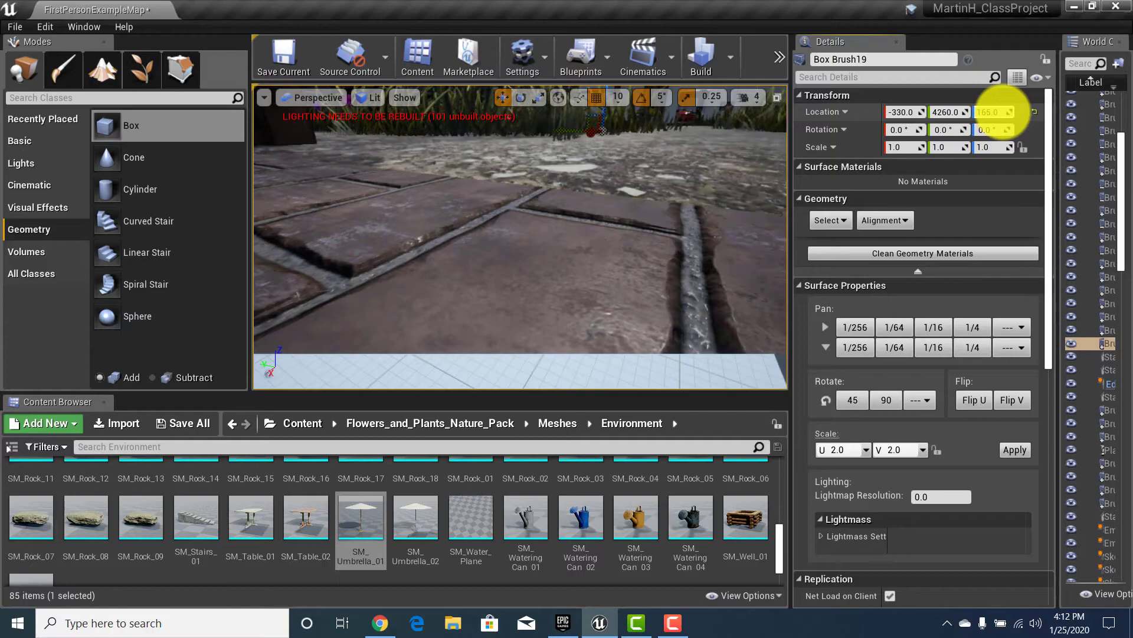
Step: Start a play test and walk past the parked cars and through the house to the backyard doorway
drag(730, 172, 687, 208)
right_drag(686, 209, 731, 173)
right_drag(586, 207, 737, 5)
click(771, 52)
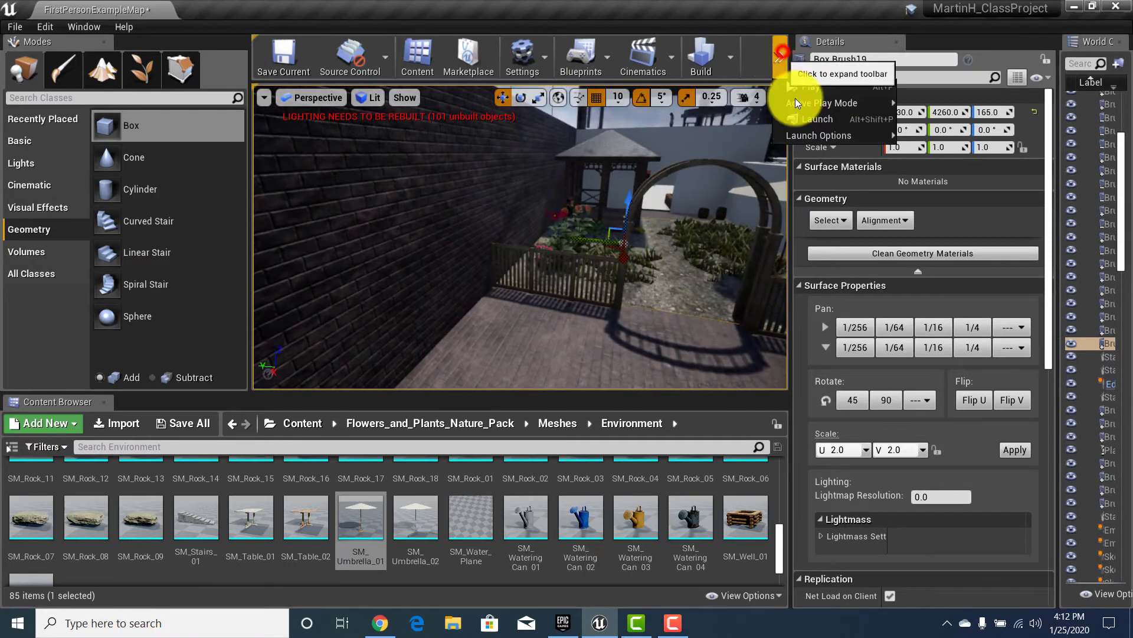
click(810, 83)
key(w)
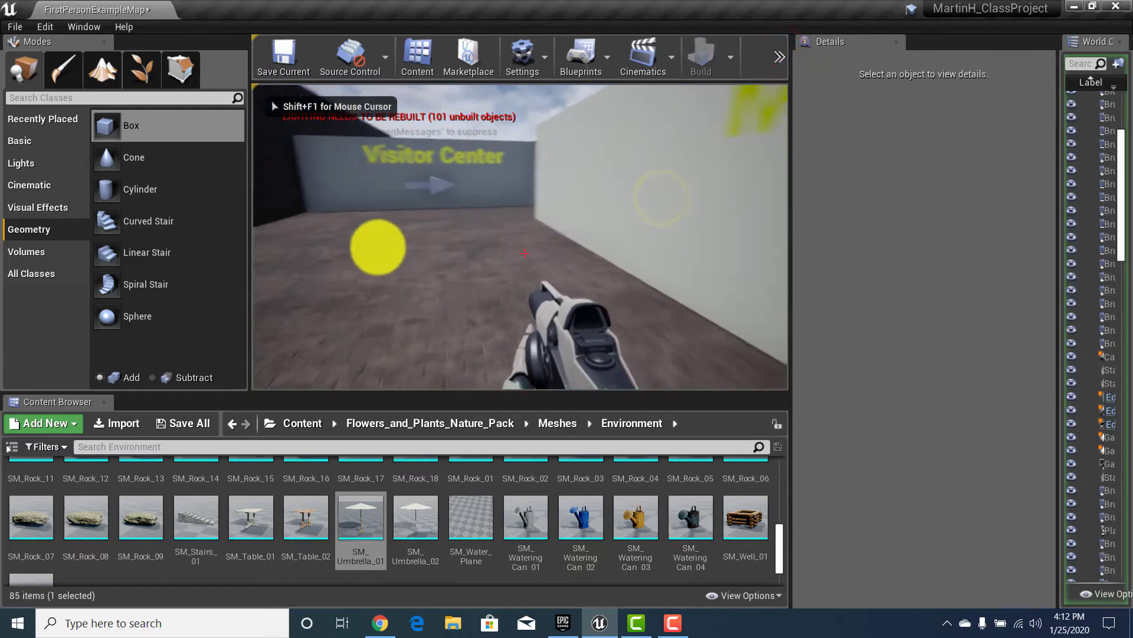
key(w)
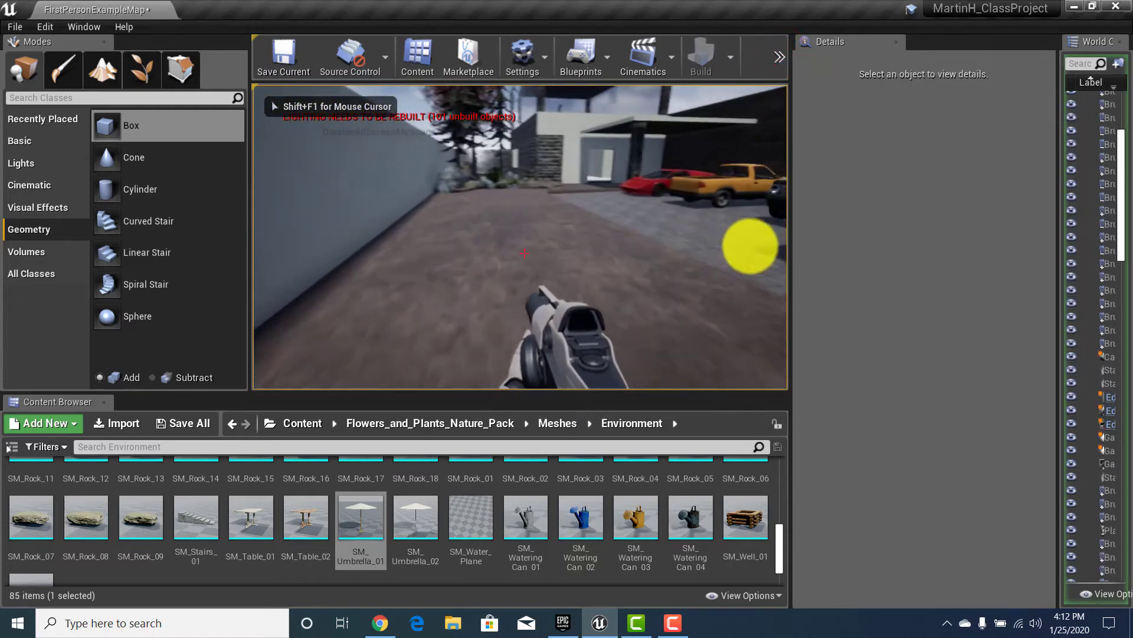
key(w)
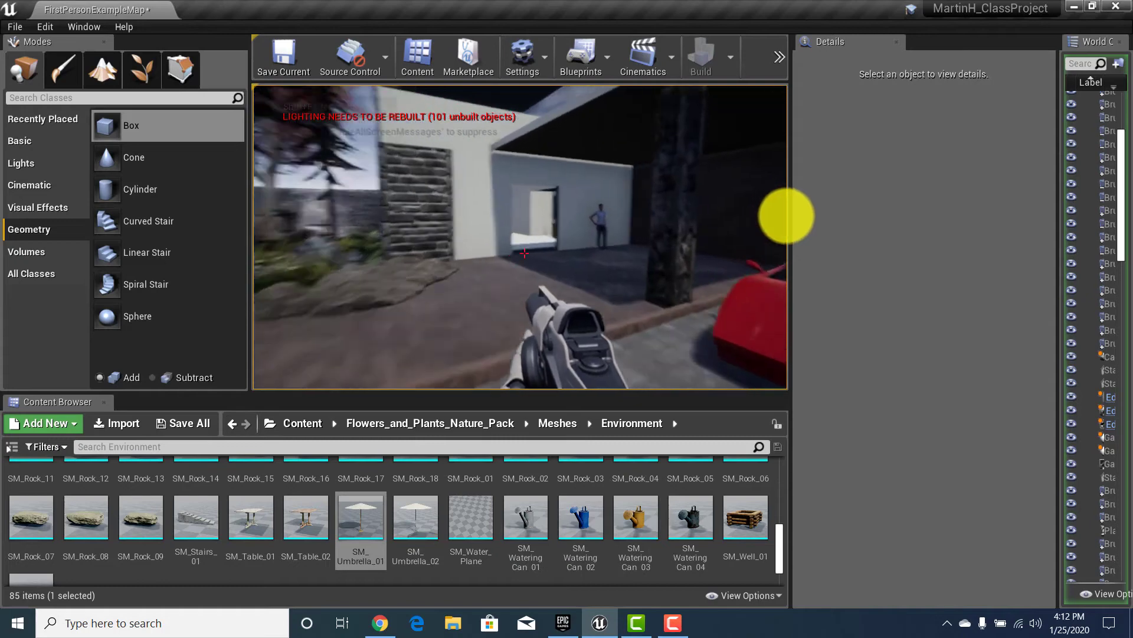
key(w)
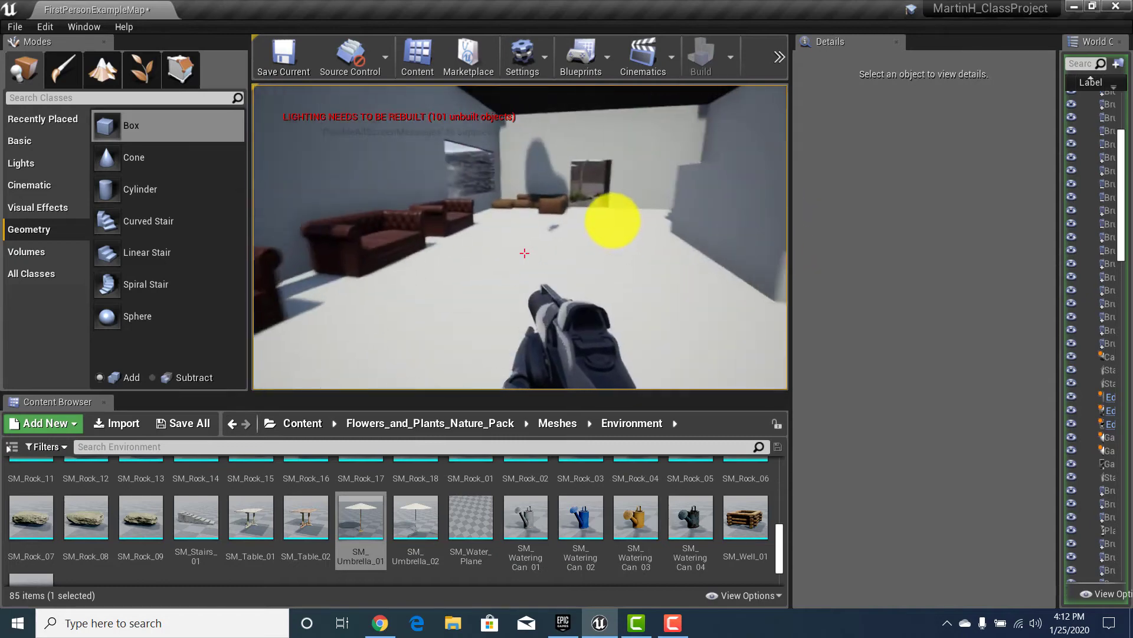
key(w)
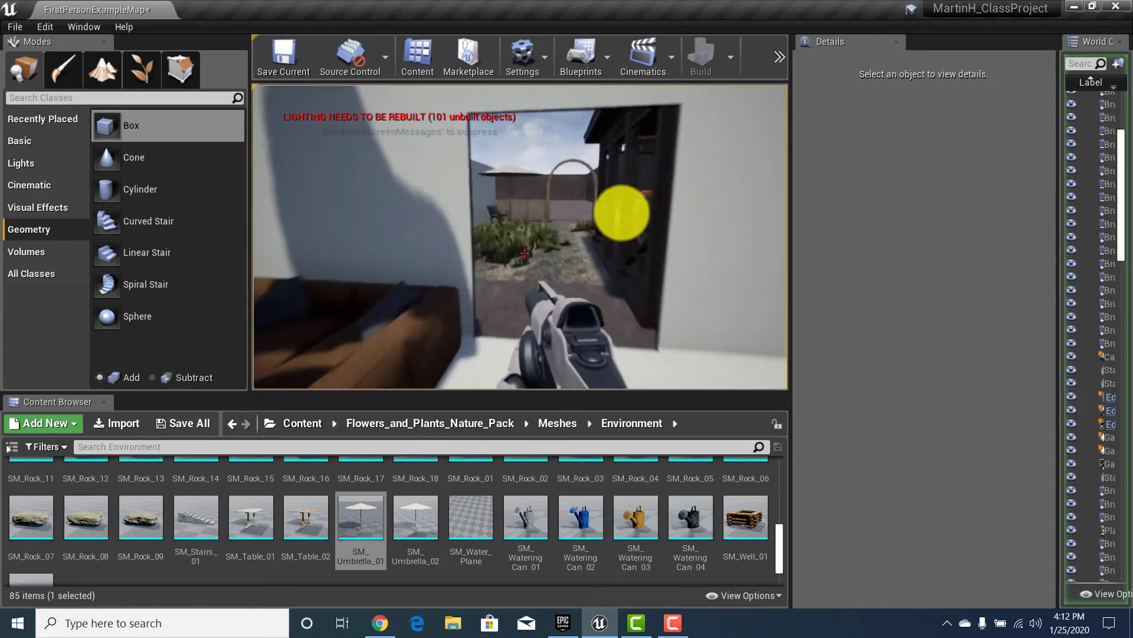
Step: Inspect the backyard path, gazebo, umbrella area and barrels on foot, return indoors and end the play test
key(w)
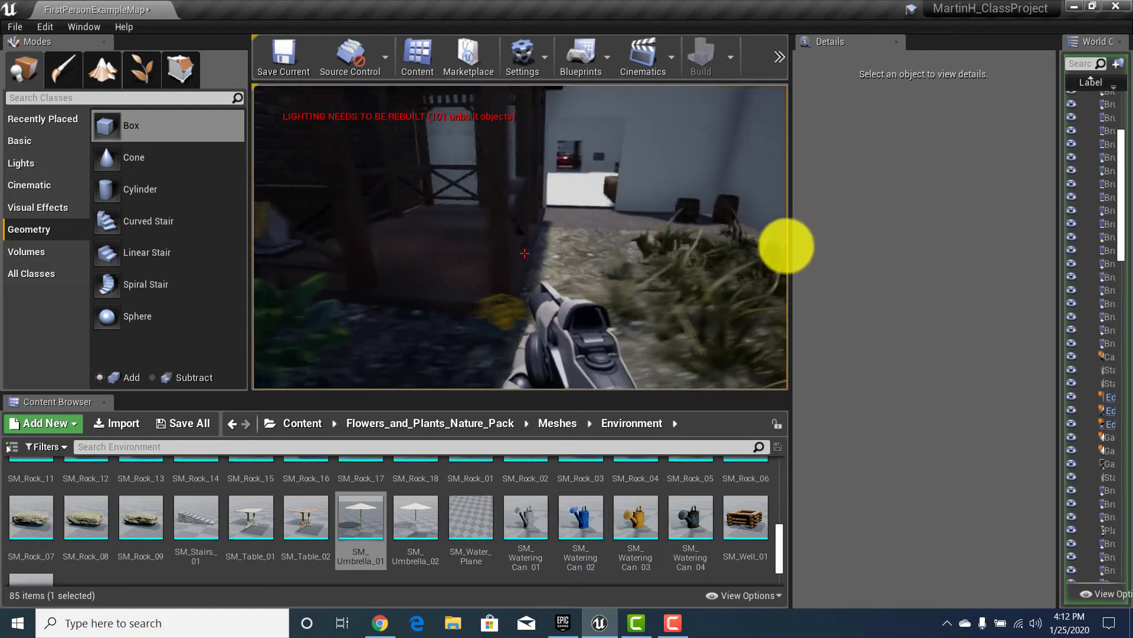
key(w)
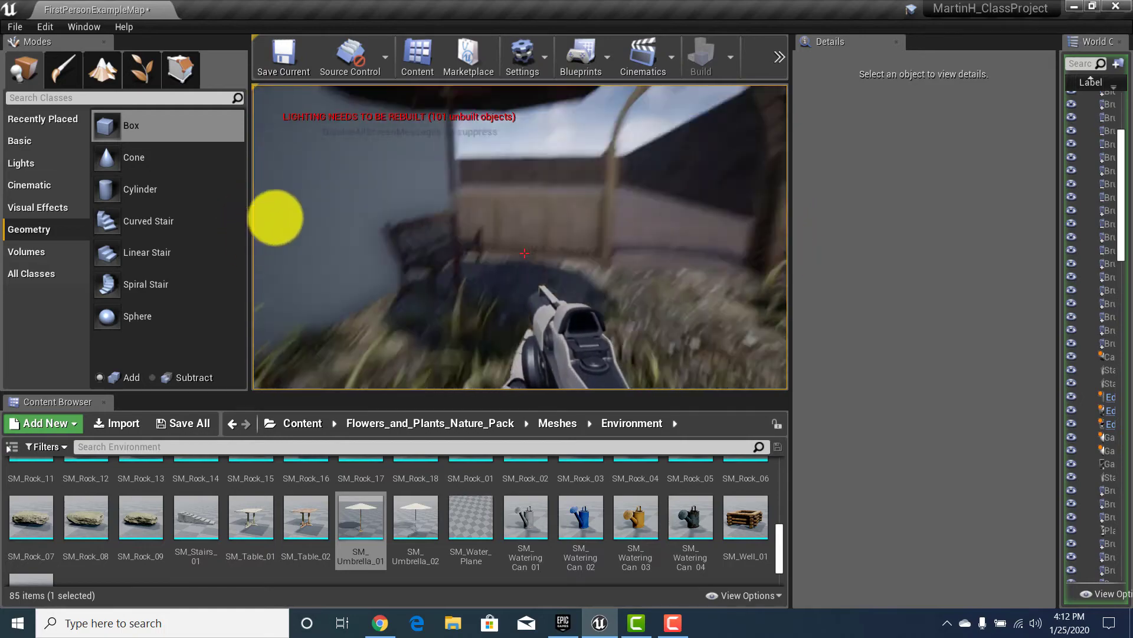
key(s)
key(w)
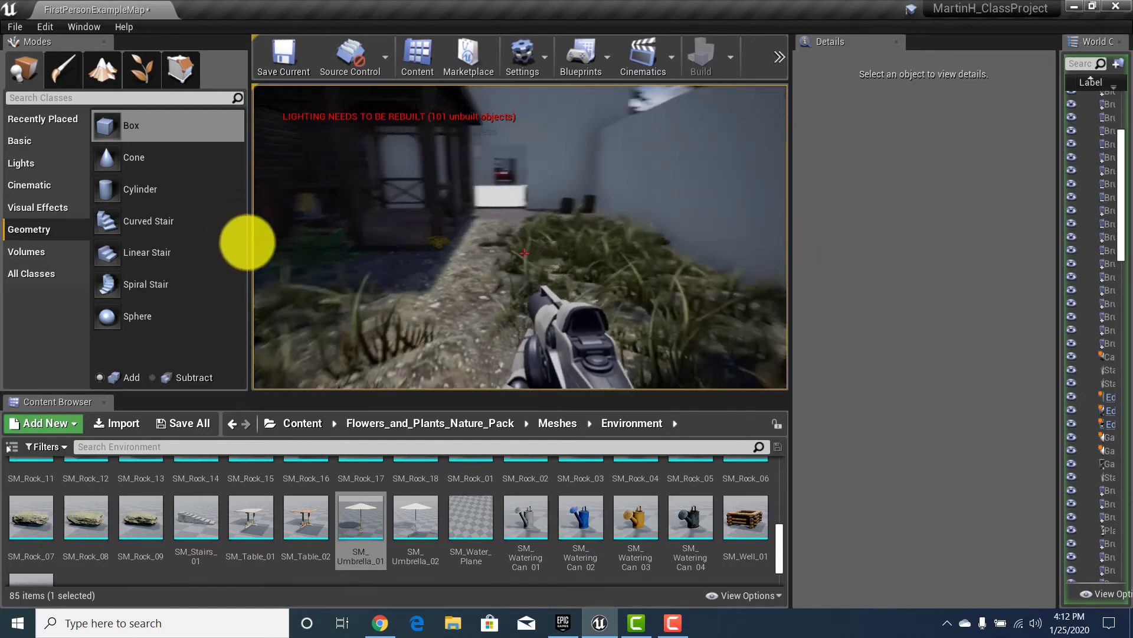
key(w)
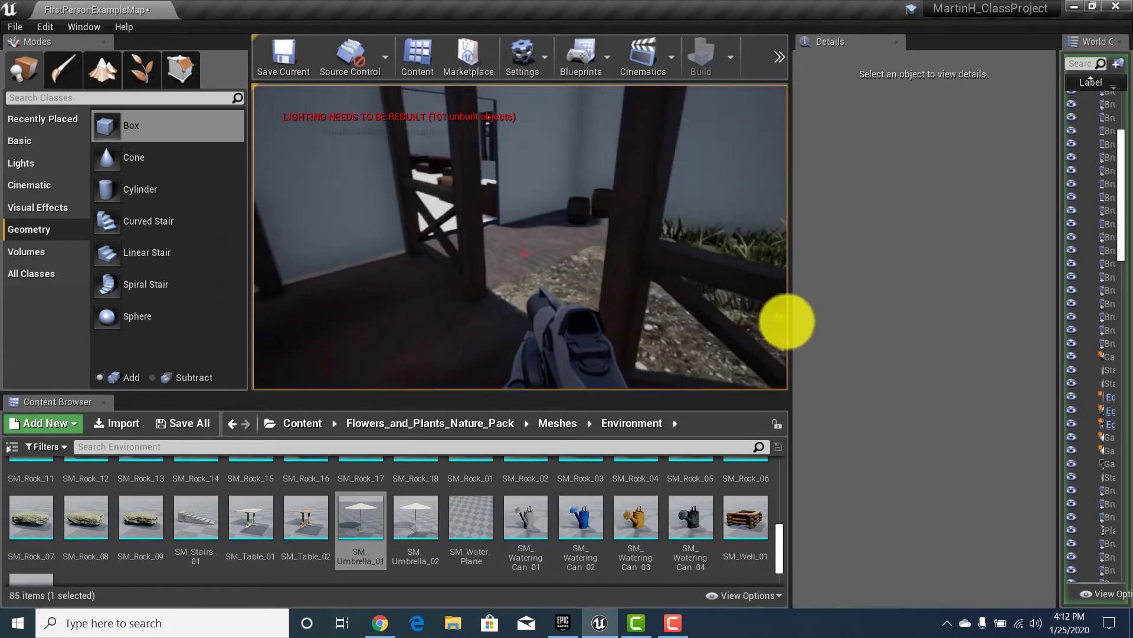
key(w)
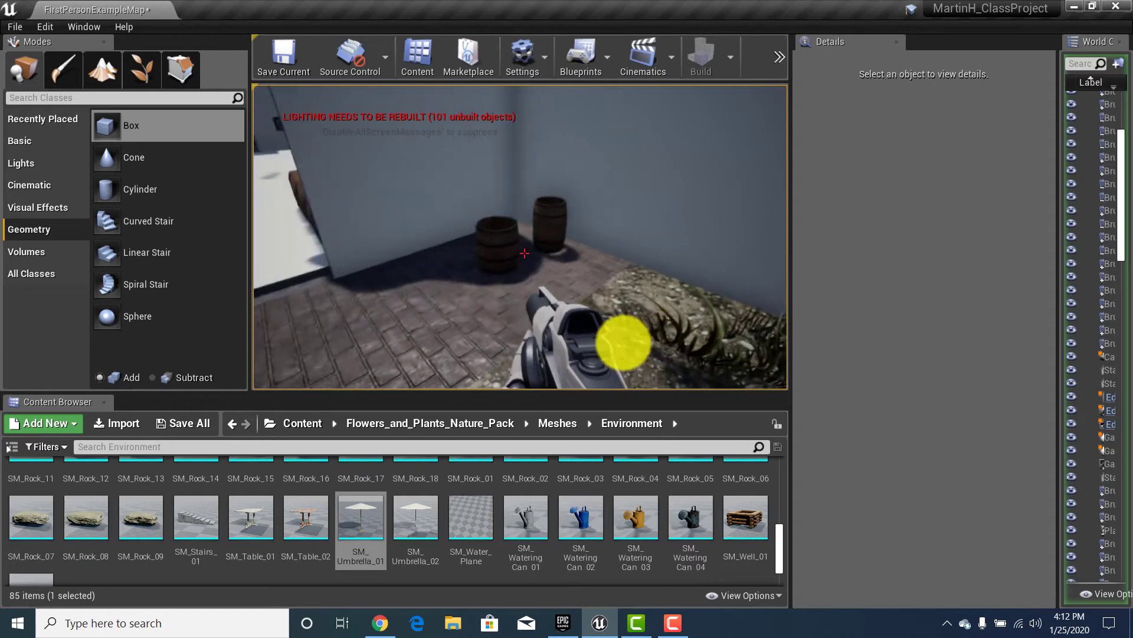
key(w)
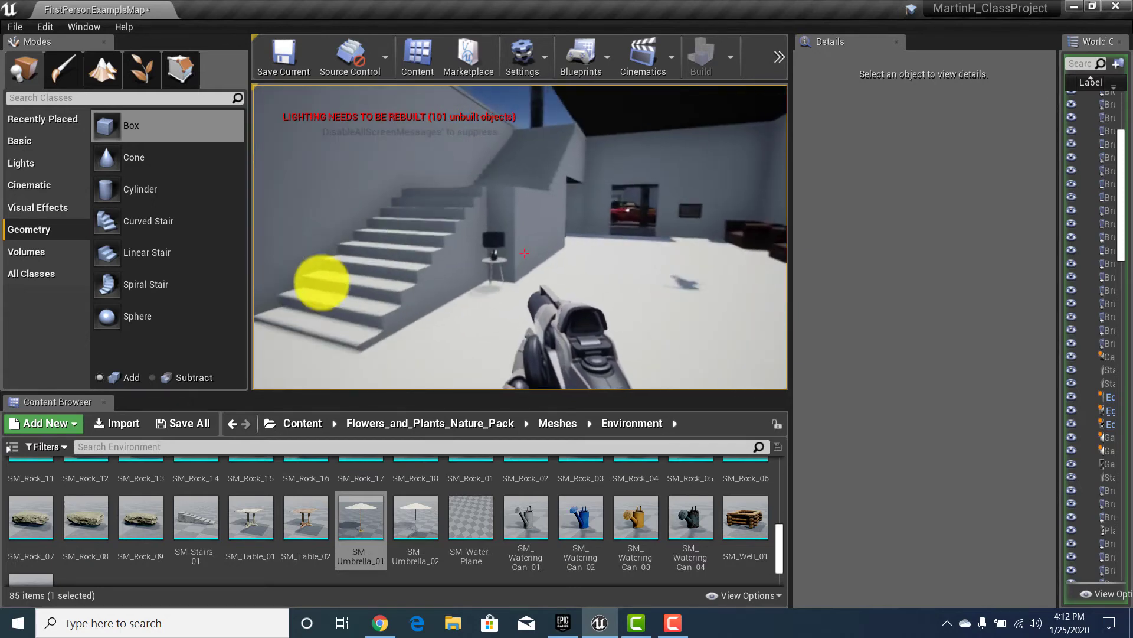
key(s)
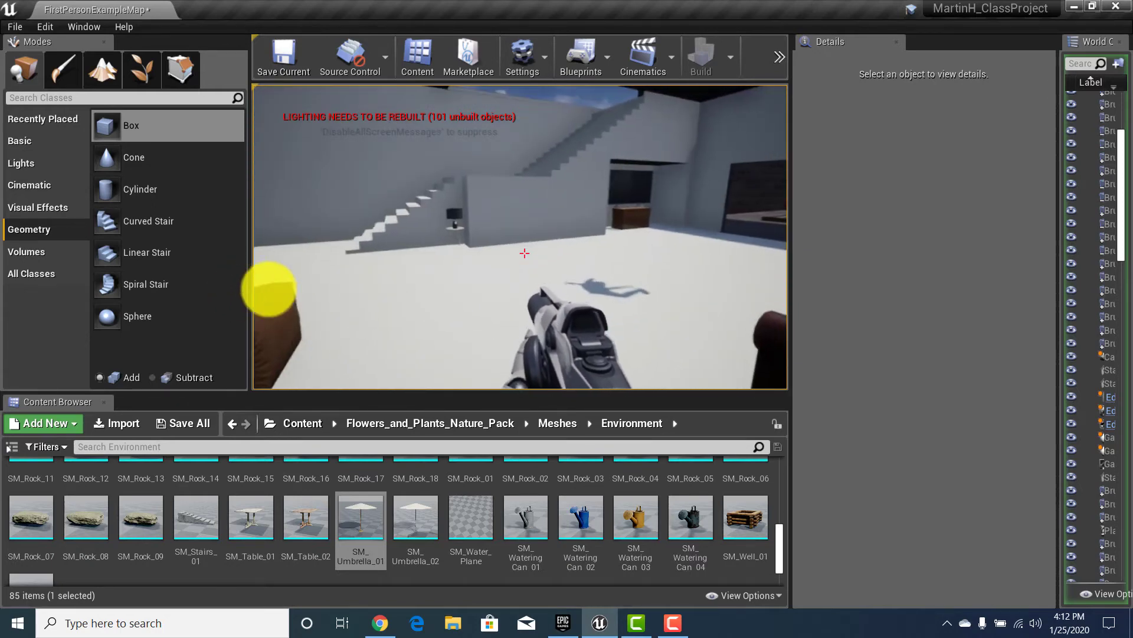
key(Escape)
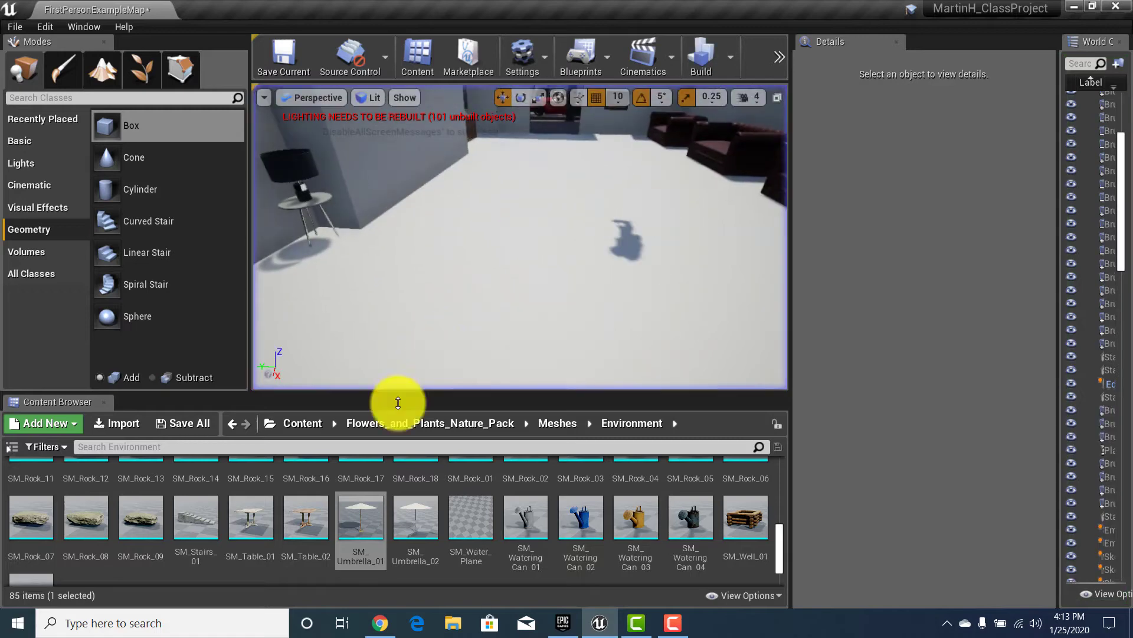
Step: Open the Meshes folder of EnvironmentPack2 and browse to the Asian castle door meshes
click(440, 423)
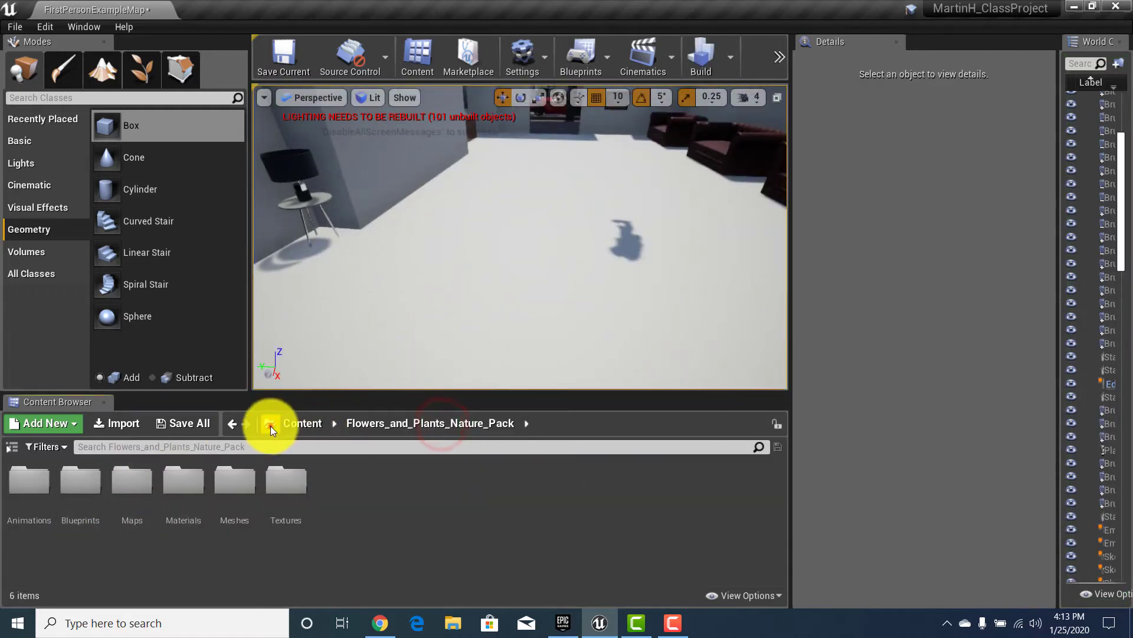
click(293, 423)
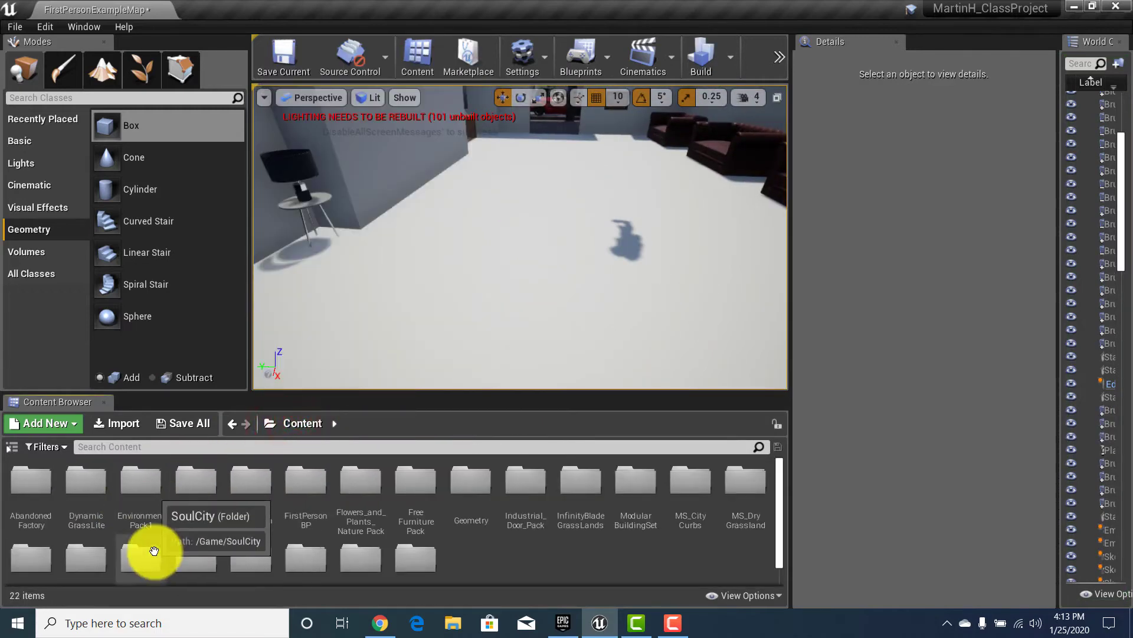
double_click(199, 490)
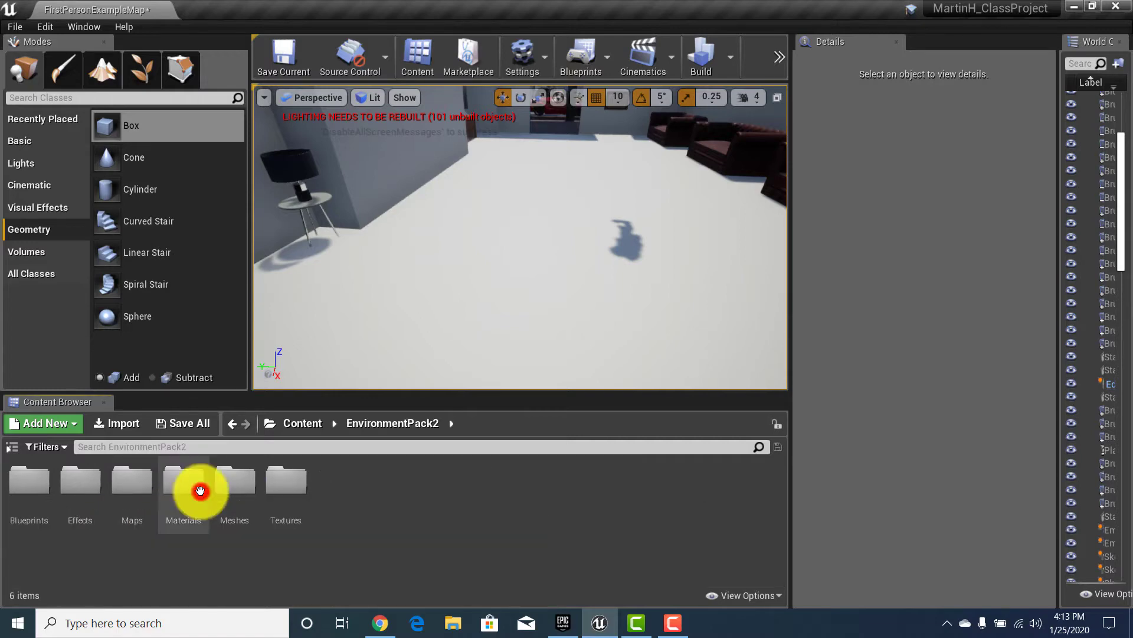
double_click(235, 482)
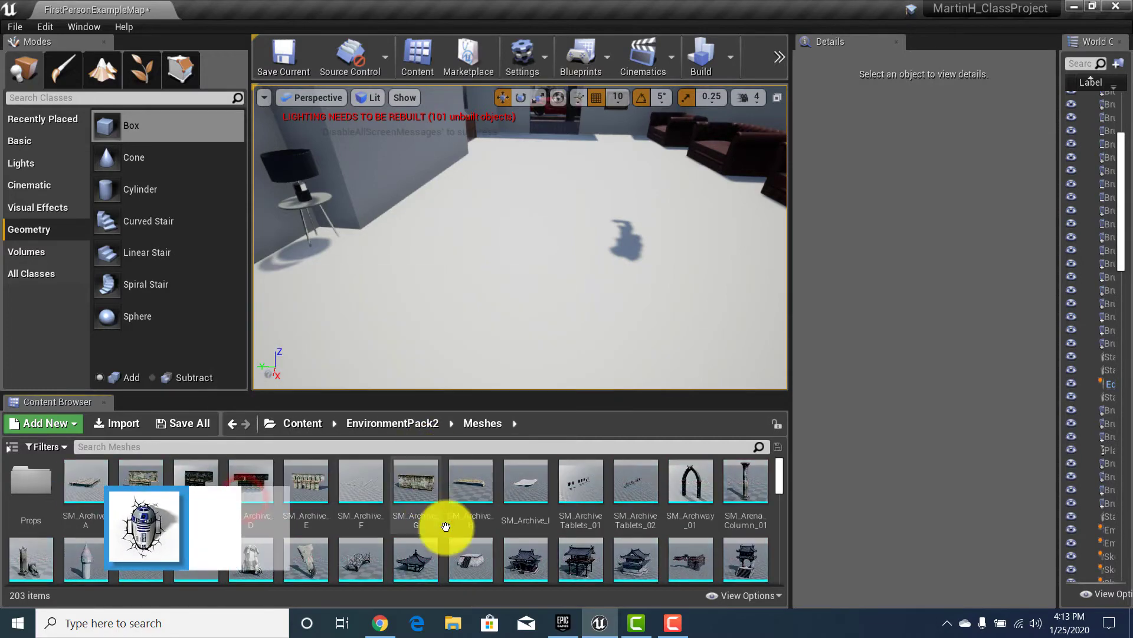
click(778, 478)
drag(778, 479, 782, 489)
Step: Place SM_AsianCastle_MainDoor in the lounge and move it toward the sofas, to about X -1950, Y 3950, Z 180
drag(196, 482, 327, 359)
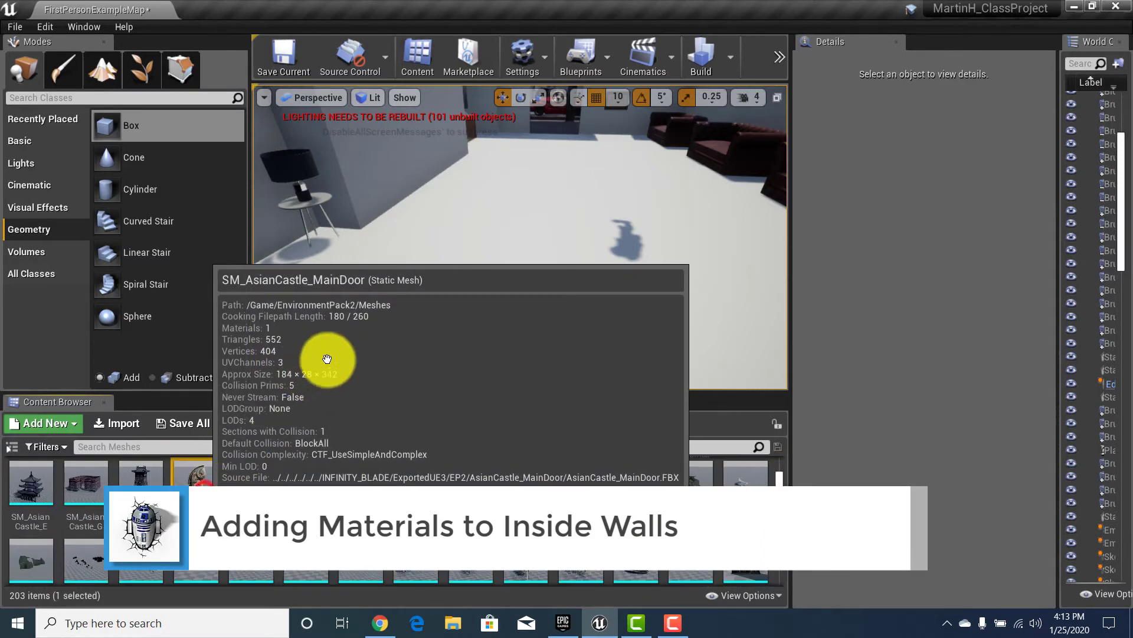
drag(444, 229, 447, 227)
right_drag(466, 233, 227, 219)
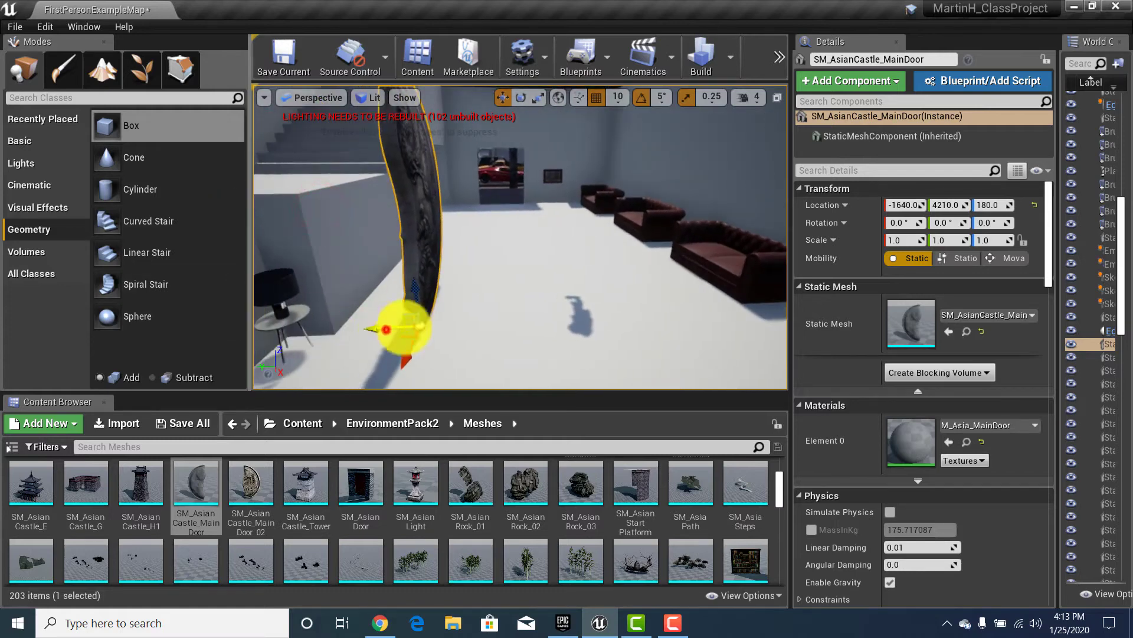
drag(404, 328, 564, 321)
right_drag(459, 298, 583, 379)
drag(575, 386, 471, 361)
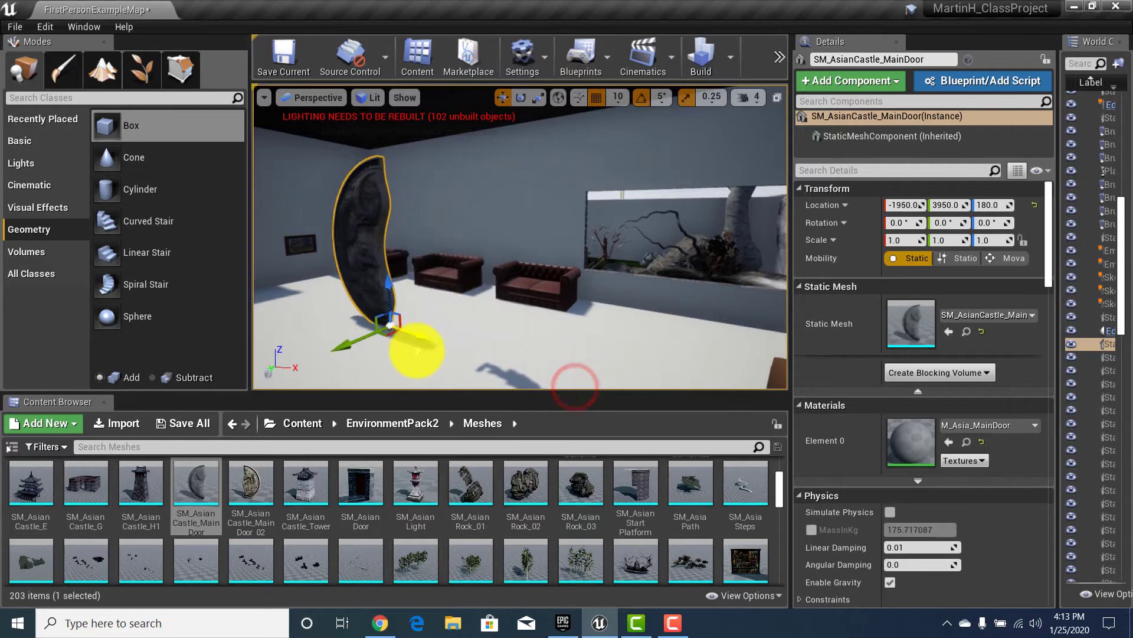
Step: Mount the half-round door piece on the wall above the sofas, at about X -2190, Y 3610, Z 290
drag(395, 310, 441, 291)
right_drag(399, 293, 475, 323)
key(w)
key(s)
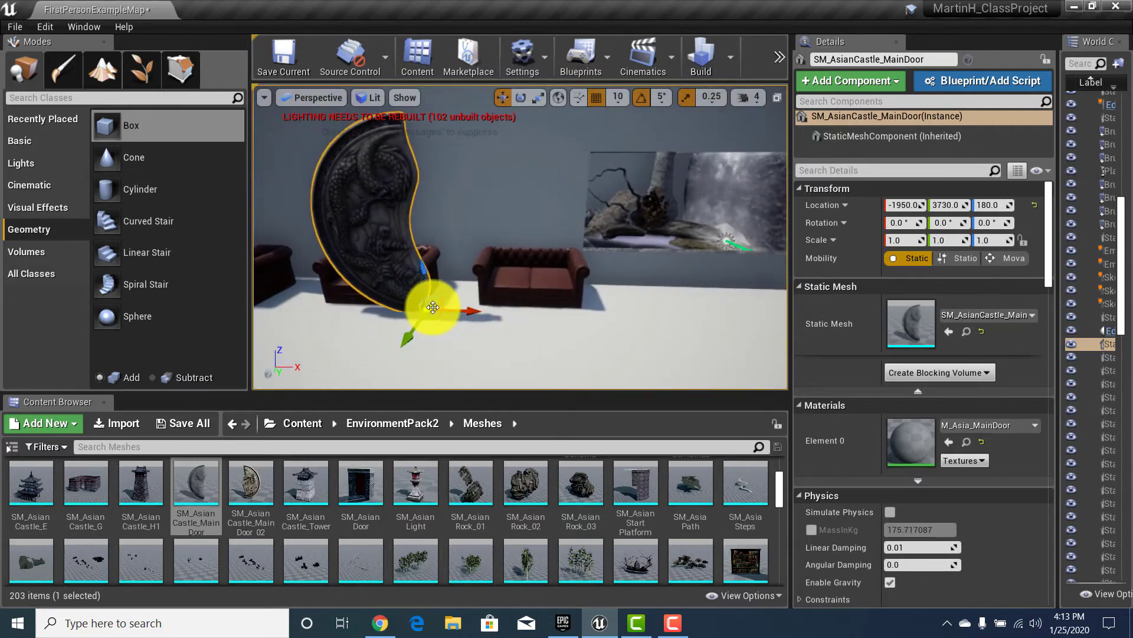
drag(418, 335, 415, 308)
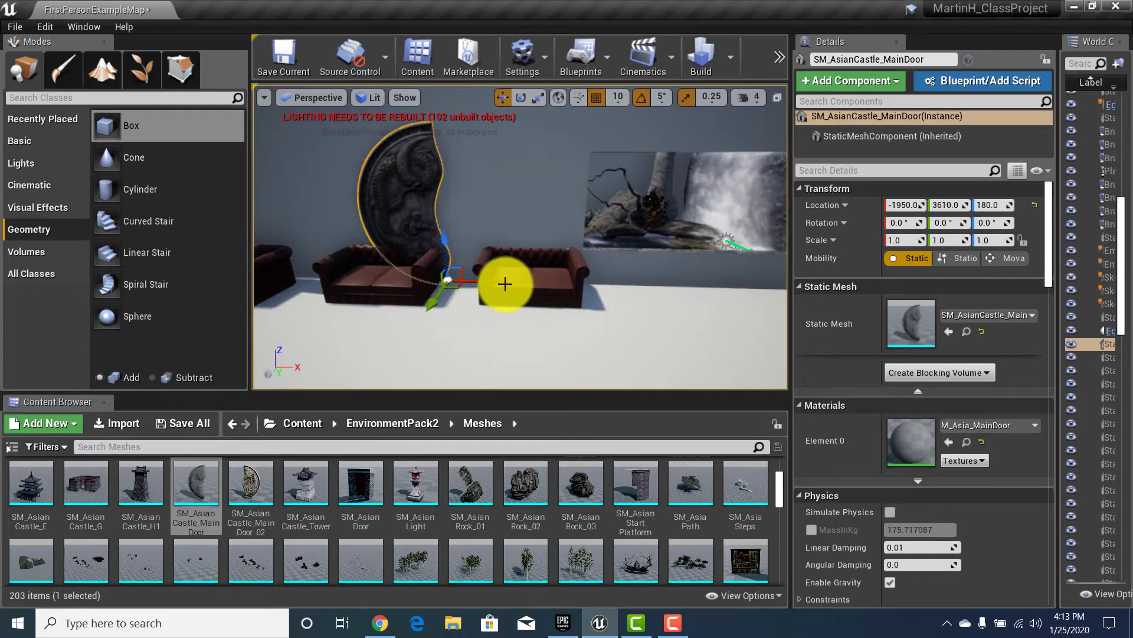
drag(504, 284, 360, 308)
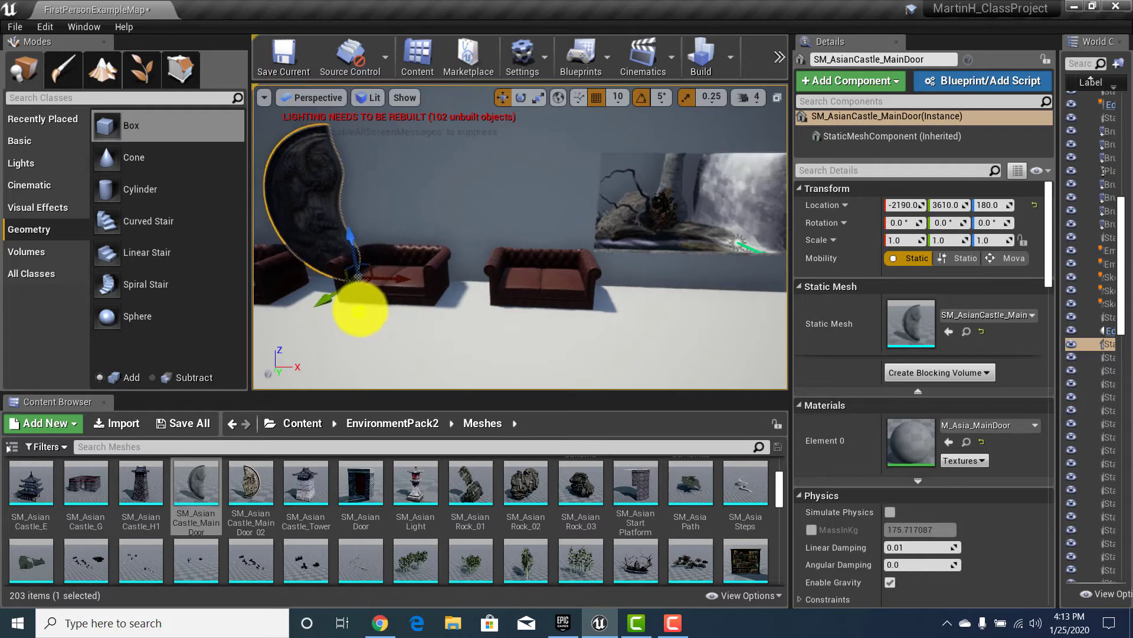
mouse_move(360, 310)
right_down()
mouse_move(407, 289)
mouse_move(372, 291)
mouse_move(375, 313)
right_up()
key(s)
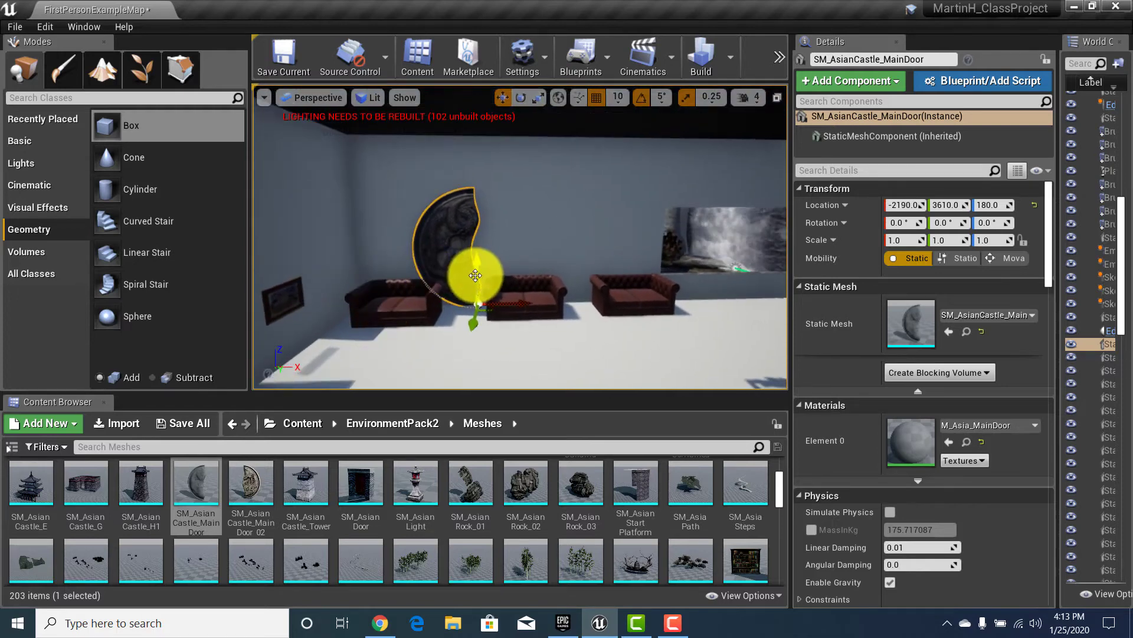
mouse_move(515, 271)
right_down()
mouse_move(480, 321)
mouse_move(524, 357)
right_up()
click(508, 319)
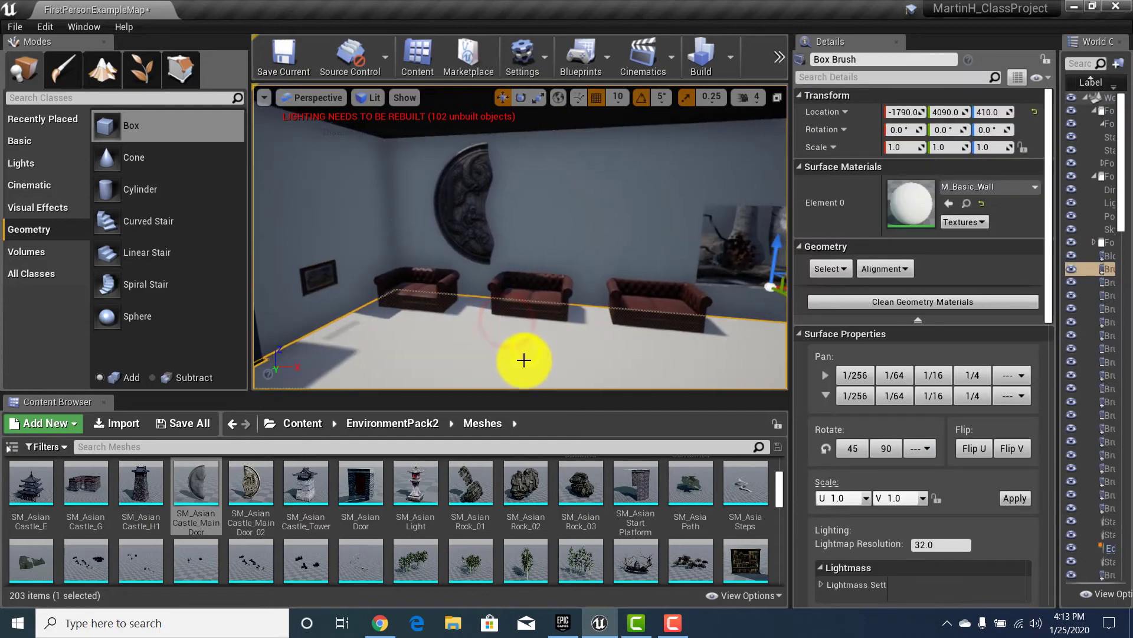
Step: Add SM_AsianCastle_MainDoor_02 and raise it onto the same wall beside the first half, at about Y 3610, Z 300
drag(251, 492, 470, 362)
right_drag(471, 362, 498, 373)
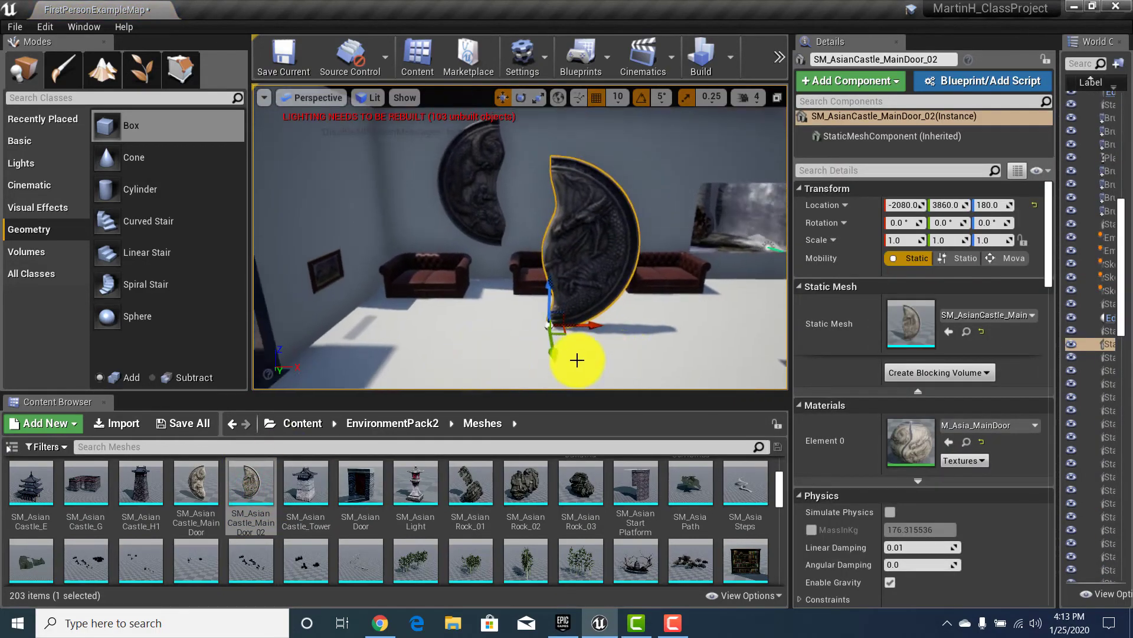
drag(556, 358, 547, 290)
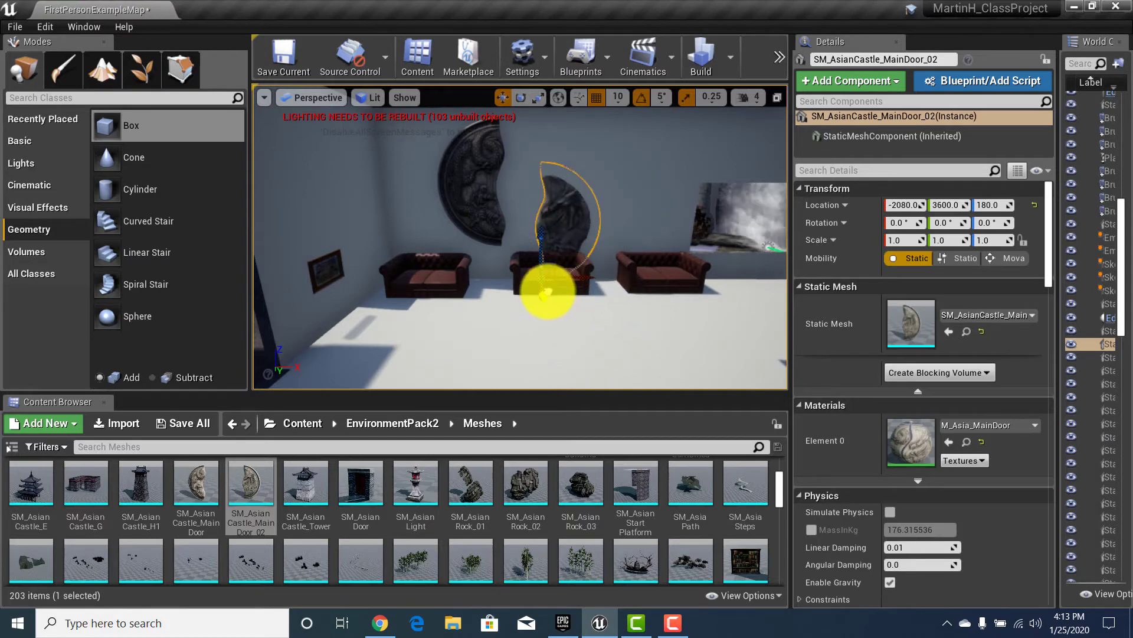
drag(539, 243, 532, 203)
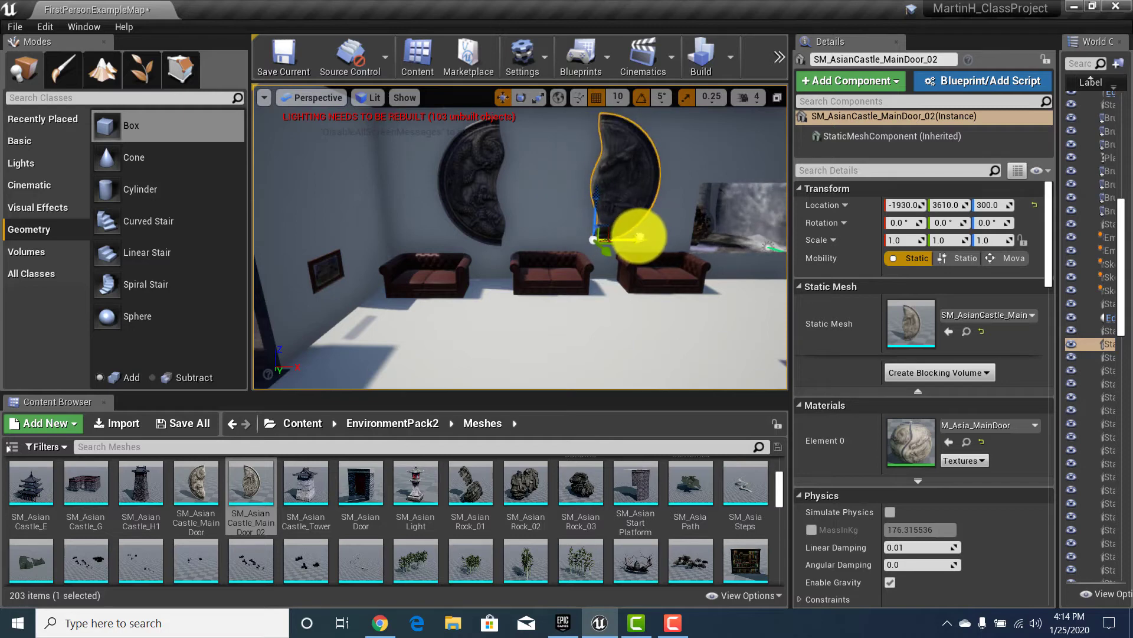
Step: Slide the two door halves closer together above the middle sofa, to about X -2100 and X -2040
click(487, 208)
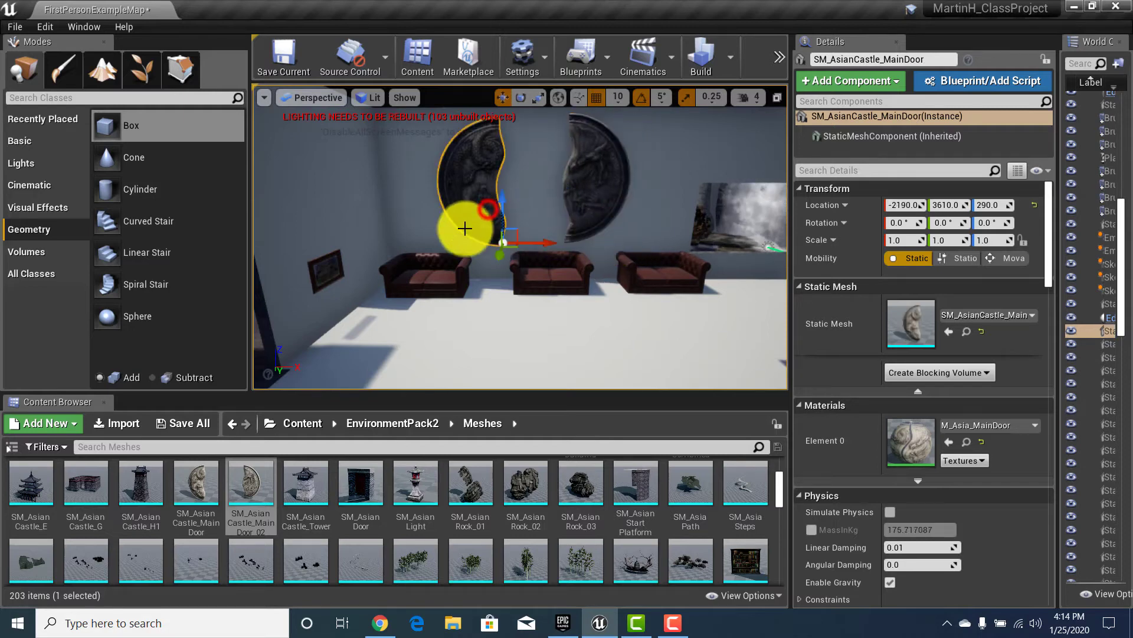
drag(549, 241, 585, 241)
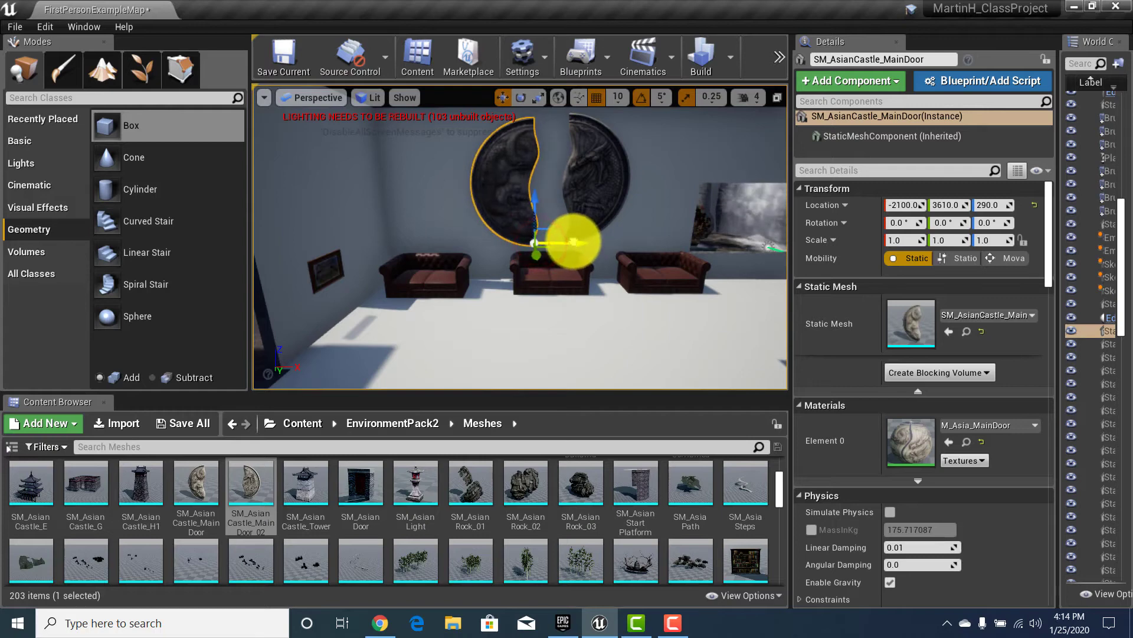
right_drag(592, 215, 590, 214)
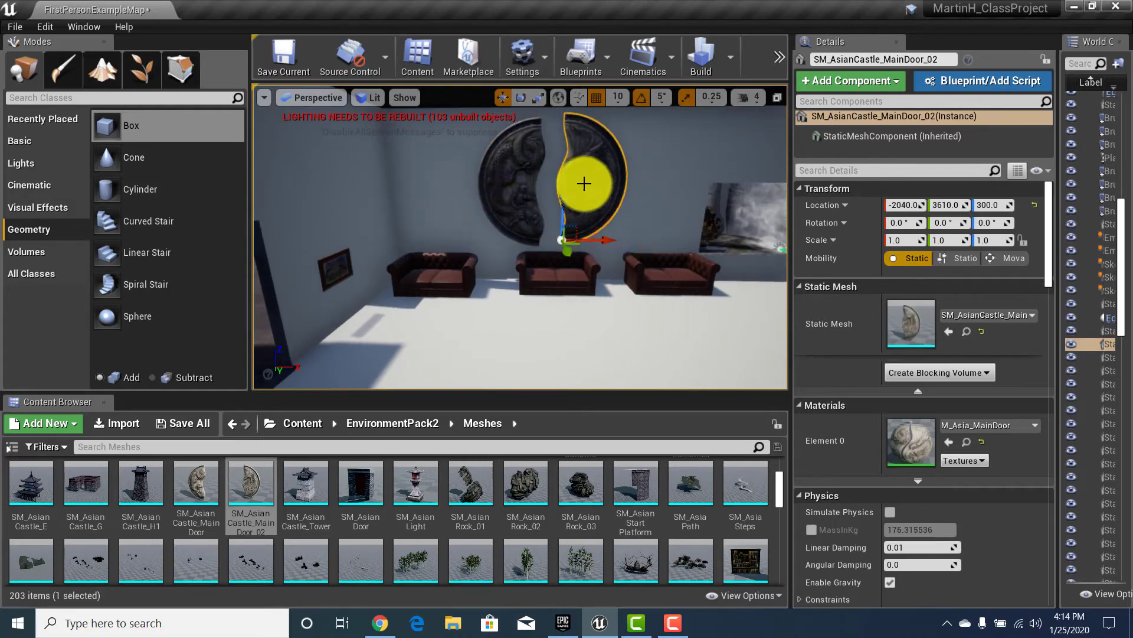
click(529, 356)
Step: Rotate the middle leather sofa below the door halves to -190° about its vertical axis
mouse_move(567, 283)
right_down()
mouse_move(557, 281)
mouse_move(521, 349)
mouse_move(436, 302)
mouse_move(585, 278)
mouse_move(493, 307)
mouse_move(273, 308)
mouse_move(408, 295)
right_up()
click(529, 287)
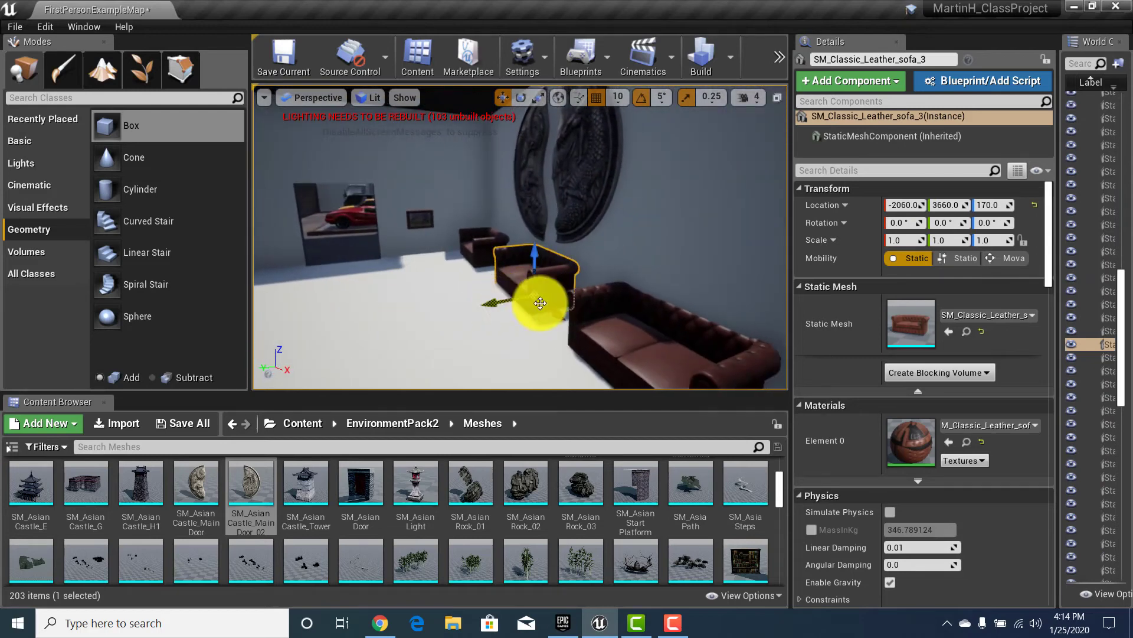
key(e)
drag(511, 325, 1124, 145)
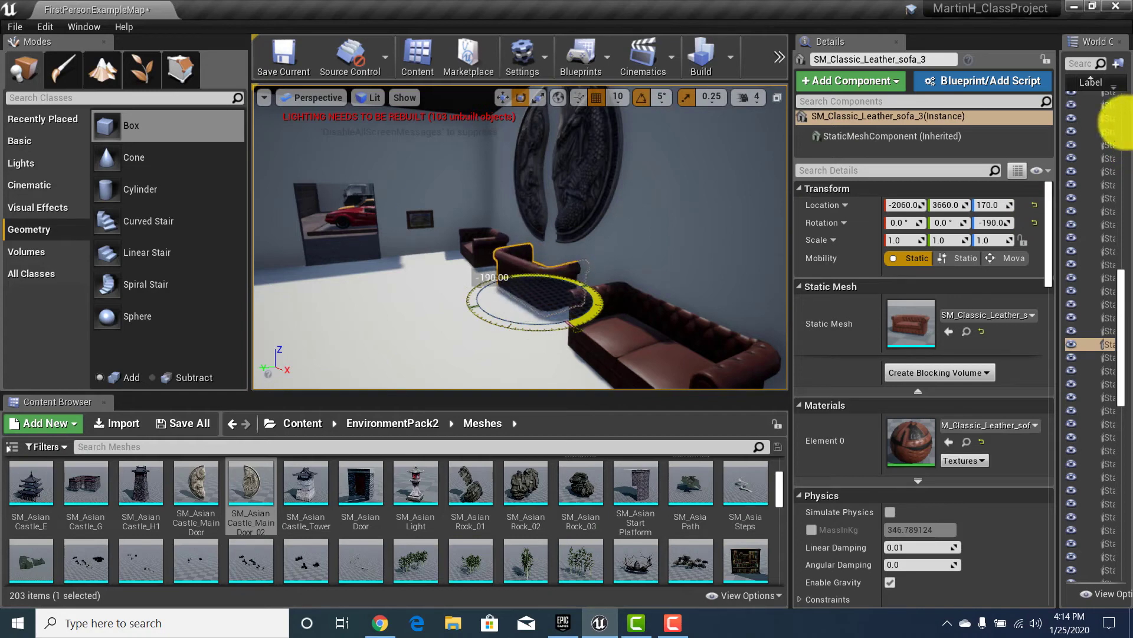
right_drag(507, 324, 499, 324)
key(r)
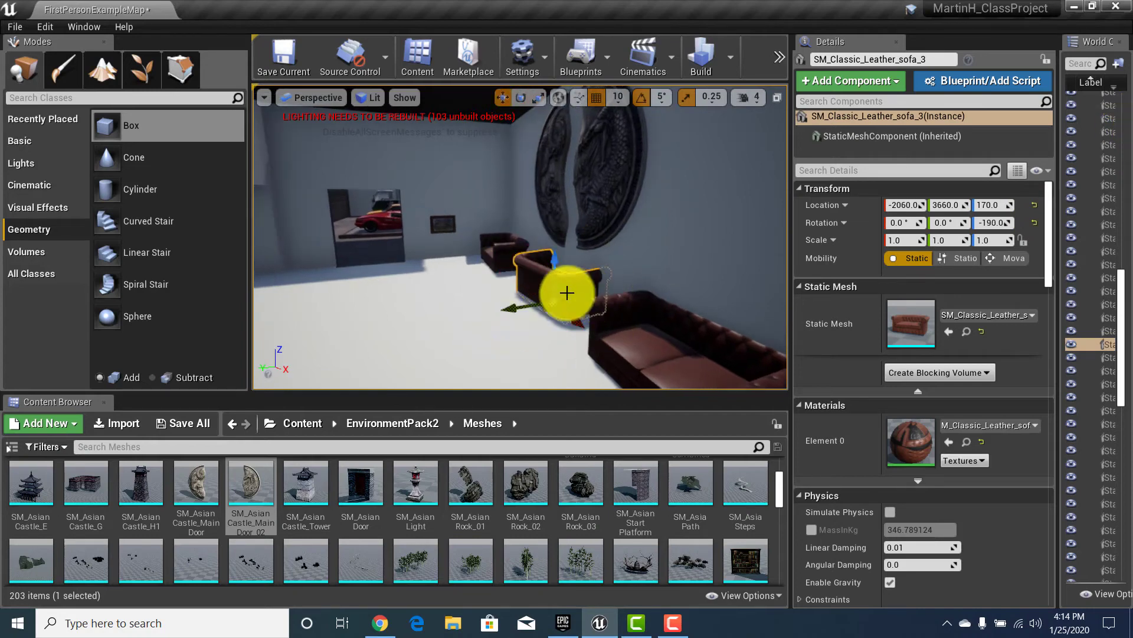
Step: Move the rotated leather sofa away from the door halves and across the lounge to about Y 4250
drag(514, 311, 254, 321)
right_drag(408, 299, 422, 300)
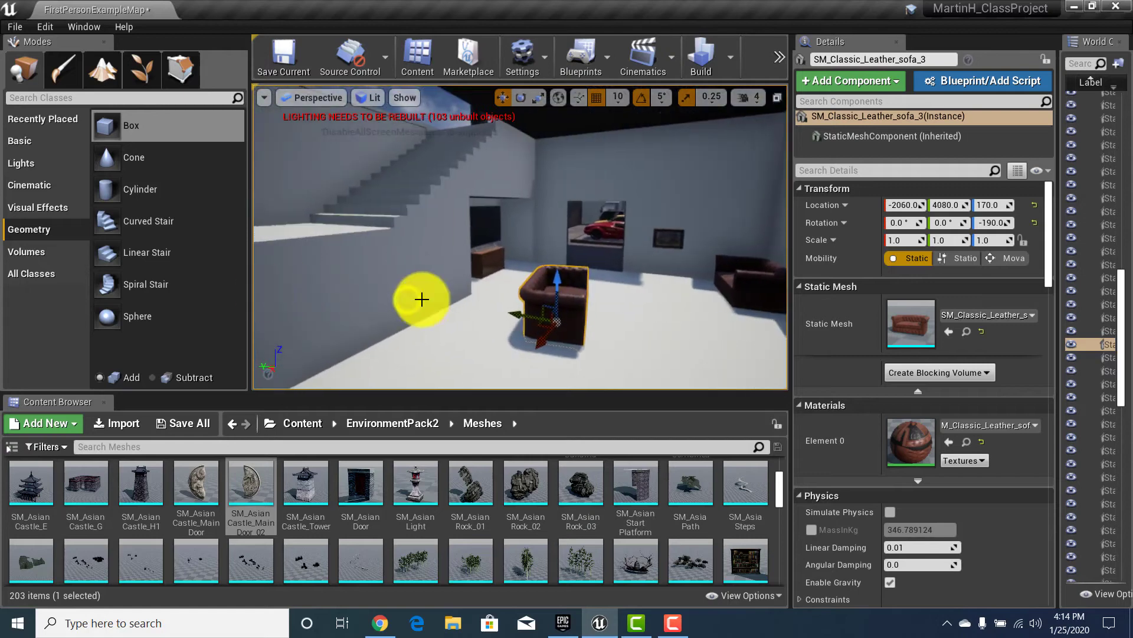
drag(515, 314, 454, 313)
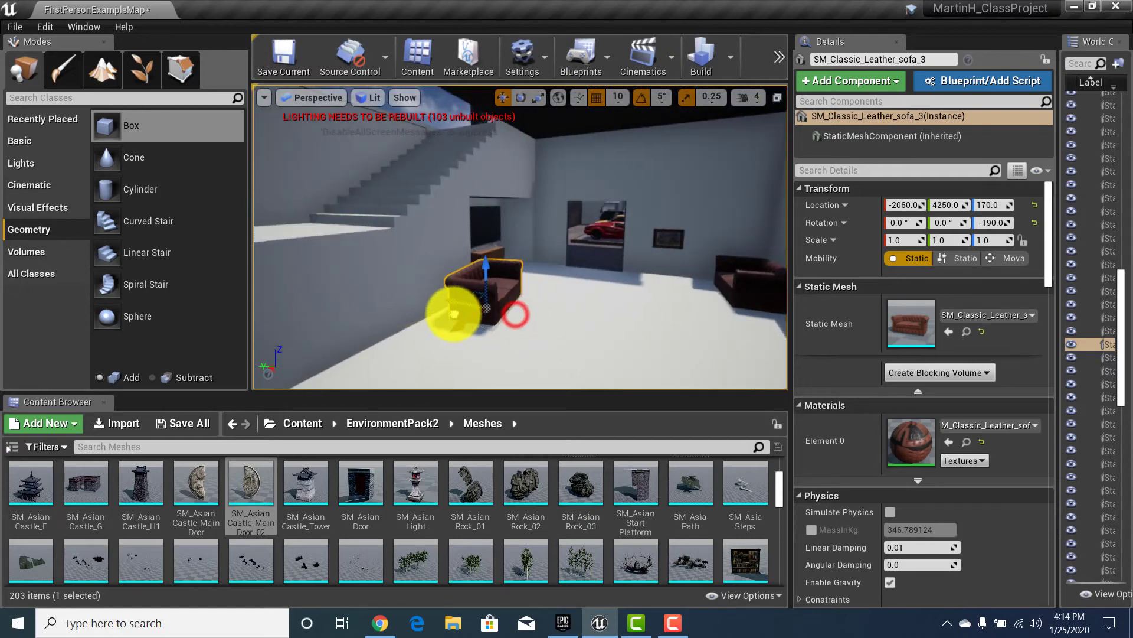
Step: Narrow the box brush around the TV recess to X scale 1.5, and shift it with the TV and cabinet to about X -2350
right_drag(567, 298, 298, 459)
right_drag(391, 472, 431, 386)
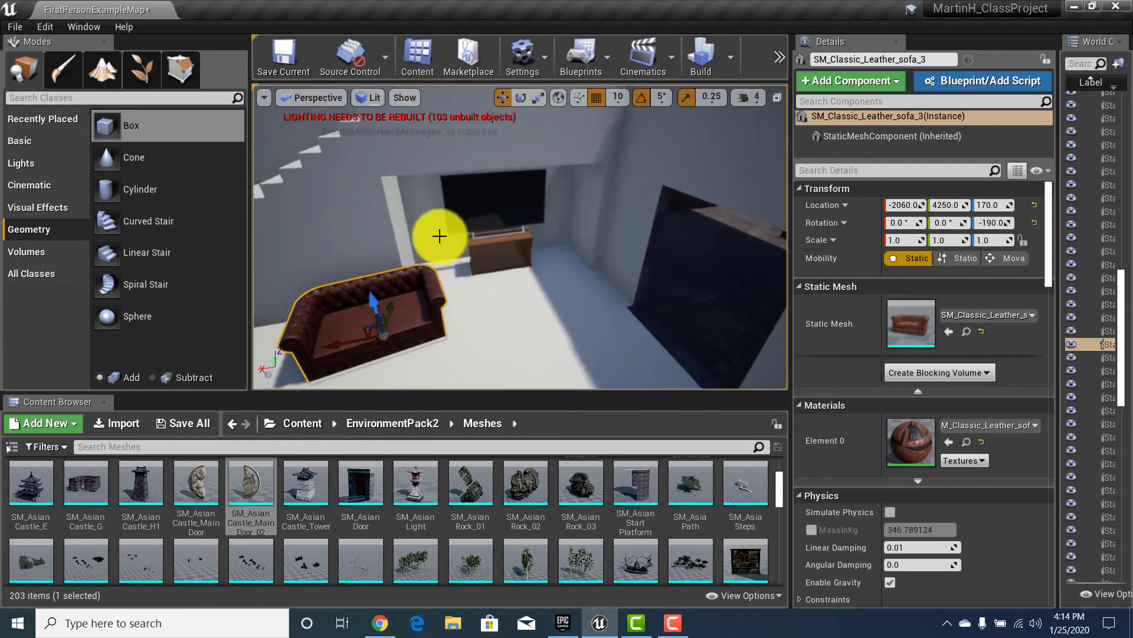
click(399, 209)
key(e)
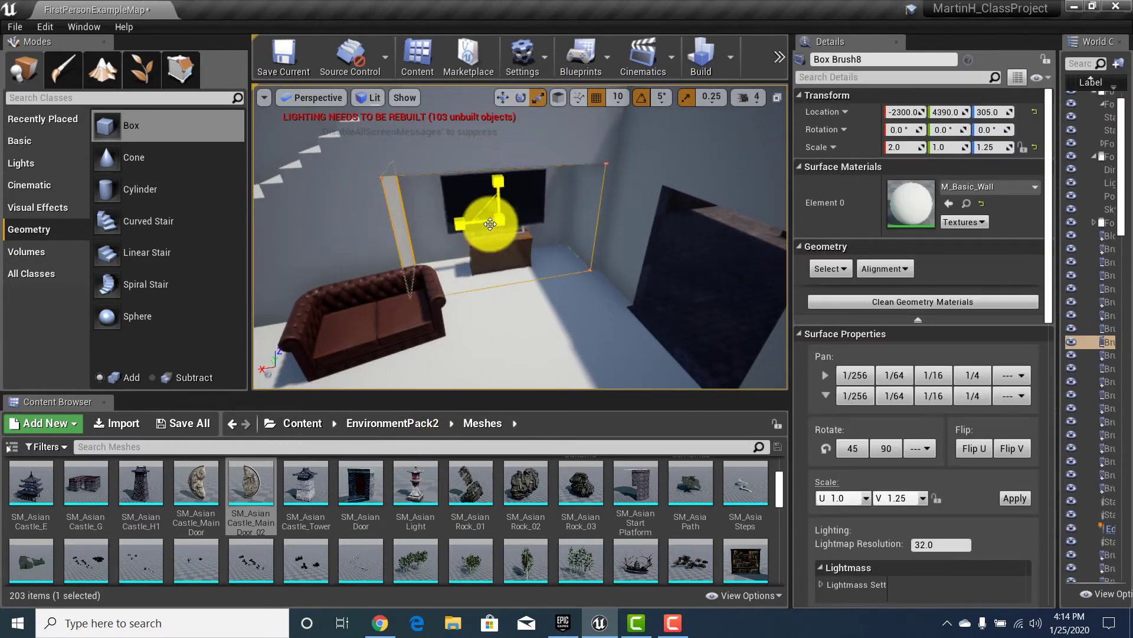
drag(482, 220, 454, 223)
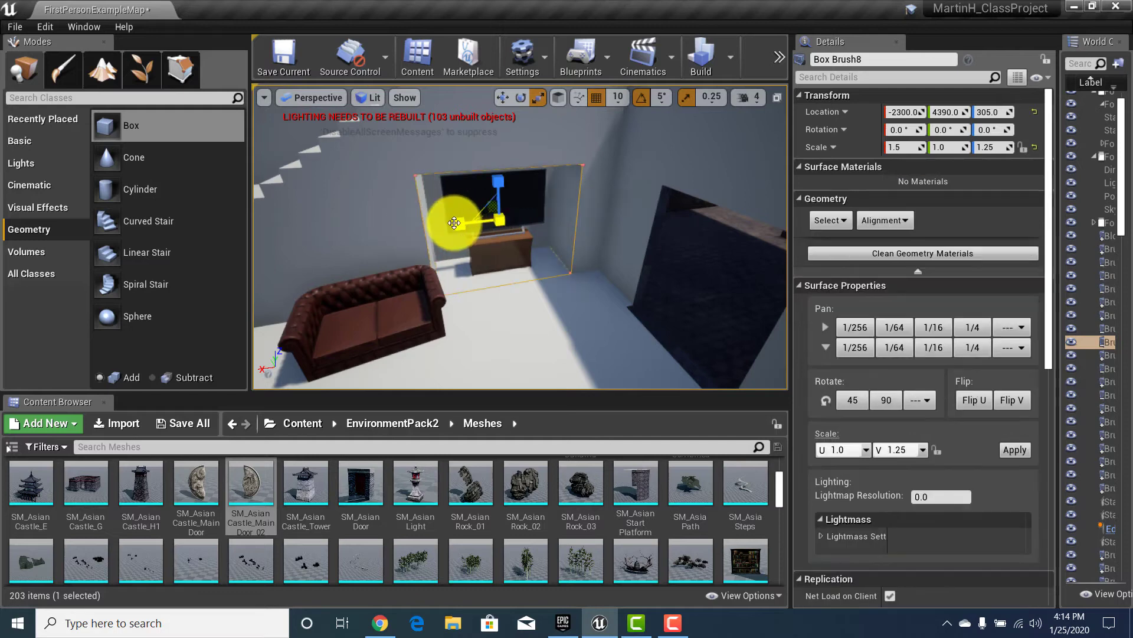
click(489, 254)
click(468, 196)
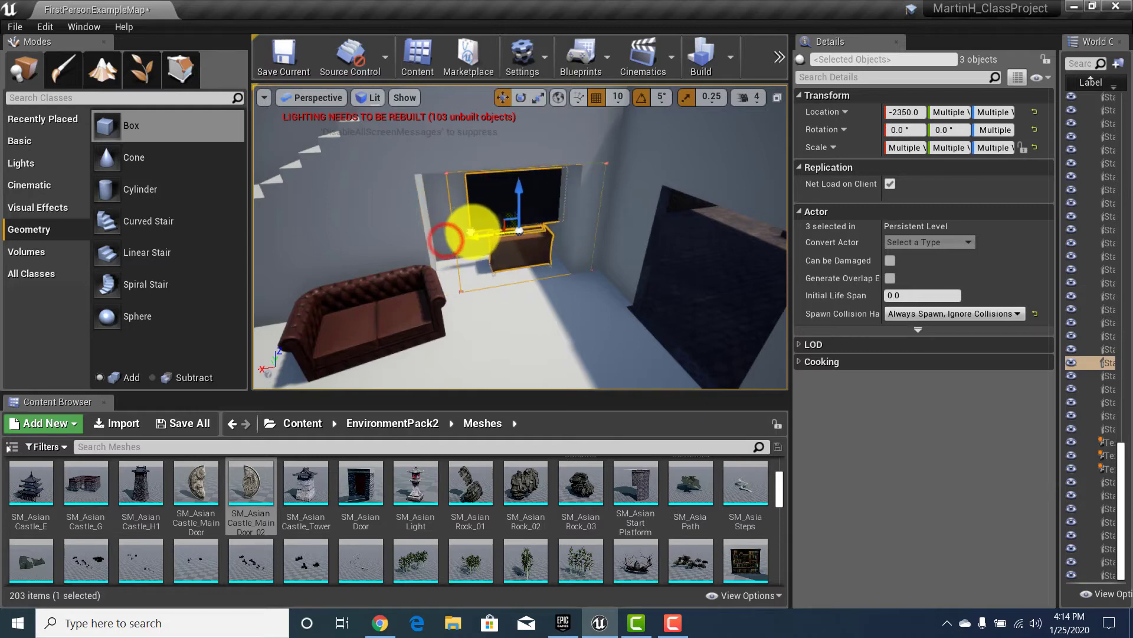
Step: Shift the leather sofa near the TV to about X -2110 and straighten its vertical rotation to -180°
right_drag(522, 264, 488, 275)
click(470, 248)
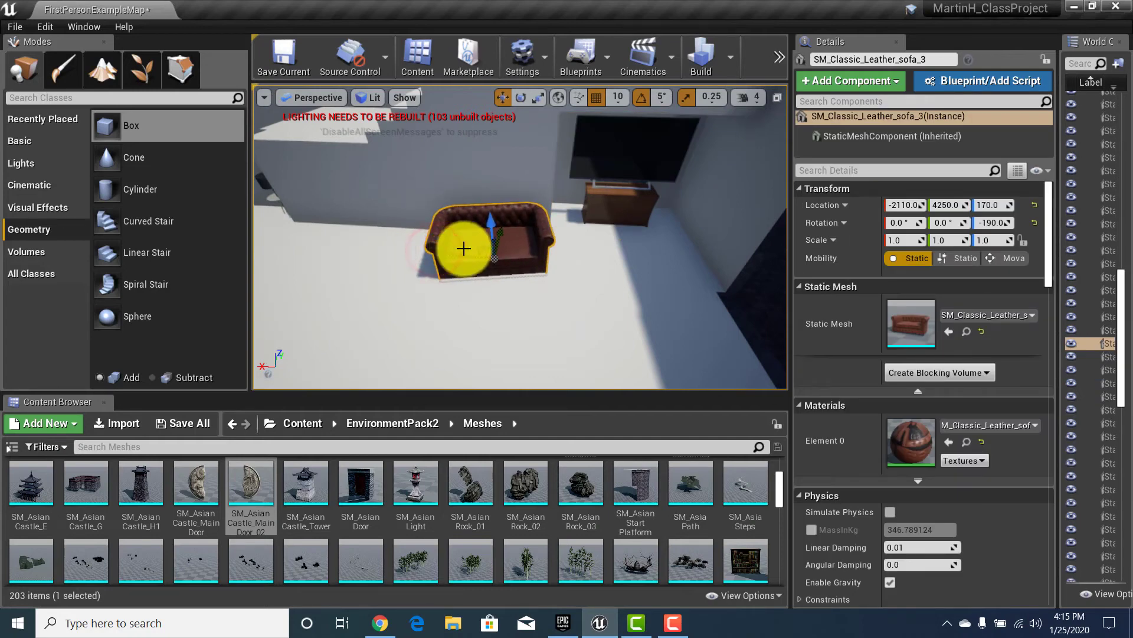
key(e)
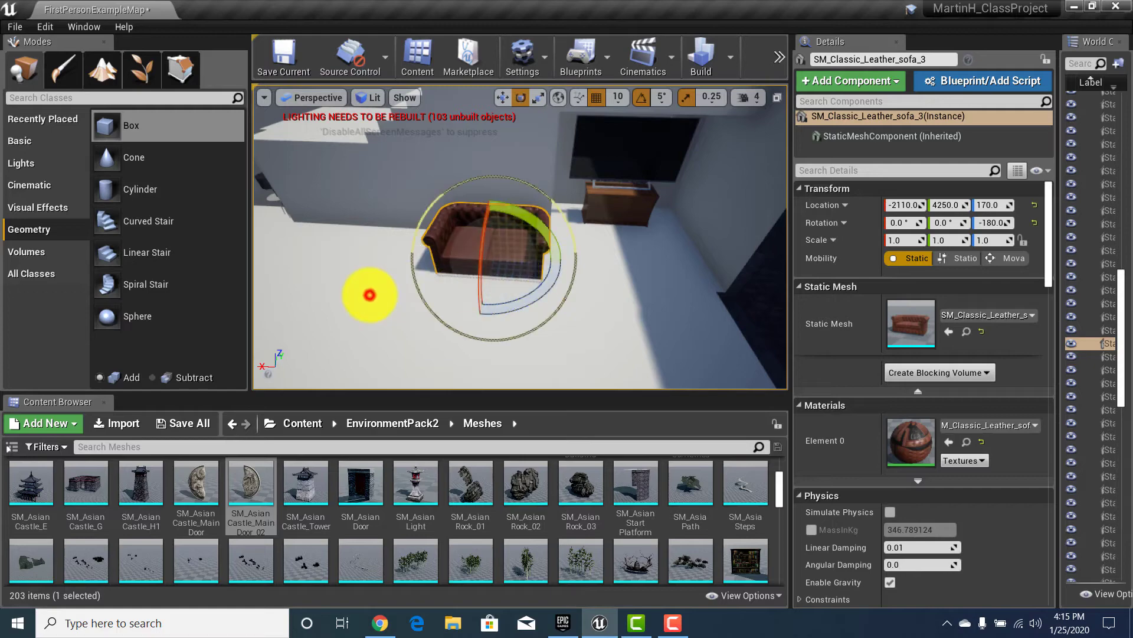
click(370, 295)
mouse_move(372, 291)
right_down()
mouse_move(460, 248)
mouse_move(513, 261)
mouse_move(519, 321)
mouse_move(625, 287)
mouse_move(830, 177)
mouse_move(1075, 157)
mouse_move(1072, 139)
mouse_move(901, 187)
mouse_move(514, 222)
mouse_move(329, 215)
mouse_move(466, 207)
right_up()
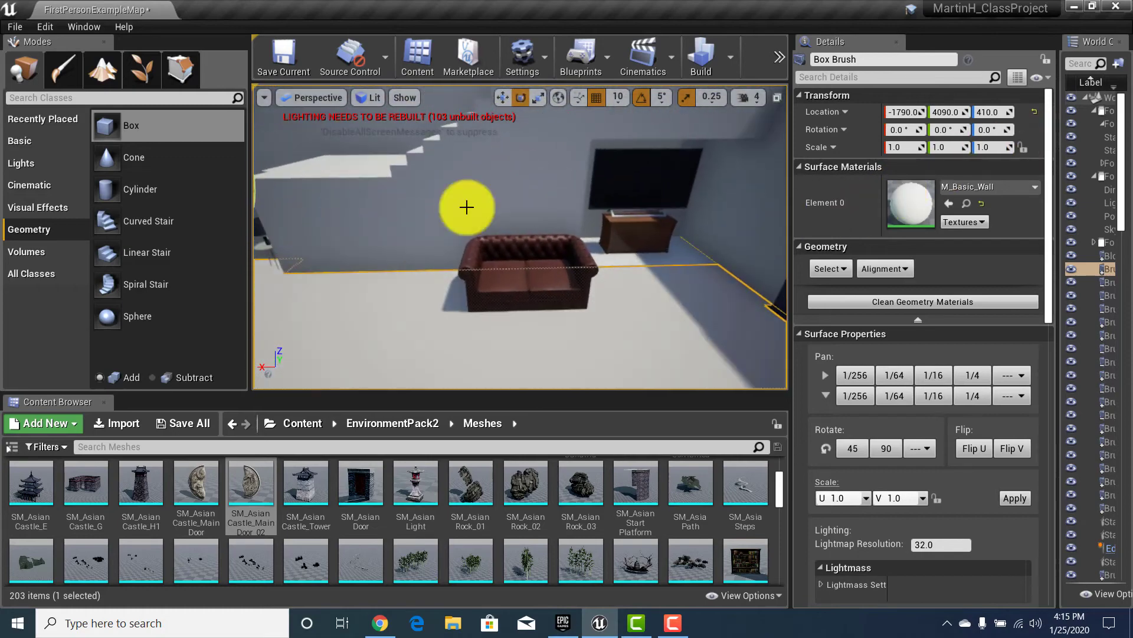
Step: Play-test the level by walking into the house and viewing the door halves and sofas in the lounge
click(780, 57)
click(818, 84)
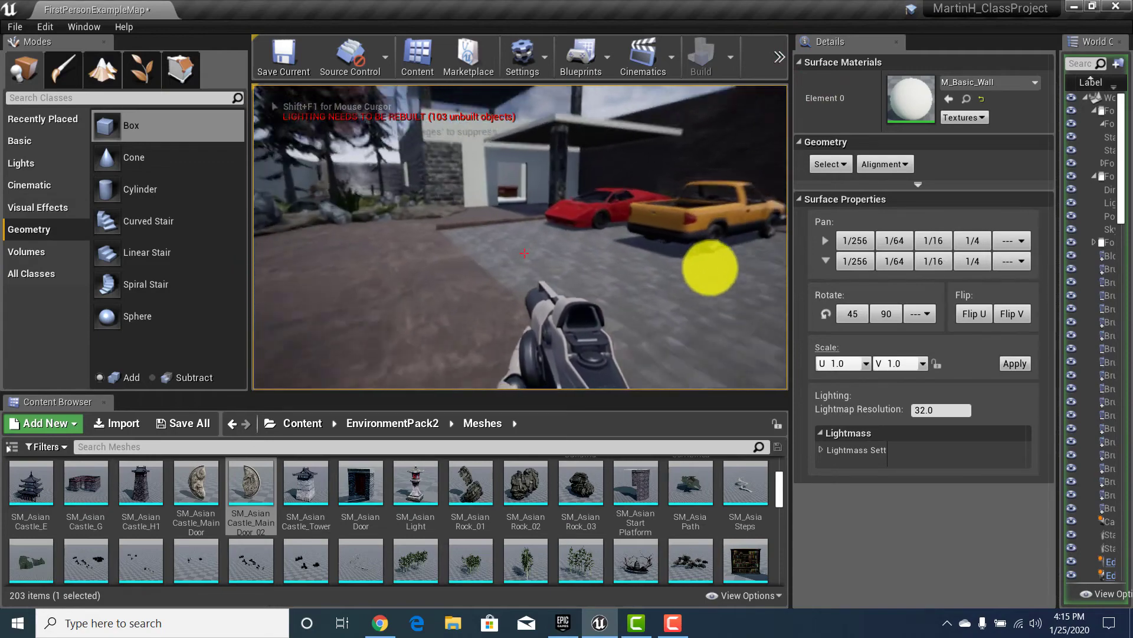
key(w)
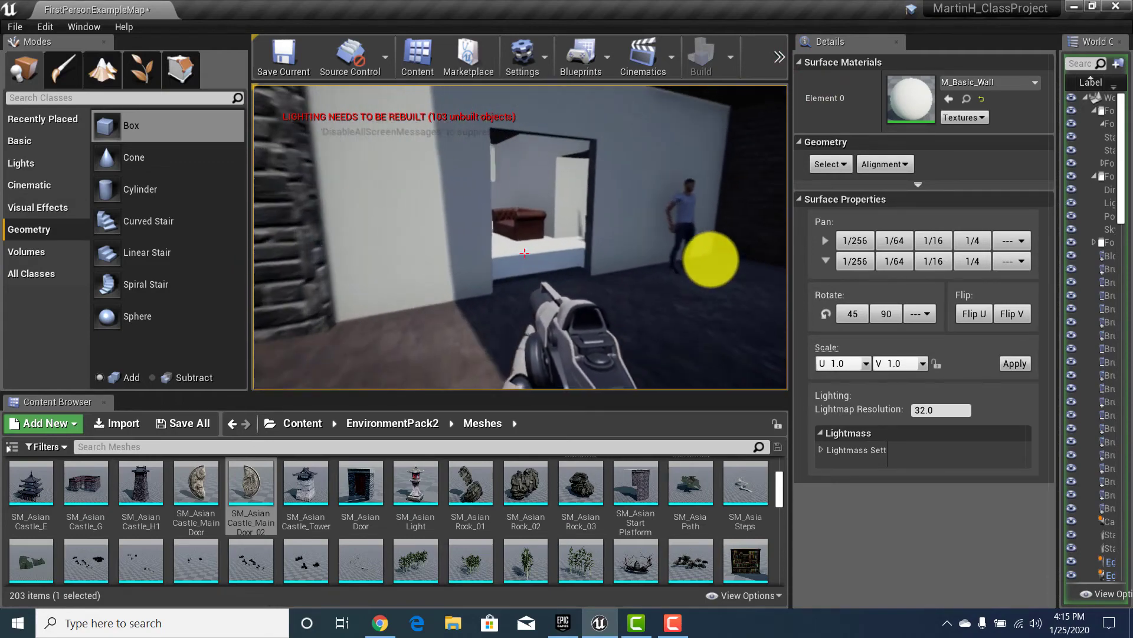
key(w)
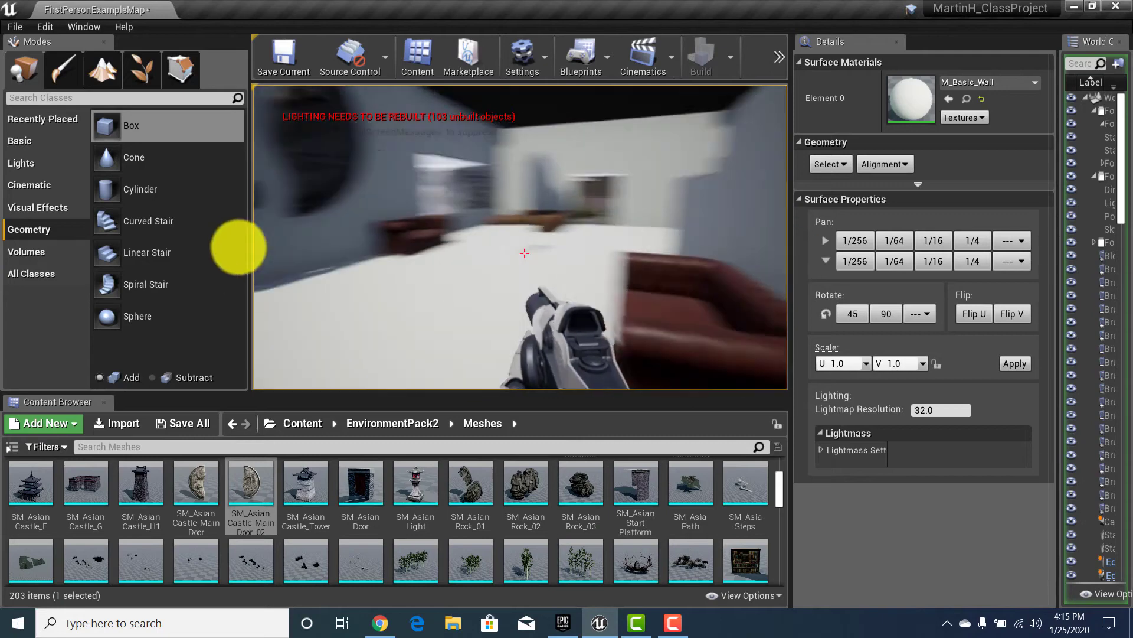
key(s)
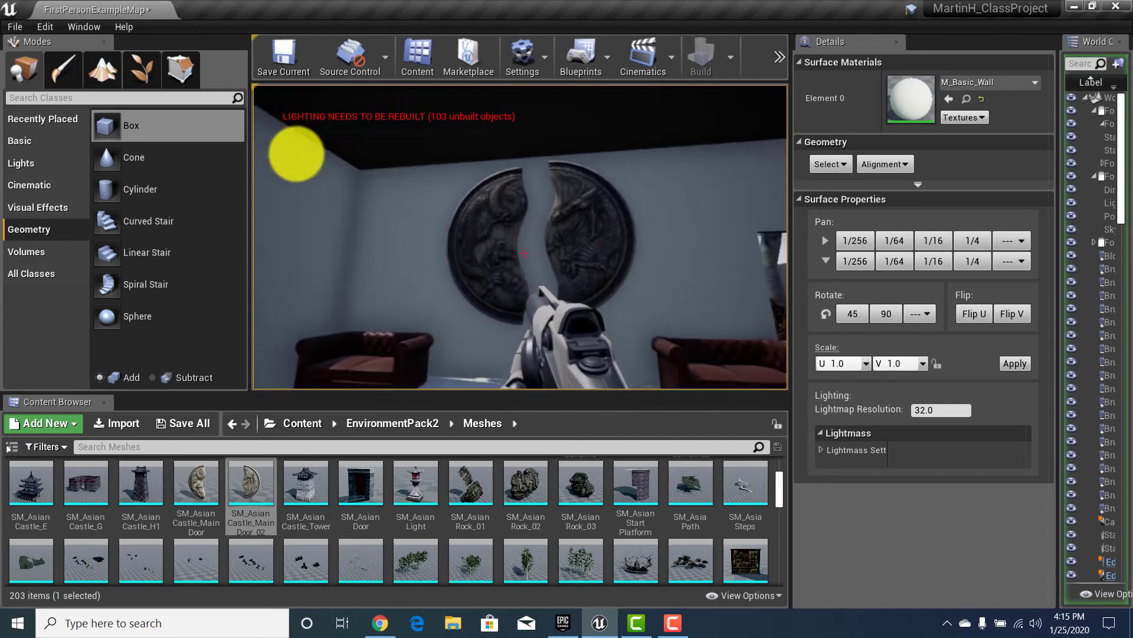
key(w)
key(s)
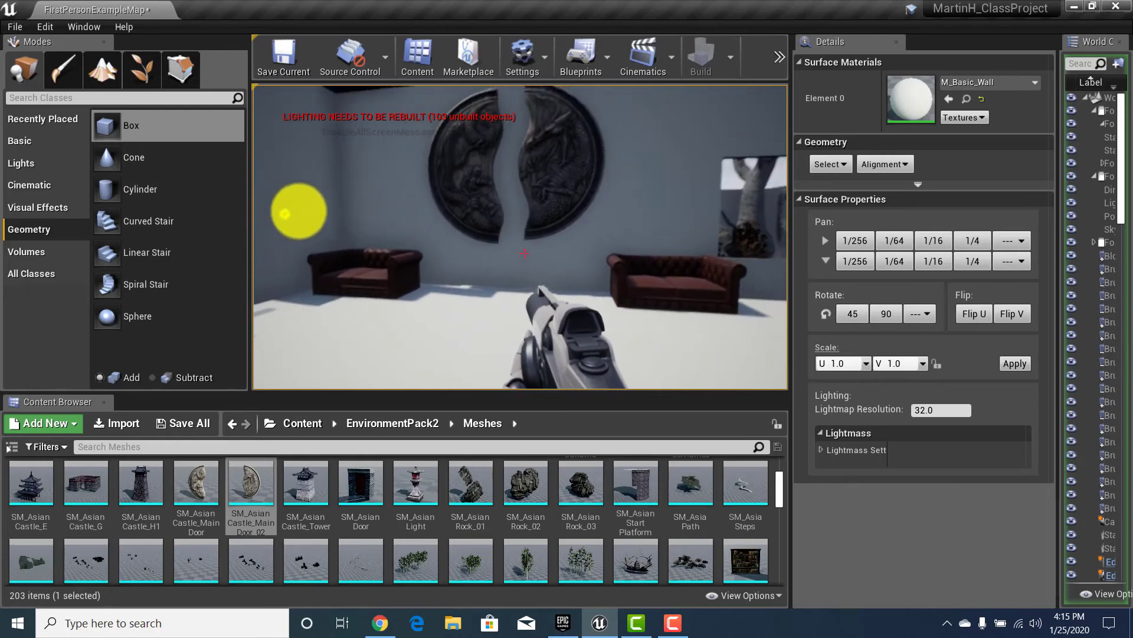
key(Escape)
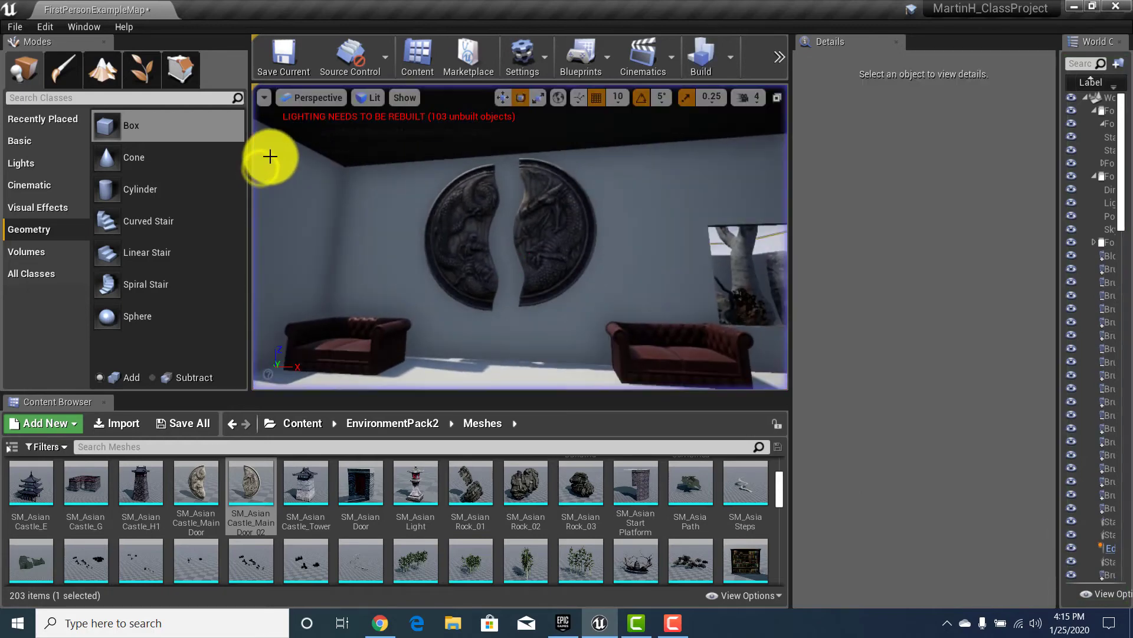
Step: Lower both castle door halves on the lounge wall to about Z 240 and narrow their gap by sliding SM_AsianCastle_MainDoor to X -2070
click(537, 223)
key(a)
key(space)
key(space)
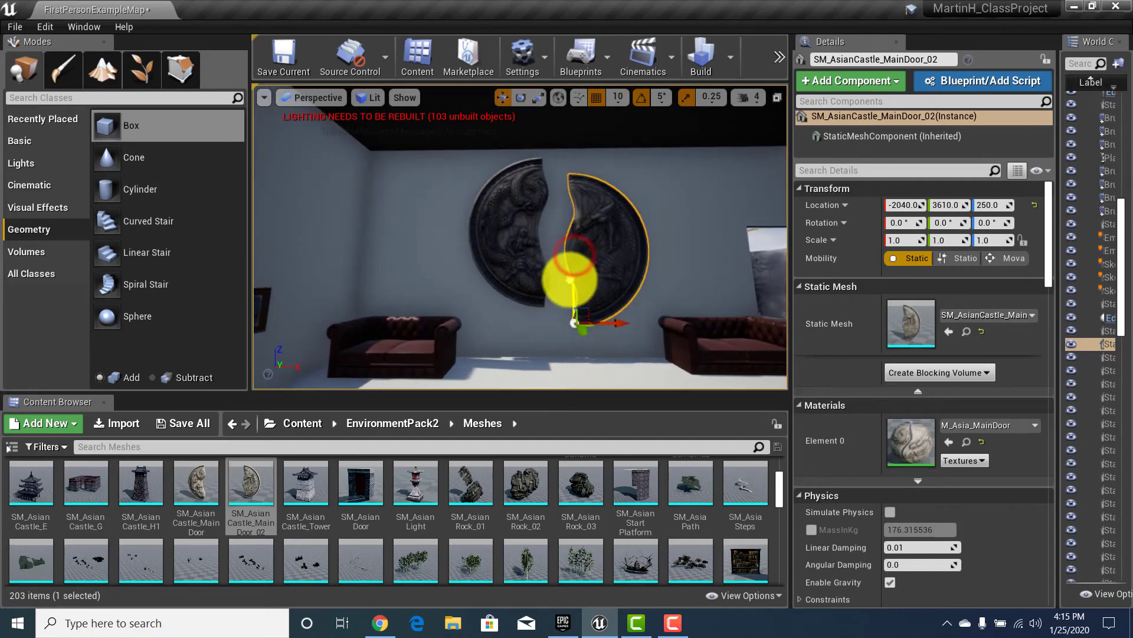
click(519, 253)
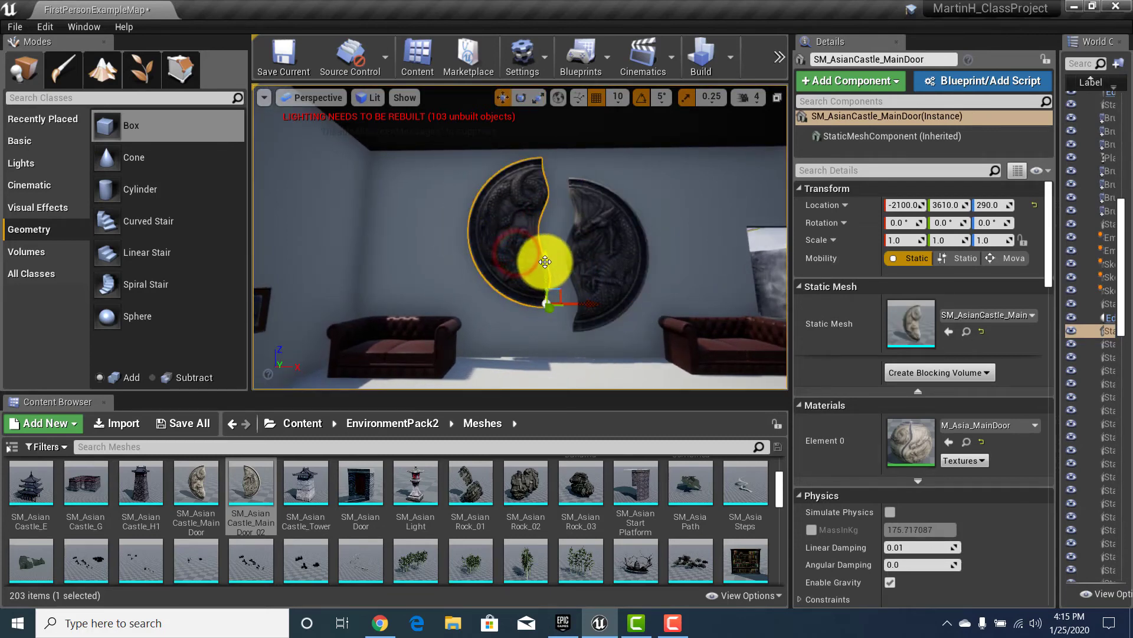
drag(543, 272, 542, 282)
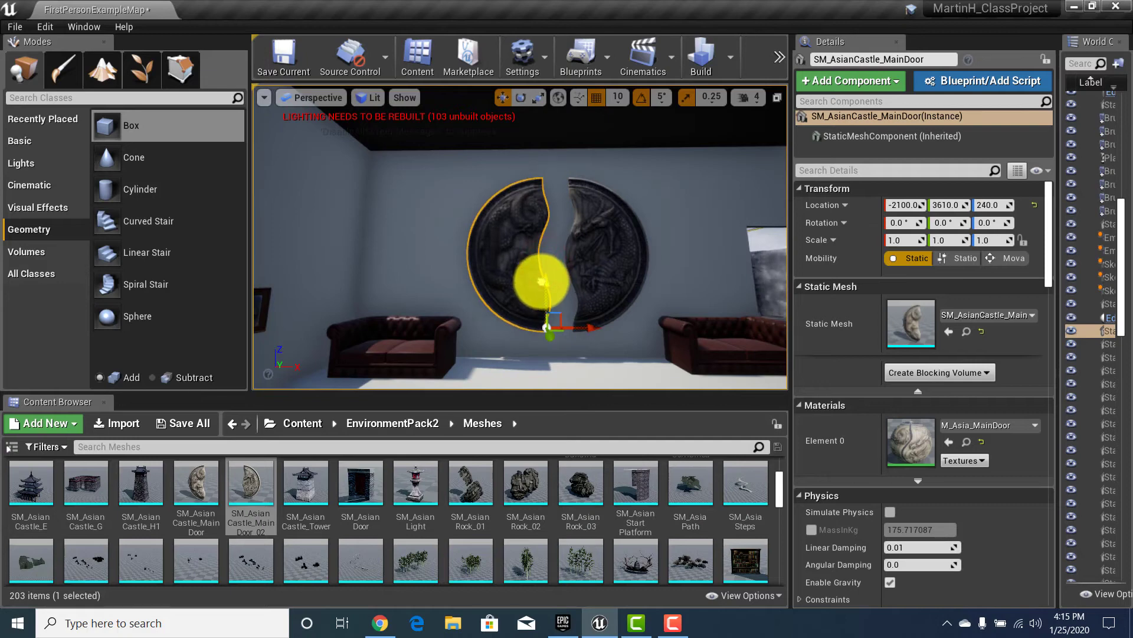
drag(582, 319, 608, 290)
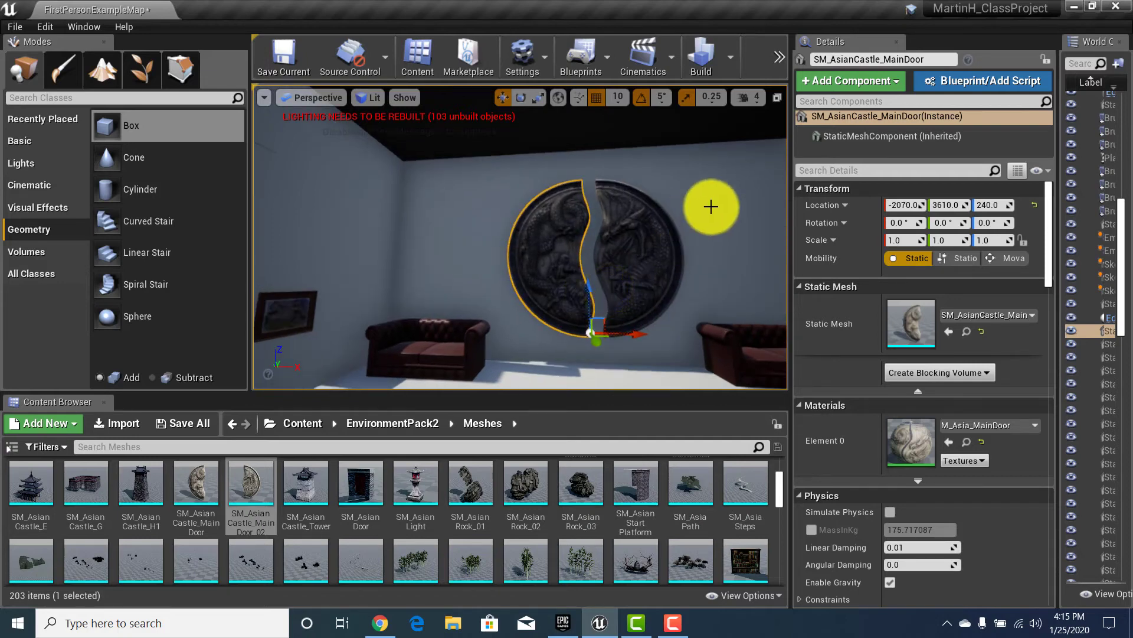
click(713, 204)
click(721, 274)
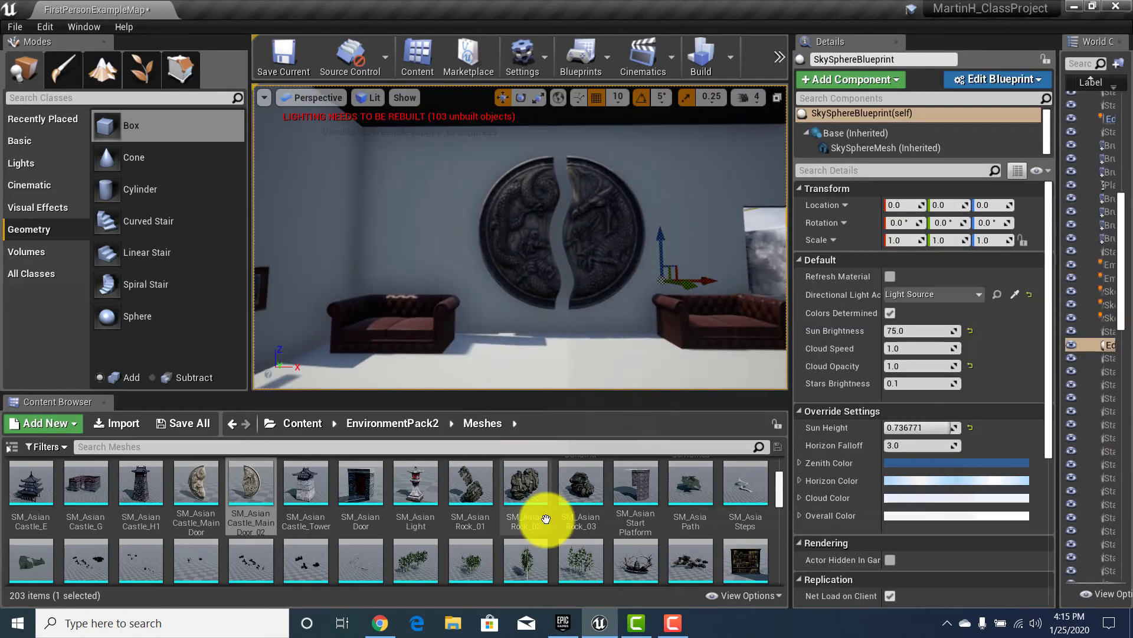
Step: Place SM_AsianLight on the paving outside beside the lounge entrance, at about X -2630, Y 3840, Z 170
drag(488, 352, 468, 303)
right_drag(468, 302, 470, 422)
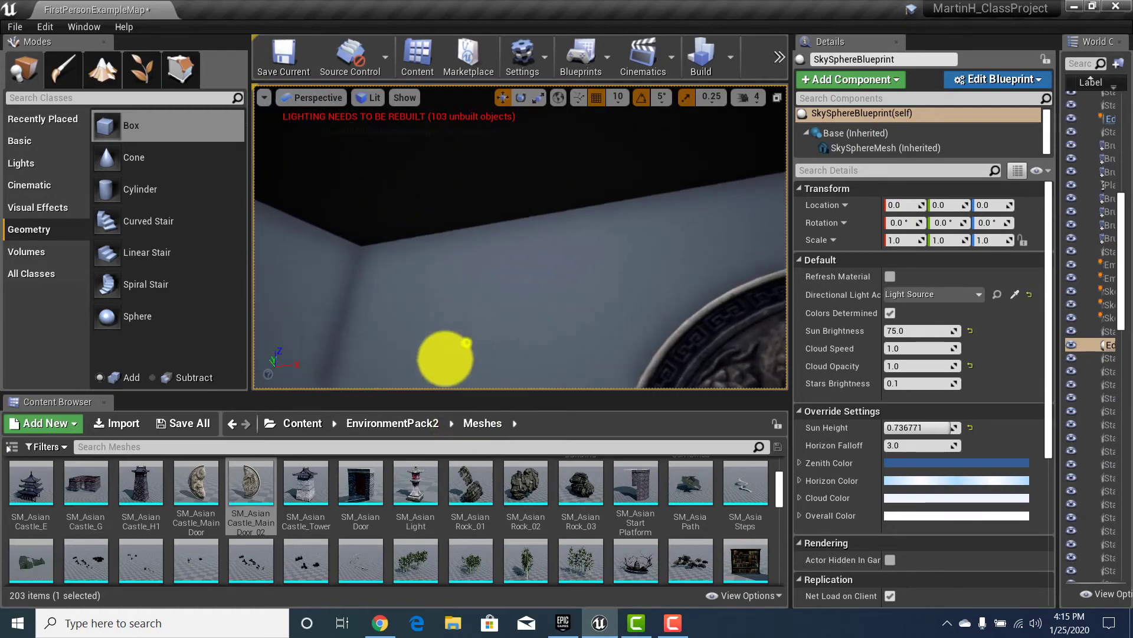
right_drag(466, 342, 53, 476)
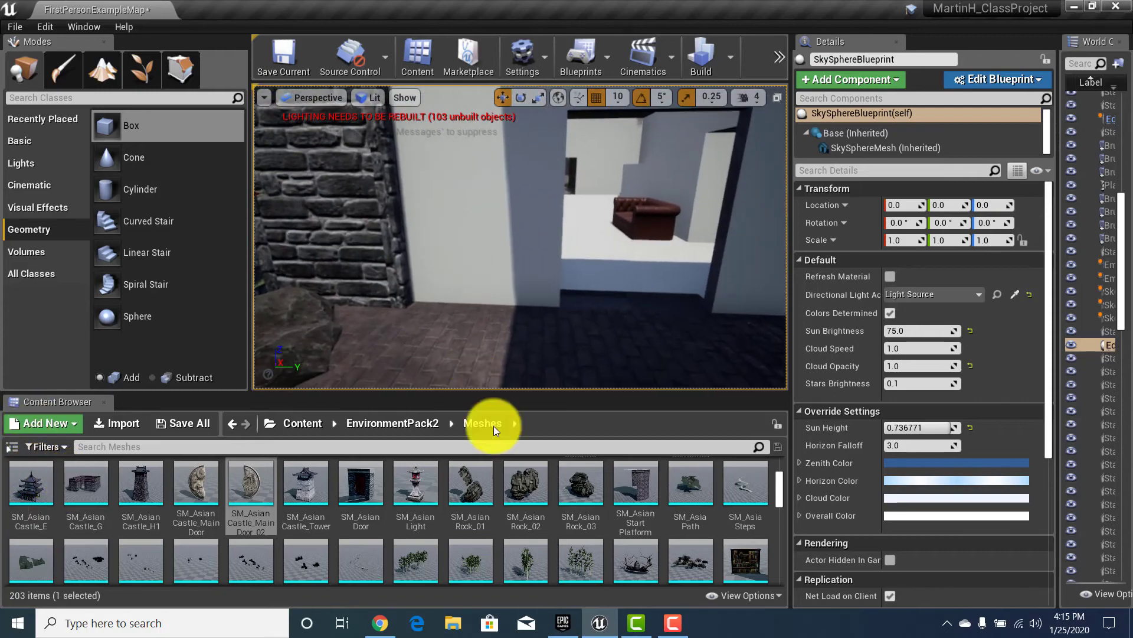
drag(418, 488, 428, 342)
right_drag(428, 342, 460, 384)
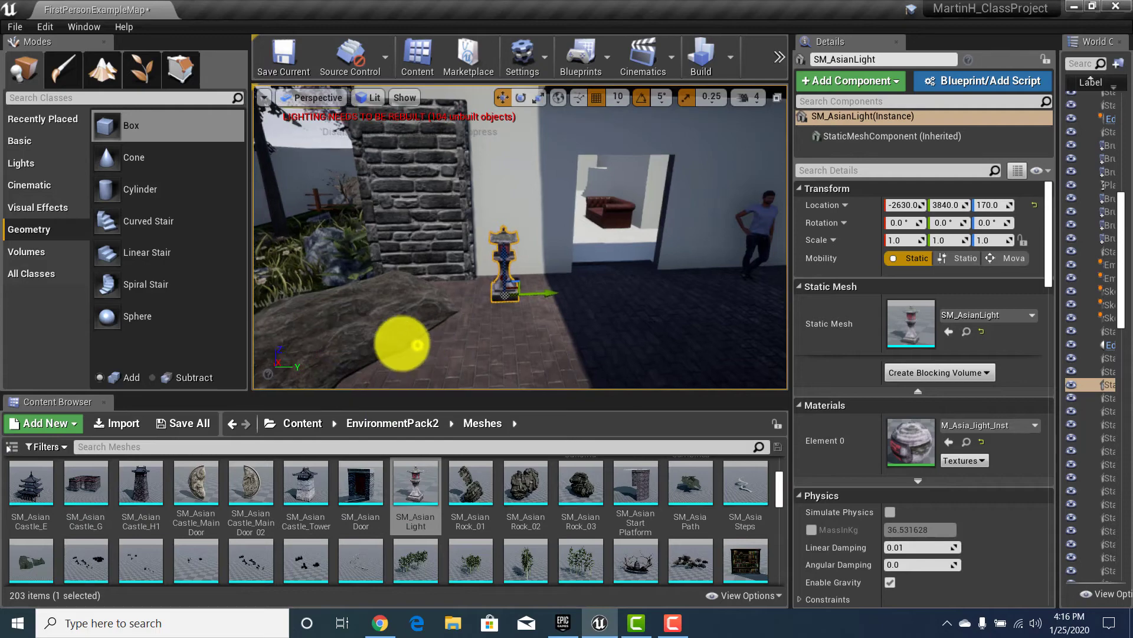
right_drag(413, 341, 329, 380)
Step: Browse the EnvironmentPack2 meshes for a floor piece that can serve as a carpet in the lounge
scroll(664, 576, down, 3)
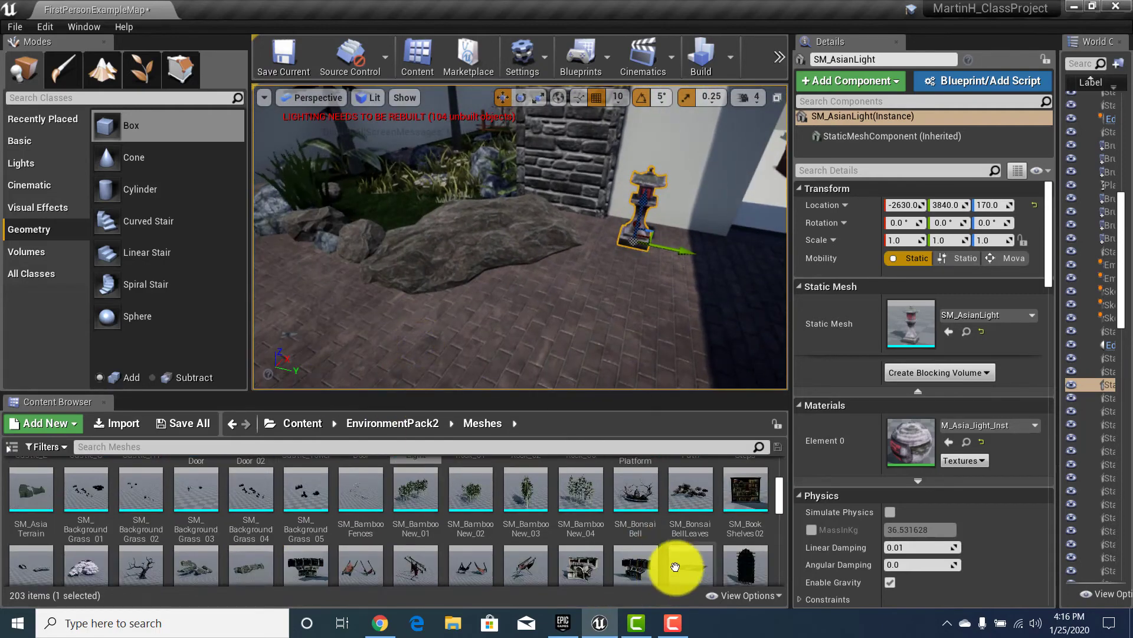
scroll(597, 560, down, 3)
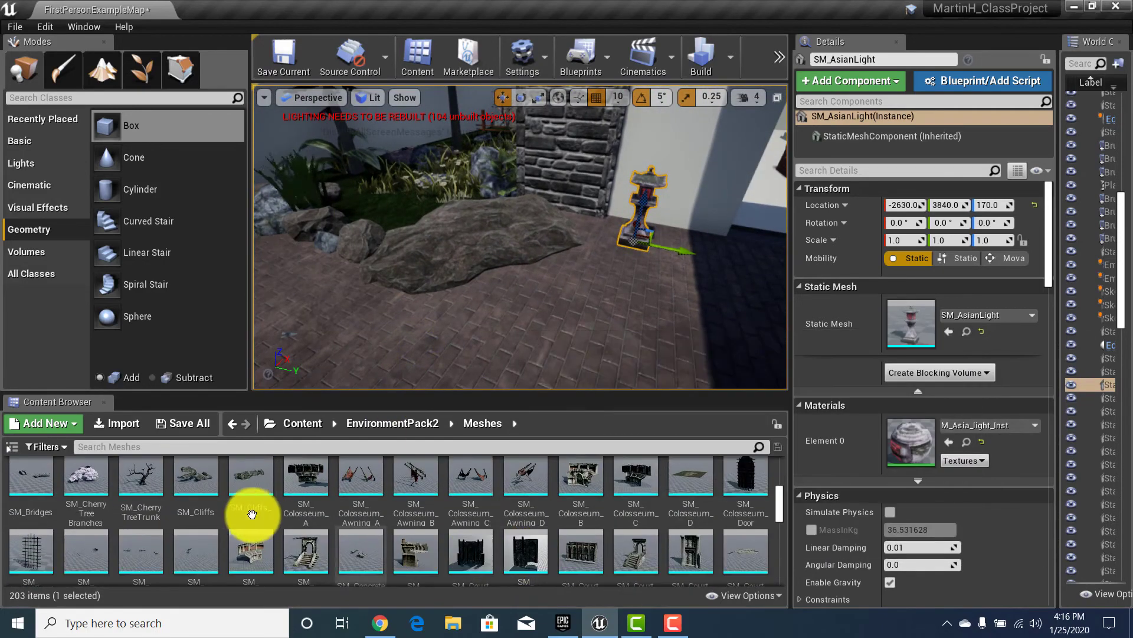
scroll(670, 536, down, 5)
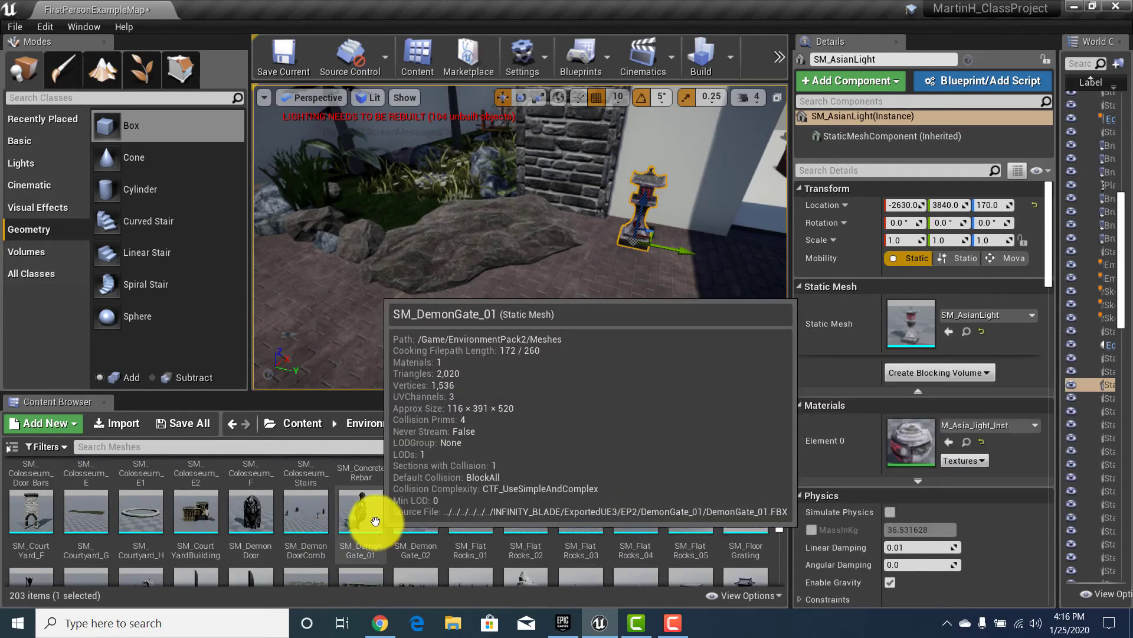
scroll(223, 490, down, 1)
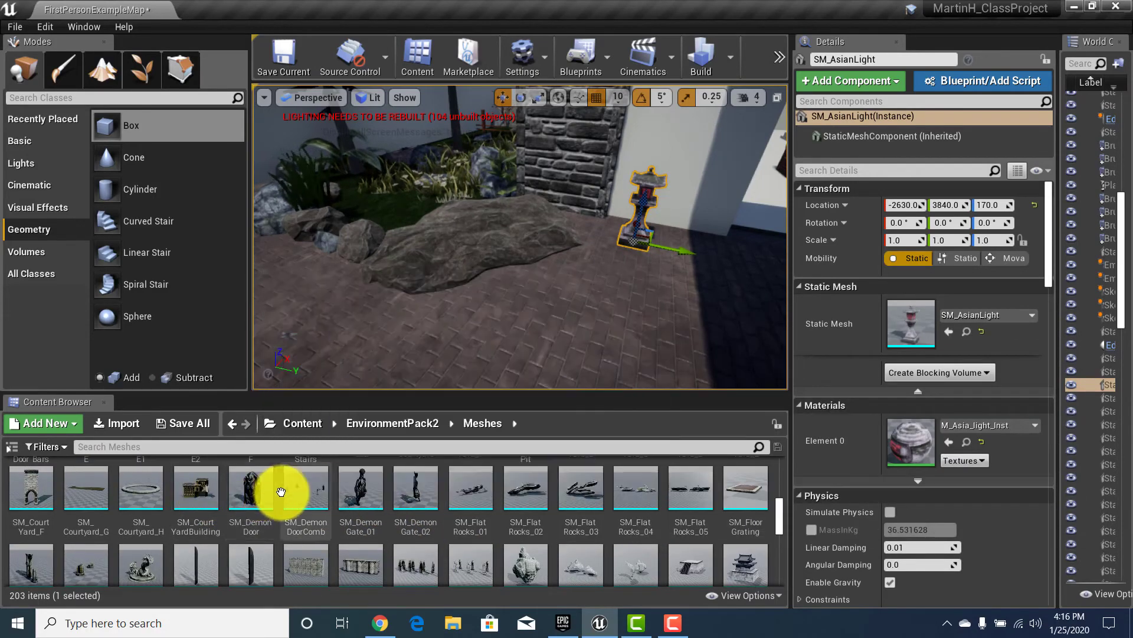
scroll(254, 496, down, 2)
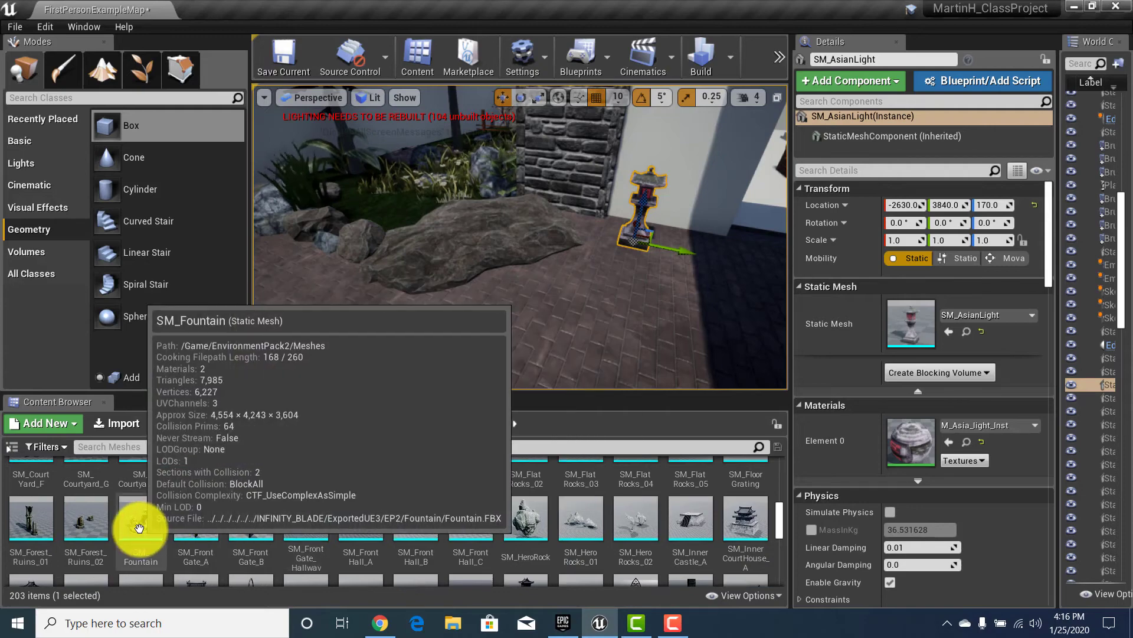
right_drag(389, 371, 519, 349)
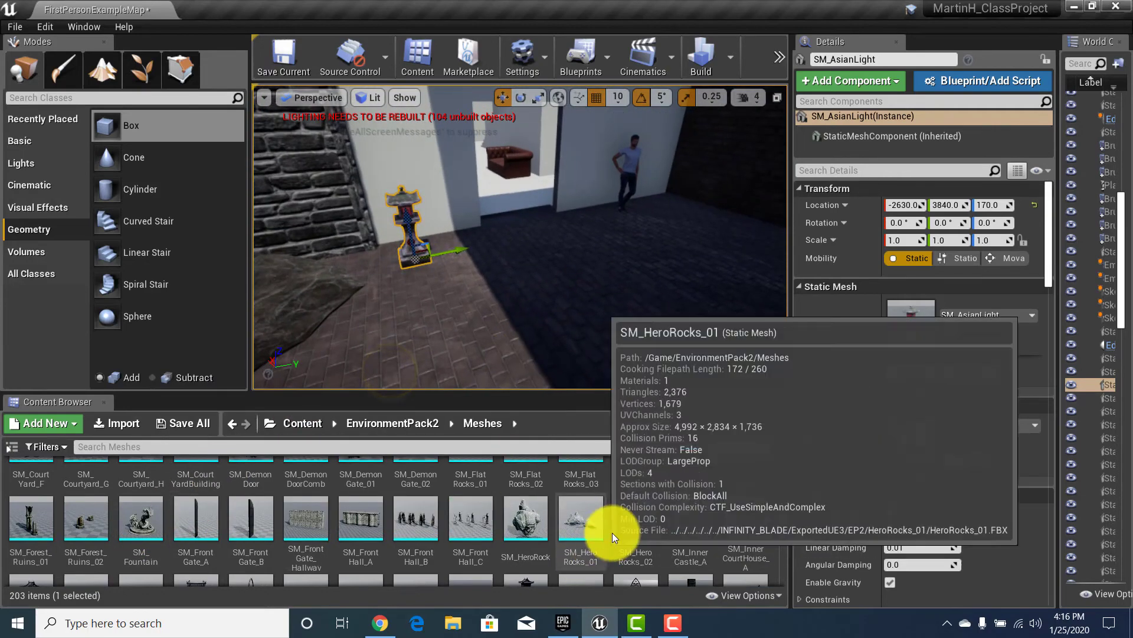
scroll(627, 532, down, 3)
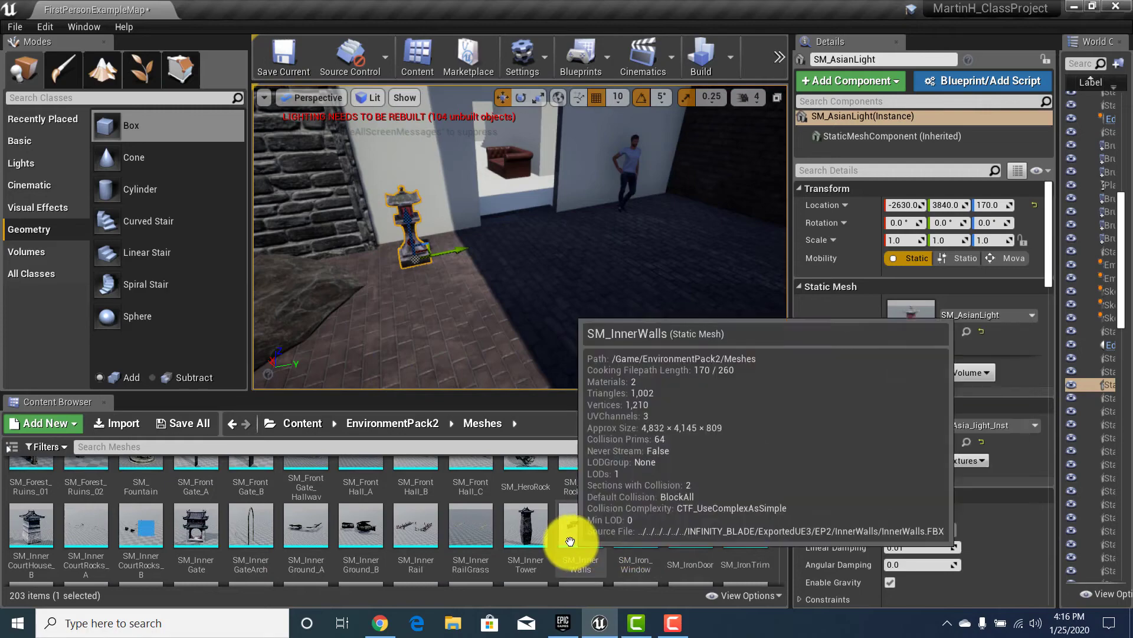
scroll(570, 539, down, 3)
scroll(570, 540, down, 3)
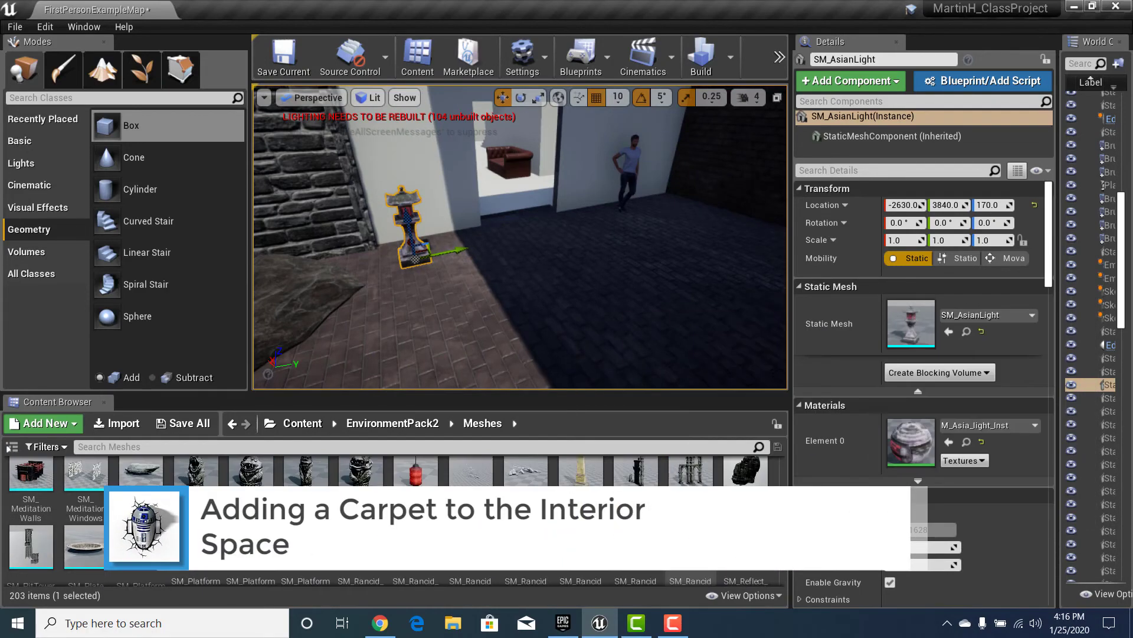
scroll(571, 541, down, 3)
scroll(570, 541, down, 9)
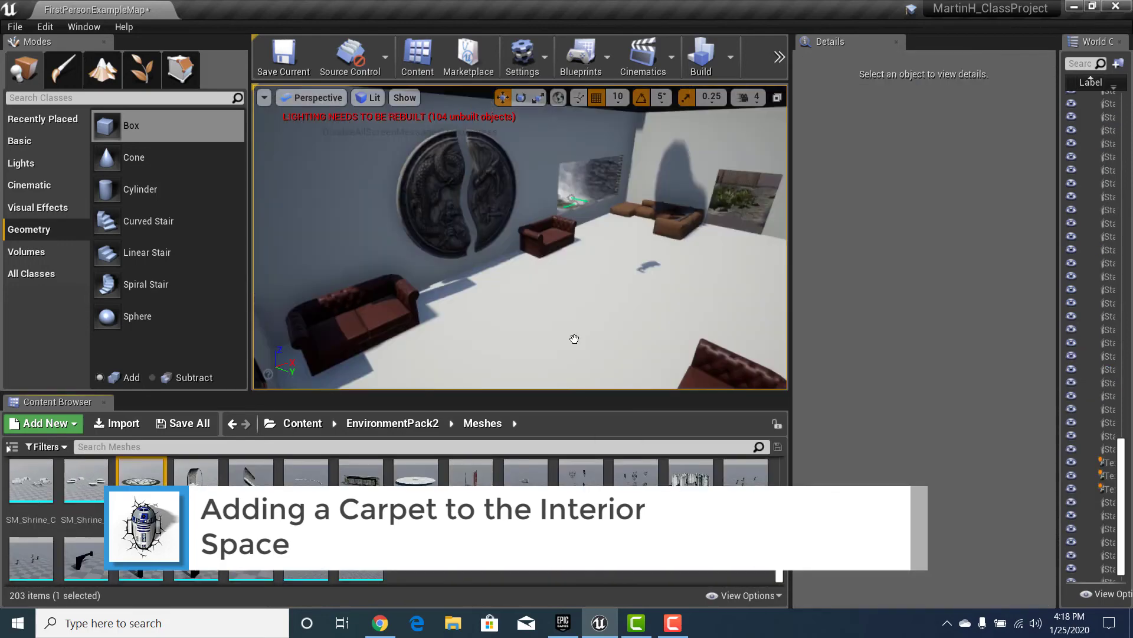
Step: Place SM_Shrine_E on the lounge floor between the sofas as a round carpet, at about X -2080, Y 3920, Z 170
drag(574, 339, 596, 413)
right_drag(555, 343, 714, 372)
right_drag(520, 248, 472, 236)
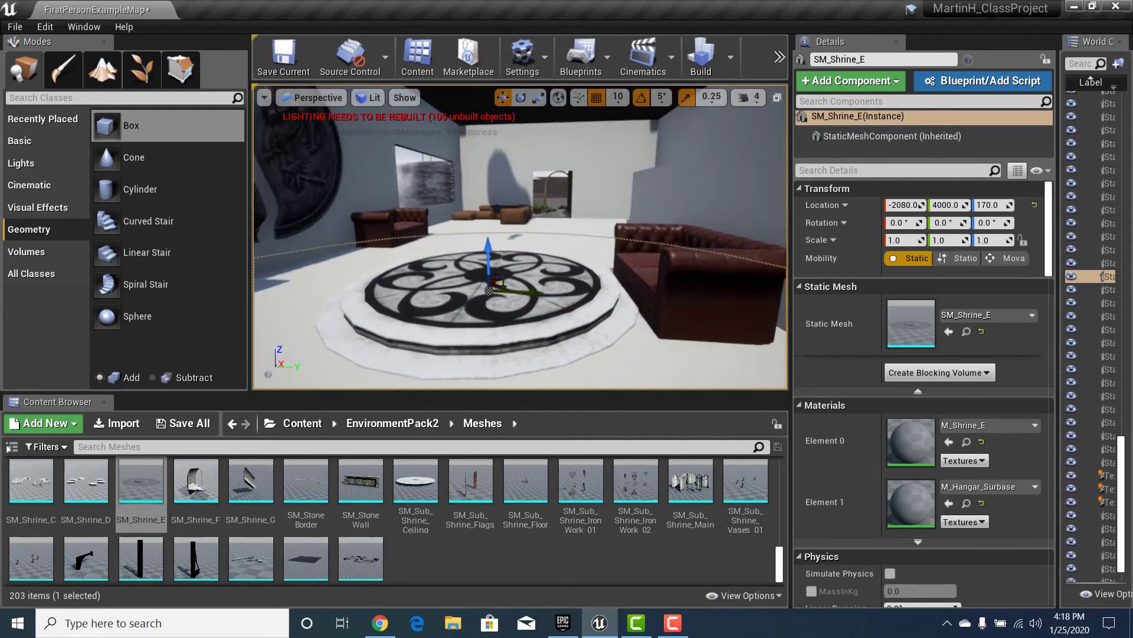
right_drag(519, 248, 522, 259)
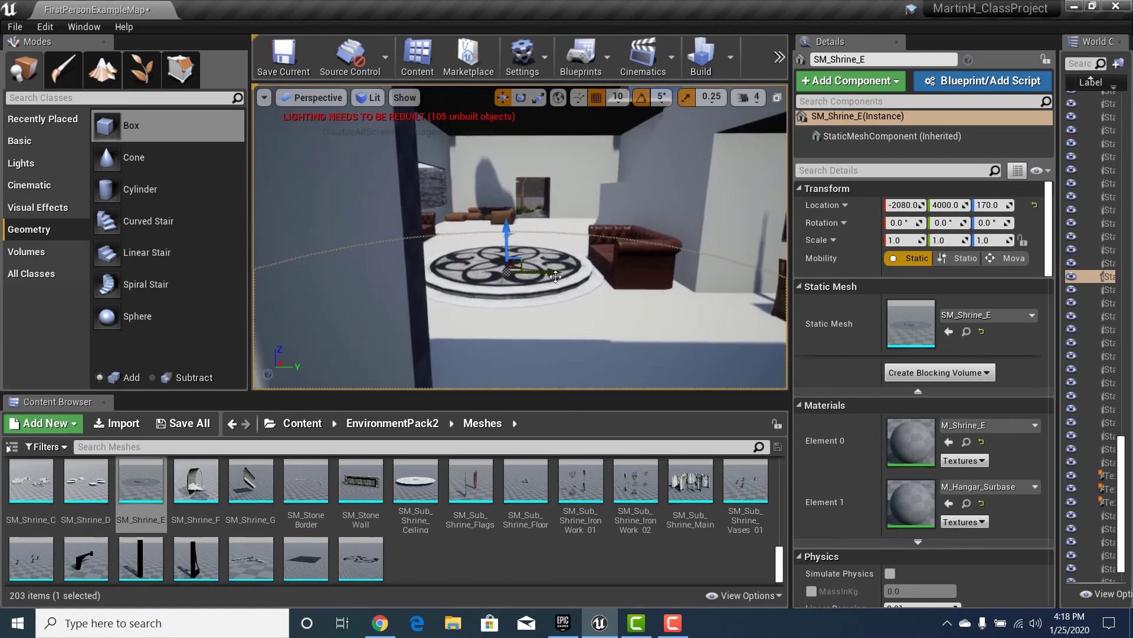
drag(556, 276, 532, 275)
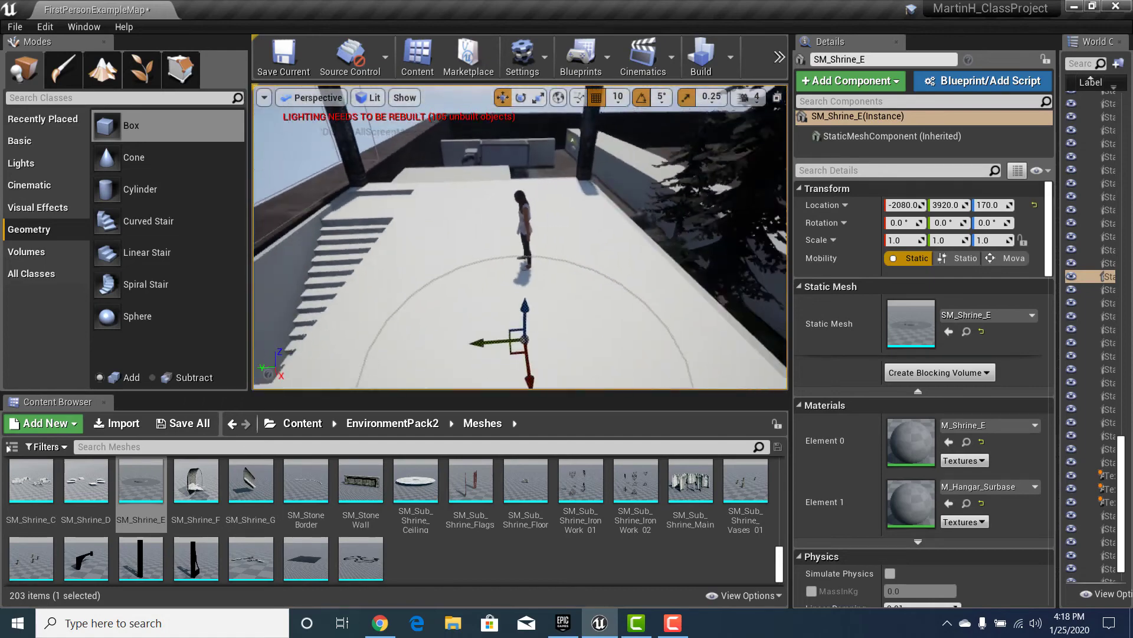
Step: Play-test the level in the selected viewport, walking from the player start past the parked cars to the lantern at the lounge entrance
right_drag(519, 237, 519, 236)
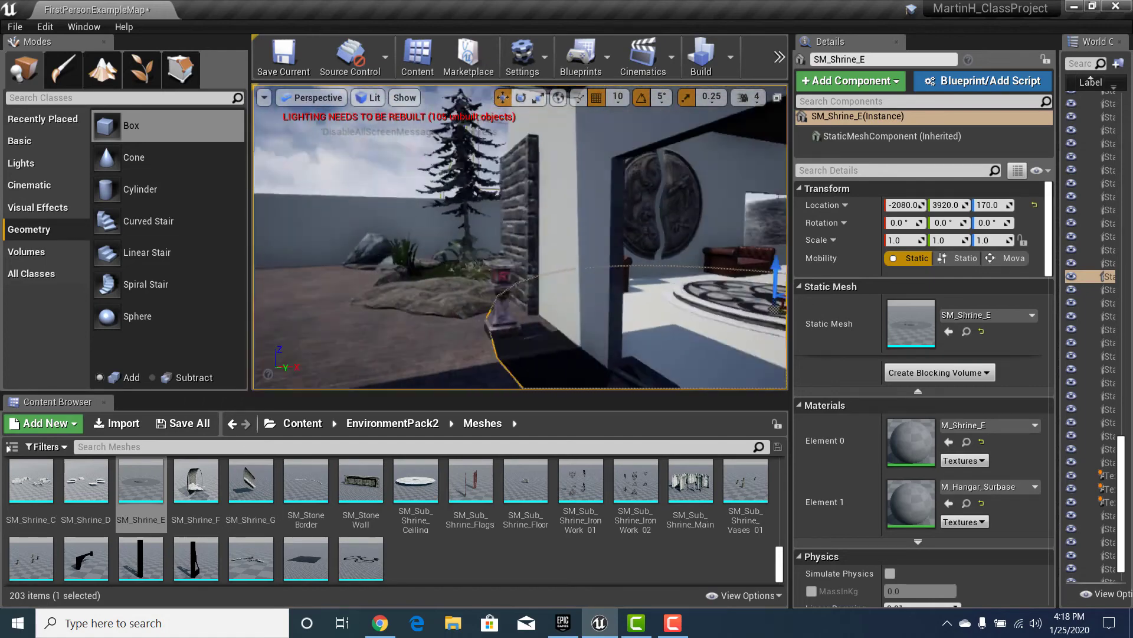
click(779, 57)
mouse_move(826, 84)
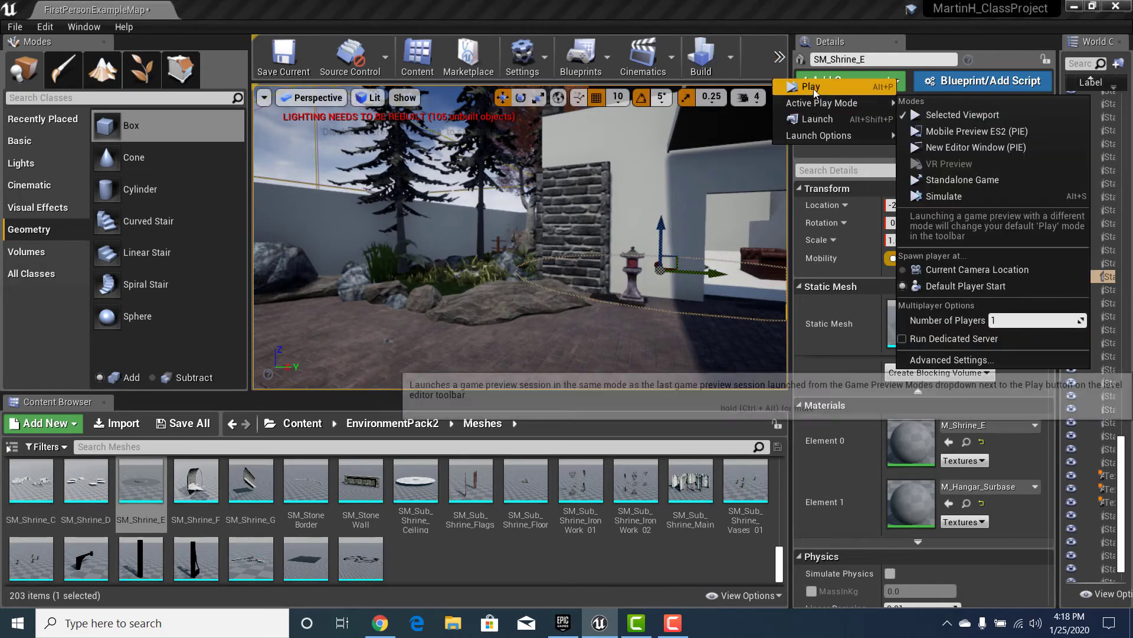
click(898, 114)
key(w)
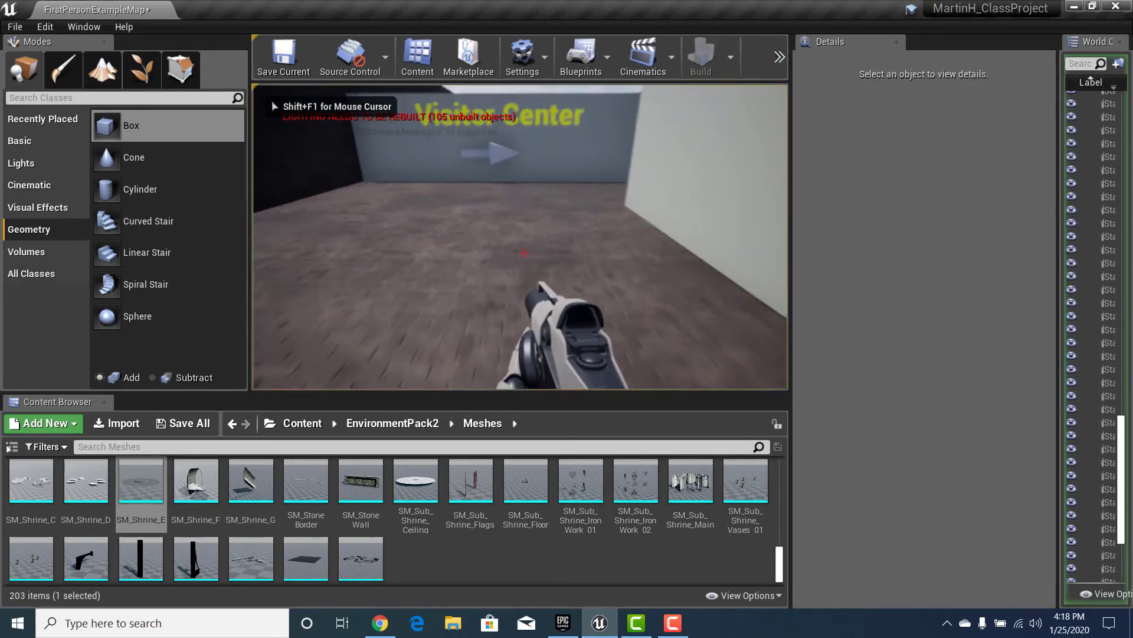
key(w)
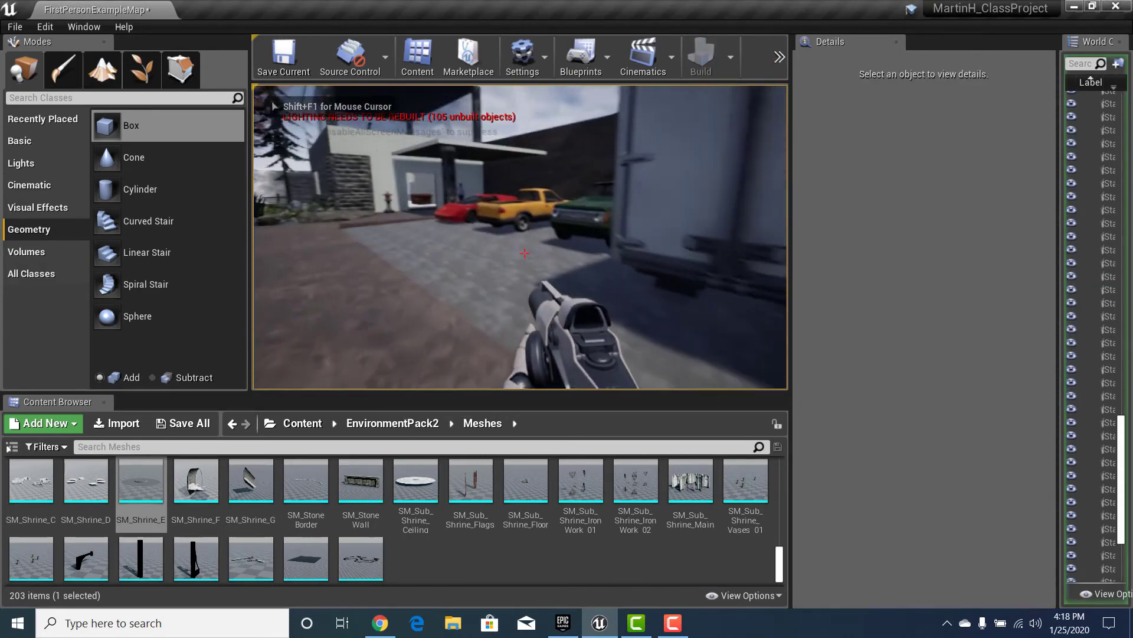
key(w)
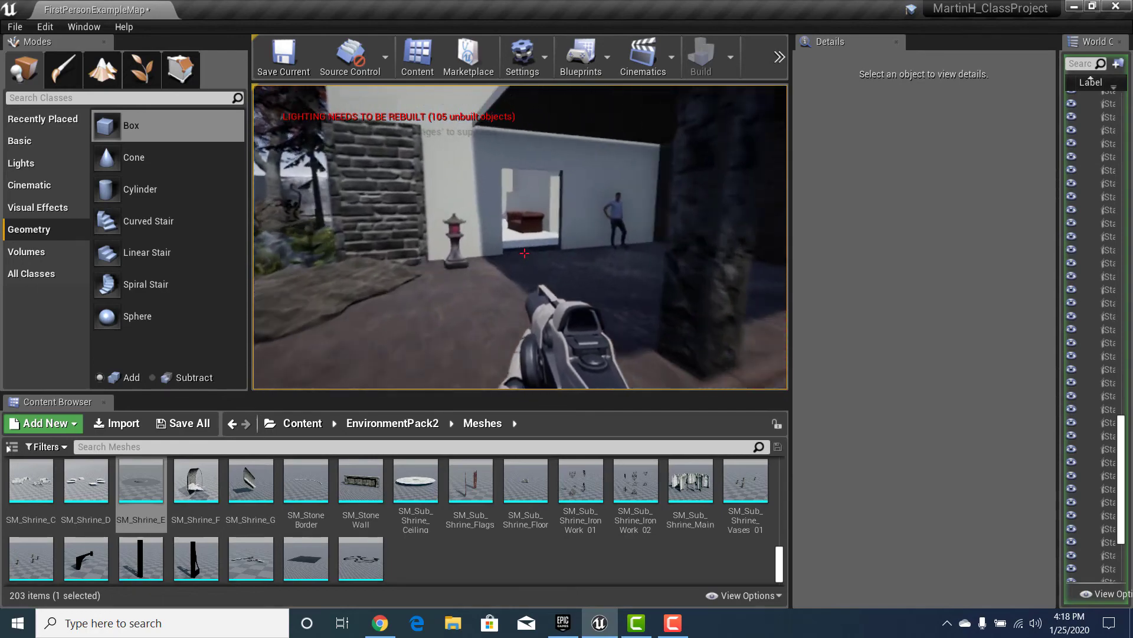
key(w)
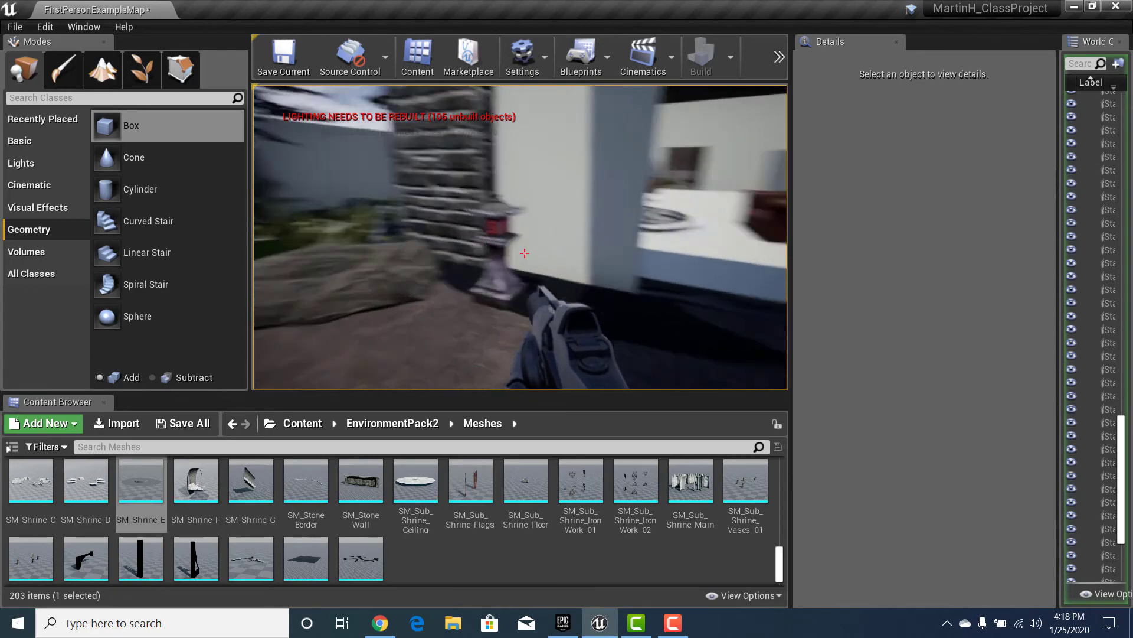
Step: Walk into the lounge and examine the round carpet, the red sofas and the castle door pieces on the wall
key(w)
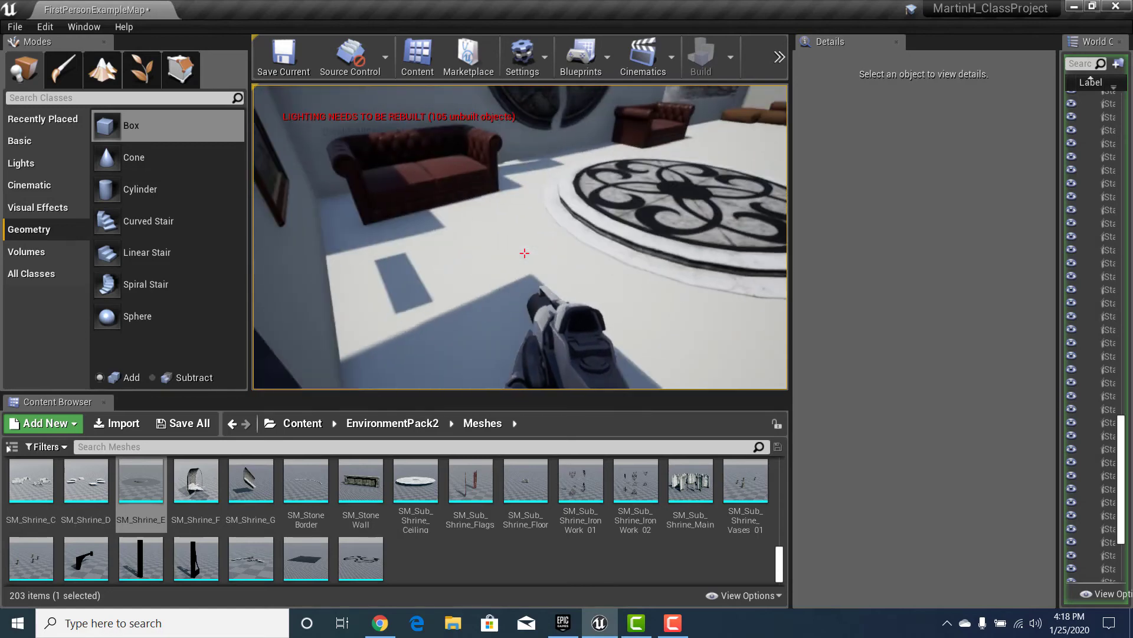
key(w)
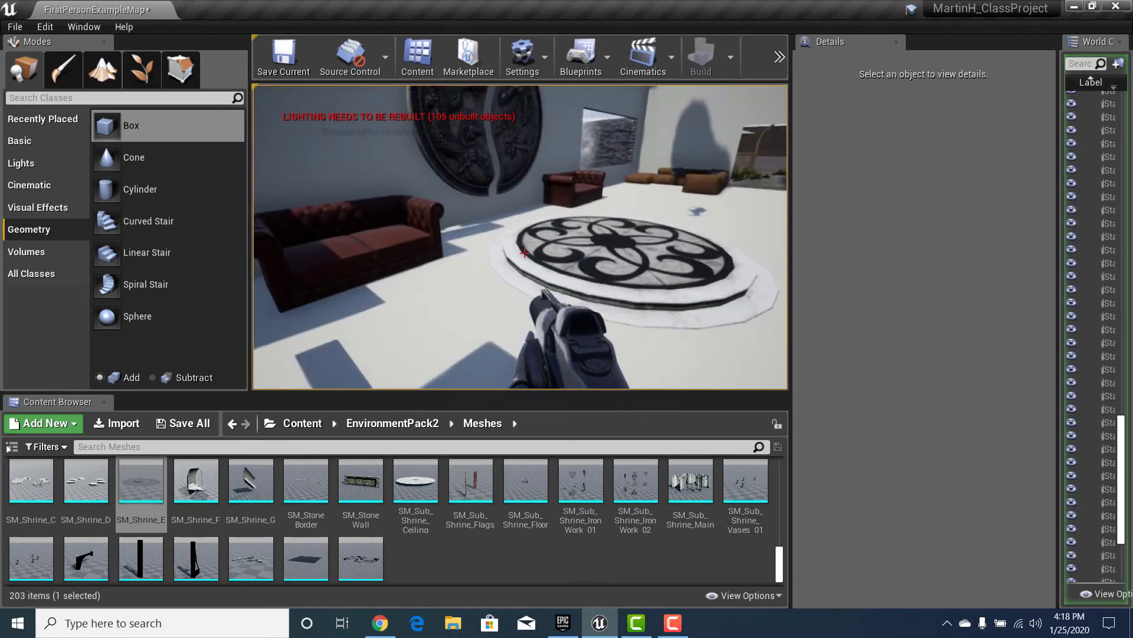
key(s)
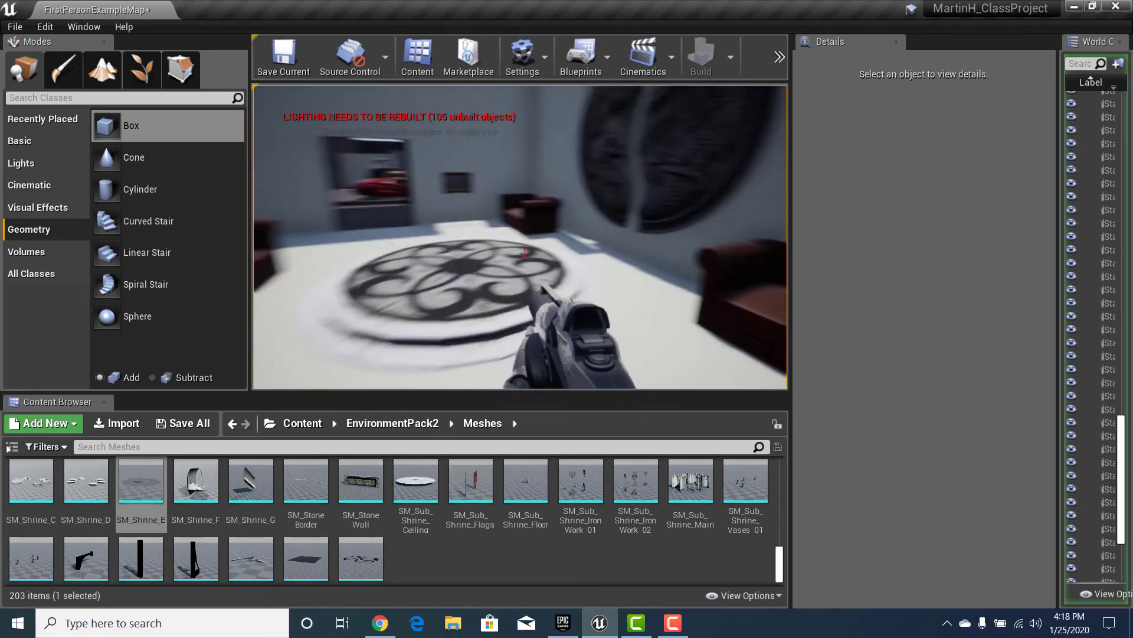
key(w)
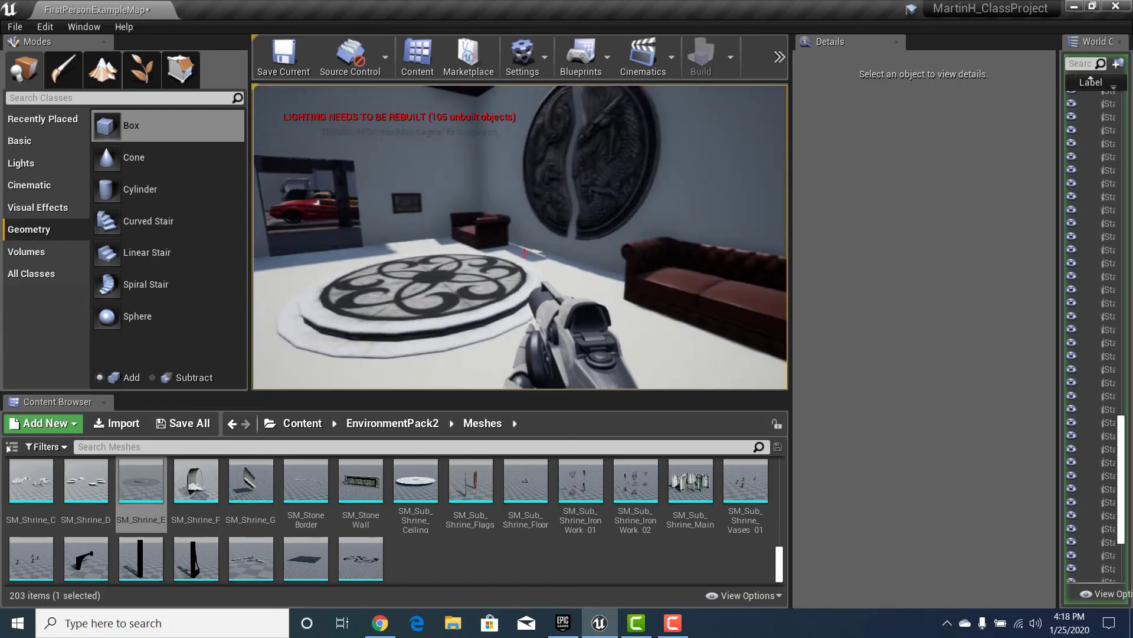
key(a)
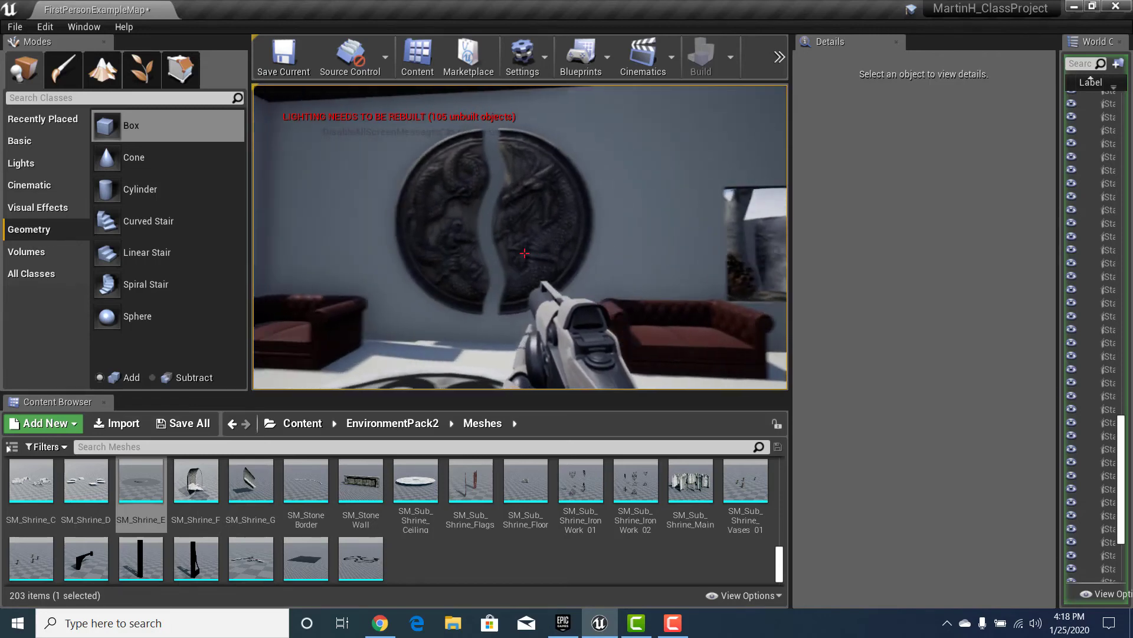
key(w)
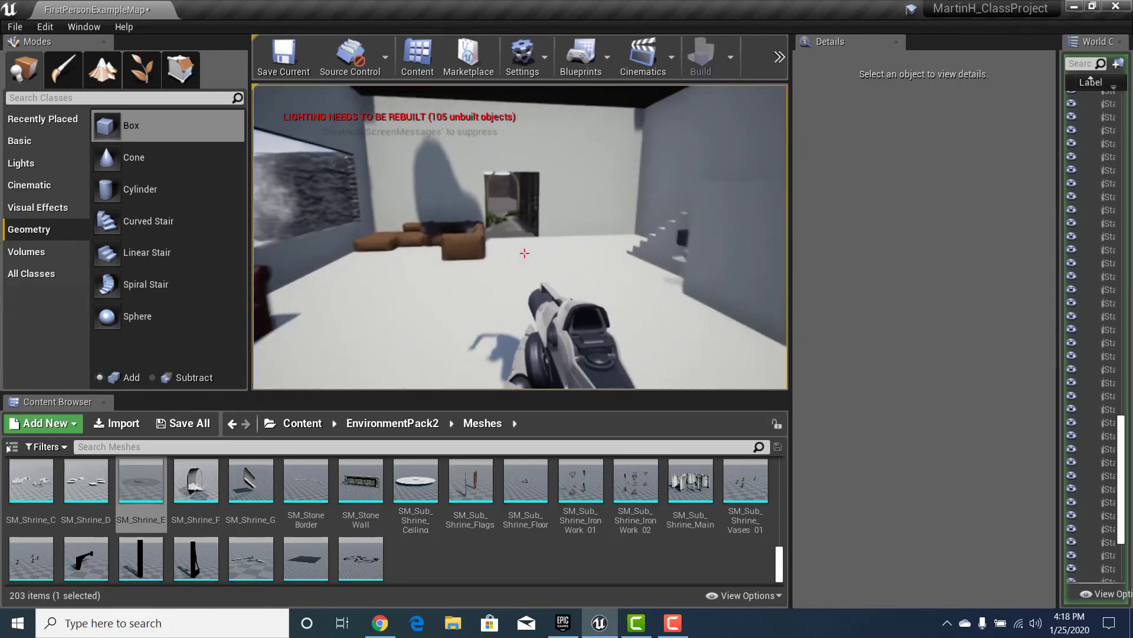
Step: Climb the lounge staircase to the upper terrace and view the piano area and the floor opening over the lounge
key(w)
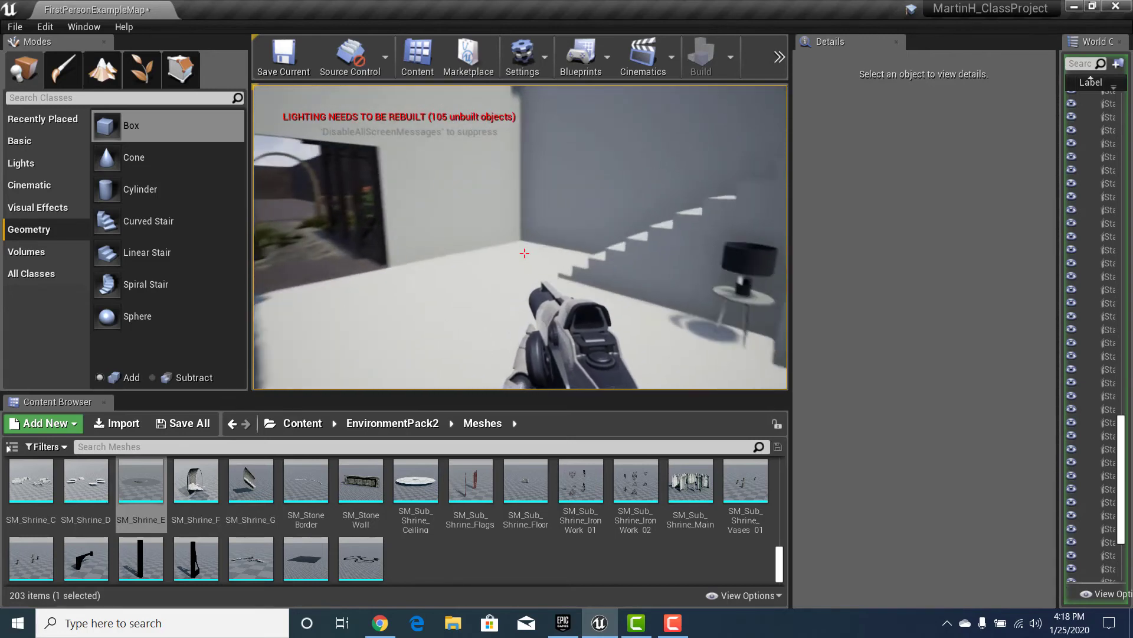
key(w)
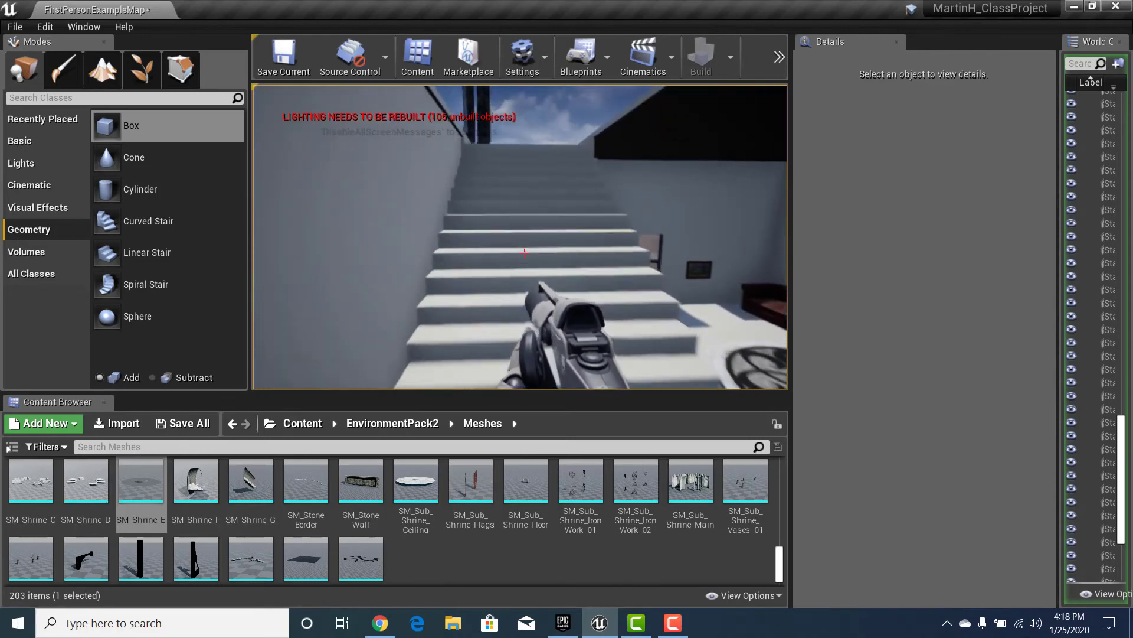
key(w)
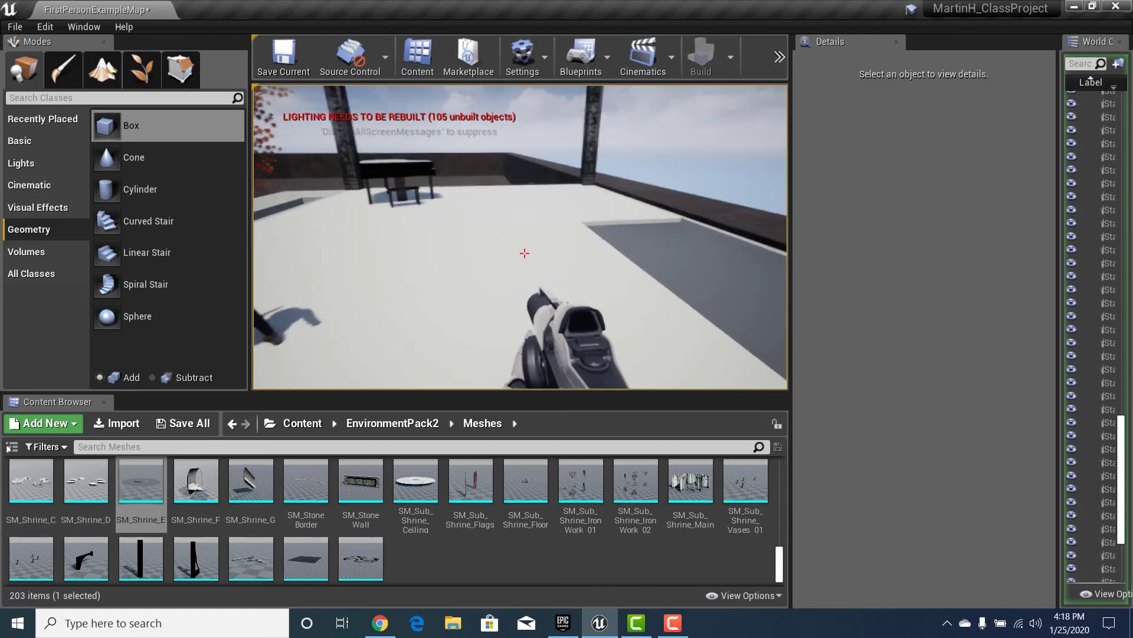
key(w)
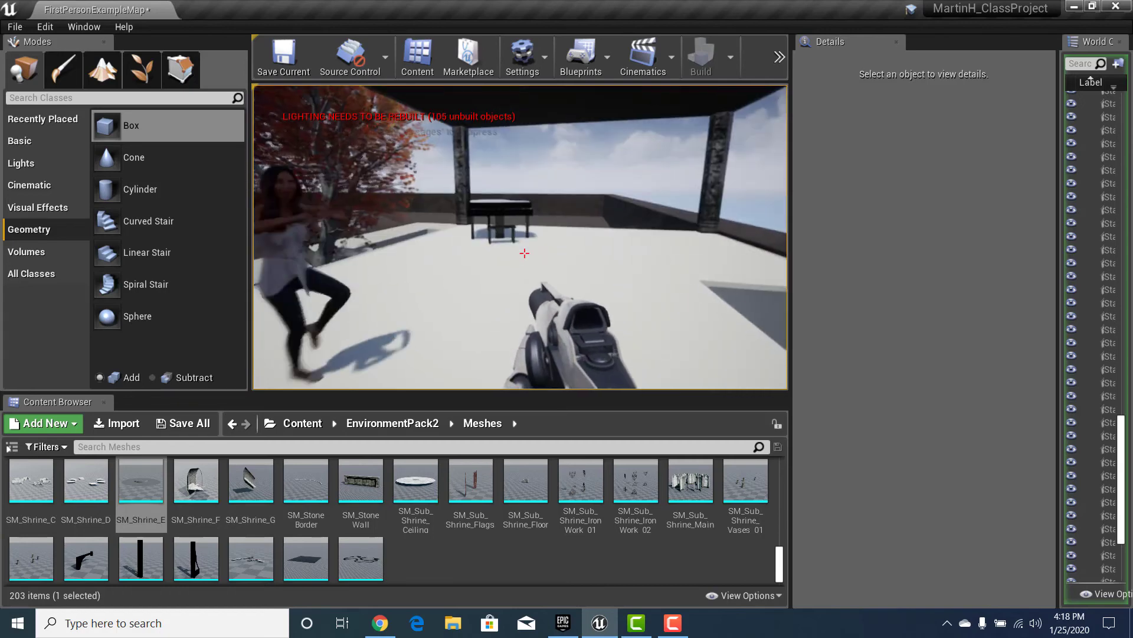
key(w)
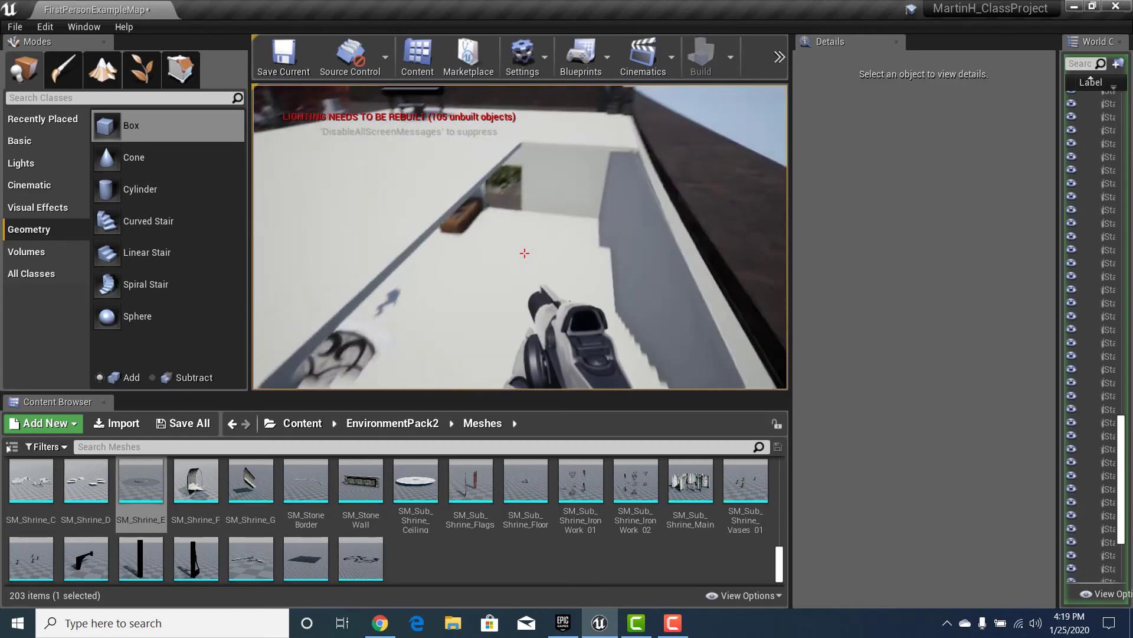
Step: Return down to the lounge and check the wall piece, the carpet and the views toward the pond garden and entrance
key(w)
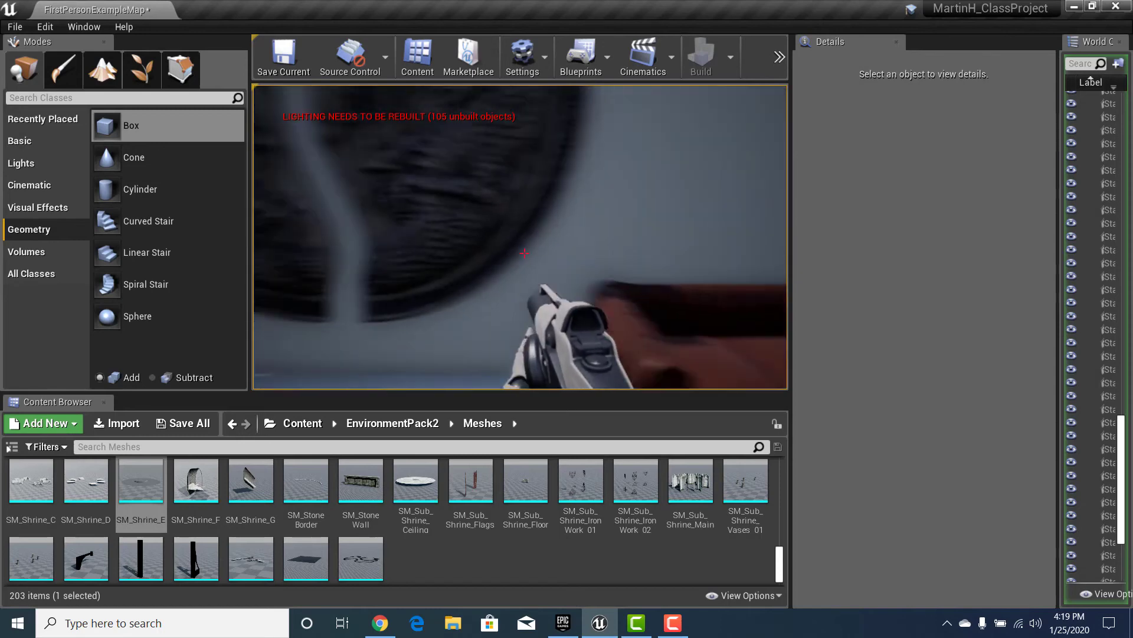
key(a)
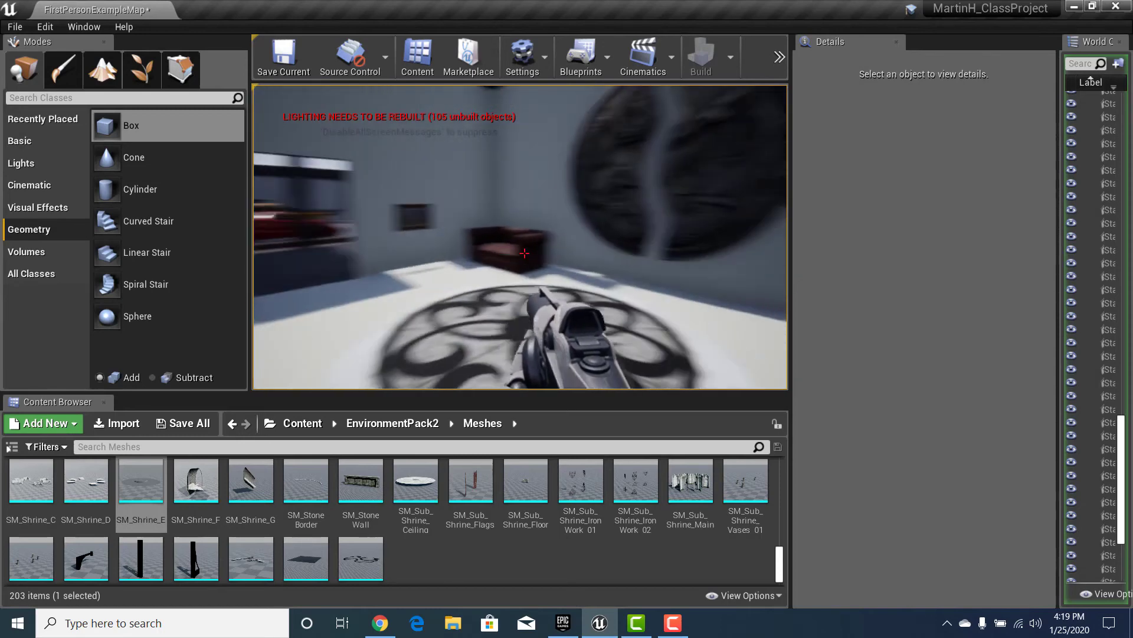
key(w)
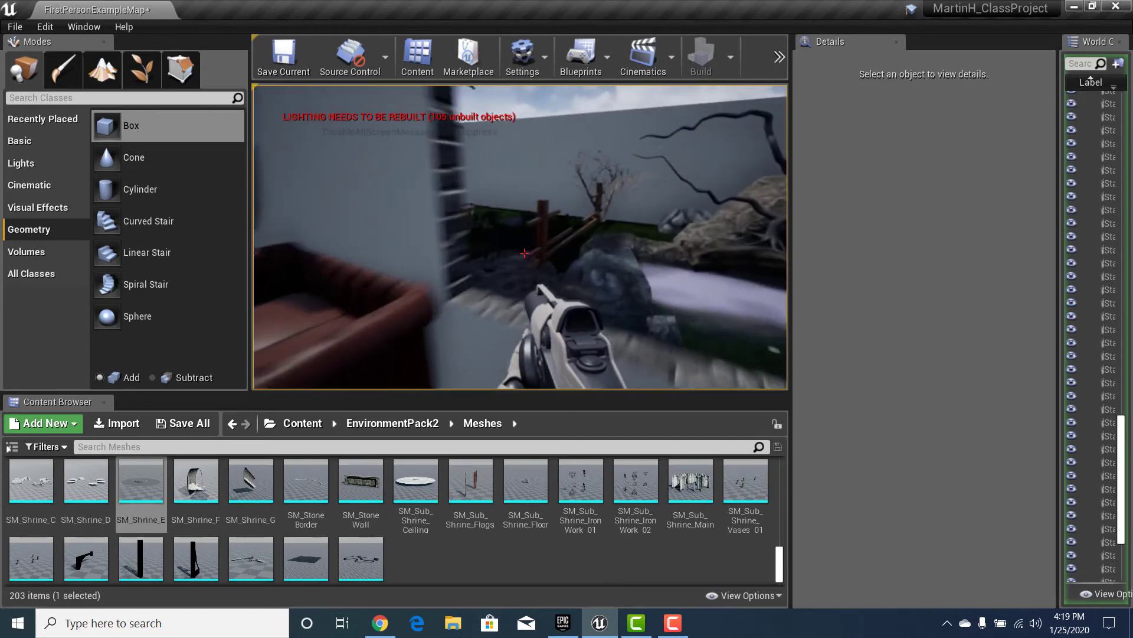
key(w)
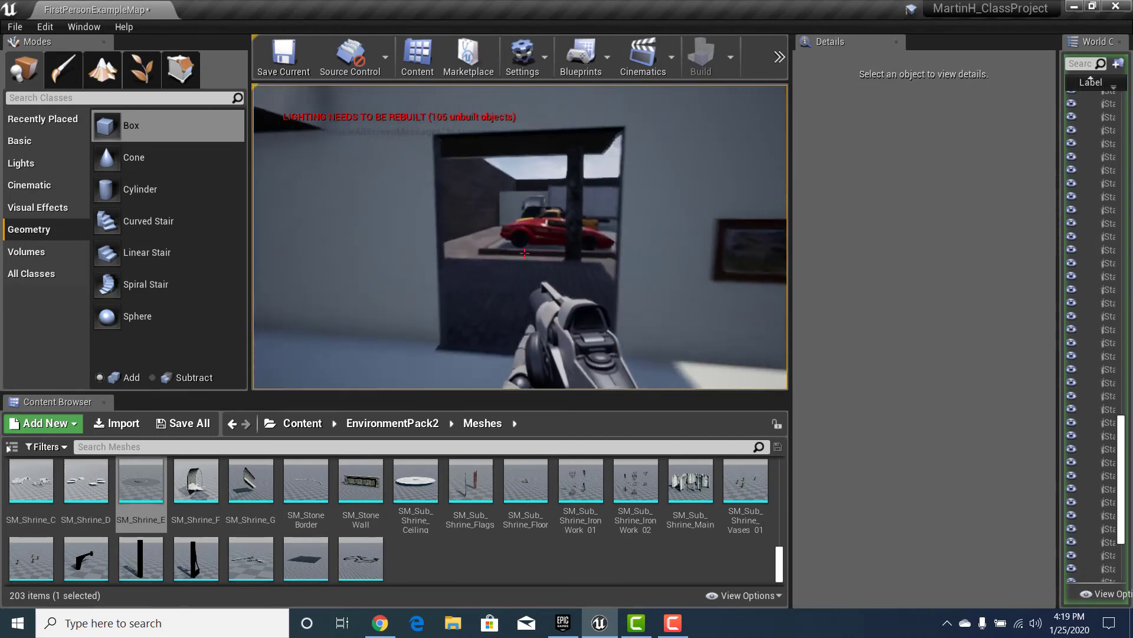
Step: Tour the garden up to the wooden archway, pass back through the lounge and view the house front from outside
key(w)
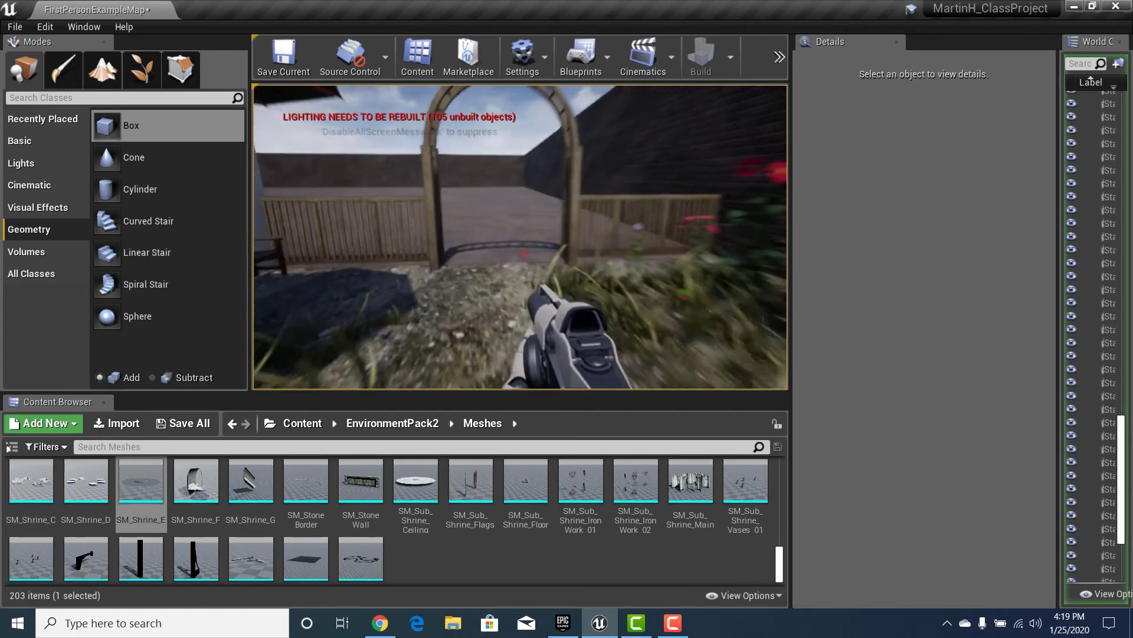
key(w)
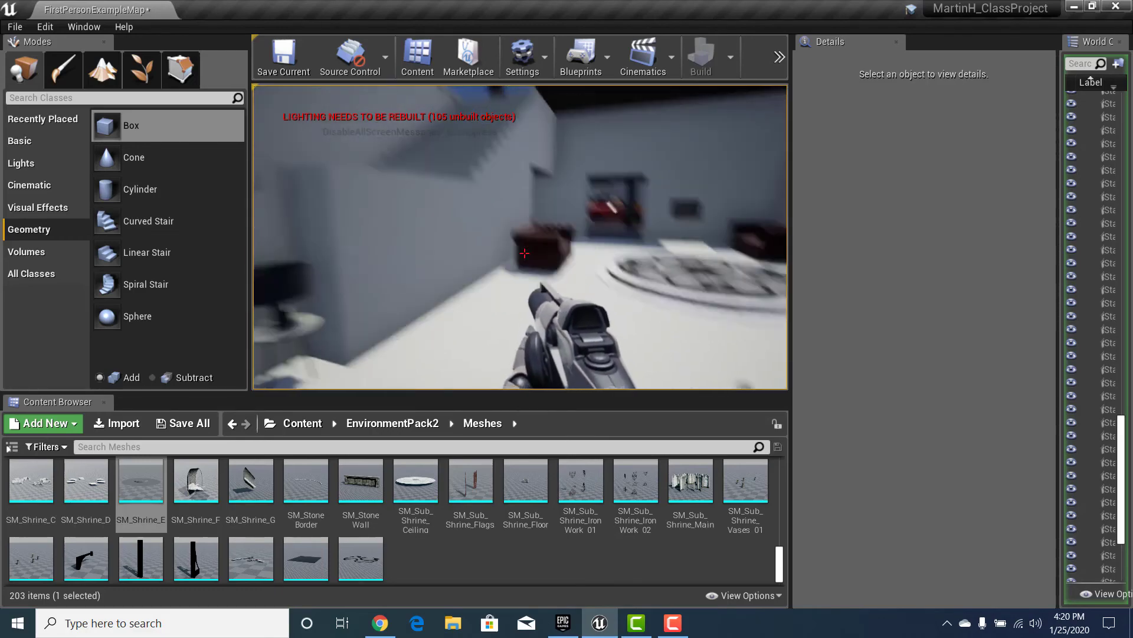
key(w)
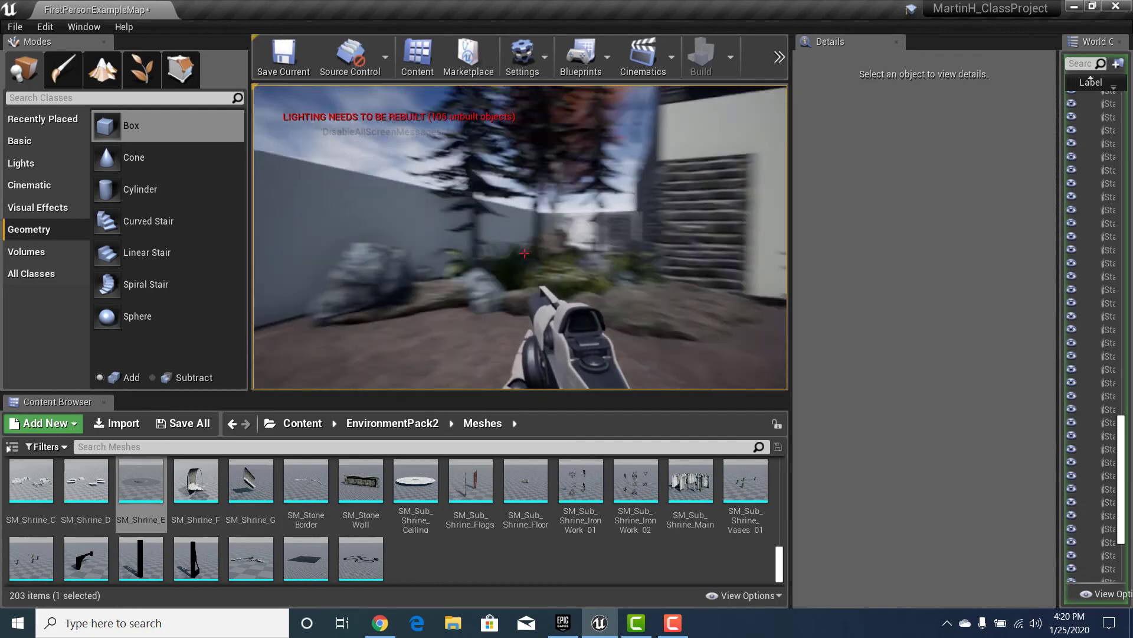
key(w)
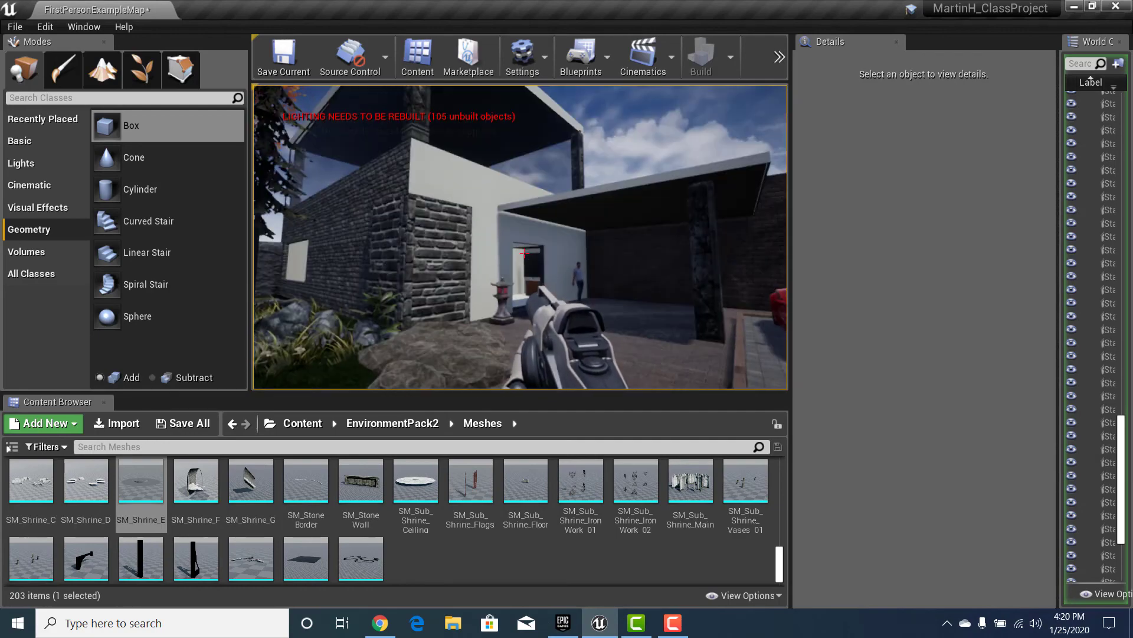
key(d)
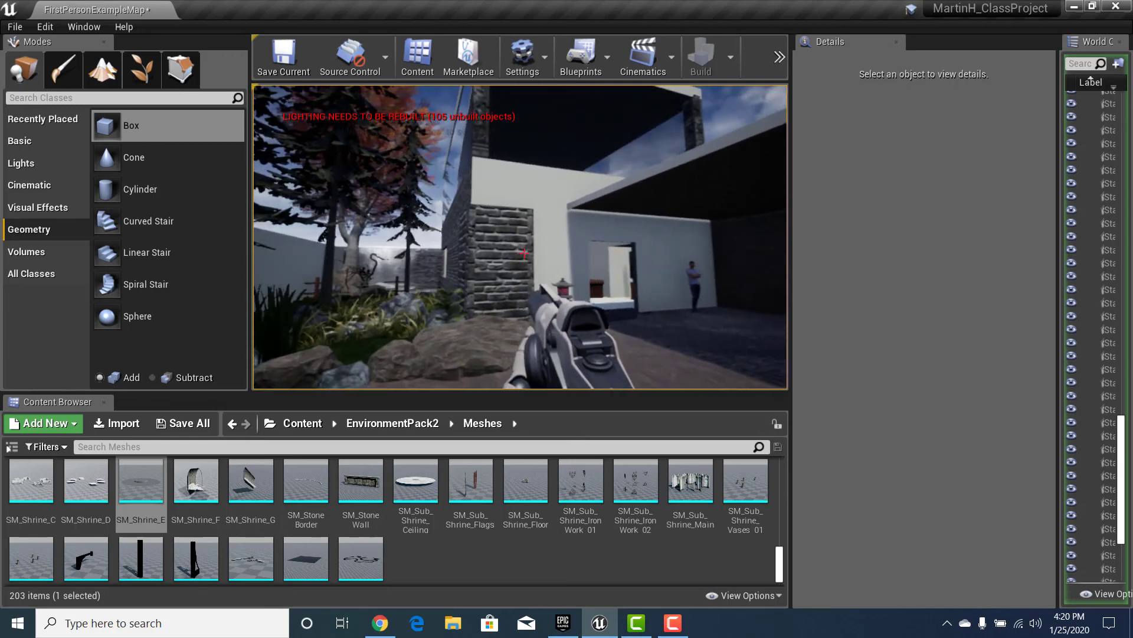